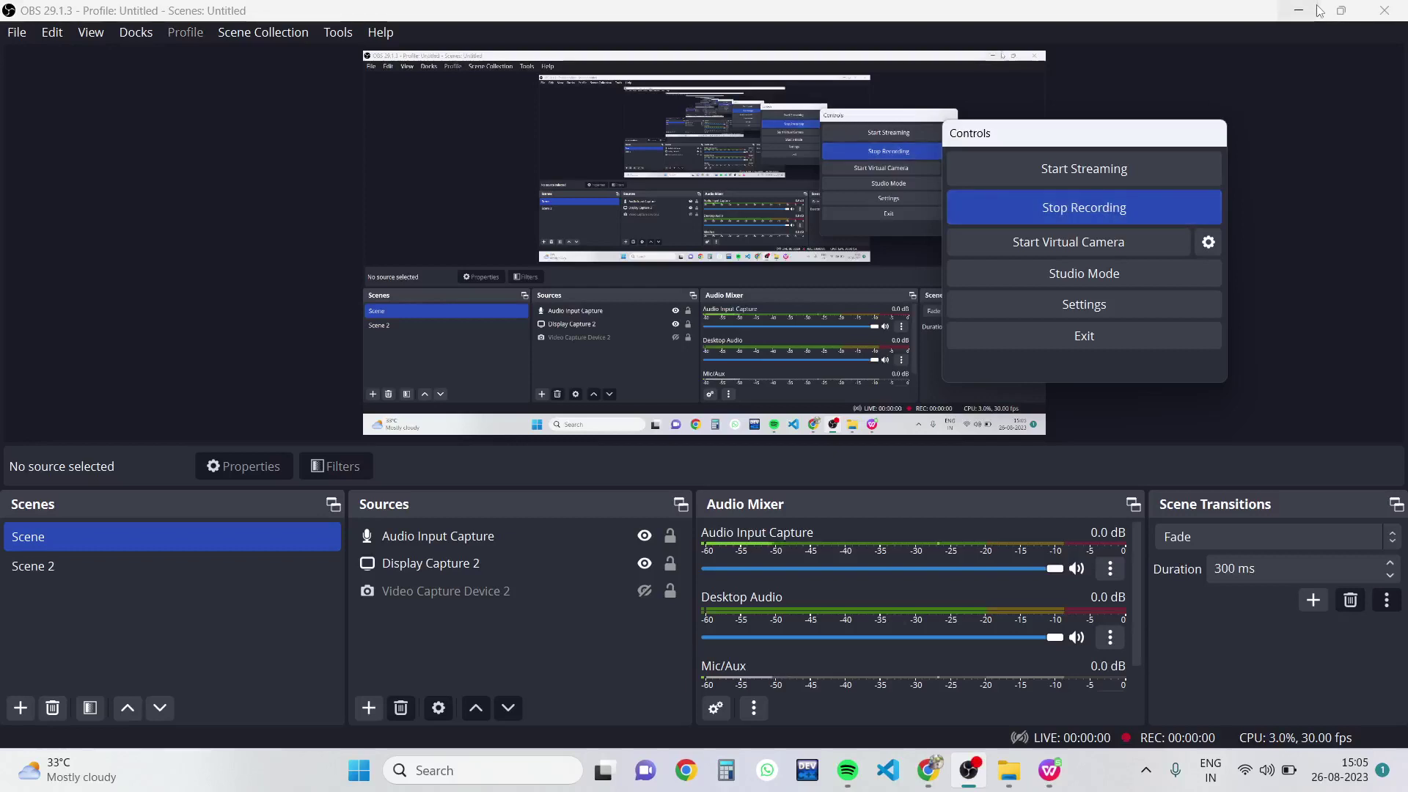
Minimize OBS Studio so the Chrome live session page shows.
click(1297, 13)
mouse_move(72, 706)
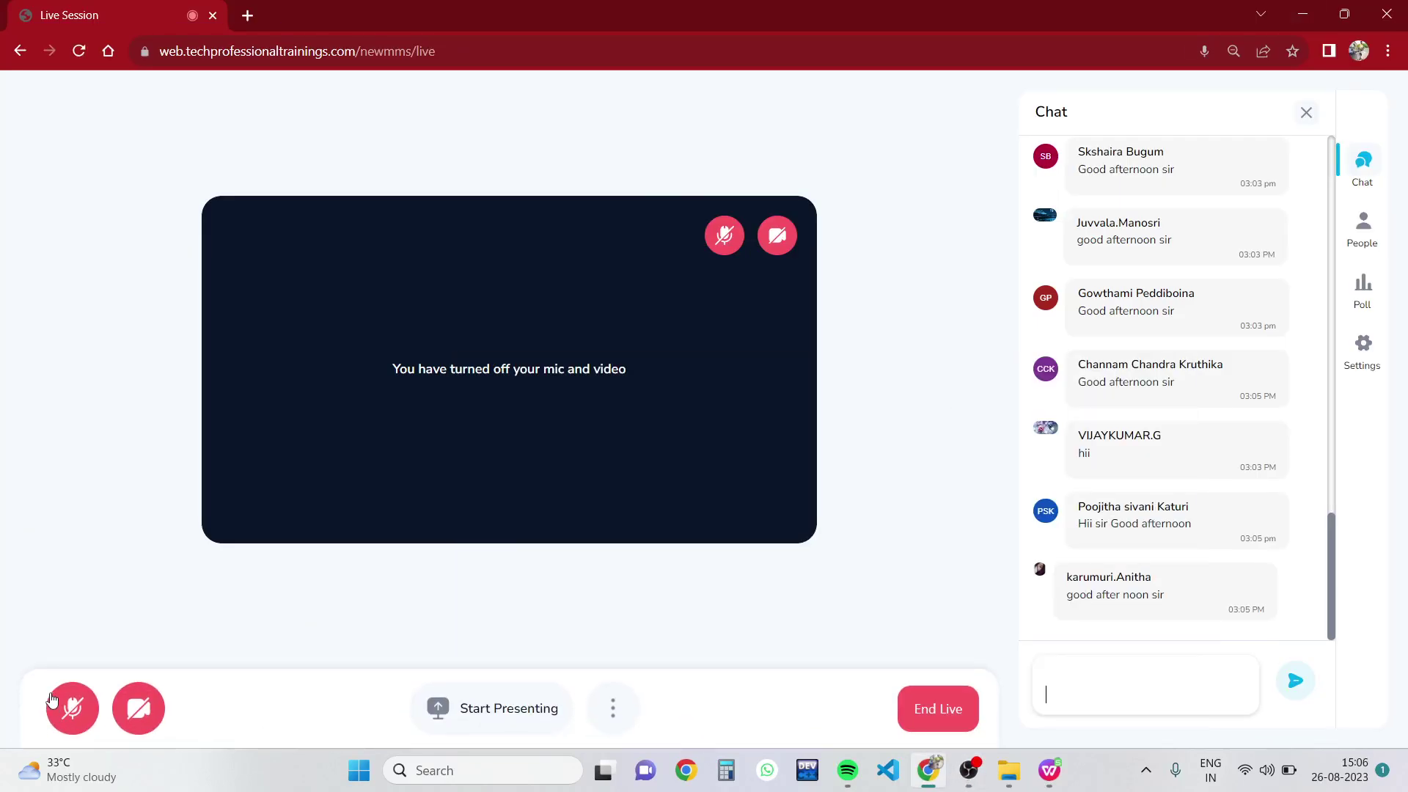
Unmute the microphone, then minimize Chrome to bring up the hlookup.xlsx workbook.
click(67, 705)
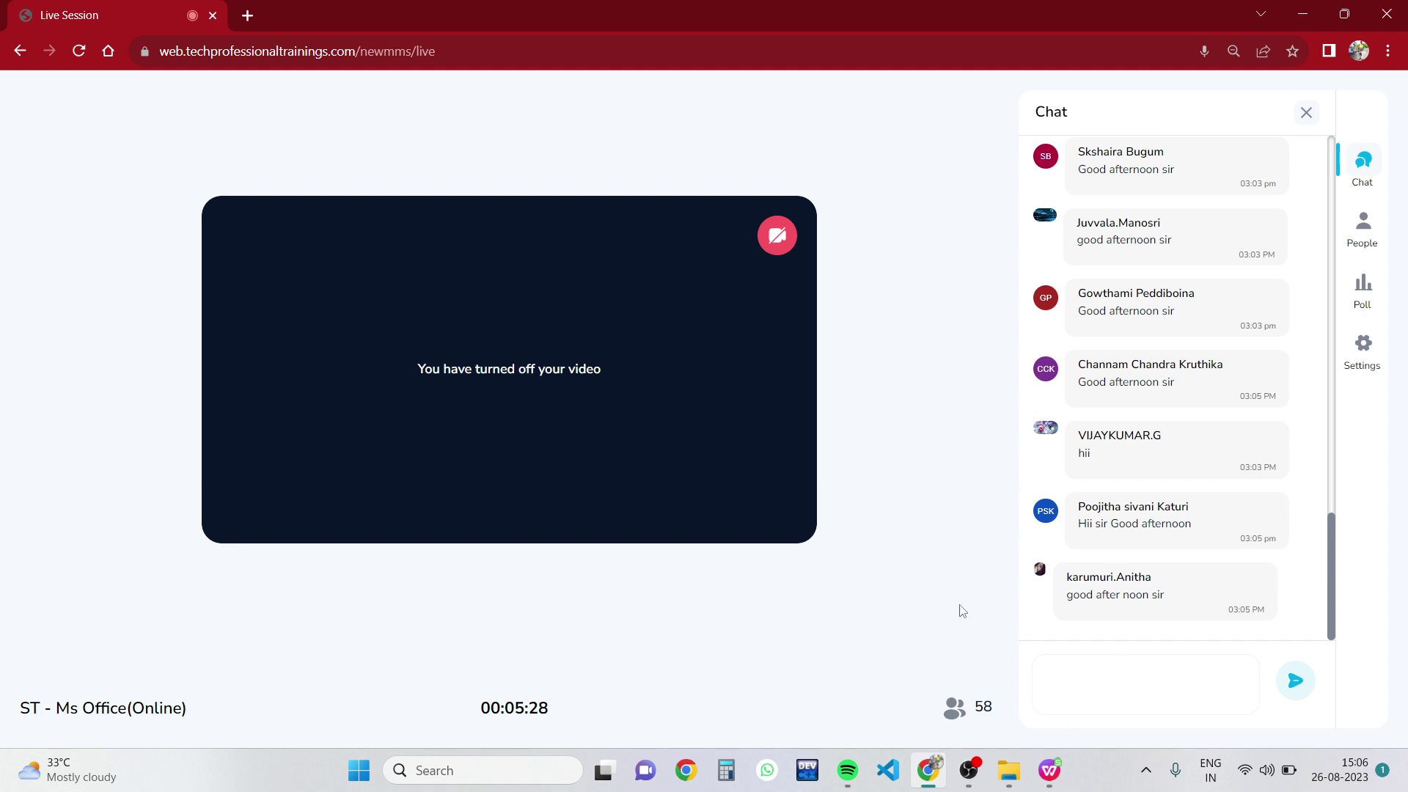
mouse_move(1177, 236)
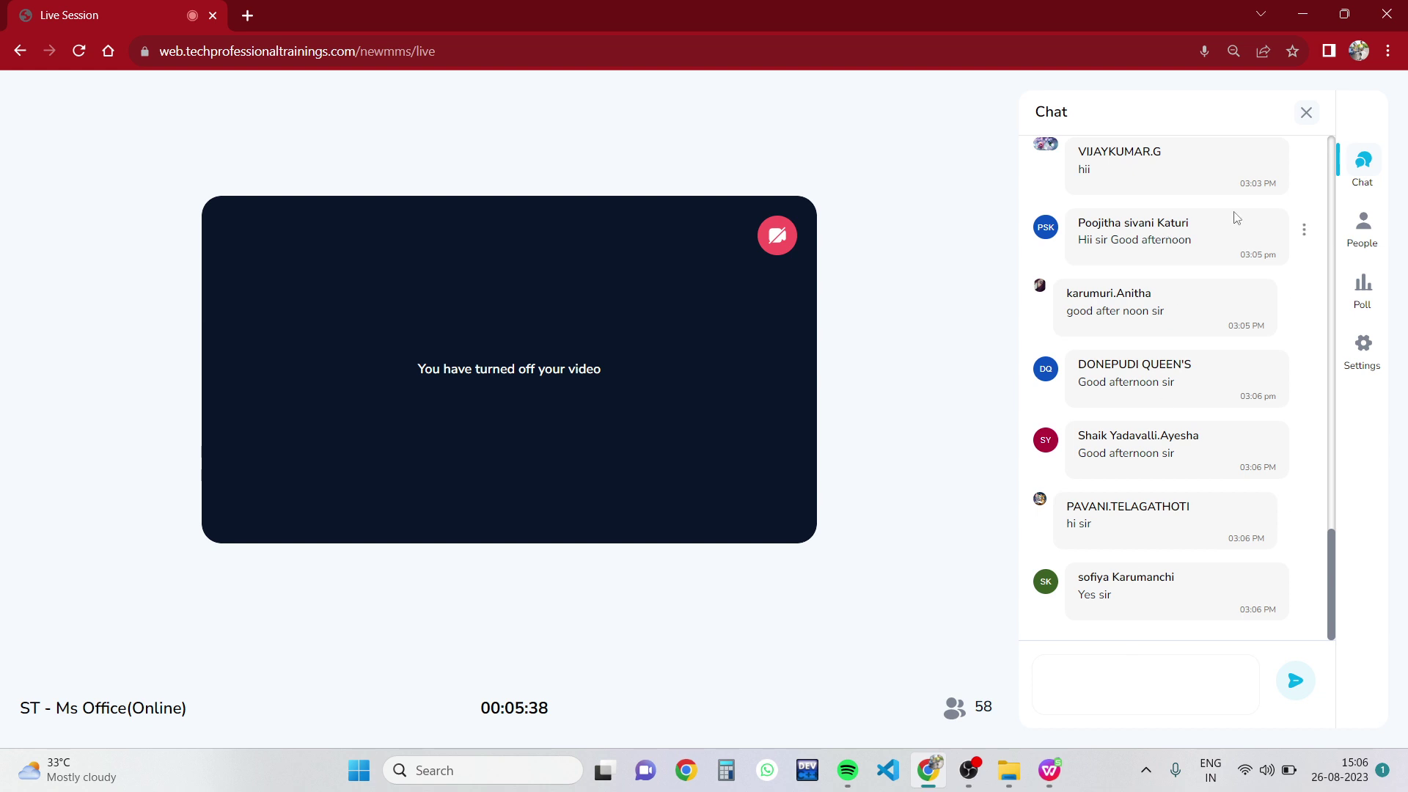
click(1302, 14)
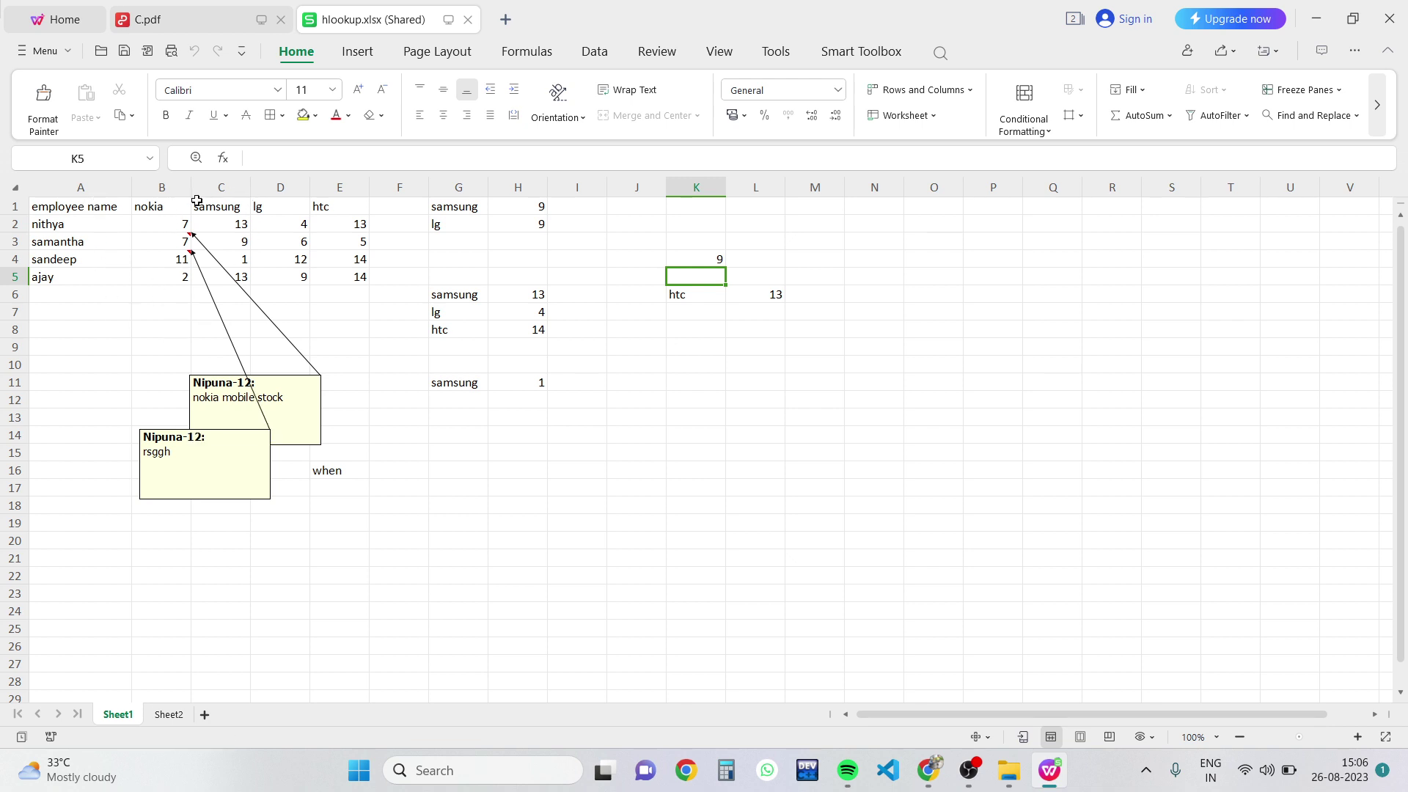
Return to the live session and approve the raised-hand student's request to speak.
click(928, 770)
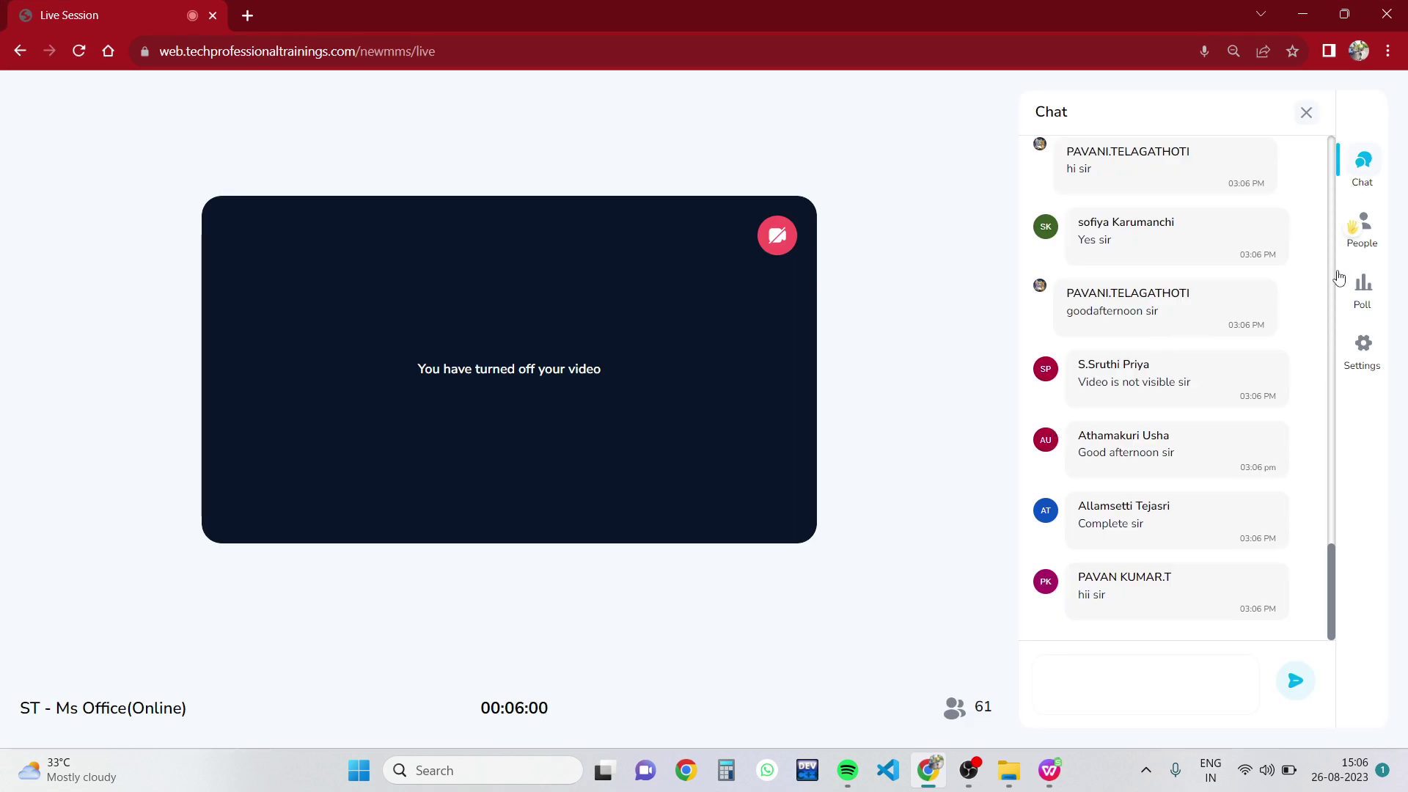
click(1352, 231)
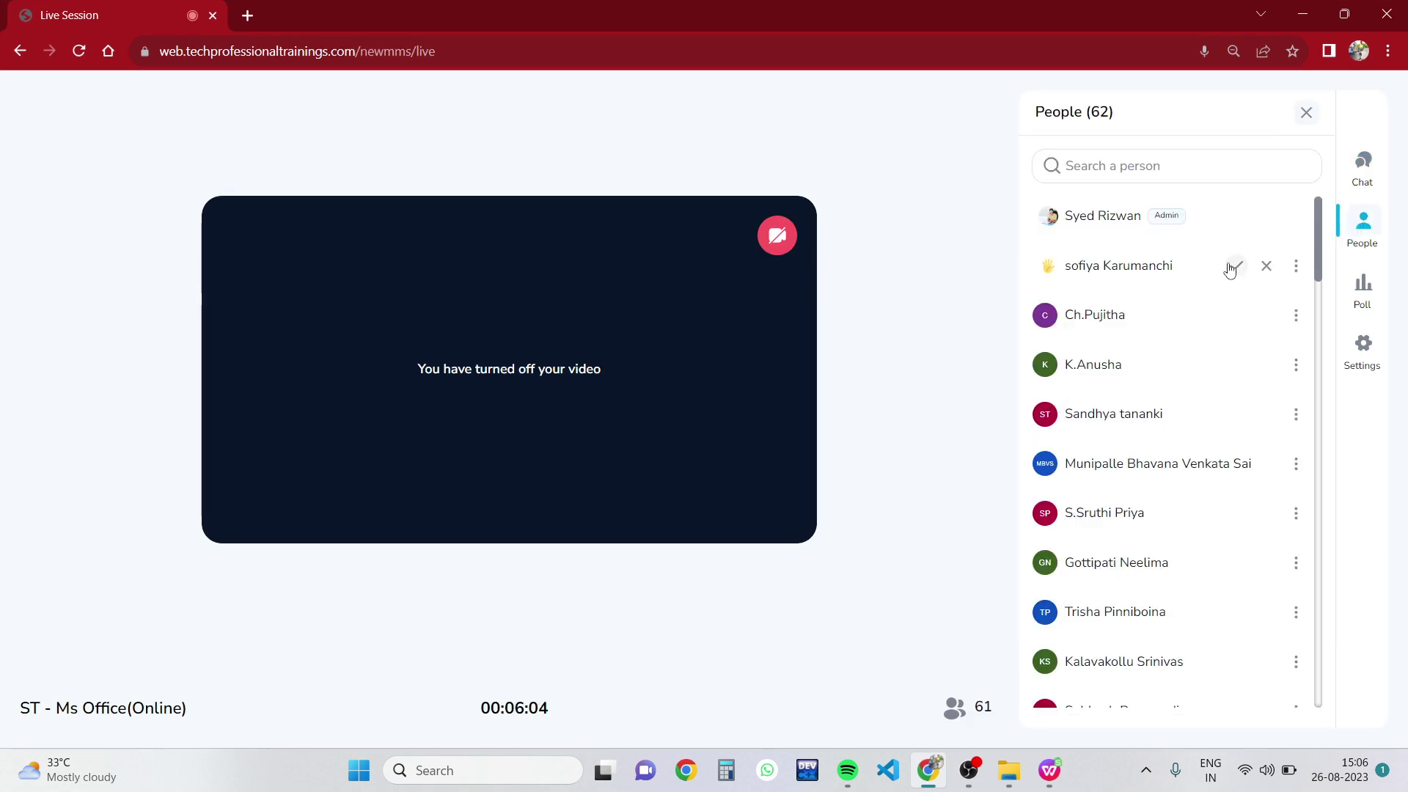
click(1236, 266)
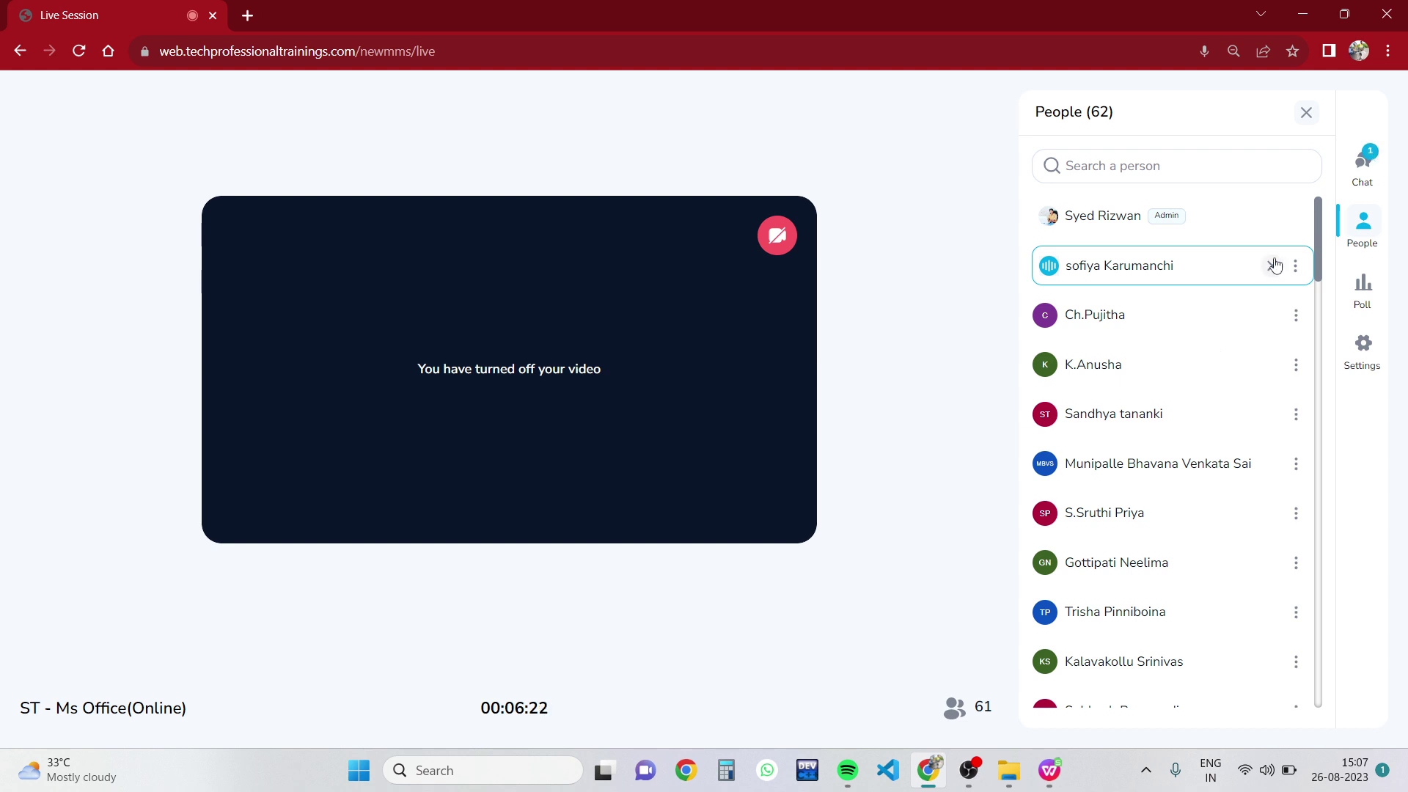
Check the chat messages, then revoke the student's speaking access in People.
click(1357, 165)
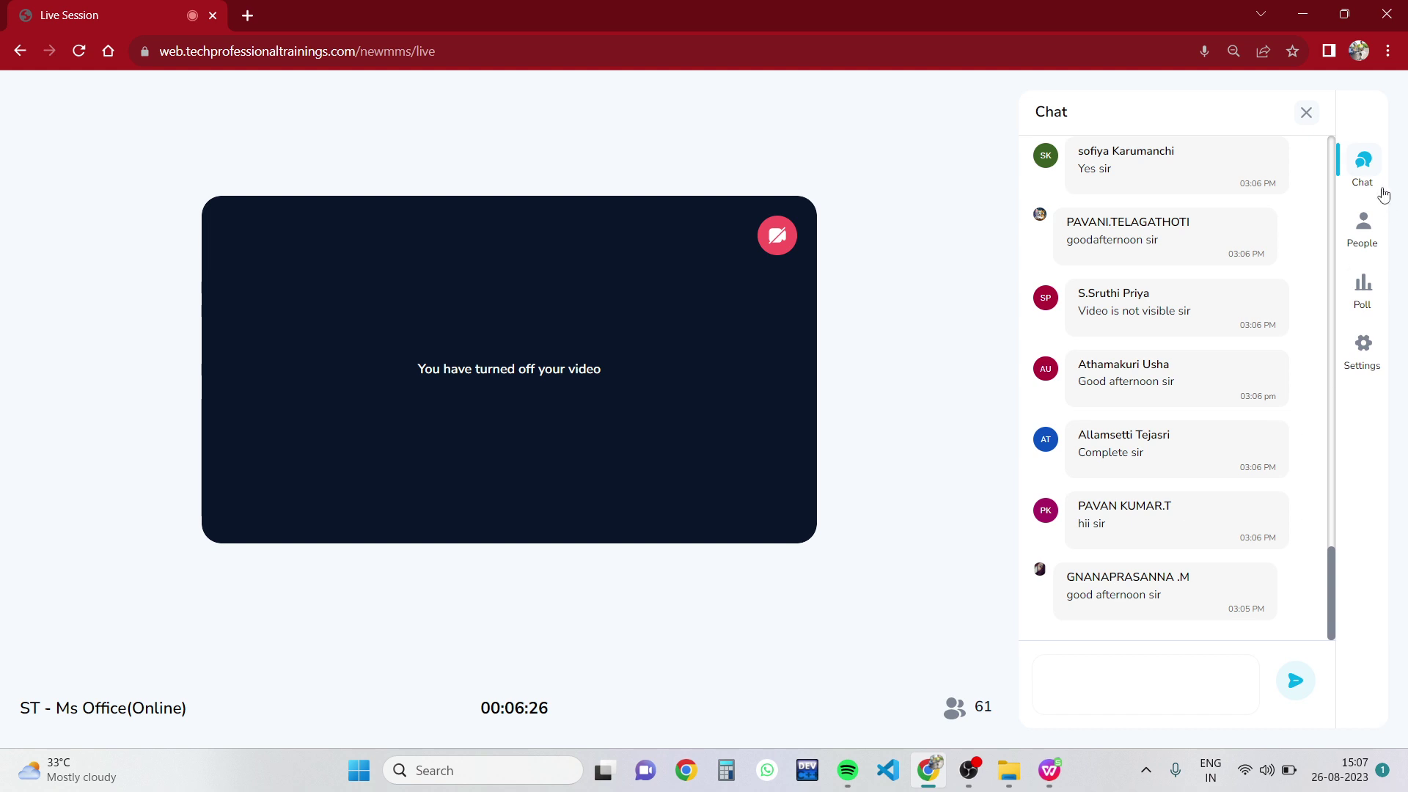
click(1358, 173)
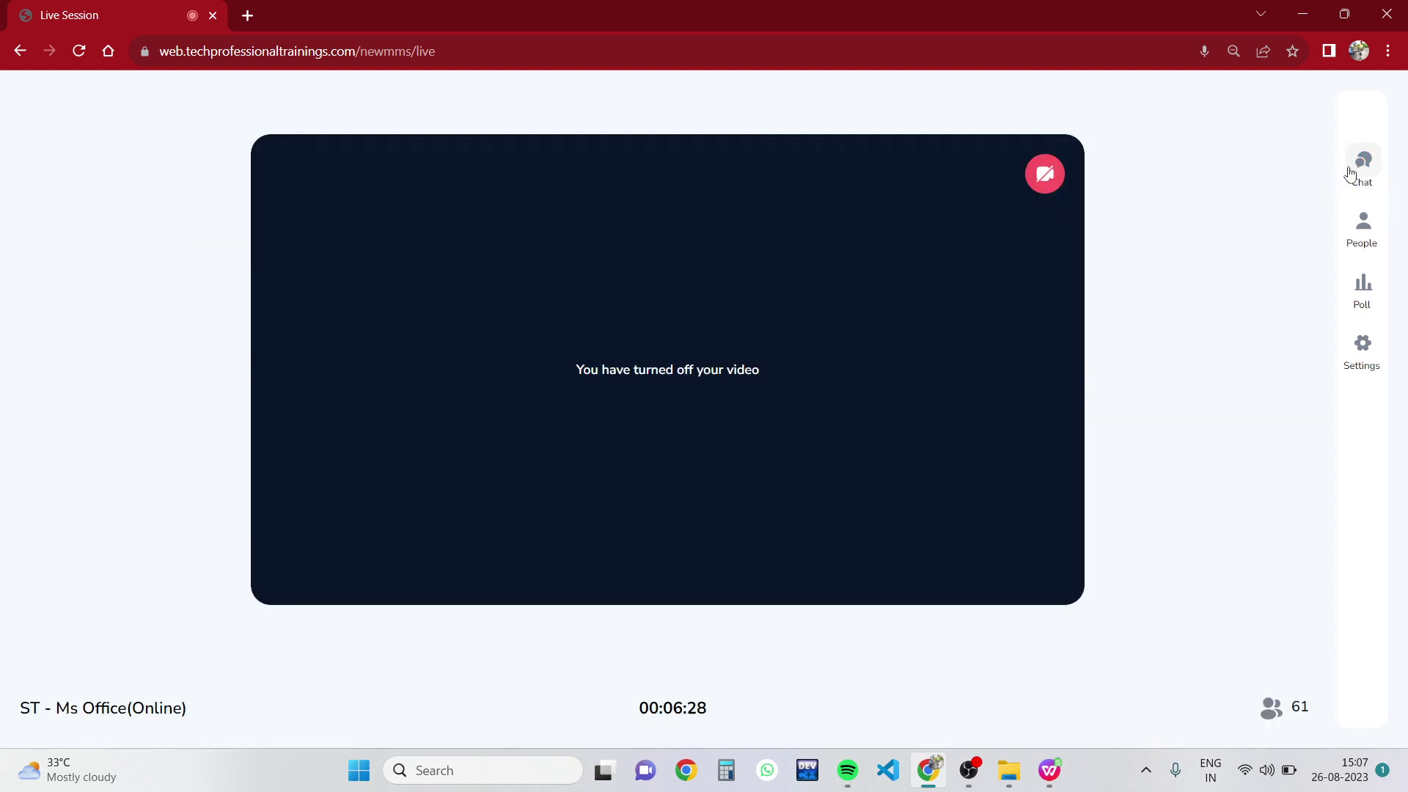
click(1363, 223)
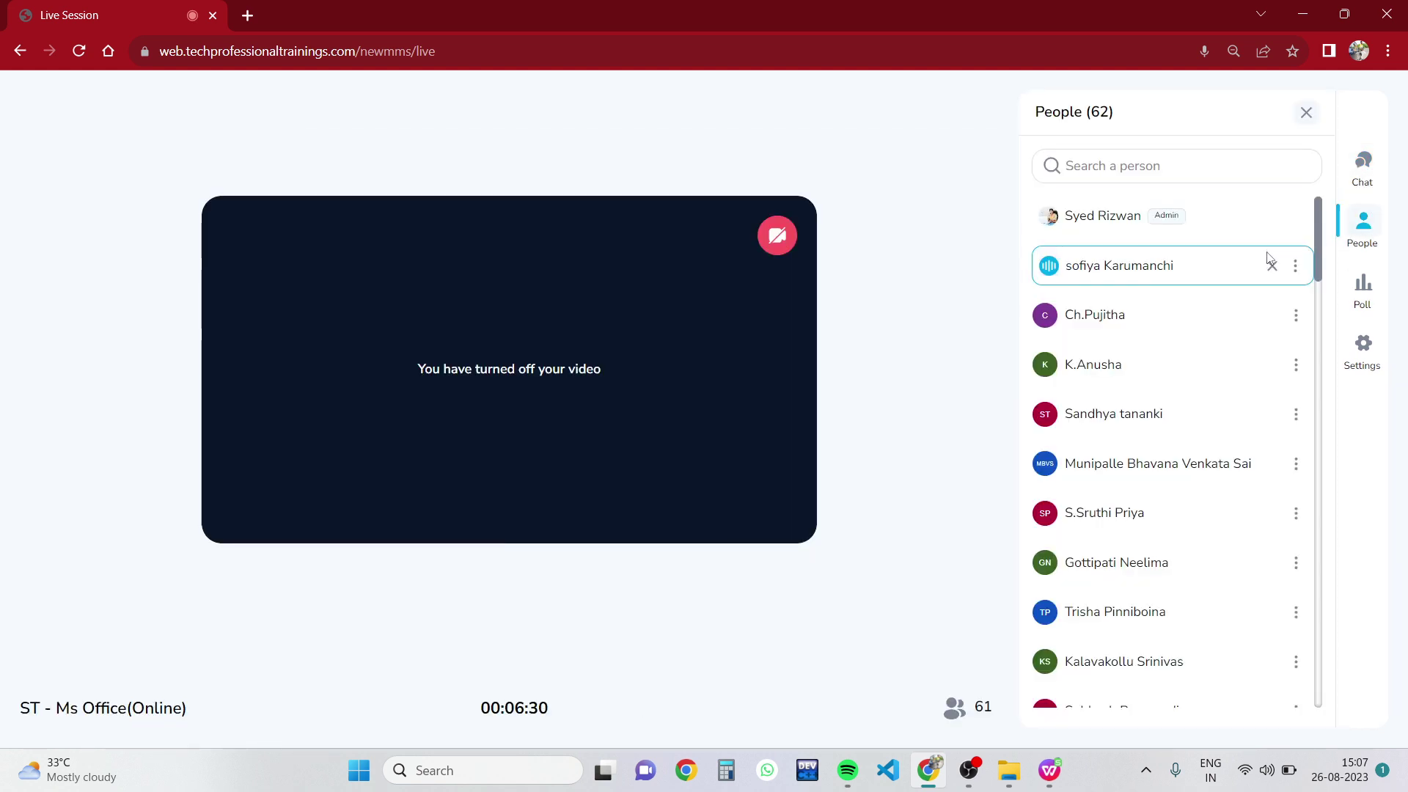
click(1271, 265)
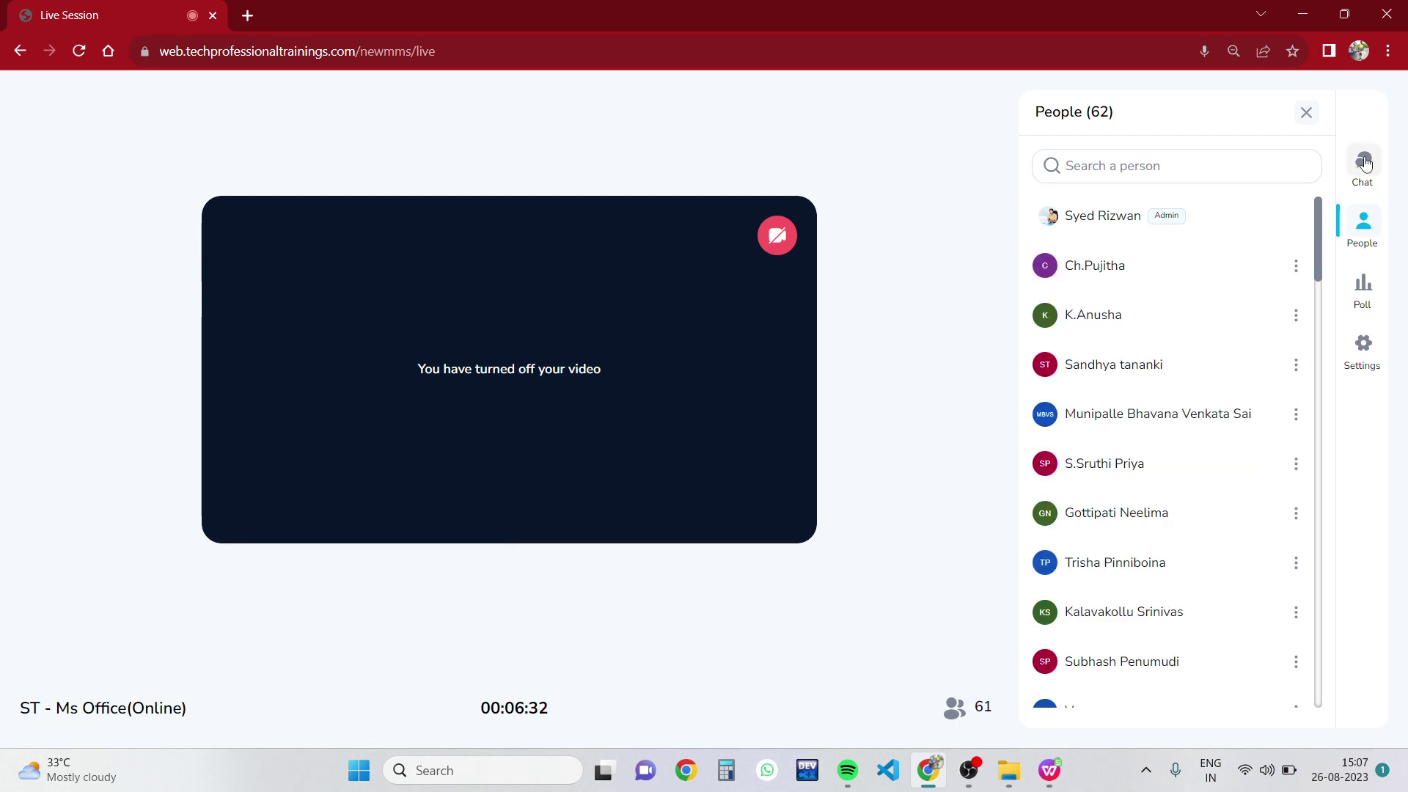
Minimize the session and close the hlookup spreadsheet window.
key(ctrl+a)
click(1305, 15)
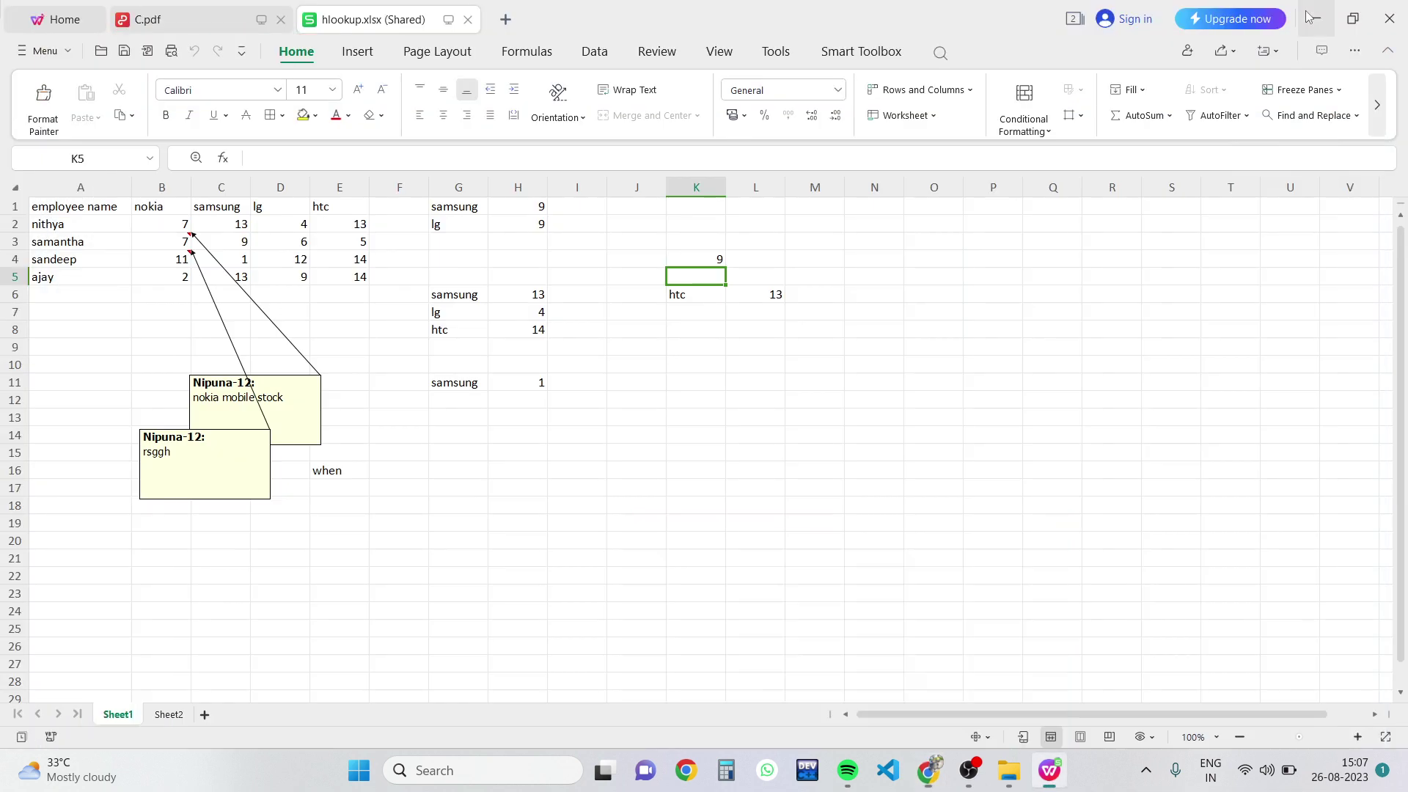
click(1401, 9)
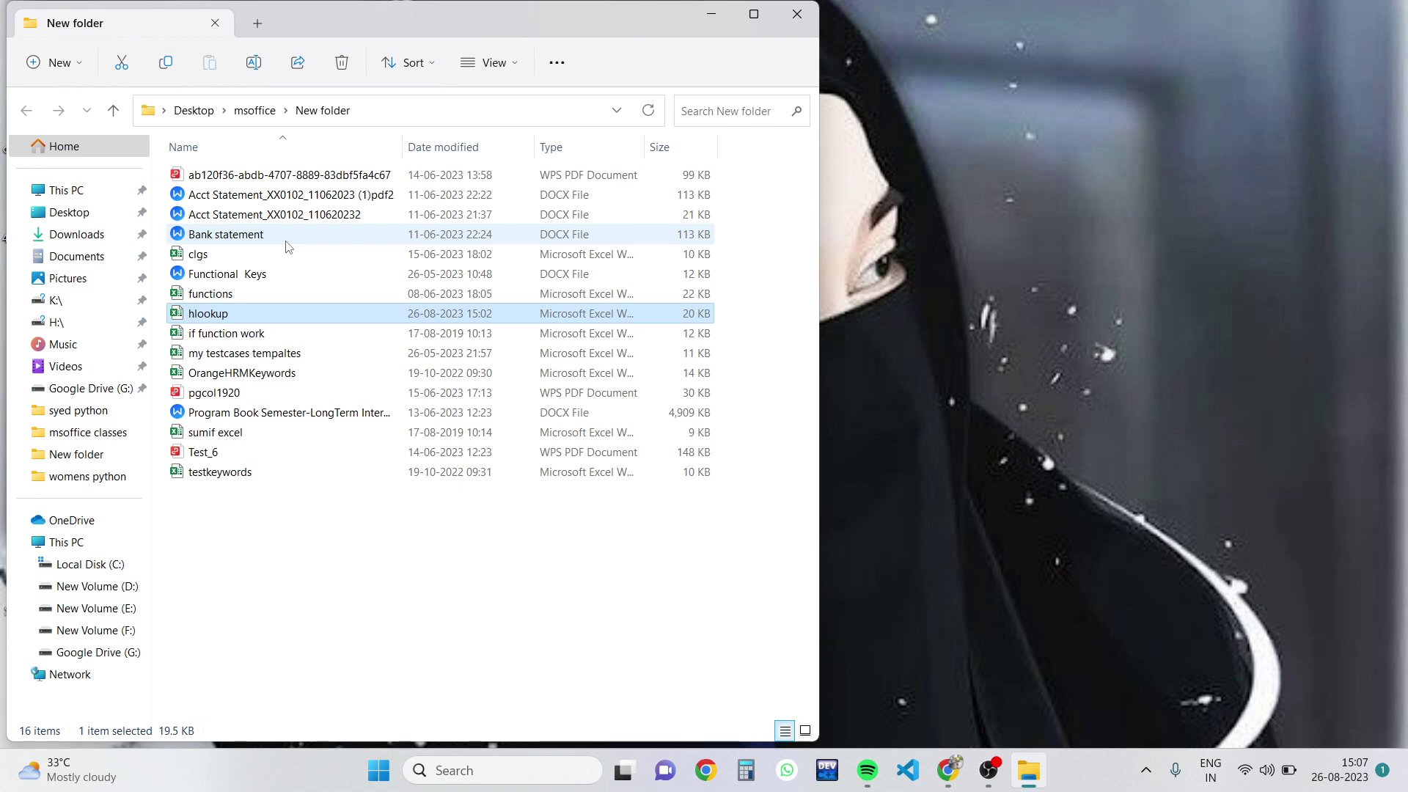
Switch back to Chrome and approve the new raised-hand student to speak.
click(947, 770)
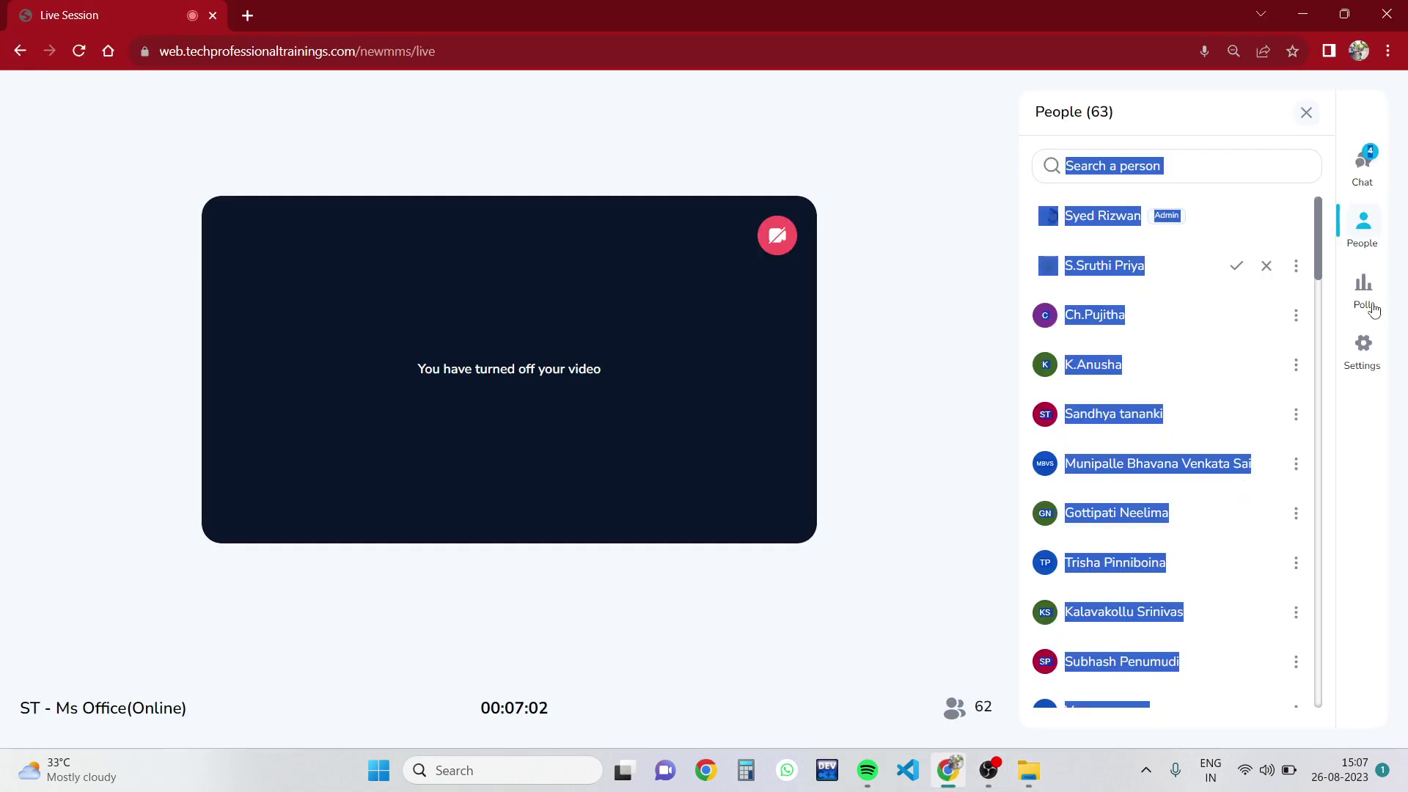
click(1239, 268)
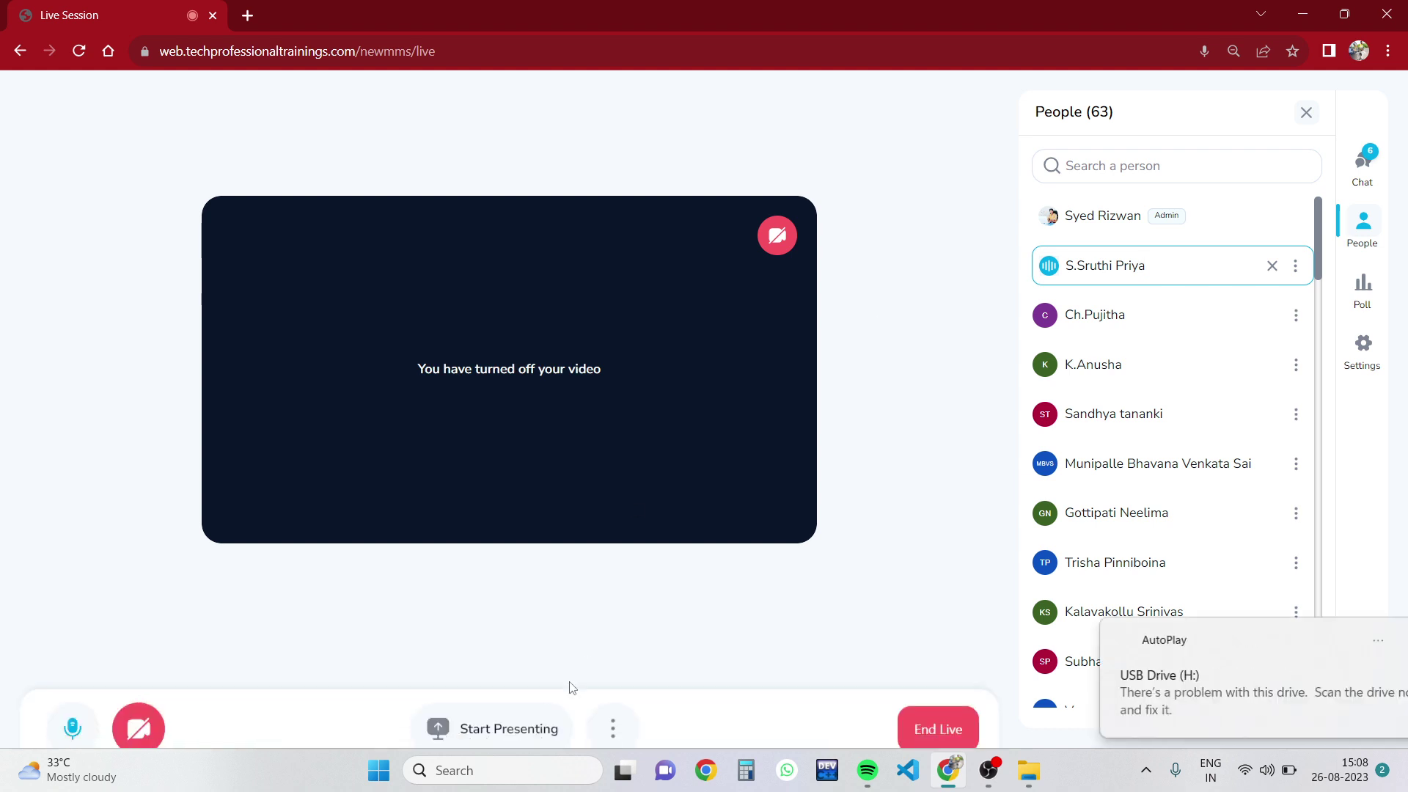
Share the entire screen, hide the sharing notice, and open USB Drive (H:) in File Explorer.
click(491, 718)
click(670, 270)
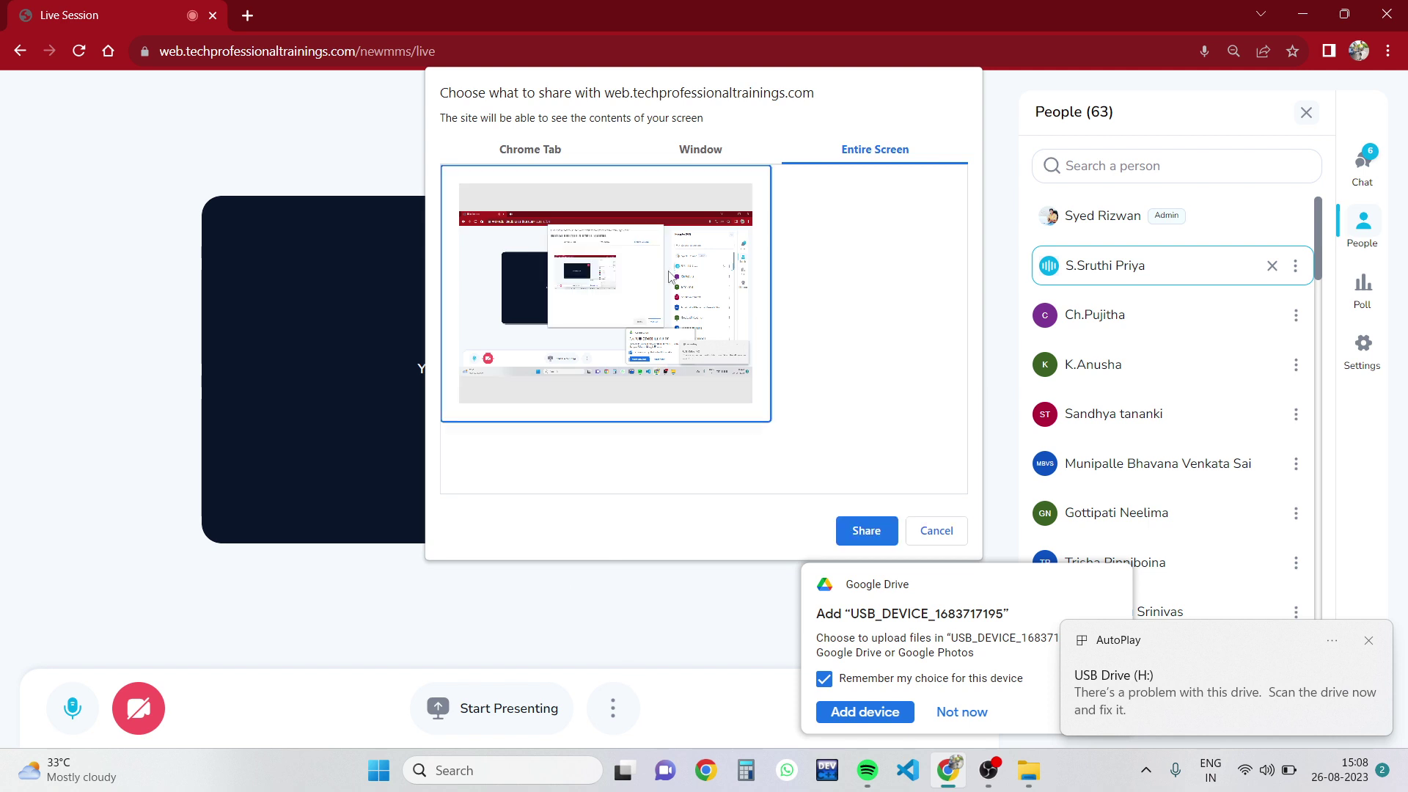
click(860, 531)
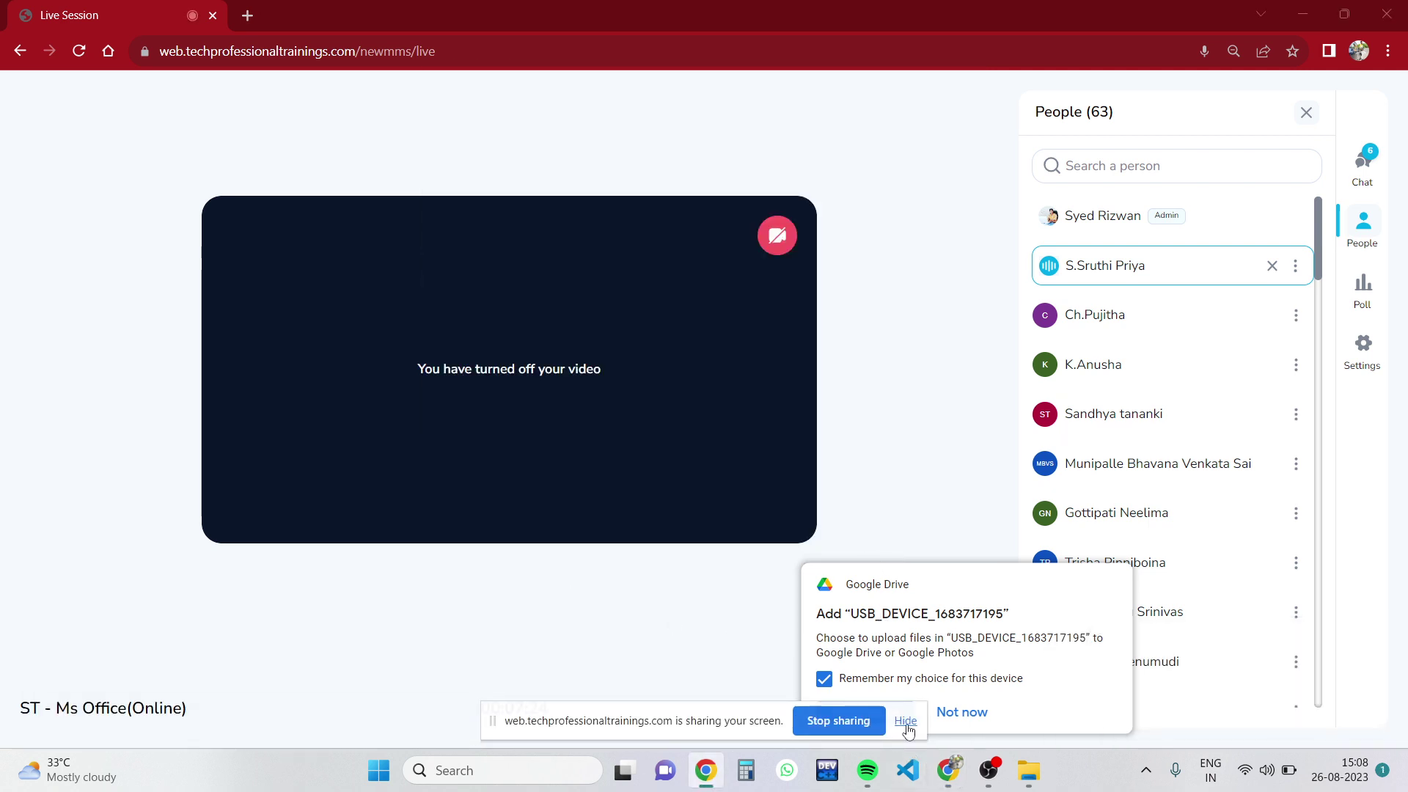
click(906, 720)
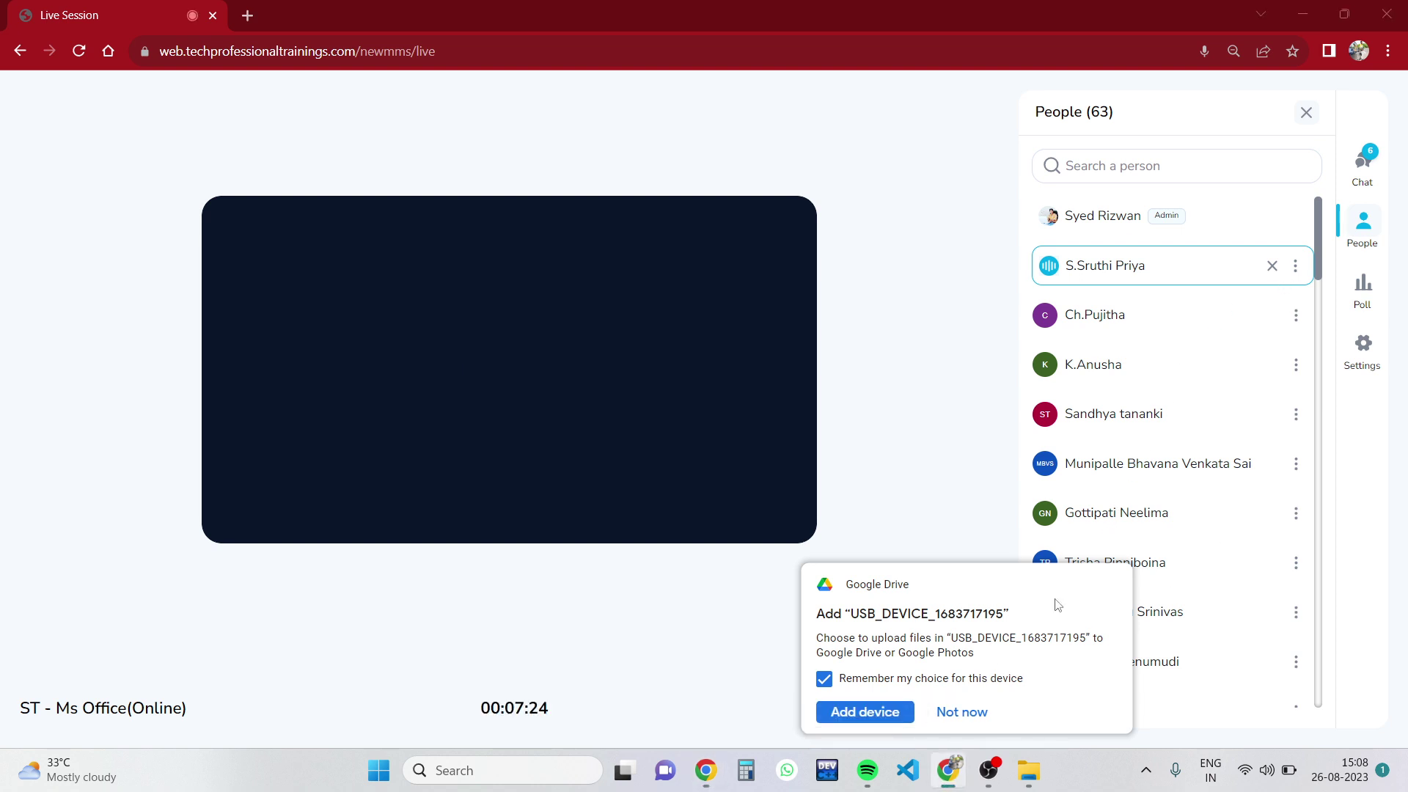
click(939, 713)
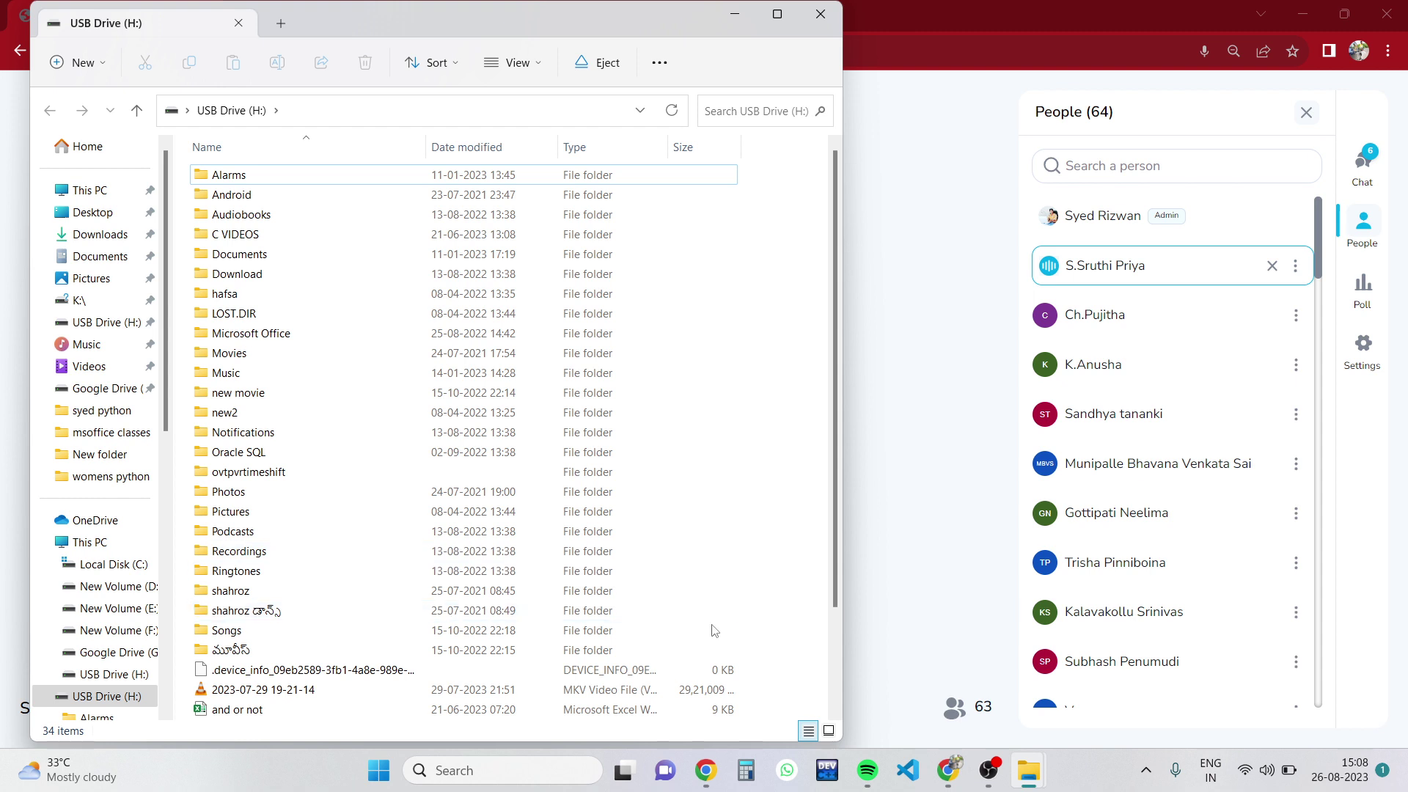
Copy the 'and or not' workbook to the desktop, refresh it, and return to Chrome.
click(235, 710)
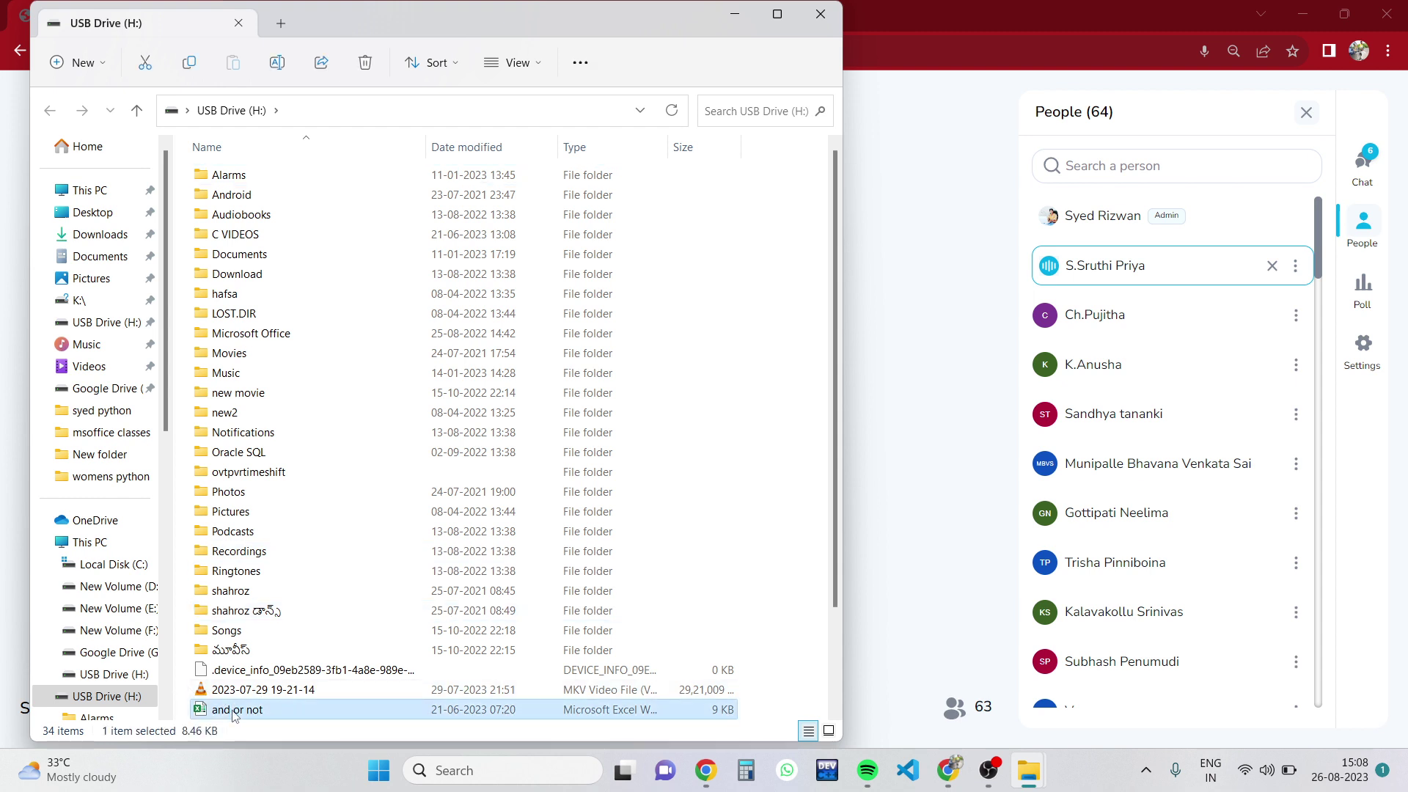
key(super+d)
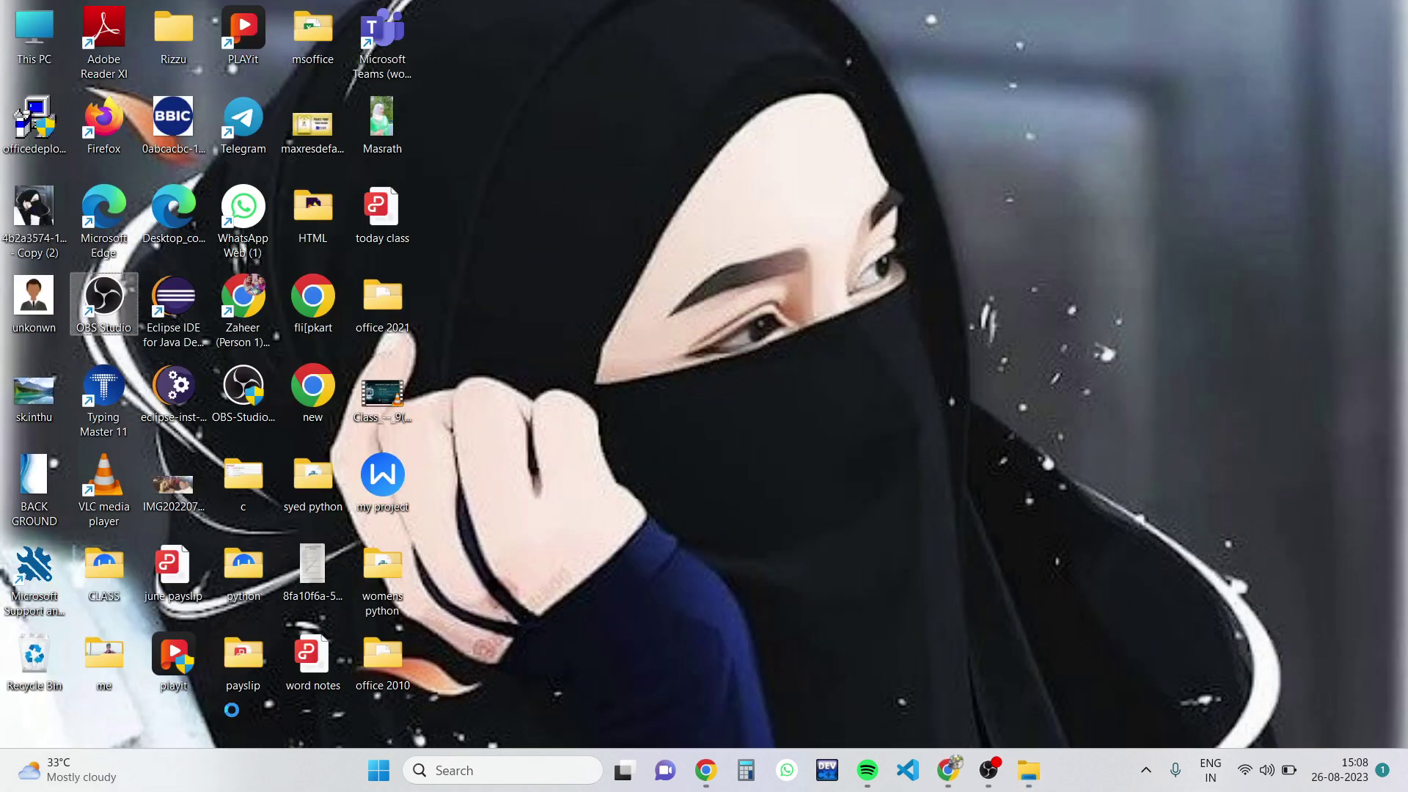
right_click(696, 236)
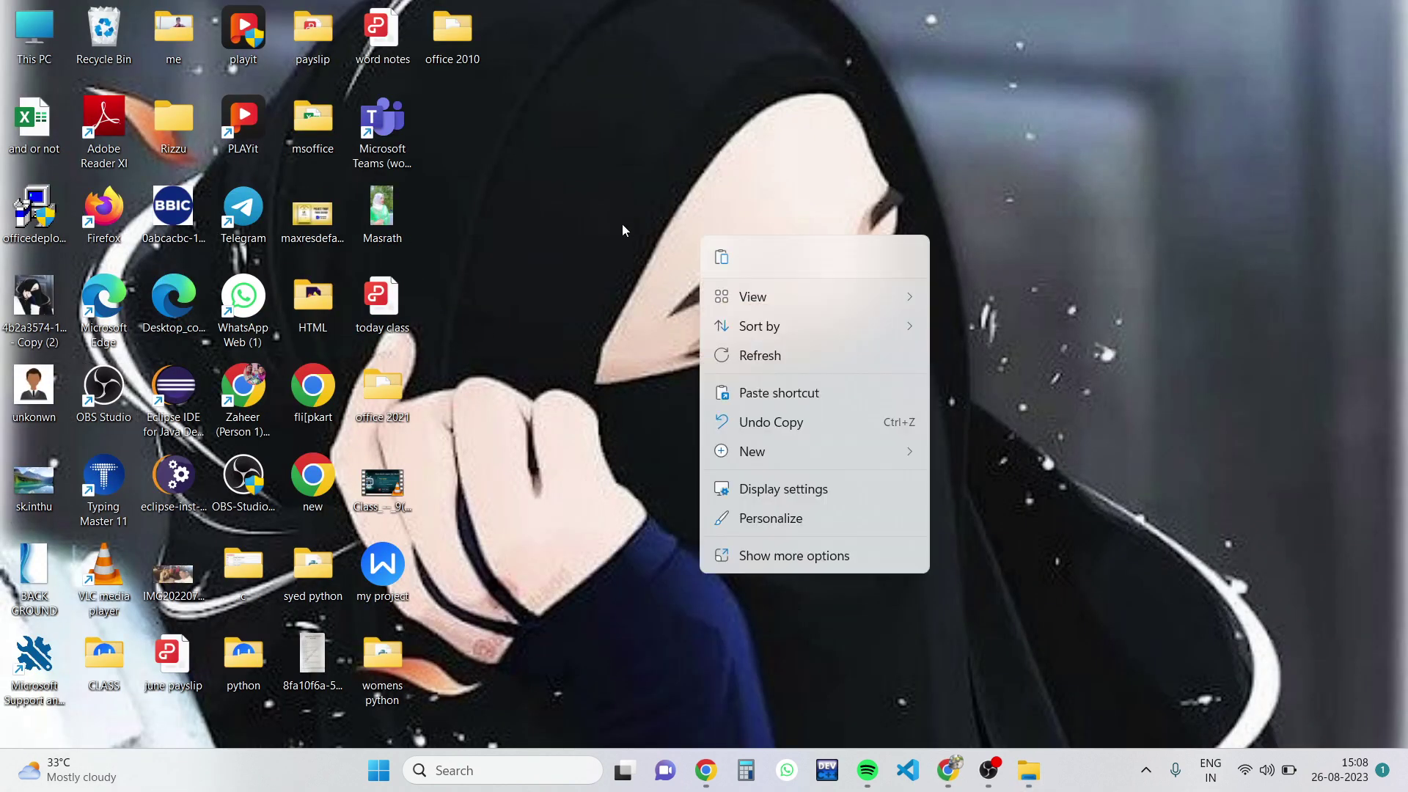
click(739, 354)
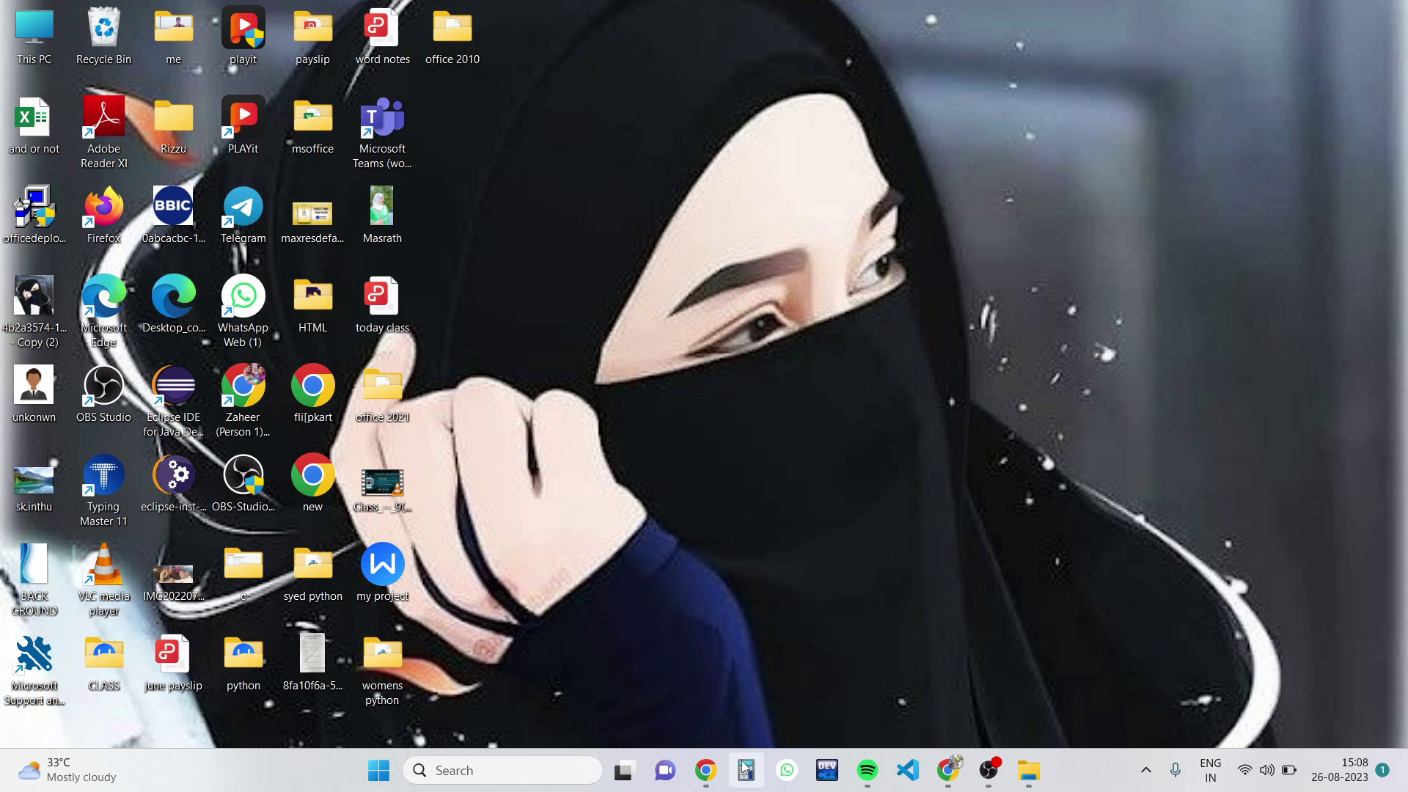
click(948, 769)
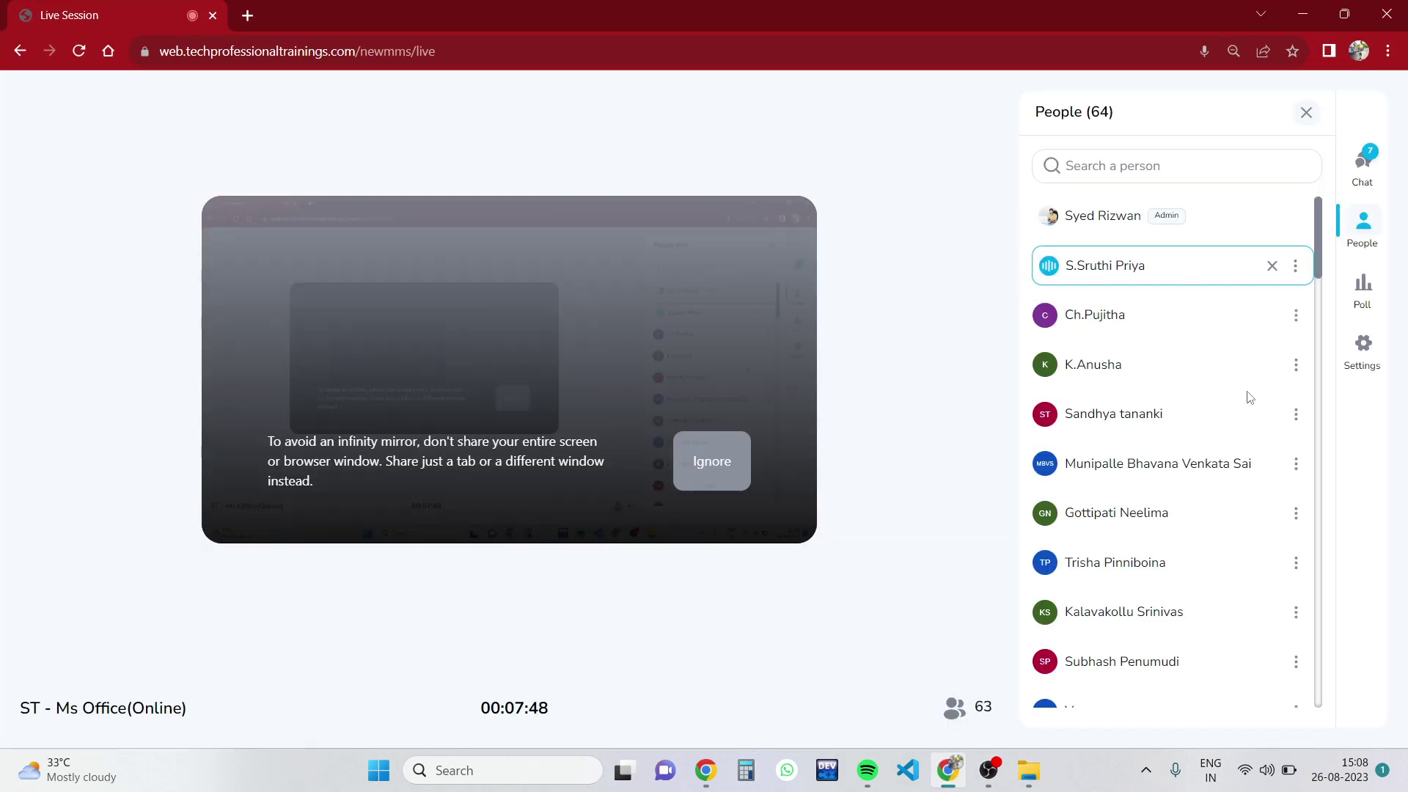
Revoke the student's speaking access and show student chat messages in the side panel.
click(1273, 265)
click(1364, 165)
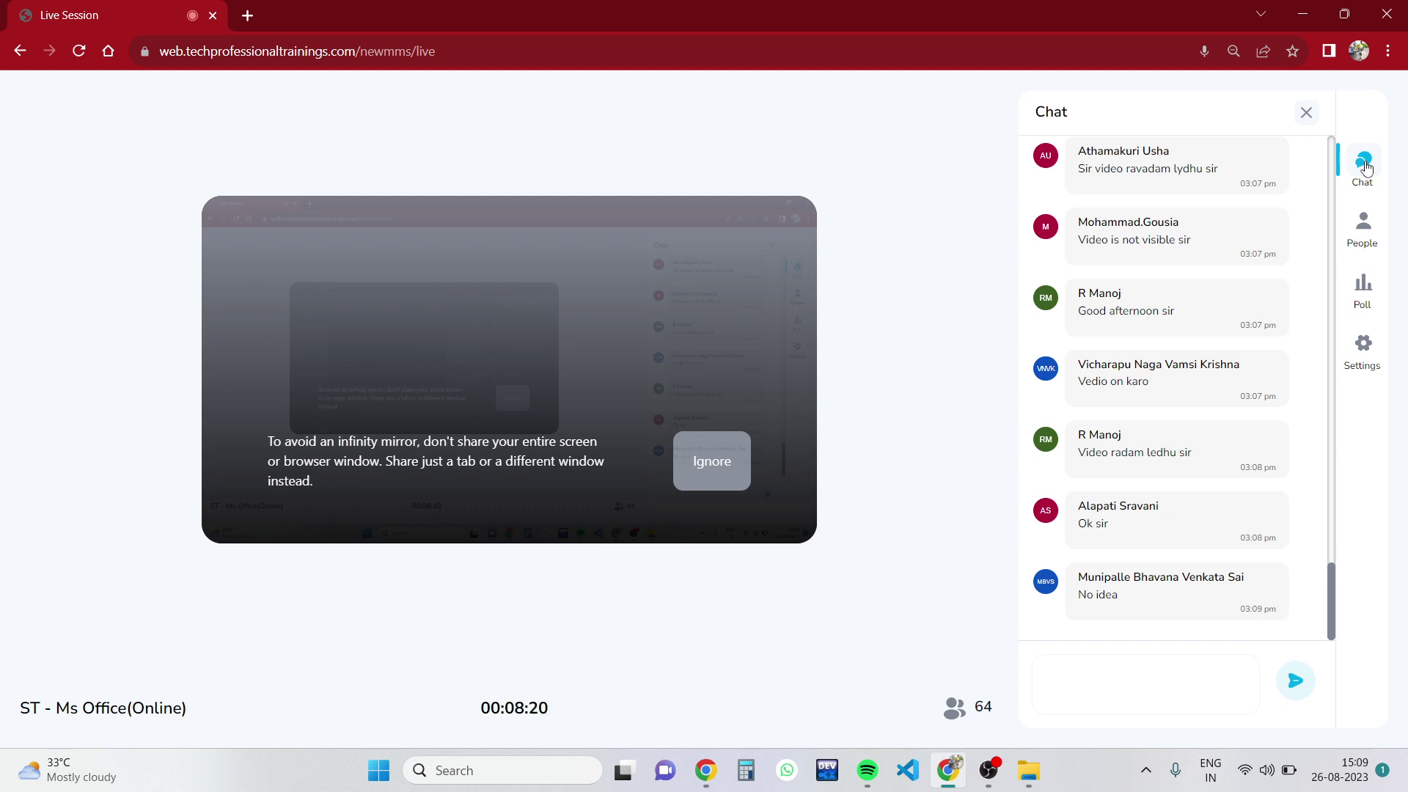
click(505, 777)
Launch Paint by searching 'paint', retrying after dismissing the infinity-mirror warning.
click(504, 778)
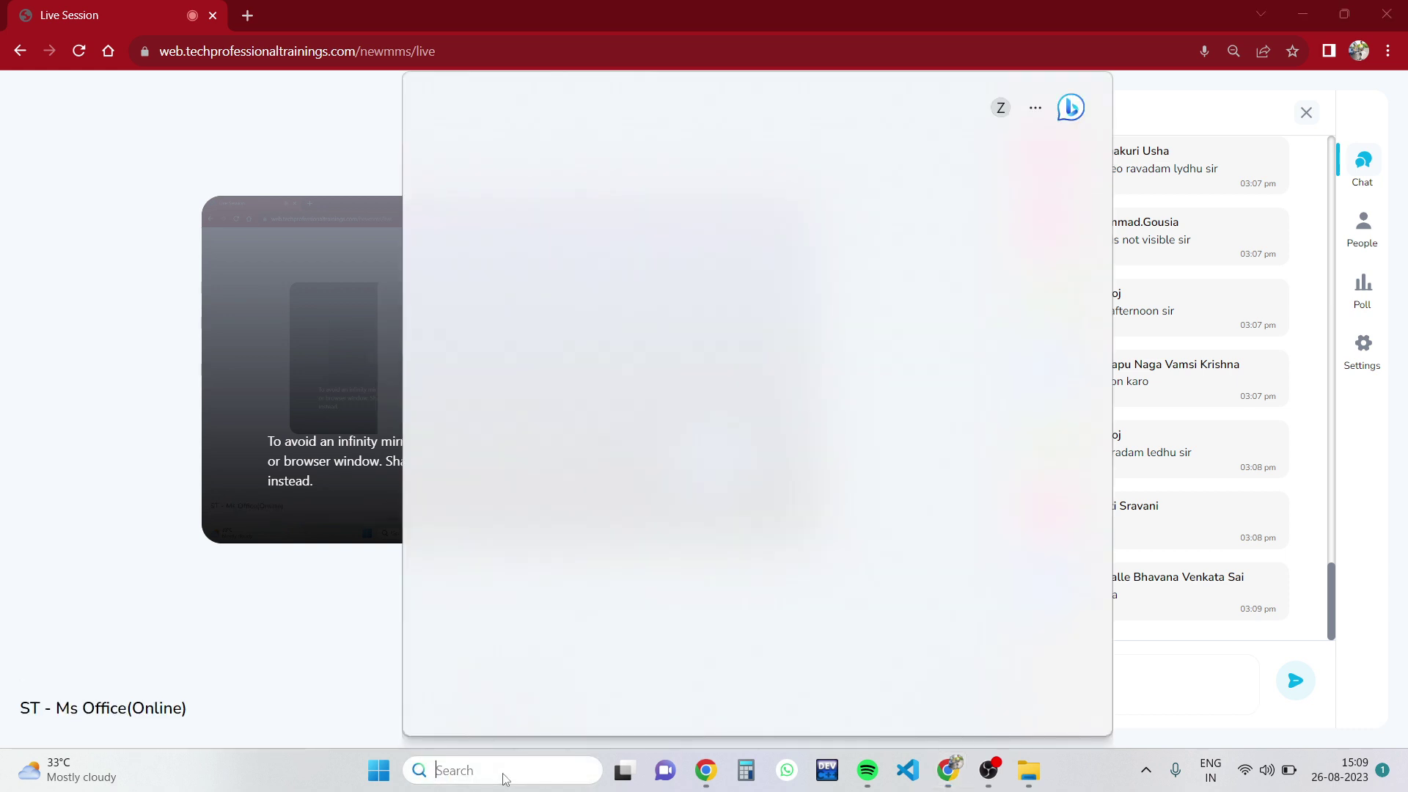
text(p)
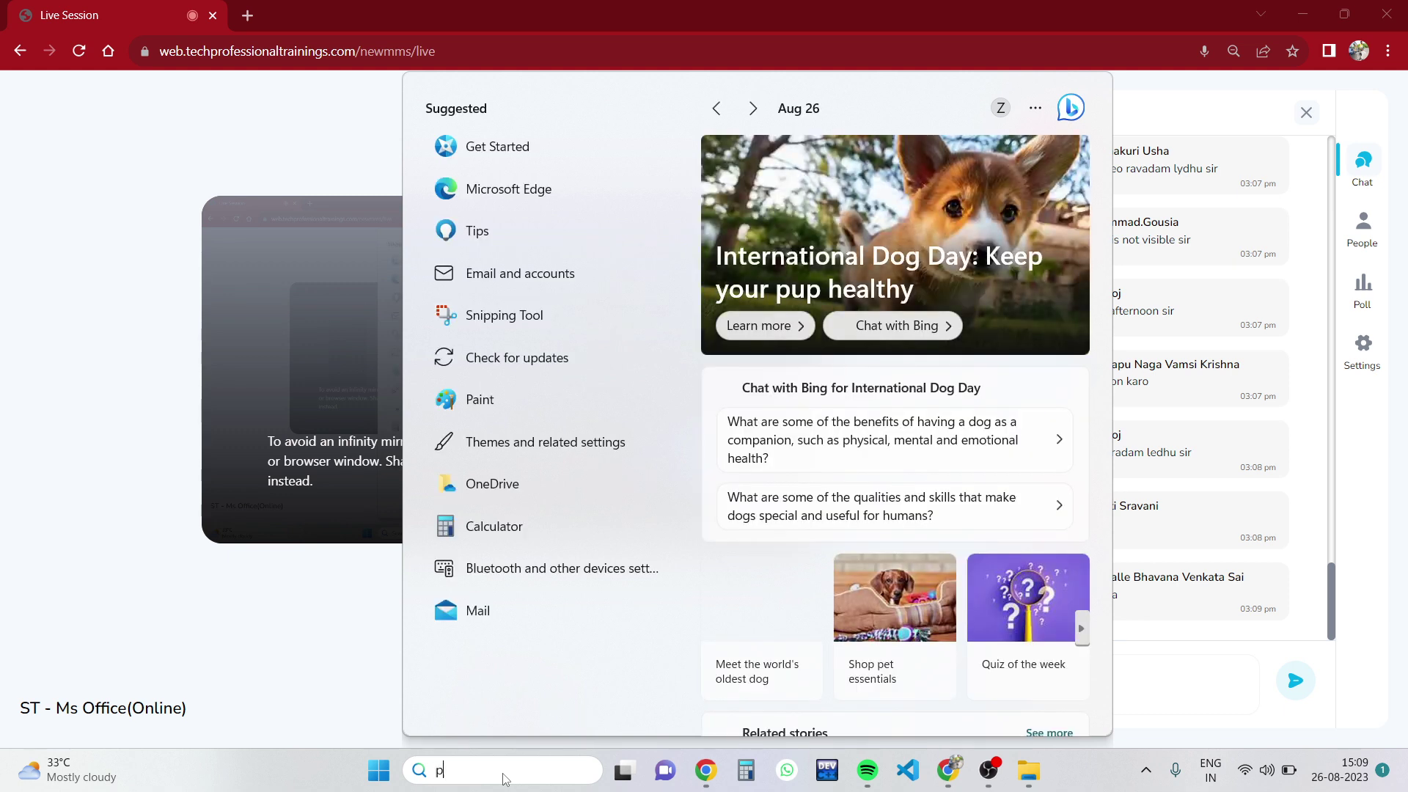
text(aint)
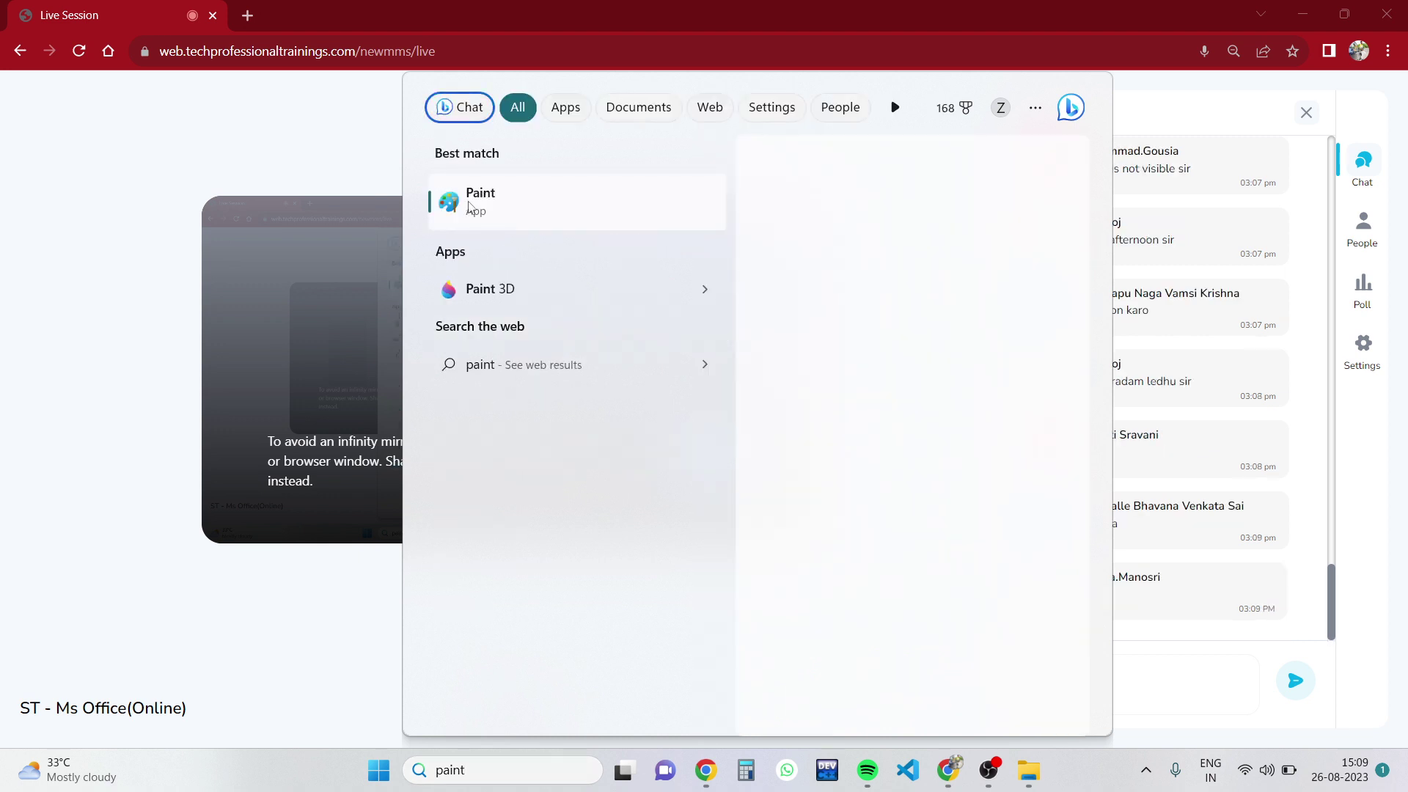
click(469, 201)
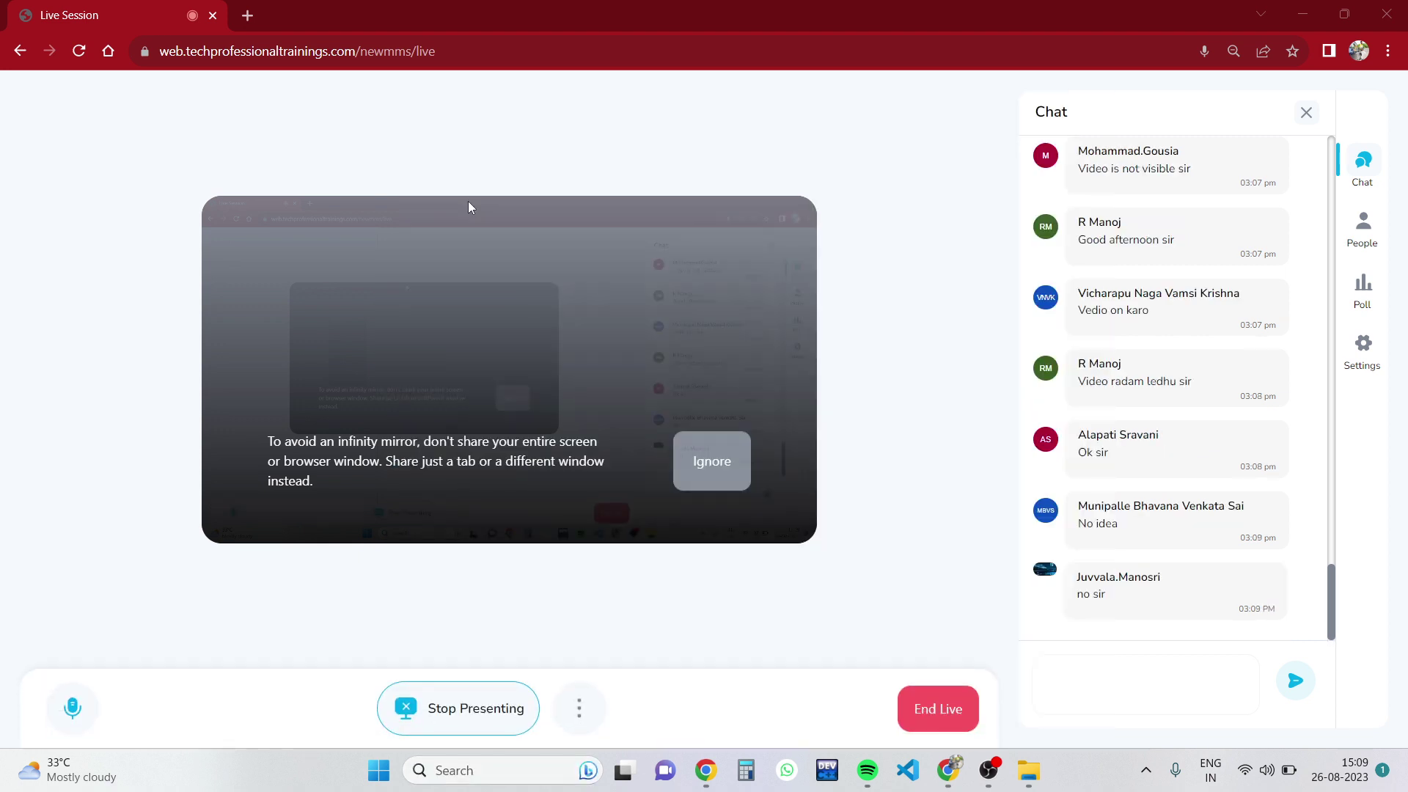
click(697, 463)
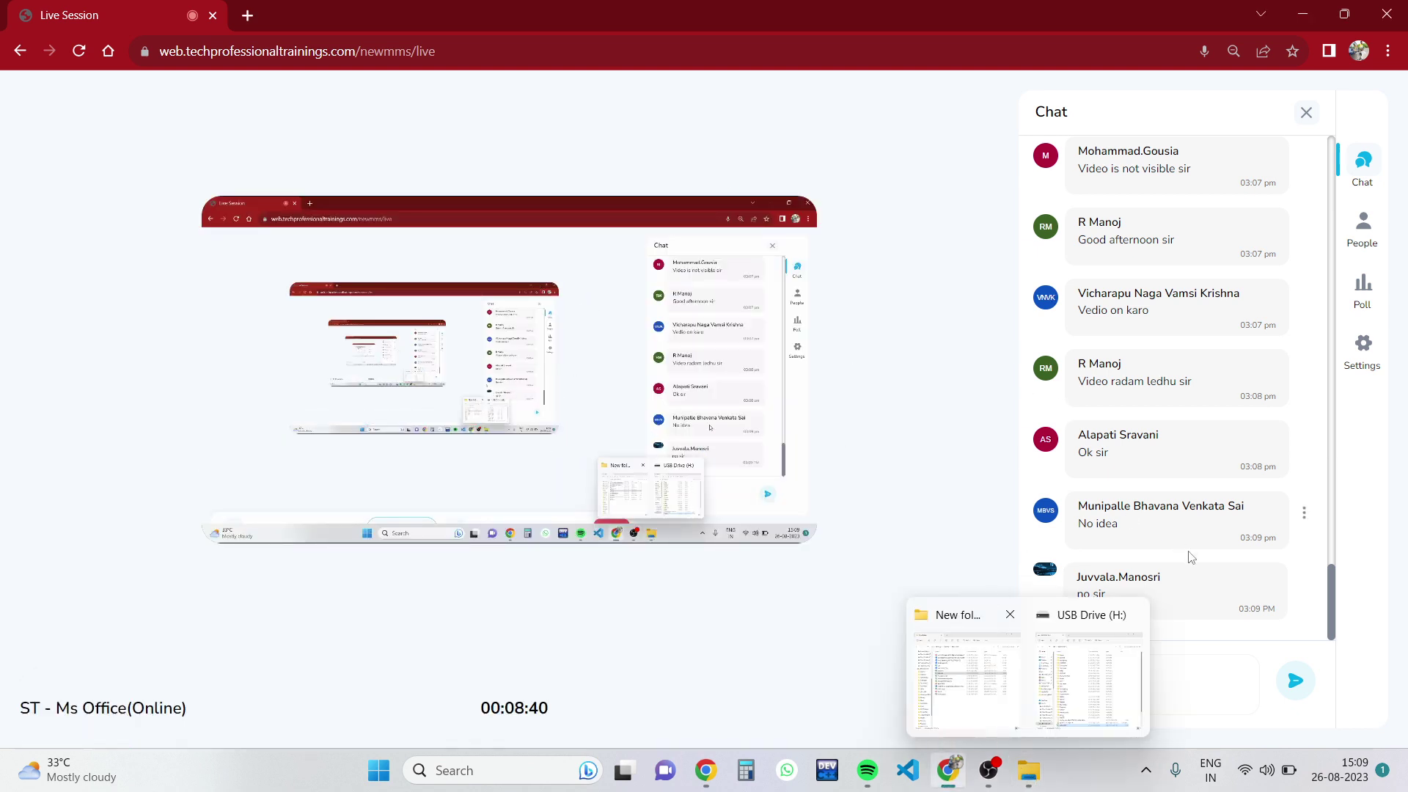
click(515, 775)
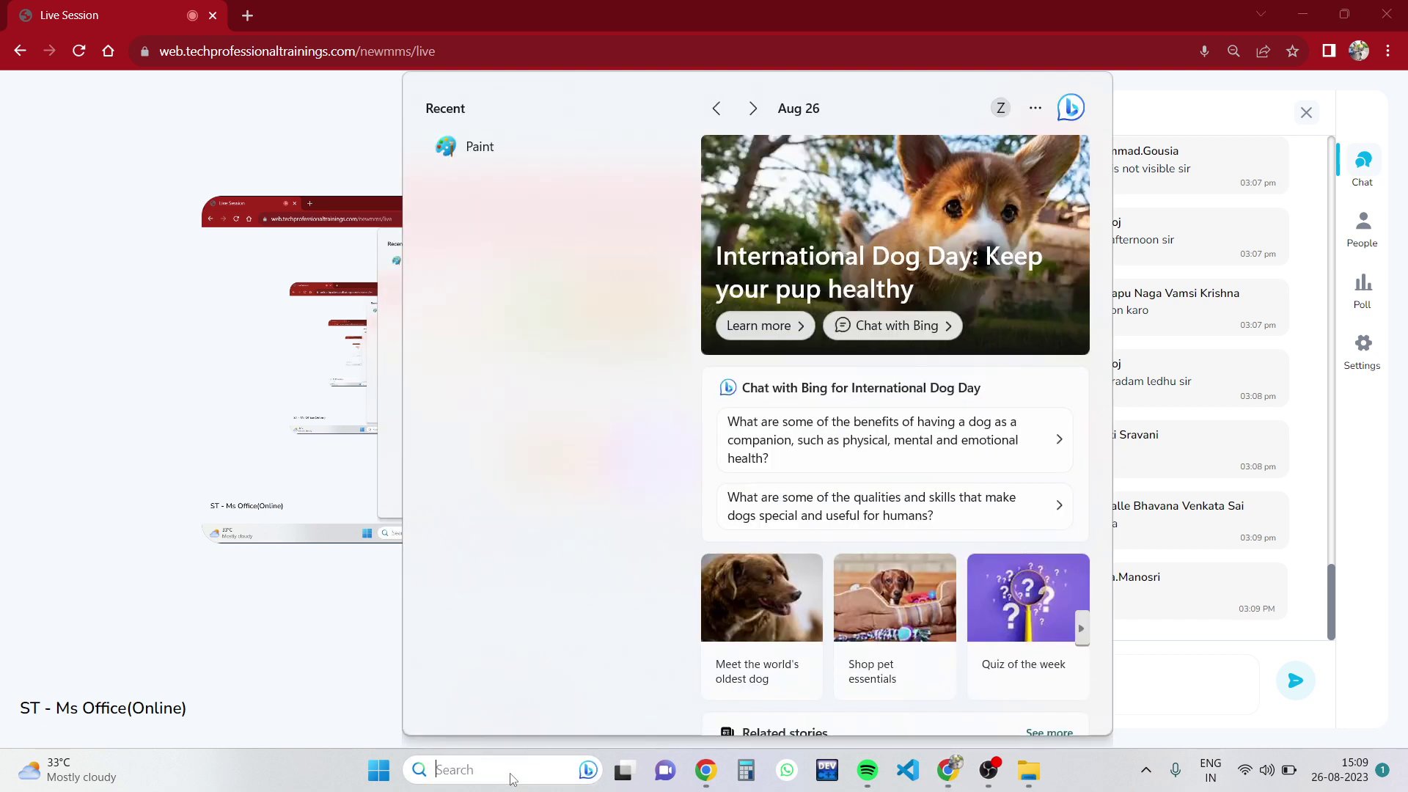
text(paint)
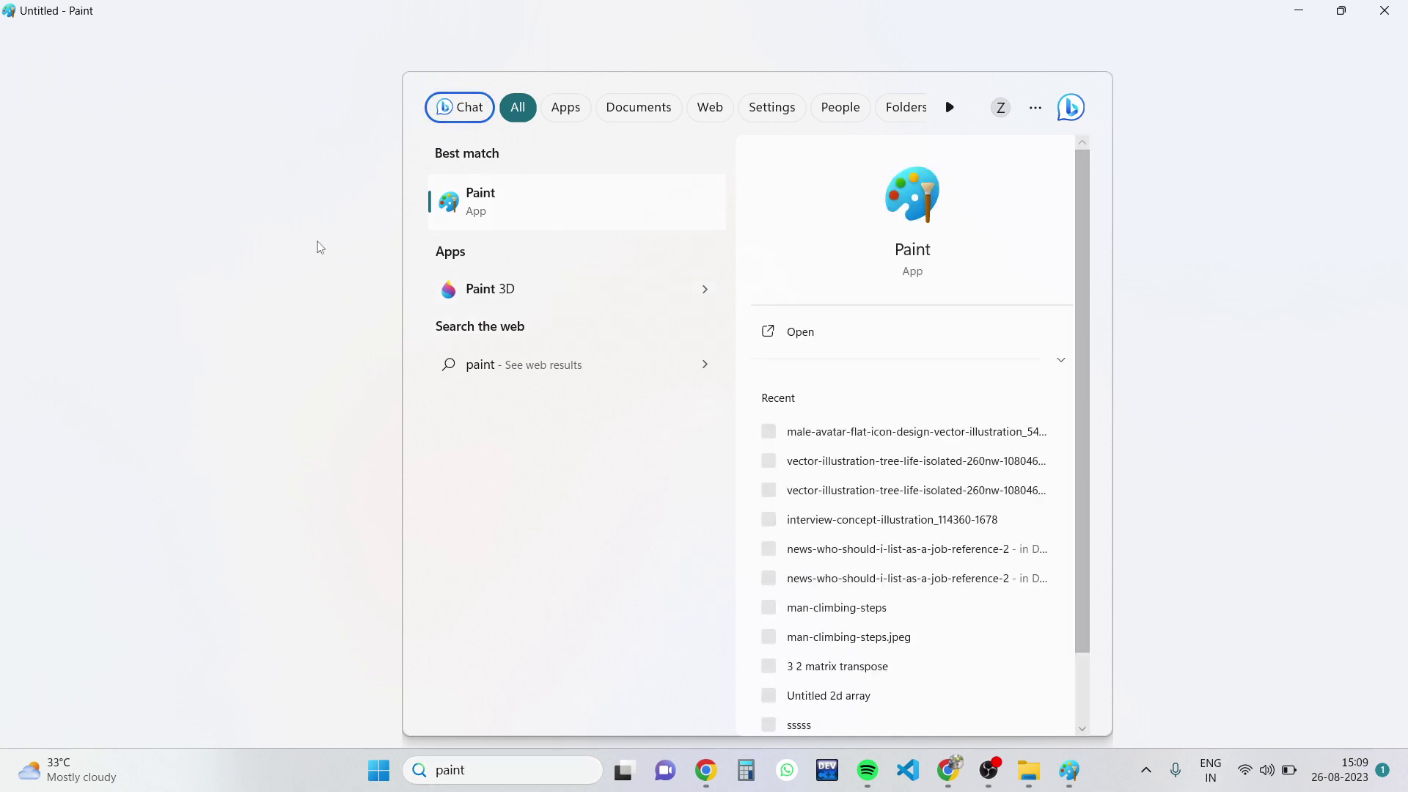
click(320, 246)
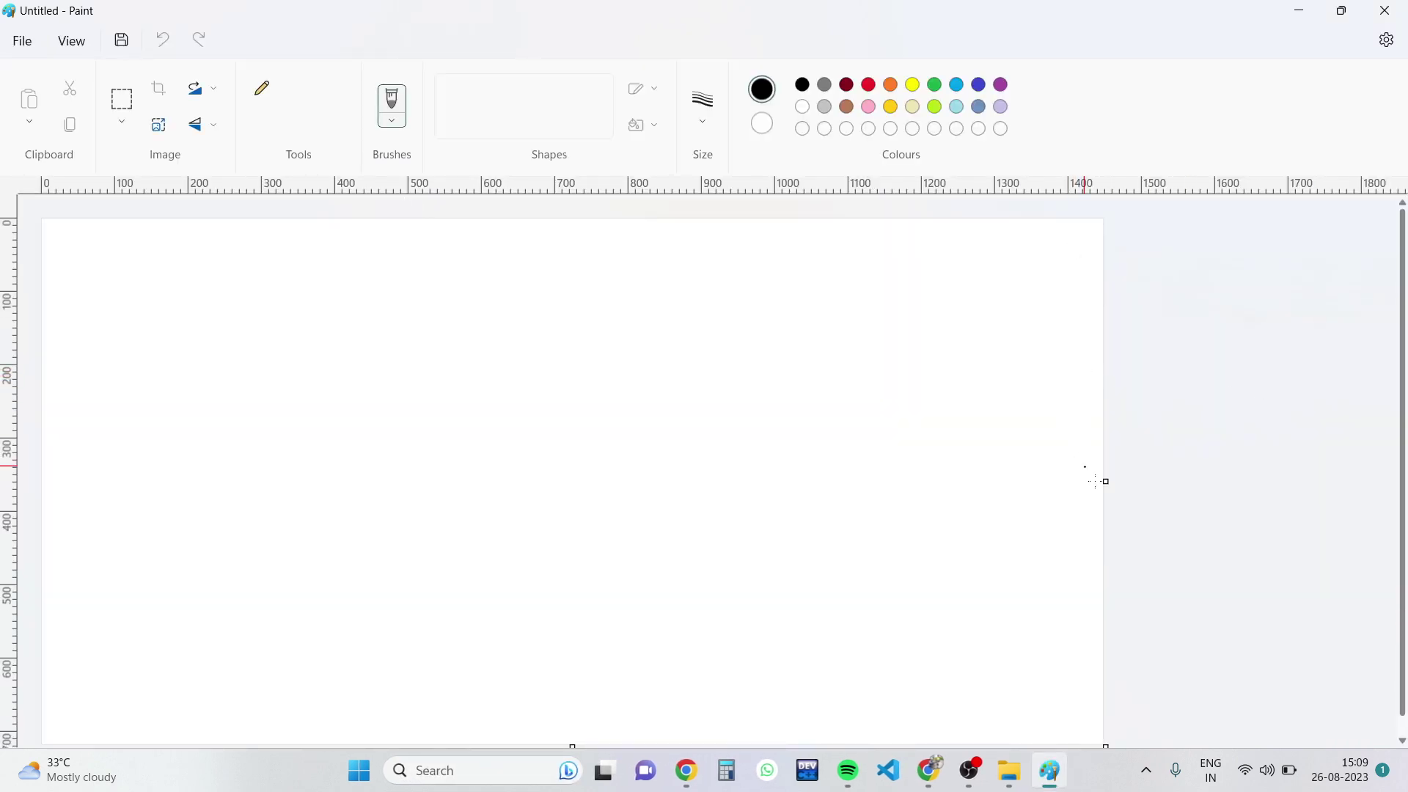
Widen the canvas to the right and draw a text box near the top-left.
drag(1110, 484, 1357, 477)
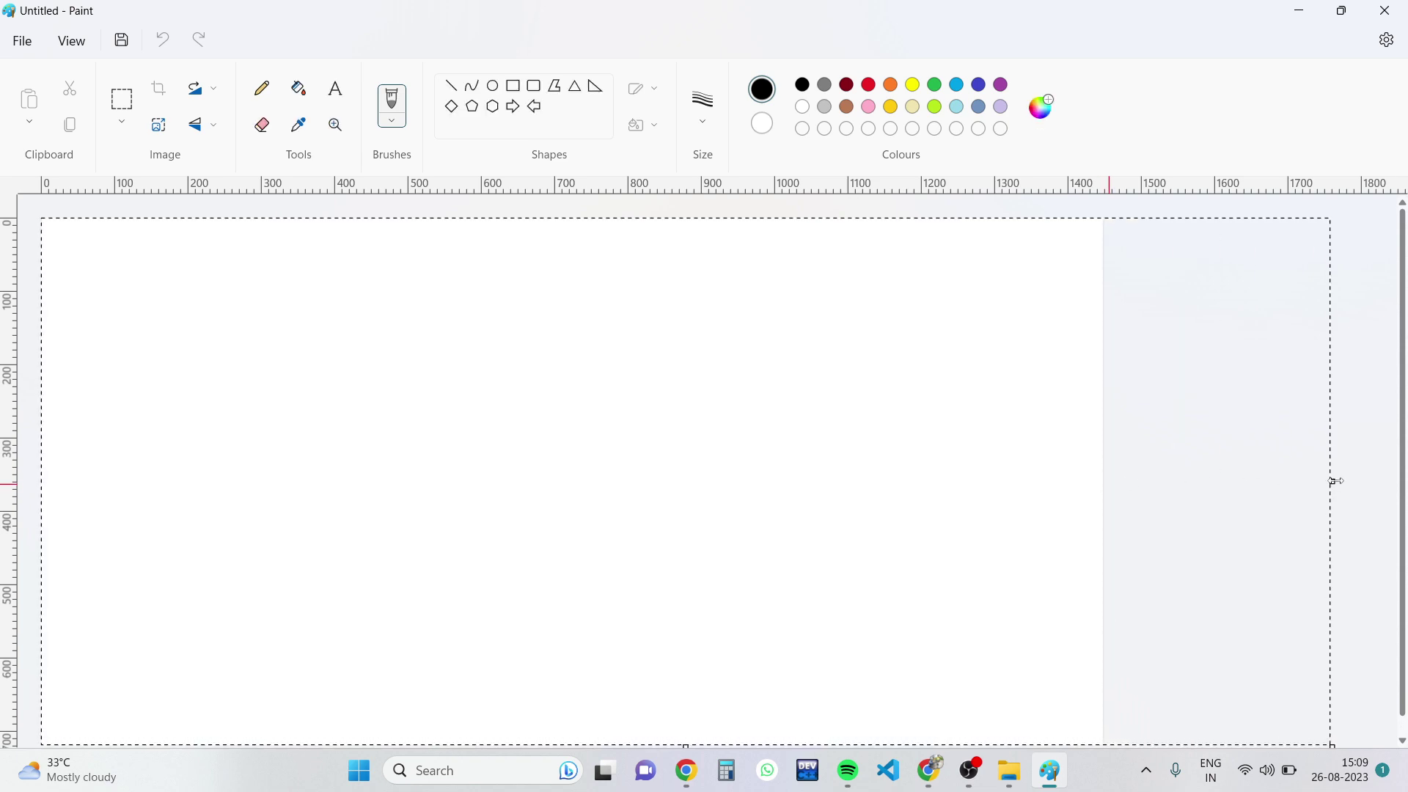
click(345, 97)
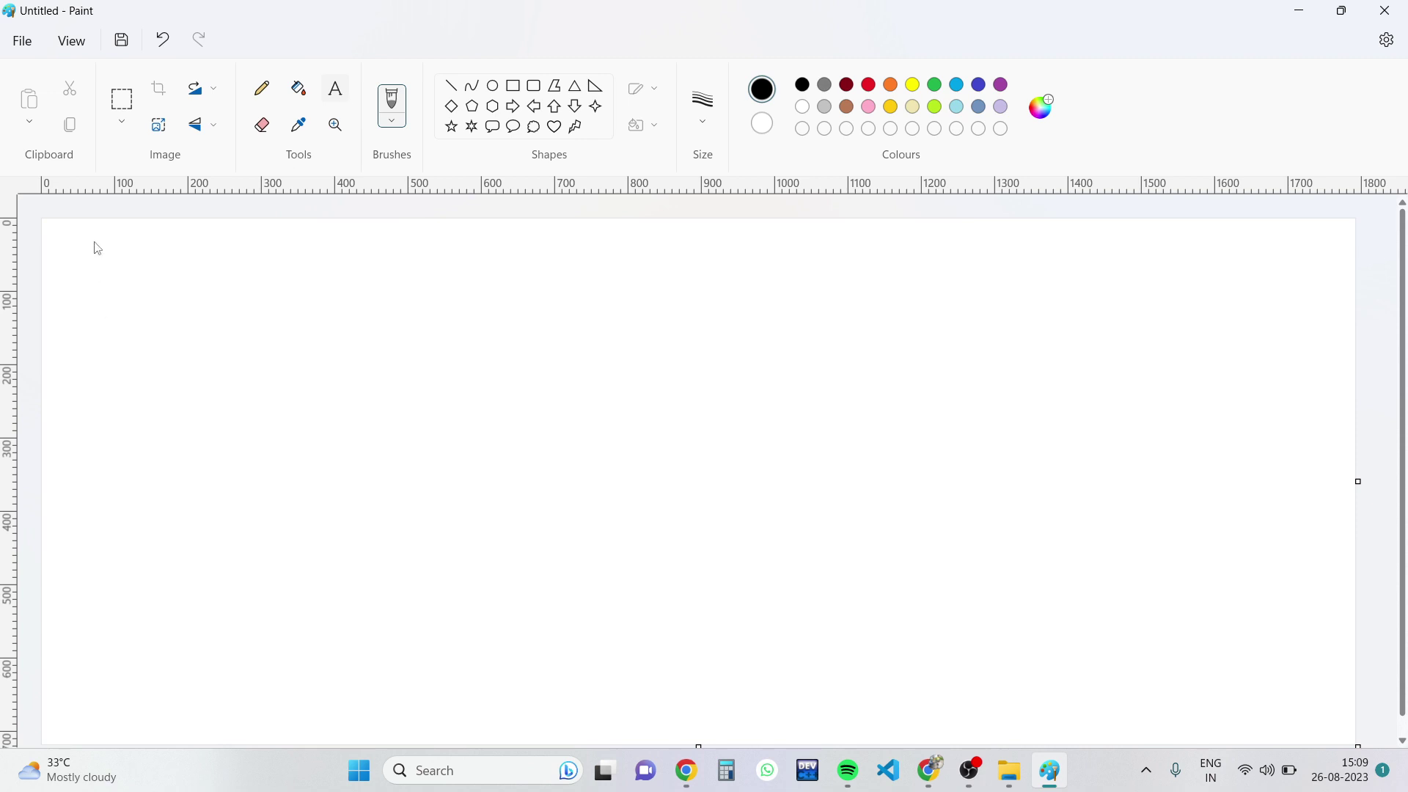
click(336, 103)
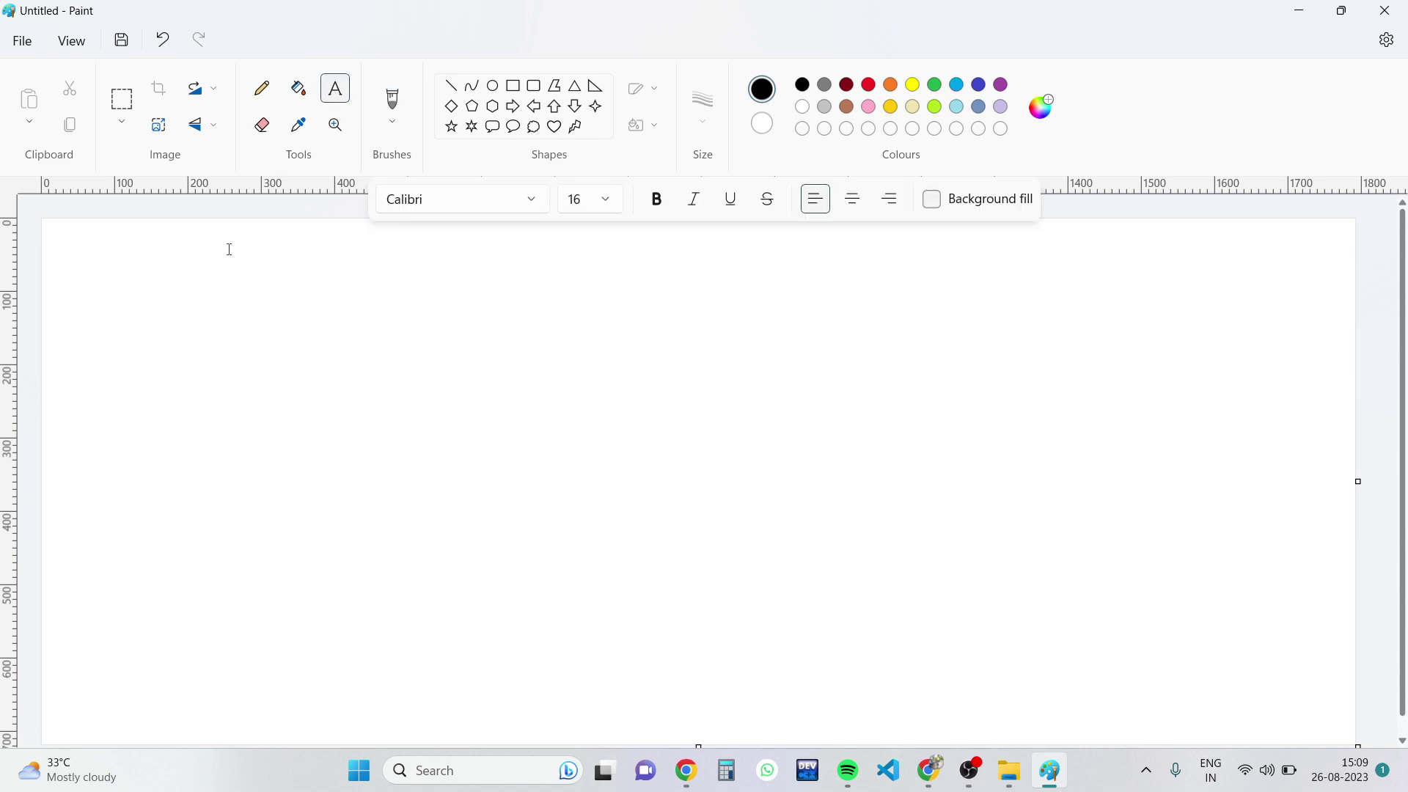
mouse_move(64, 254)
mouse_down()
mouse_move(484, 347)
mouse_move(328, 346)
mouse_up()
Type 'Logical Operators:' followed by AND, OR and Not on separate lines.
text(Lo)
text(gical )
text(Operato)
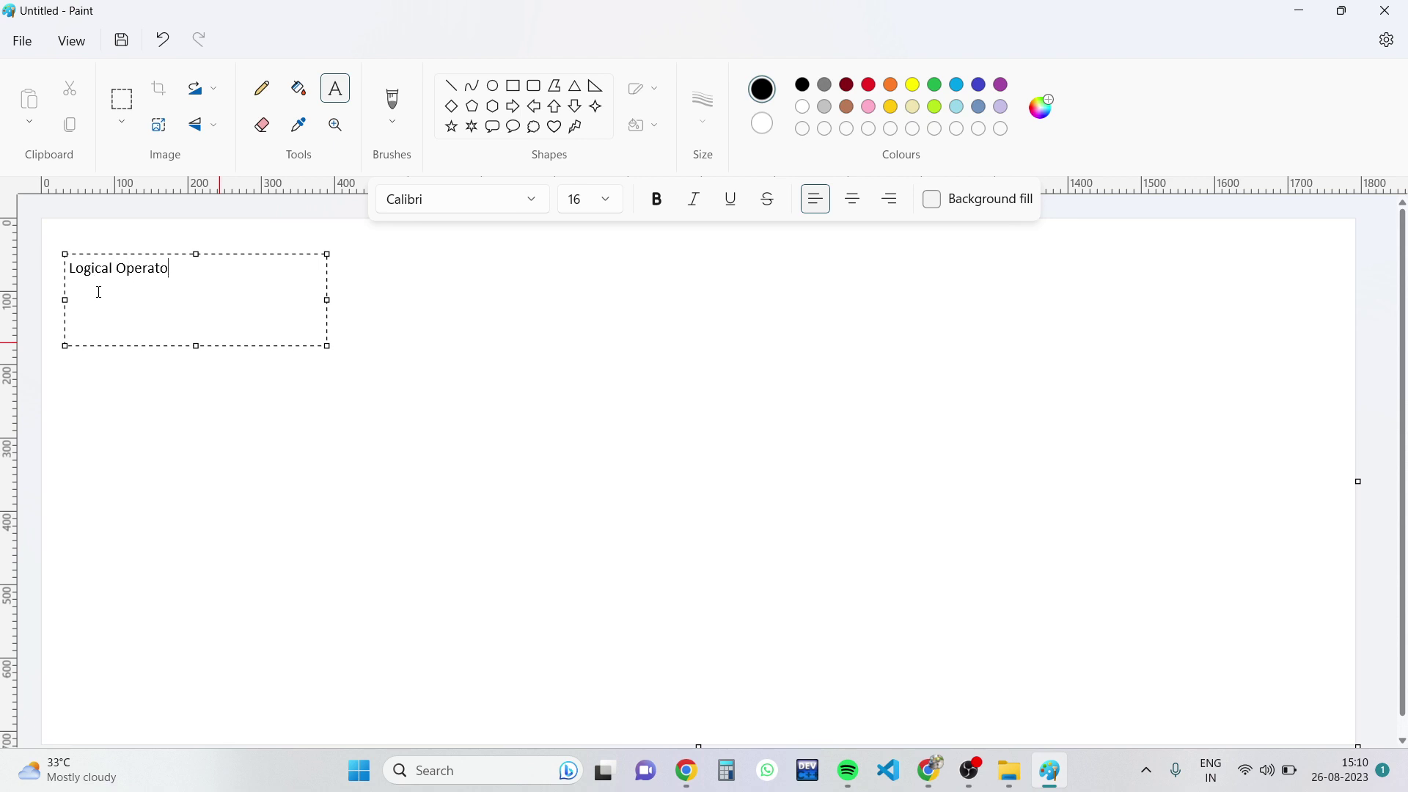
text(rs:)
key(Return)
text(AN)
text(D)
text(OR)
text(Not)
drag(95, 330, 70, 287)
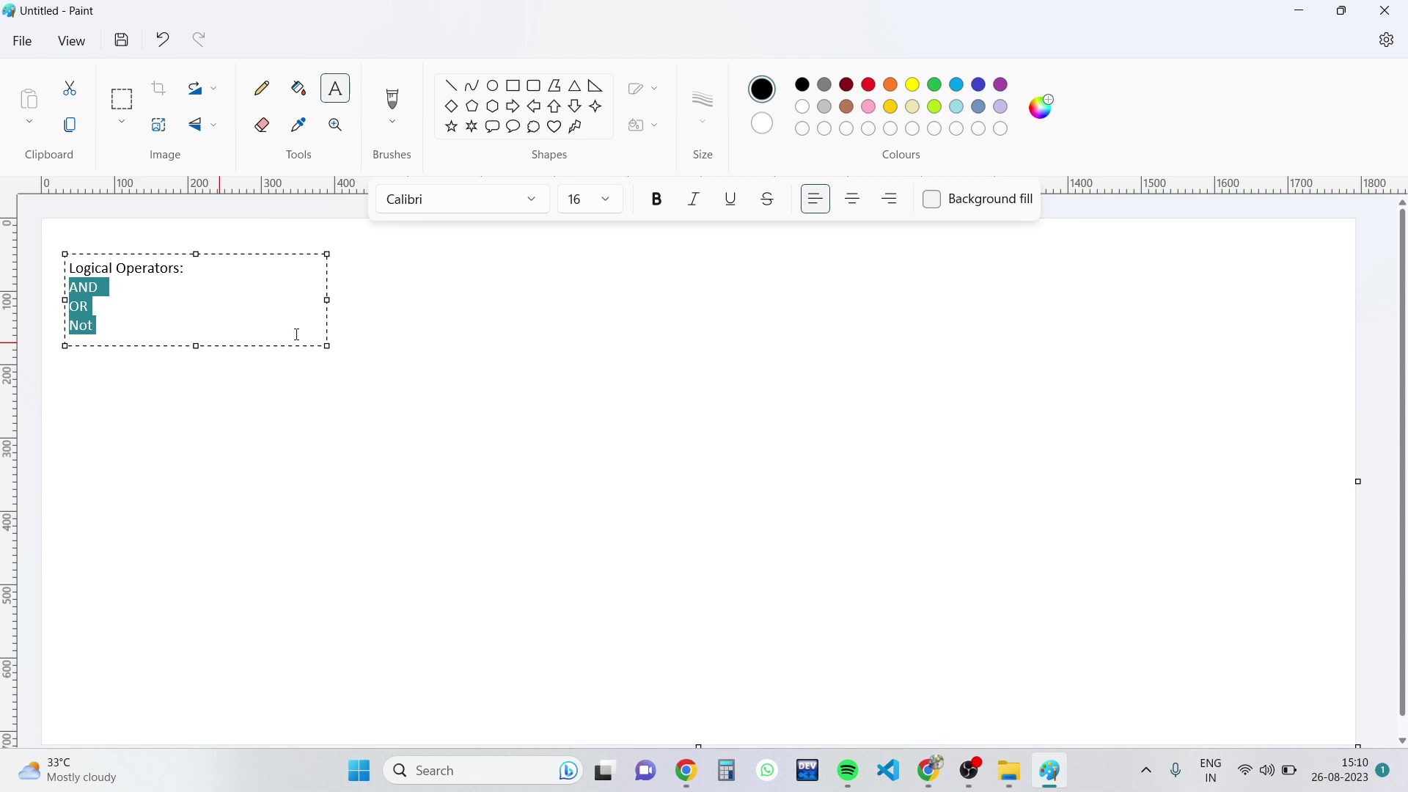
click(382, 327)
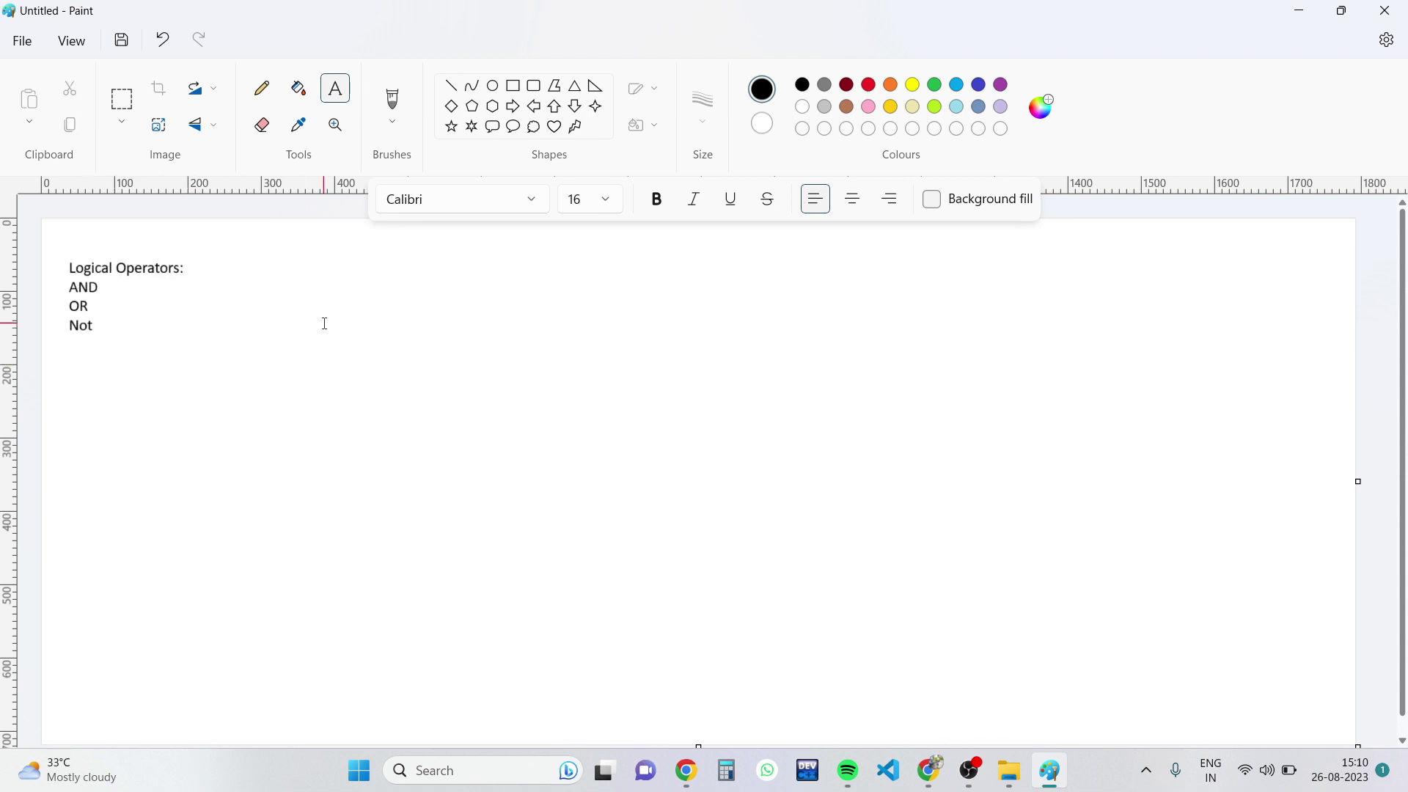
Add a text block reading A=0 and B=1 beside the heading, correcting the lowercase b.
click(263, 265)
text(A)
text(=)
text(0)
key(Return)
text(b)
text(=1)
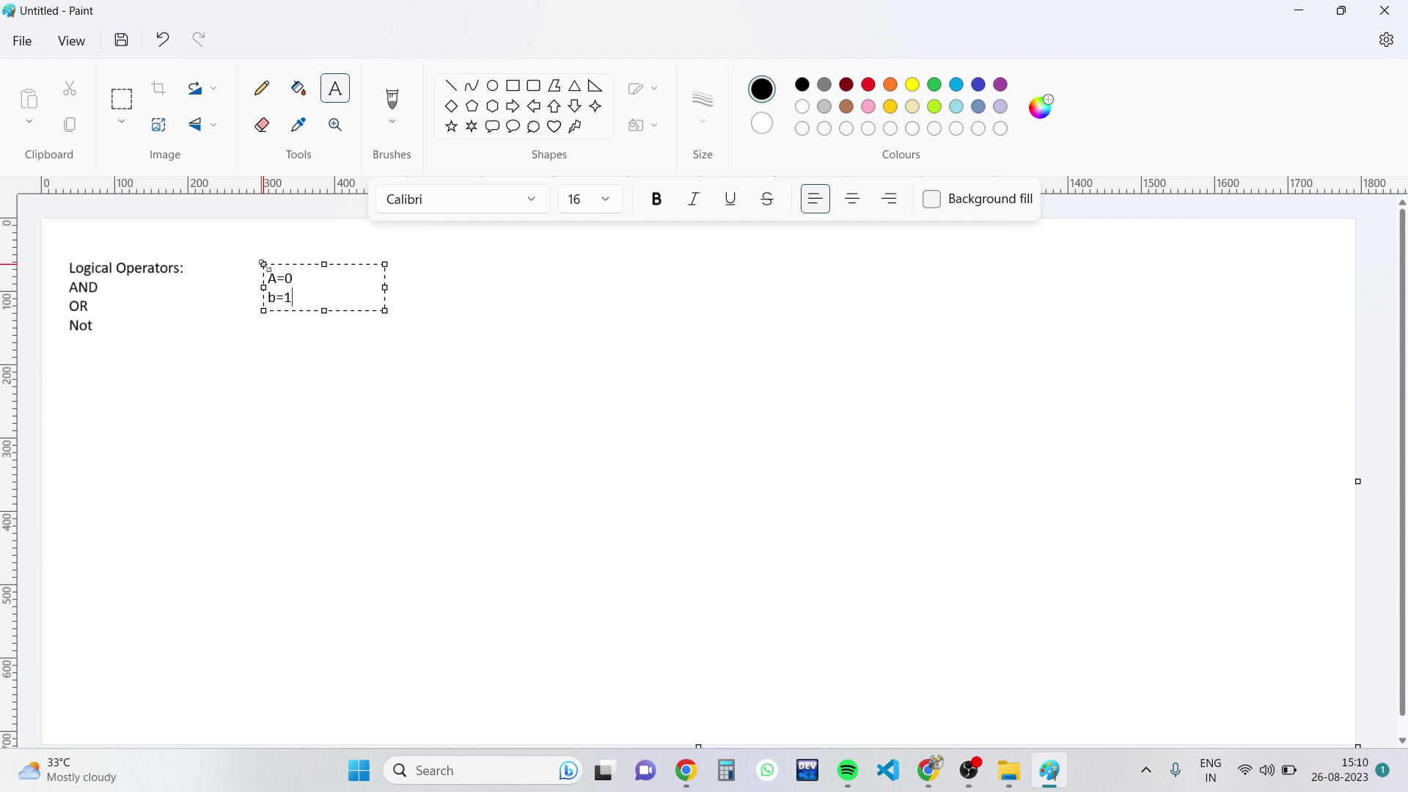
key(BackSpace)
key(BackSpace)
key(BackSpace)
text(B=)
text(1)
key(ctrl+a)
click(304, 294)
click(434, 299)
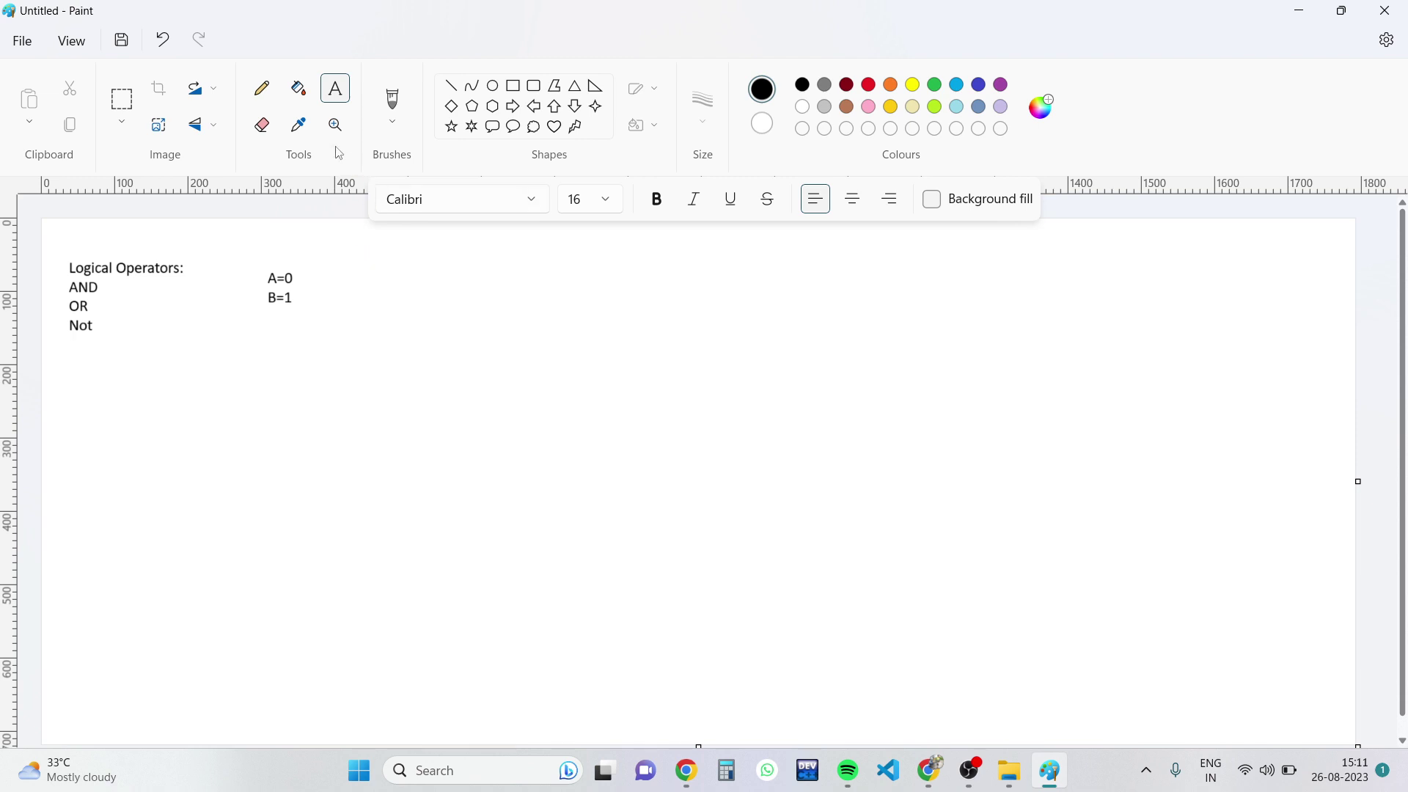
Start a wide text box beside A=0/B=1 reading 'AND: When we given two or more value'.
click(318, 268)
drag(463, 347, 580, 303)
text(AND)
text(:)
text( When w)
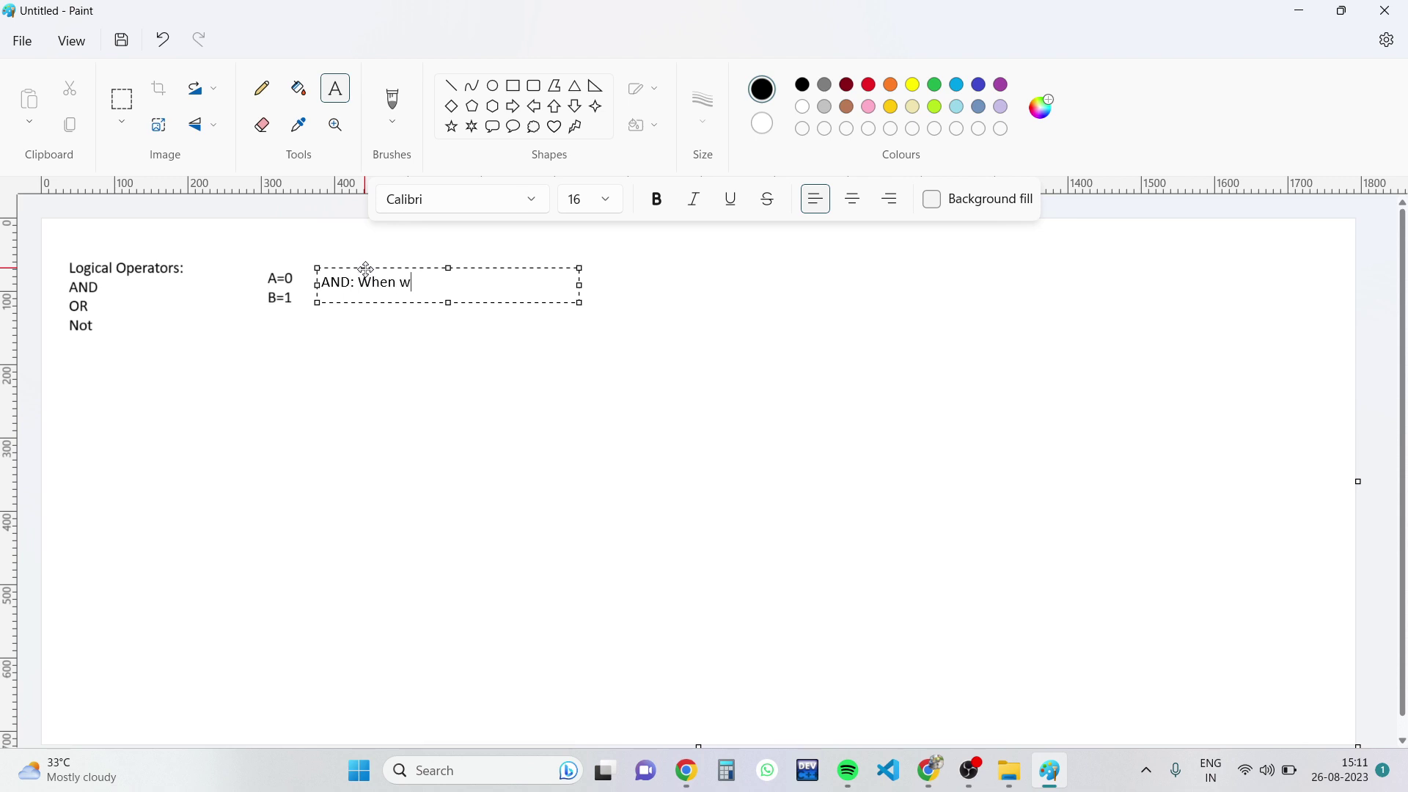
text(e given )
text(tw)
text(o )
text(or)
text( mo)
key(alt)
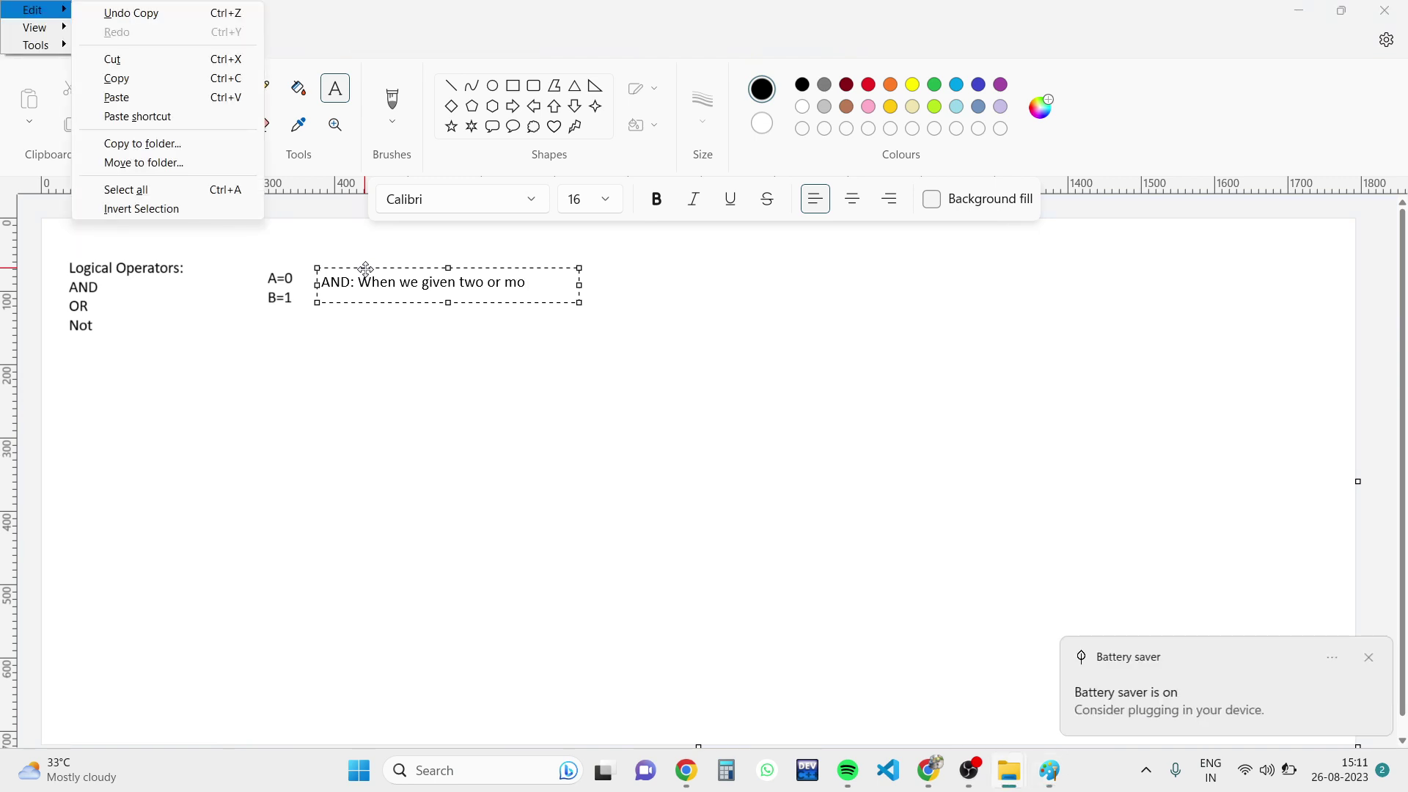
click(1368, 658)
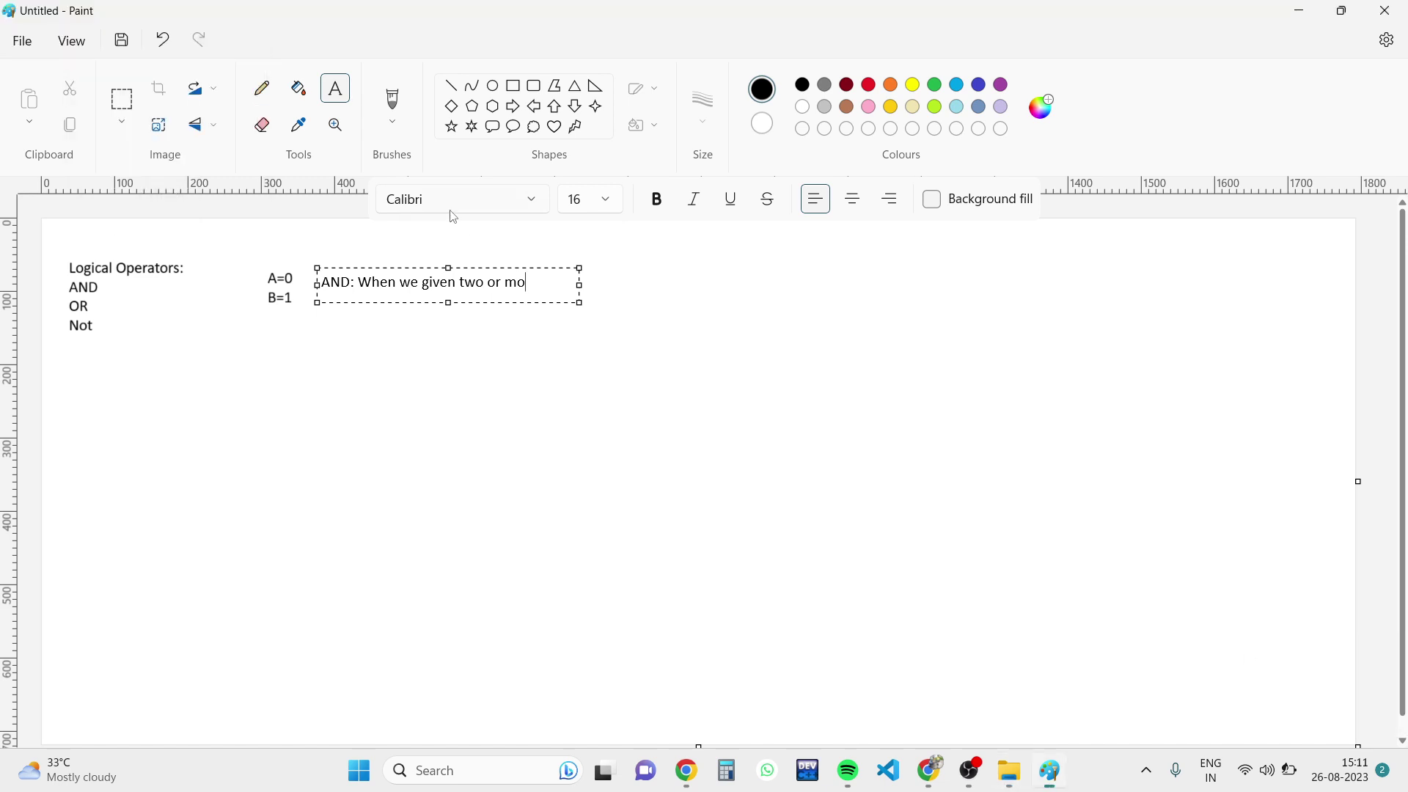
text(re )
text(valu)
text(e)
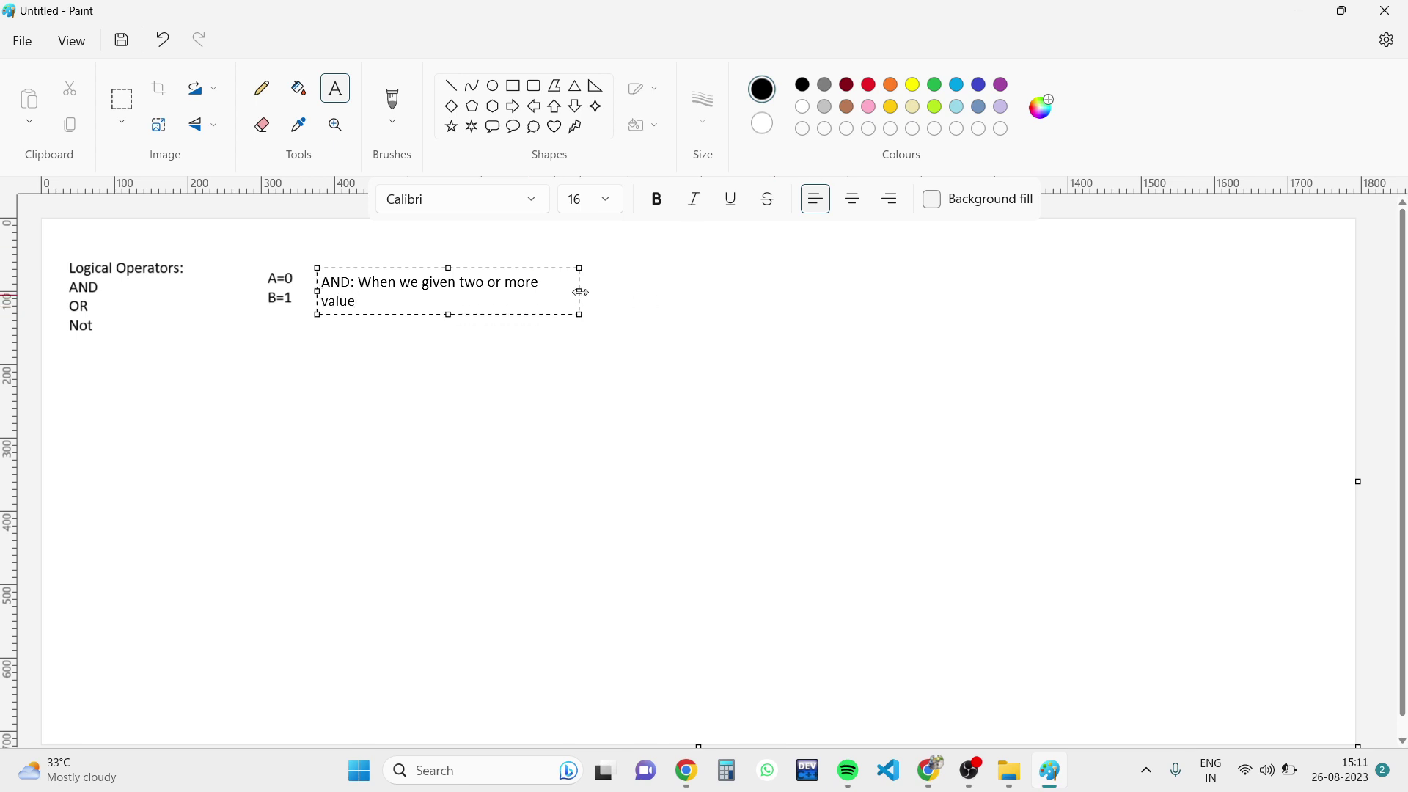
drag(579, 292, 999, 291)
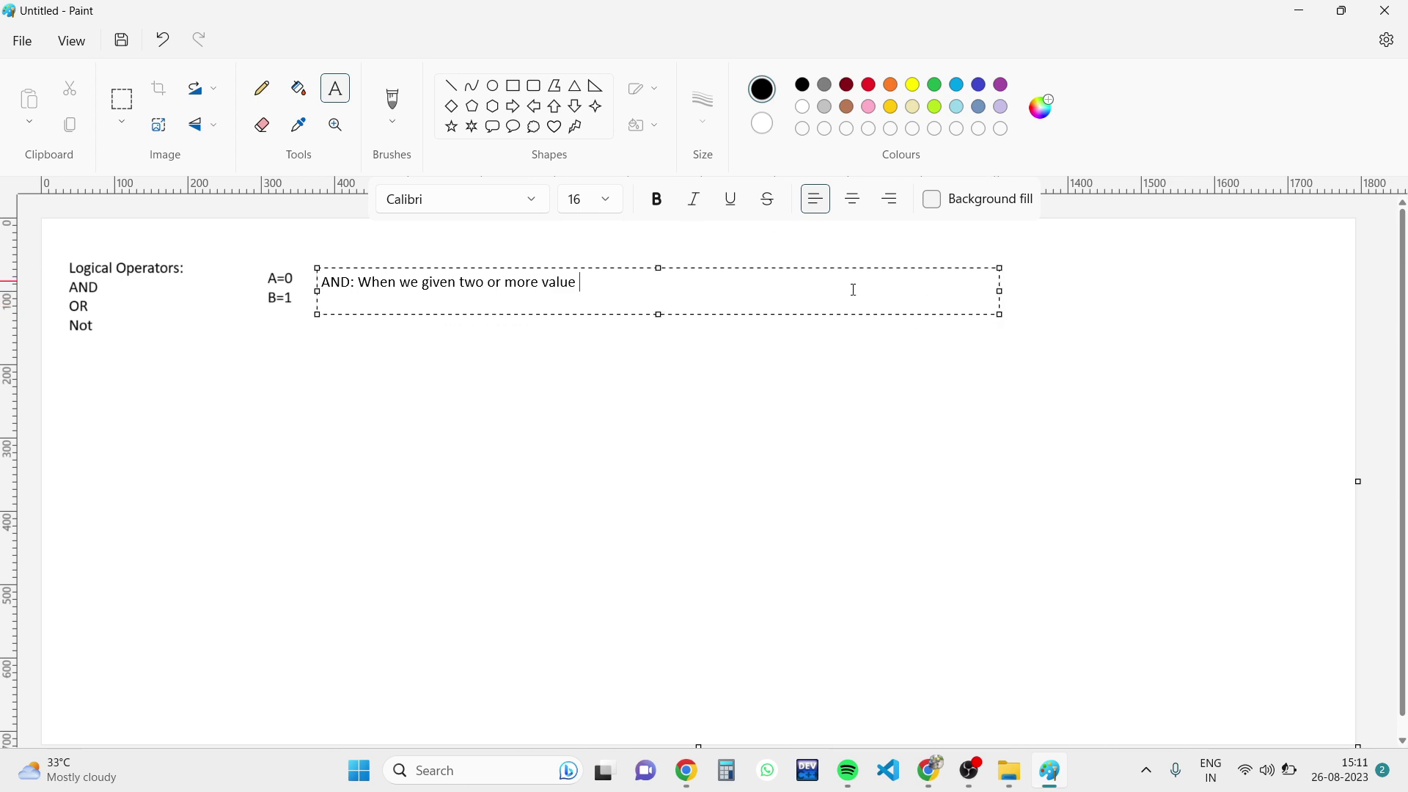
Finish the AND definition (all values true gives true), add the OR definition, and commit.
text(if )
text(all valu)
text(ea)
key(BackSpace)
key(BackSpace)
text(es )
text(are )
text(true )
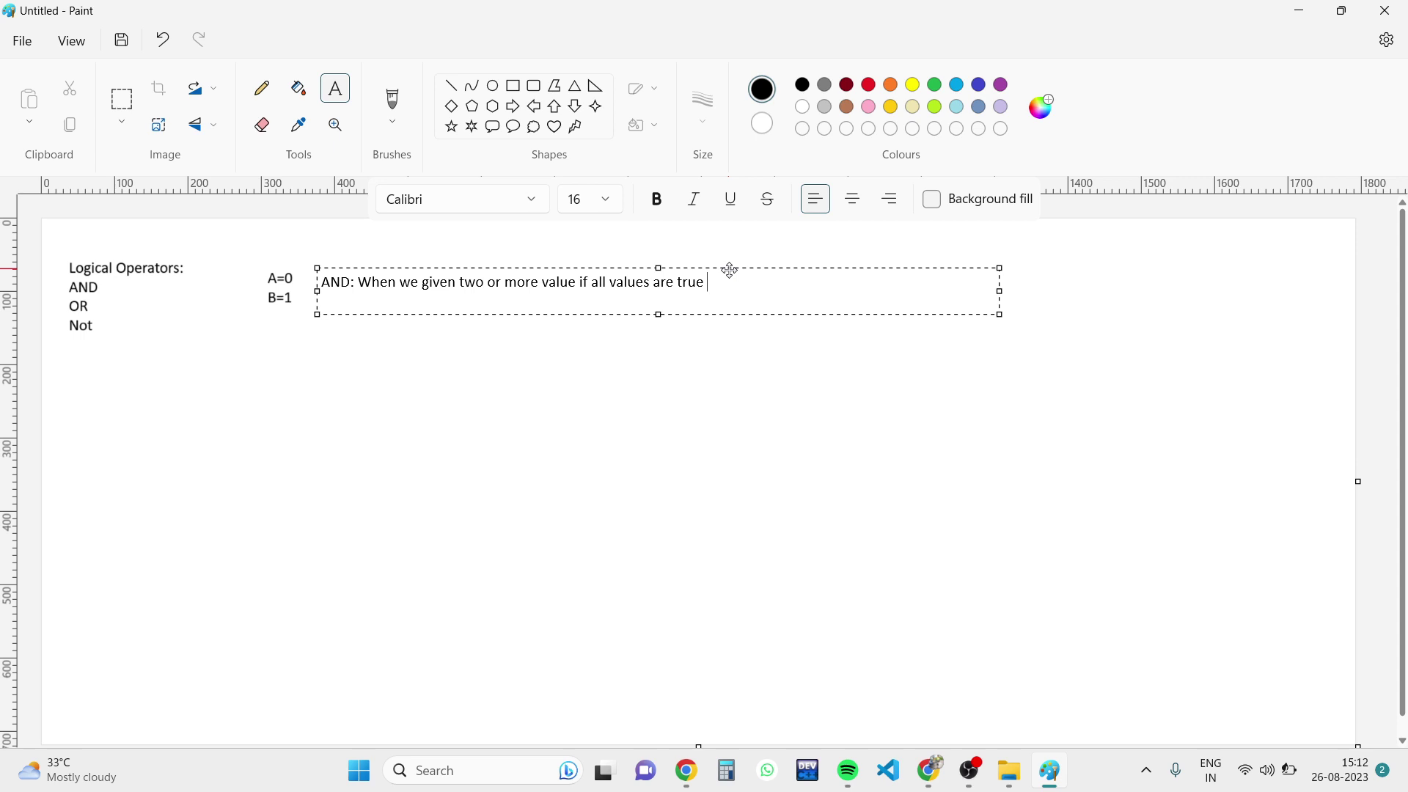
text(then r)
text(esult)
text( will)
text(be )
text(true )
text(OR)
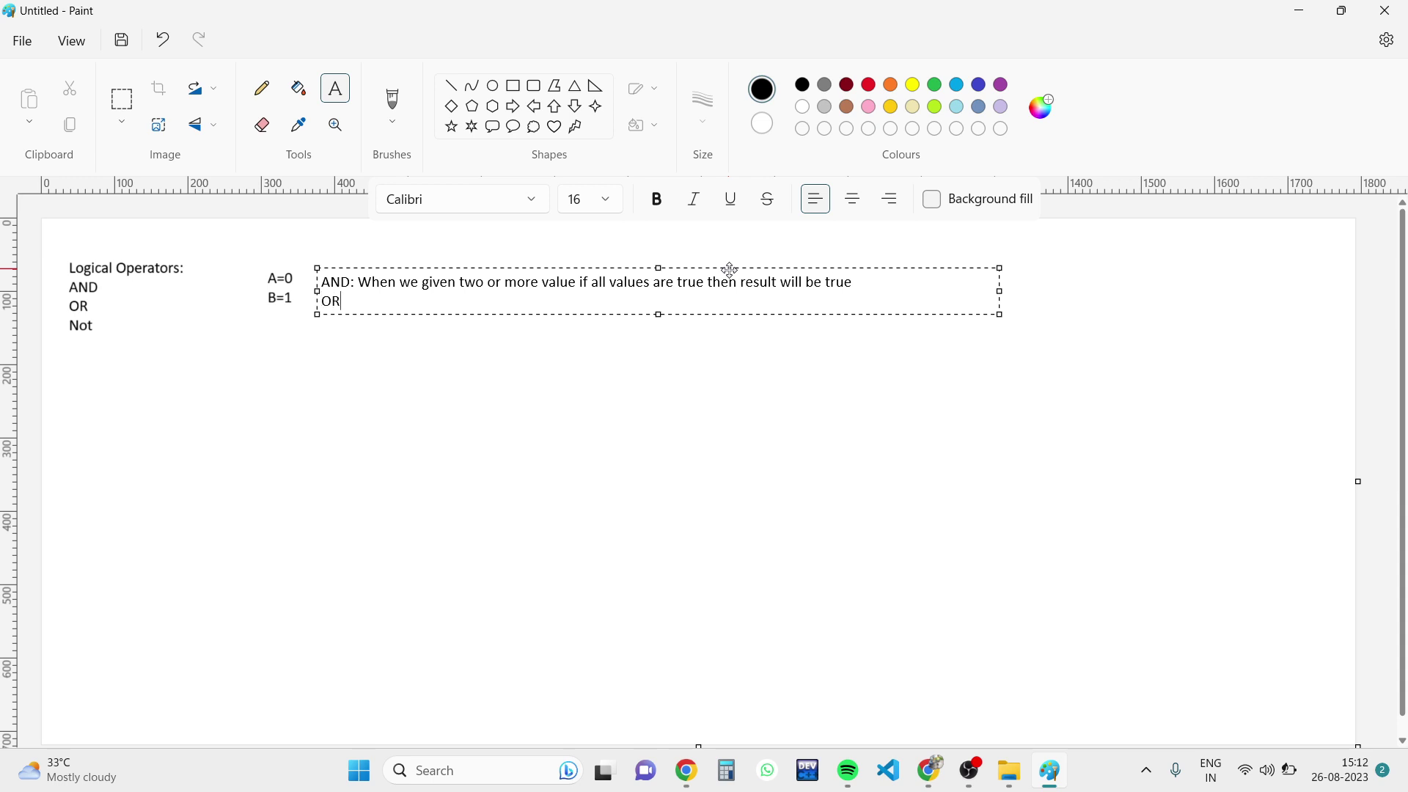
text(:)
text(when w)
text(e gi)
text(ven t)
text(wo or )
text(mo)
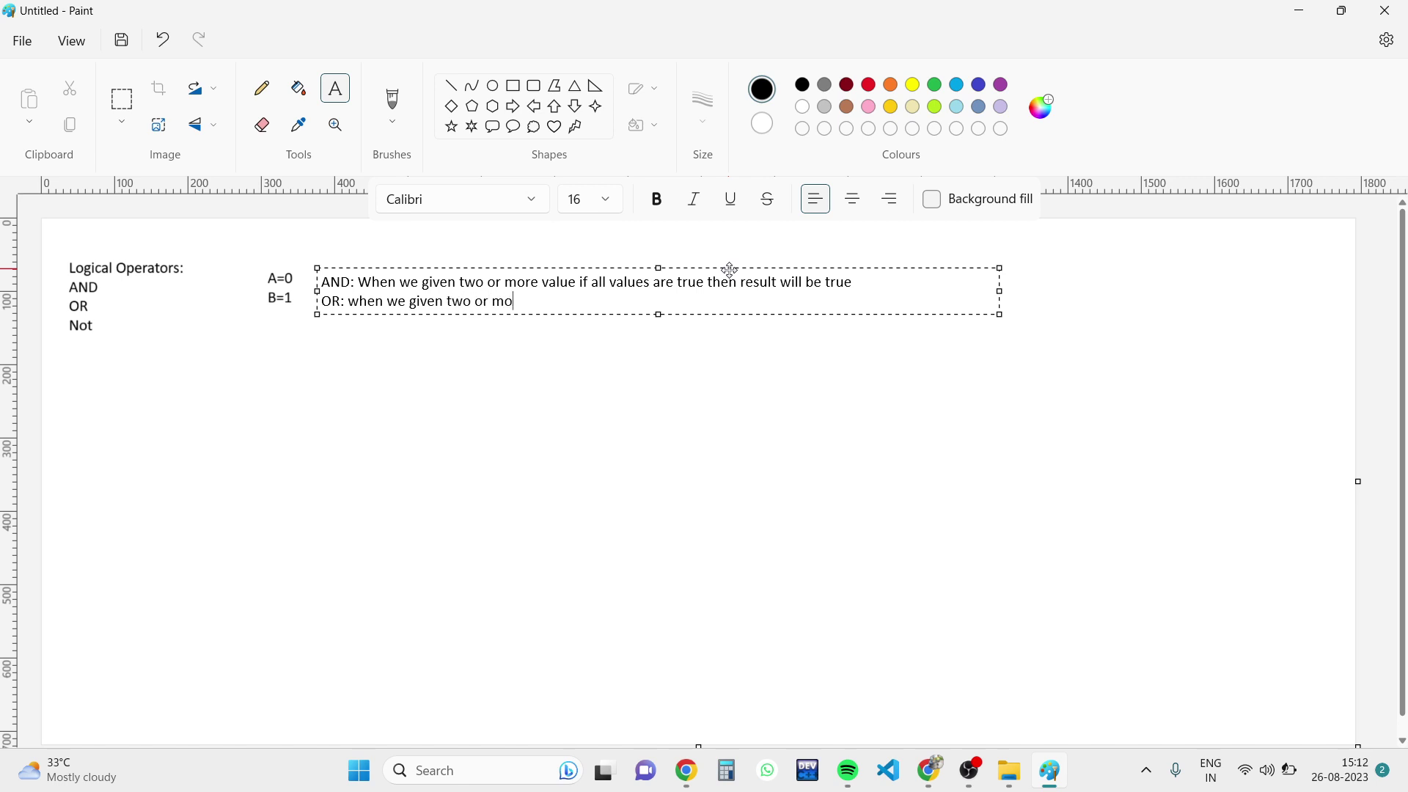
text(re valu)
text(e if )
text(one)
text(va)
text(l)
text(ue is tr)
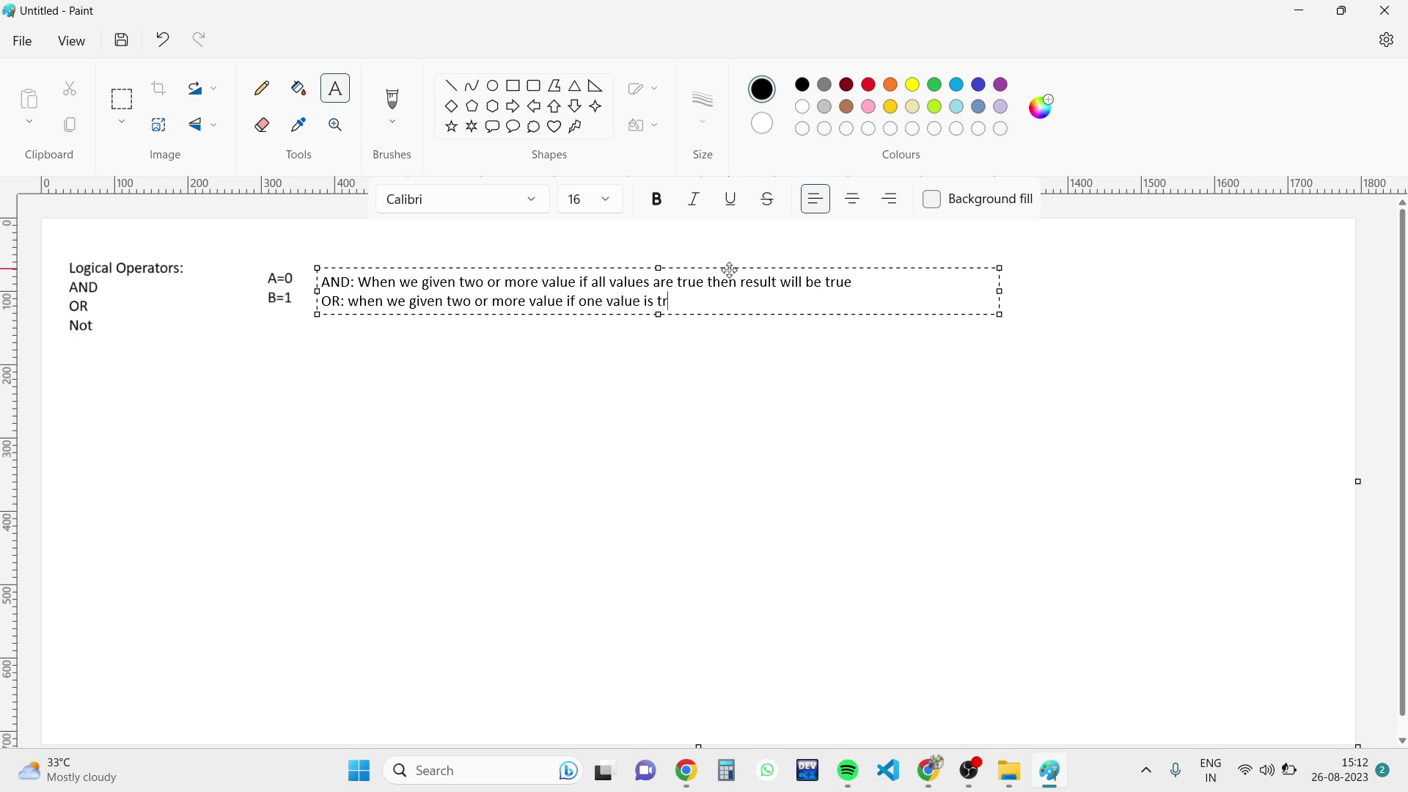
text(ue then )
text(outp)
text(ut )
text(will be  )
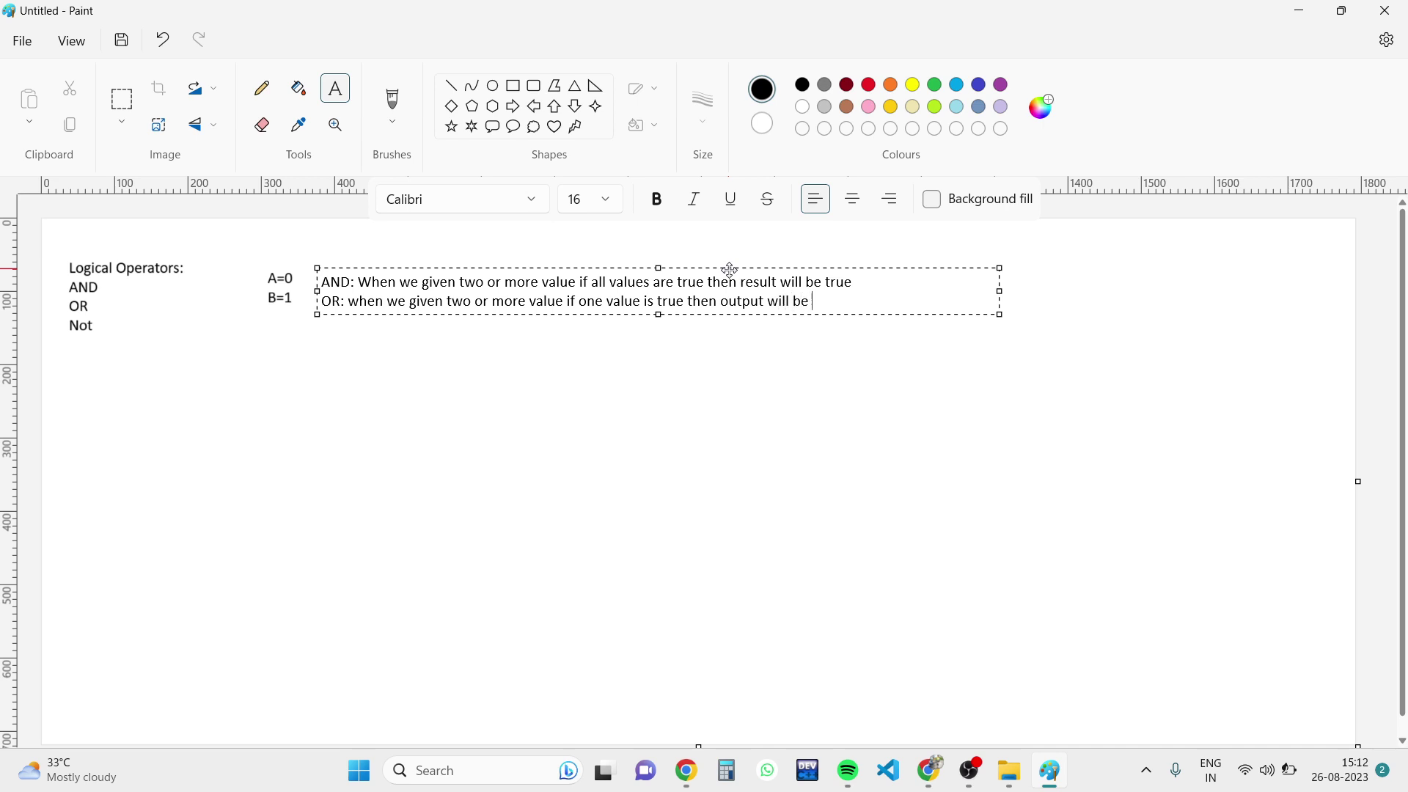
text(tr)
text(ue)
mouse_move(849, 300)
mouse_down()
mouse_move(422, 291)
mouse_move(293, 265)
mouse_up()
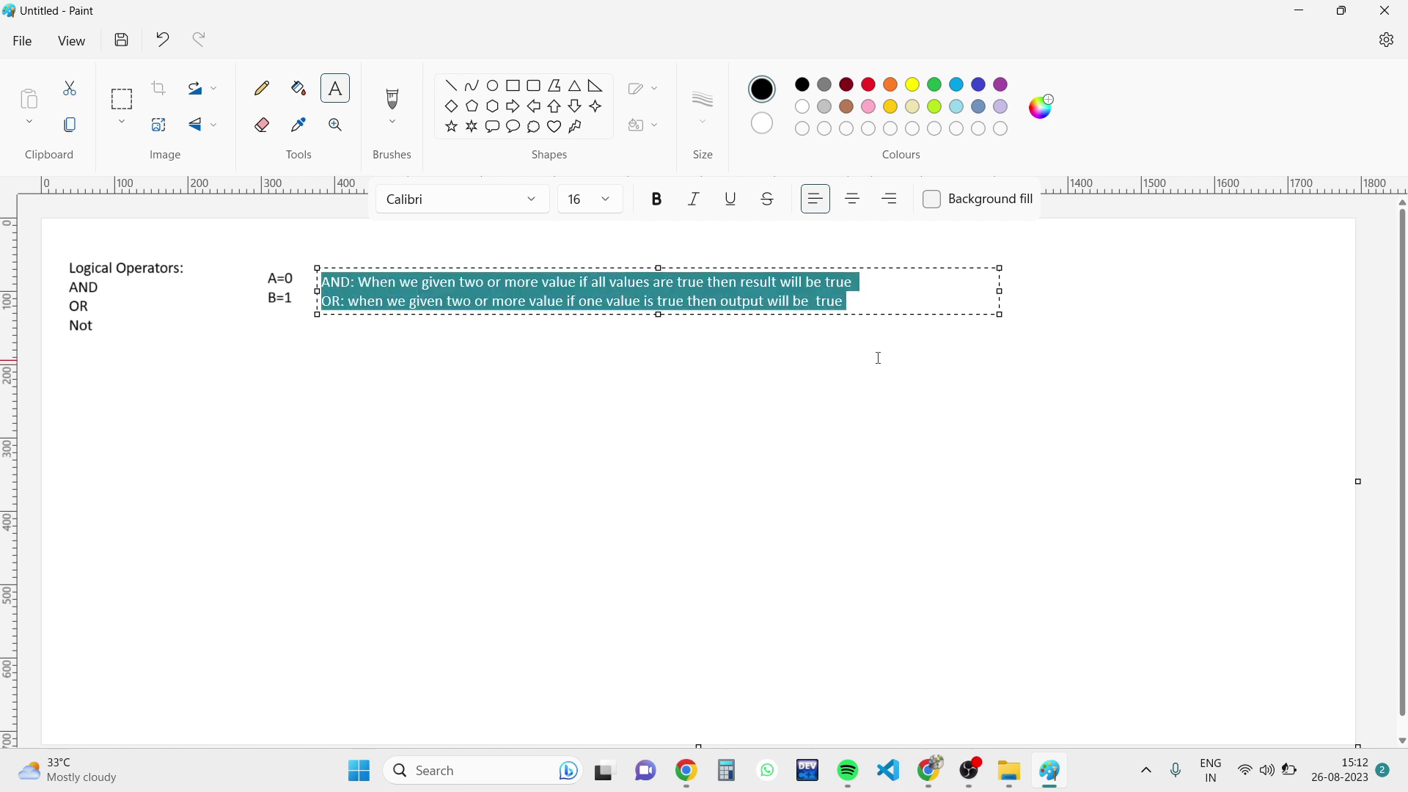
click(875, 302)
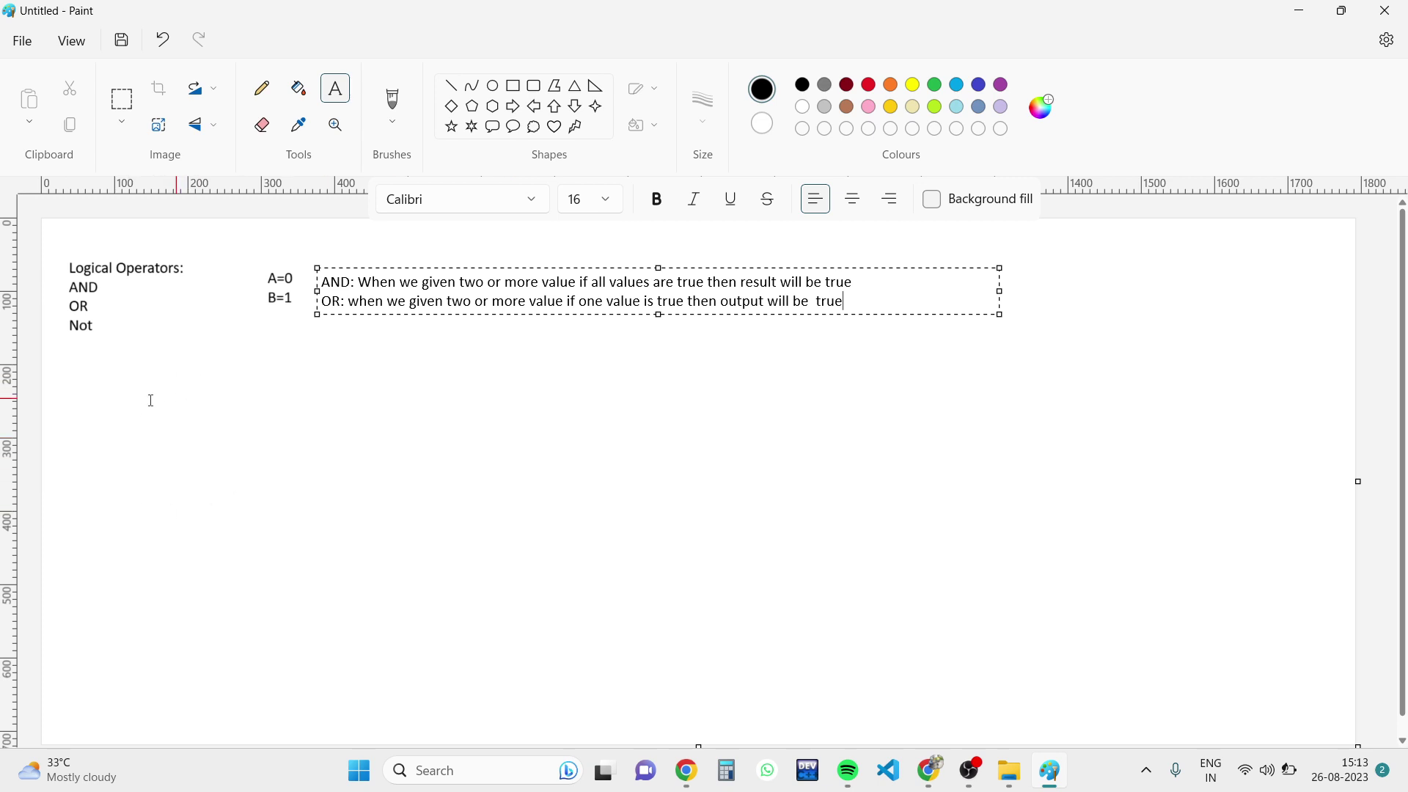
click(63, 381)
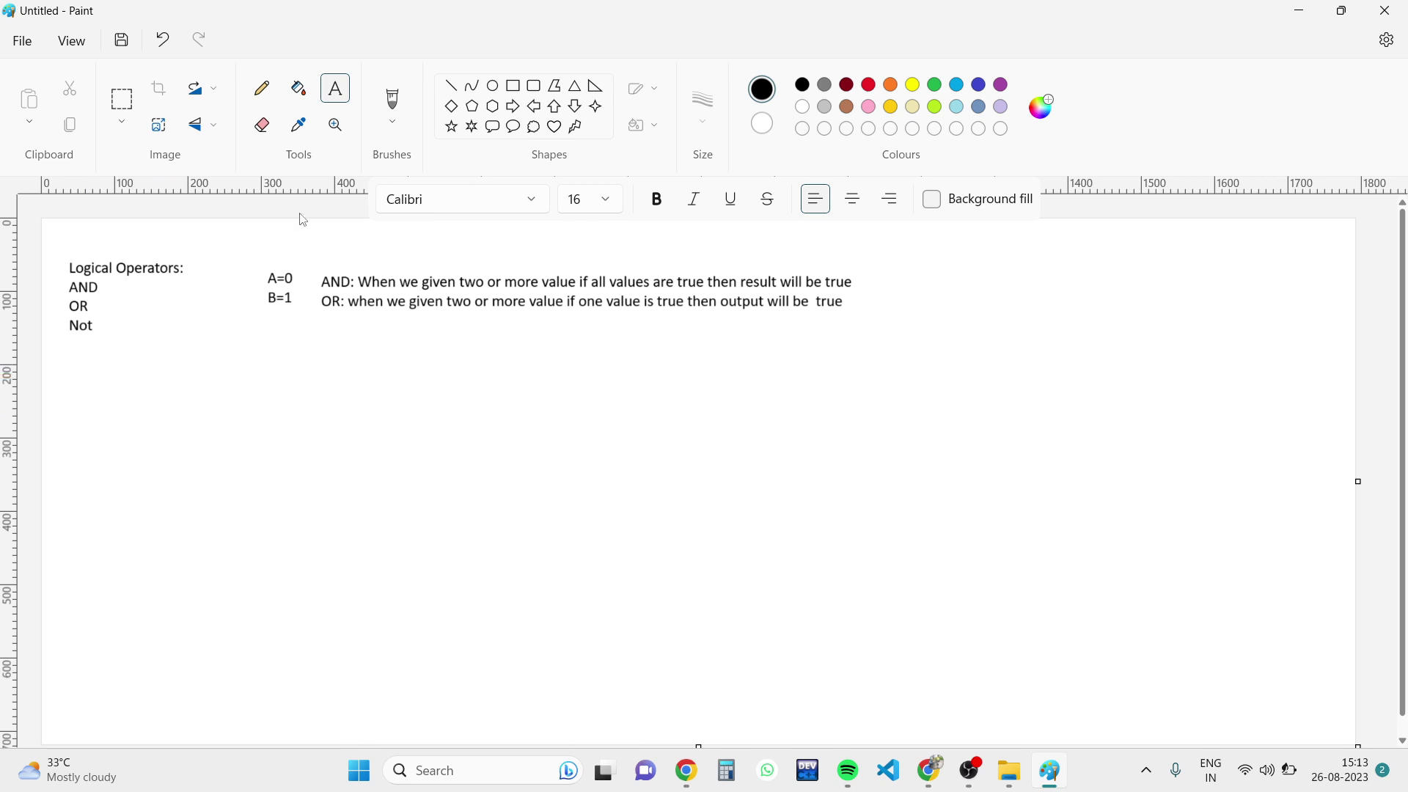
Pencil-draw T – 1 and F – 0 below the operator list, erasing a misdrawn oval.
click(261, 88)
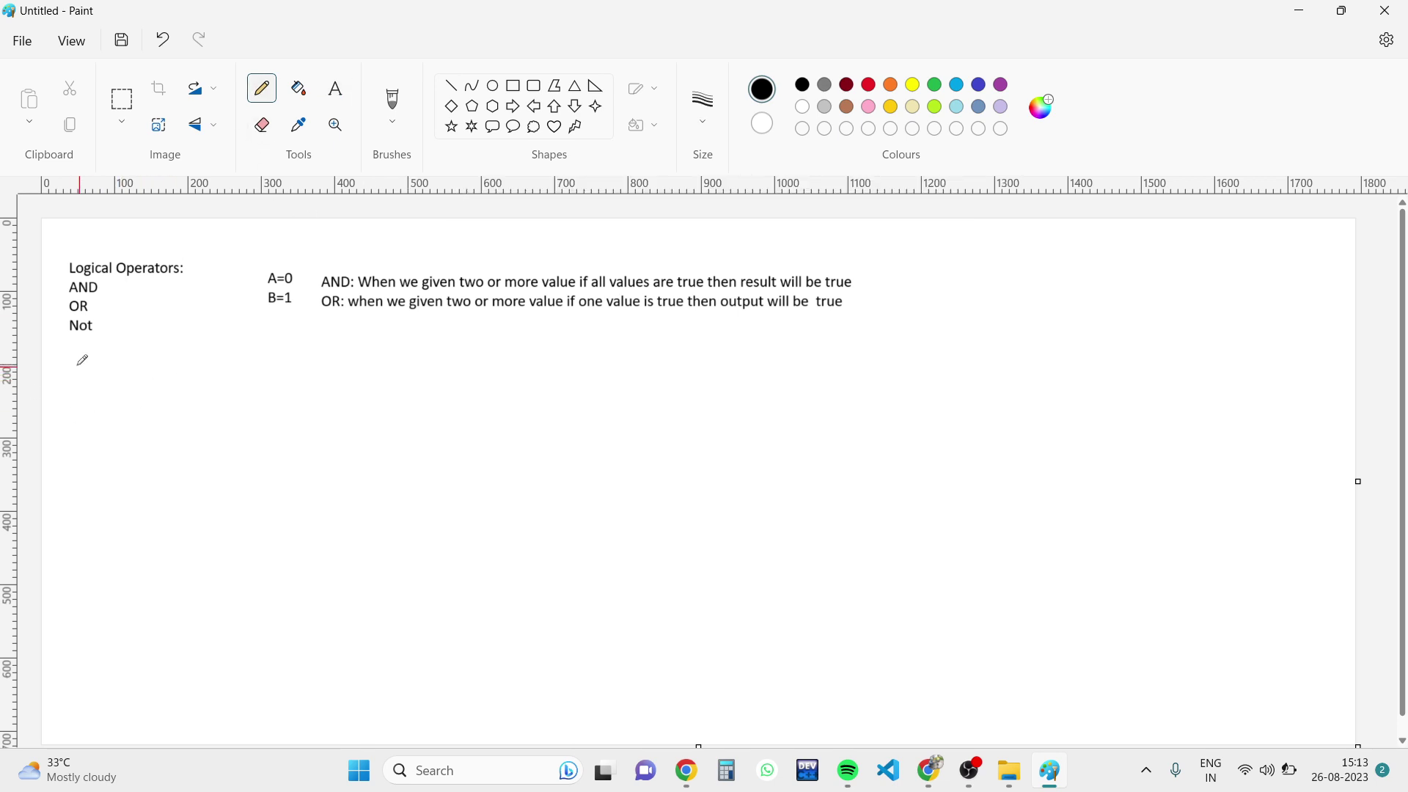
mouse_move(72, 365)
mouse_down()
mouse_move(76, 396)
mouse_move(92, 359)
mouse_move(189, 396)
mouse_move(159, 356)
mouse_up()
click(69, 454)
click(262, 124)
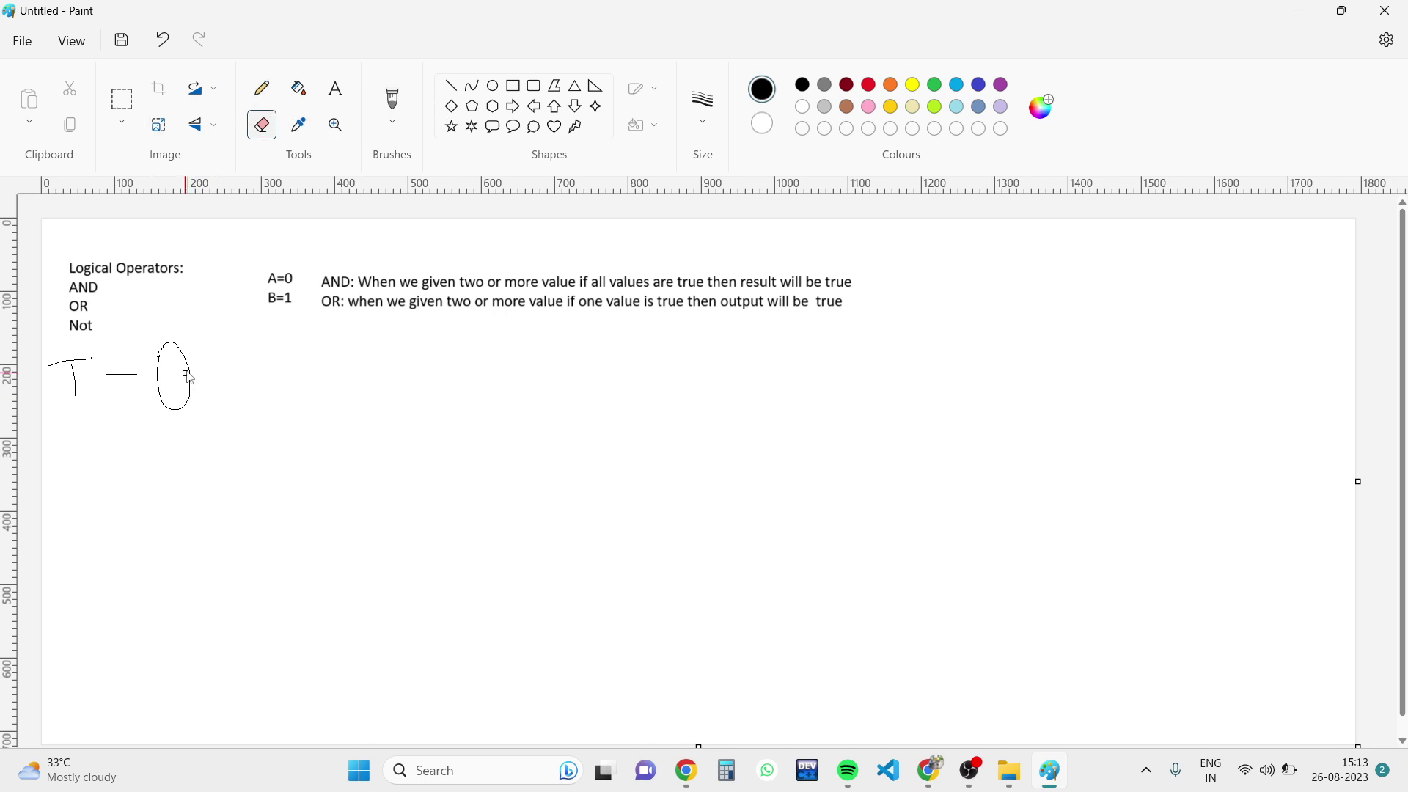
drag(186, 371, 195, 446)
mouse_move(183, 387)
mouse_down()
mouse_move(163, 339)
mouse_move(161, 397)
mouse_move(189, 393)
mouse_move(166, 339)
mouse_move(179, 352)
mouse_up()
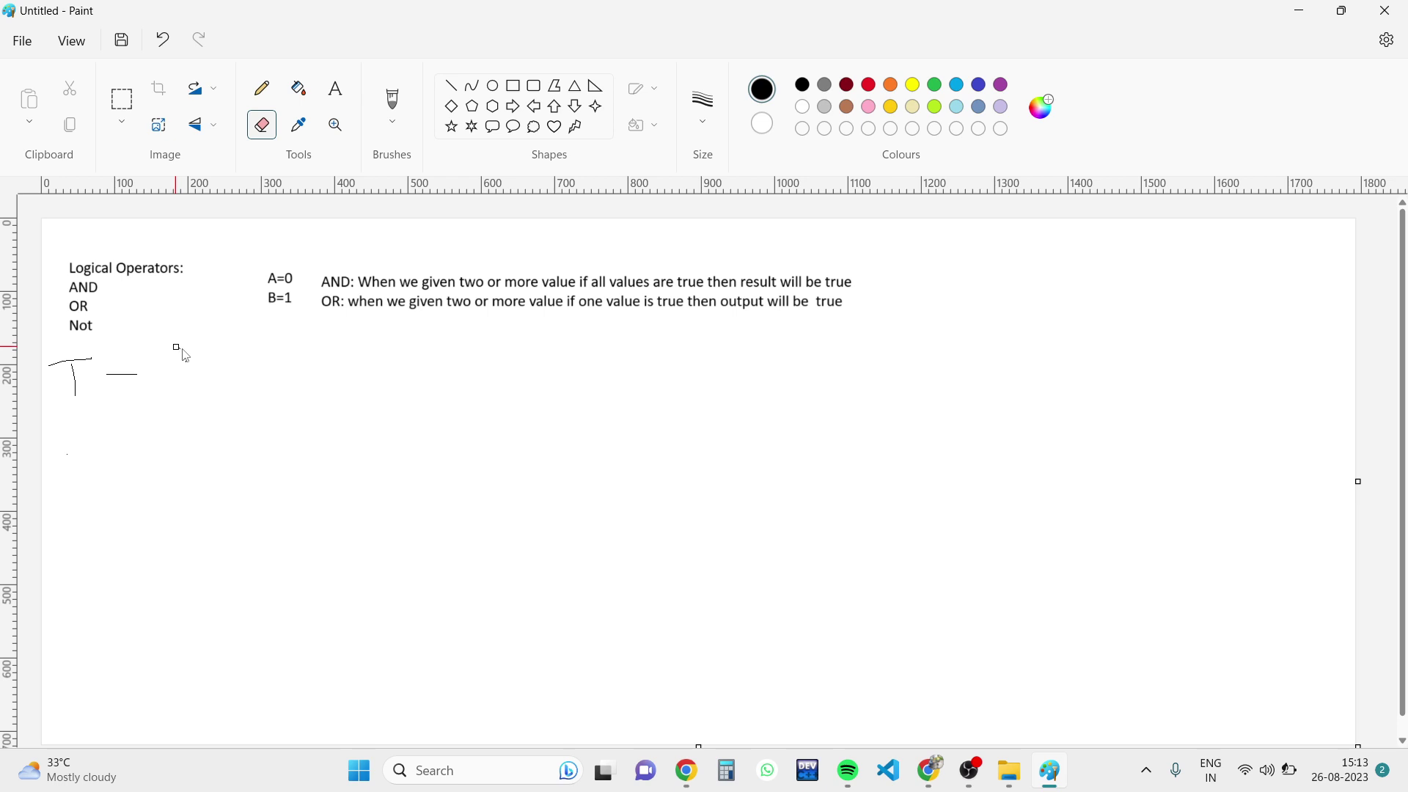
click(262, 89)
drag(159, 353, 159, 388)
drag(79, 444, 84, 496)
mouse_move(74, 438)
mouse_down()
mouse_move(113, 437)
mouse_move(108, 479)
mouse_move(172, 458)
mouse_move(215, 464)
mouse_move(193, 432)
mouse_up()
Hand-write the AND heading under the definitions.
drag(536, 330, 566, 371)
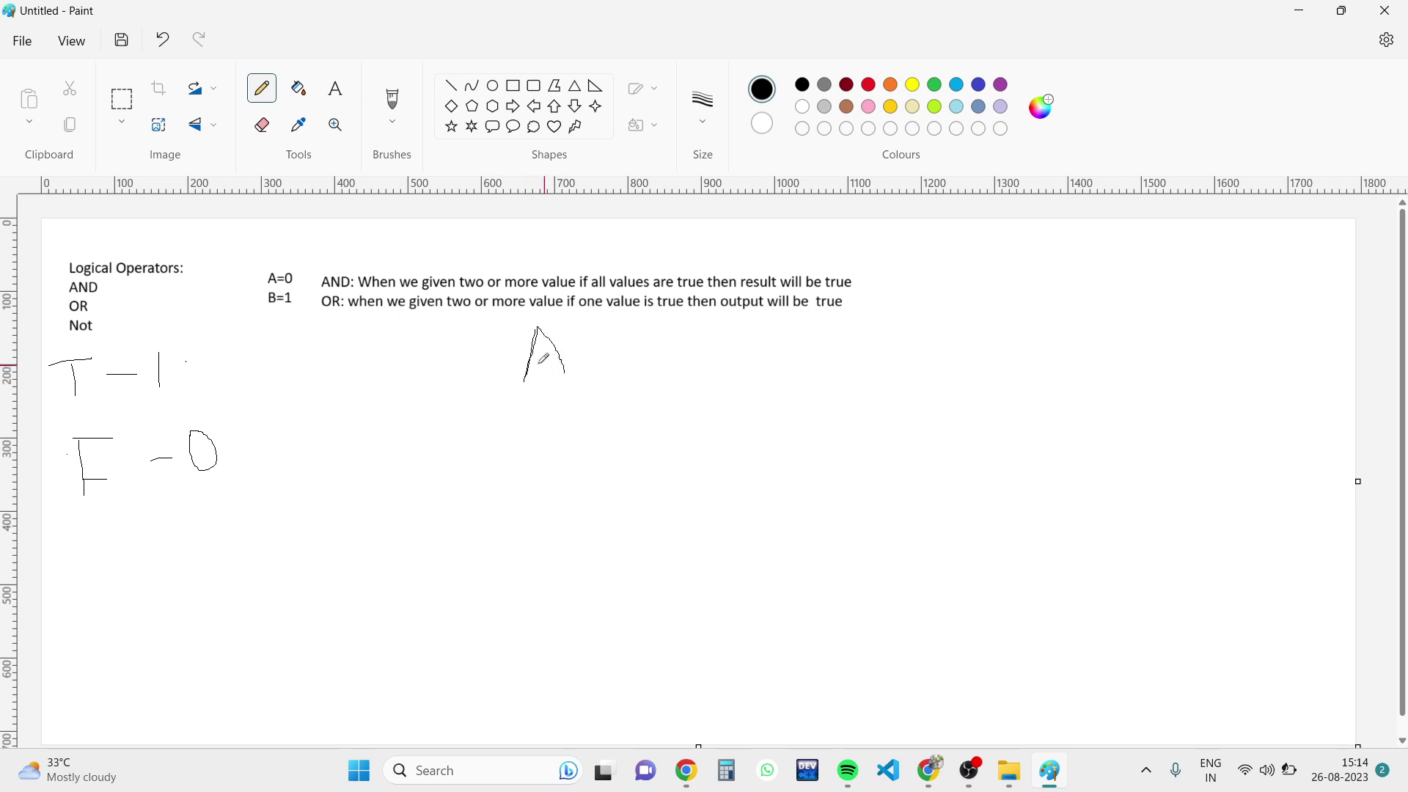
mouse_move(530, 361)
mouse_down()
mouse_move(572, 351)
mouse_move(589, 390)
mouse_up()
mouse_move(581, 343)
mouse_down()
mouse_move(630, 350)
mouse_move(631, 364)
mouse_up()
Draw a box beneath AND and divide it with three horizontal row lines.
drag(481, 439, 730, 440)
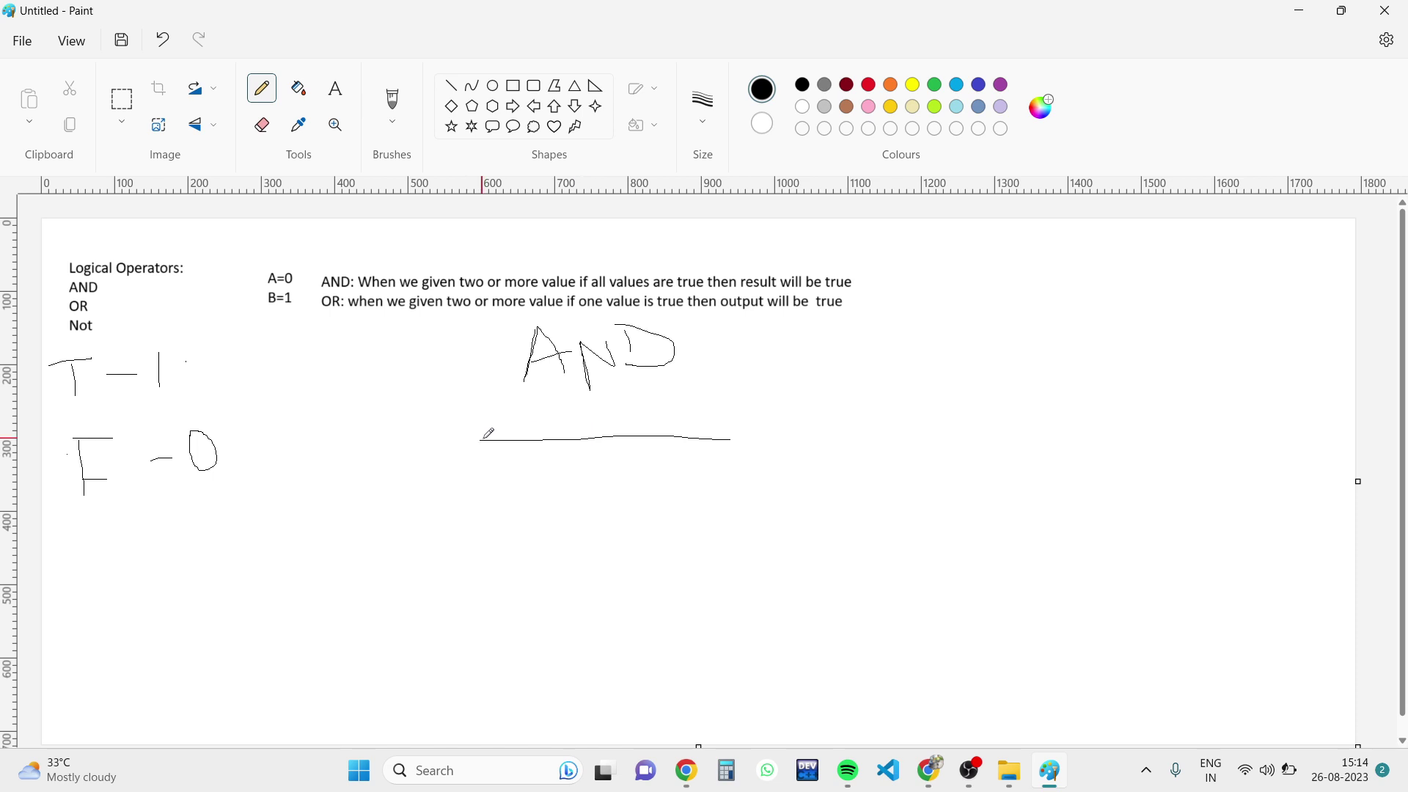
mouse_move(481, 441)
mouse_down()
mouse_move(494, 666)
mouse_move(755, 655)
mouse_up()
drag(730, 440, 744, 655)
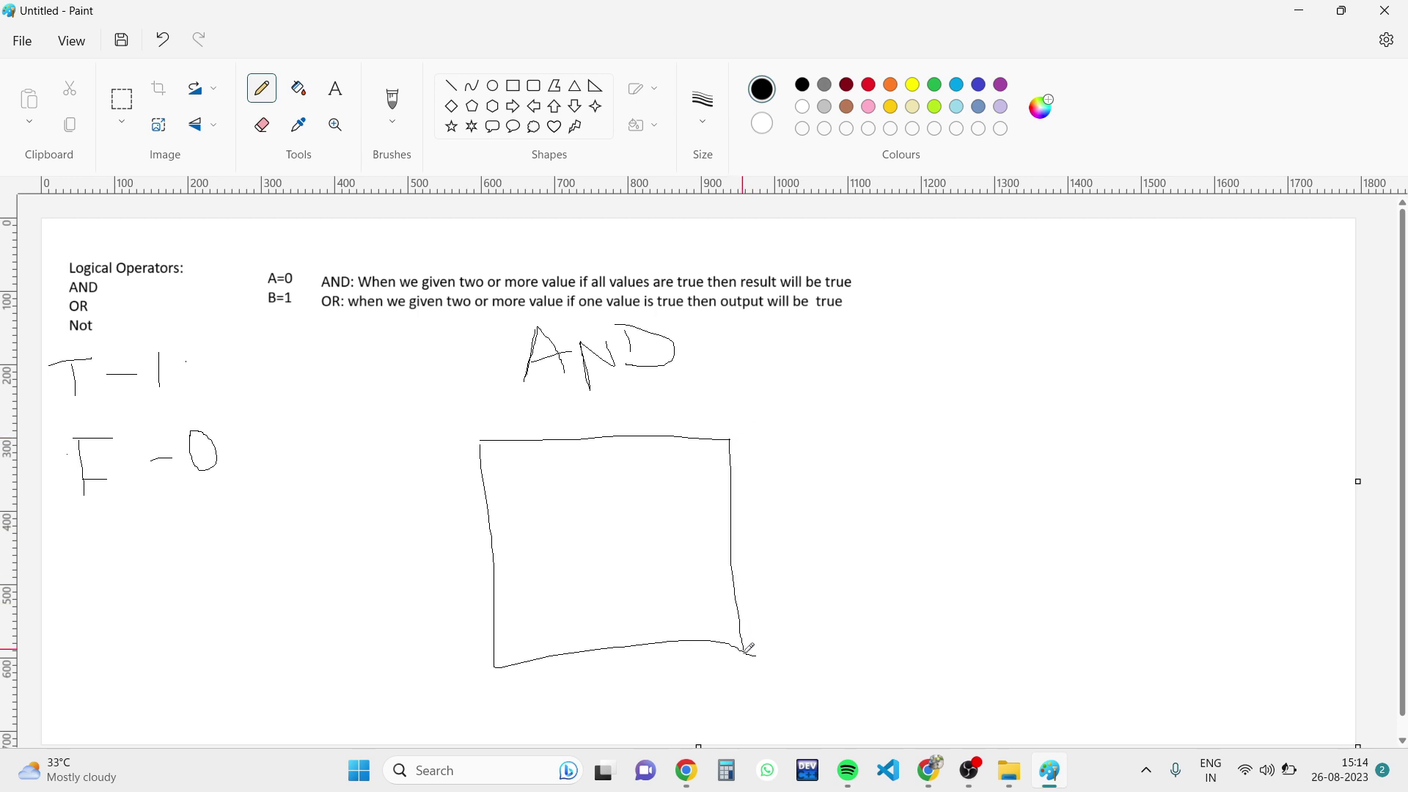
drag(484, 483, 730, 497)
drag(494, 549, 732, 547)
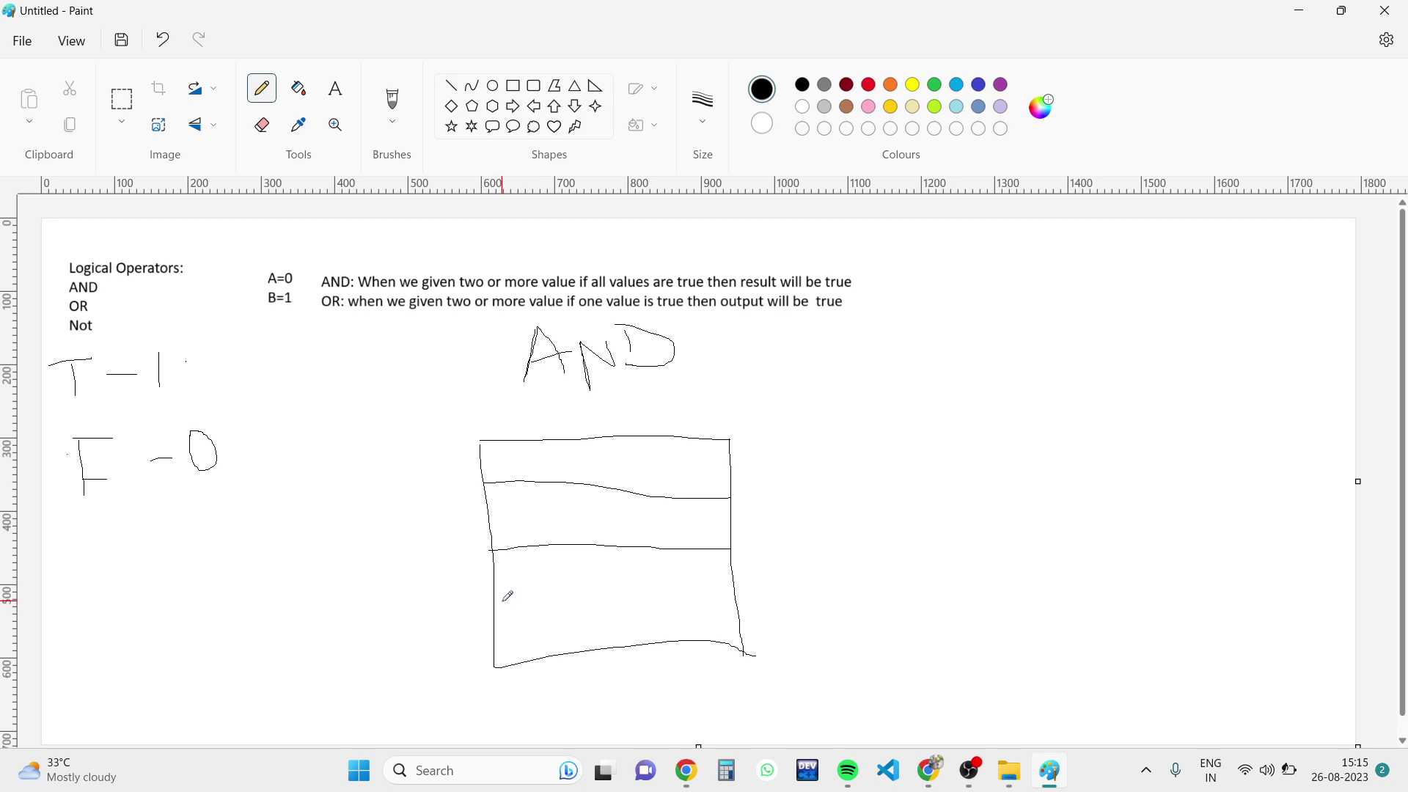
drag(490, 606, 740, 586)
Draw two column dividers in the AND table and label the columns A and C.
drag(556, 440, 563, 651)
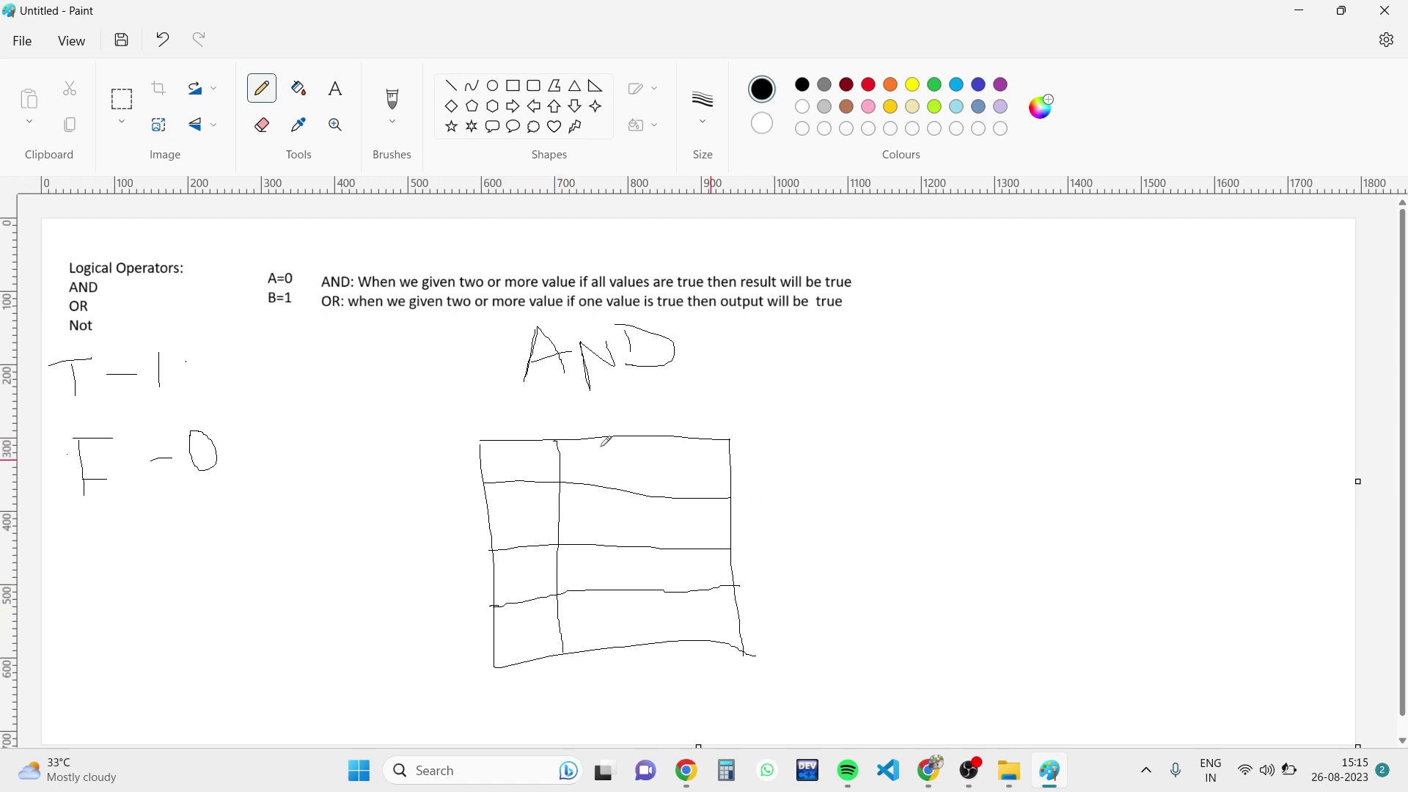
drag(639, 438, 641, 643)
drag(507, 480, 586, 473)
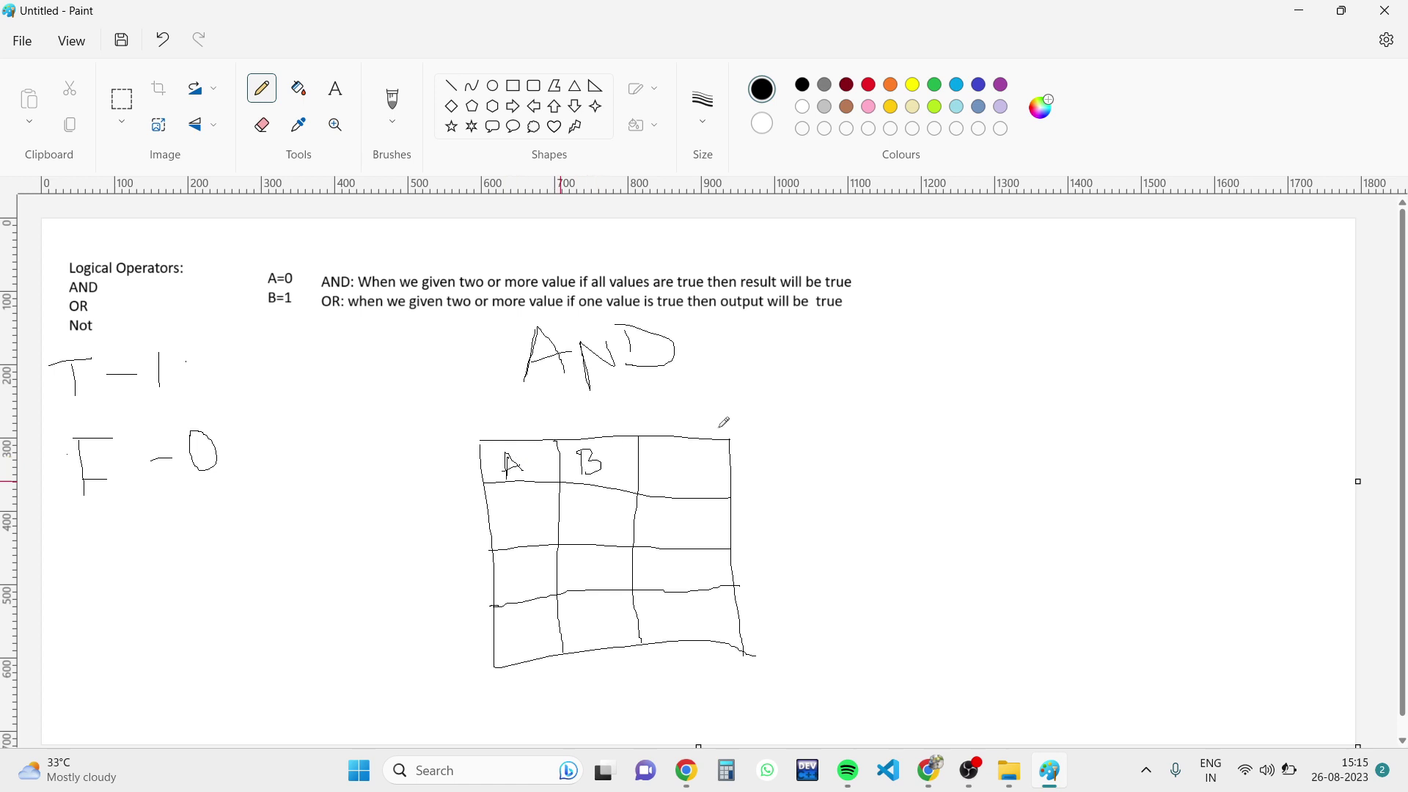
mouse_move(692, 448)
mouse_down()
mouse_move(662, 481)
mouse_move(709, 479)
mouse_up()
Write the 1/0 inputs in each row, add a bottom row, and tick the T-1 and F-0 notes.
drag(522, 506, 523, 541)
drag(591, 509, 592, 511)
drag(517, 569, 579, 564)
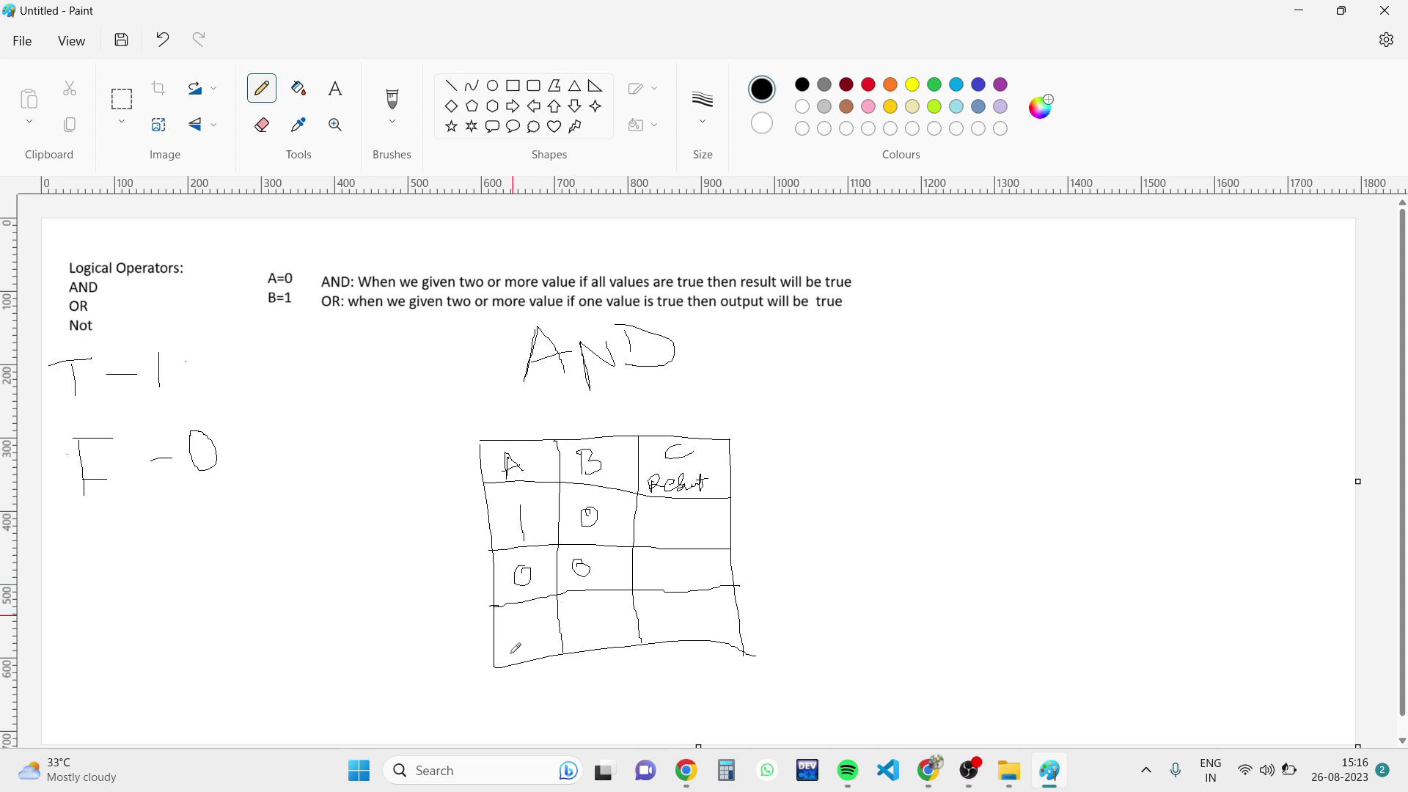
drag(523, 627, 594, 638)
mouse_move(498, 660)
mouse_down()
mouse_move(508, 712)
mouse_move(739, 680)
mouse_move(749, 653)
mouse_up()
mouse_move(639, 636)
mouse_down()
mouse_move(639, 674)
mouse_move(567, 675)
mouse_move(568, 705)
mouse_move(530, 708)
mouse_up()
drag(597, 666, 600, 695)
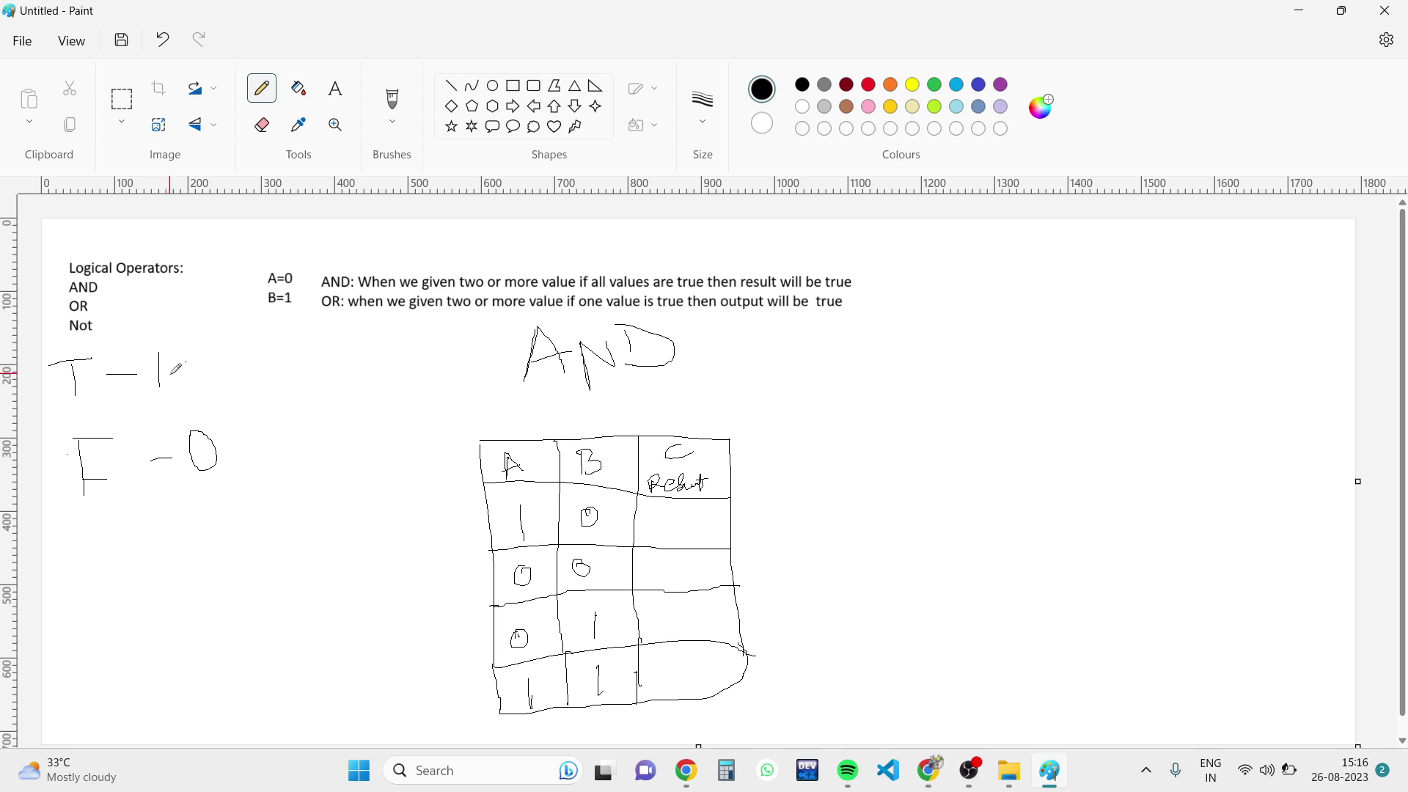
drag(172, 372, 234, 354)
drag(212, 476, 261, 443)
Underline AND, mark the AND table's inputs as T/F, and write results F, F, F, T.
drag(507, 502, 502, 519)
drag(577, 493, 575, 507)
mouse_move(669, 541)
mouse_down()
mouse_move(671, 510)
mouse_move(687, 509)
mouse_up()
drag(670, 525, 684, 523)
drag(507, 412, 727, 366)
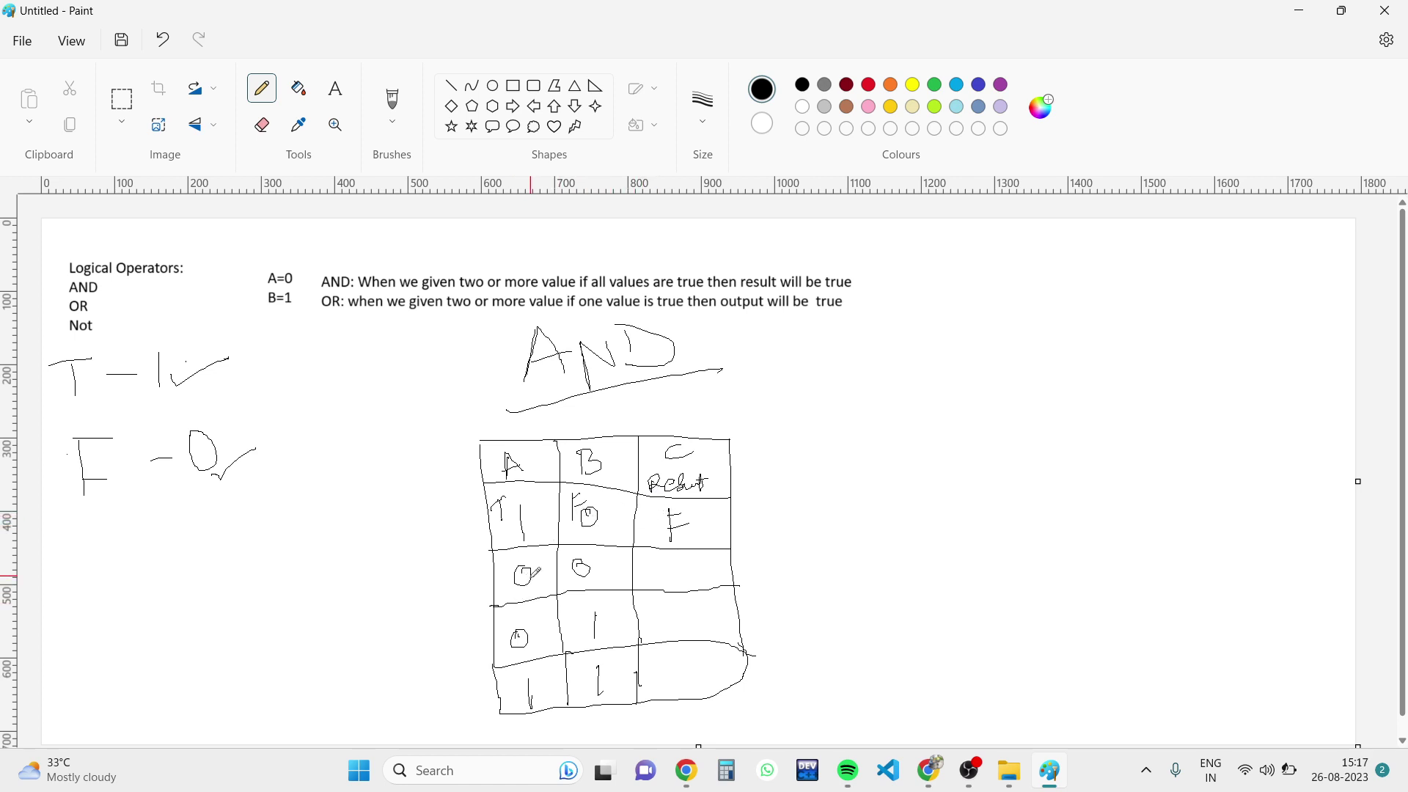
mouse_move(544, 570)
mouse_down()
mouse_move(536, 580)
mouse_move(547, 560)
mouse_move(599, 587)
mouse_move(602, 562)
mouse_up()
mouse_move(673, 590)
mouse_down()
mouse_move(673, 556)
mouse_move(677, 571)
mouse_up()
drag(525, 619, 531, 609)
mouse_move(616, 610)
mouse_down()
mouse_move(637, 603)
mouse_move(672, 629)
mouse_move(684, 612)
mouse_up()
mouse_move(533, 674)
mouse_down()
mouse_move(631, 652)
mouse_move(679, 691)
mouse_move(727, 647)
mouse_up()
In the Chrome live session, approve a raised hand, later remove that speaker, and reopen Chat.
click(927, 772)
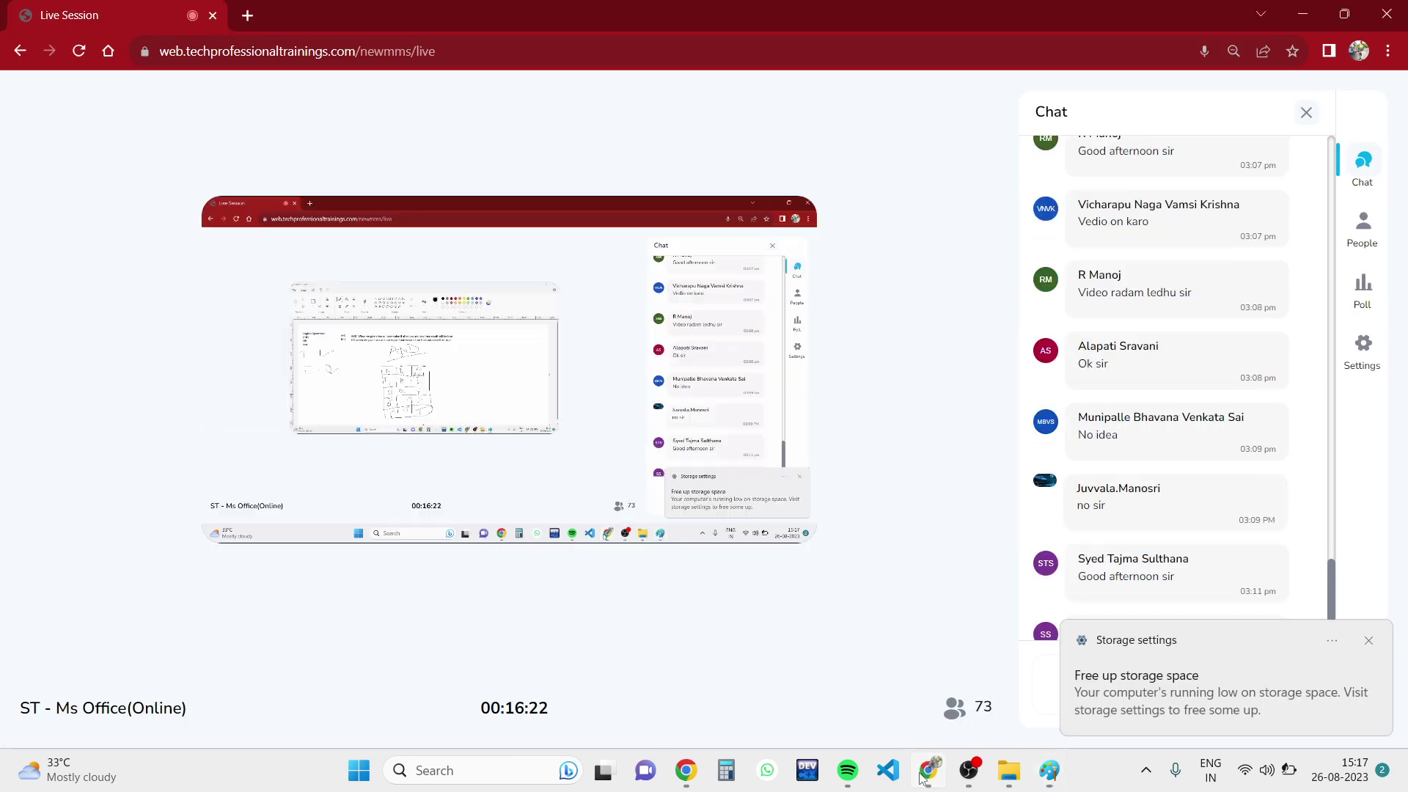
click(1367, 638)
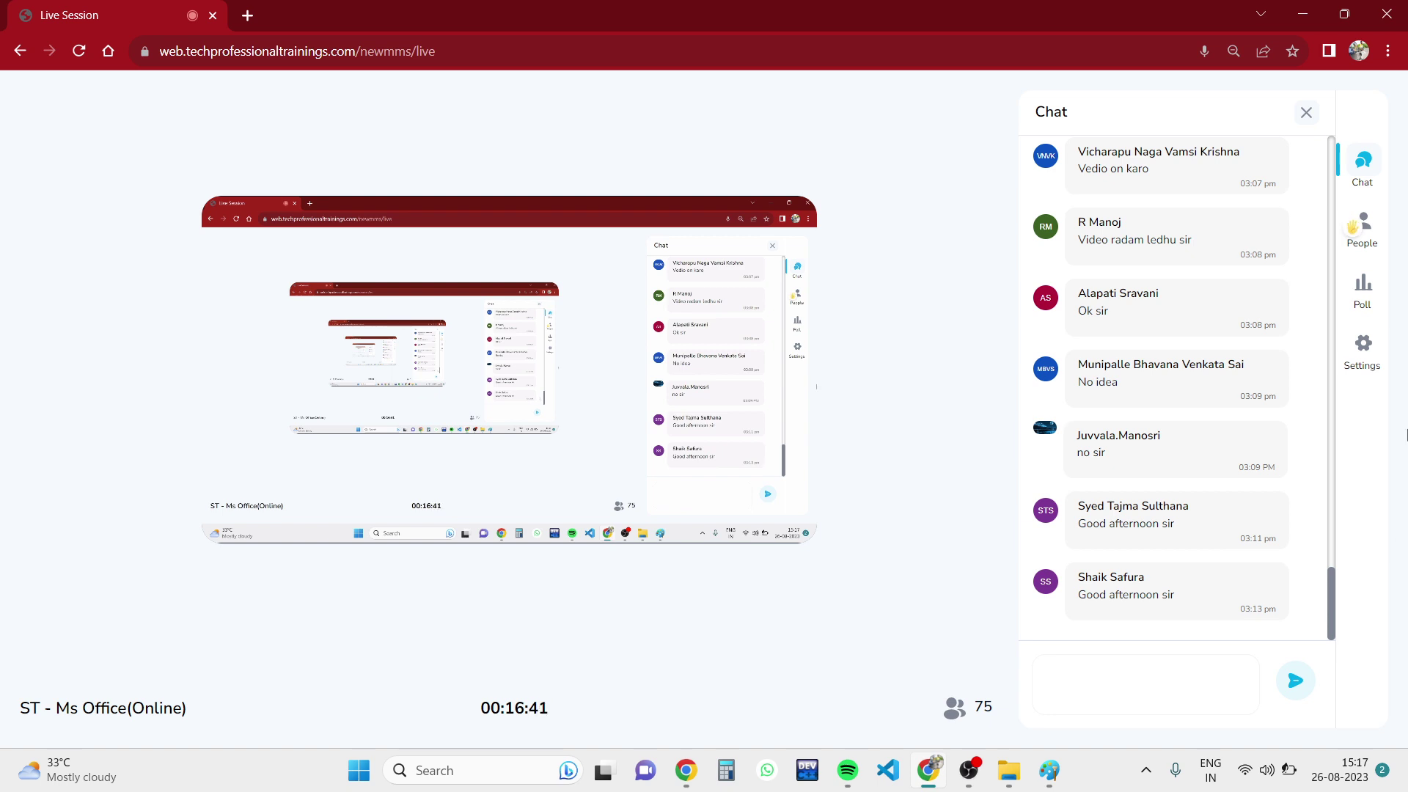
click(1359, 247)
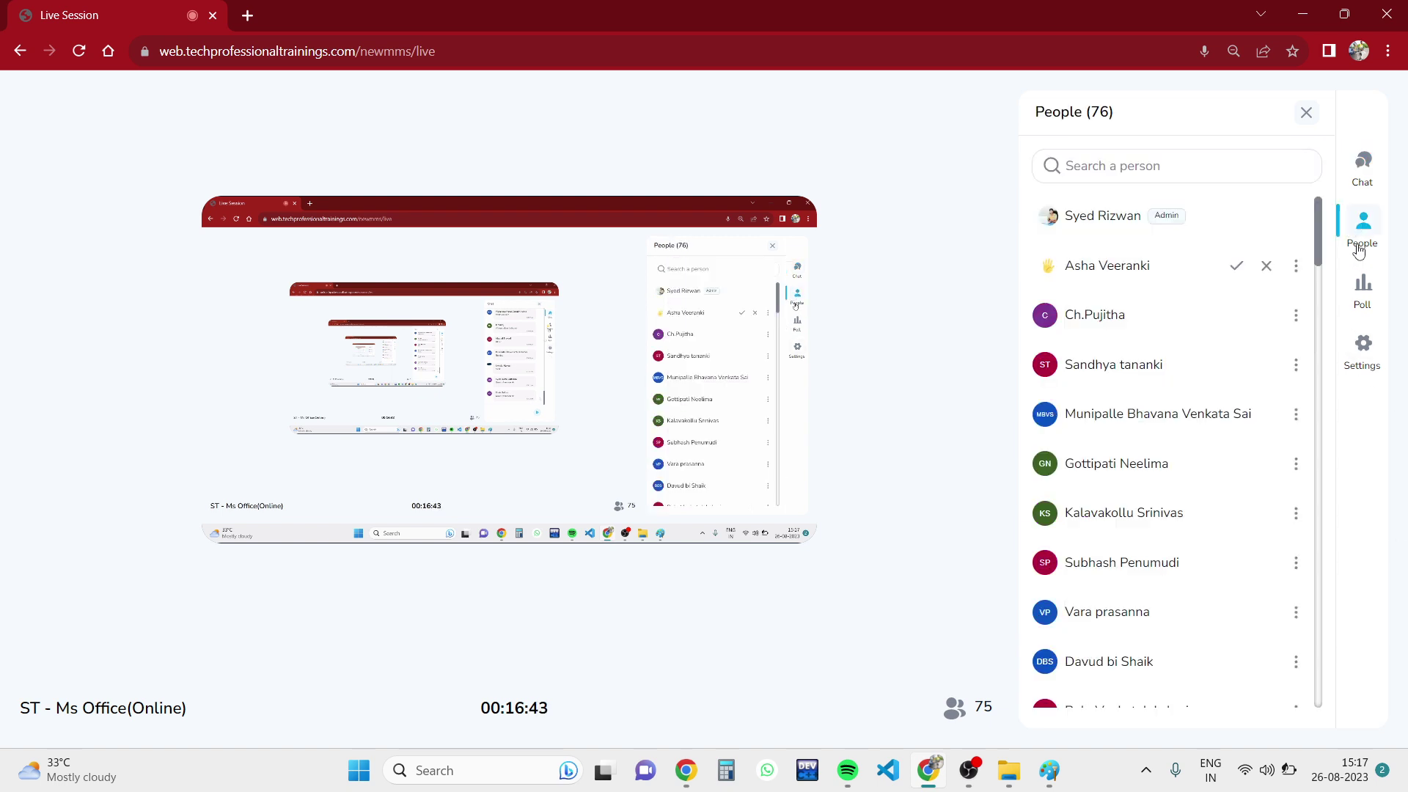
click(1235, 266)
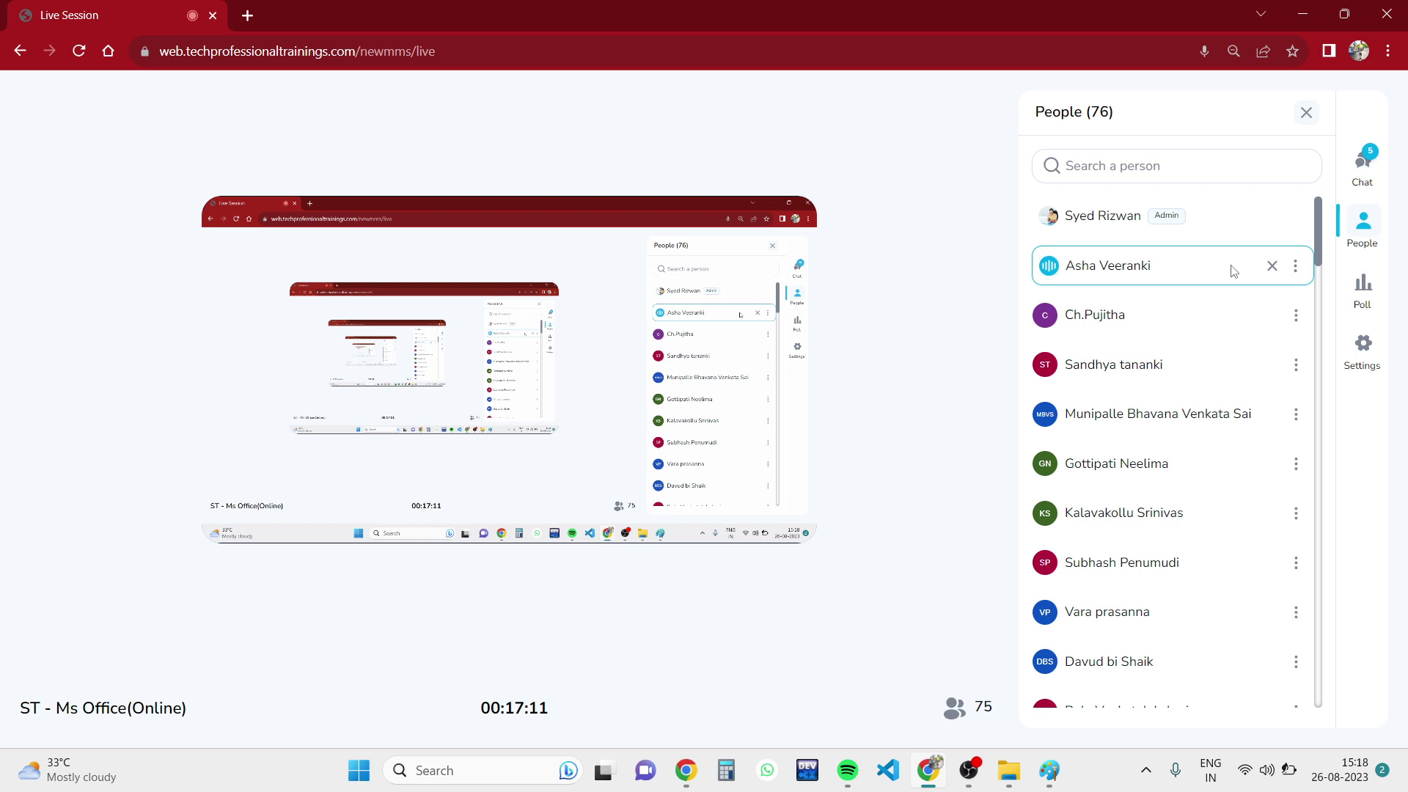
click(1271, 266)
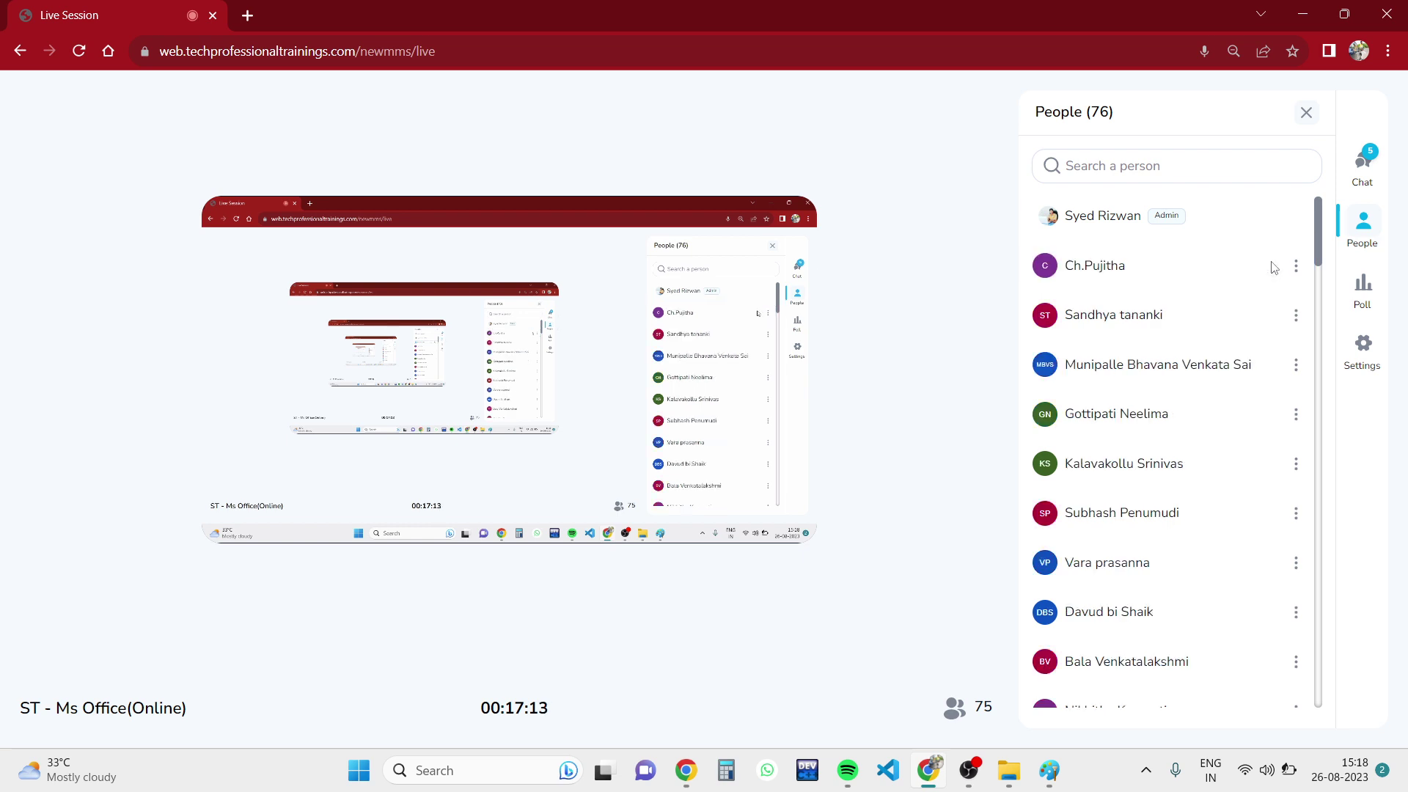
click(1362, 162)
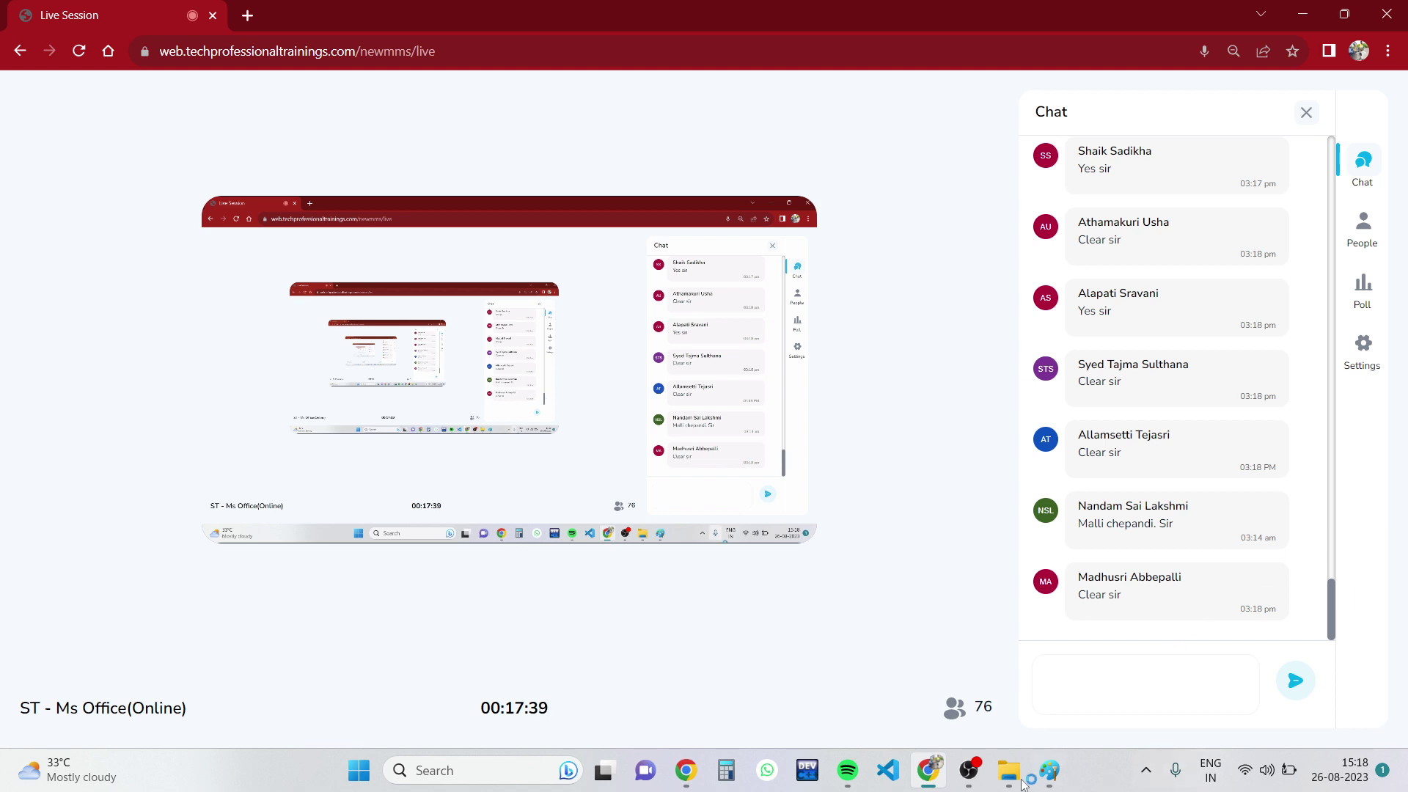
Back in Paint, add a divider to the AND table's result column and erase a stray line beside it.
click(1050, 771)
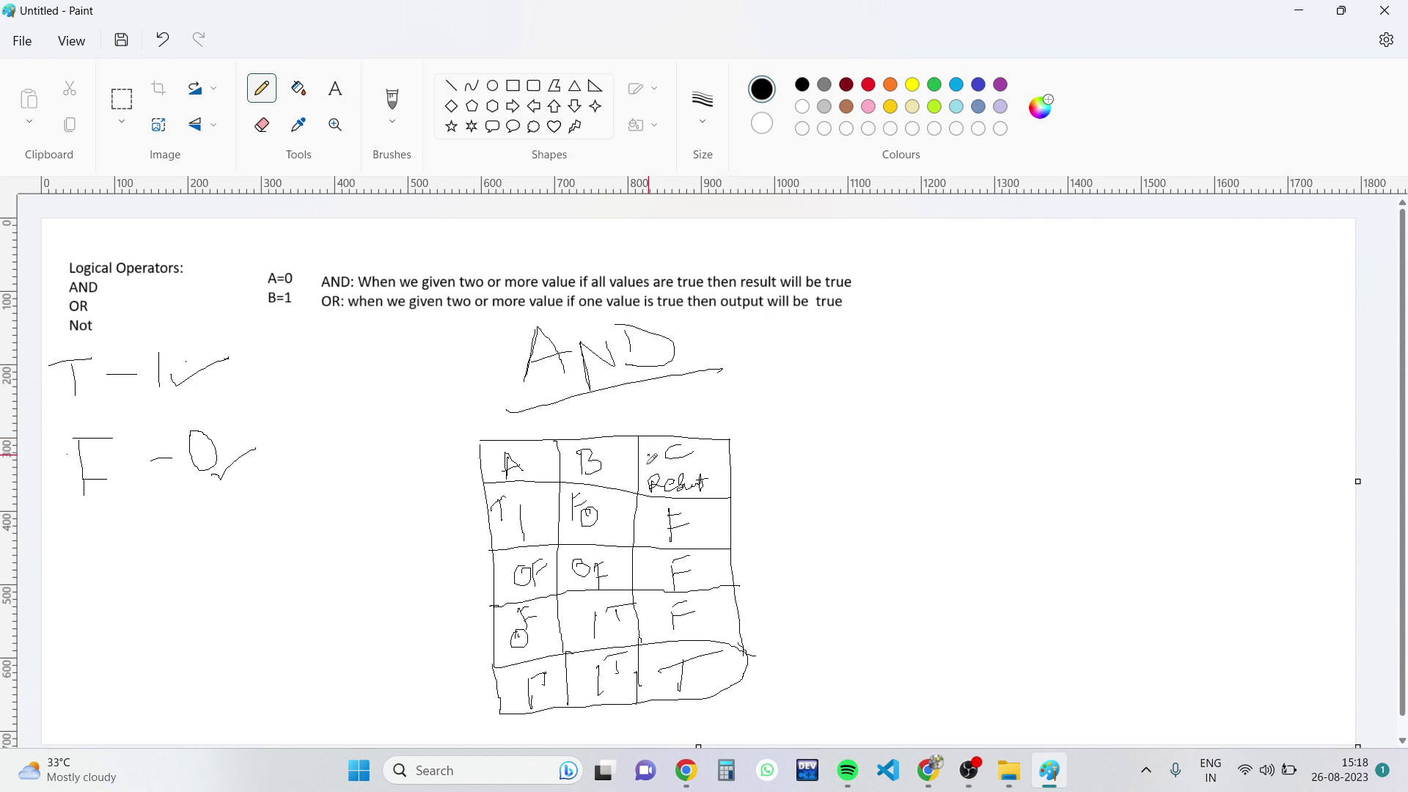
drag(648, 455, 642, 545)
mouse_move(806, 435)
mouse_down()
mouse_move(1027, 456)
mouse_move(813, 445)
mouse_up()
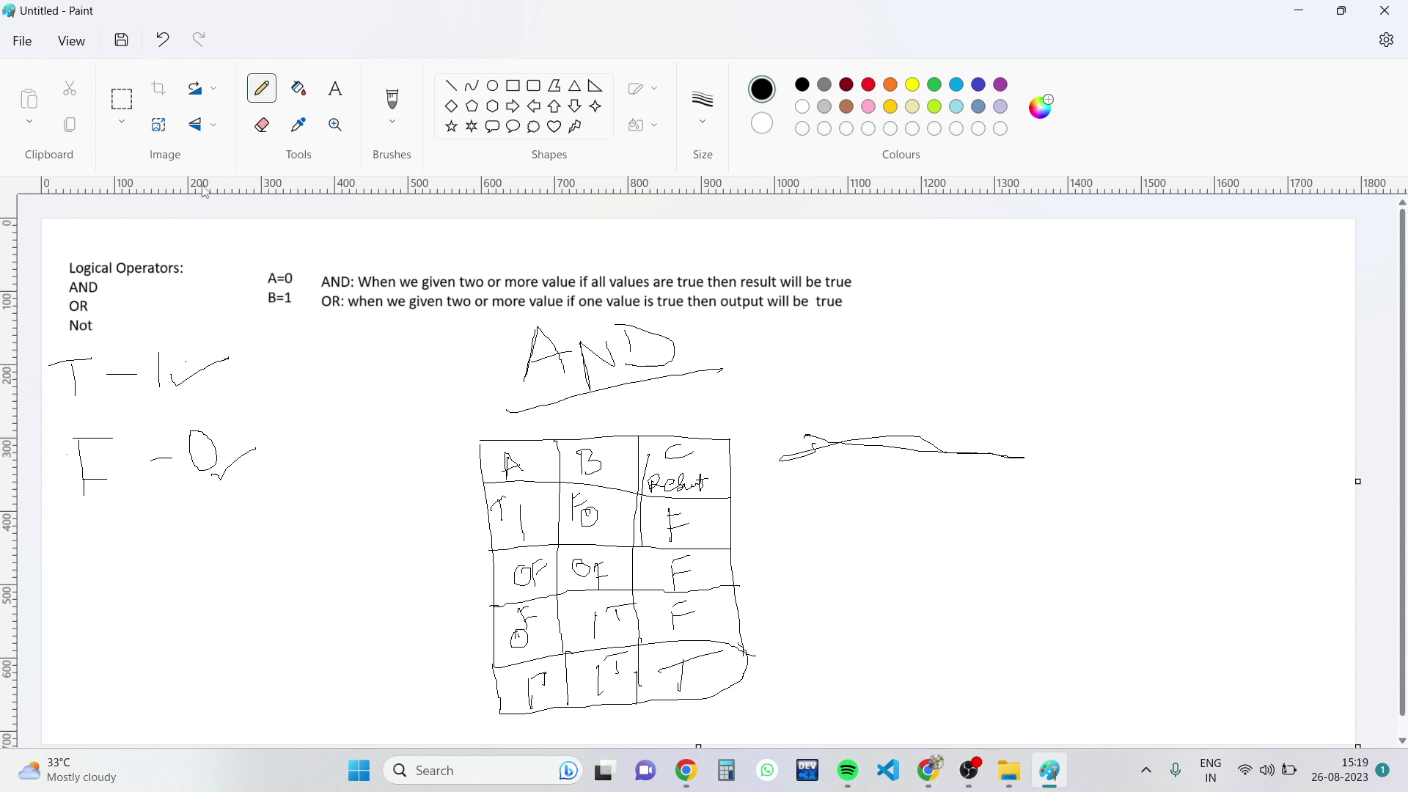
click(262, 125)
drag(871, 443, 827, 454)
mouse_move(815, 443)
mouse_down()
mouse_move(791, 445)
mouse_move(1038, 462)
mouse_move(783, 464)
mouse_up()
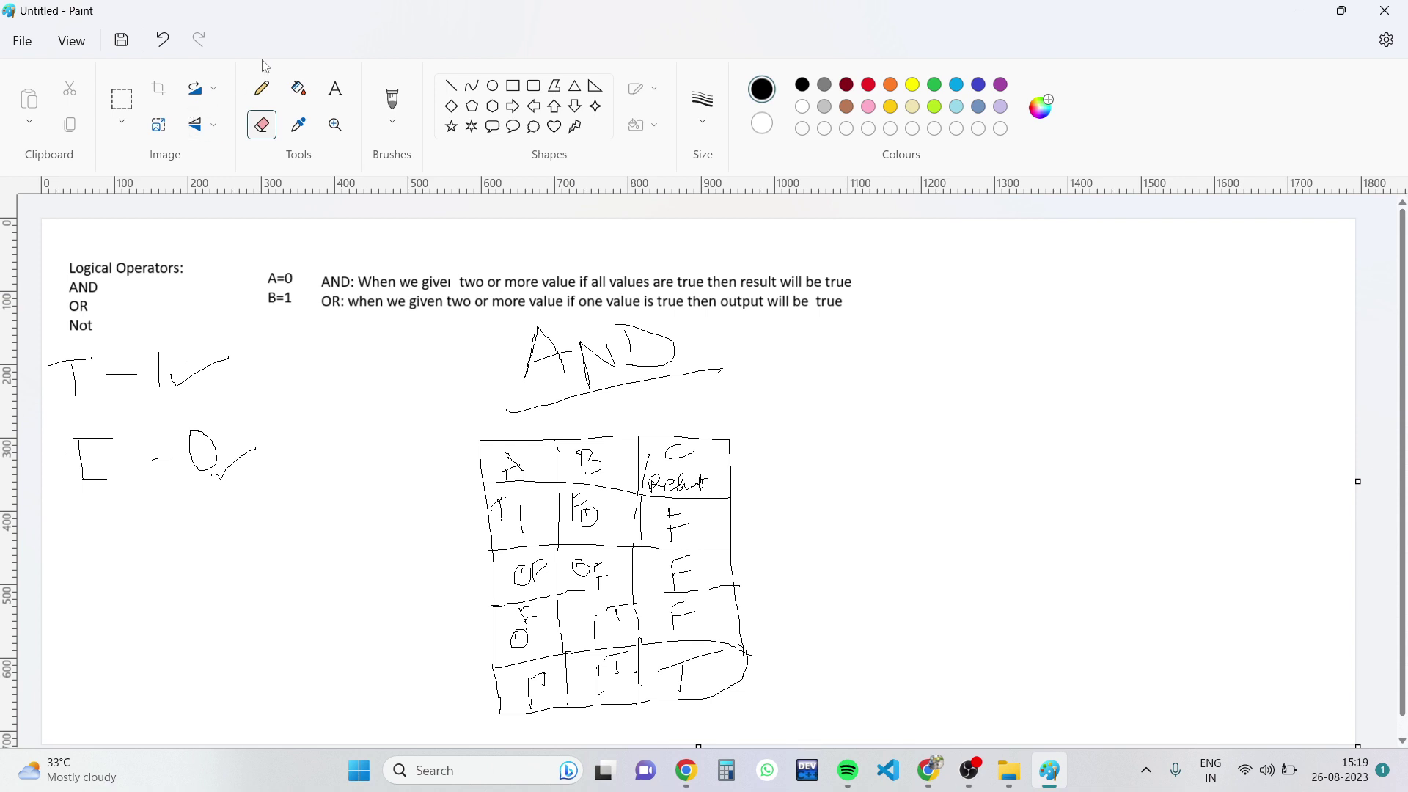
click(264, 91)
Start a new table right of the AND table and write an underlined OR heading.
drag(848, 441, 1091, 458)
mouse_move(849, 442)
mouse_down()
mouse_move(838, 633)
mouse_move(1104, 528)
mouse_move(1091, 457)
mouse_up()
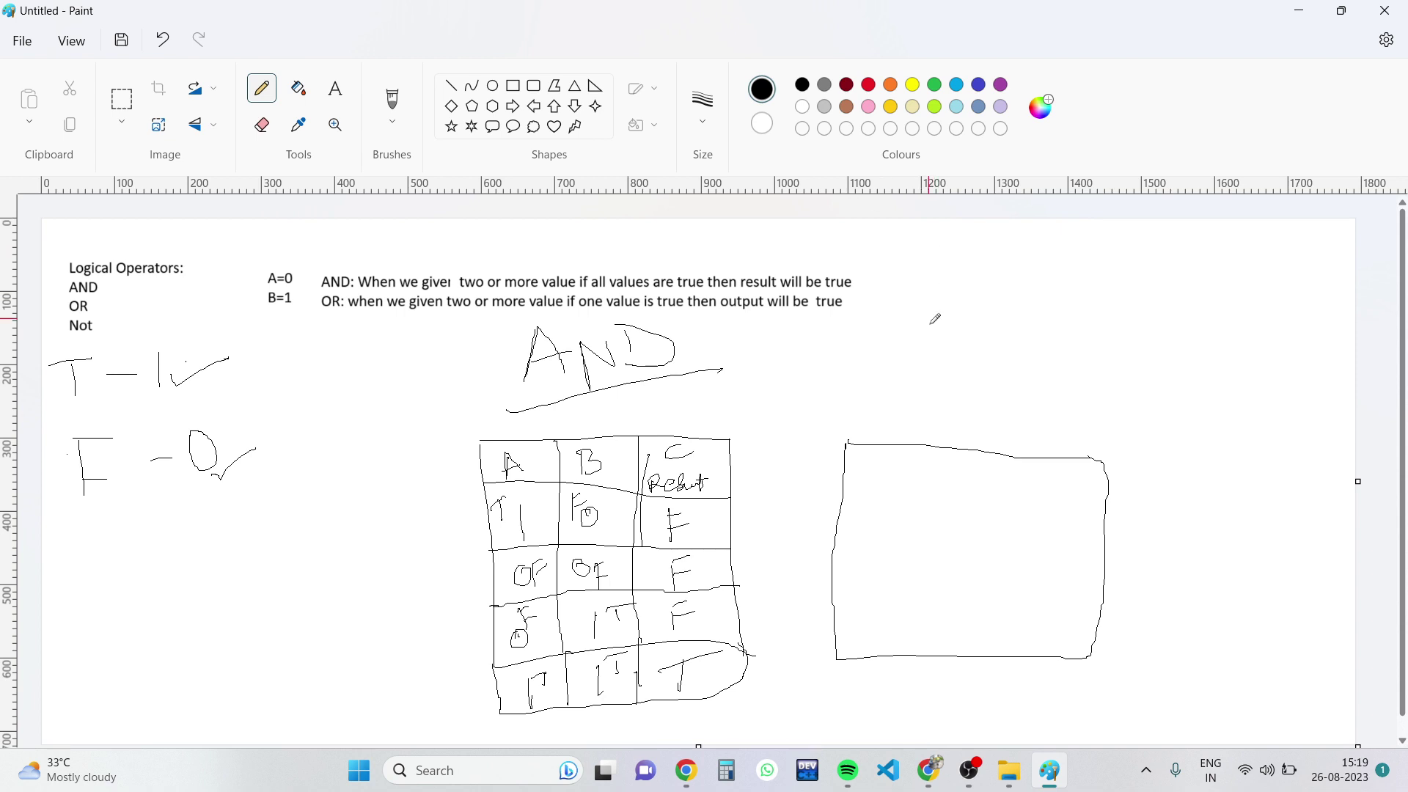
drag(927, 331, 991, 355)
drag(902, 364, 1034, 364)
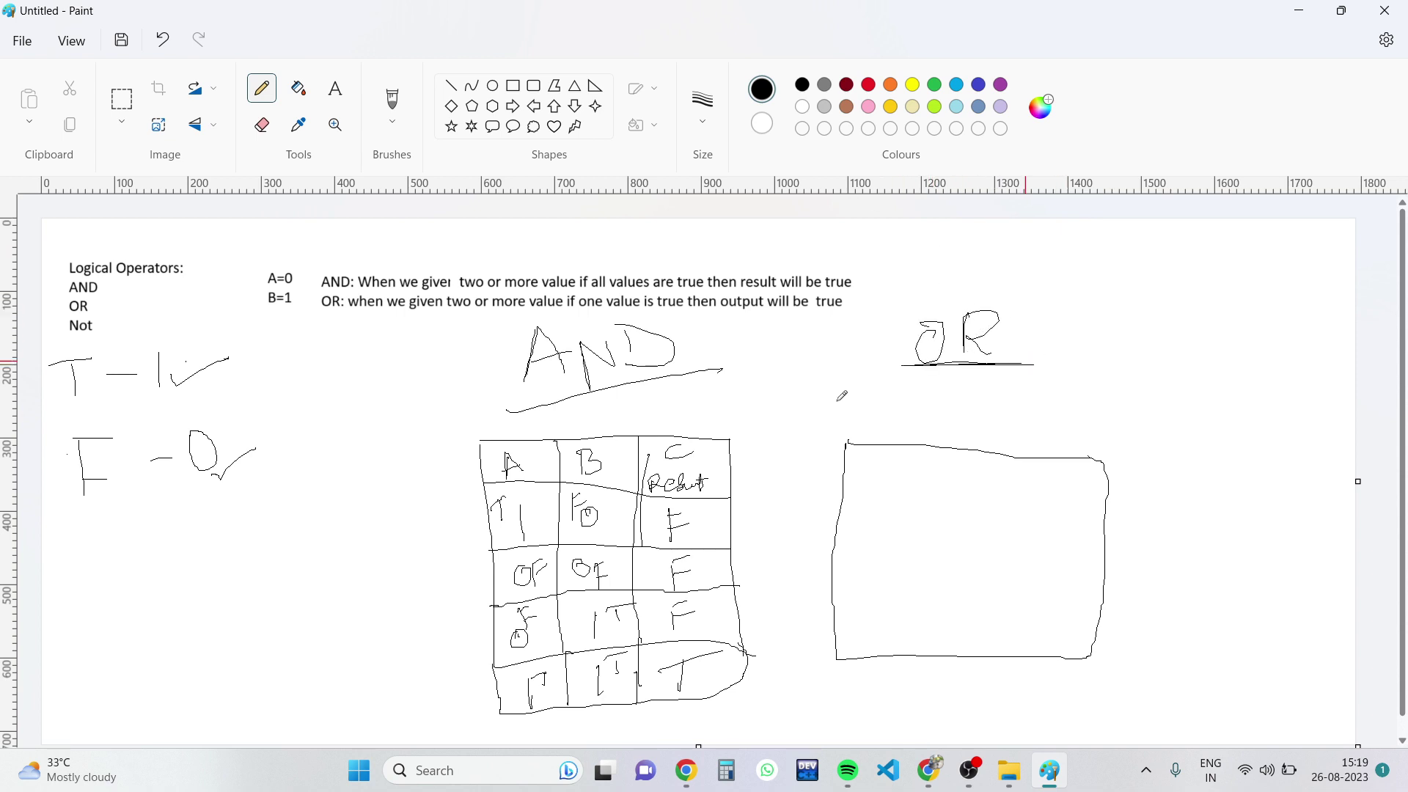
Divide the OR table into five rows and three columns, redoing one bad row line.
drag(841, 489, 1101, 515)
drag(834, 554, 1103, 586)
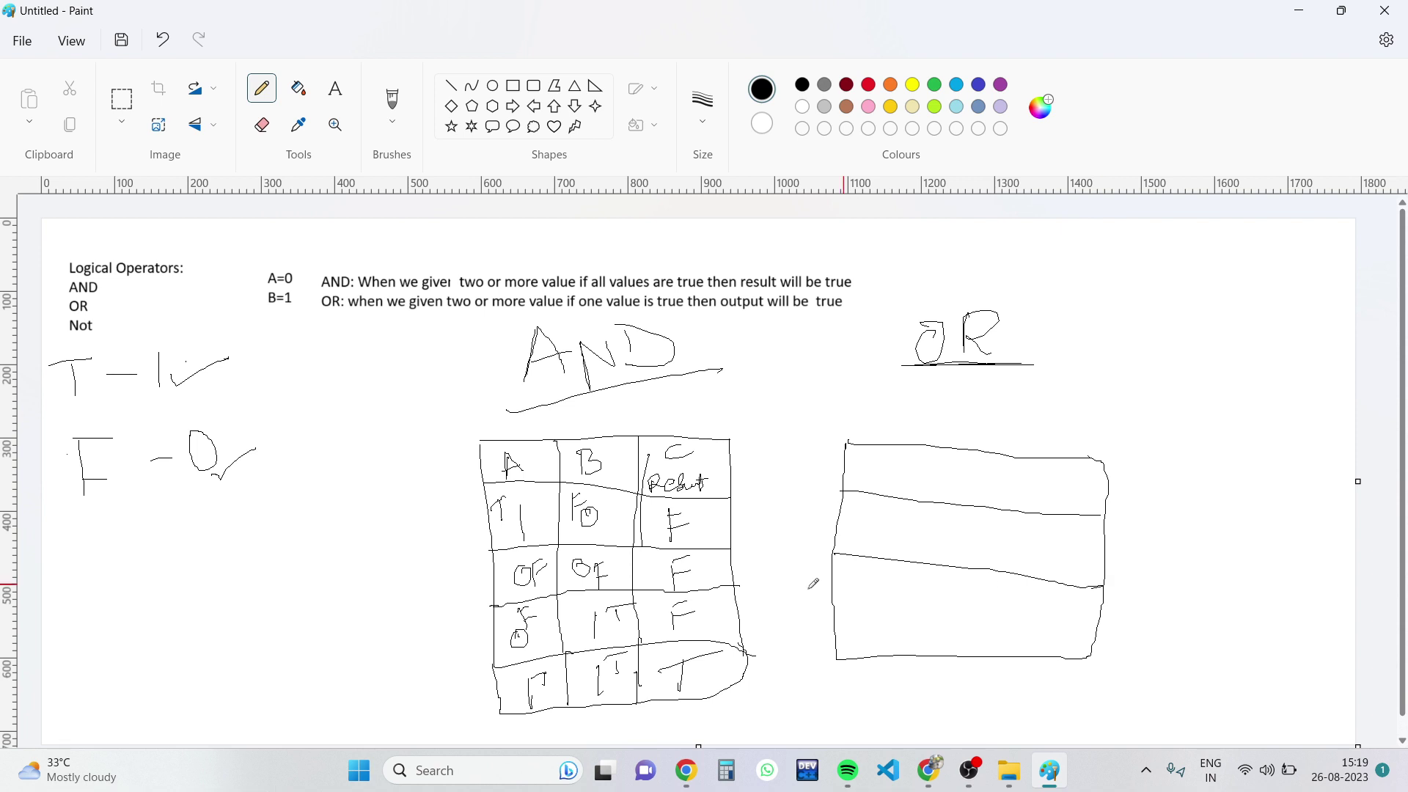
drag(837, 620, 1093, 639)
key(ctrl+z)
drag(834, 612, 1094, 624)
drag(913, 445, 887, 663)
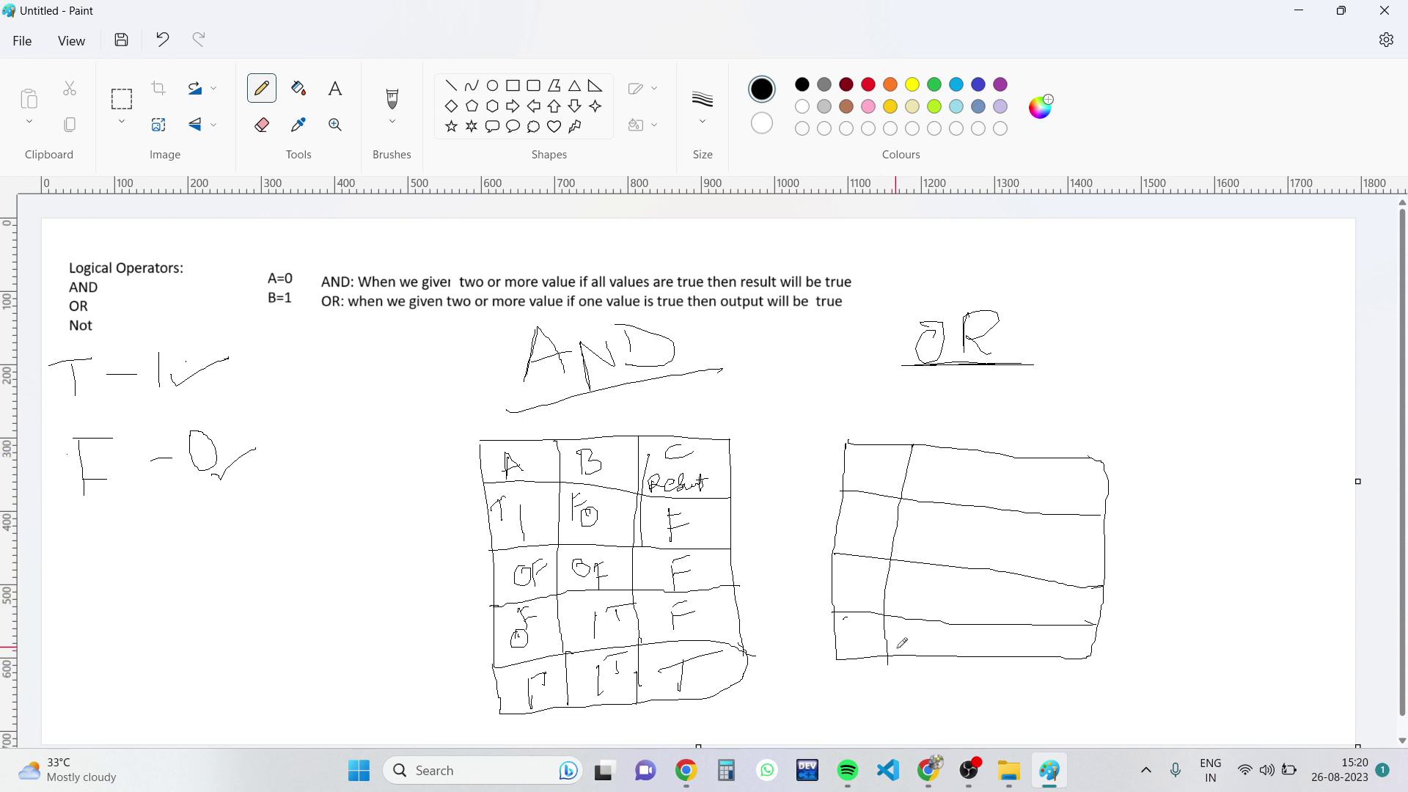
drag(1003, 453, 983, 654)
mouse_move(833, 654)
mouse_down()
mouse_move(845, 711)
mouse_move(1085, 702)
mouse_move(1103, 697)
mouse_move(1109, 657)
mouse_up()
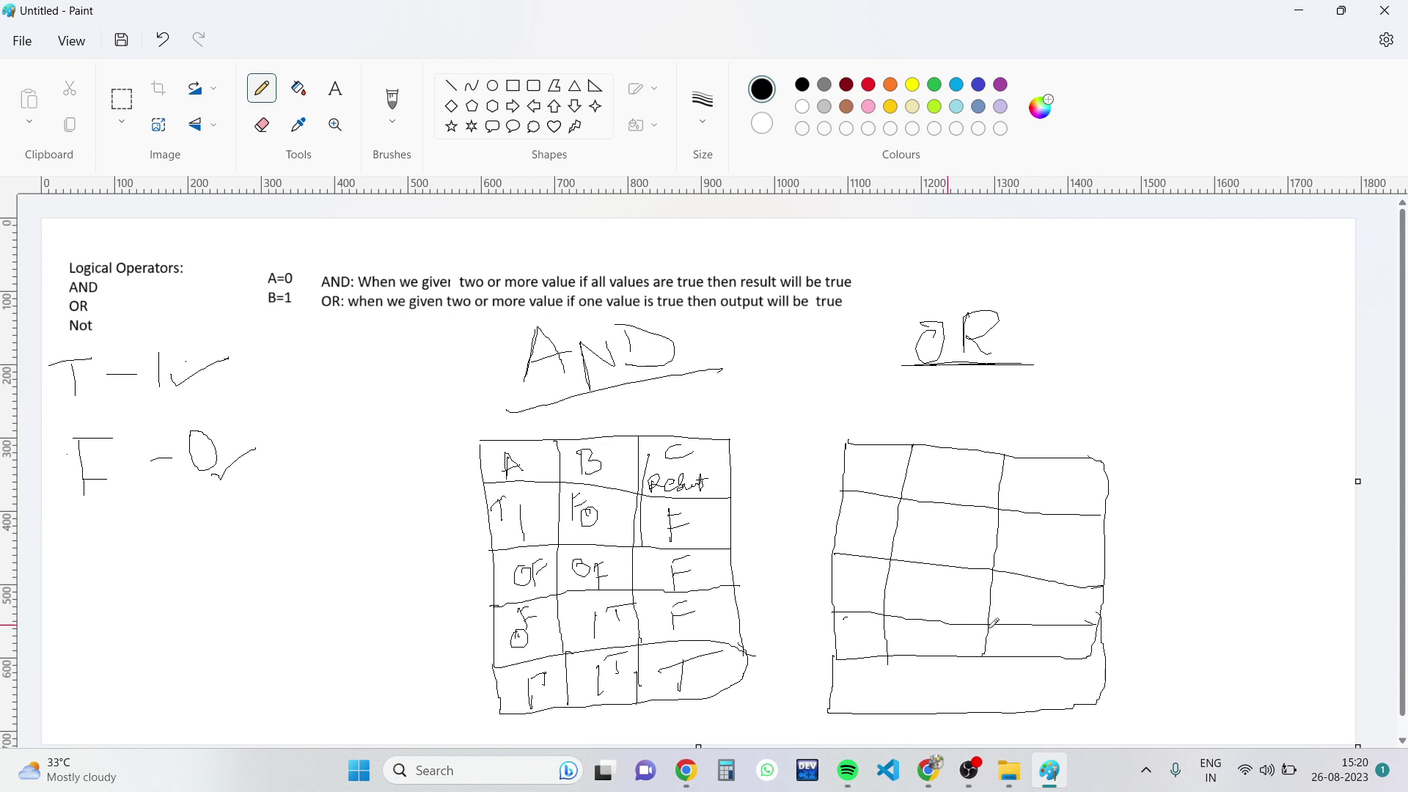
drag(984, 622, 964, 718)
Label the OR table's columns A, B, C, fill the 1/0 inputs, and write results T, F, T, T.
drag(888, 654, 886, 717)
mouse_move(867, 483)
mouse_down()
mouse_move(906, 468)
mouse_move(932, 486)
mouse_up()
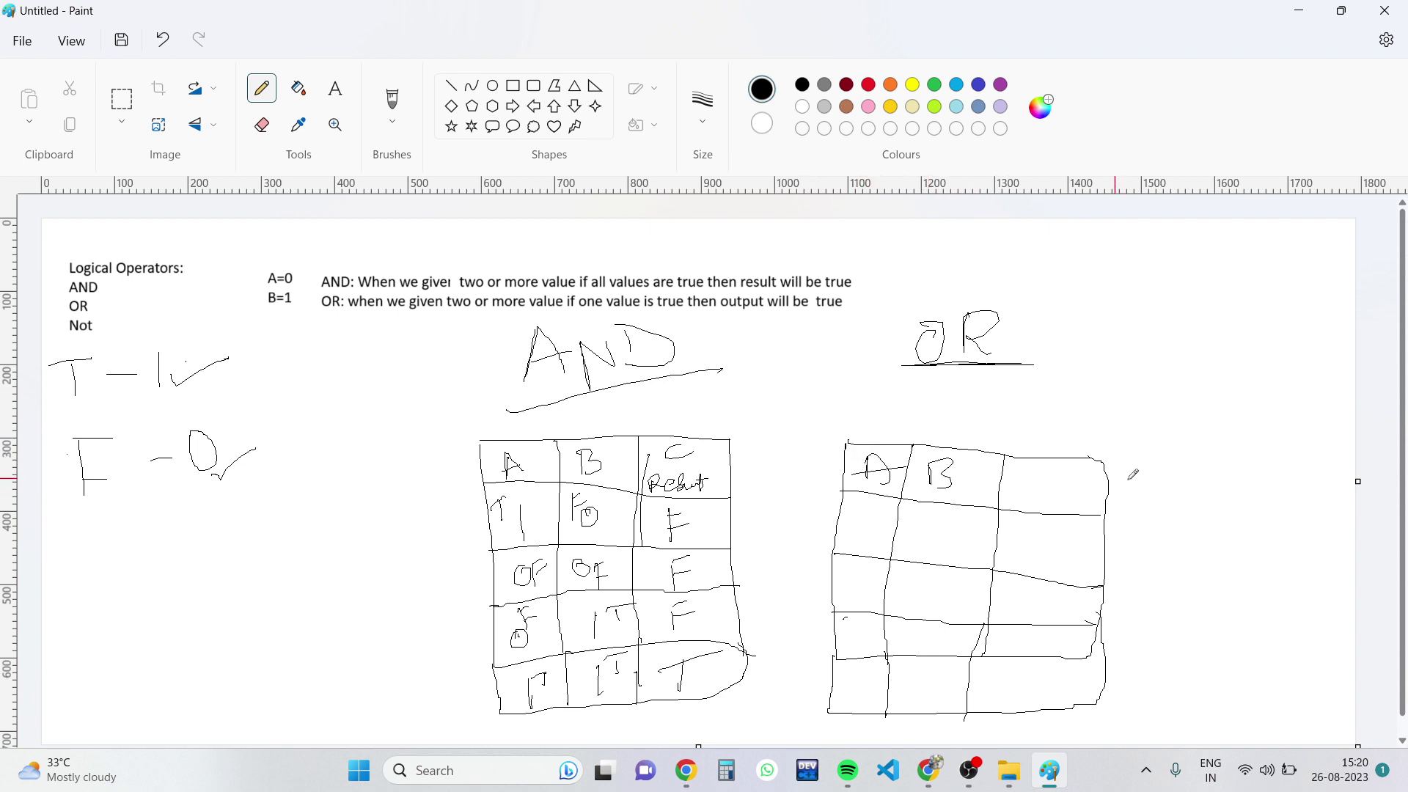
drag(1058, 469, 1060, 484)
drag(946, 523, 945, 525)
drag(851, 571, 929, 580)
mouse_move(852, 619)
mouse_down()
mouse_move(918, 648)
mouse_move(851, 700)
mouse_up()
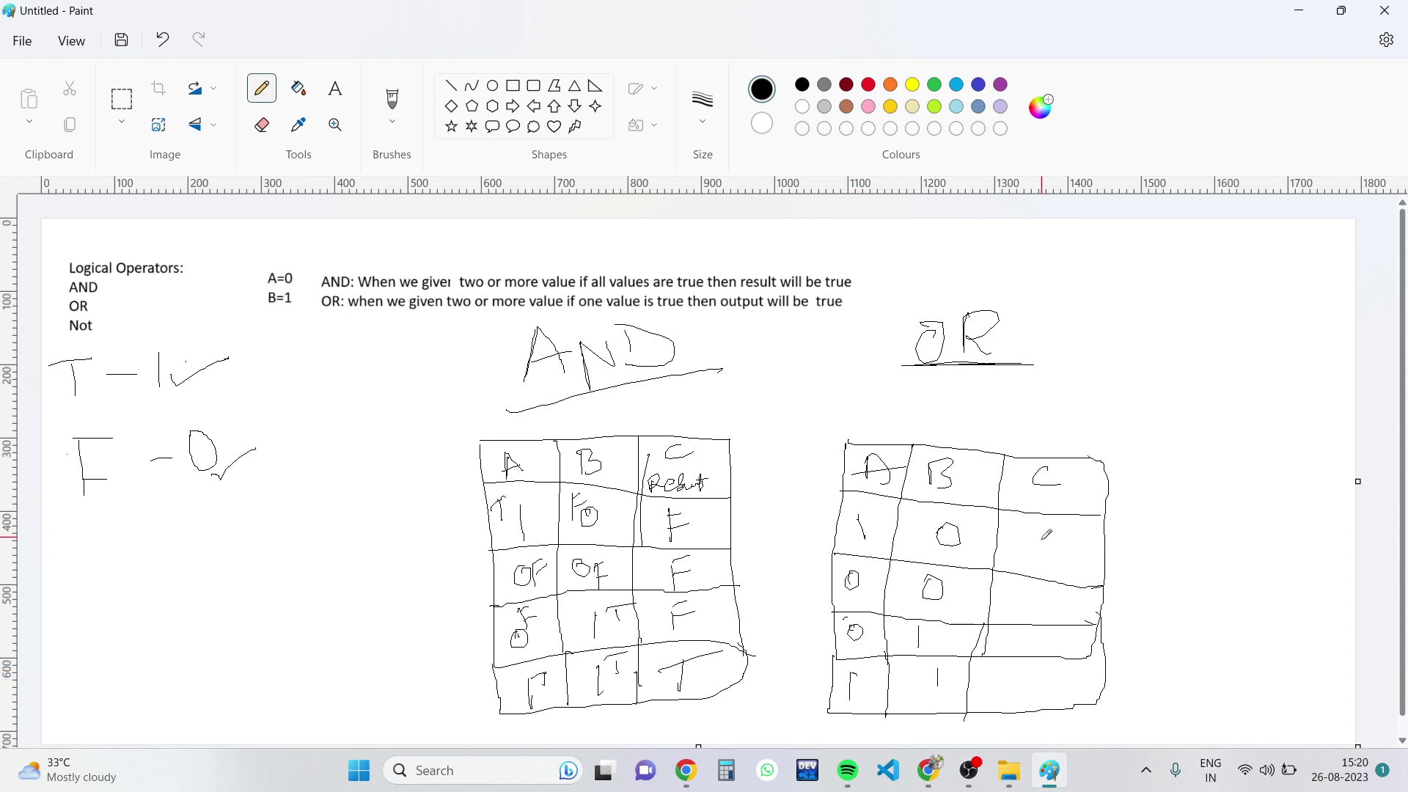
drag(1069, 528, 1019, 541)
mouse_move(1022, 595)
mouse_down()
mouse_move(1017, 647)
mouse_move(1041, 625)
mouse_up()
drag(999, 676, 1093, 655)
Tick the OR heading, the input values and the results in the OR table.
mouse_move(868, 518)
mouse_down()
mouse_move(908, 495)
mouse_move(919, 533)
mouse_move(932, 508)
mouse_up()
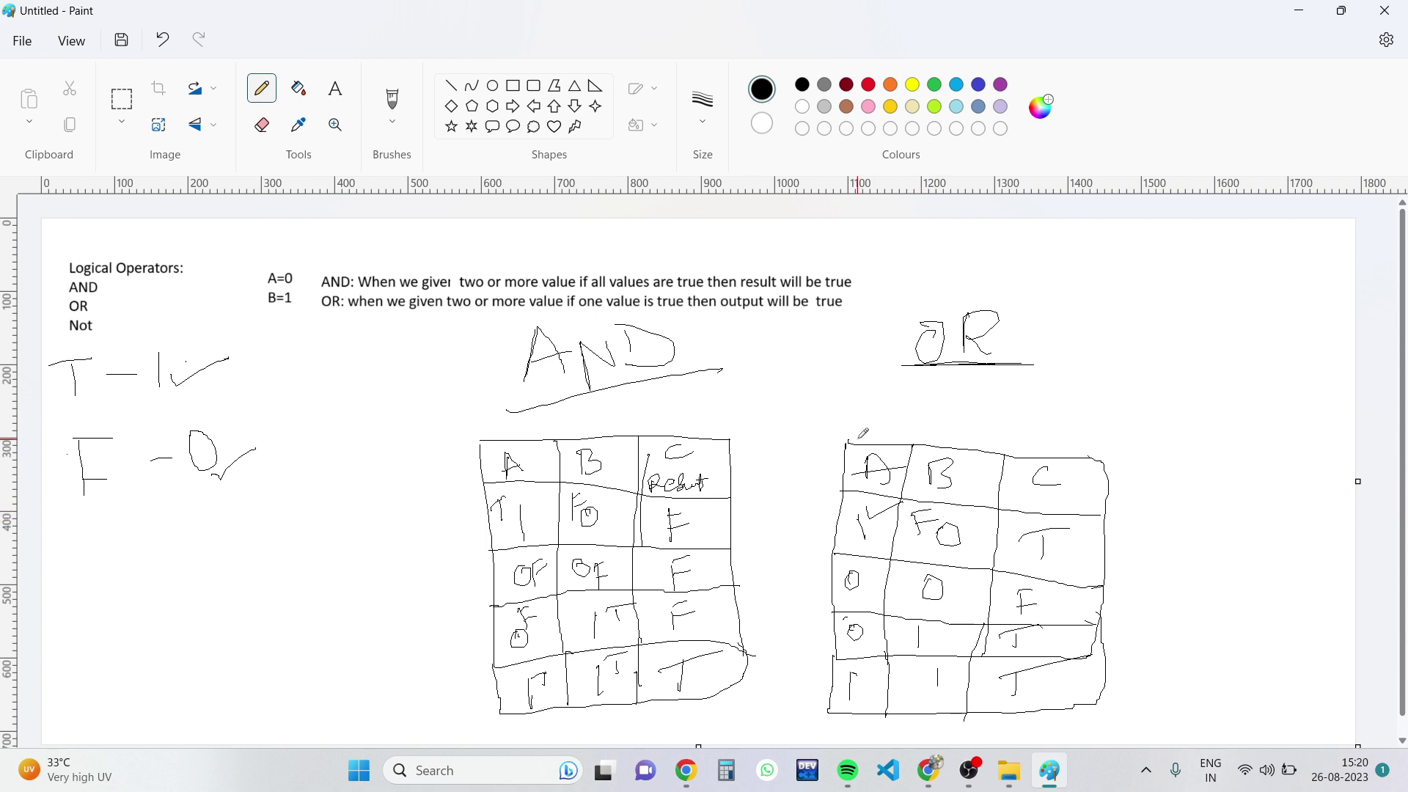
drag(919, 382, 1110, 335)
drag(1068, 554, 1130, 521)
drag(844, 597, 966, 601)
drag(1048, 601, 1104, 584)
drag(855, 648, 1132, 612)
drag(850, 699, 1087, 672)
mouse_move(1174, 365)
mouse_down()
mouse_move(1211, 304)
mouse_move(1266, 329)
mouse_move(1304, 299)
mouse_up()
drag(1169, 378, 1353, 338)
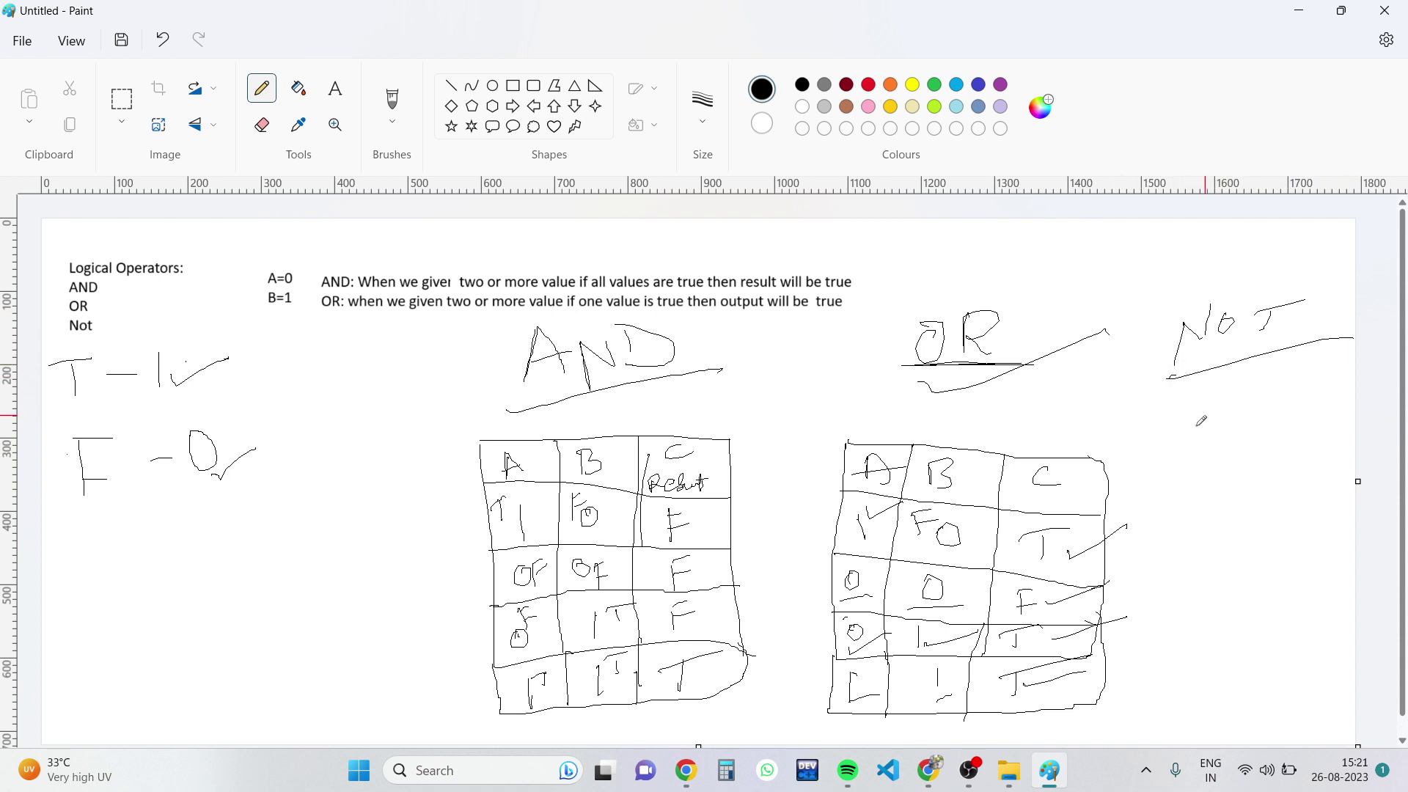
drag(1139, 441, 1173, 423)
mouse_move(1165, 425)
mouse_down()
mouse_move(1162, 455)
mouse_move(1213, 419)
mouse_move(1255, 414)
mouse_move(1260, 442)
mouse_move(1298, 390)
mouse_move(1292, 419)
mouse_move(1320, 382)
mouse_move(1353, 396)
mouse_up()
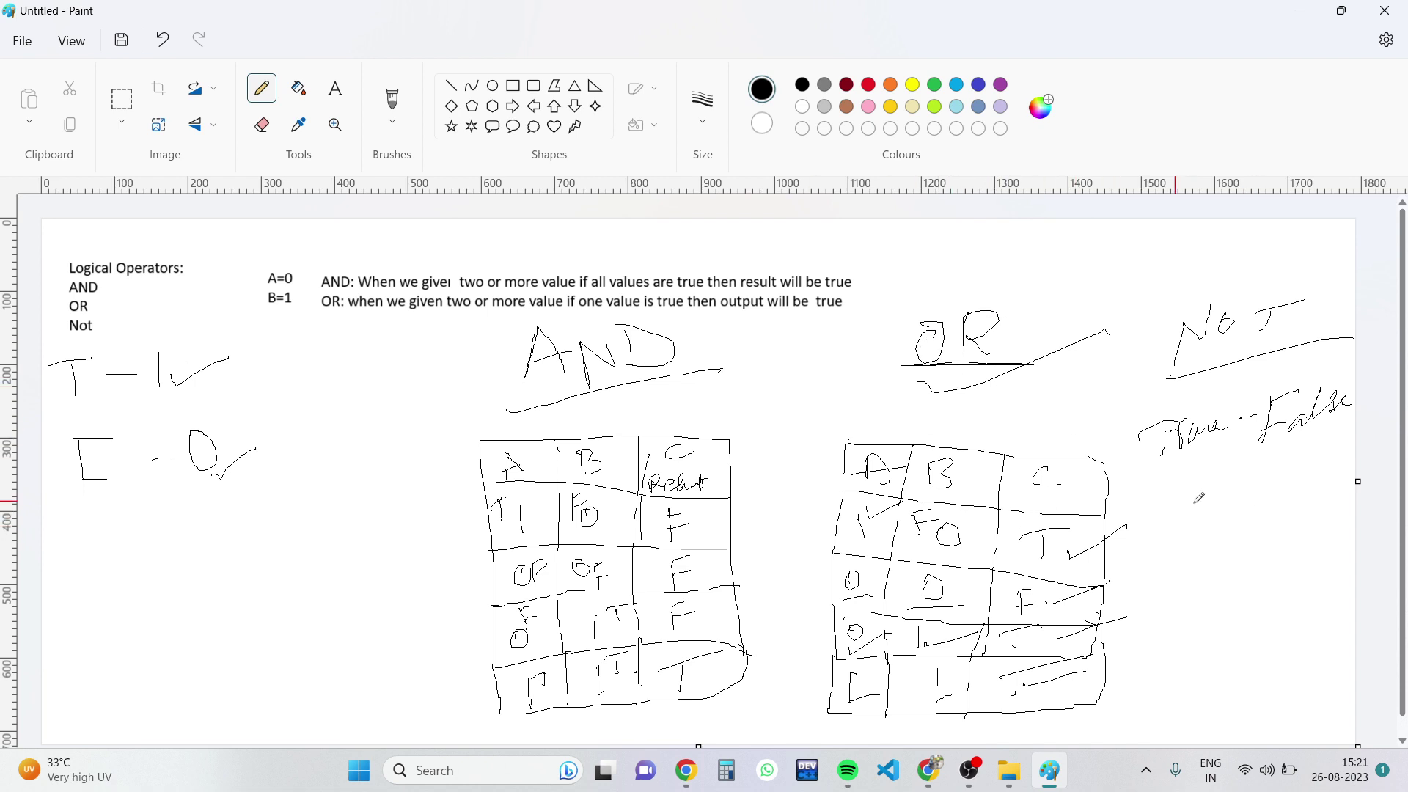
drag(1153, 504, 1147, 569)
mouse_move(1148, 513)
mouse_down()
mouse_move(1175, 508)
mouse_move(1173, 536)
mouse_move(1193, 544)
mouse_move(1288, 503)
mouse_move(1308, 513)
mouse_move(1320, 476)
mouse_move(1355, 501)
mouse_up()
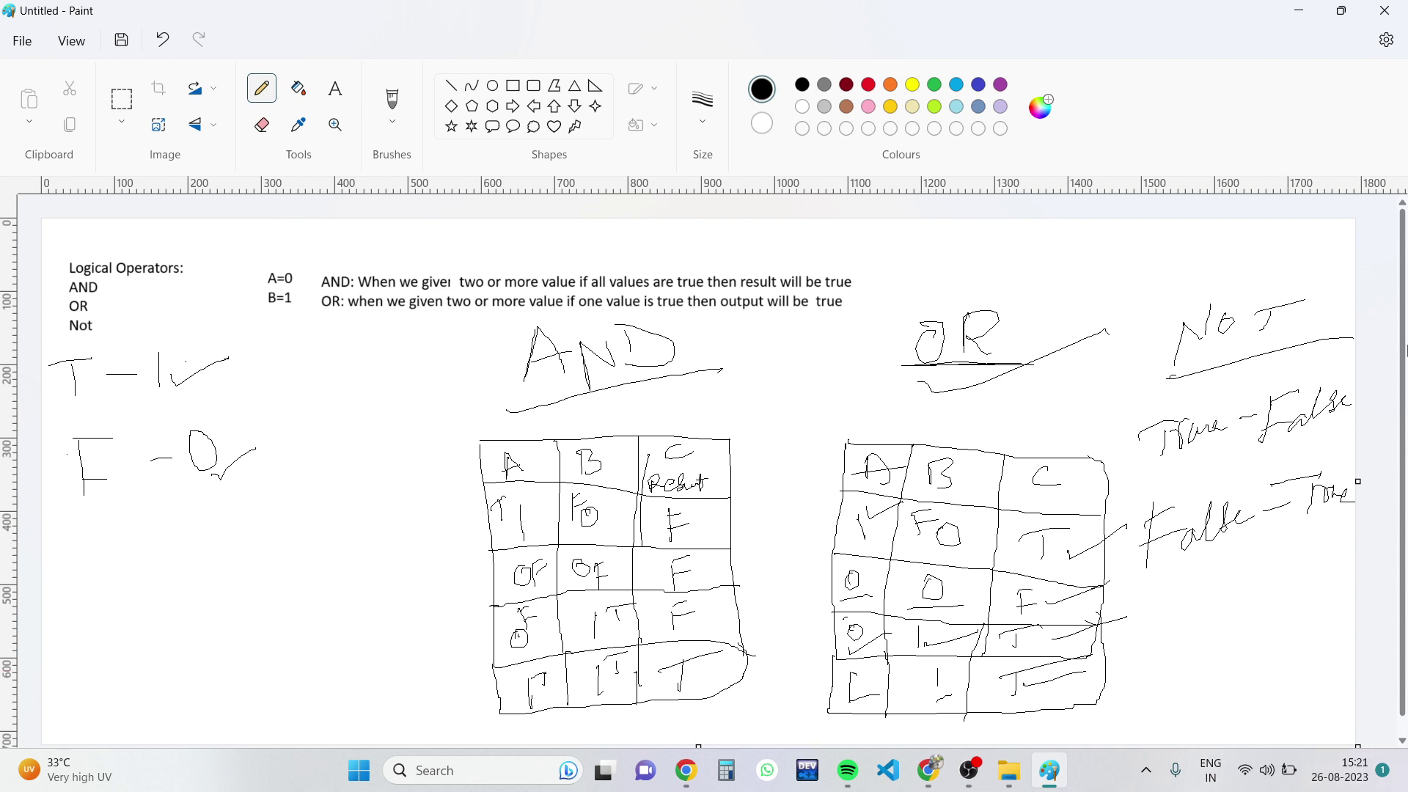
click(931, 772)
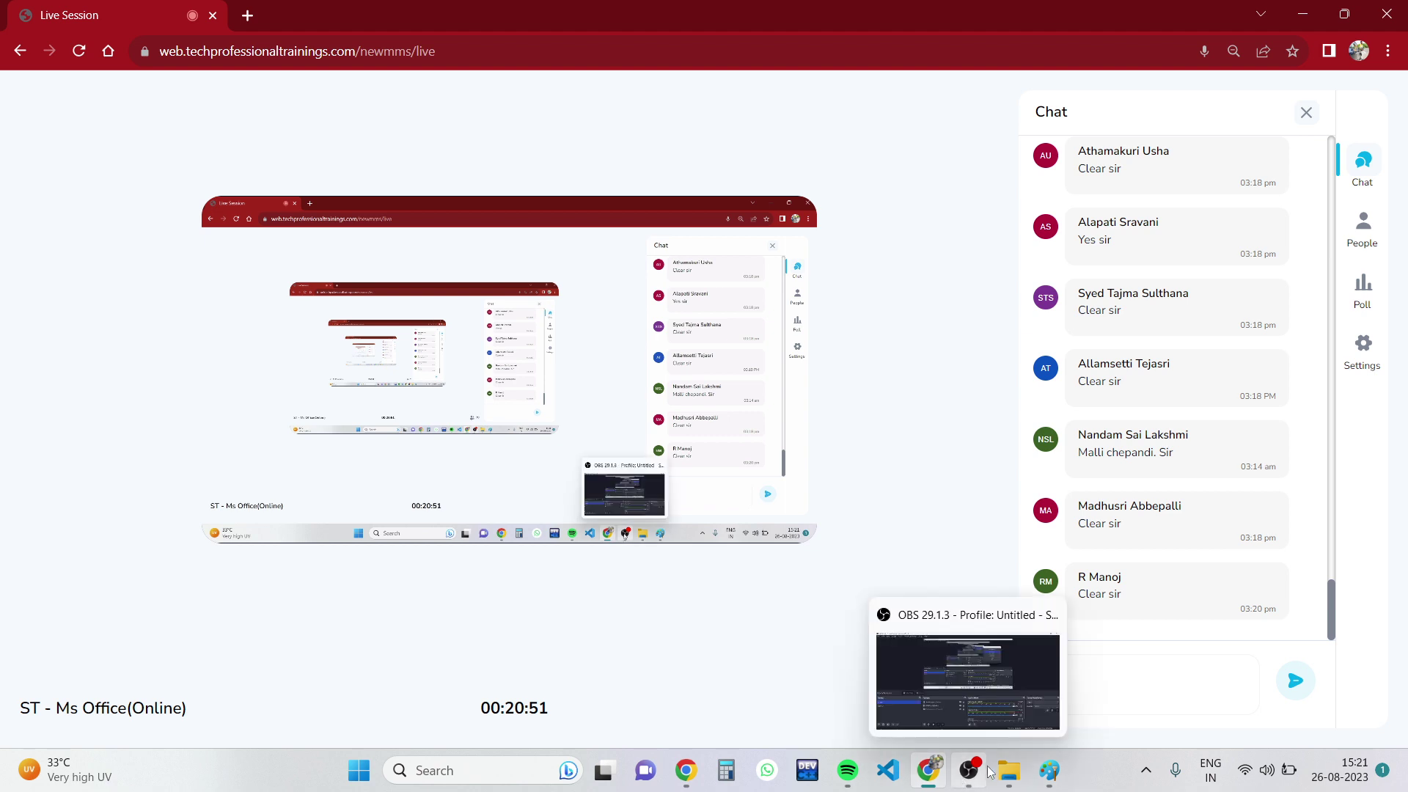
click(1050, 770)
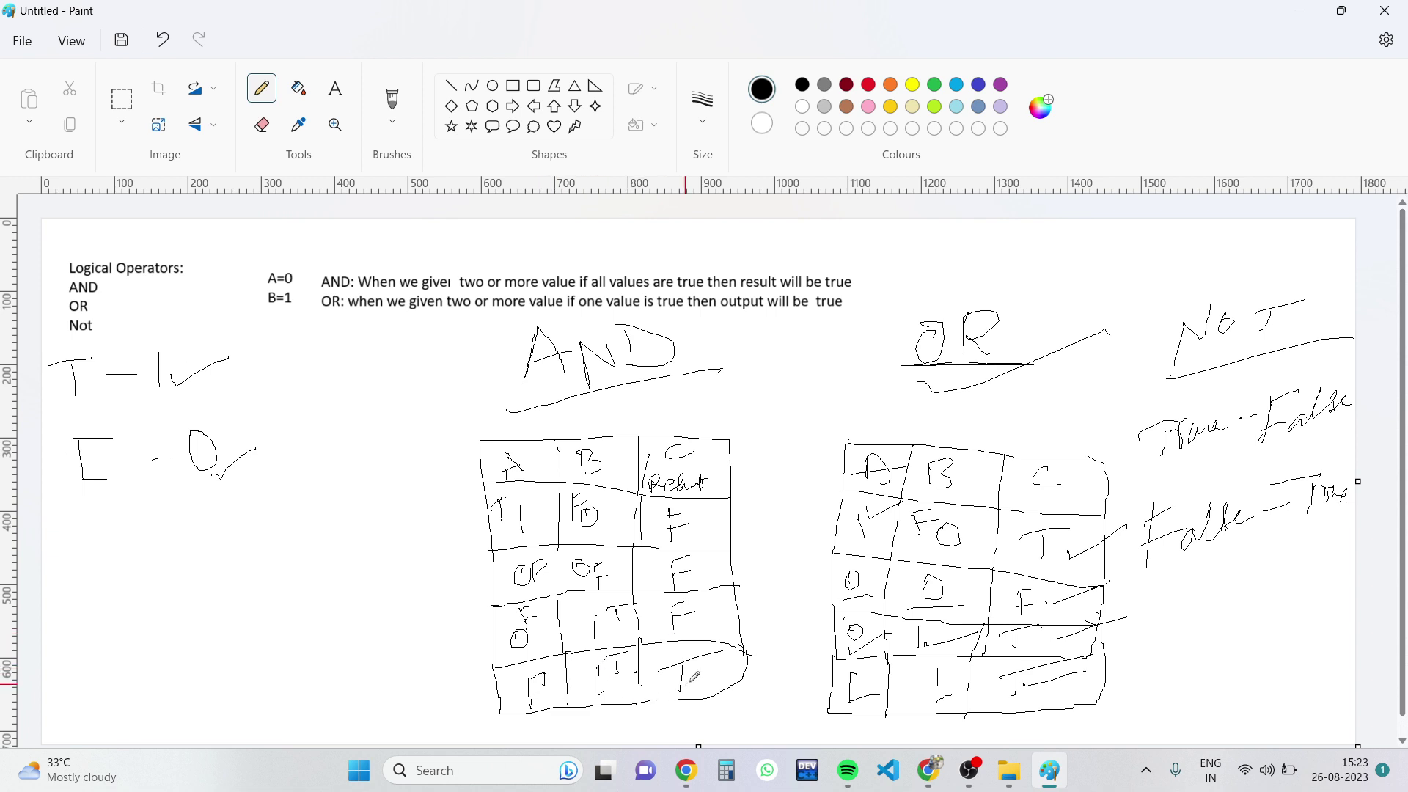
Check off the T result in the bottom-right cell of the AND table.
drag(689, 680, 764, 595)
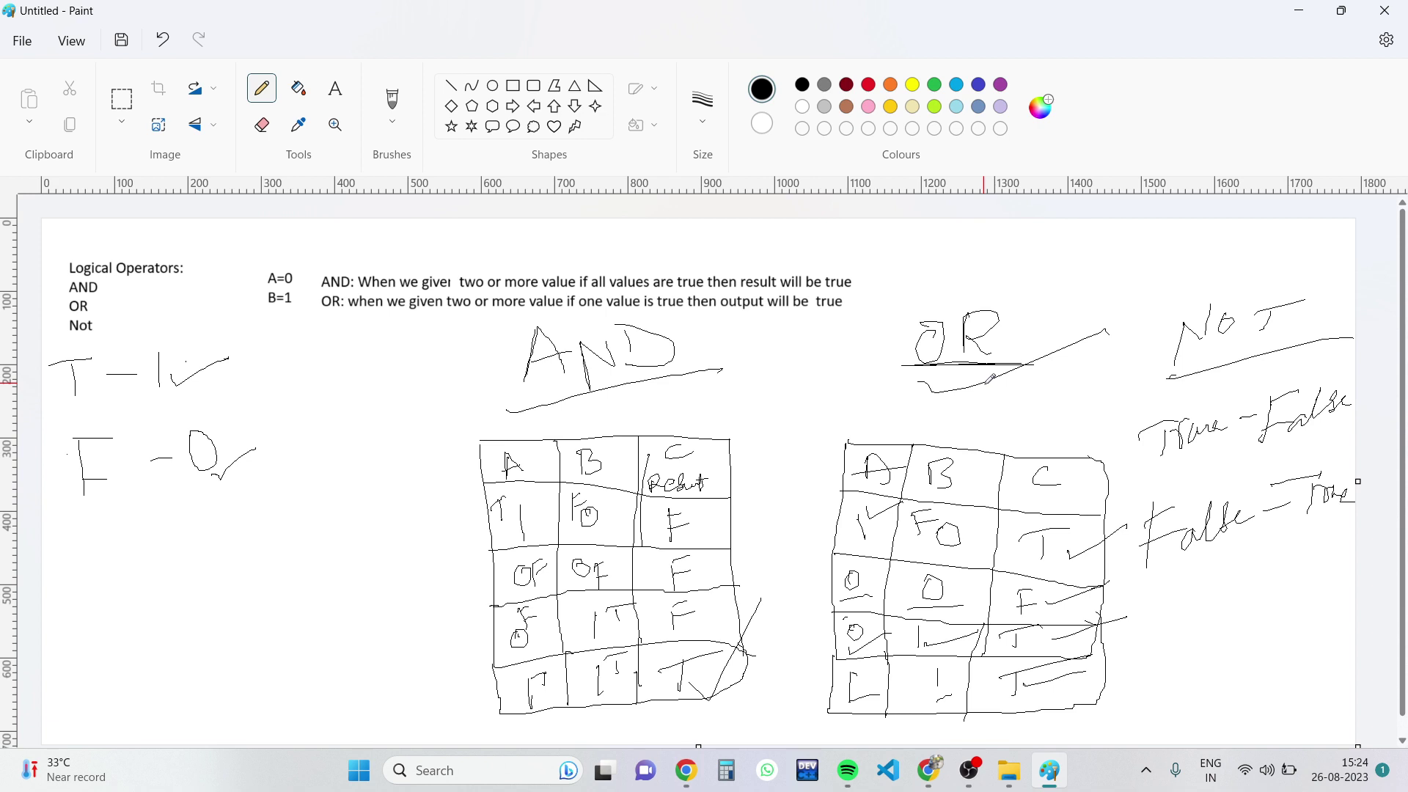
Hide the whiteboard and enter the poll question 'clear about logical operators'.
click(1296, 9)
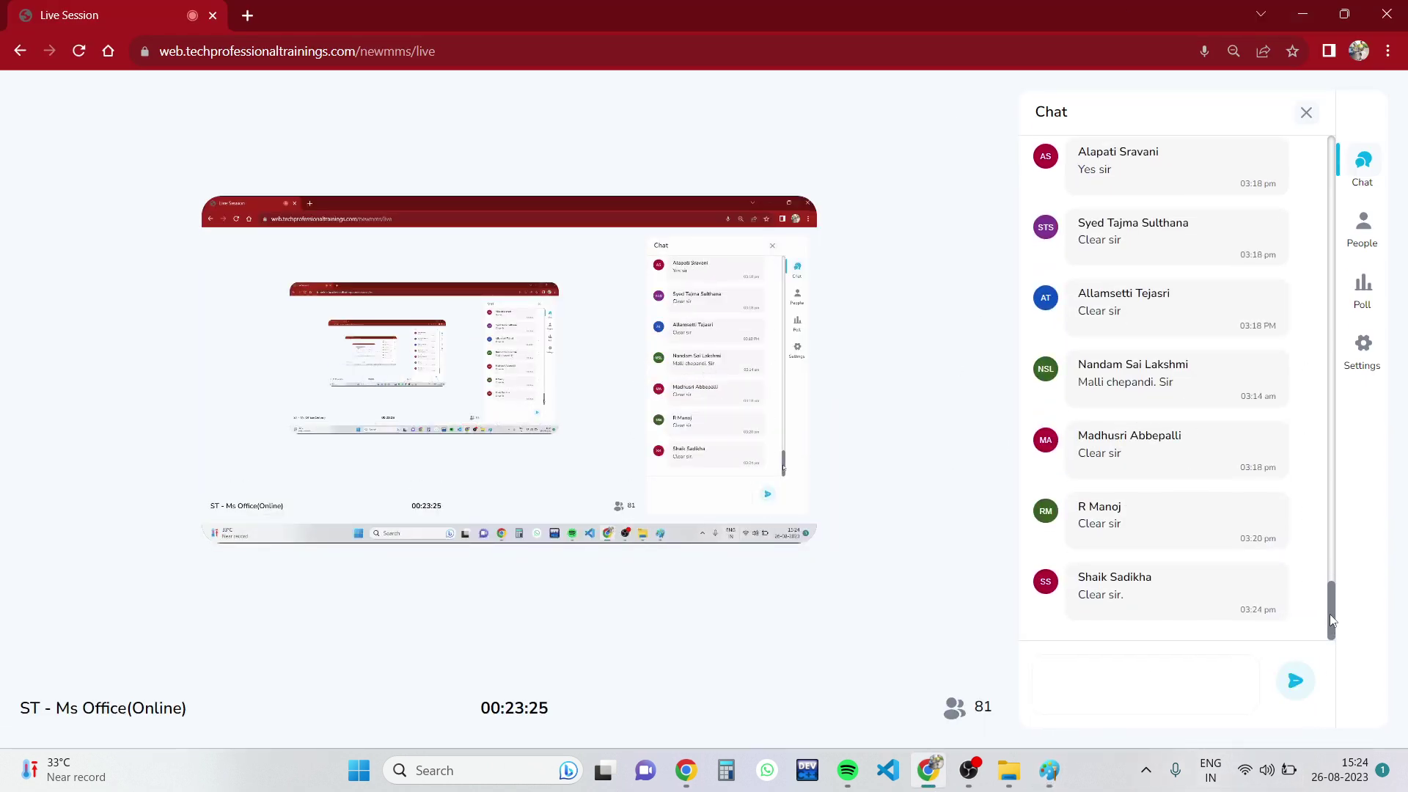
click(1363, 292)
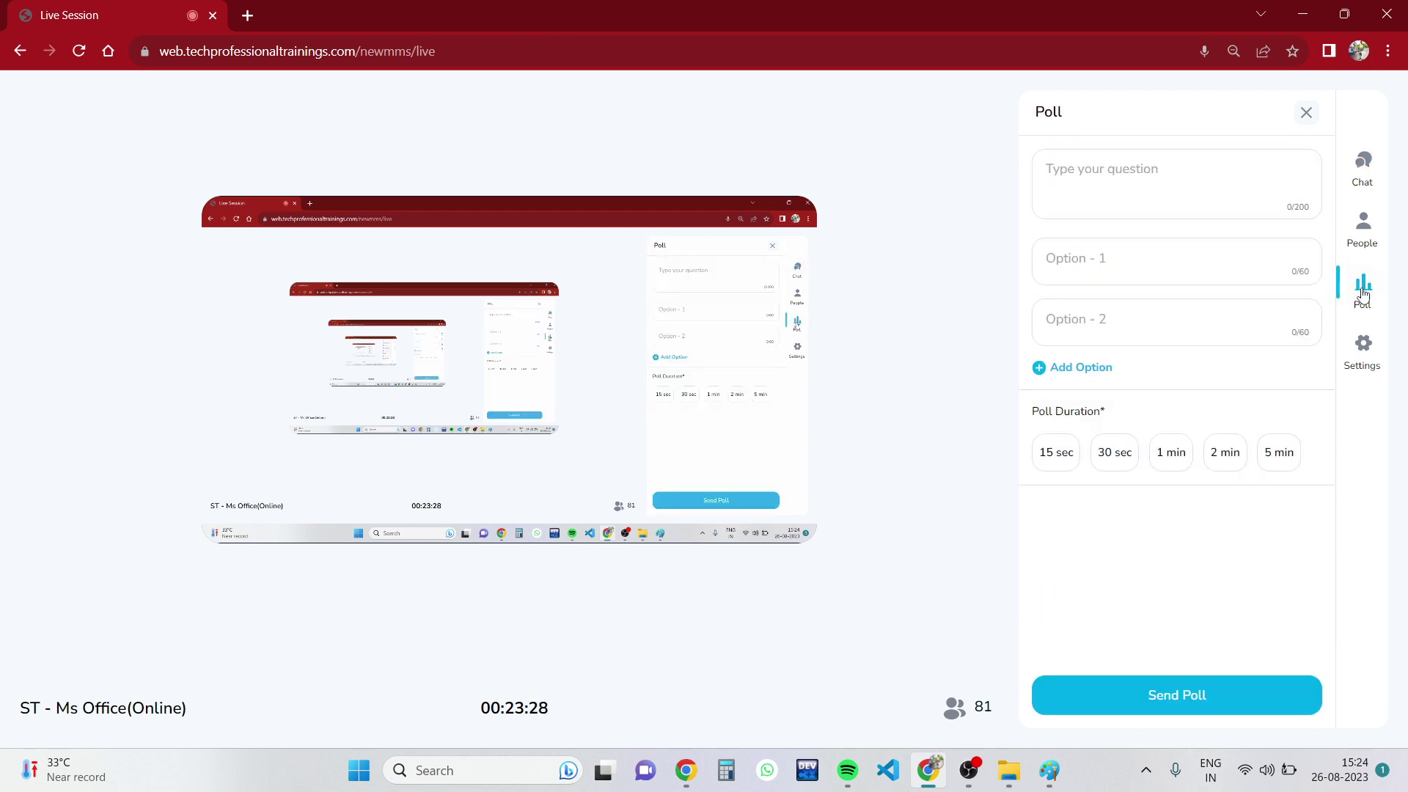
click(1074, 169)
text(clea)
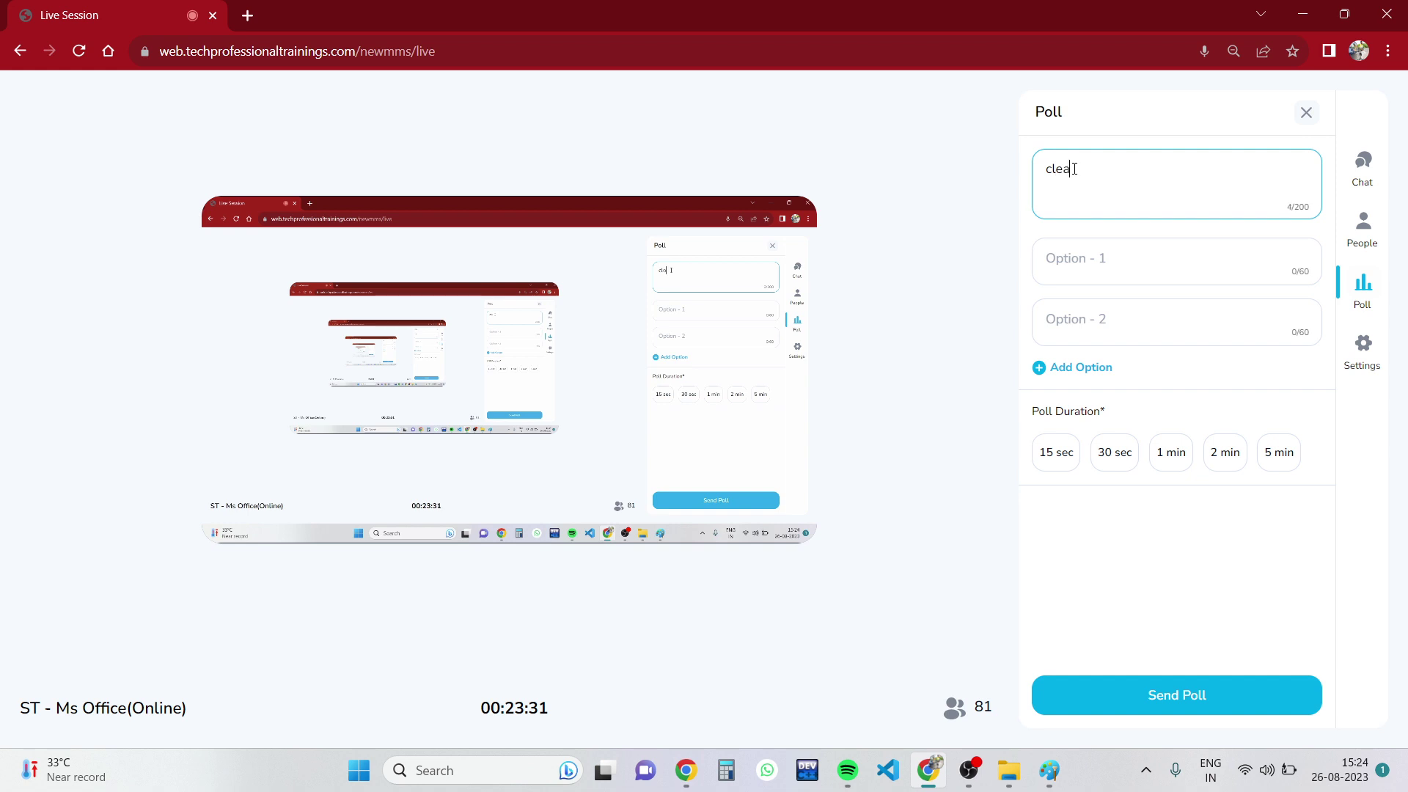
text(r about )
text(log)
text(iv)
key(BackSpace)
text(cal )
text(operat)
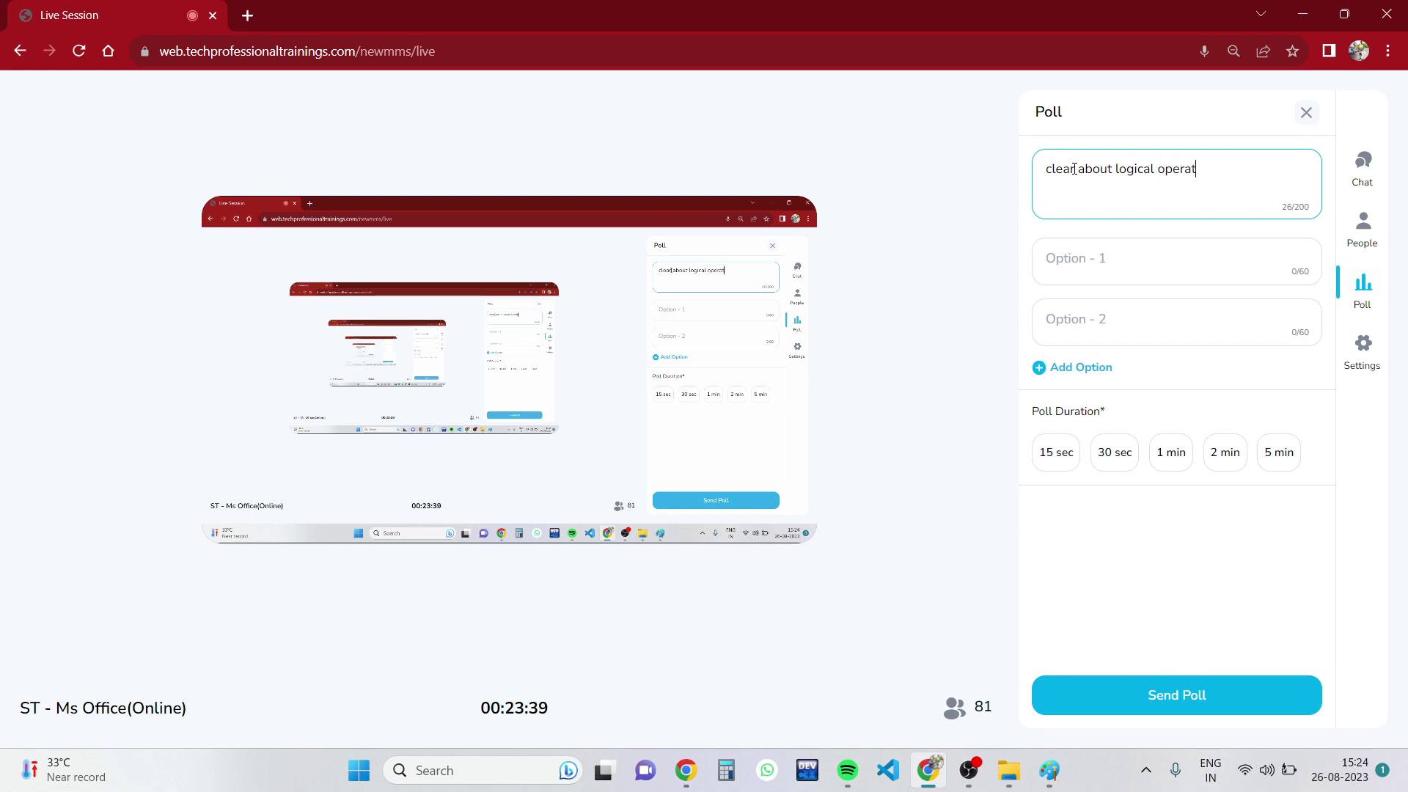
text(ors)
Add poll options 'yes' and 'noi' and set the poll duration to 2 min.
click(1093, 277)
text(yes)
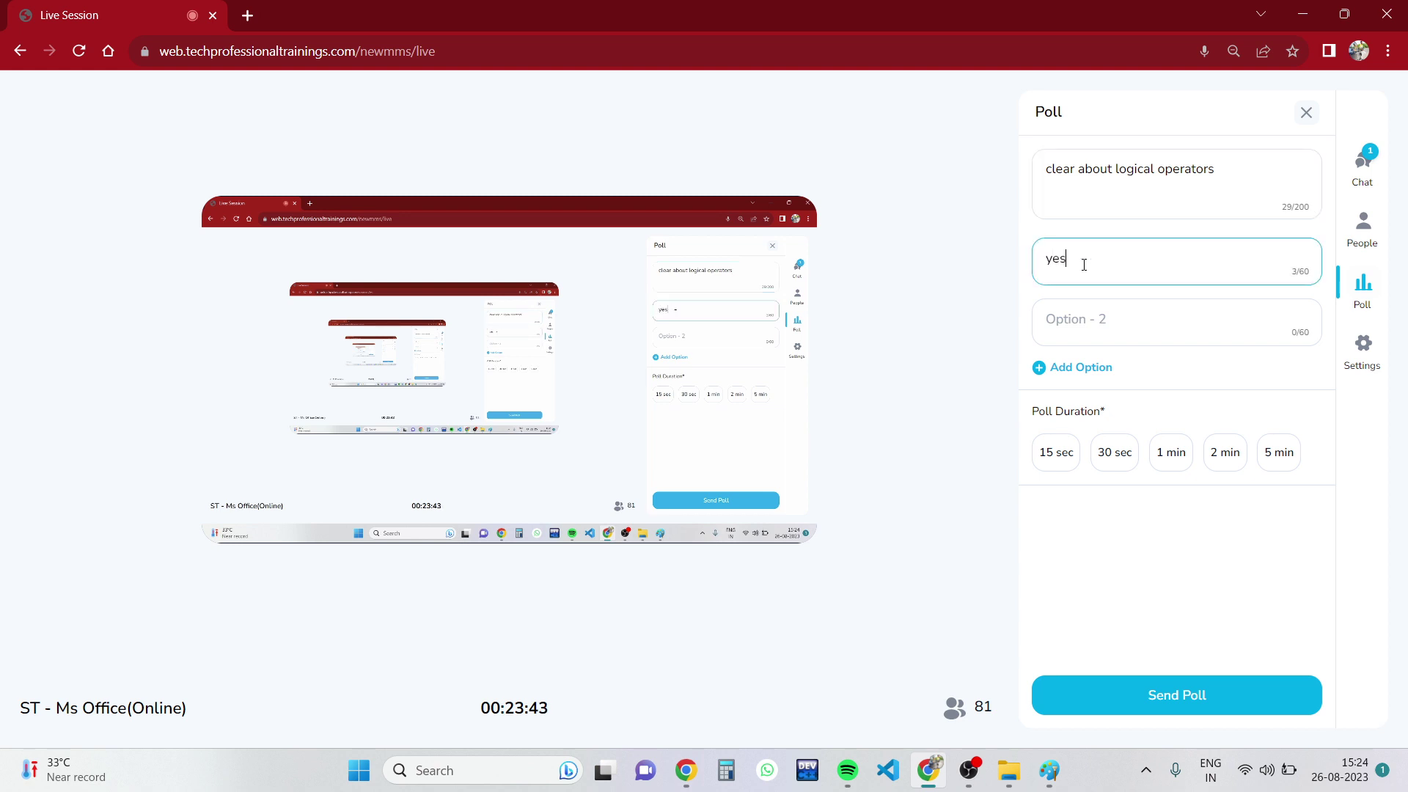
click(1083, 324)
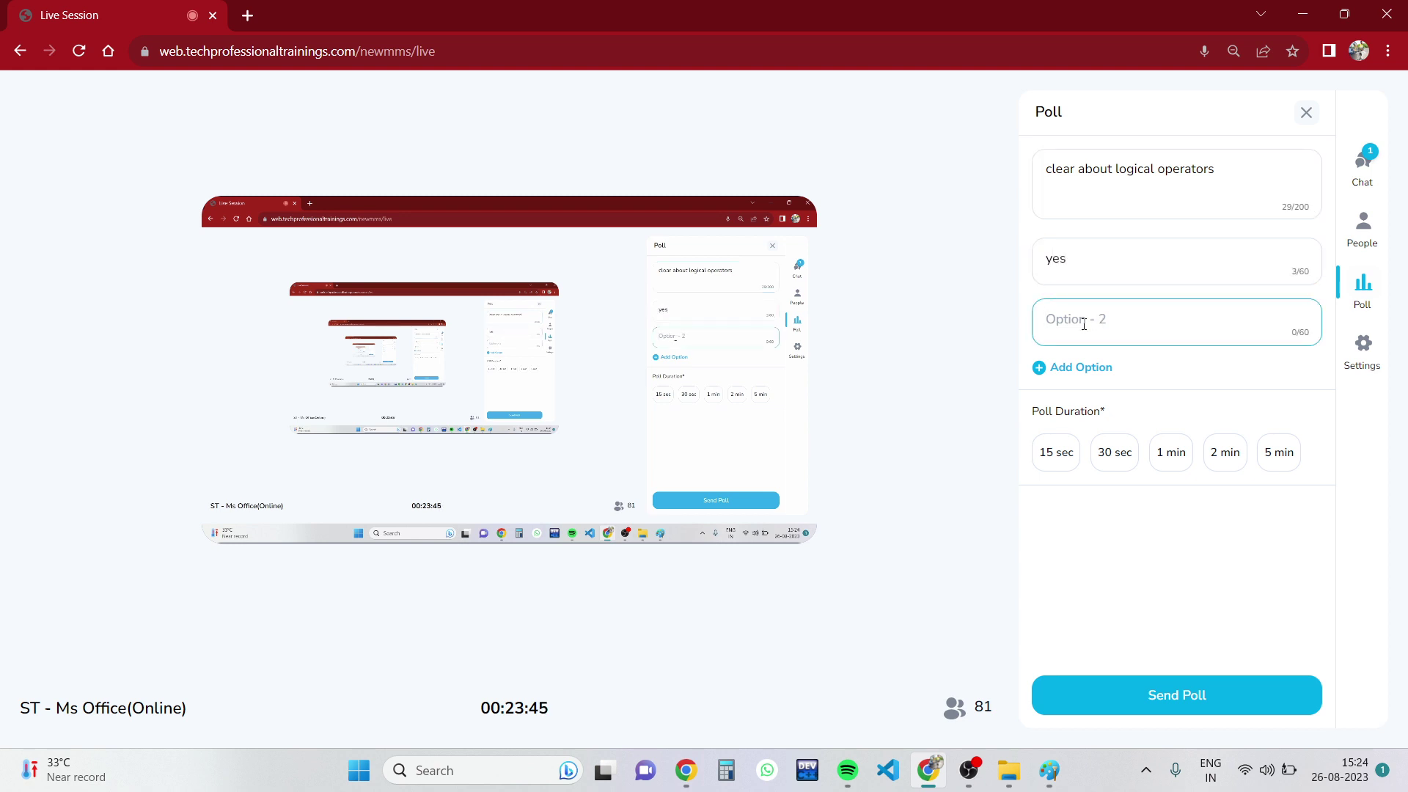
text(noi)
click(1214, 467)
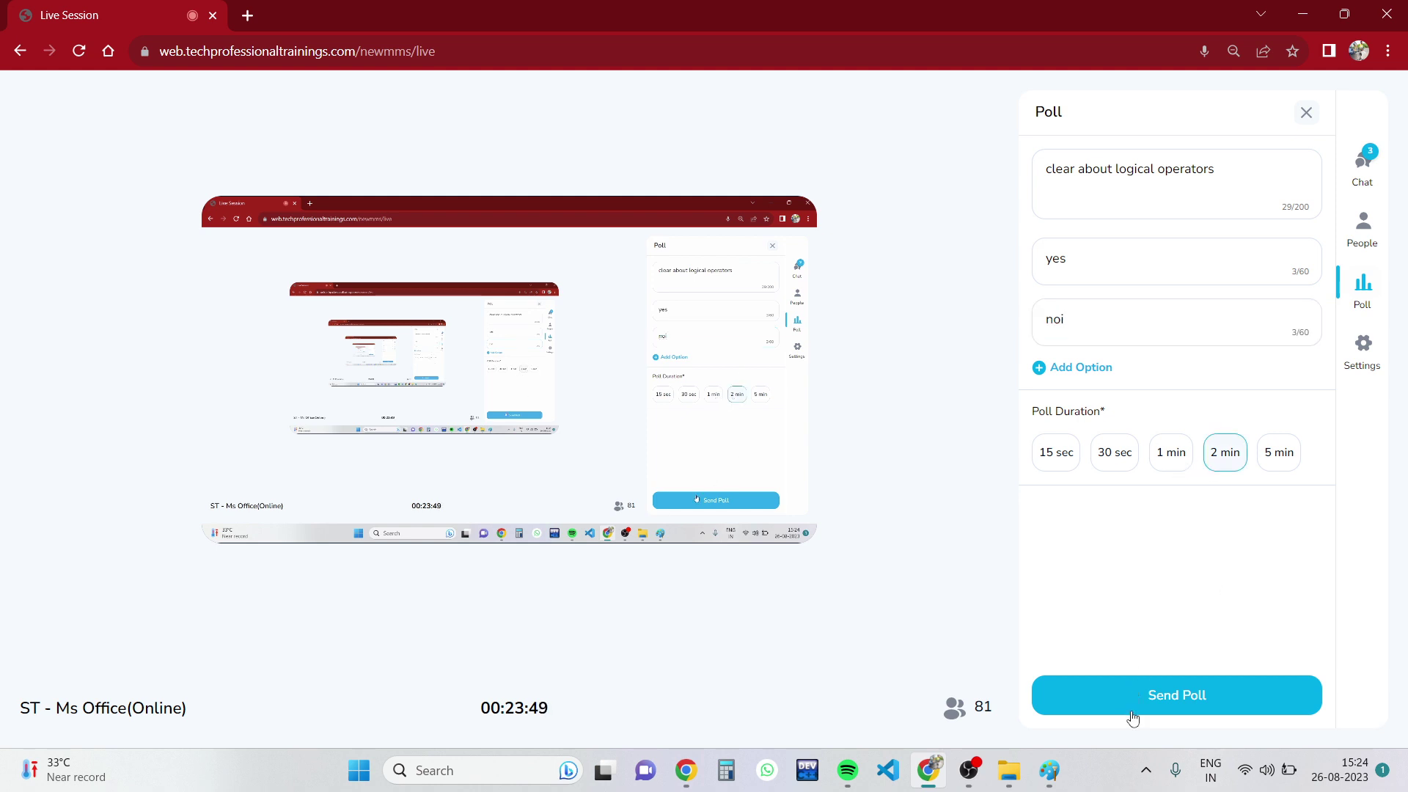
Send the logical-operators poll and follow the votes up to 28 yes and 1 noi.
click(1173, 700)
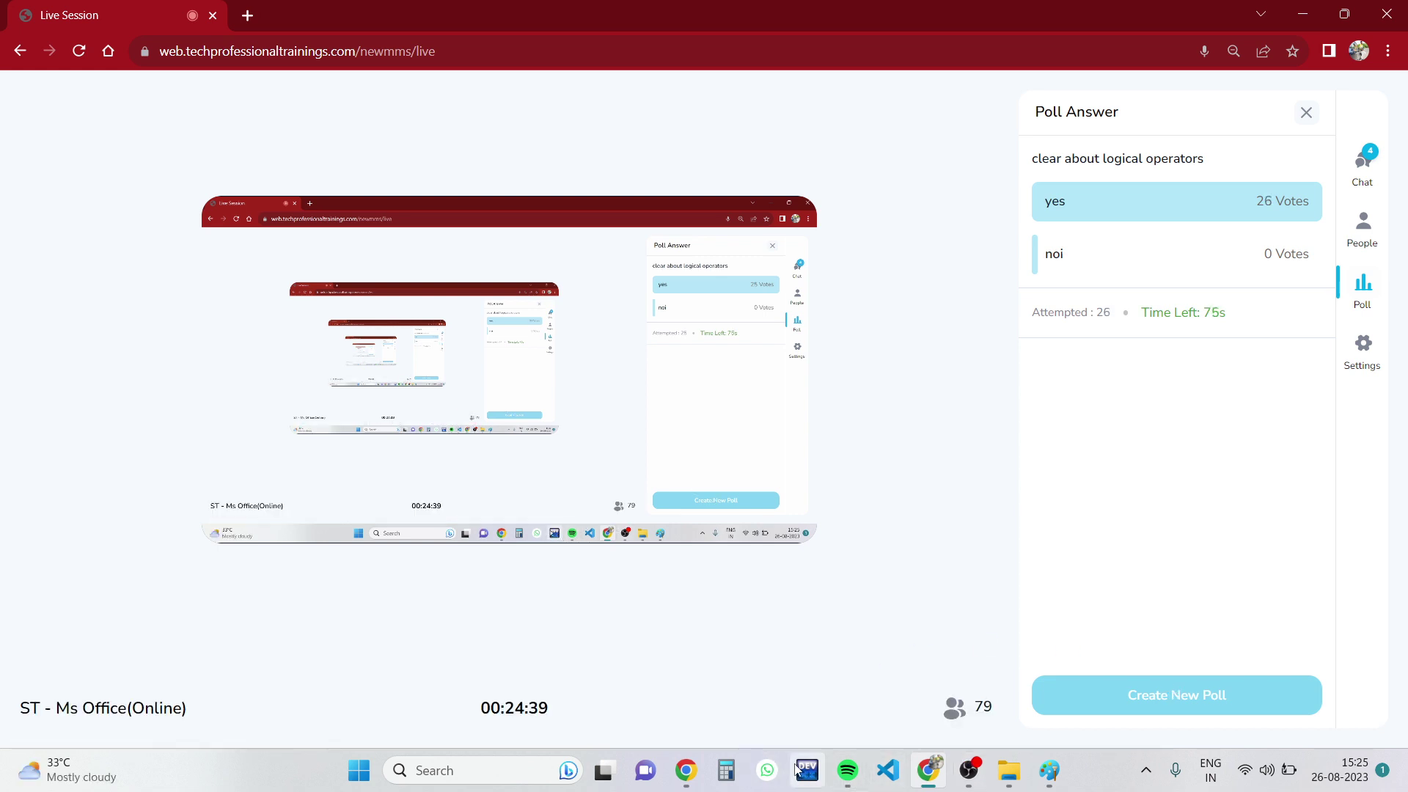
click(967, 770)
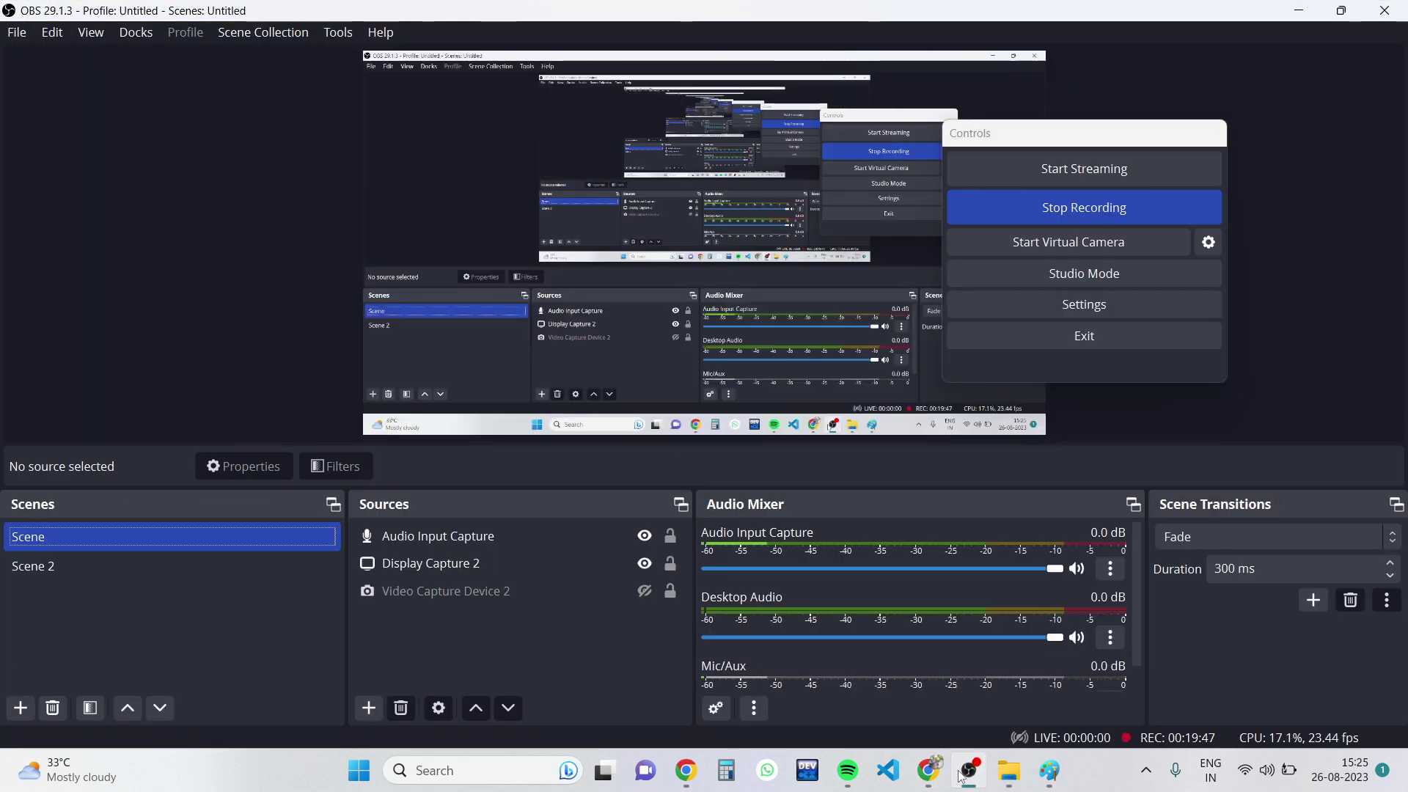
click(961, 773)
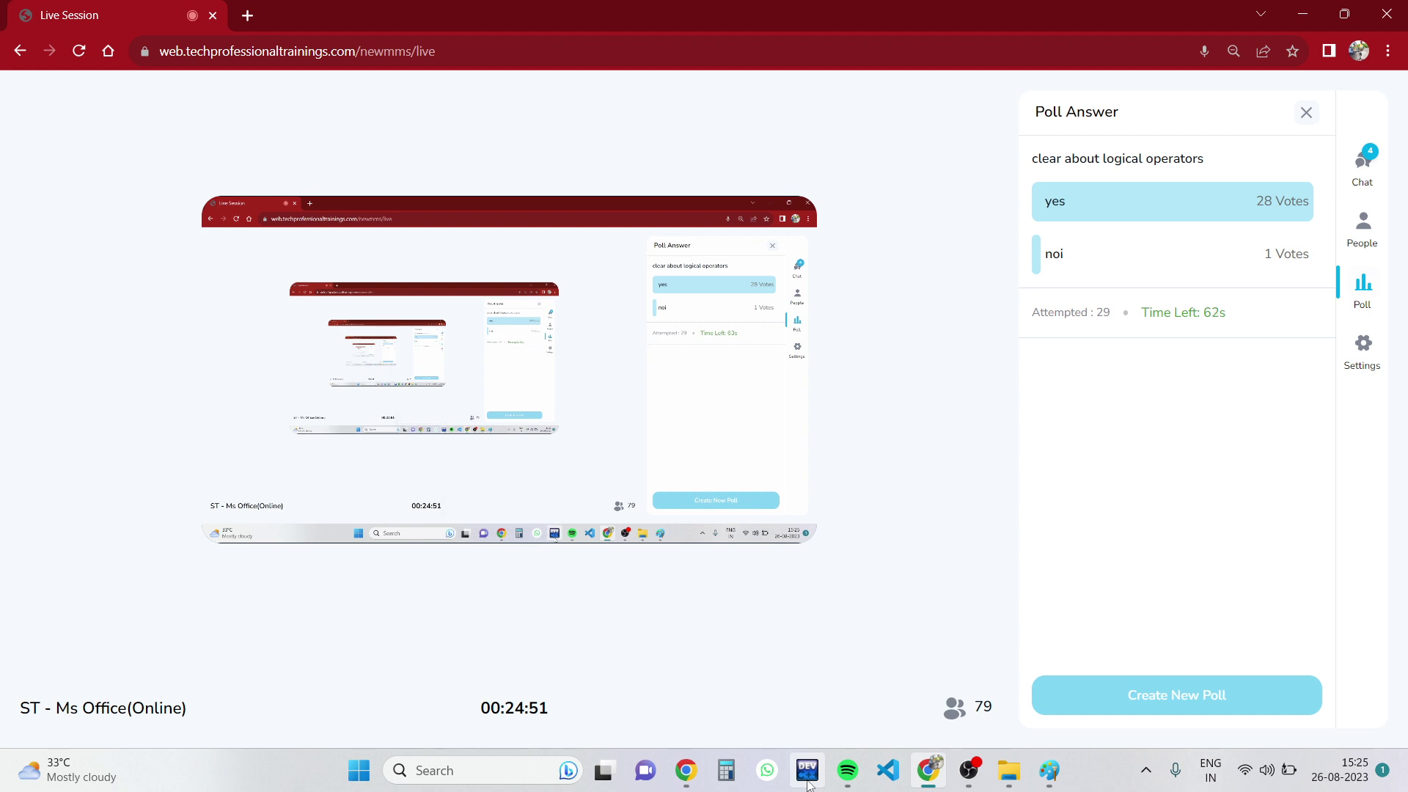
Show the desktop and open 'and or not.xlsx' with WPS Office.
key(super+d)
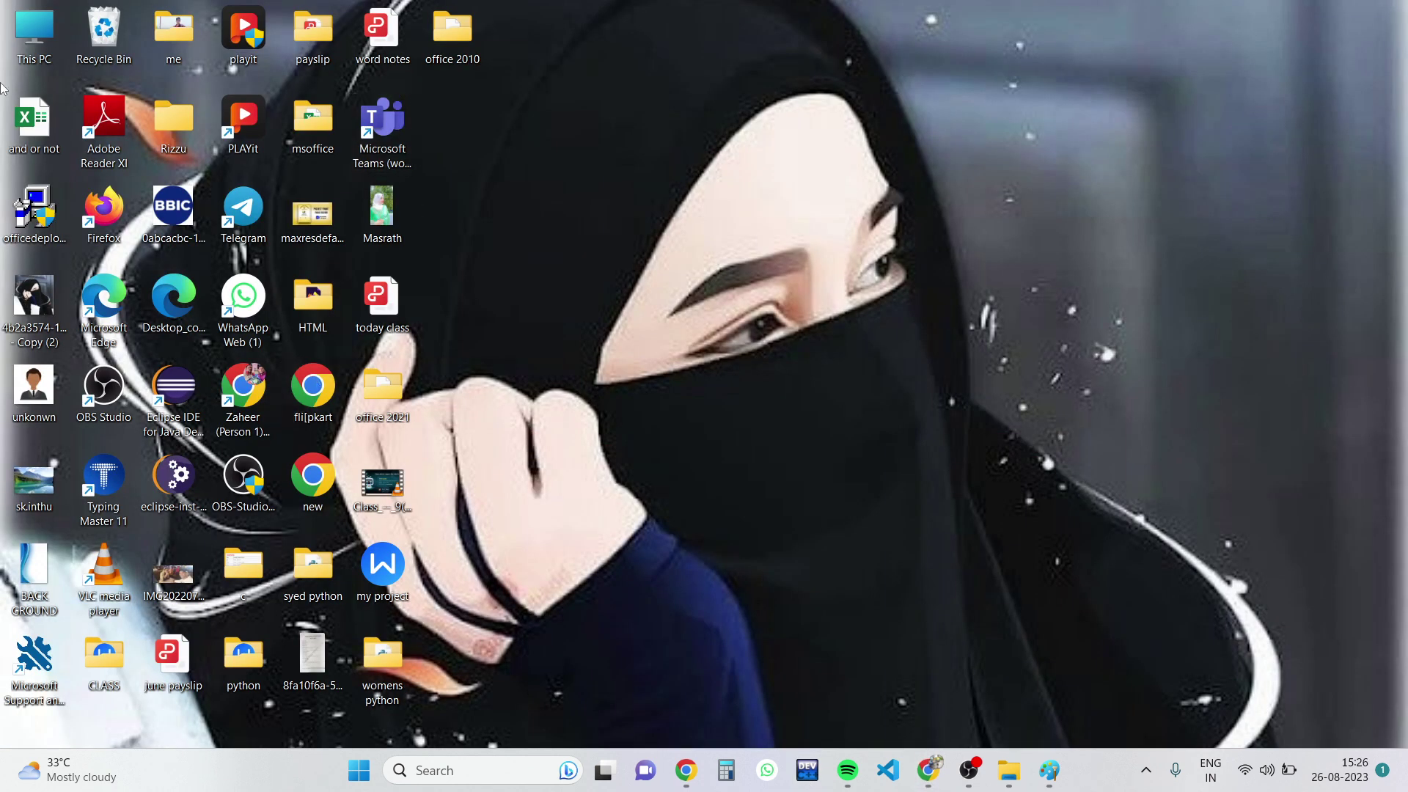
right_click(33, 126)
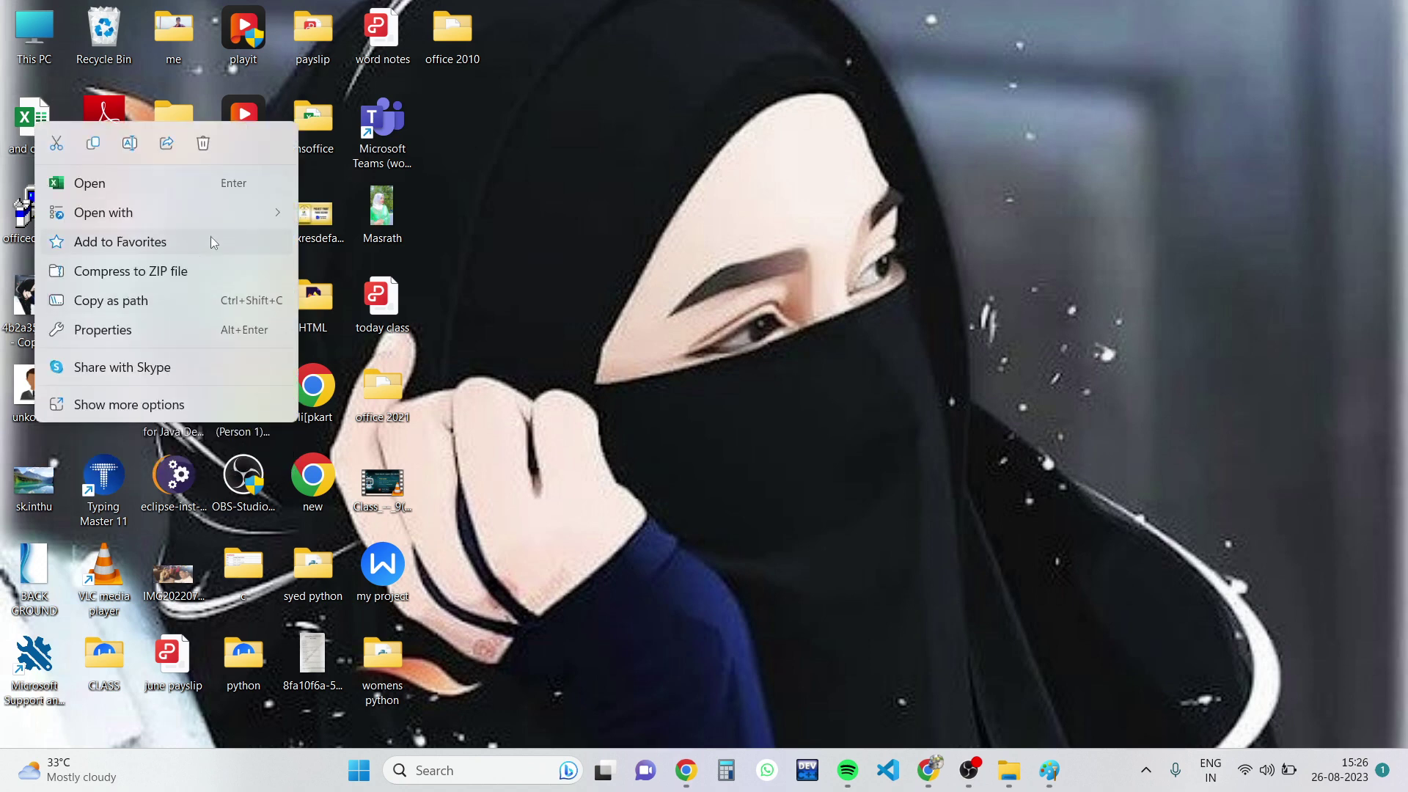
mouse_move(103, 213)
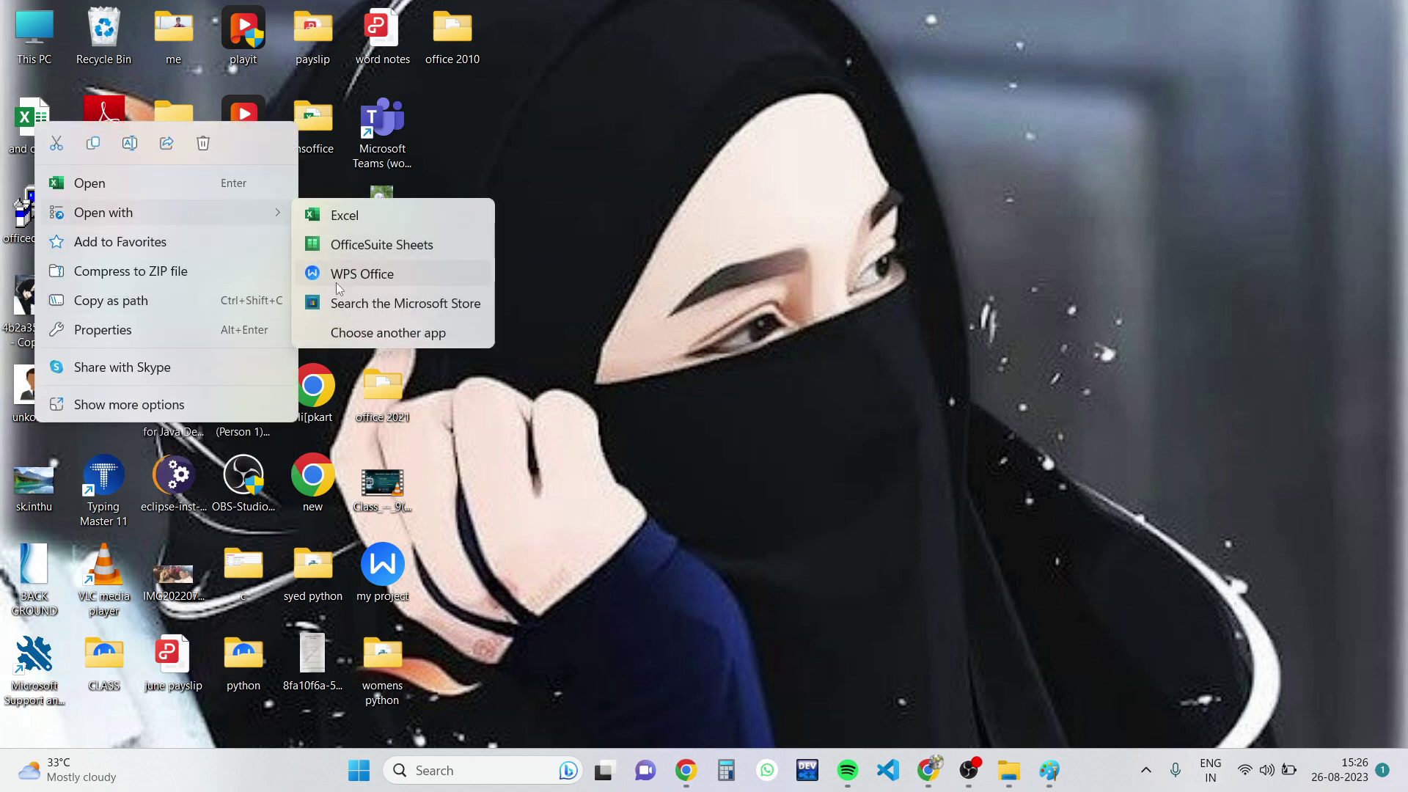
click(334, 276)
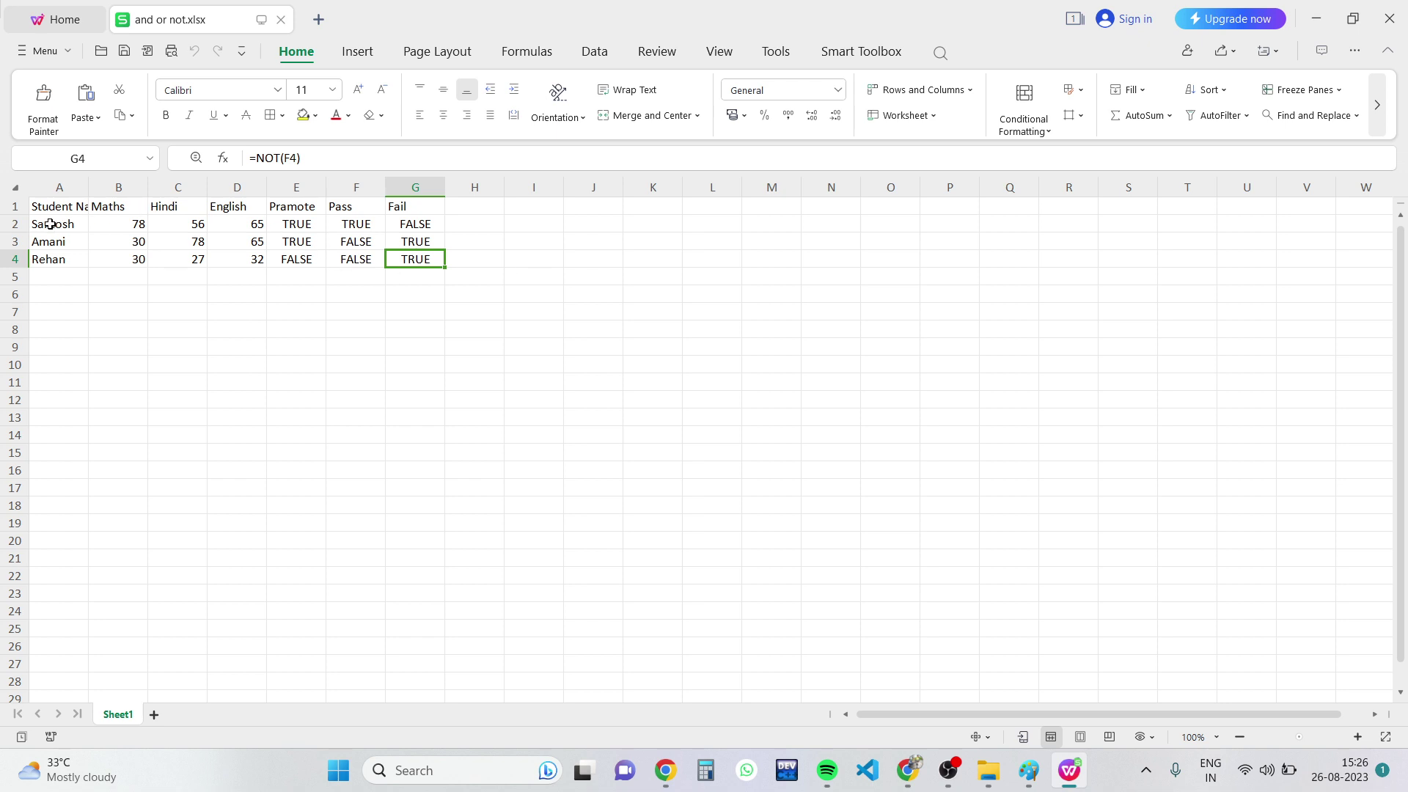
drag(60, 226, 57, 262)
click(114, 223)
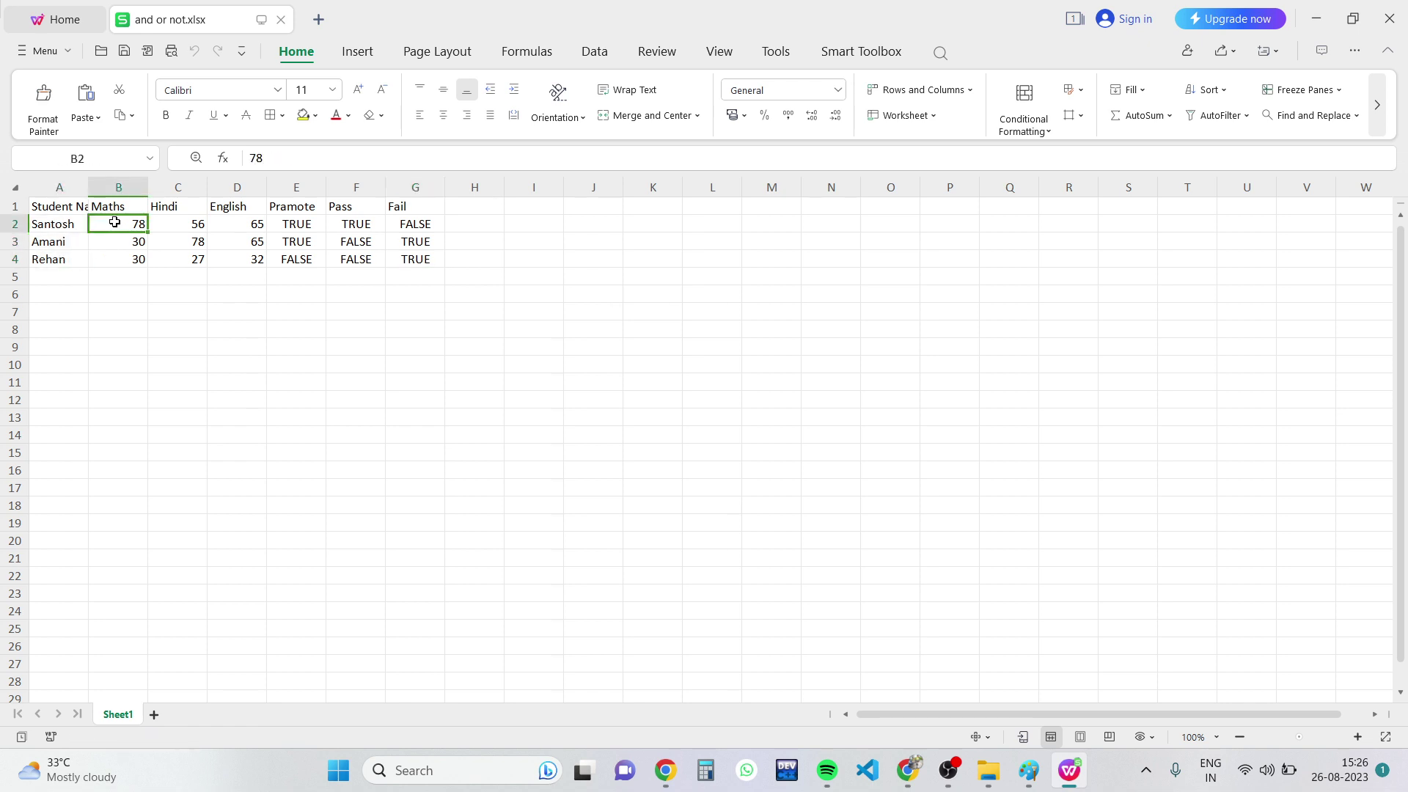
drag(114, 222, 245, 227)
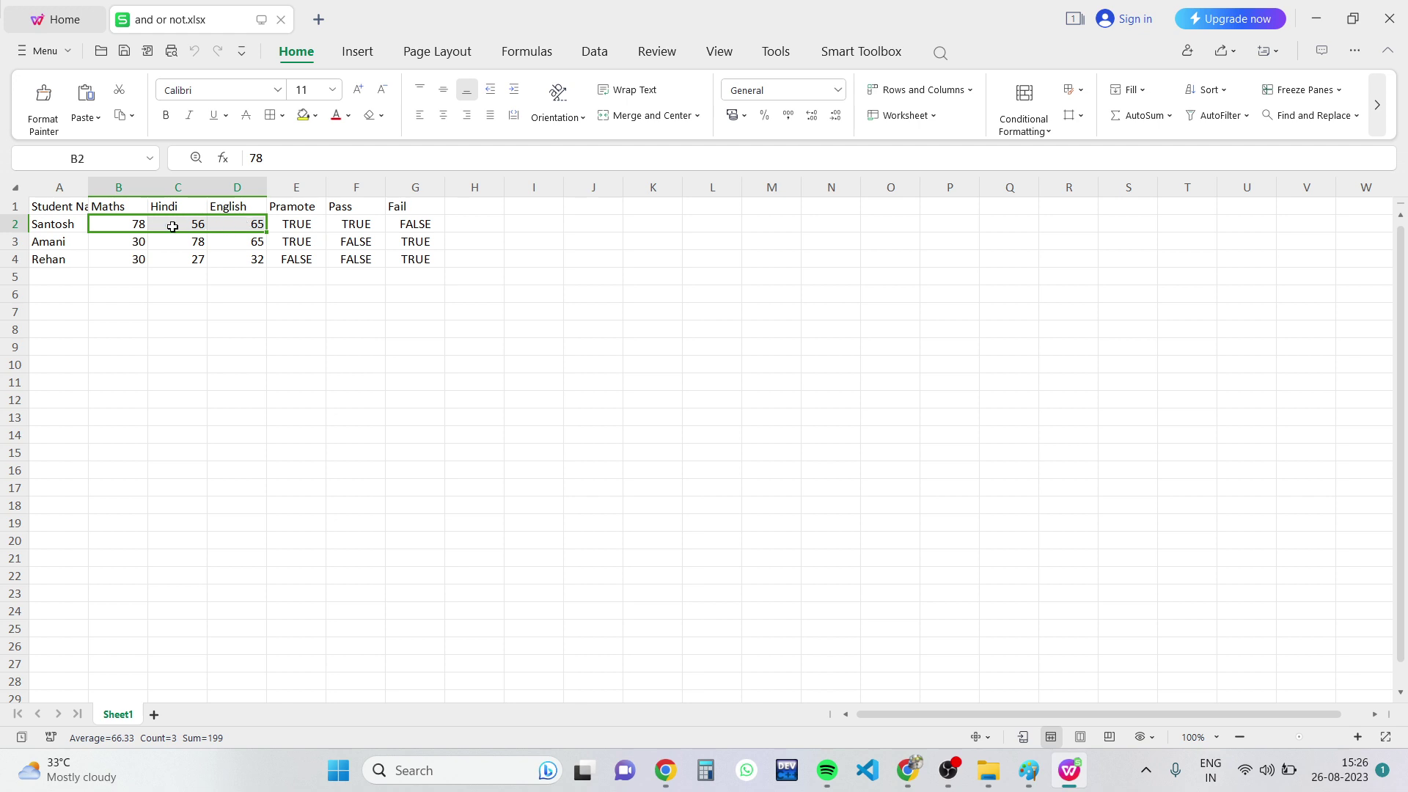
click(126, 227)
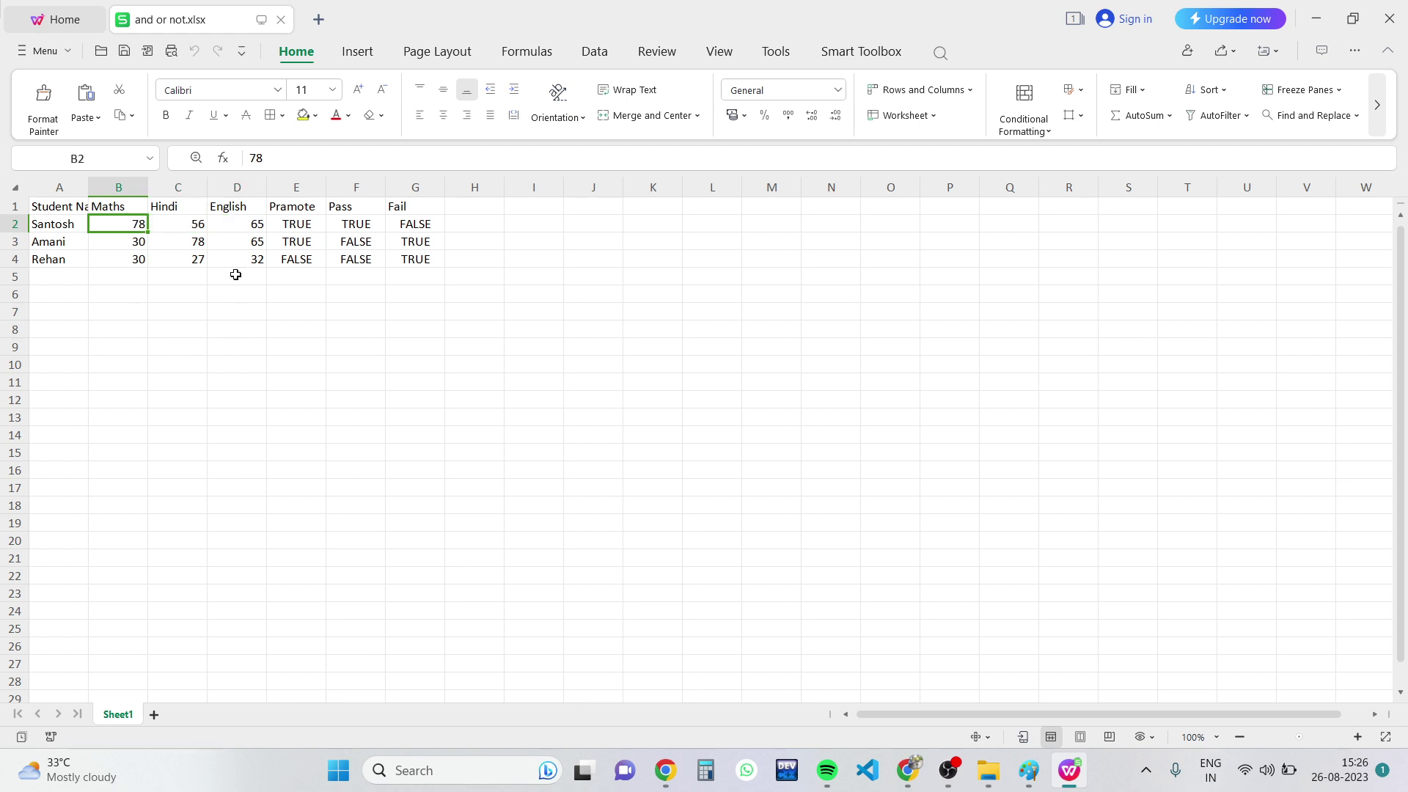
click(186, 226)
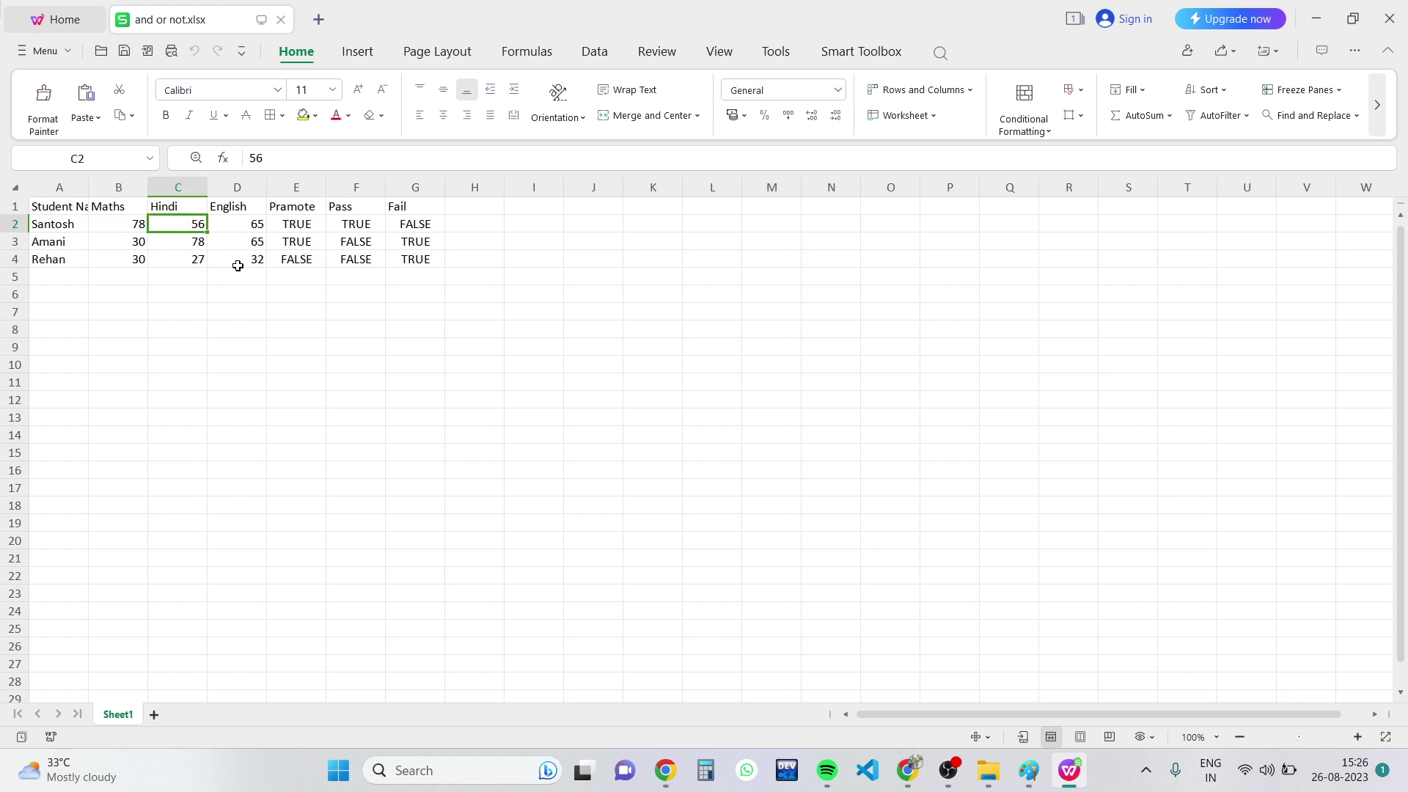
click(244, 221)
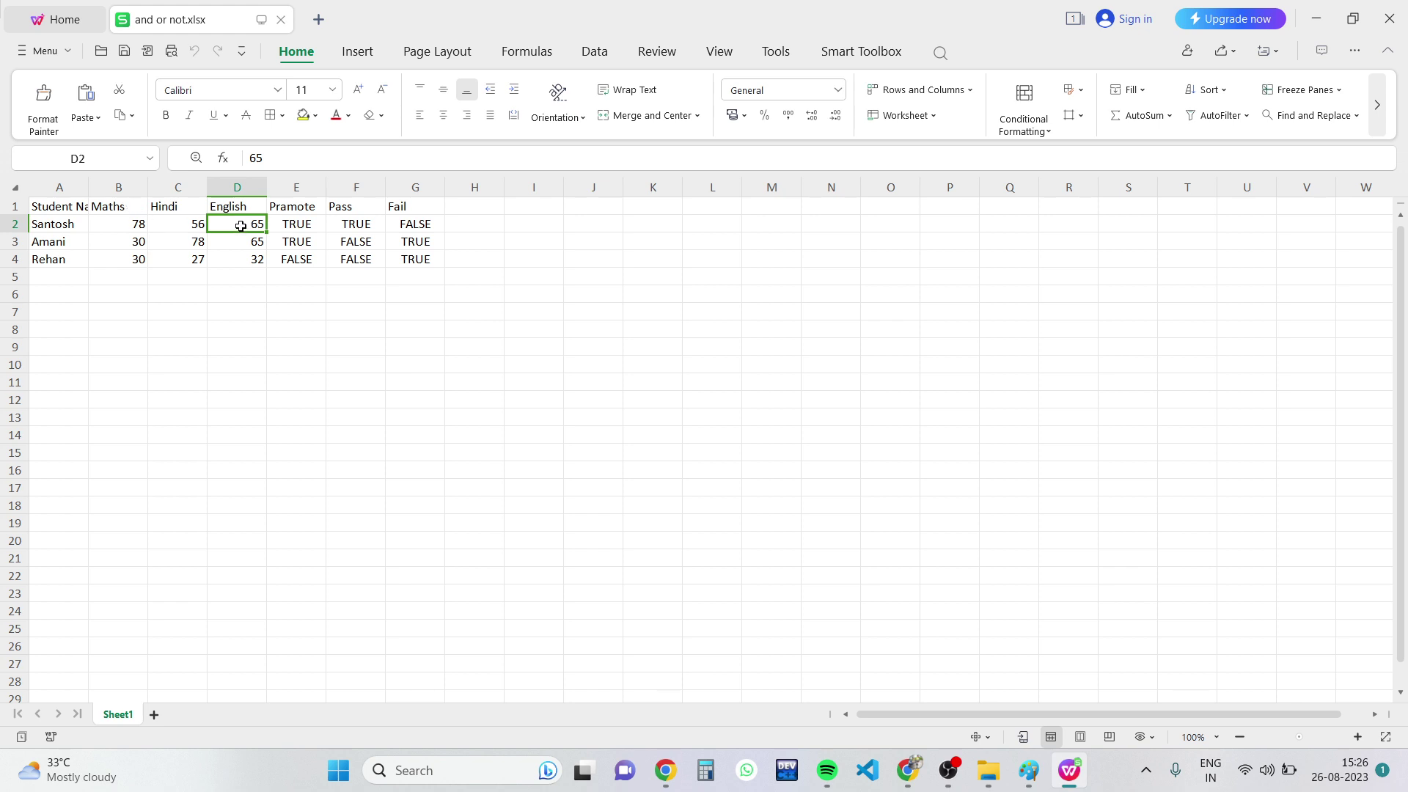
click(290, 224)
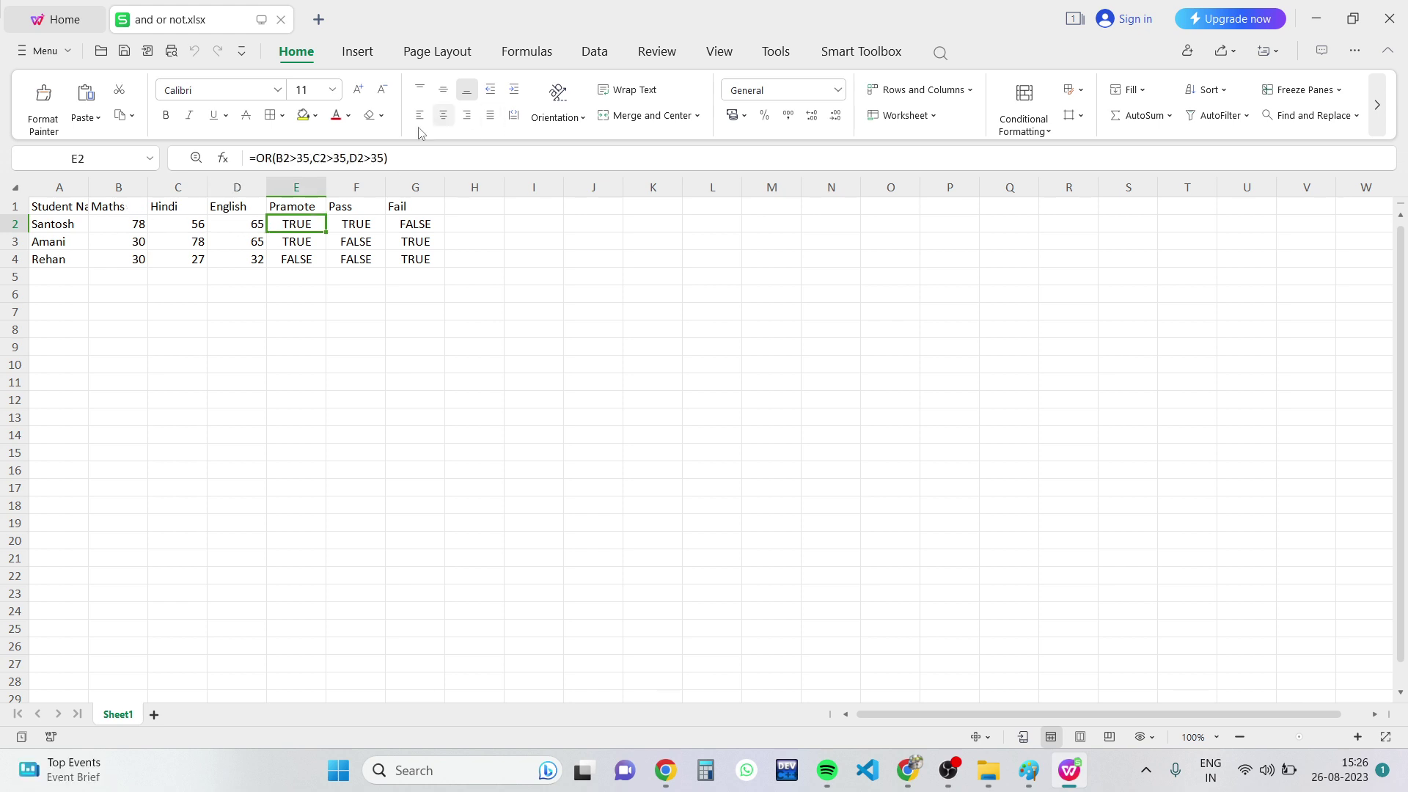
click(330, 157)
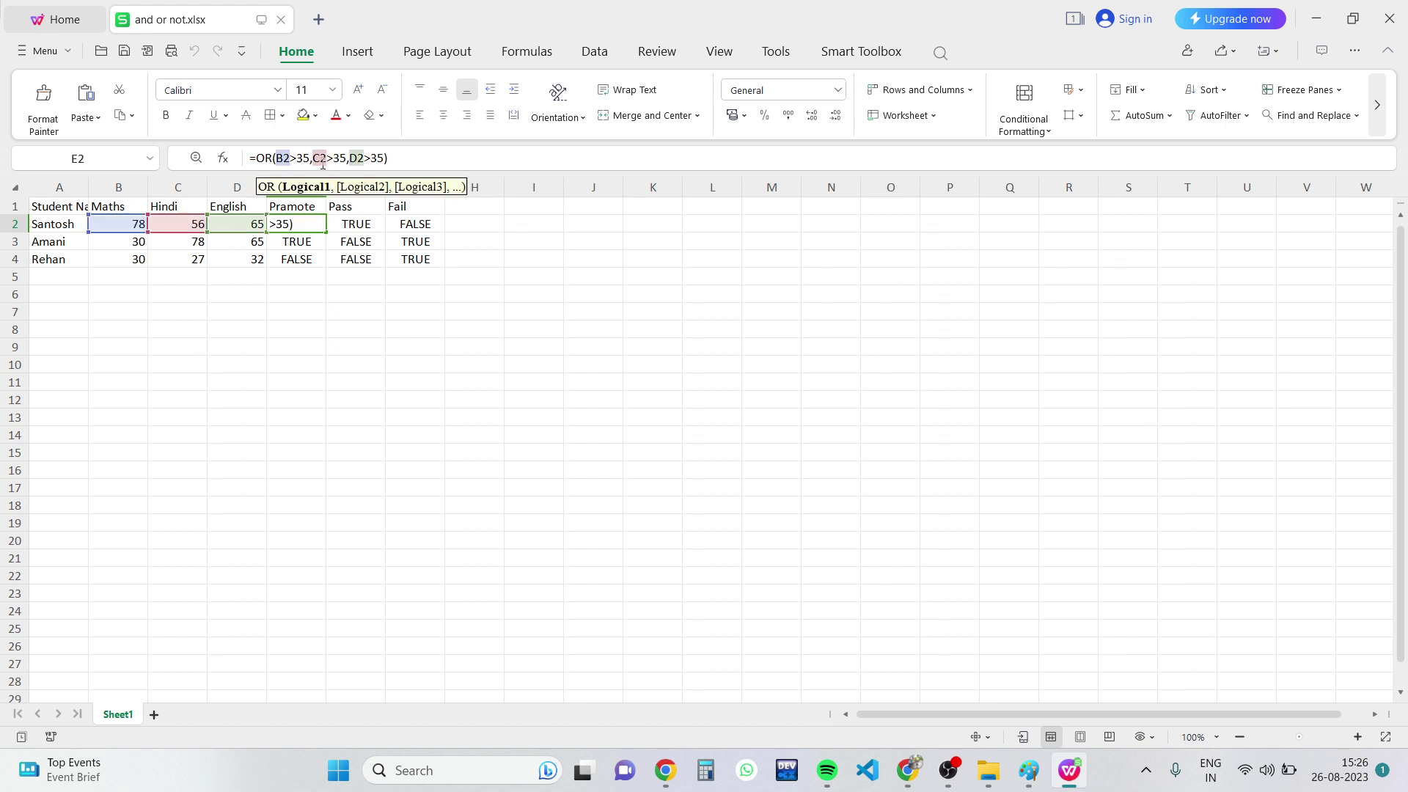
drag(389, 158, 235, 167)
key(ctrl+c)
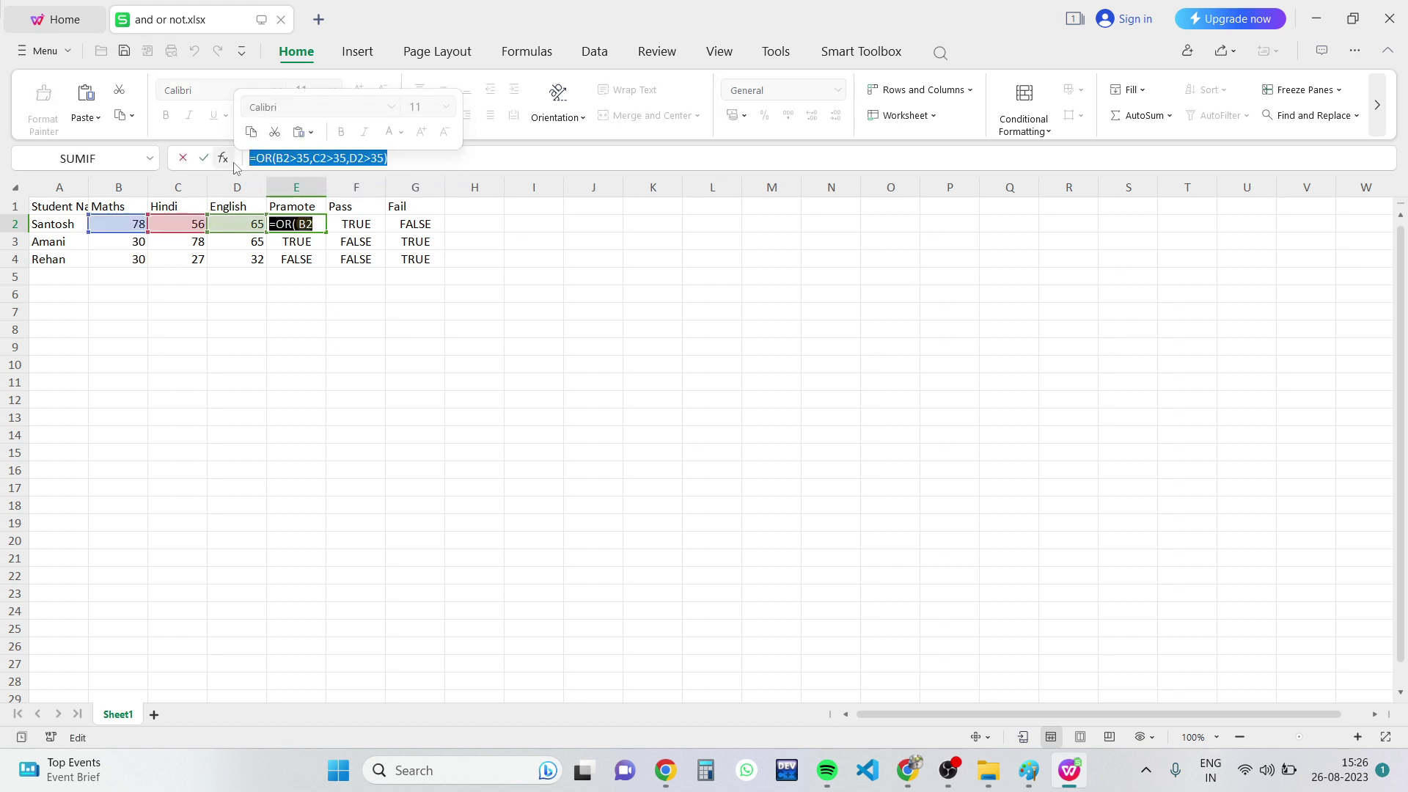
click(473, 253)
drag(283, 222, 417, 256)
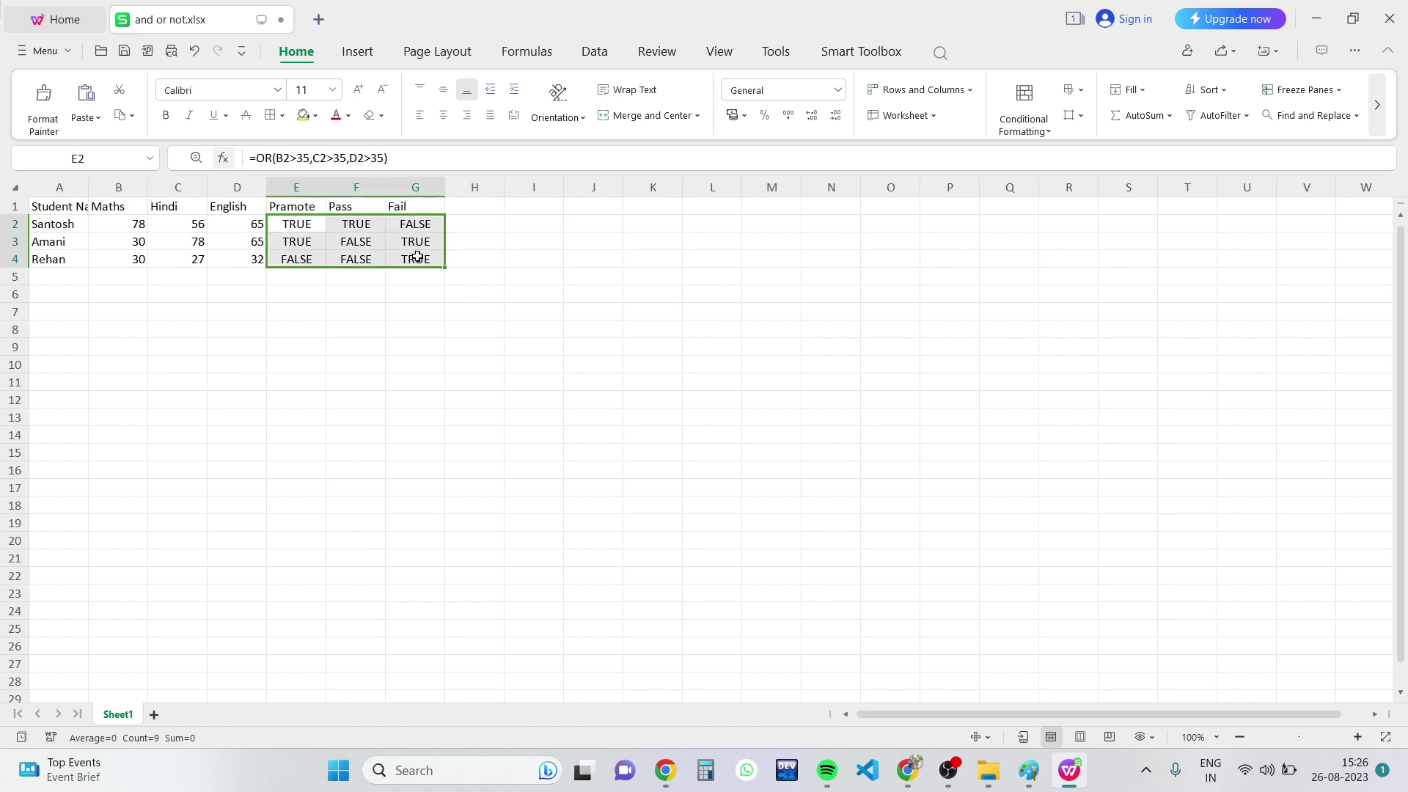
Delete the Pramote, Pass and Fail formulas in E2:G4, then select the empty cell E2.
key(Delete)
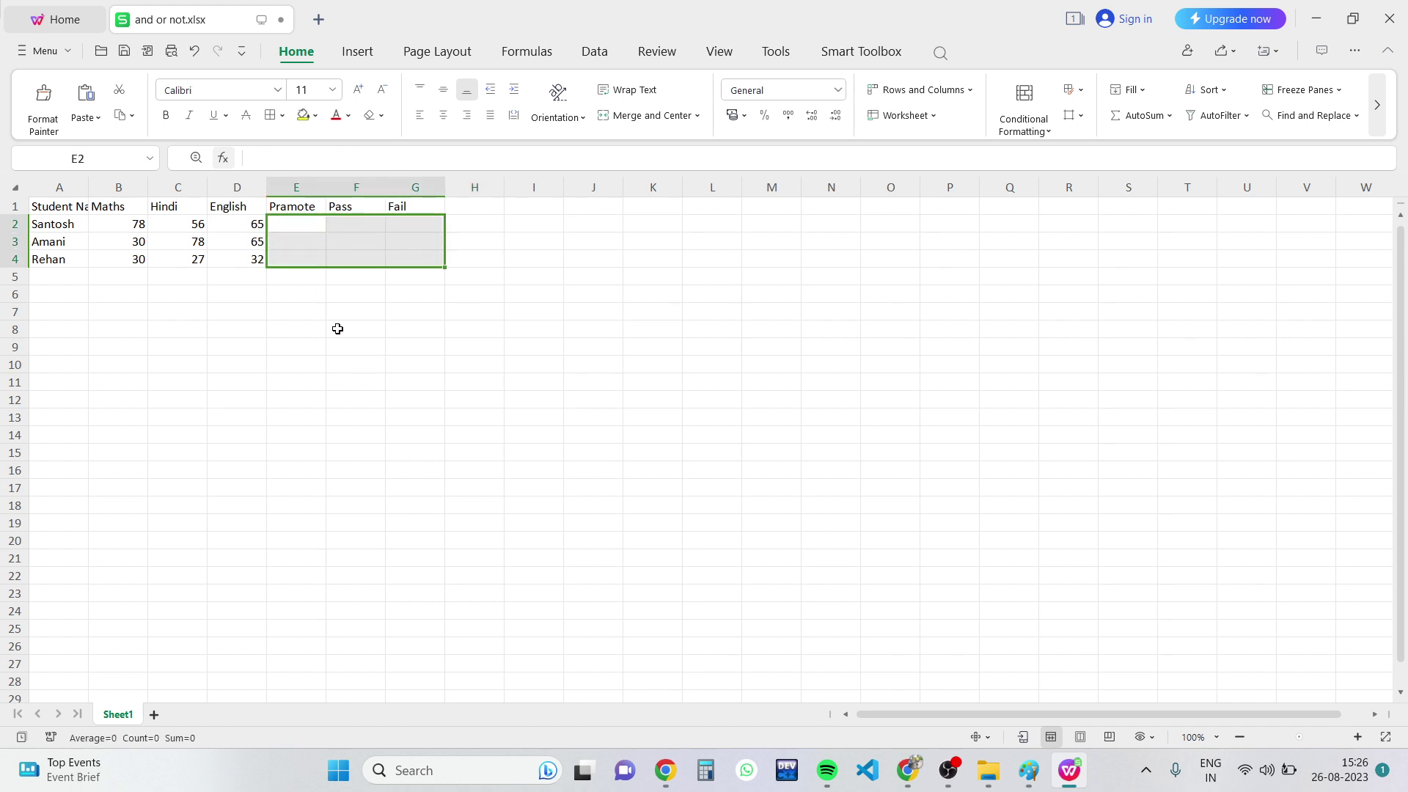
drag(336, 327, 195, 327)
click(148, 330)
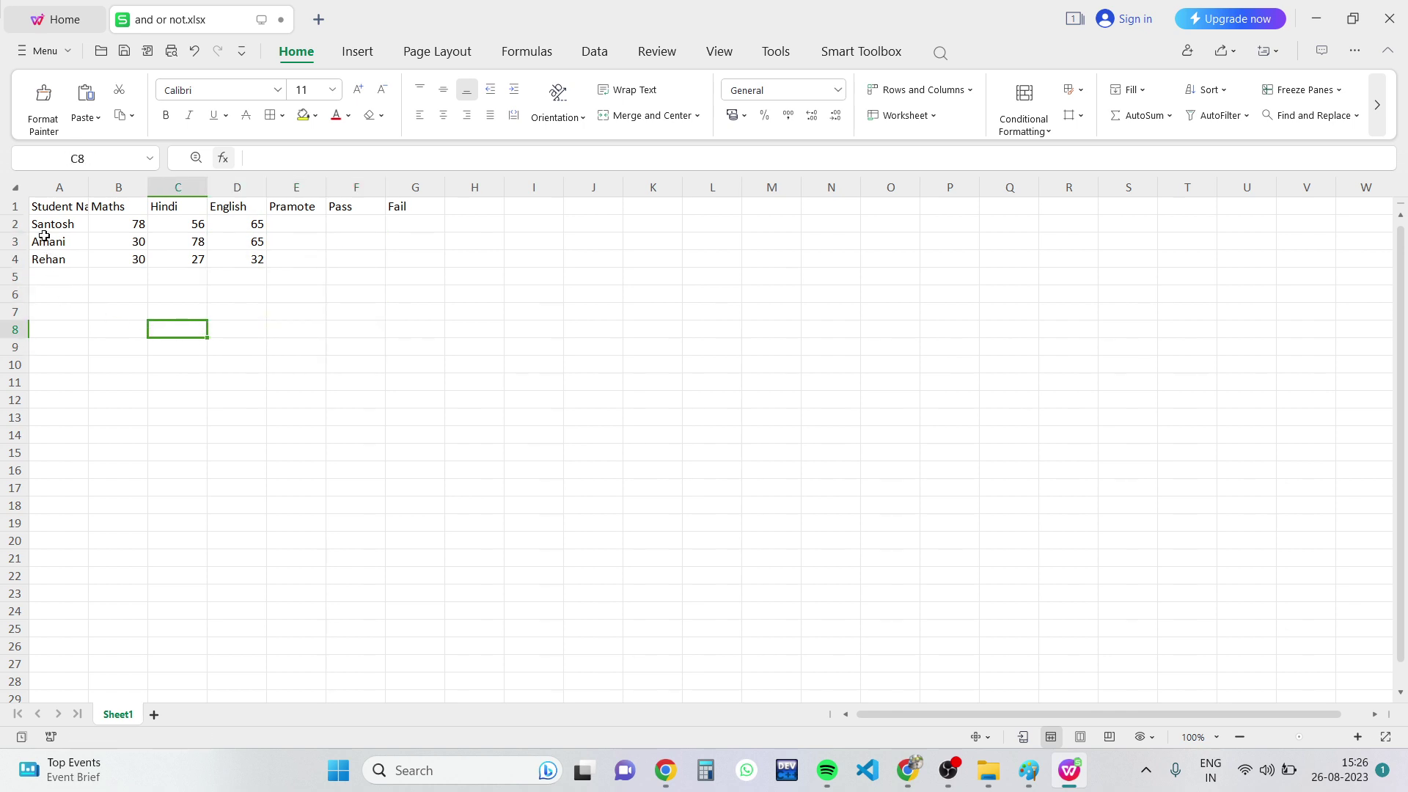
mouse_move(35, 209)
mouse_down()
mouse_move(208, 258)
mouse_move(415, 263)
mouse_up()
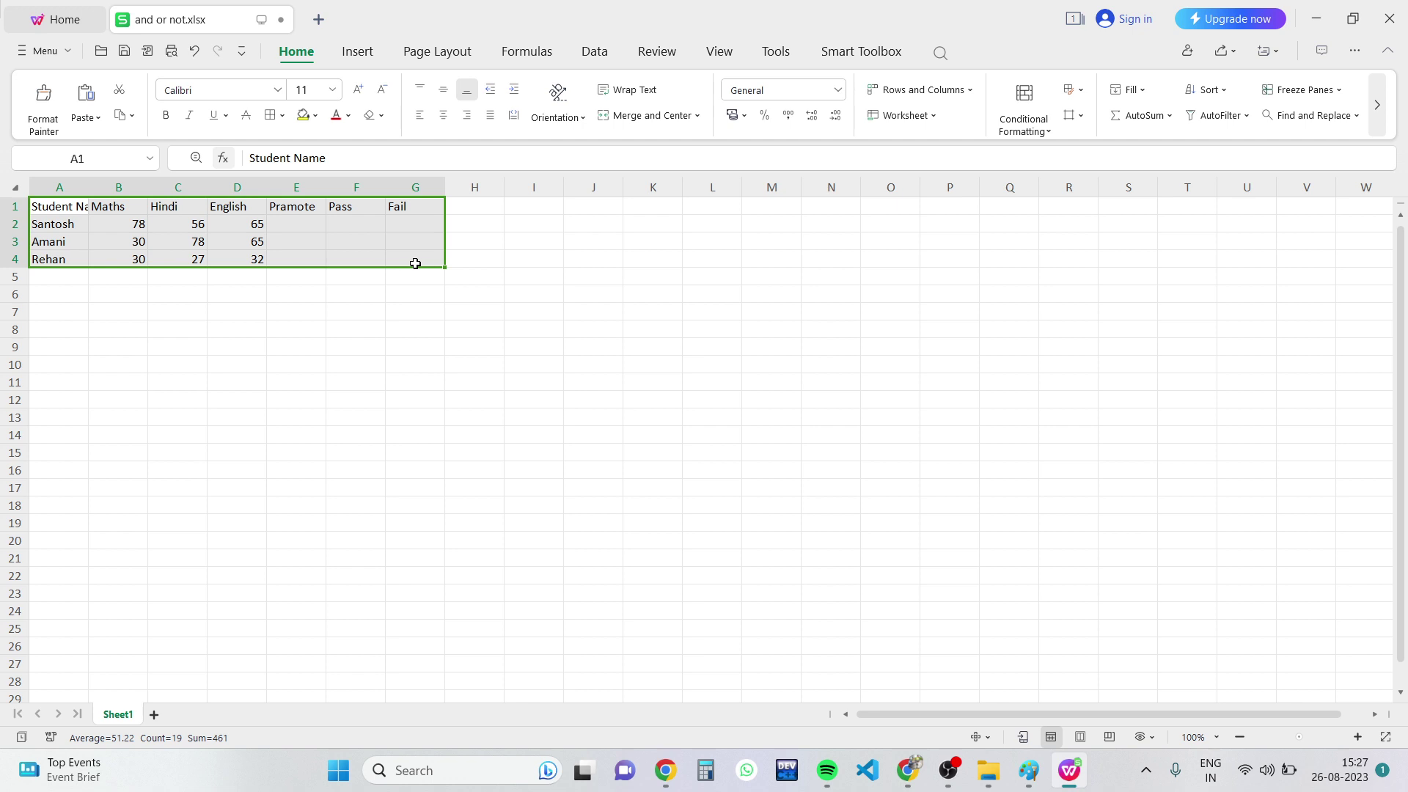
click(484, 259)
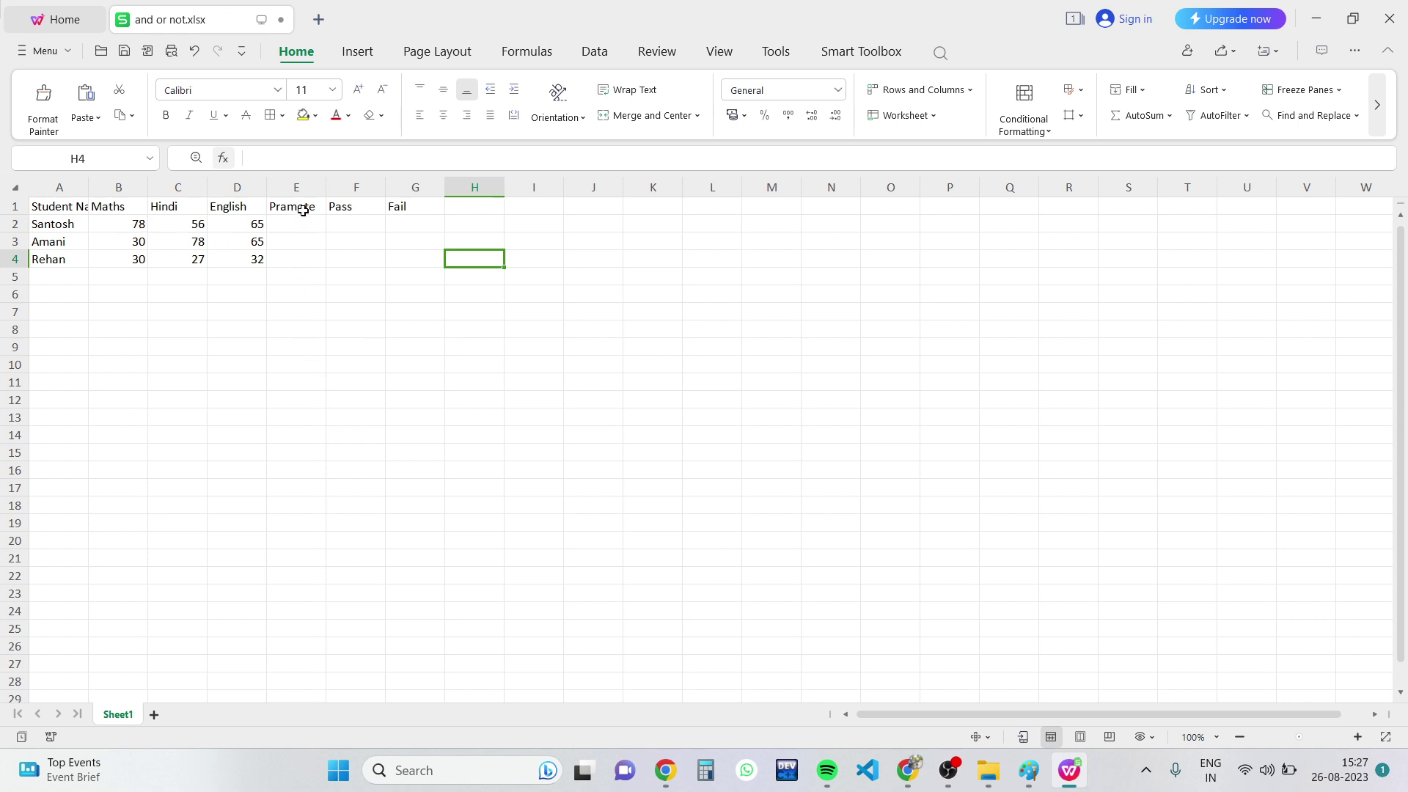
click(287, 226)
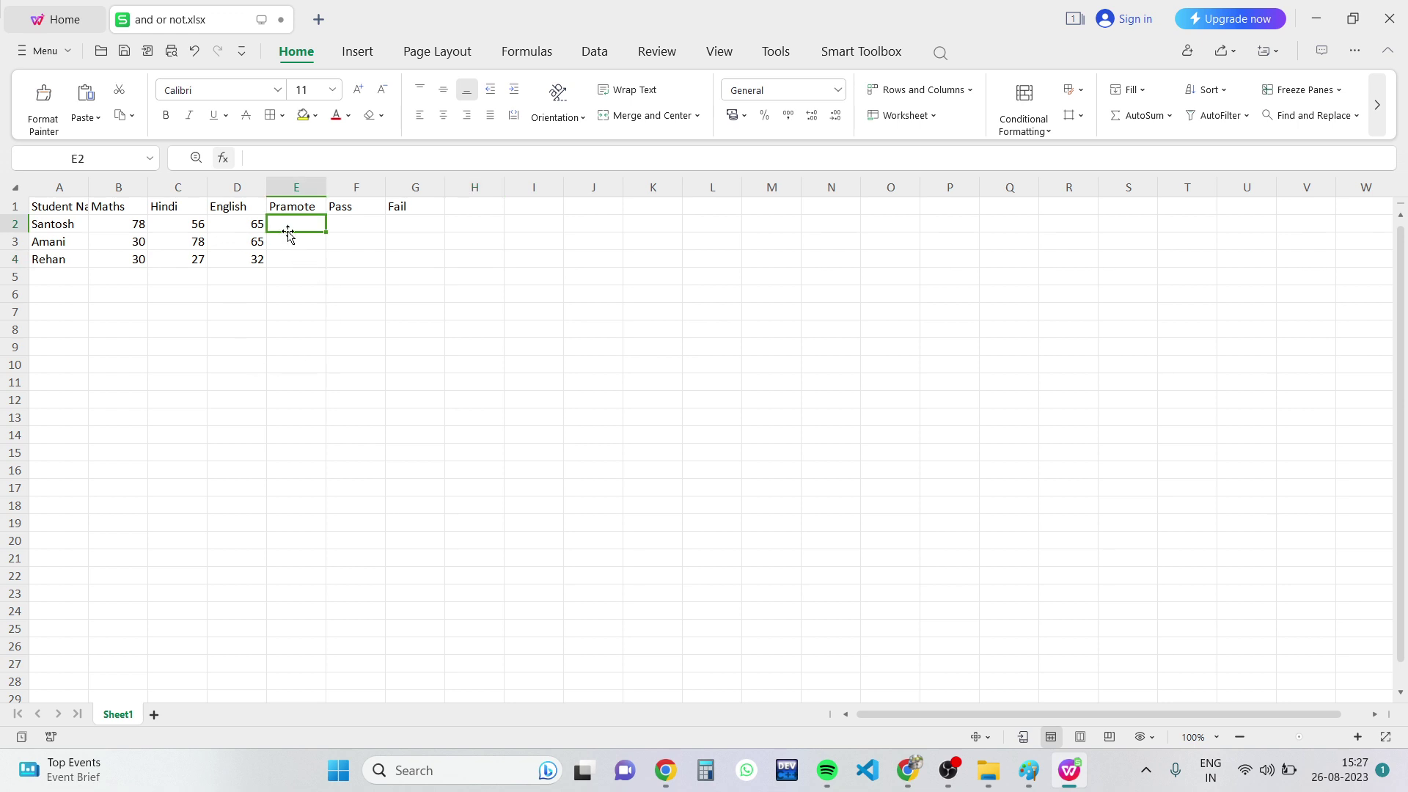
Paste and confirm =OR(B2>35,C2>35,D2>35) in E2, then begin =AND in F2.
key(ctrl+v)
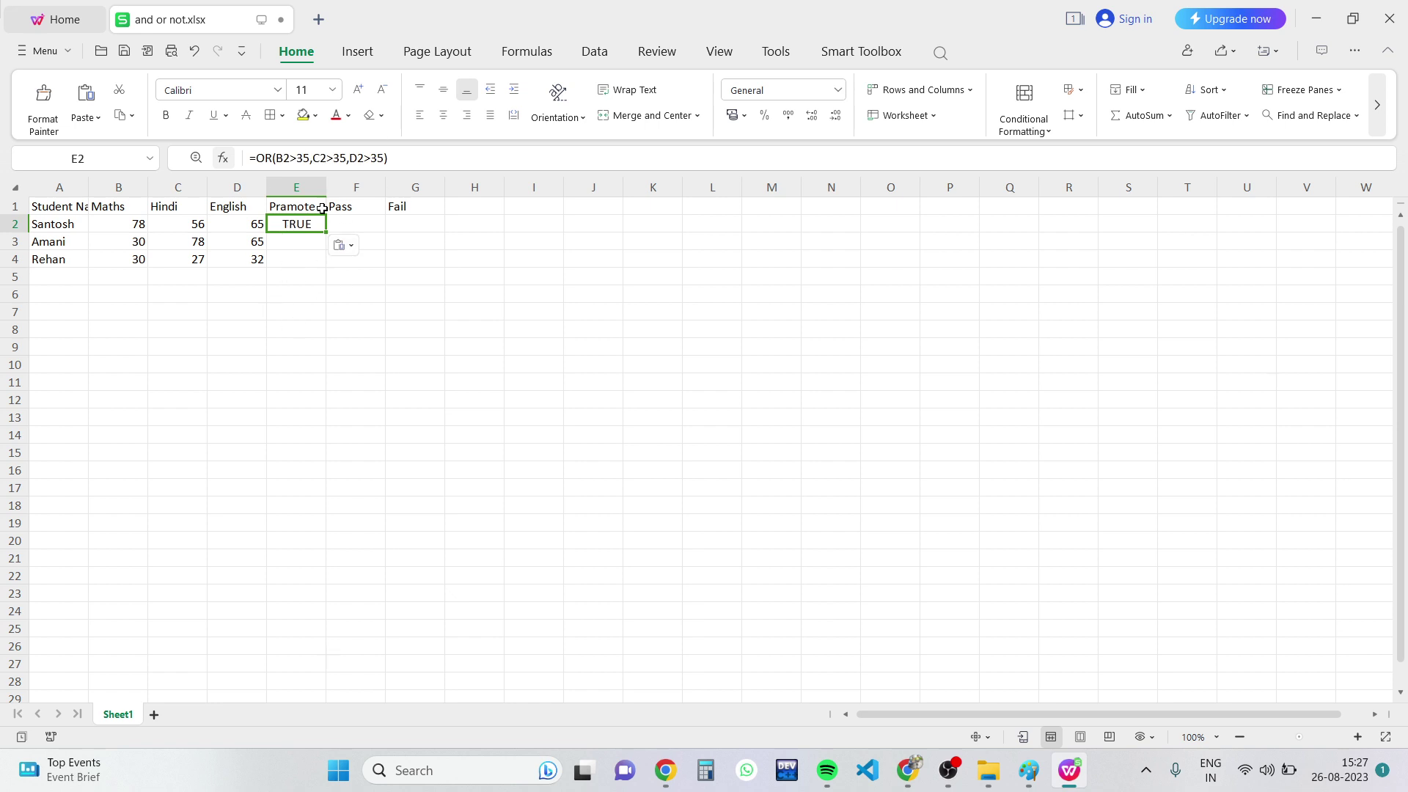
double_click(296, 224)
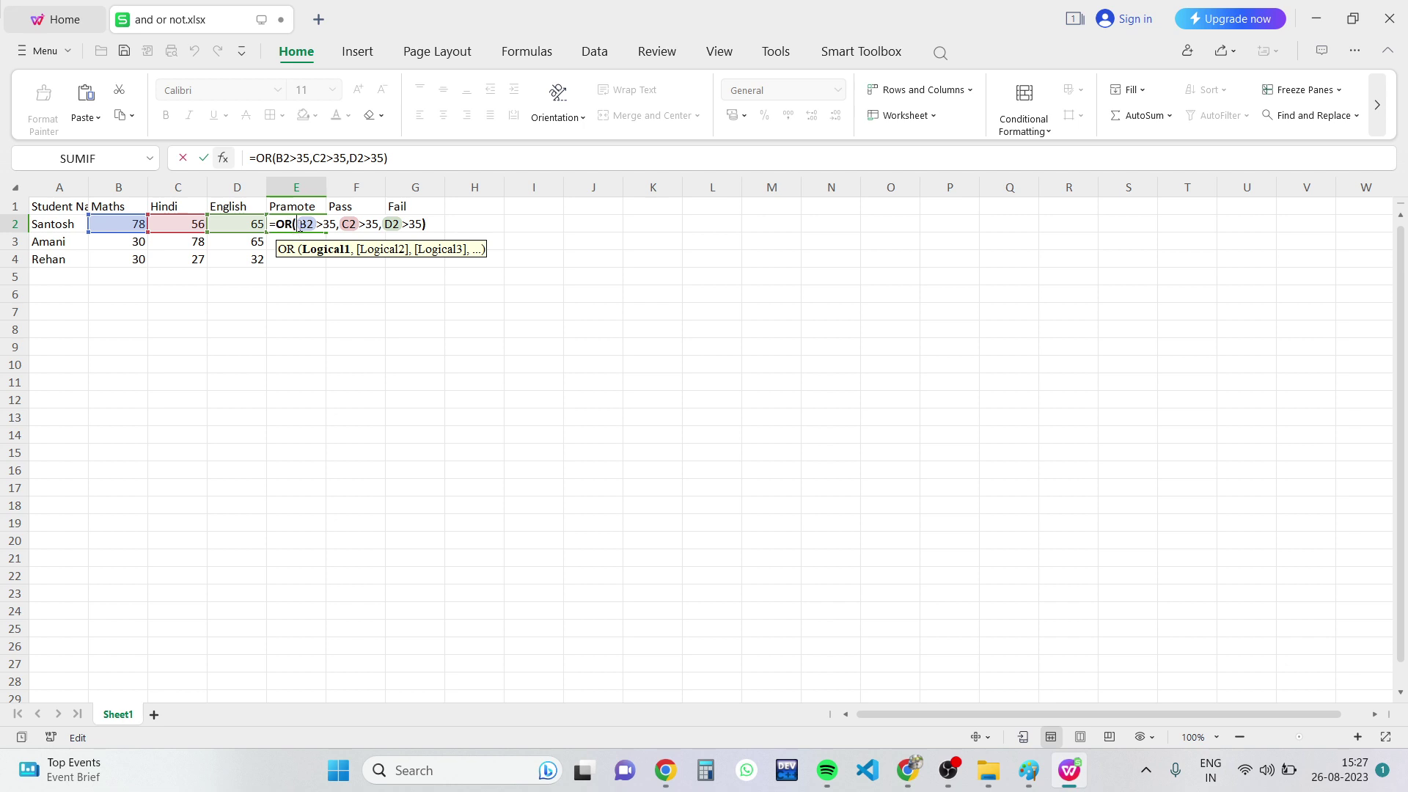
drag(296, 224, 337, 224)
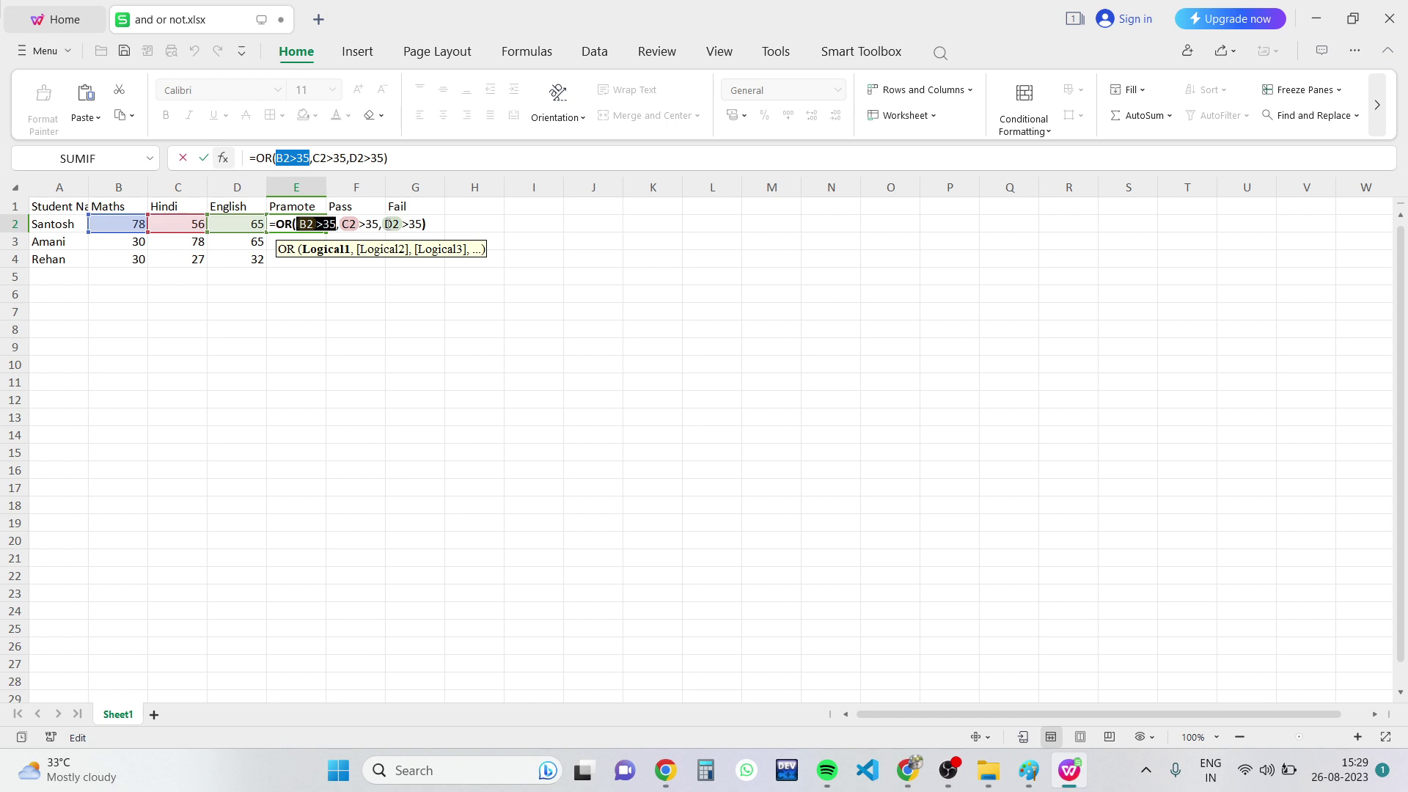
key(Return)
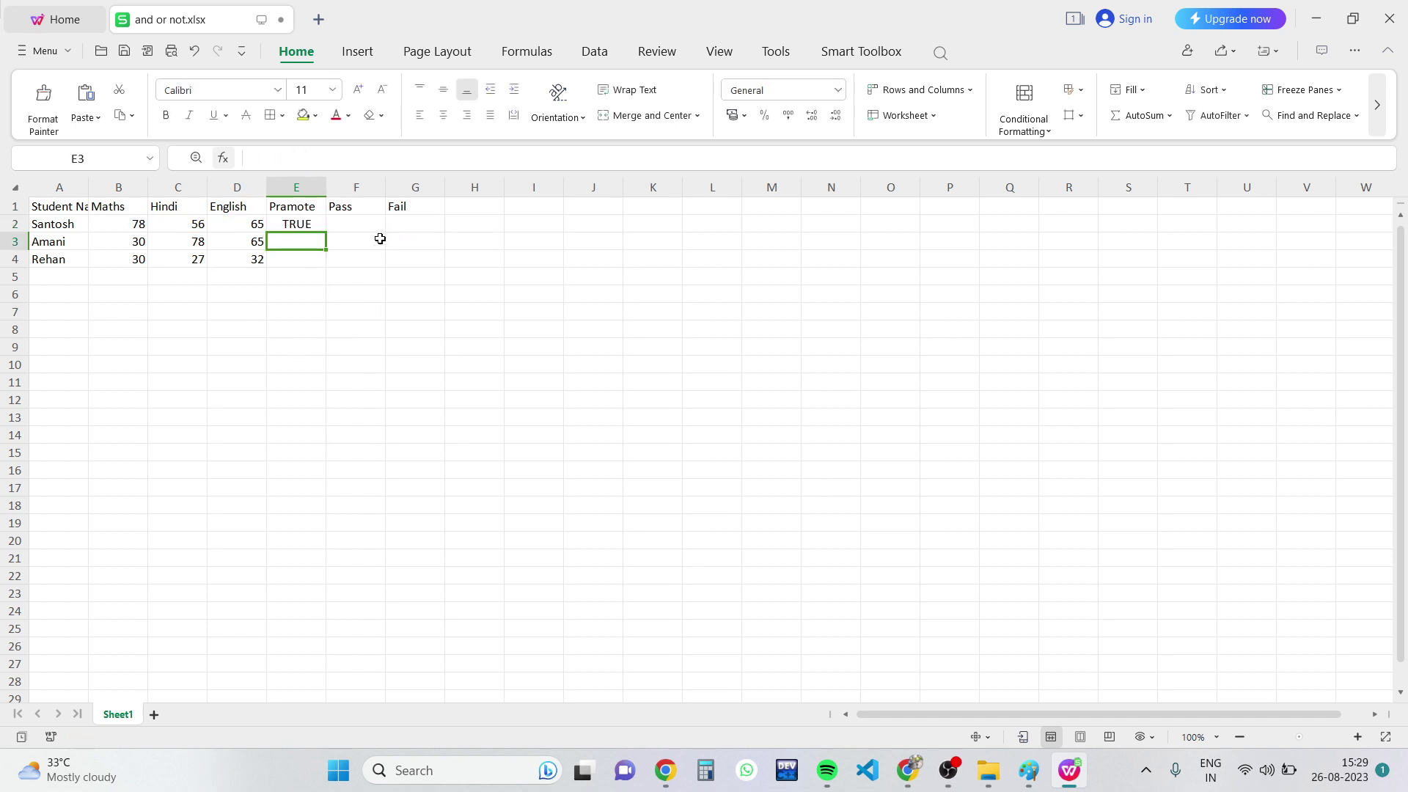
click(358, 226)
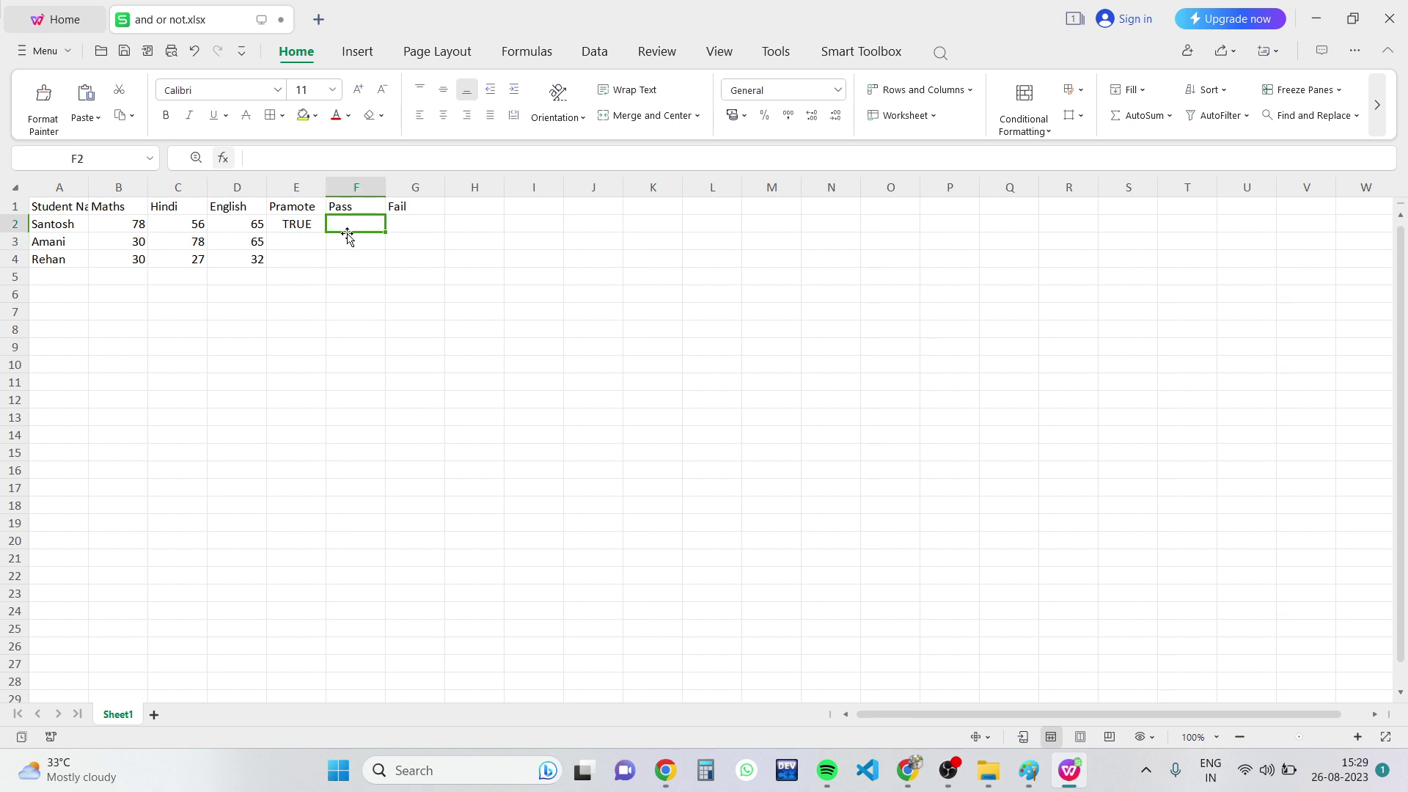
text(=And)
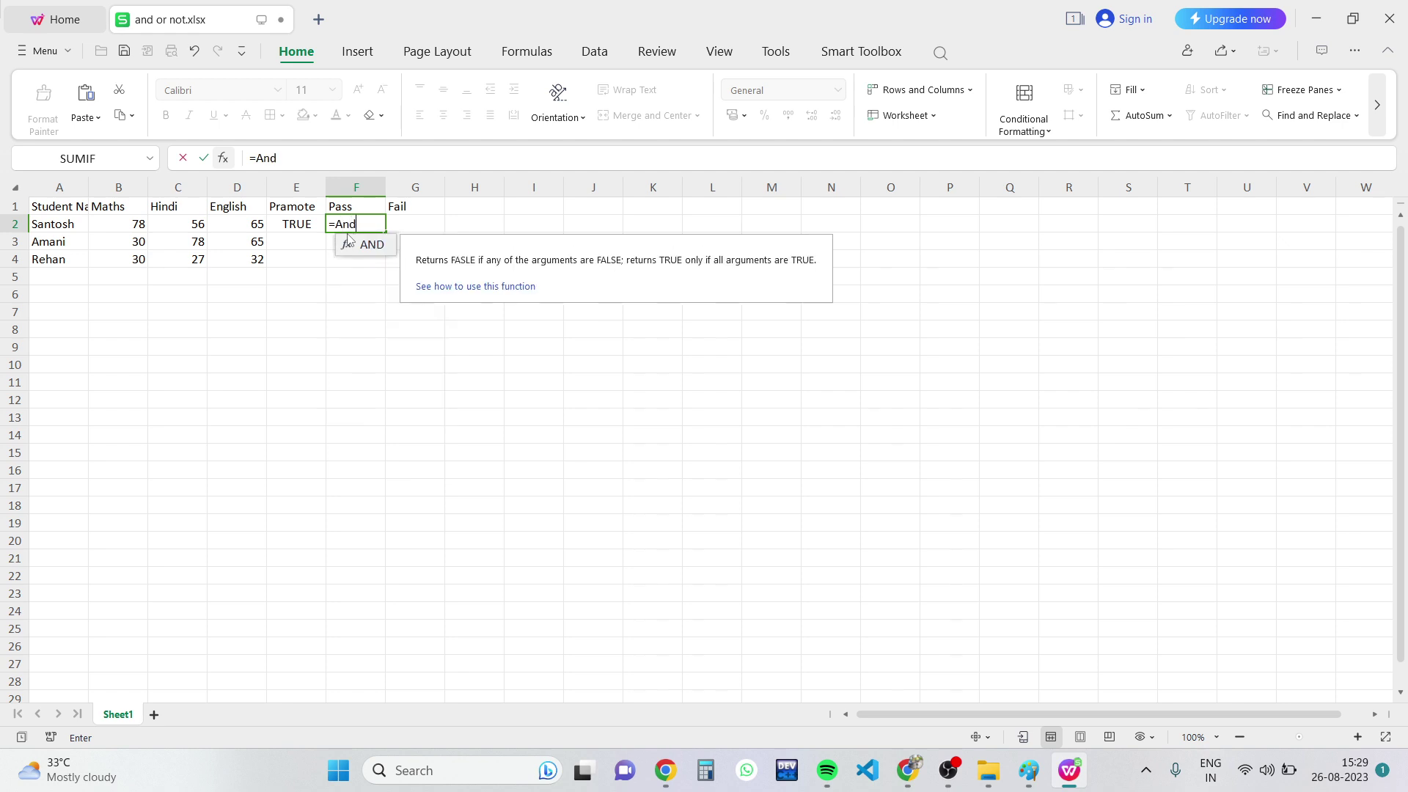
Complete F2 as =AND(B2>35,c2>35,d2>35) so the first student's Pass shows TRUE.
key(Tab)
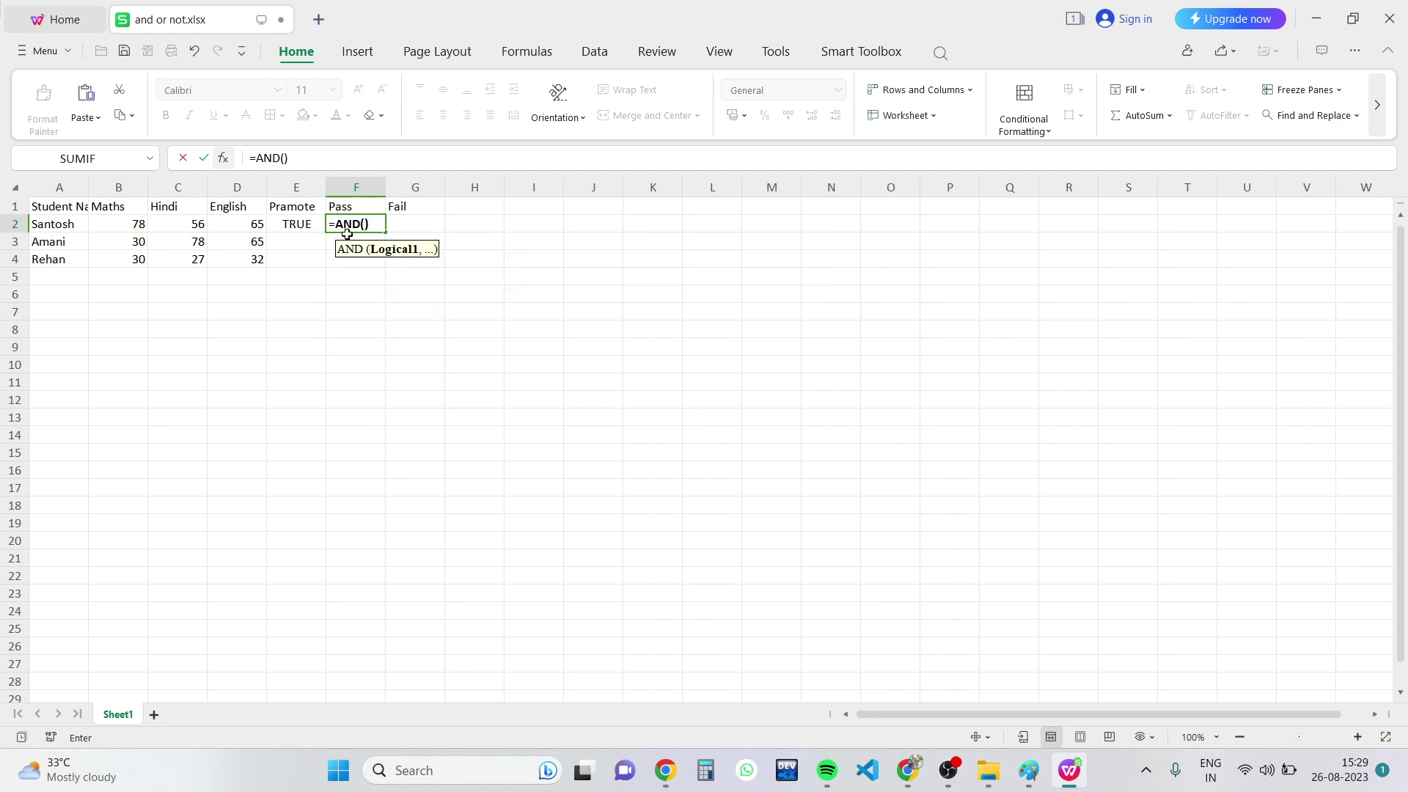
click(126, 231)
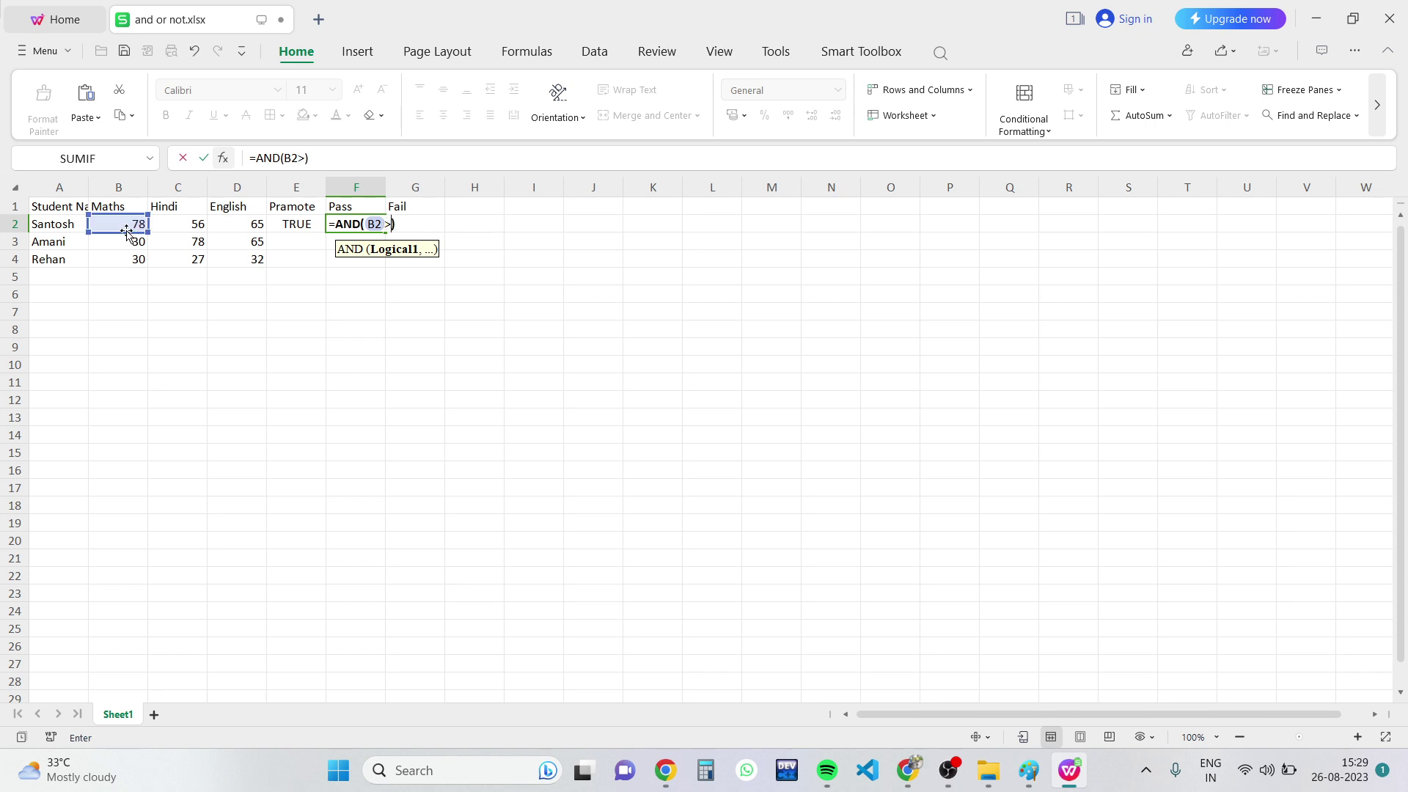
text(>35)
text(,)
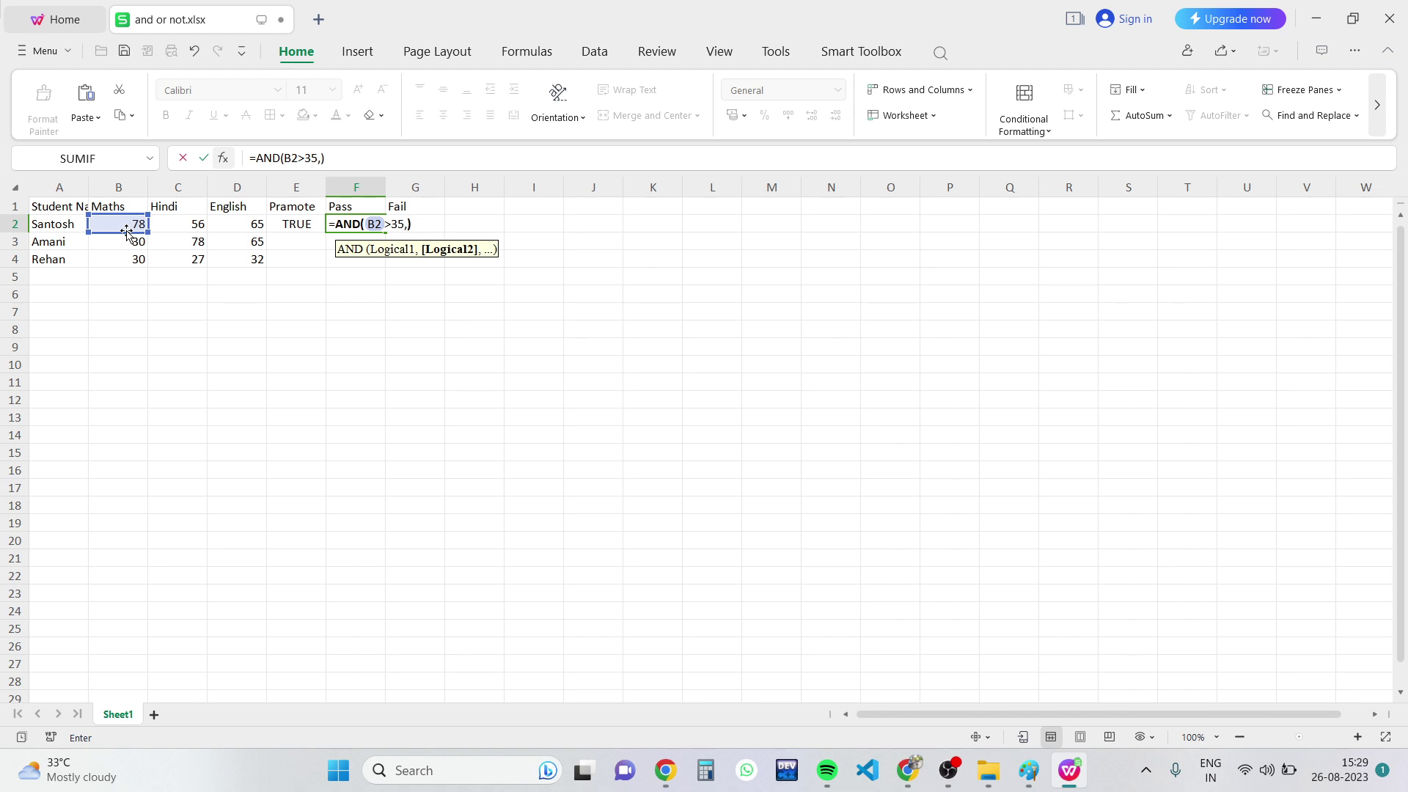
text(c2>)
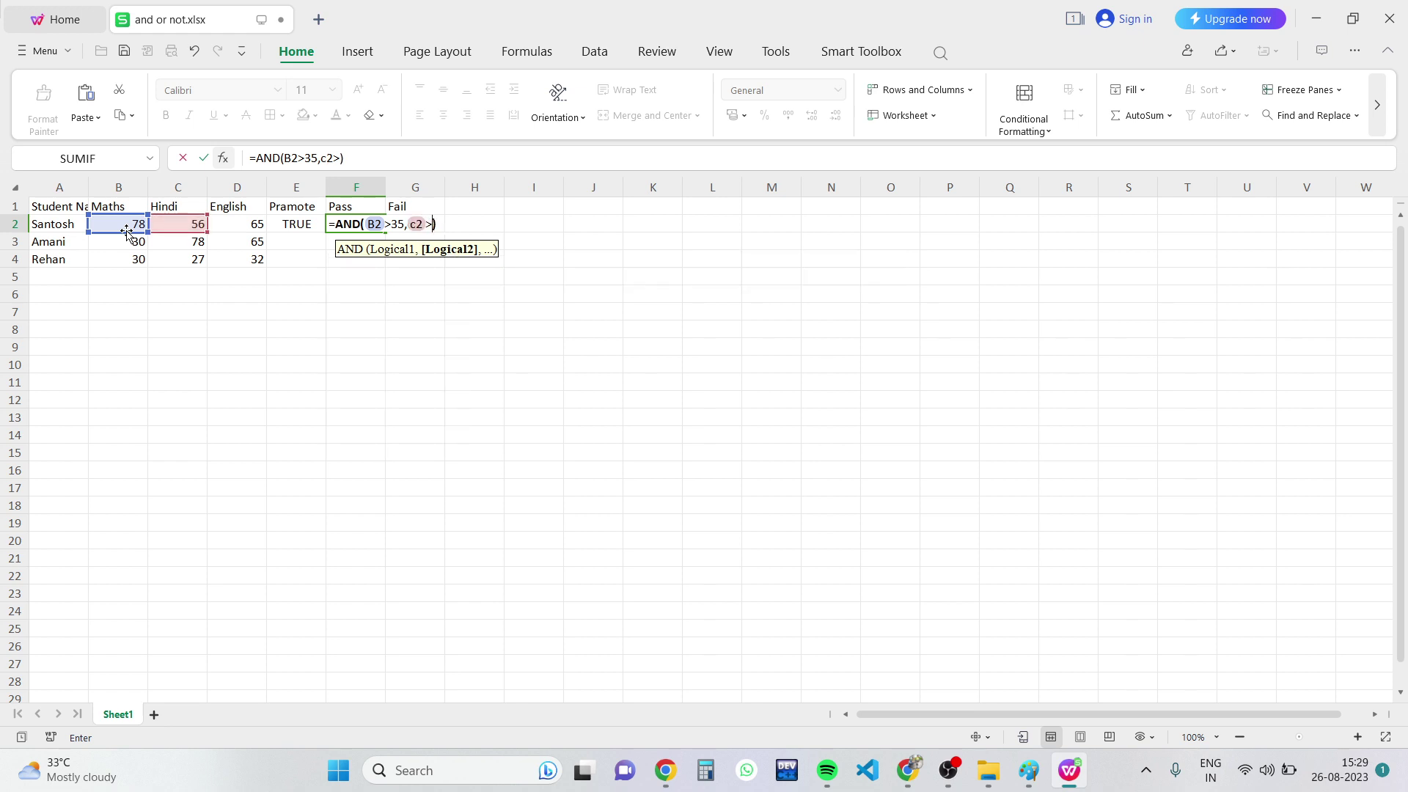
text(35,)
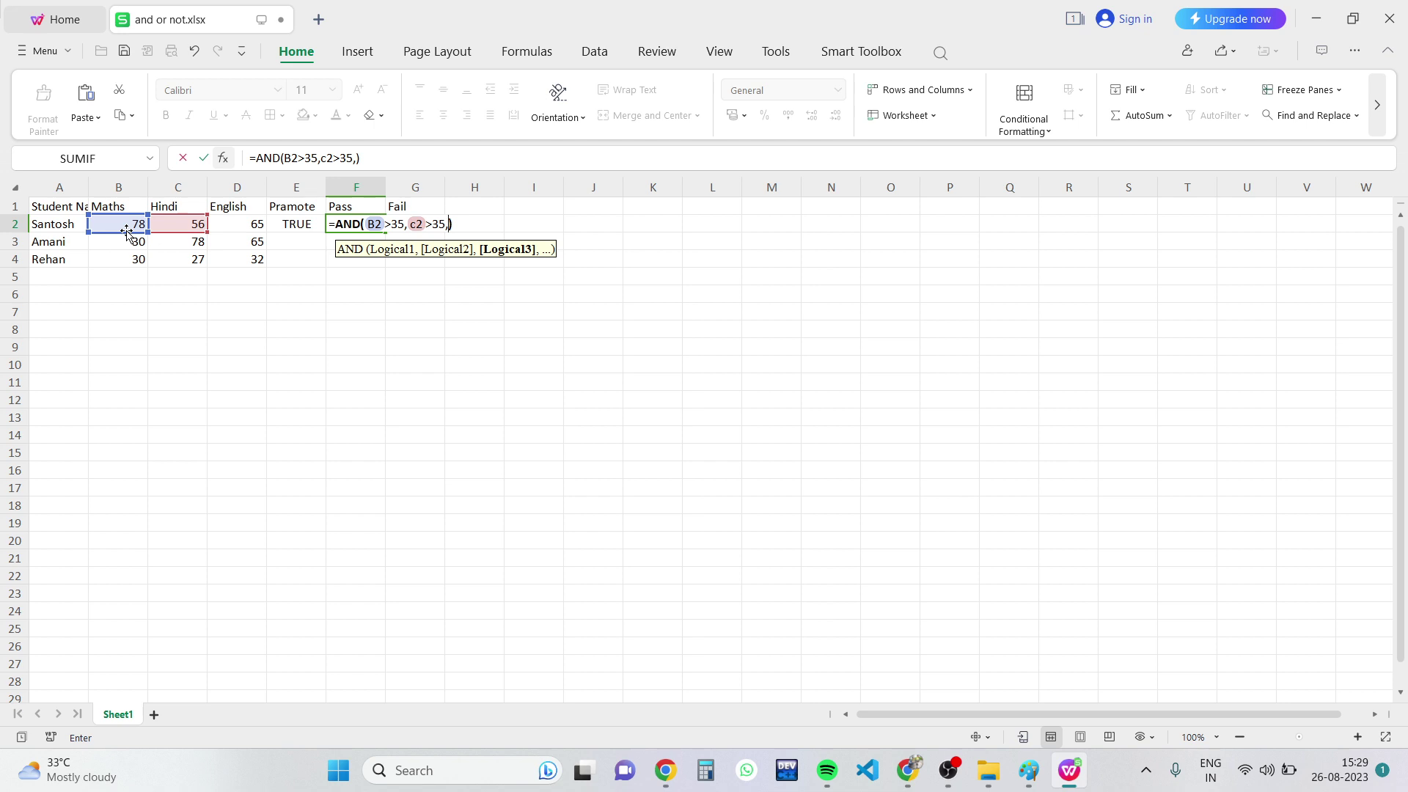
text(d)
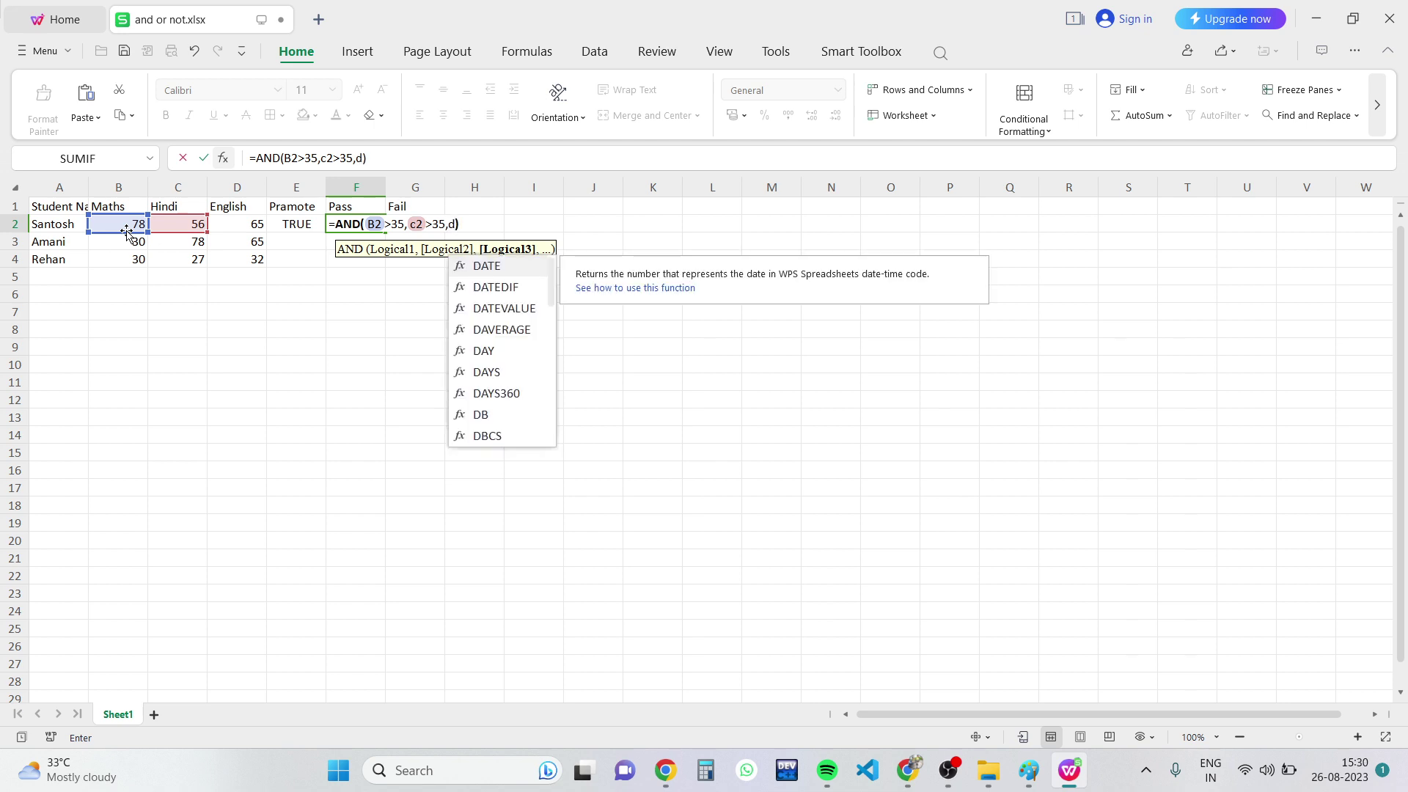
text(2)
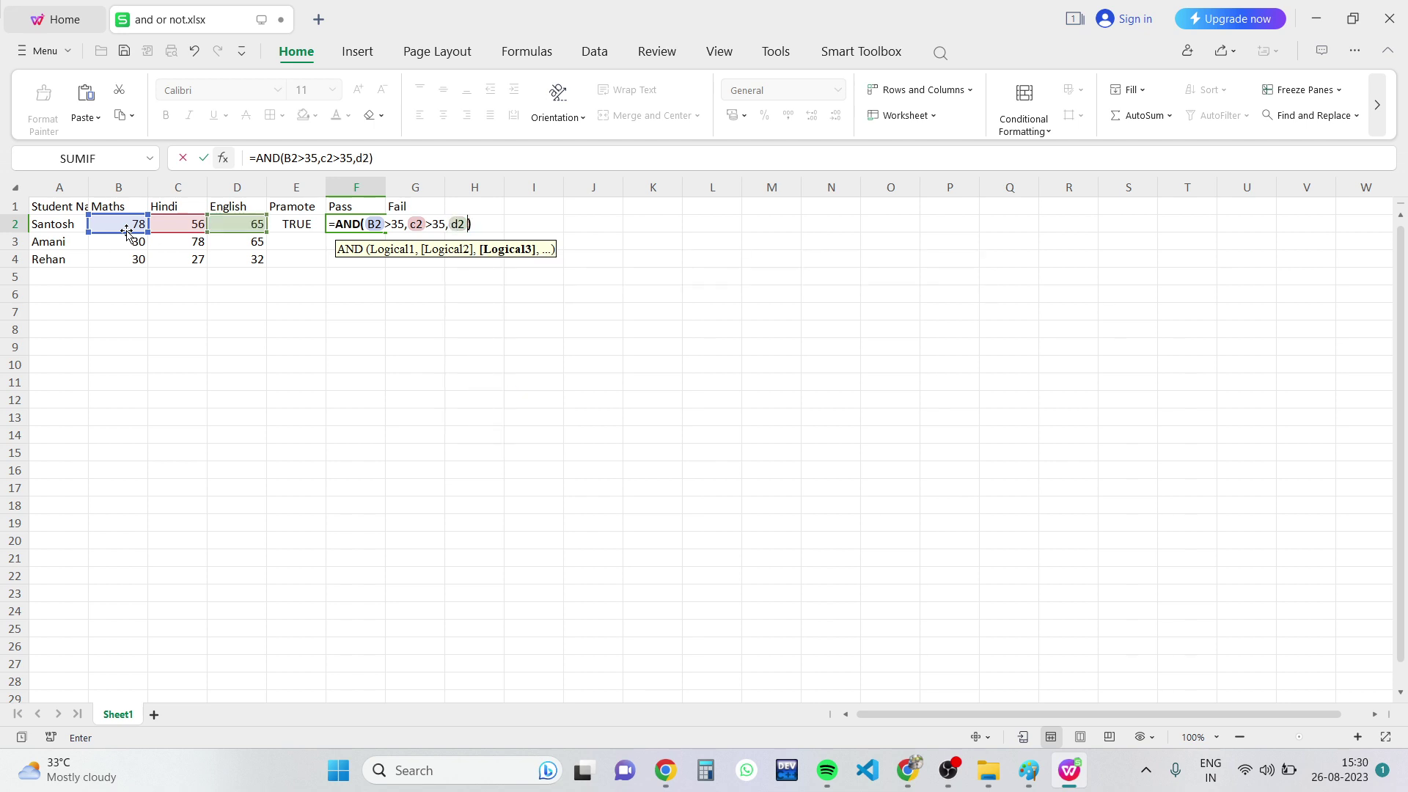
text(>)
text(35)
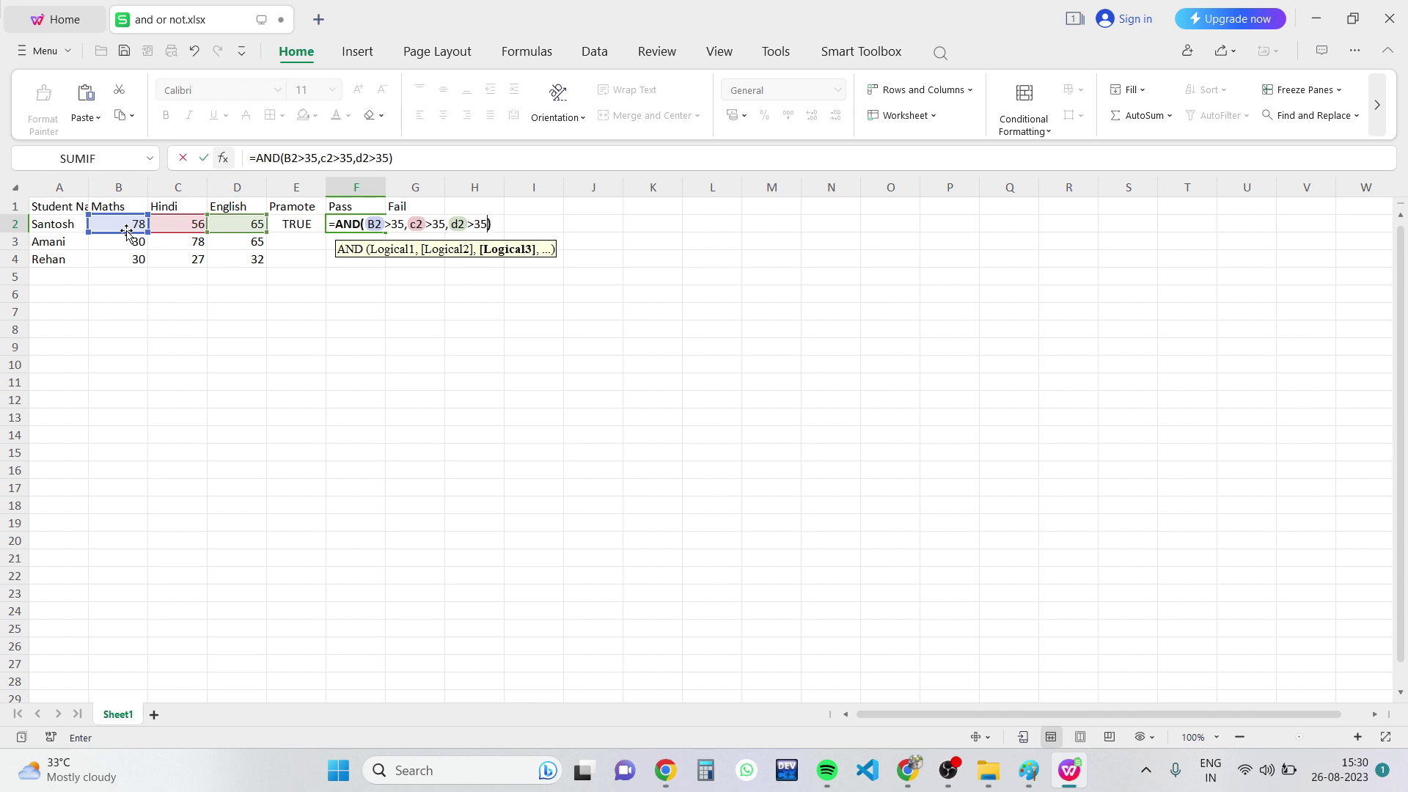
key(Return)
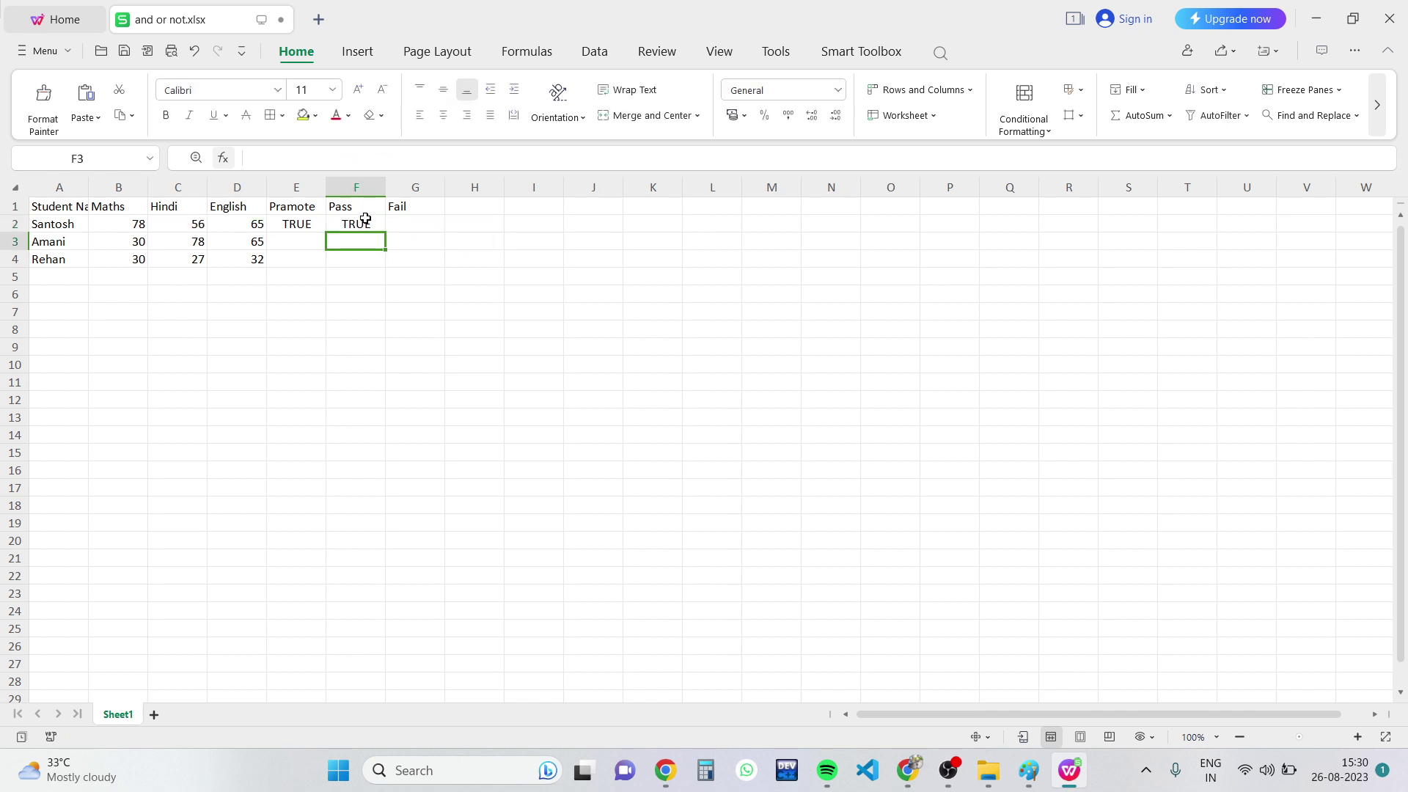
click(365, 218)
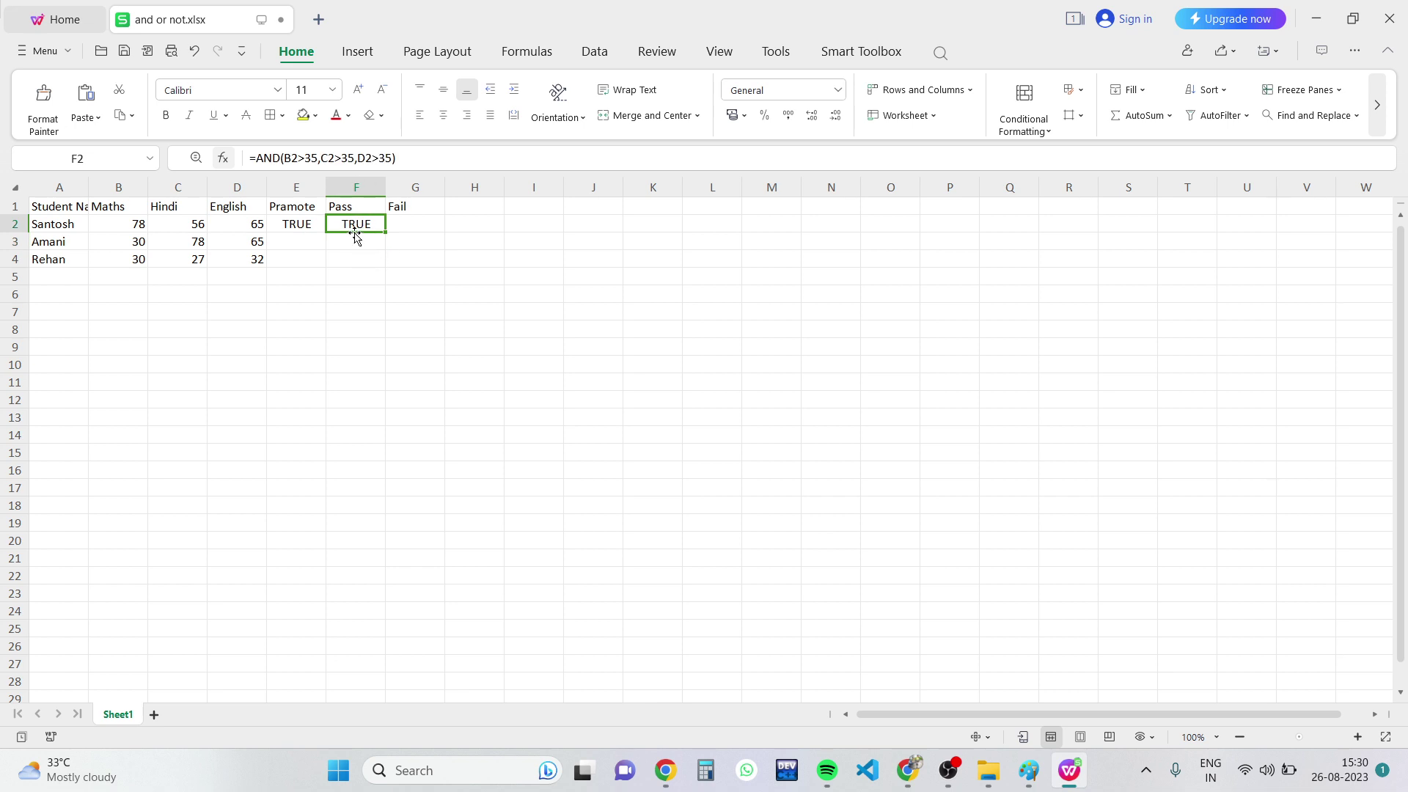
drag(113, 223, 240, 220)
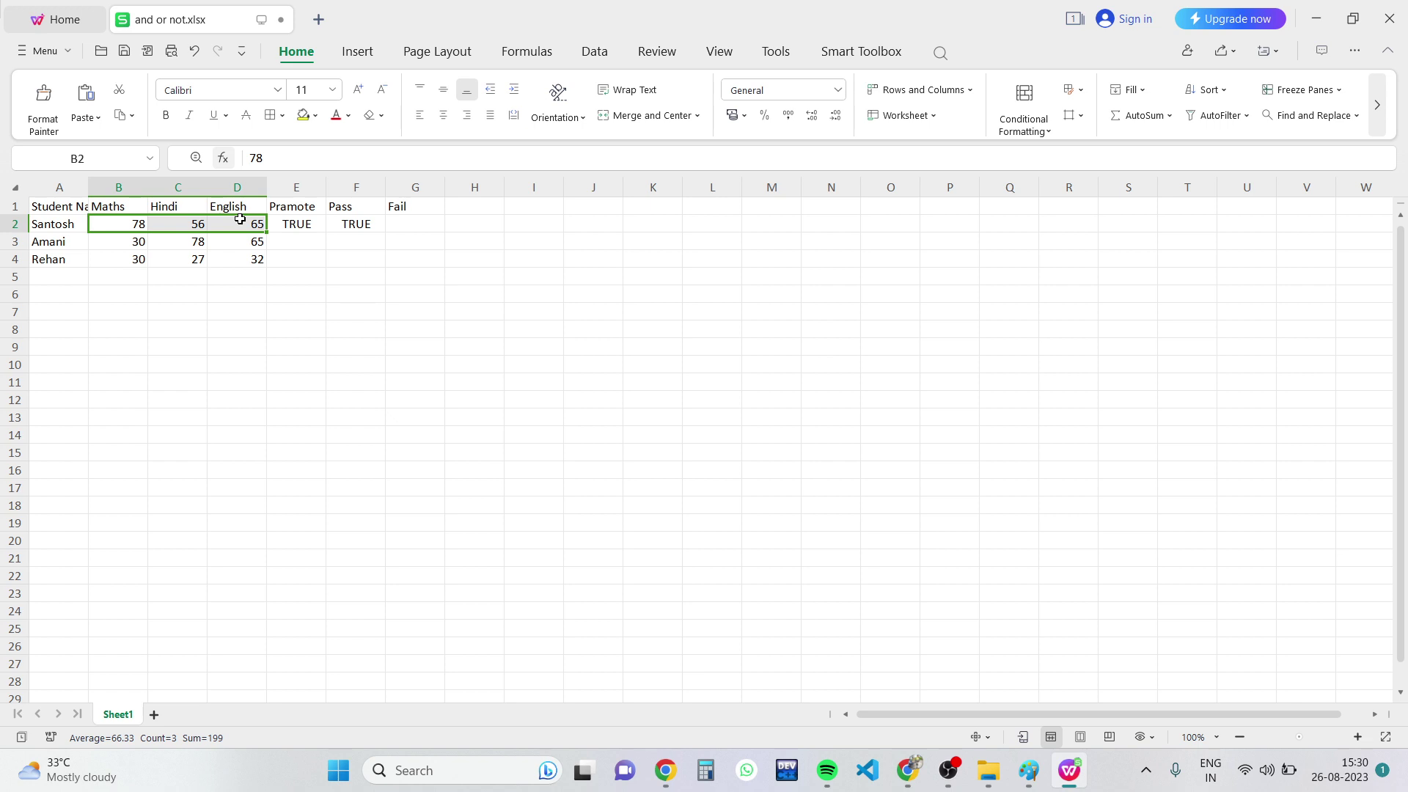
click(417, 225)
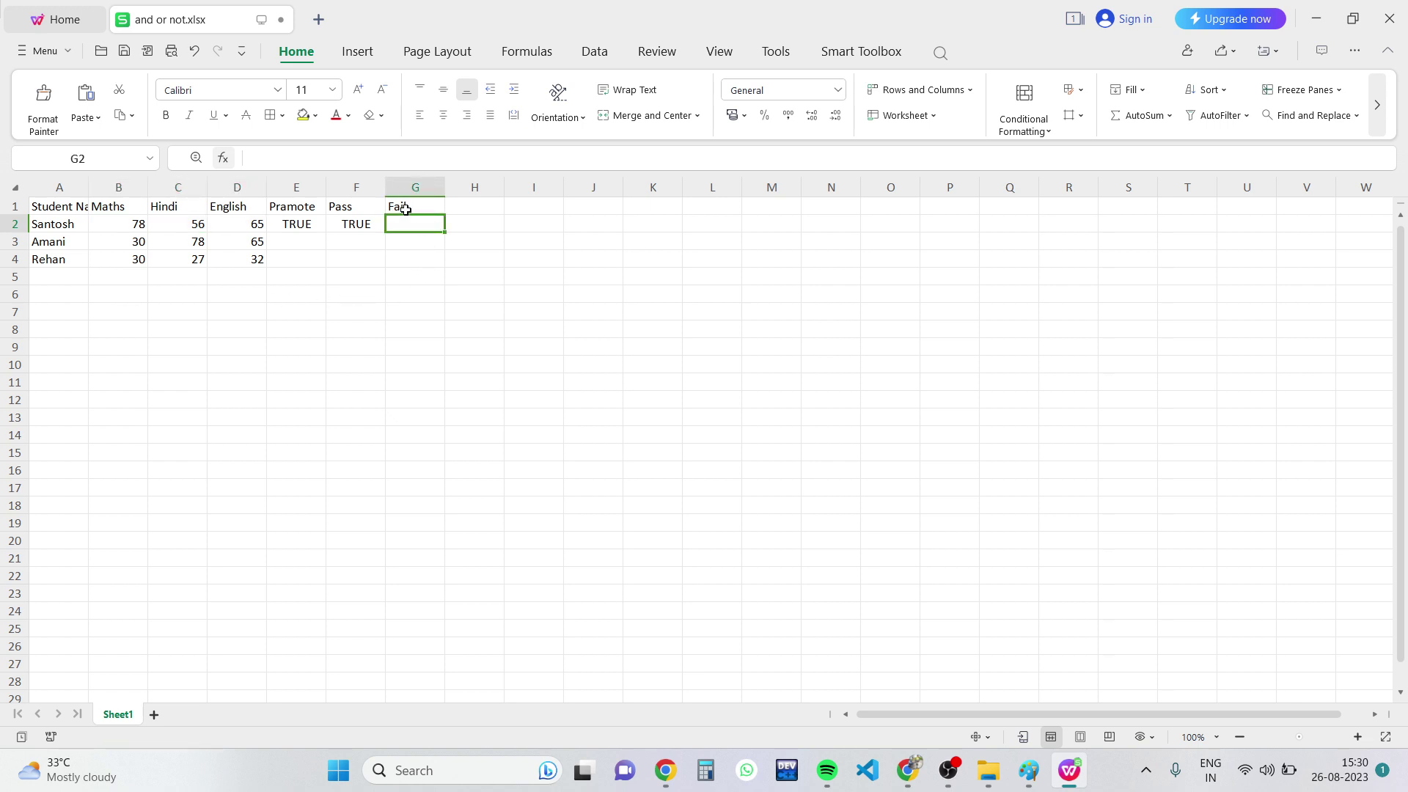
Enter =NOT(F2) in G2 so the first student's Fail reads FALSE.
text(=not)
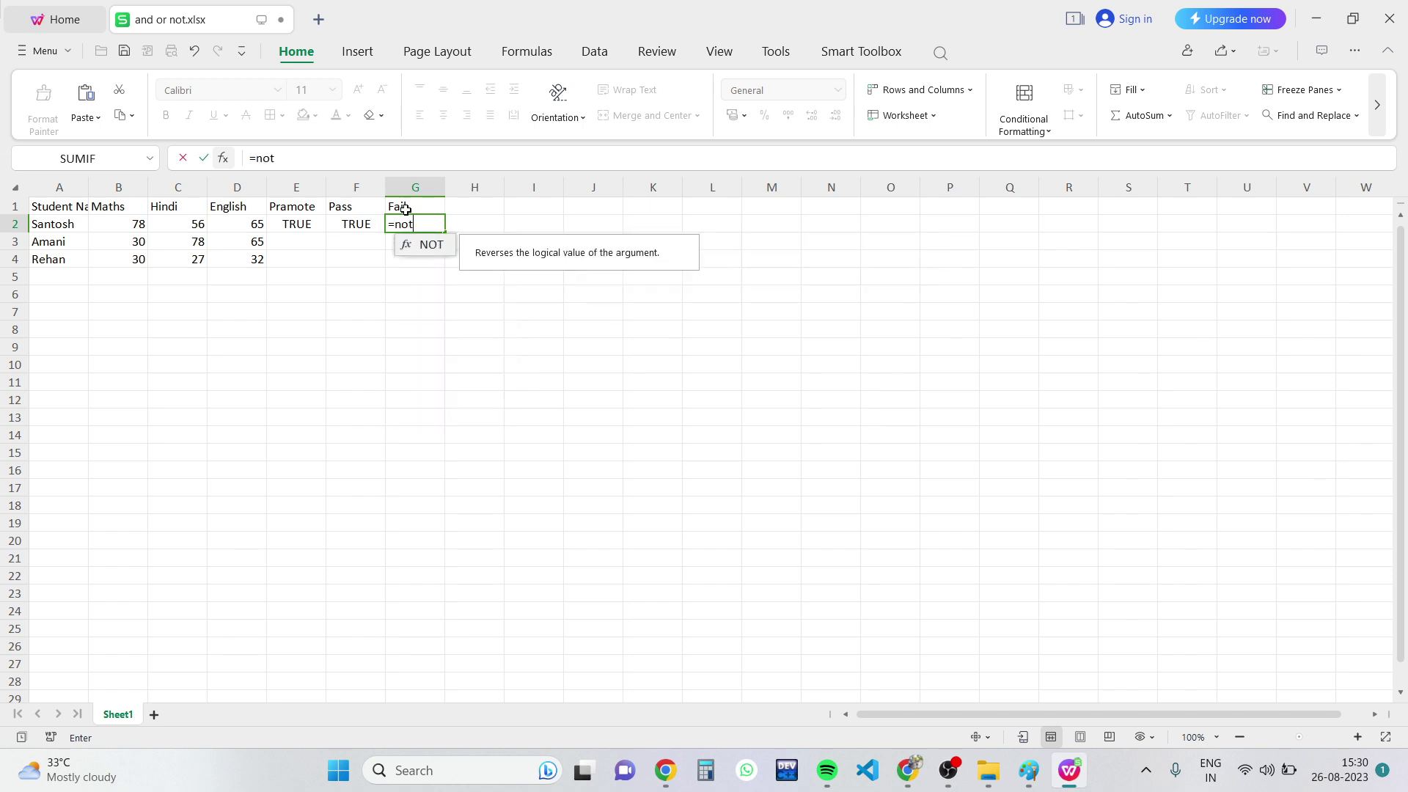
key(Tab)
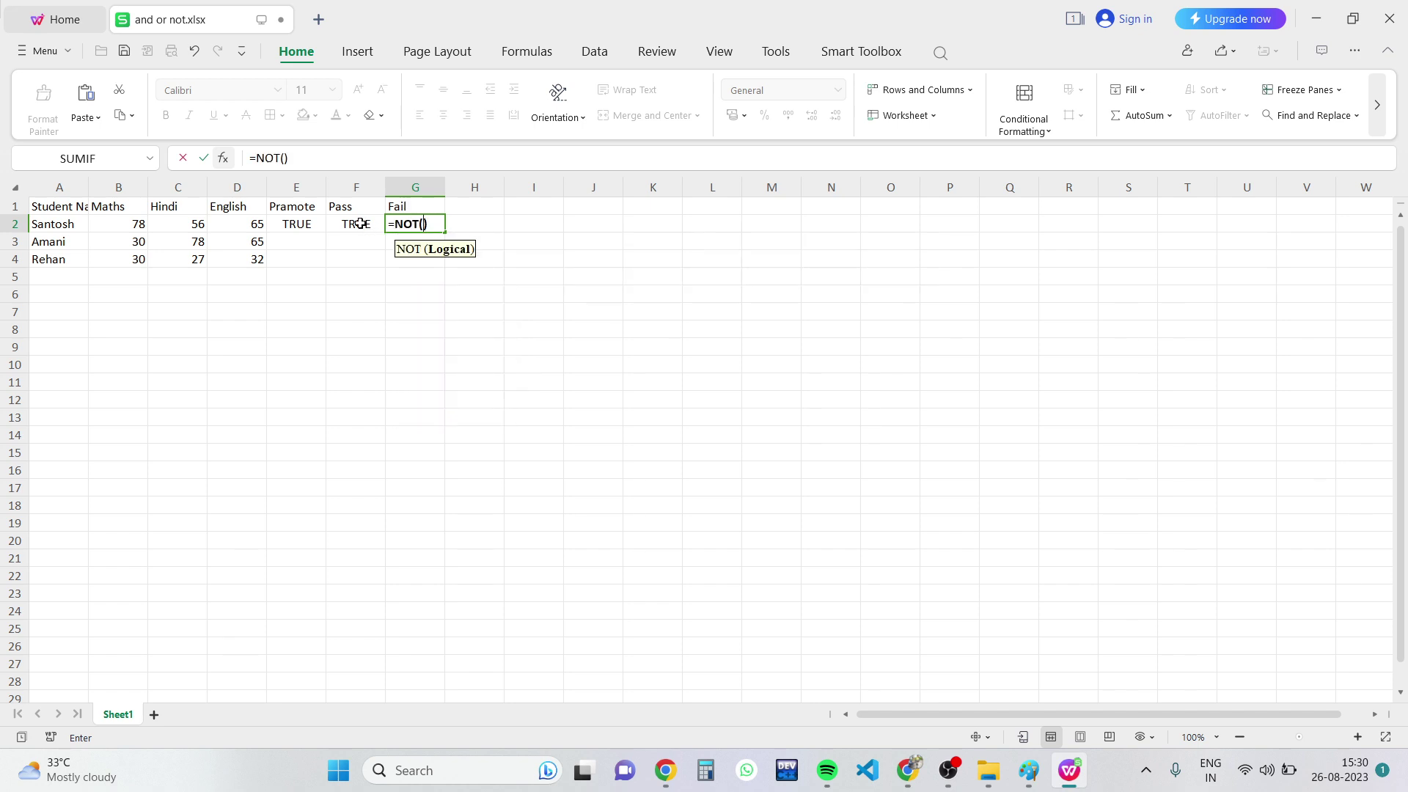
click(360, 223)
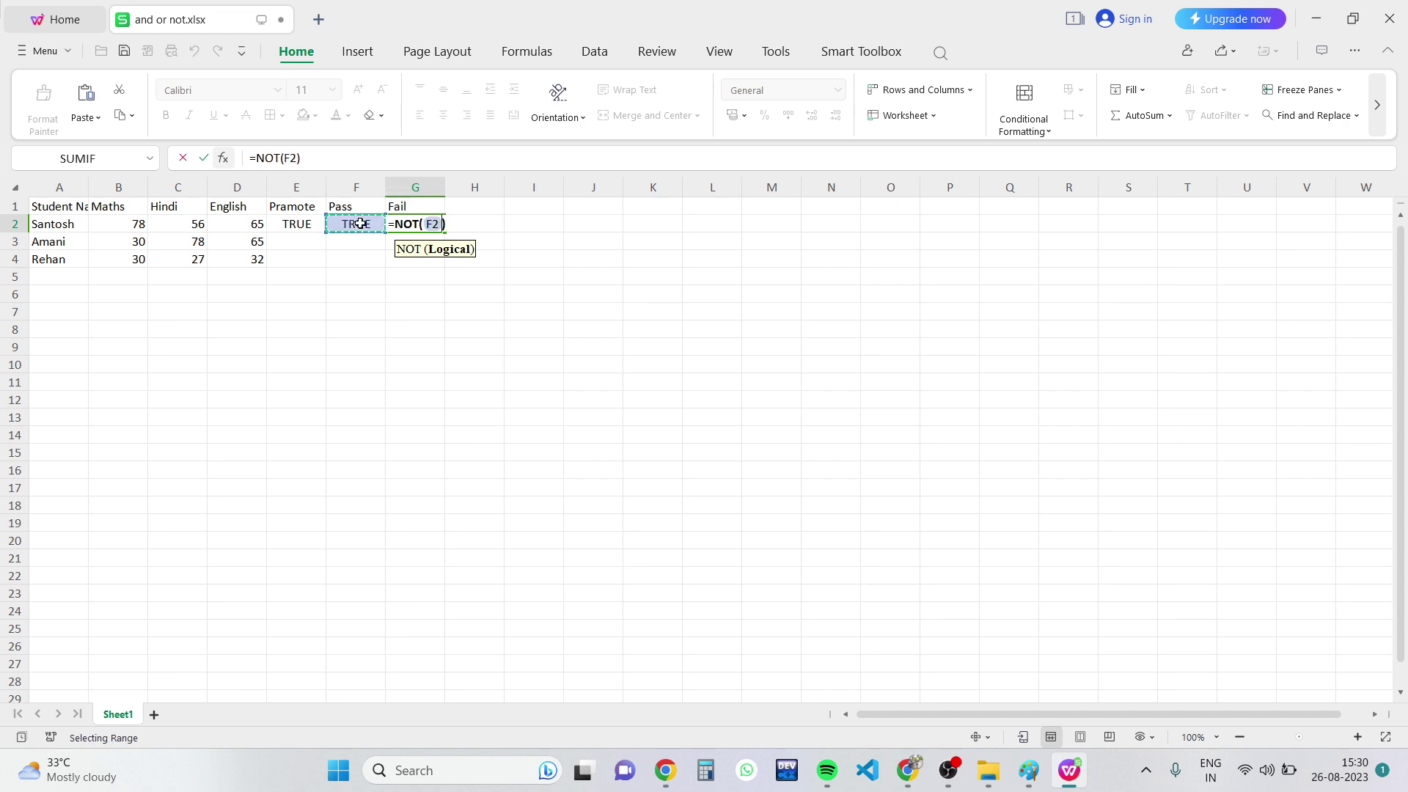
key(Return)
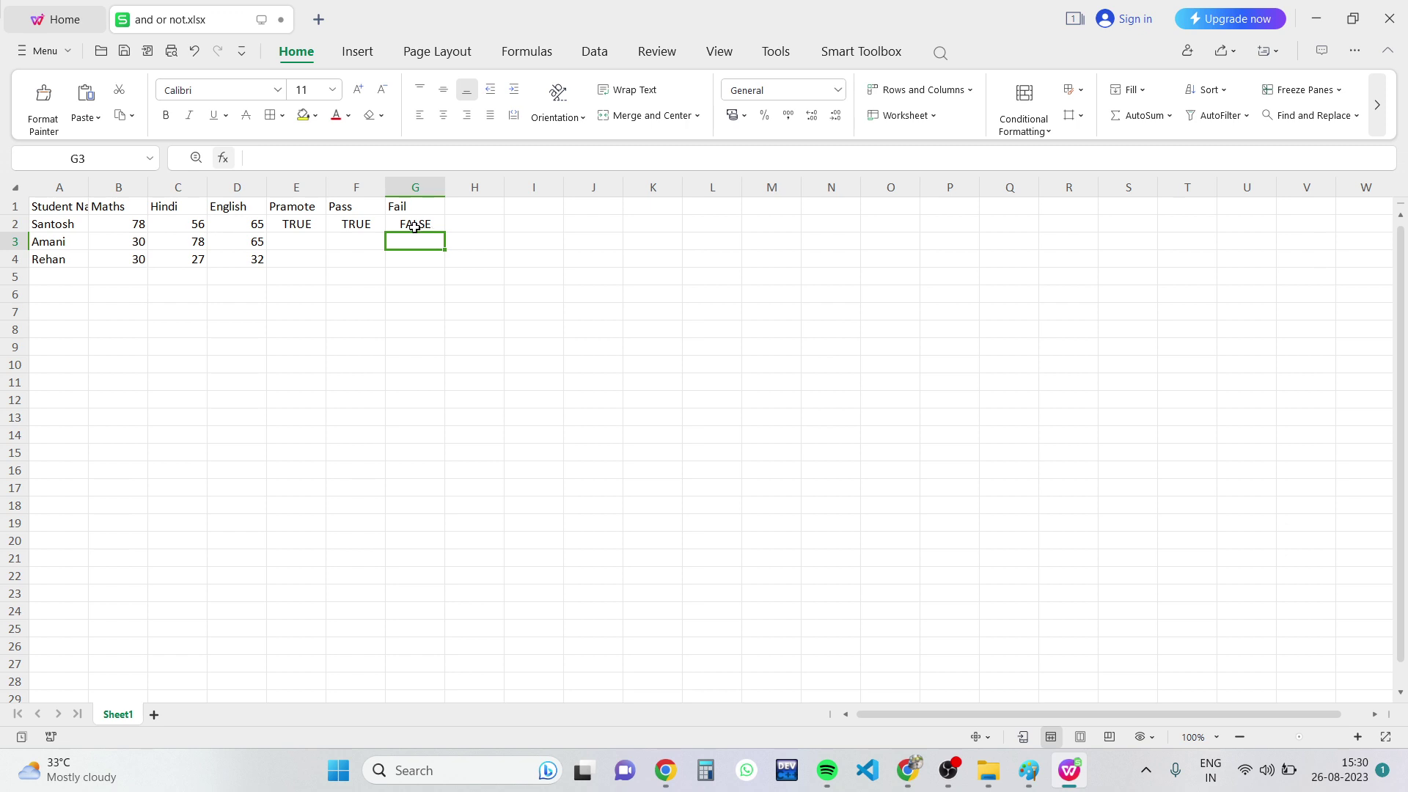
click(301, 242)
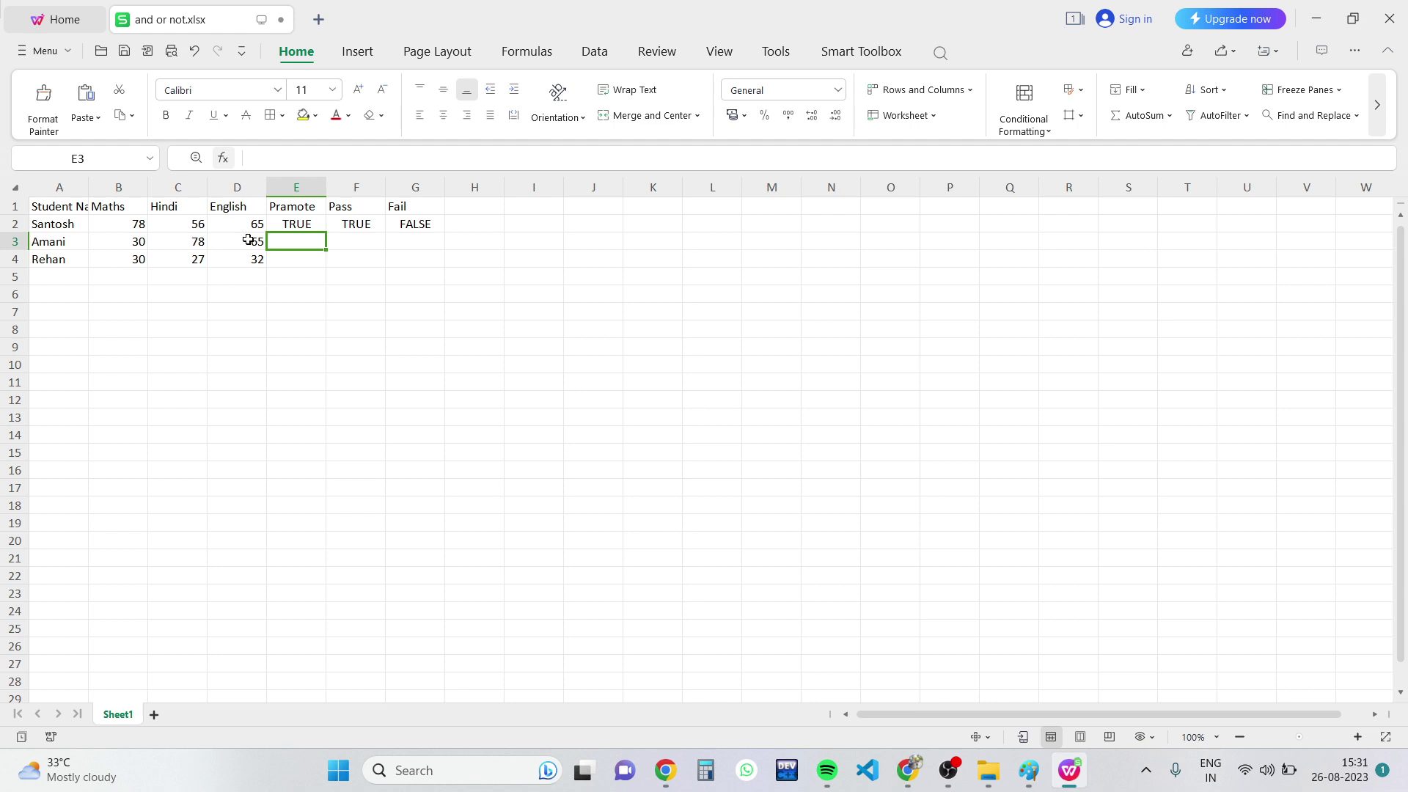
Point out the second student's marks (Maths 30) and start E3 as =OR(B3>35.
click(117, 245)
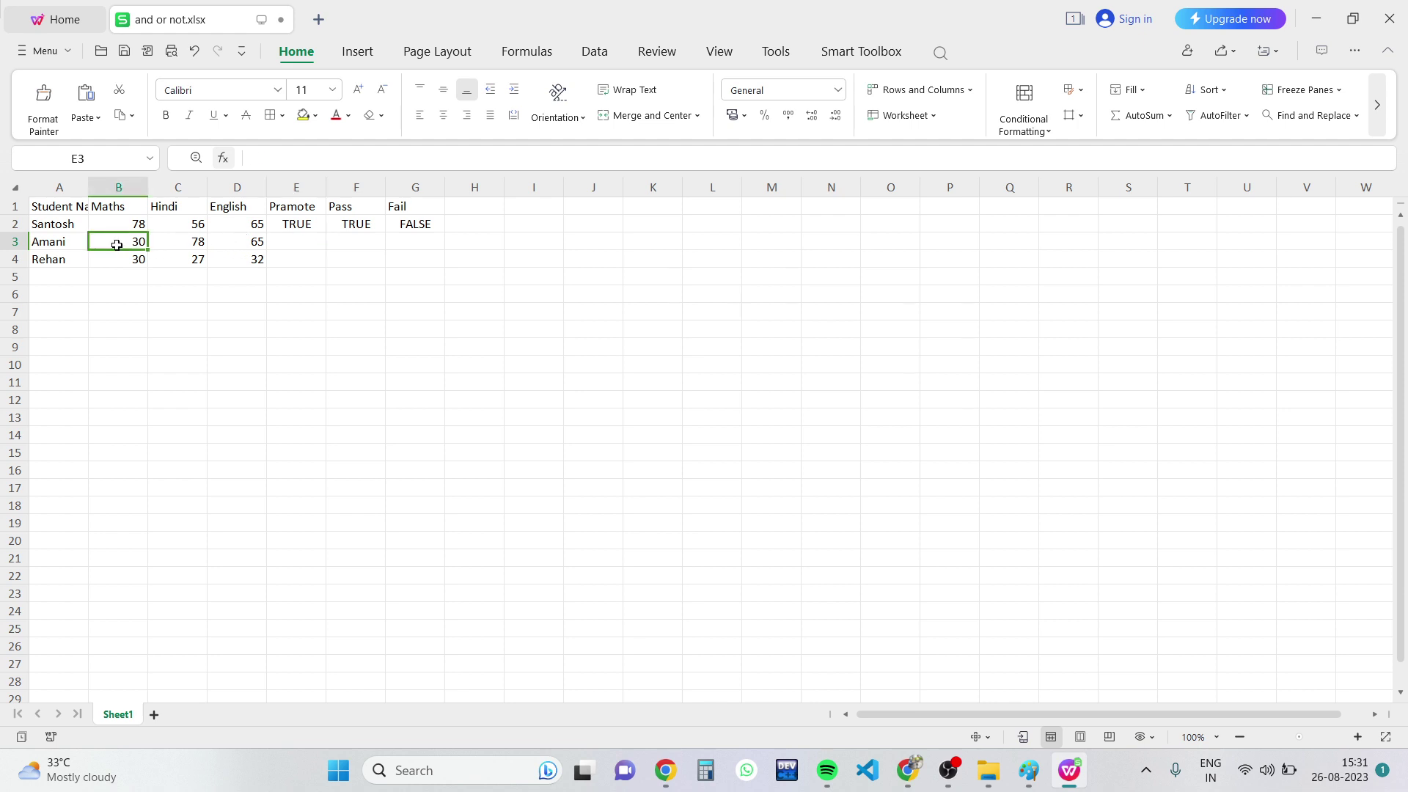
drag(171, 242, 236, 243)
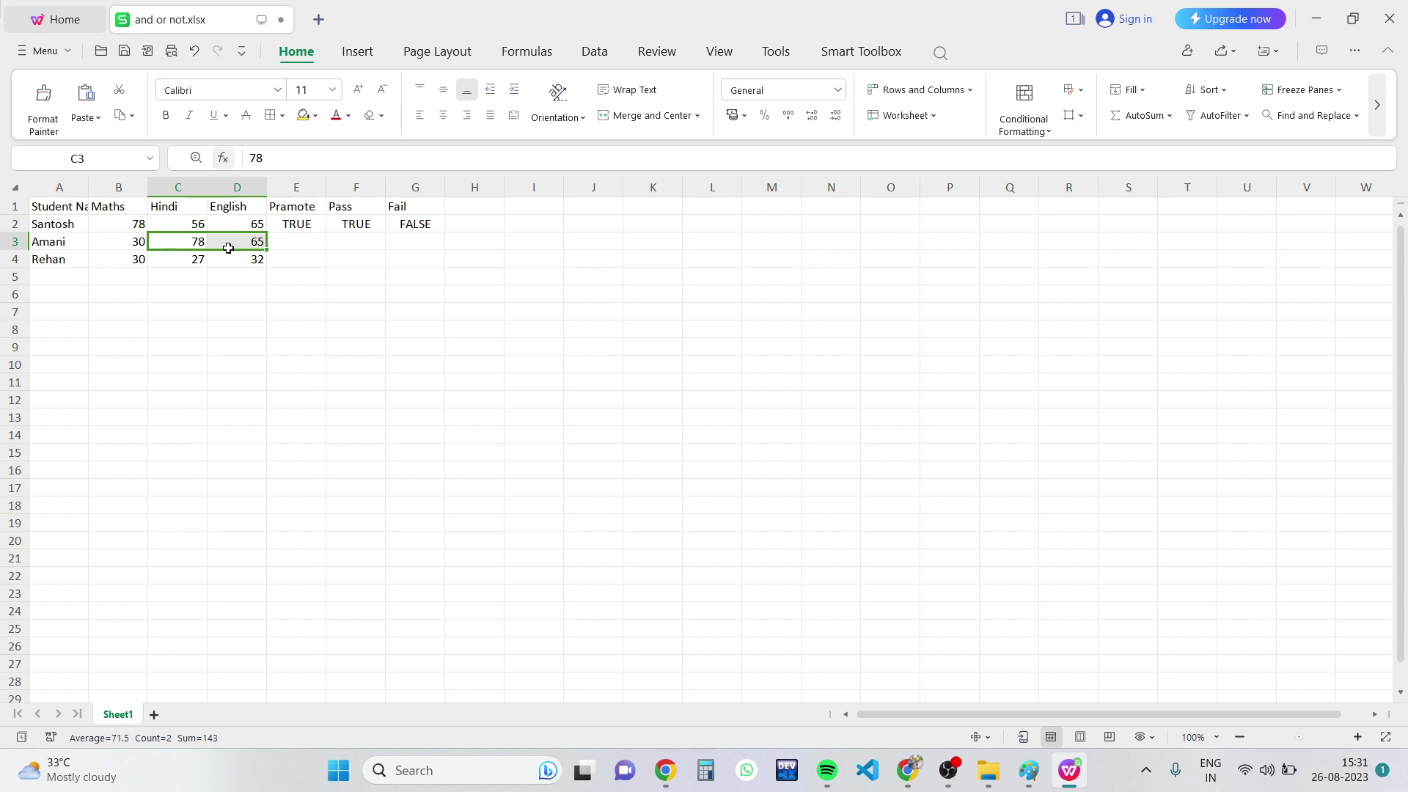
click(125, 243)
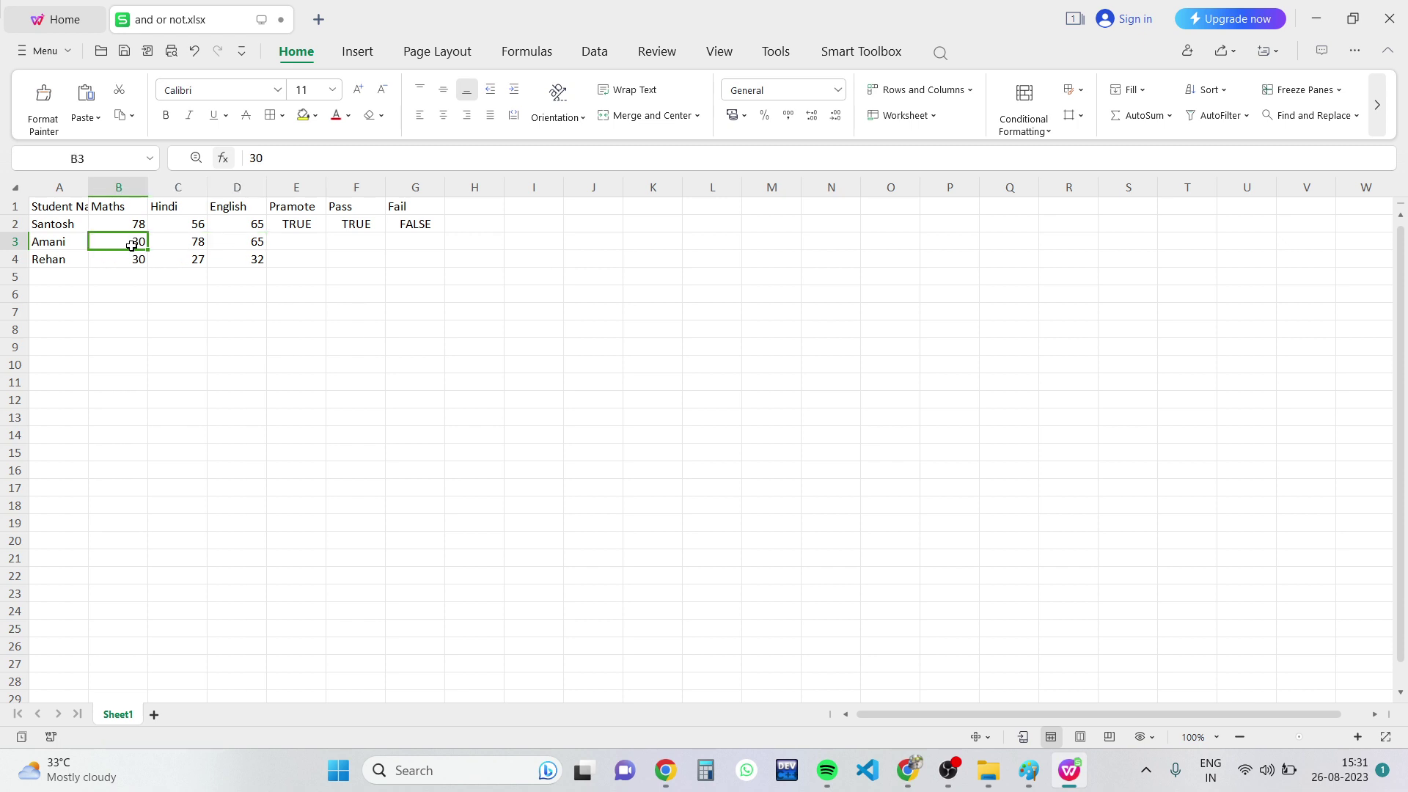
click(305, 244)
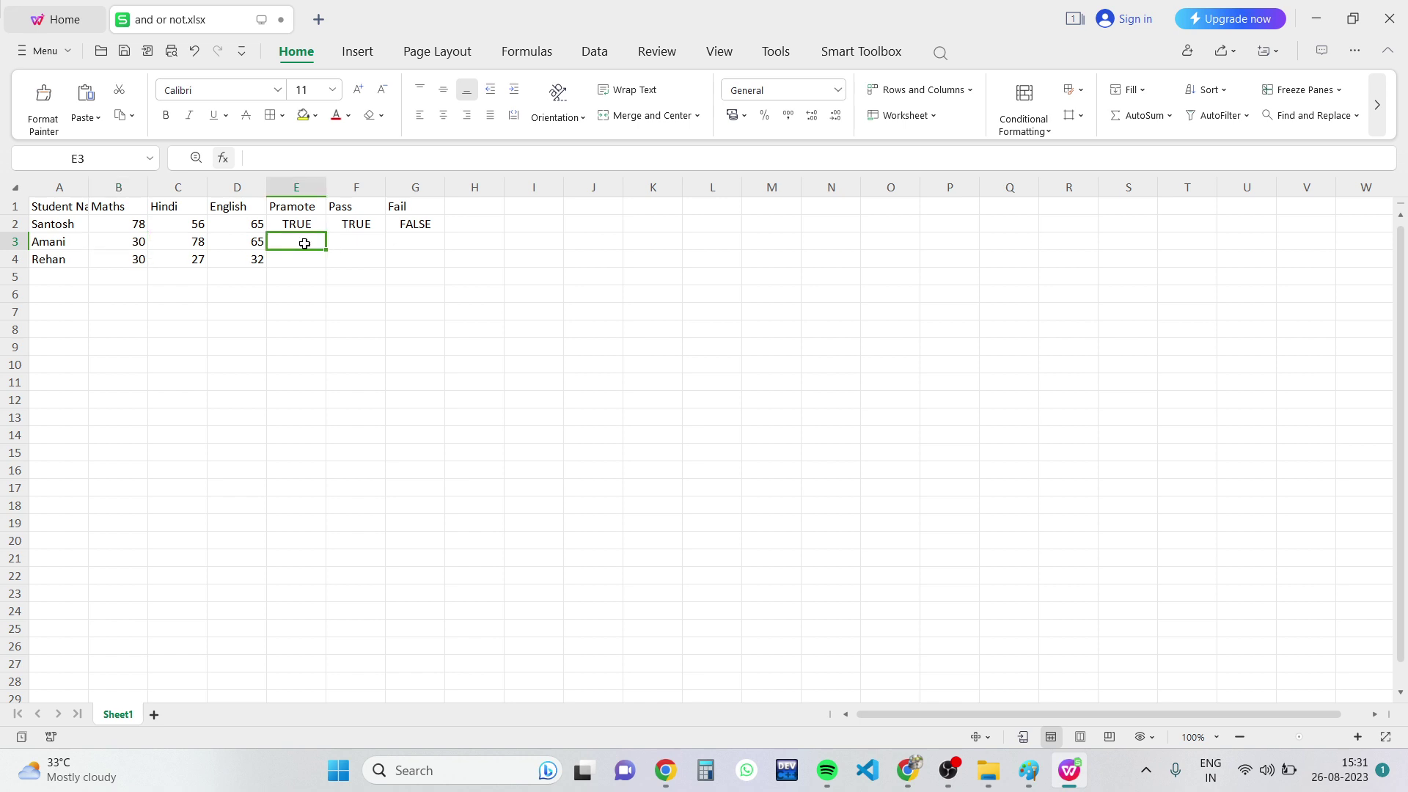
text(=)
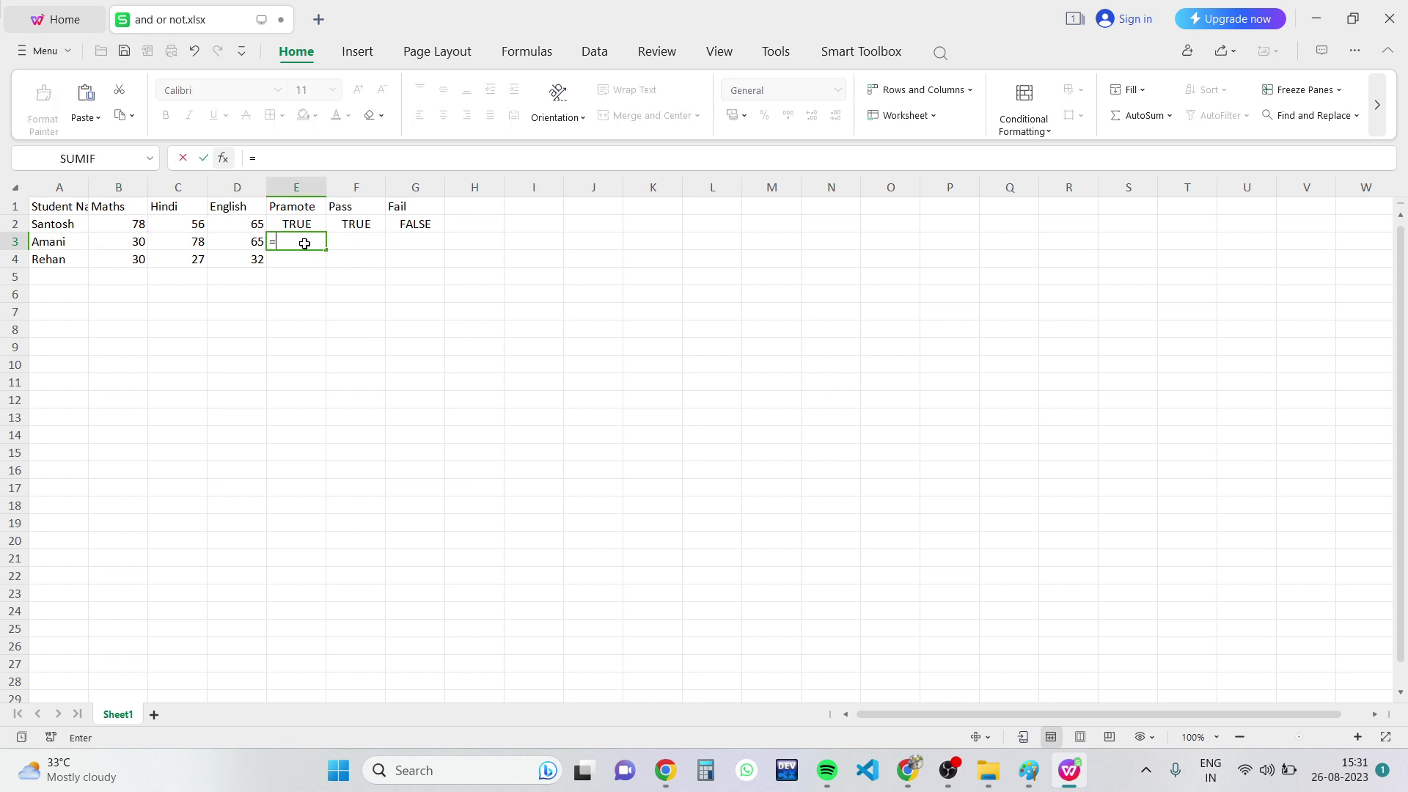
text(or)
key(Tab)
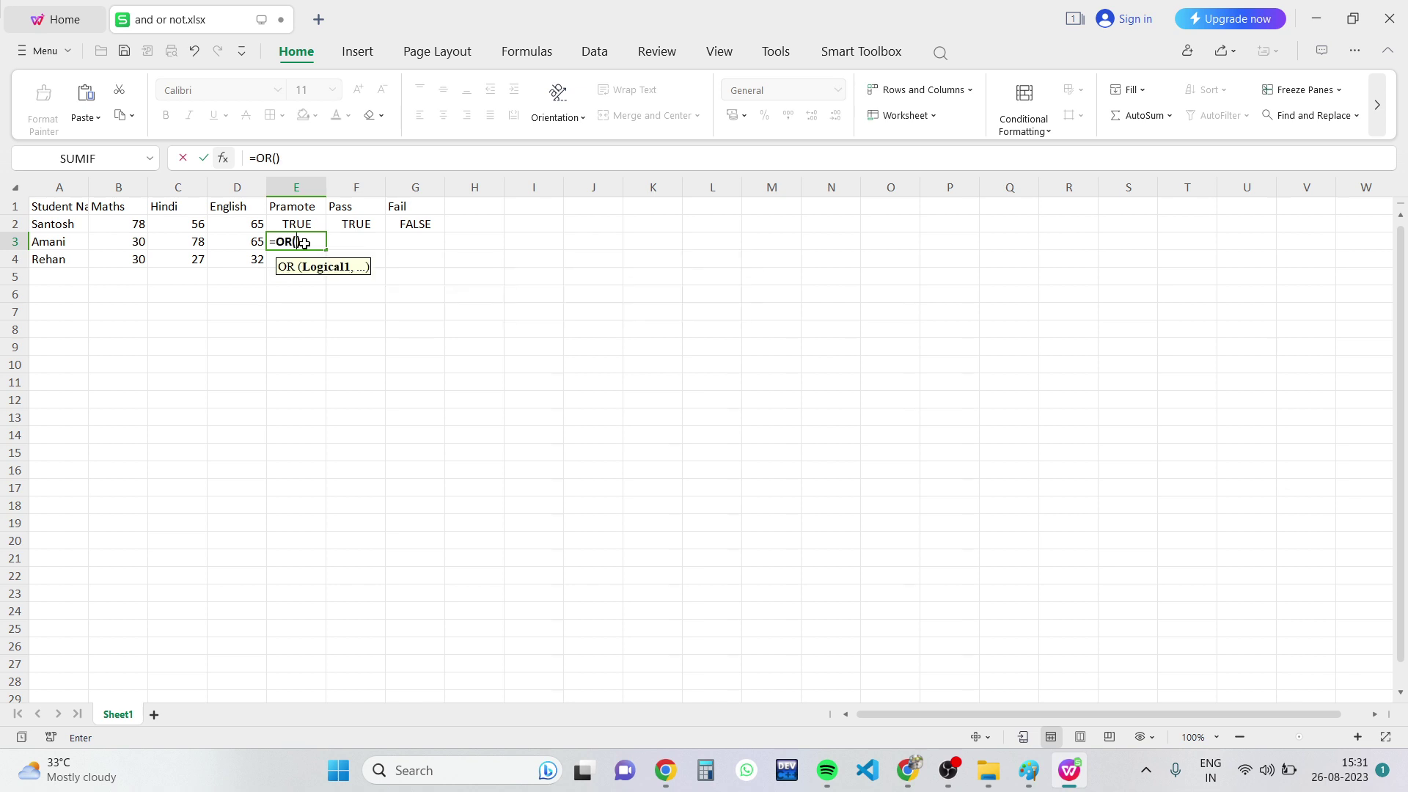
click(100, 241)
text(>)
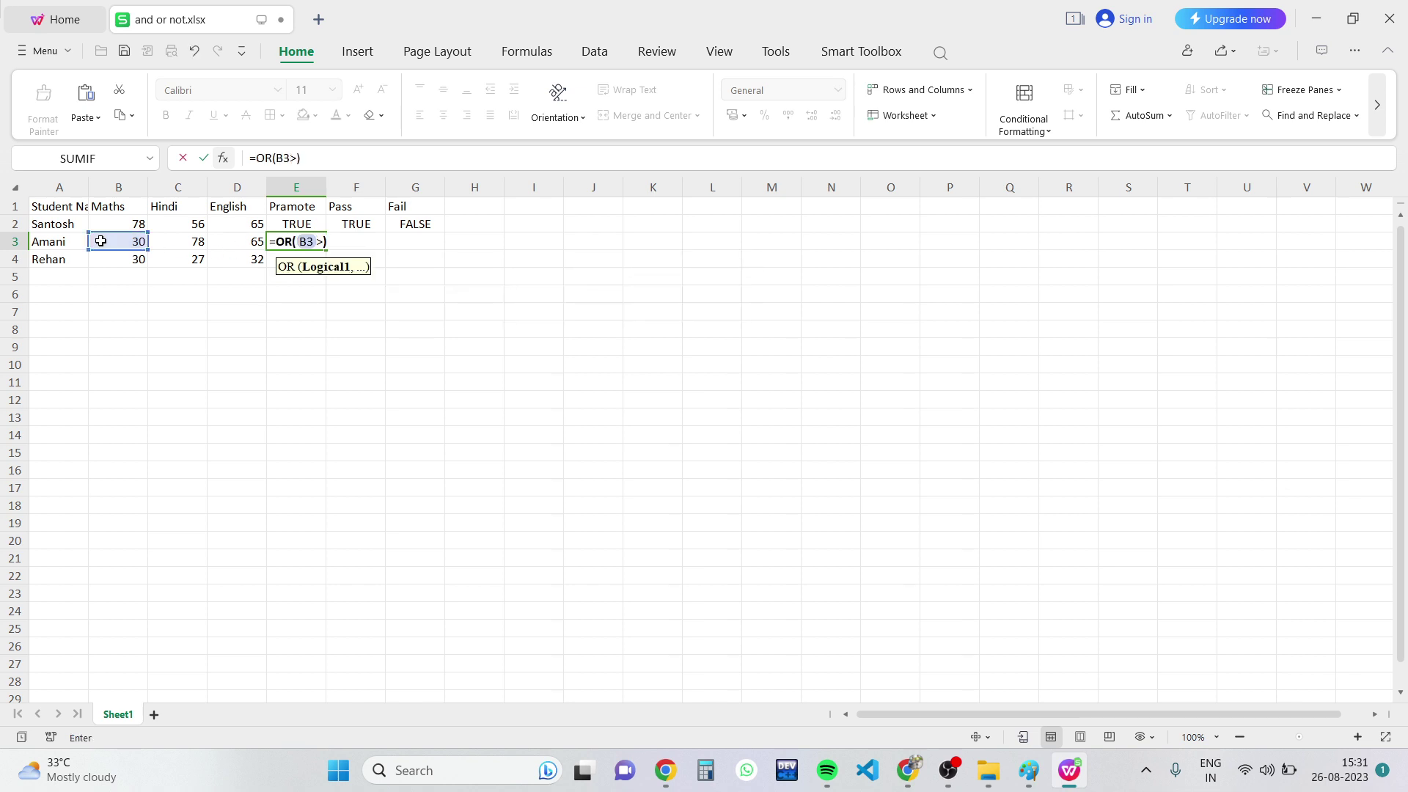
text(35)
Give a raised-hand participant a speaking turn in the live session, then return to the spreadsheet.
click(911, 770)
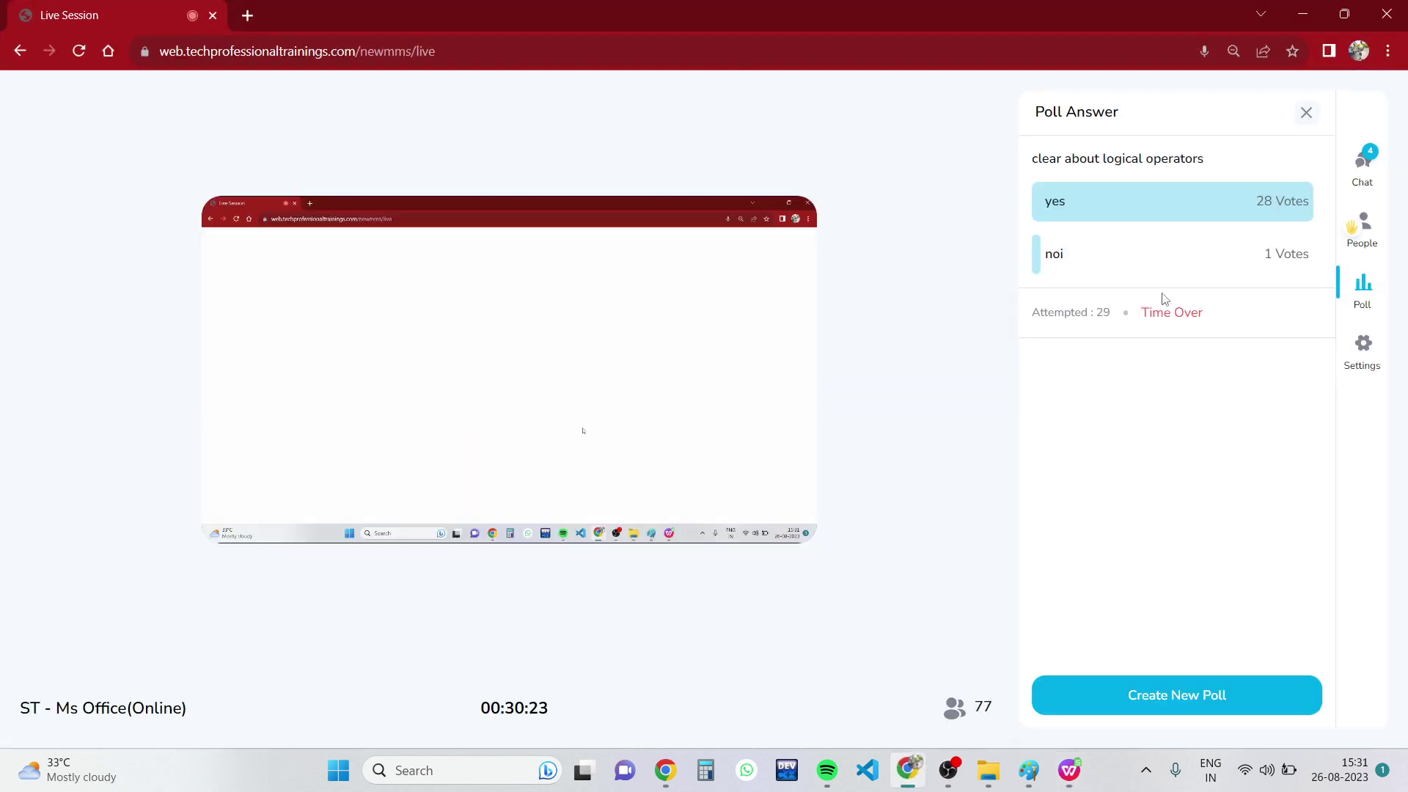
click(1354, 228)
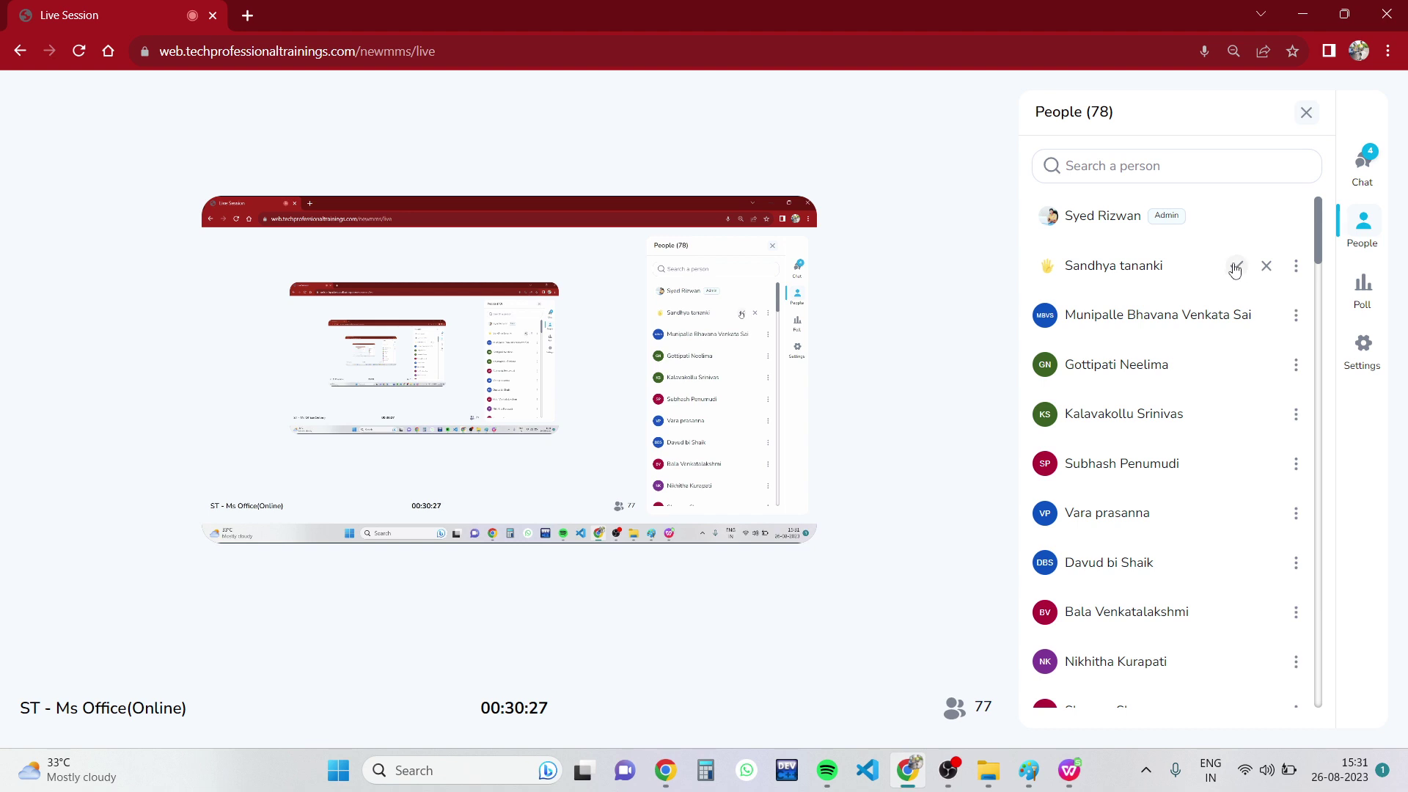
click(1235, 266)
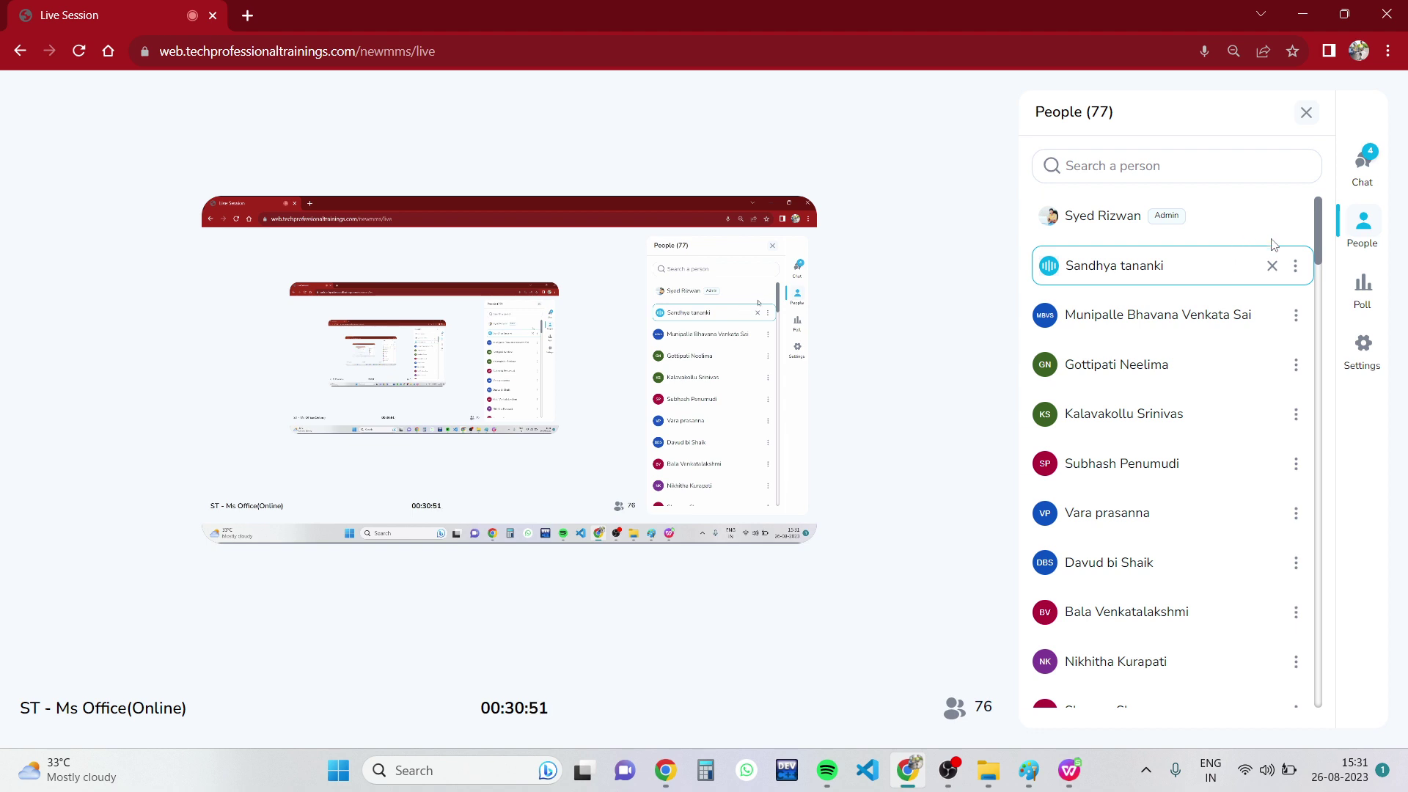
click(1270, 266)
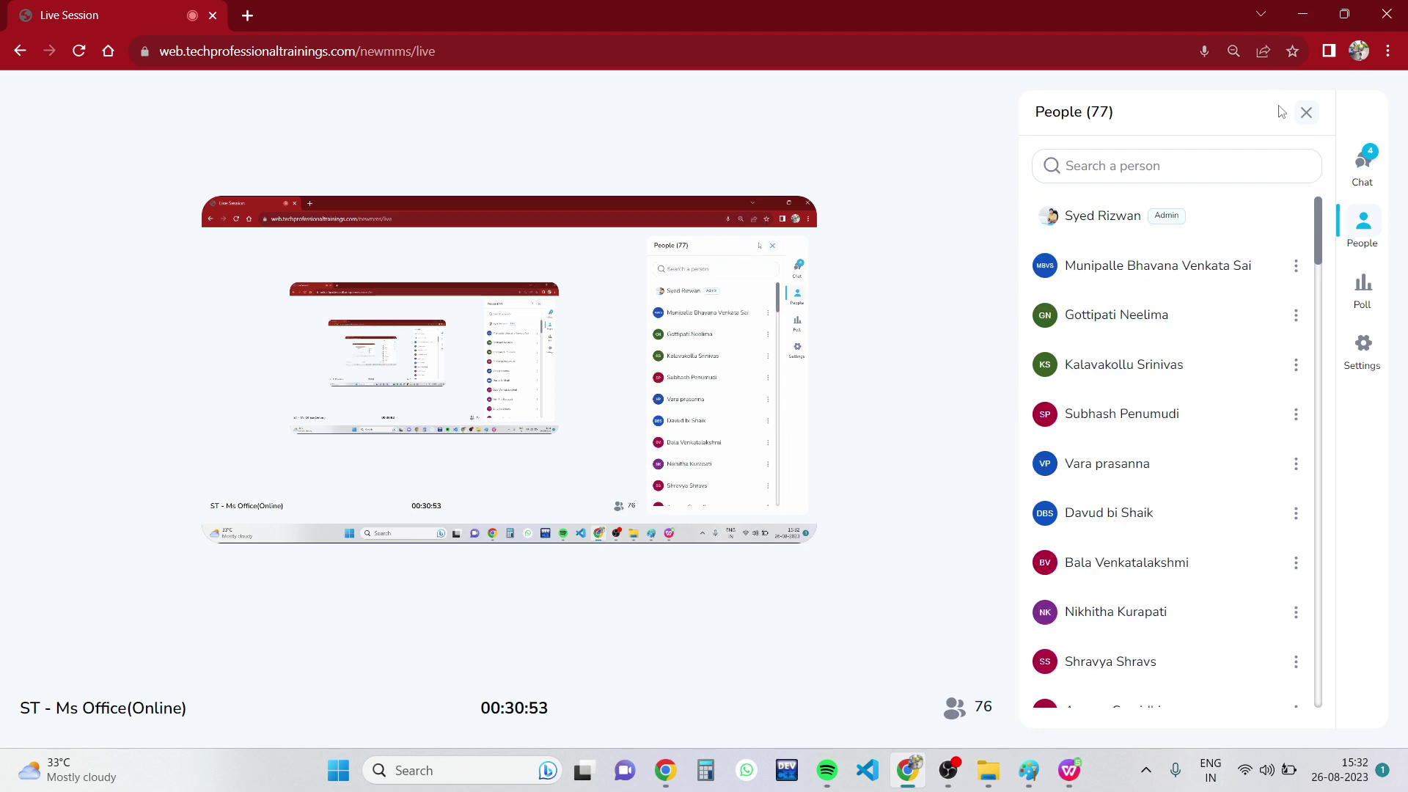
click(1306, 113)
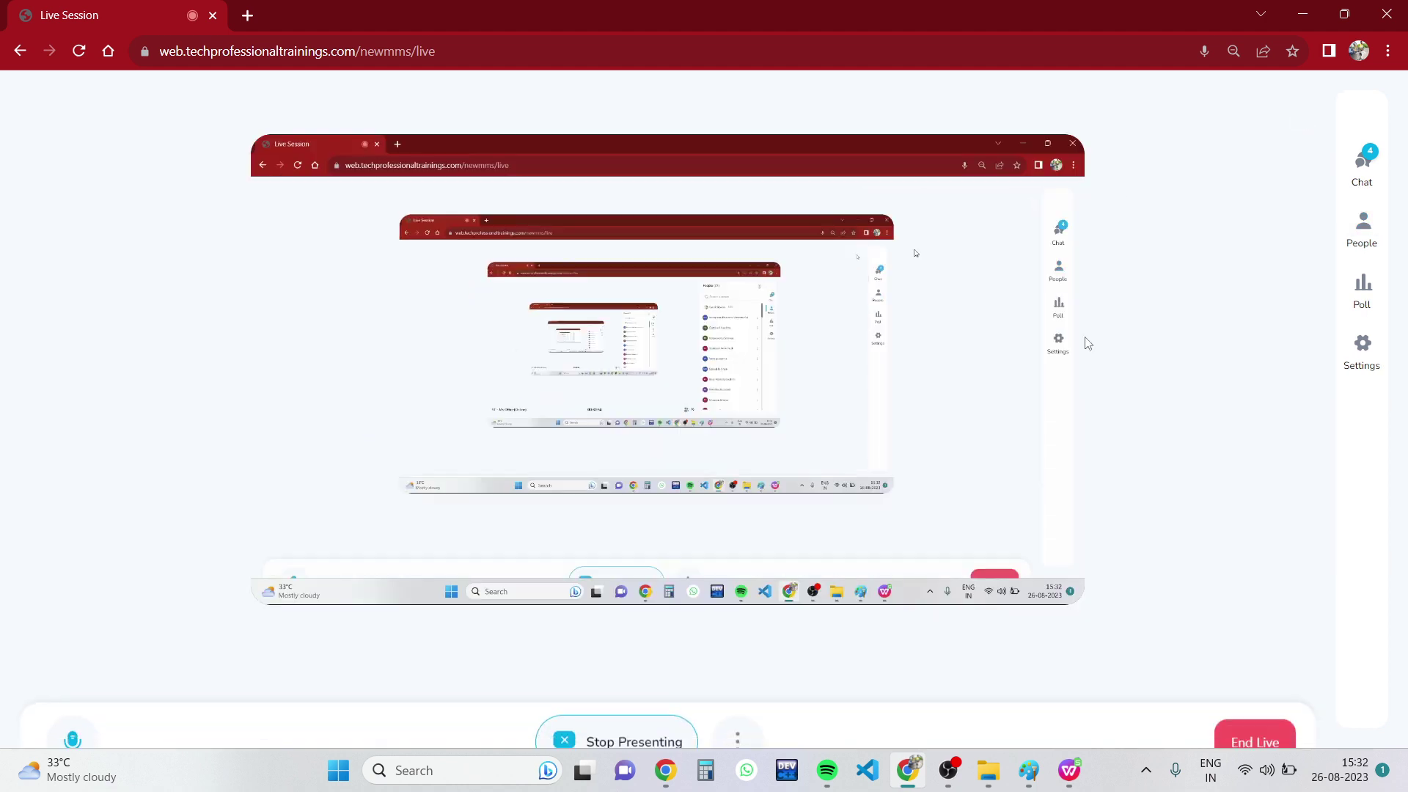
click(1361, 159)
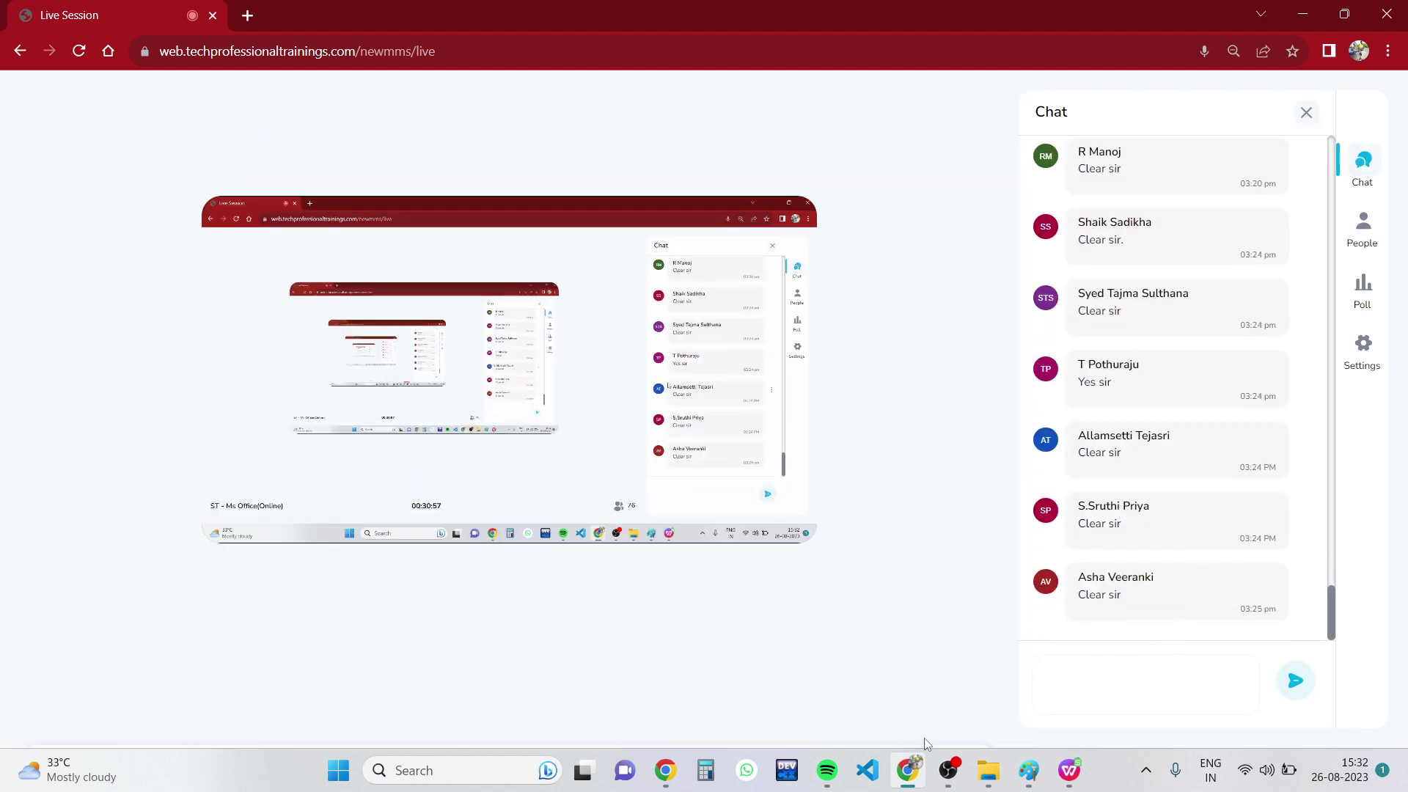
click(1069, 770)
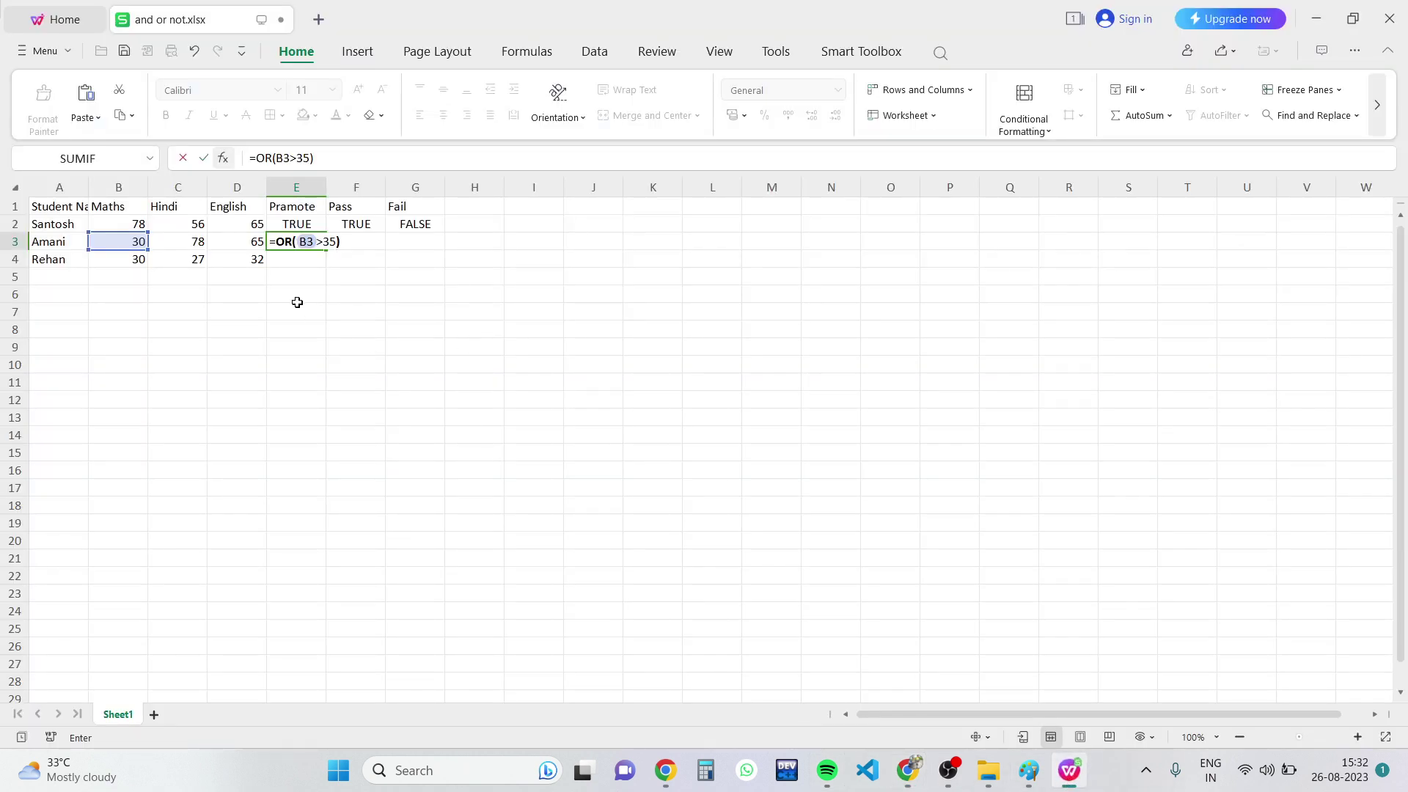
Finish E3 as =OR(B3>35,C3>35,D3>35) so the second student's Pramote shows TRUE.
text(,)
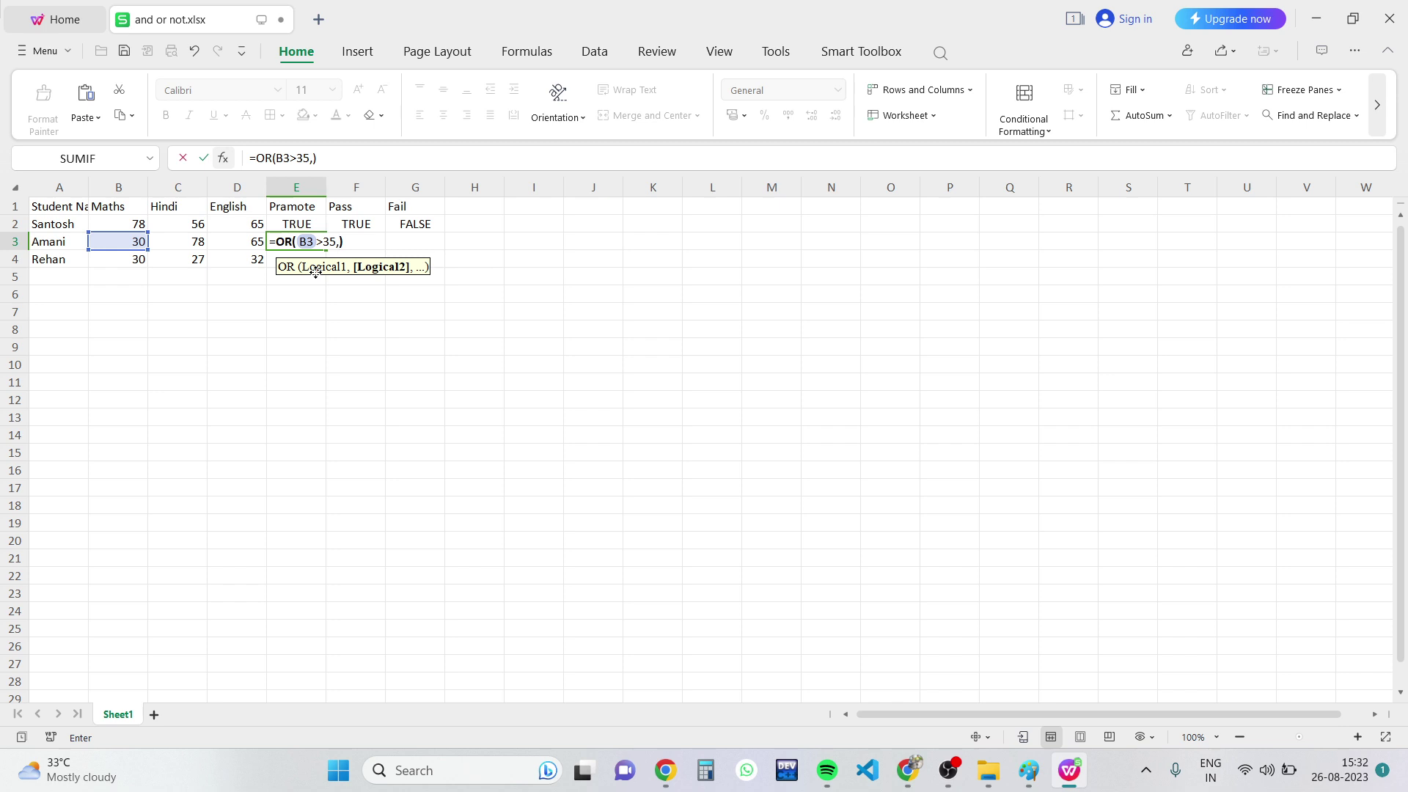
click(170, 240)
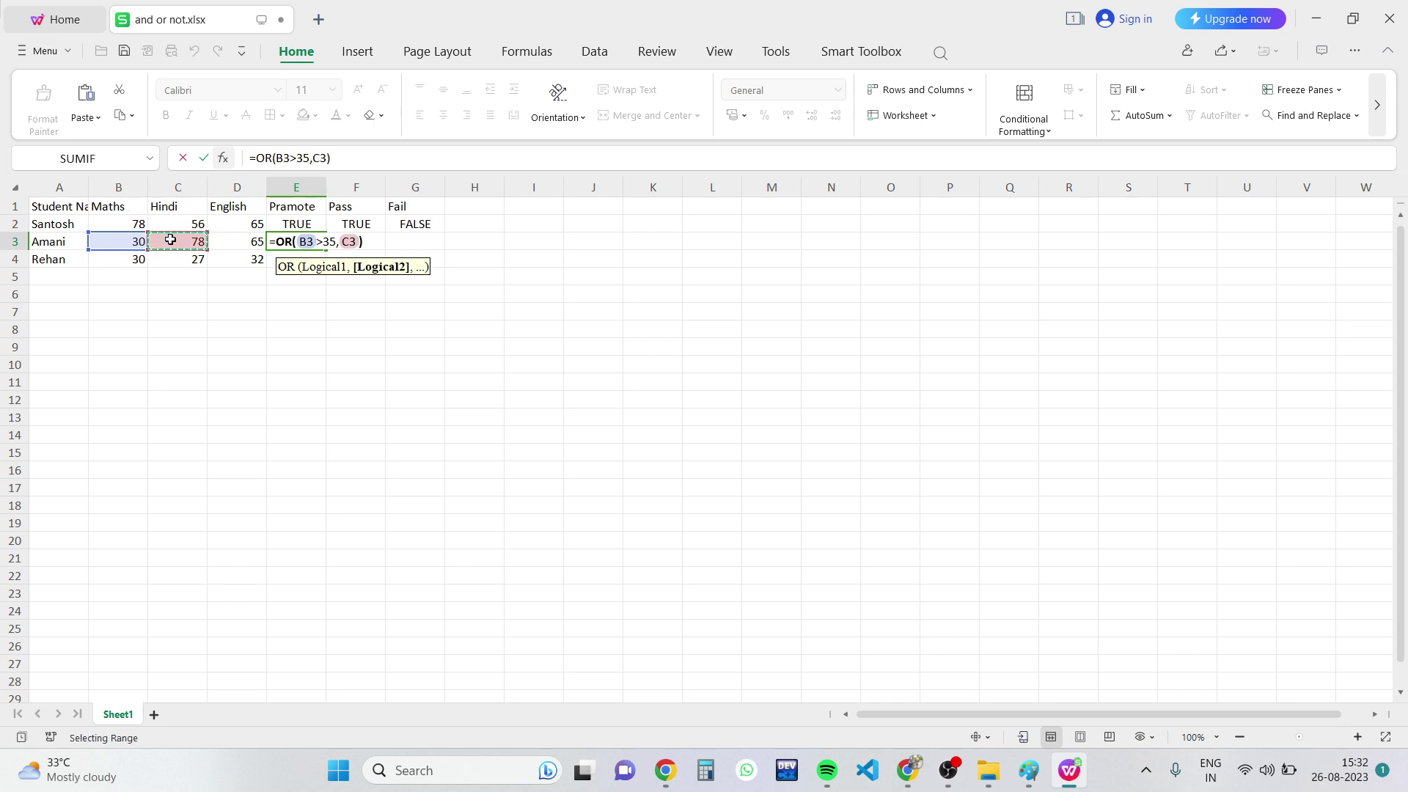
text(>35,)
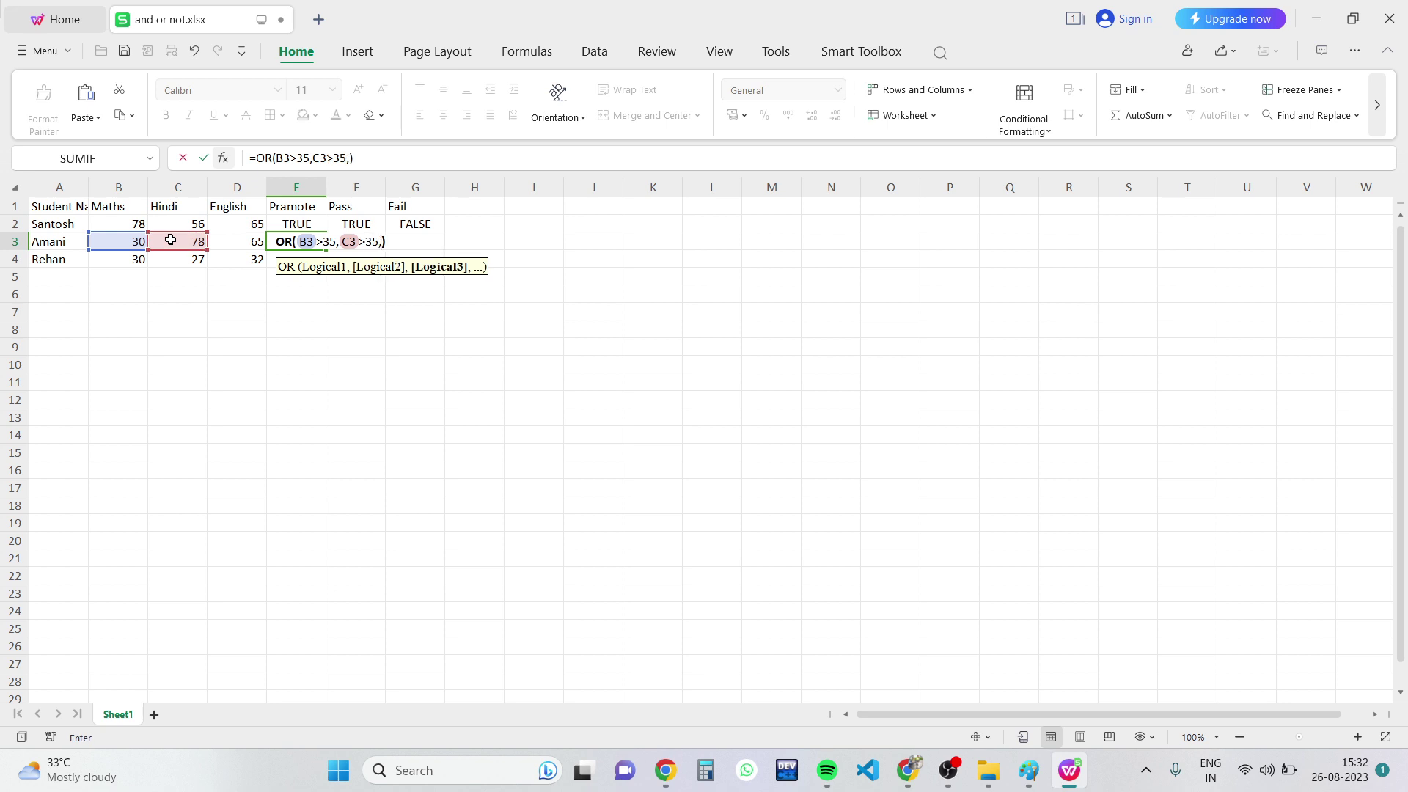
click(249, 243)
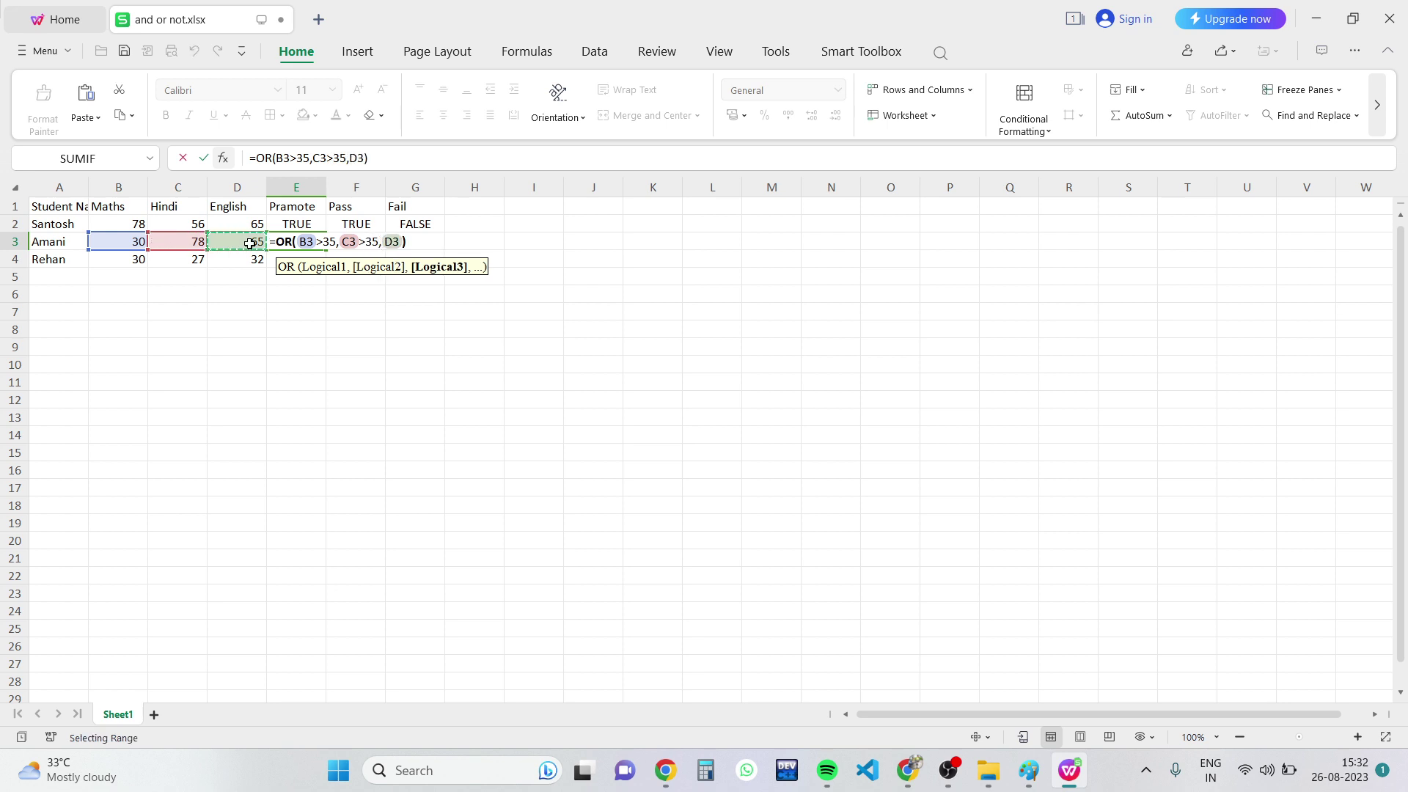
text(>35)
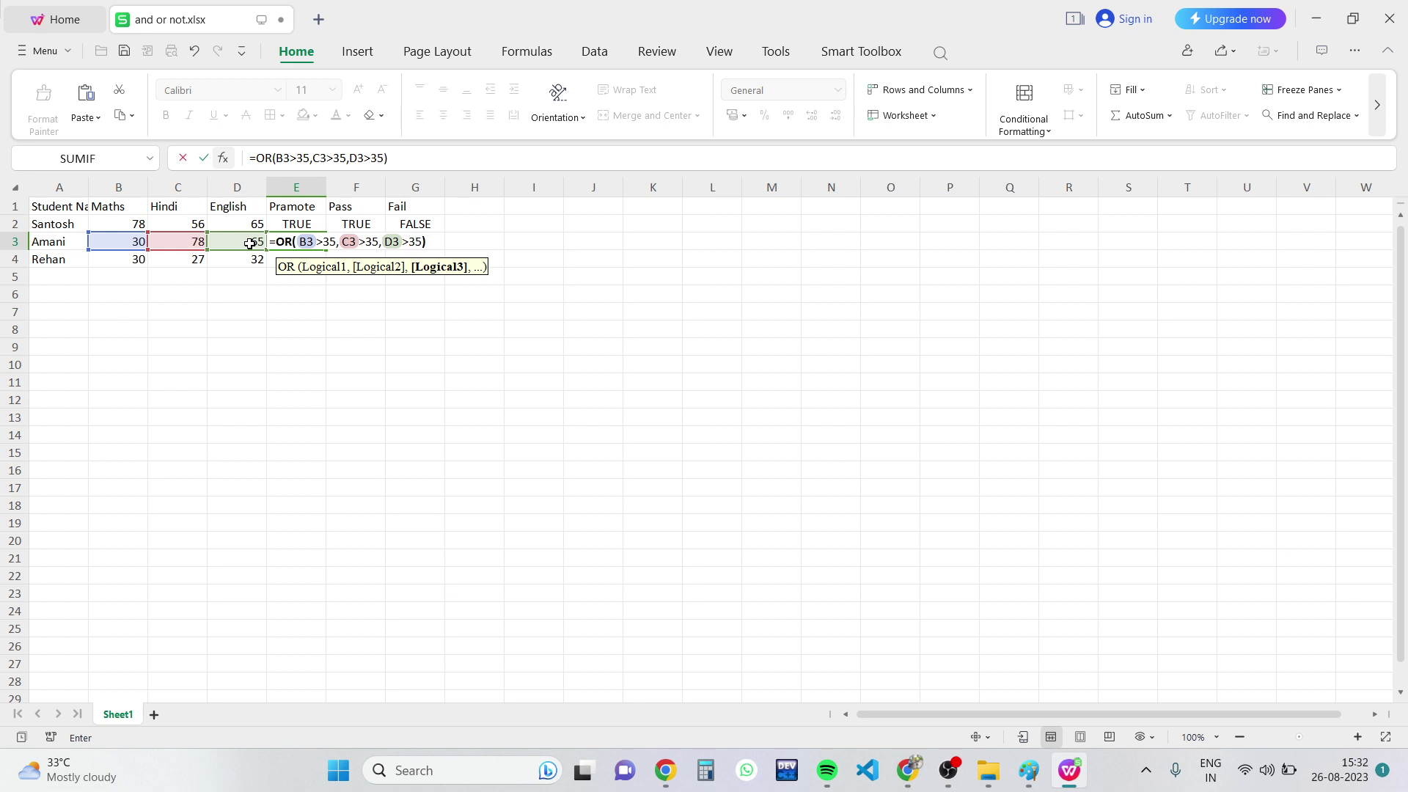
key(Return)
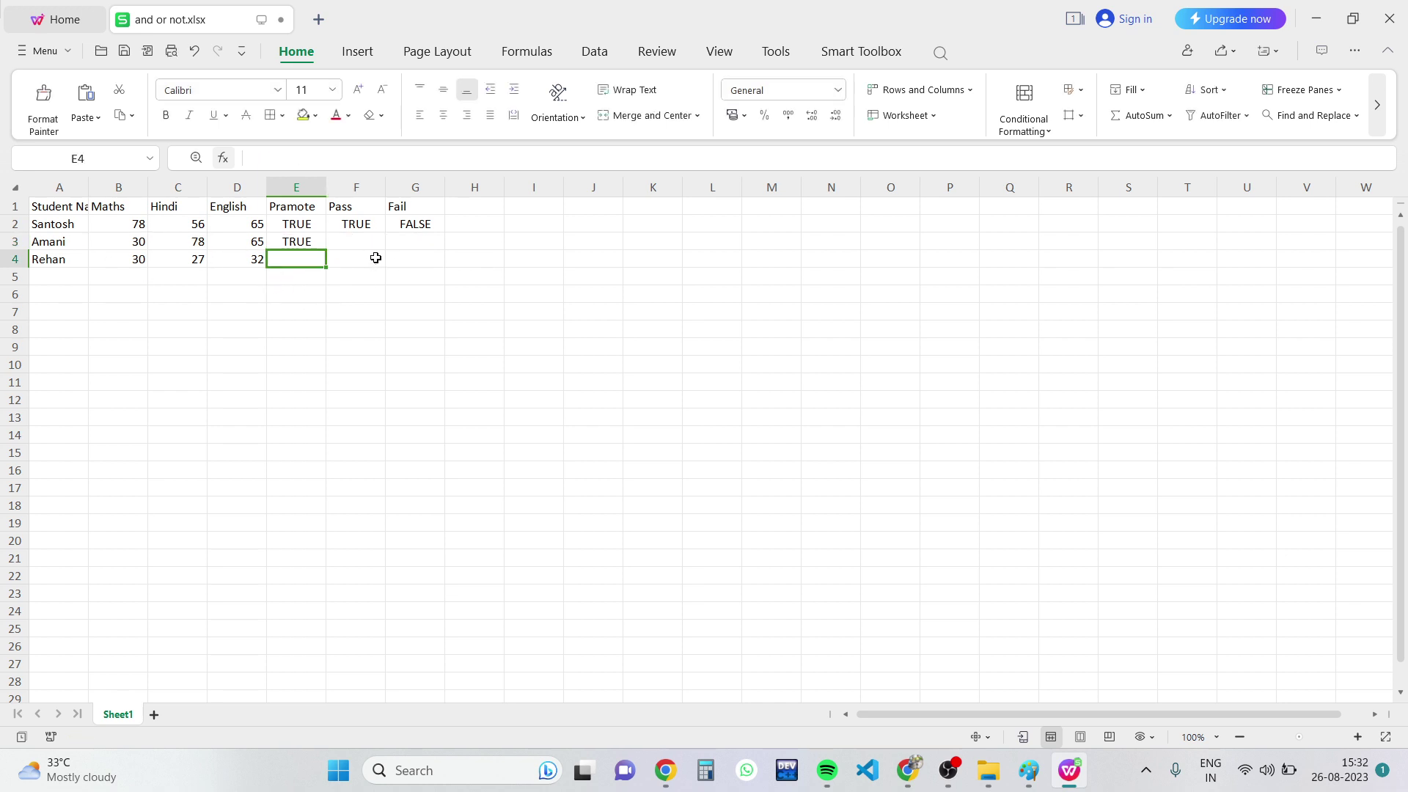
Enter =AND(B3>35,C3>35,D3>35) in F3 and copy the formula text.
click(356, 238)
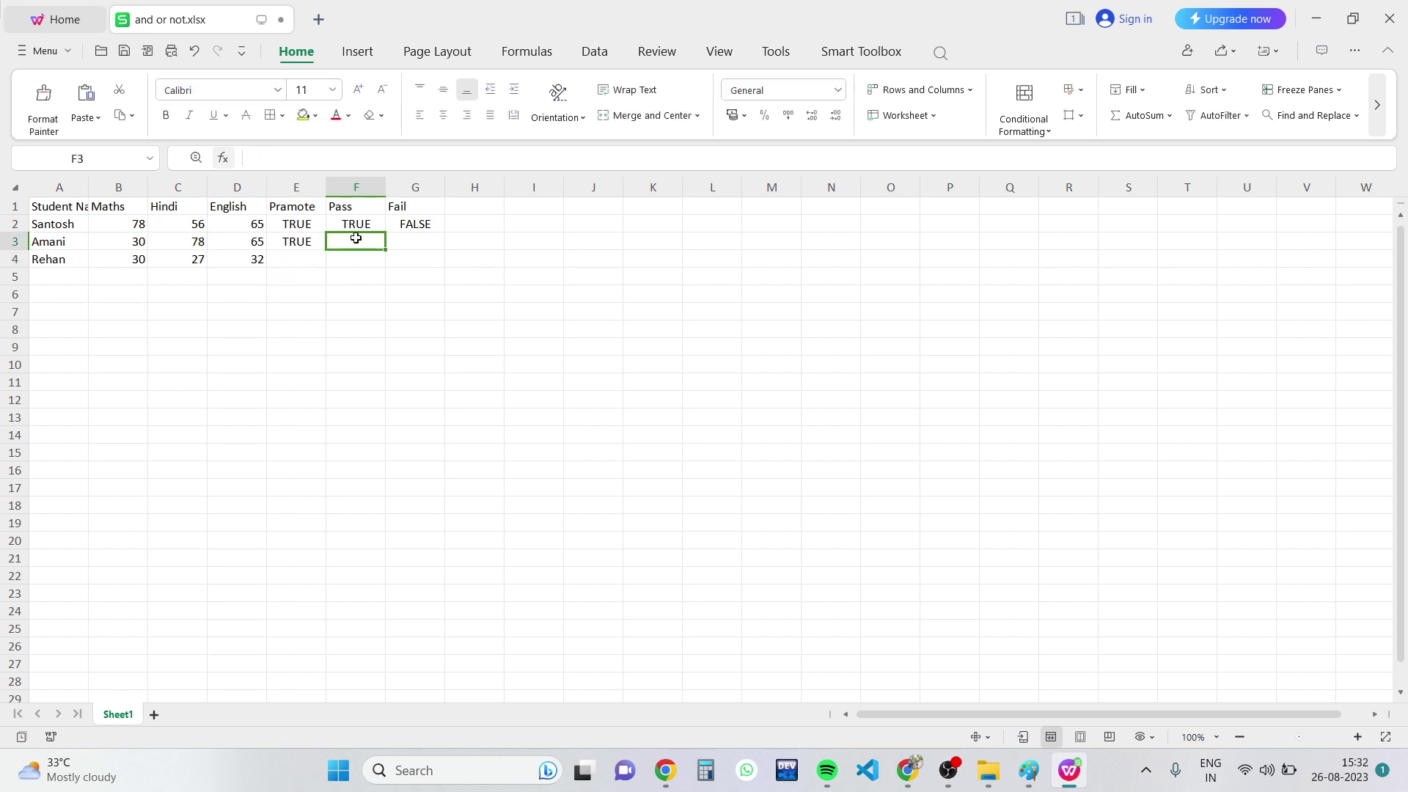
text(=)
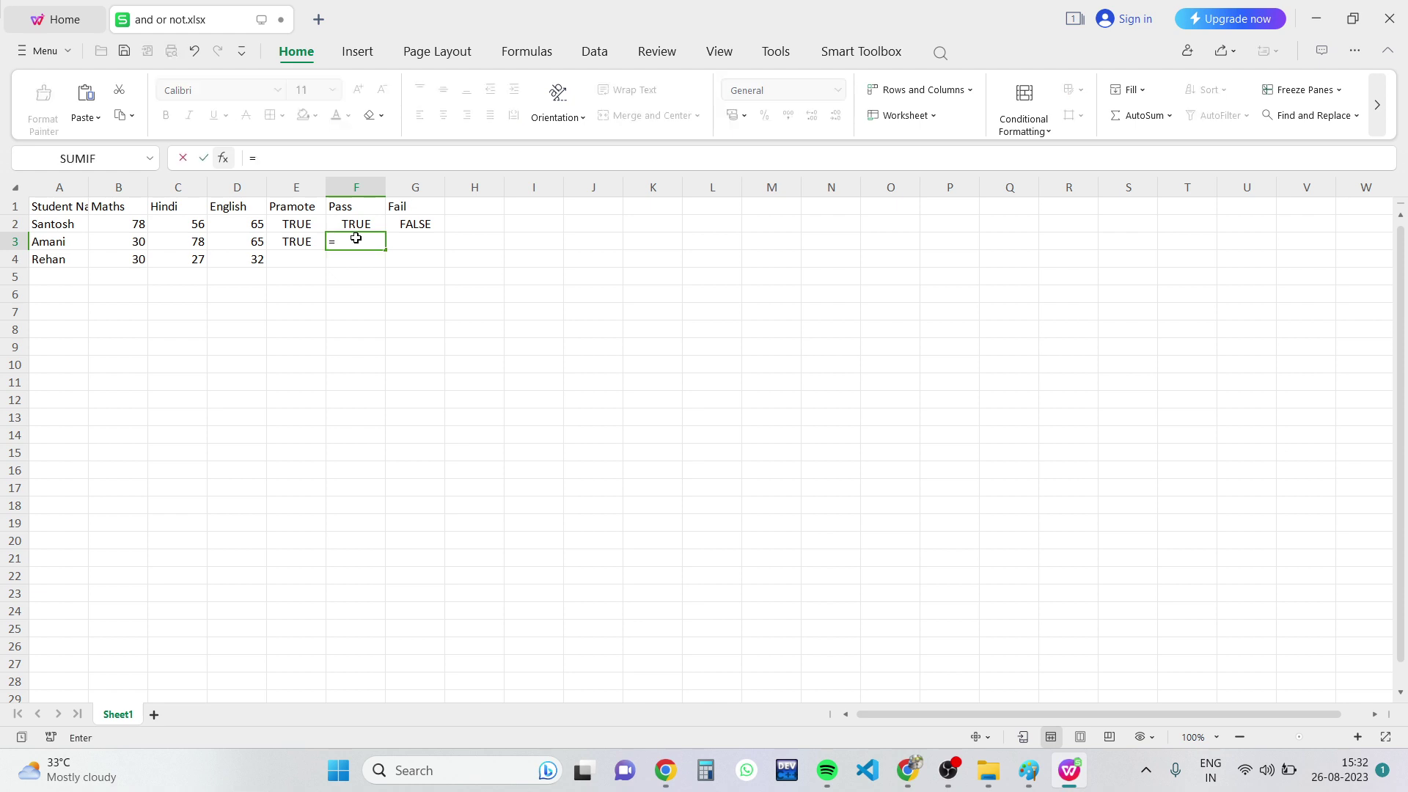
text(AND)
key(Tab)
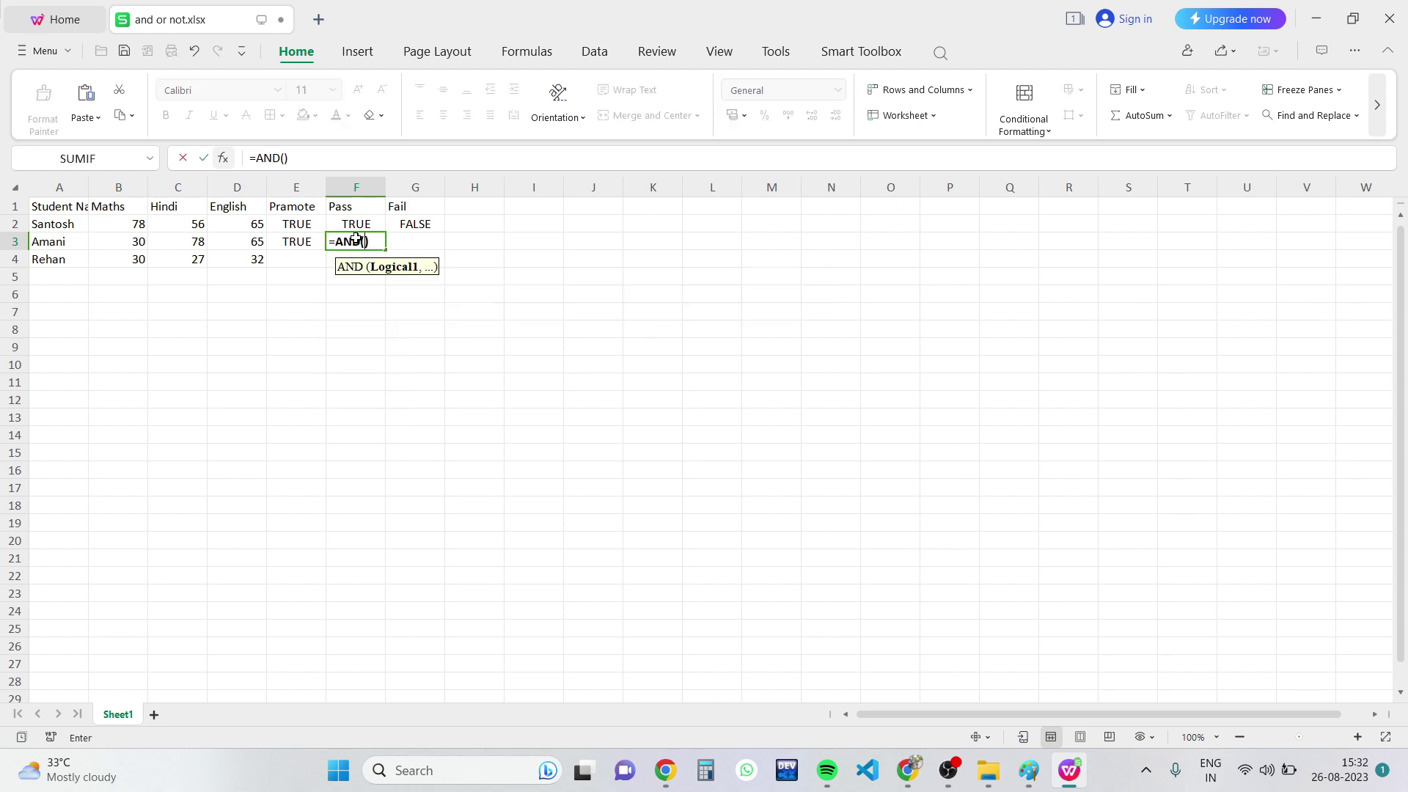
click(120, 241)
text(>)
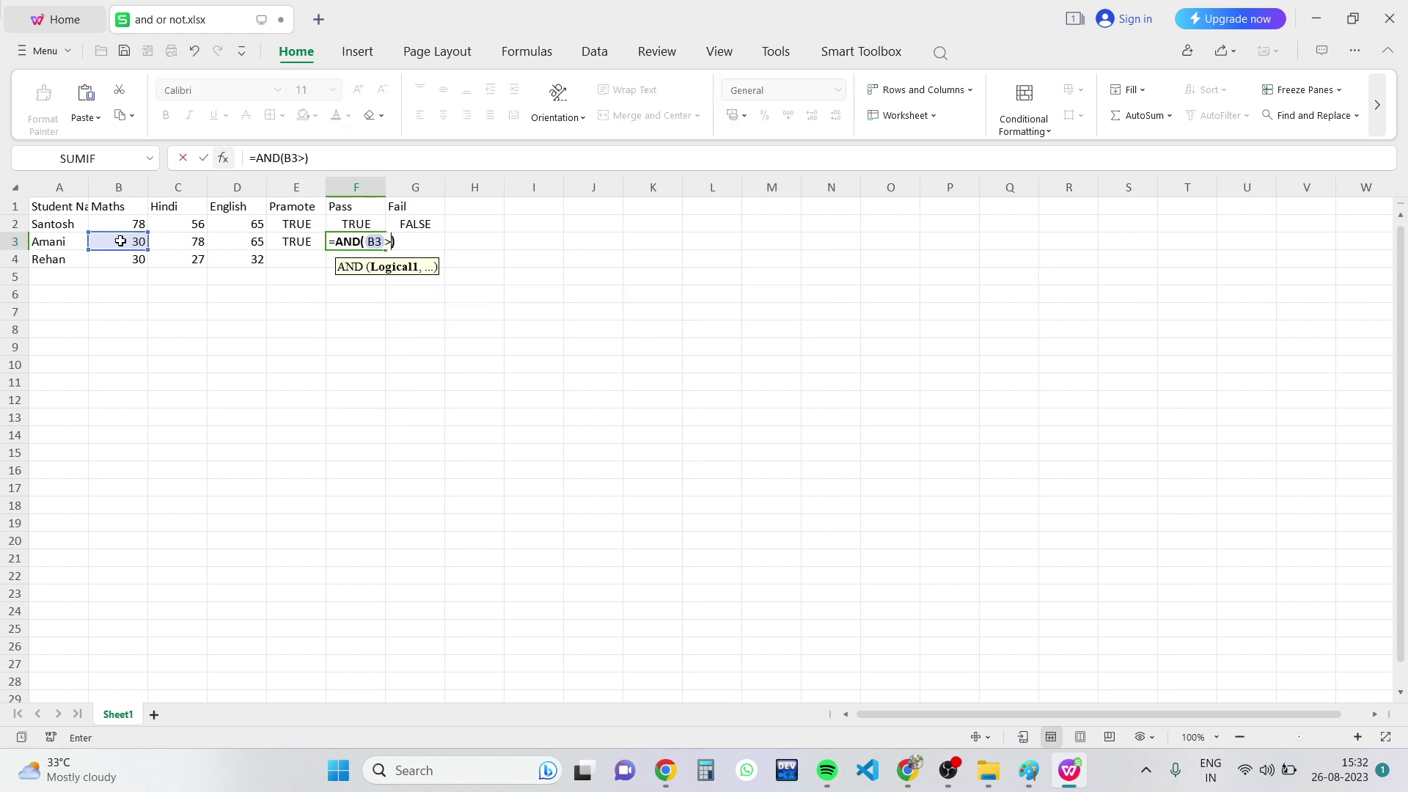
text(35)
text(,)
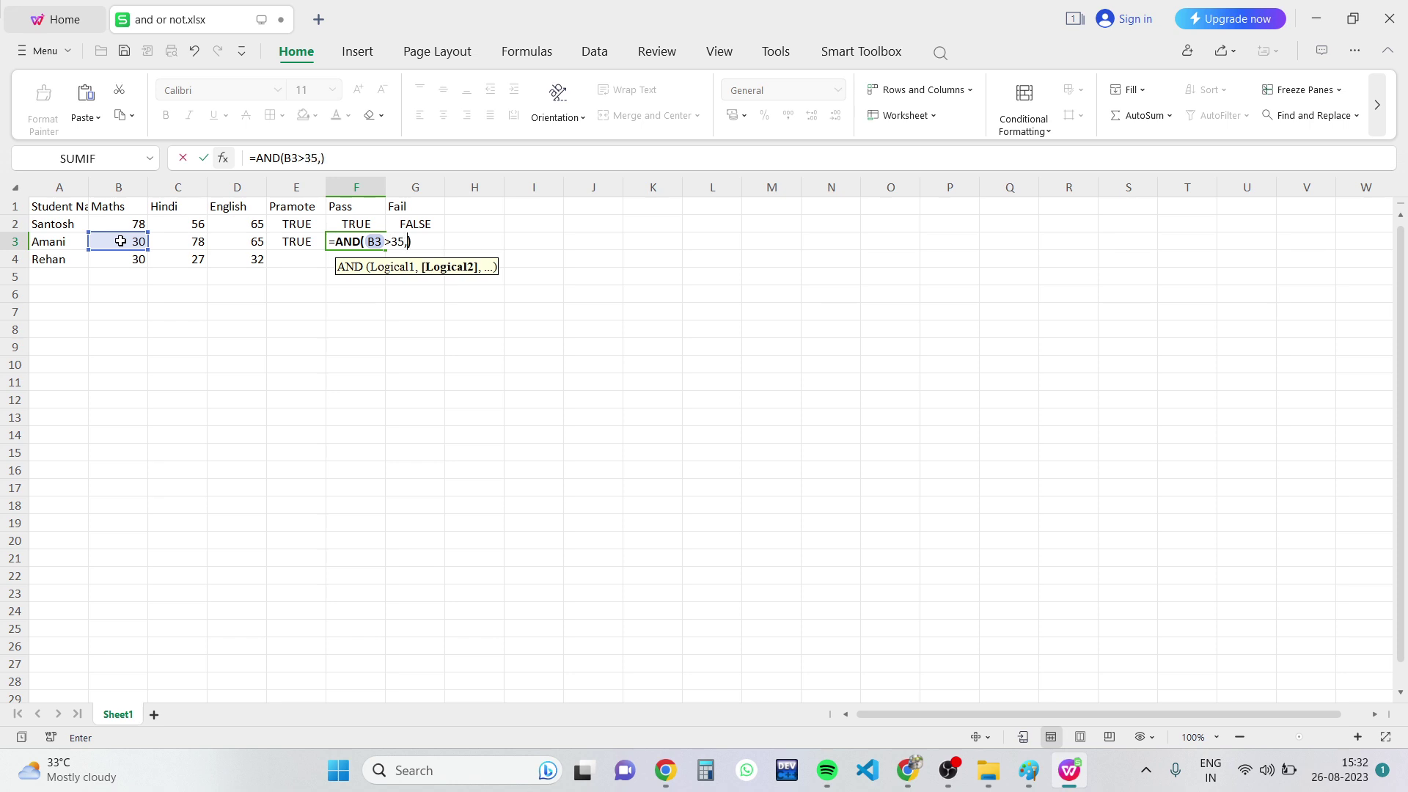
click(182, 241)
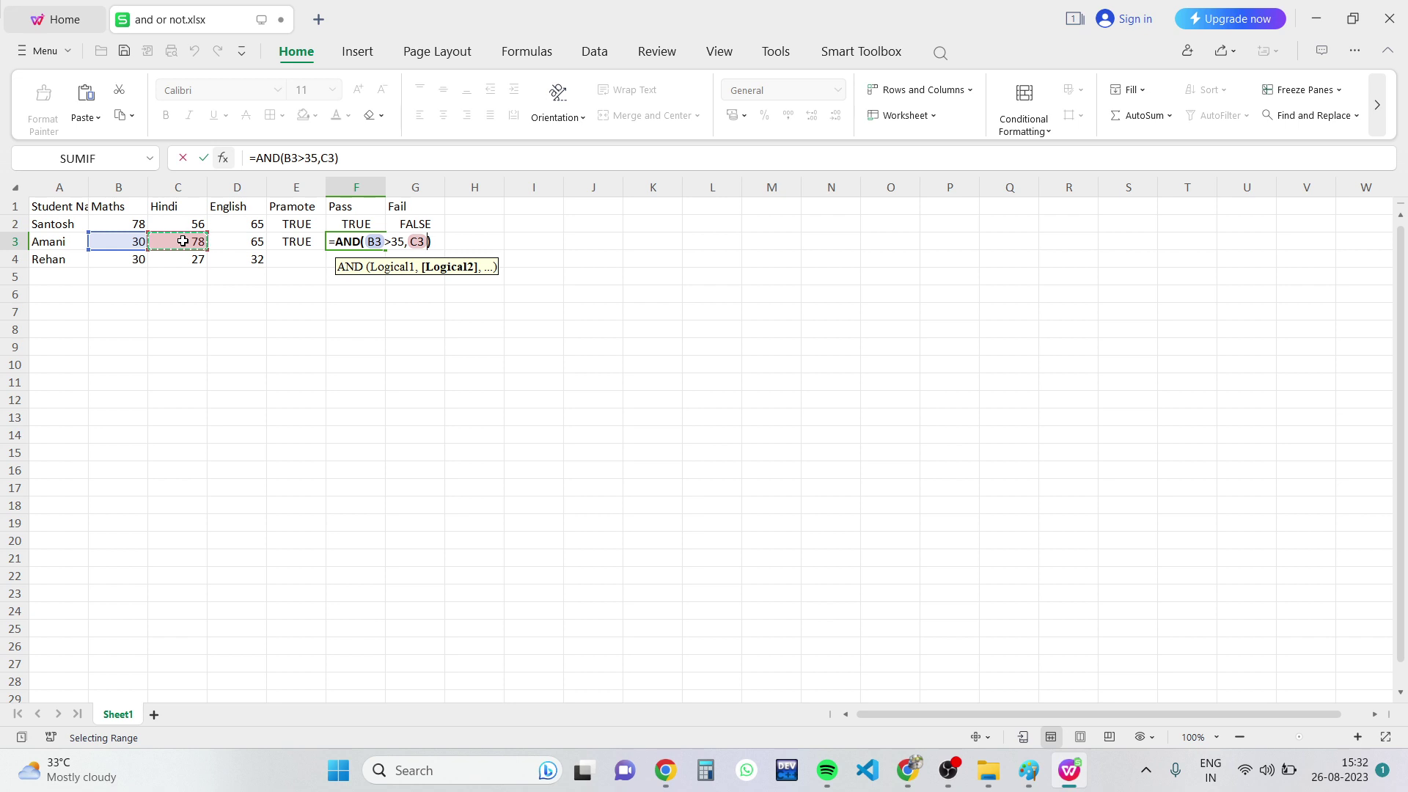
text(>35)
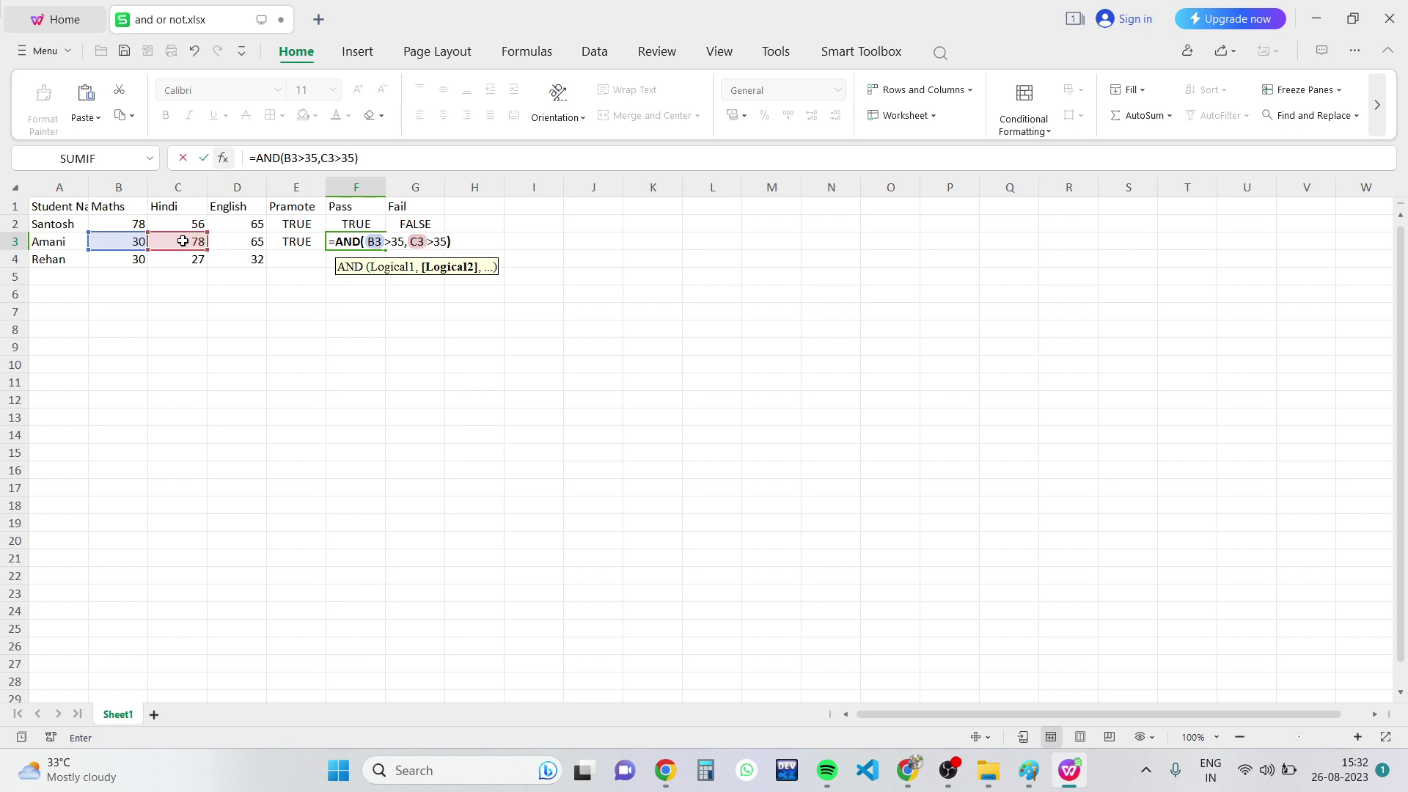
text(,)
click(234, 247)
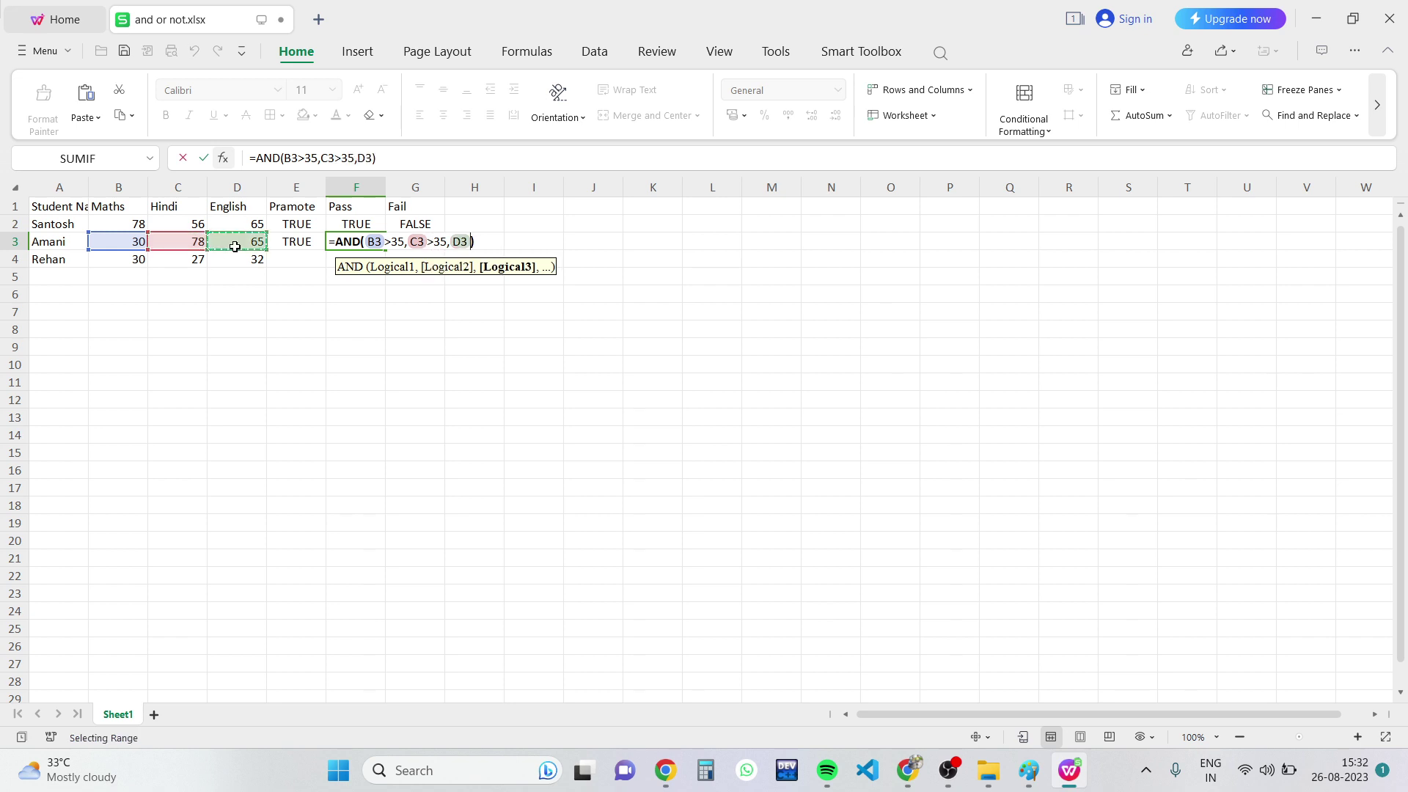
text(>)
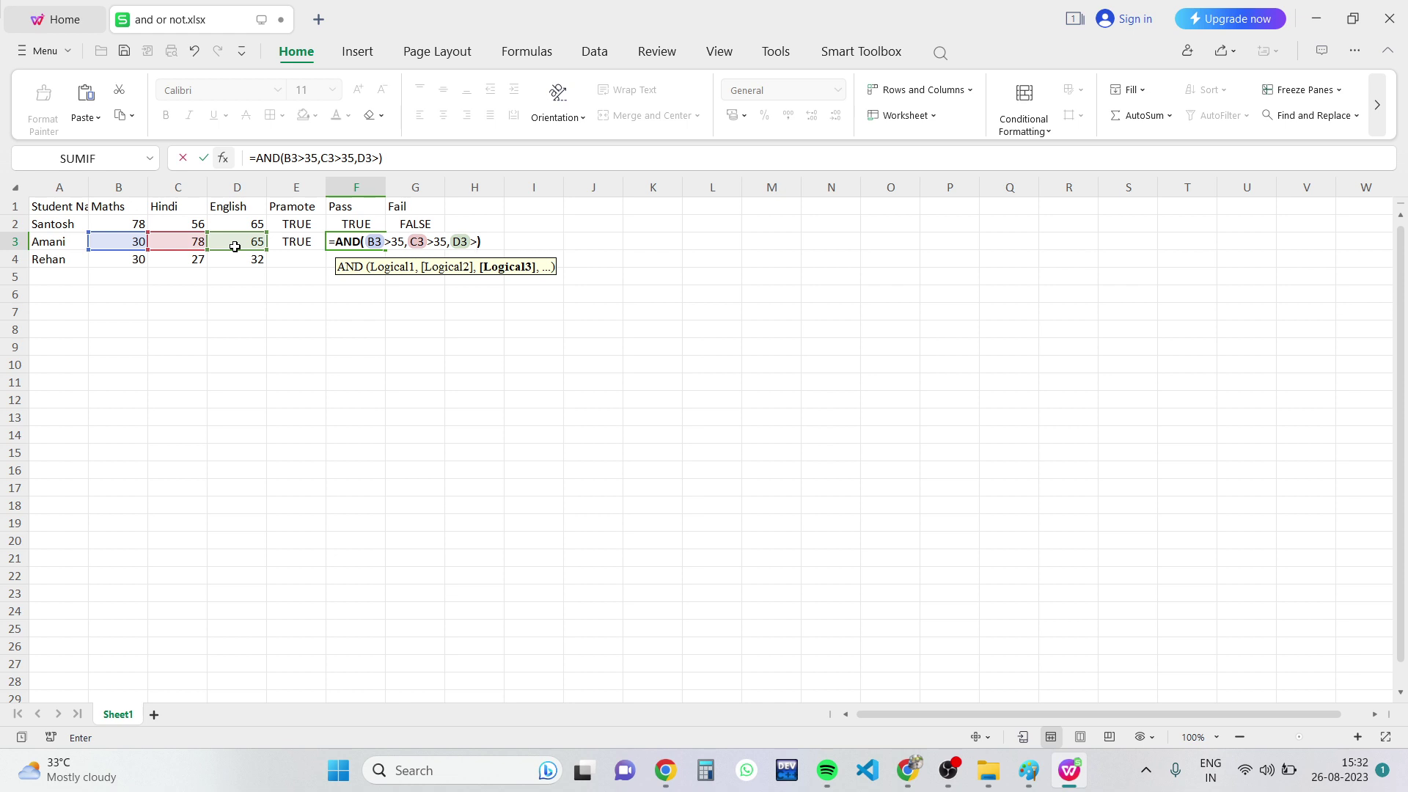
text(35)
drag(494, 242, 328, 243)
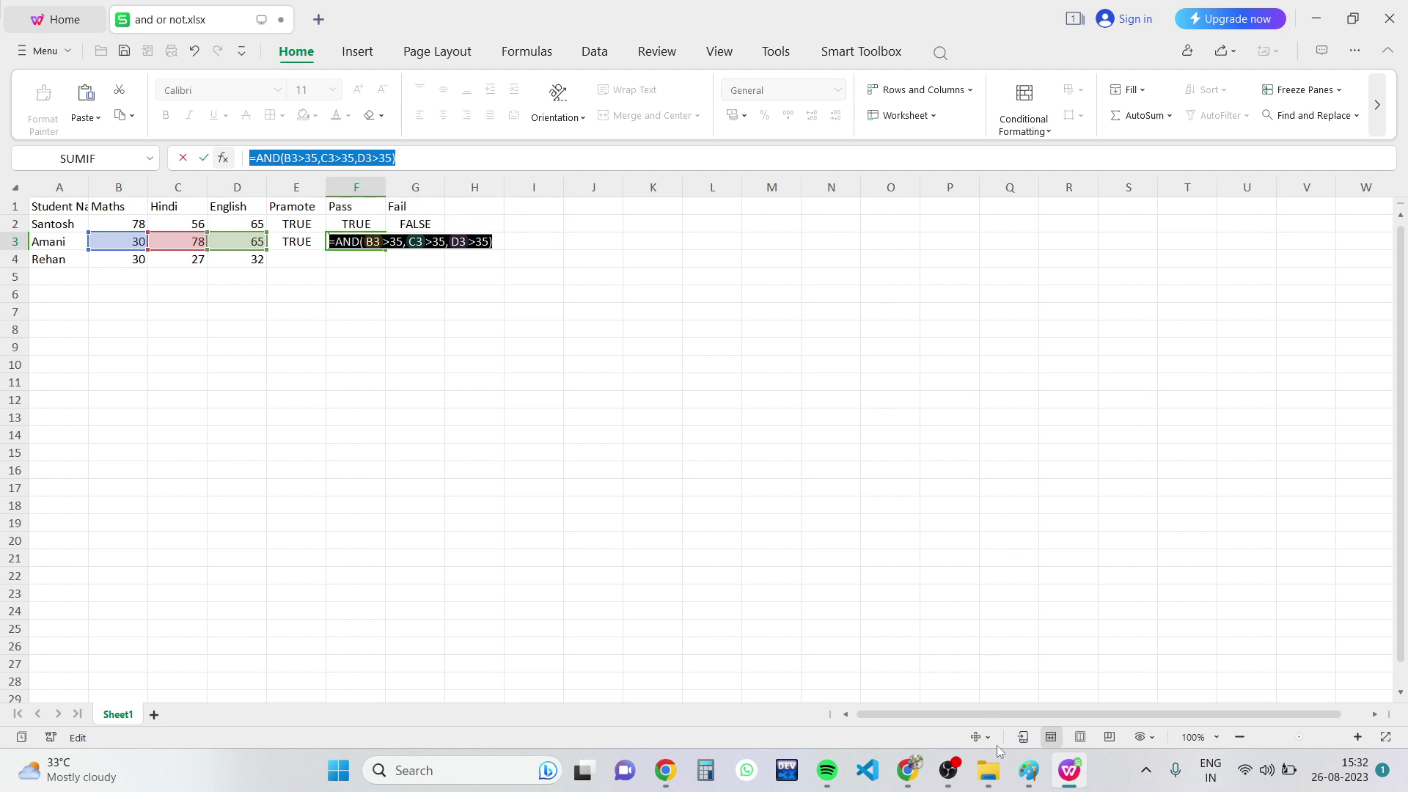
click(916, 781)
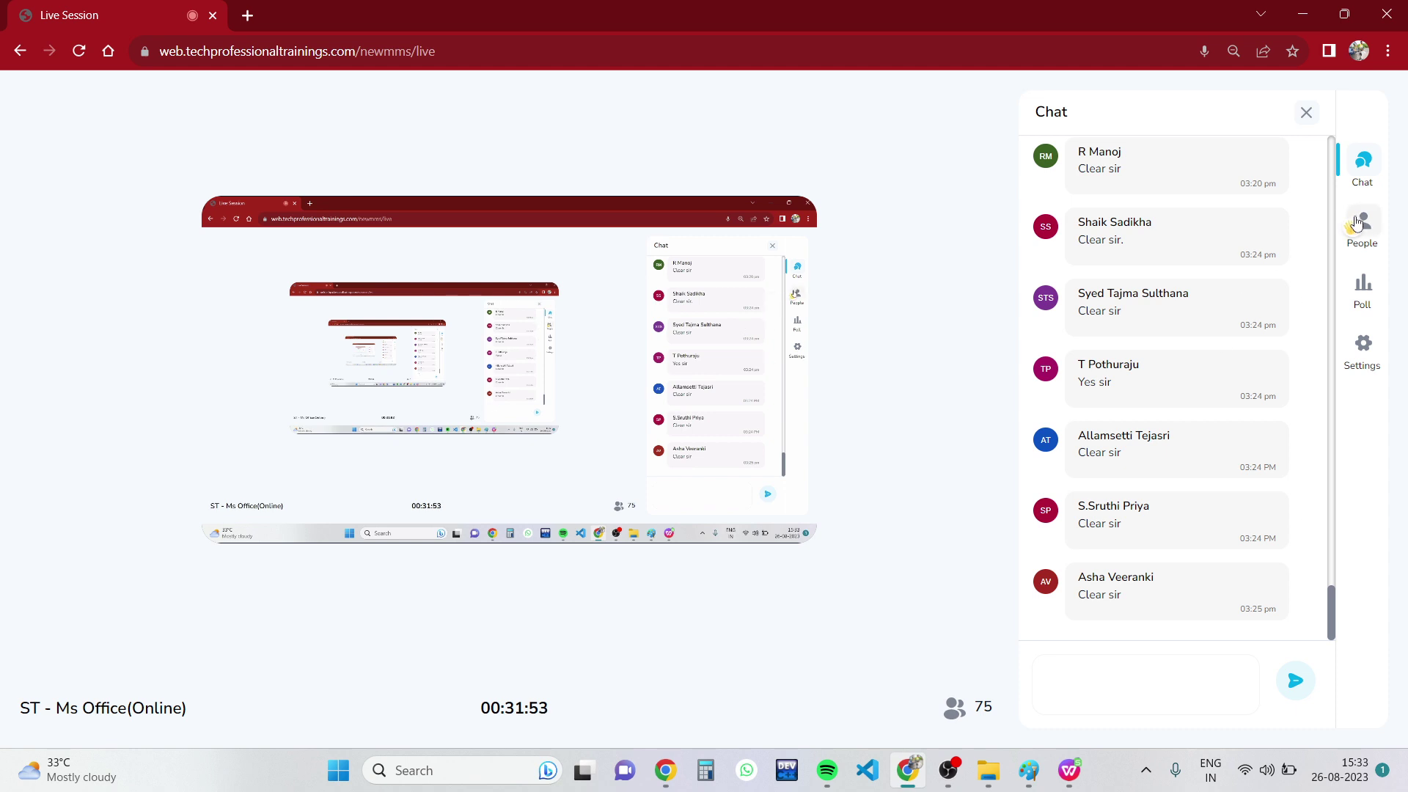
Start a new poll with =AND(B3>35,C3>35,D3>35) pasted as the question.
click(1362, 284)
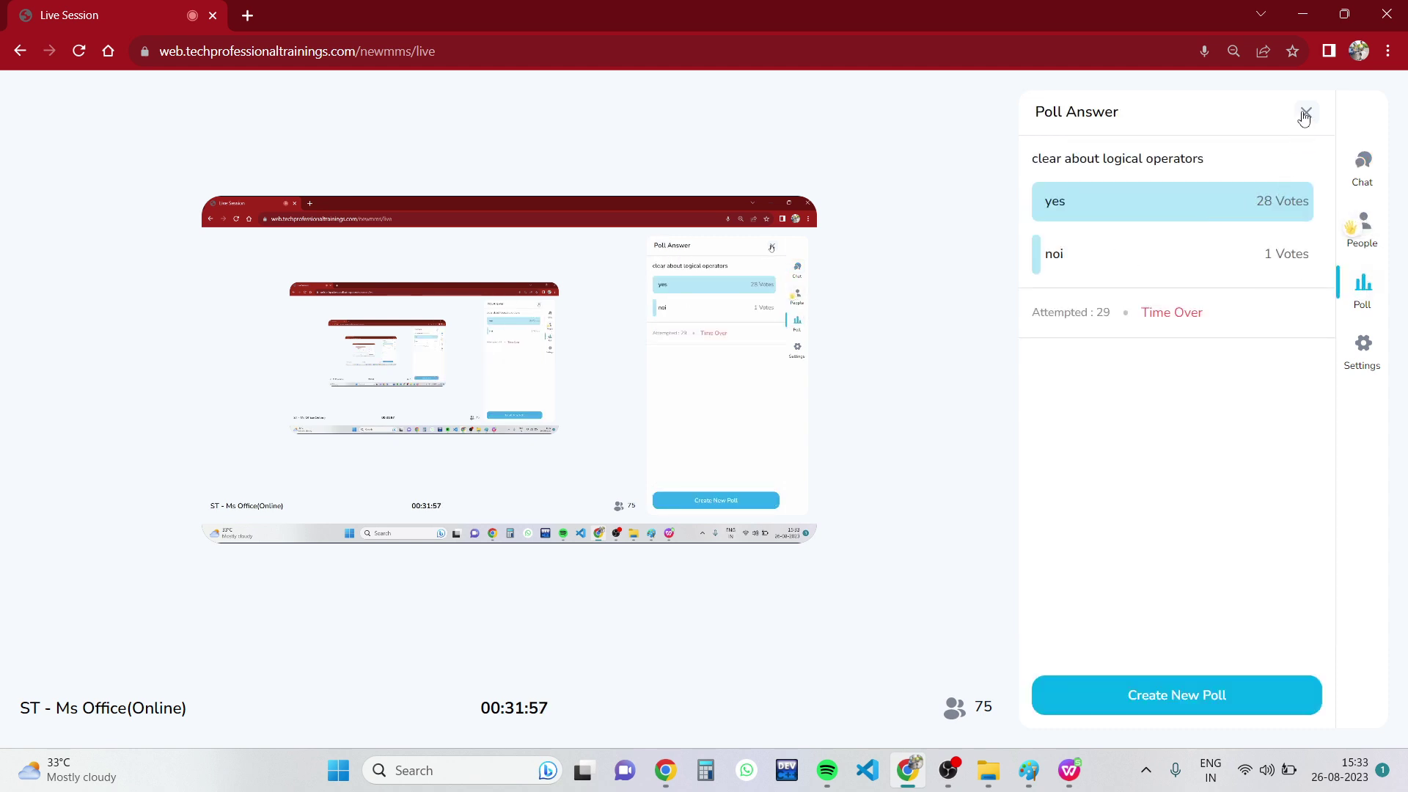
click(1172, 695)
click(1092, 184)
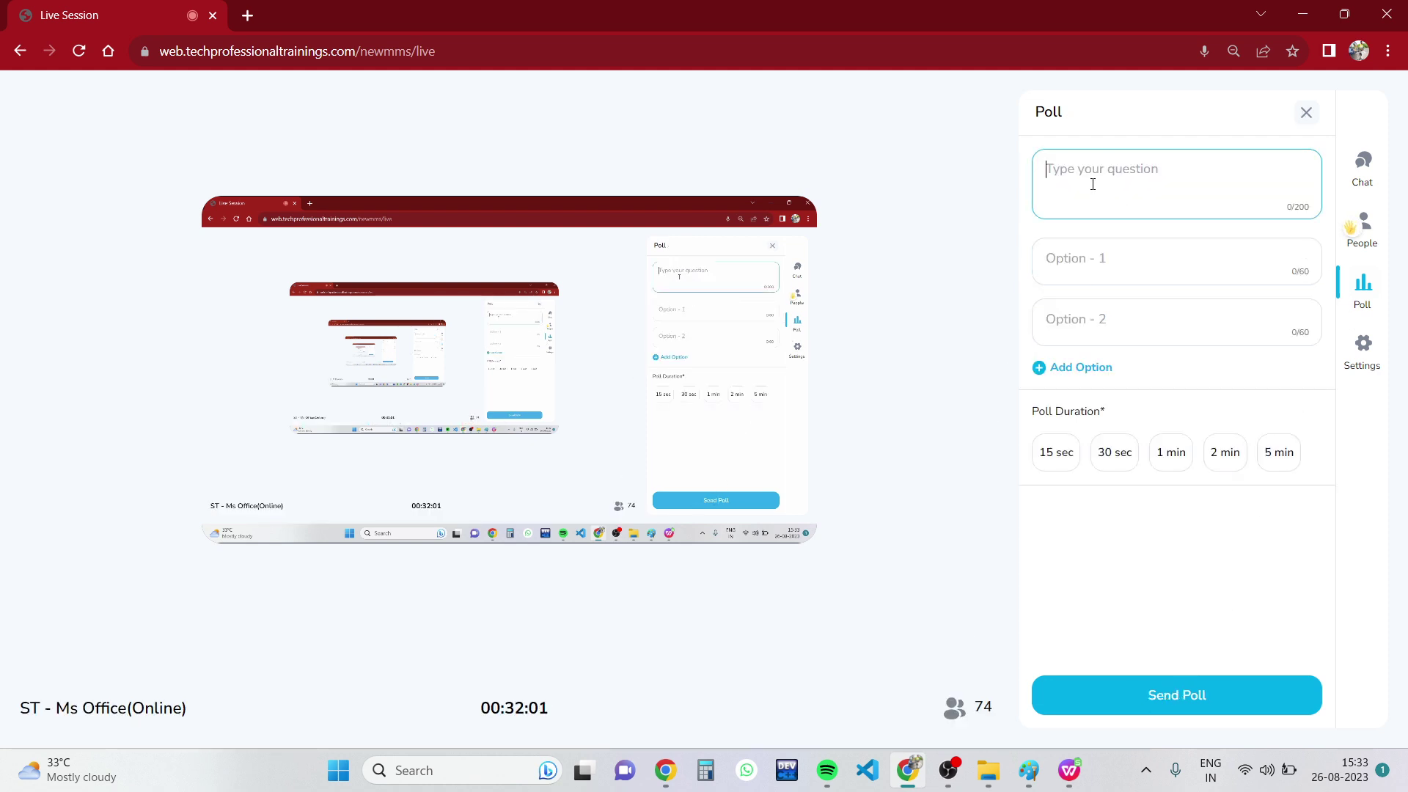
key(ctrl+v)
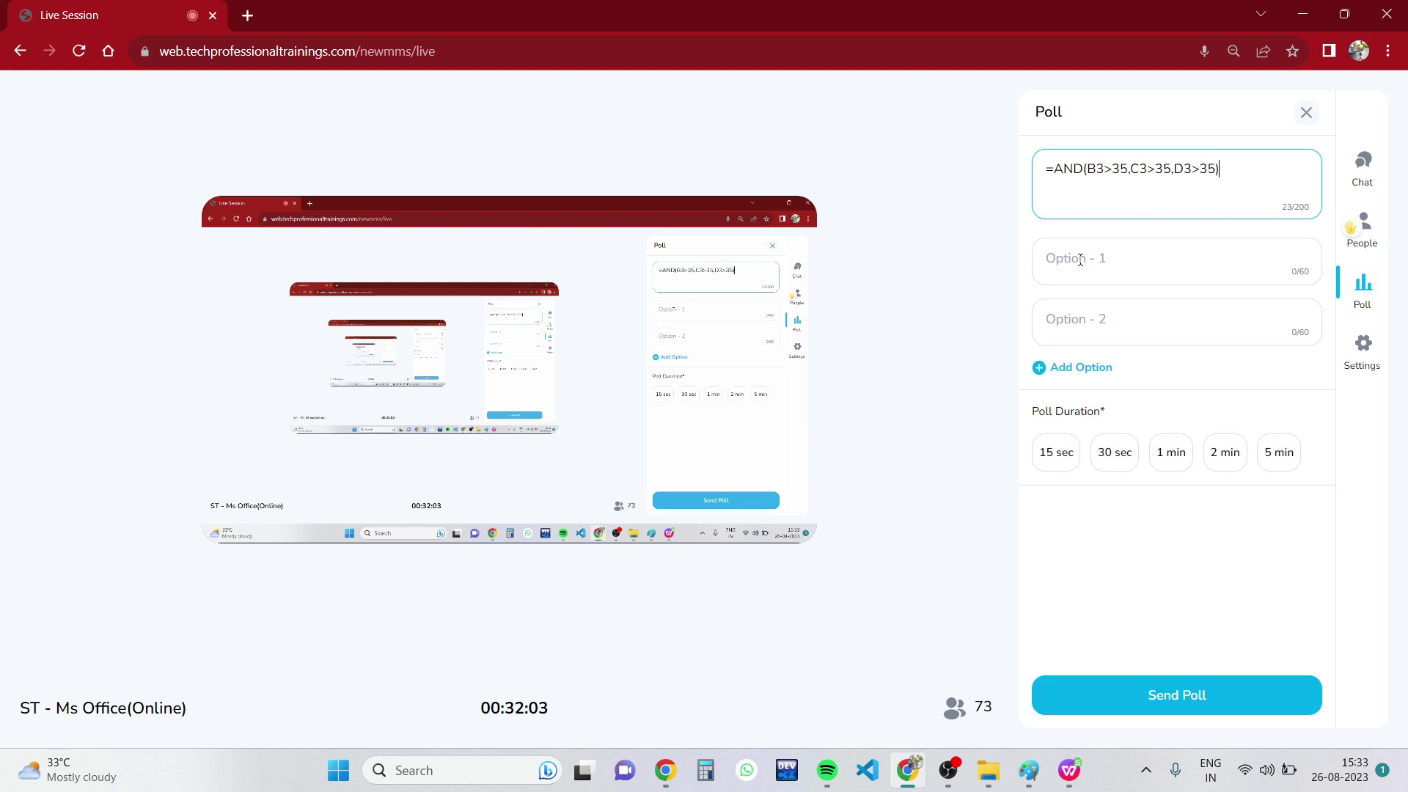
Add answers true and false, set a 2-minute duration, and send the poll.
click(1080, 260)
text(true)
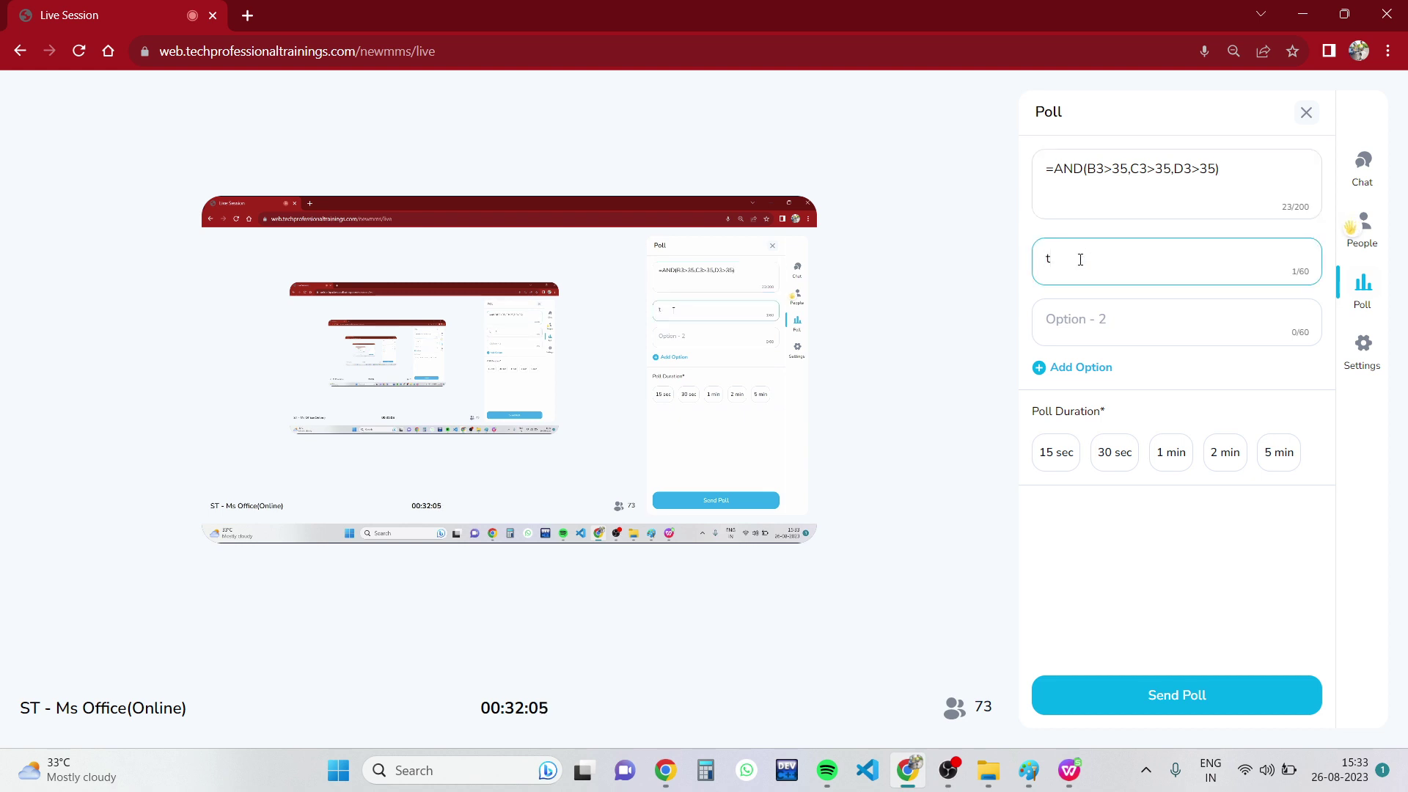
click(1081, 309)
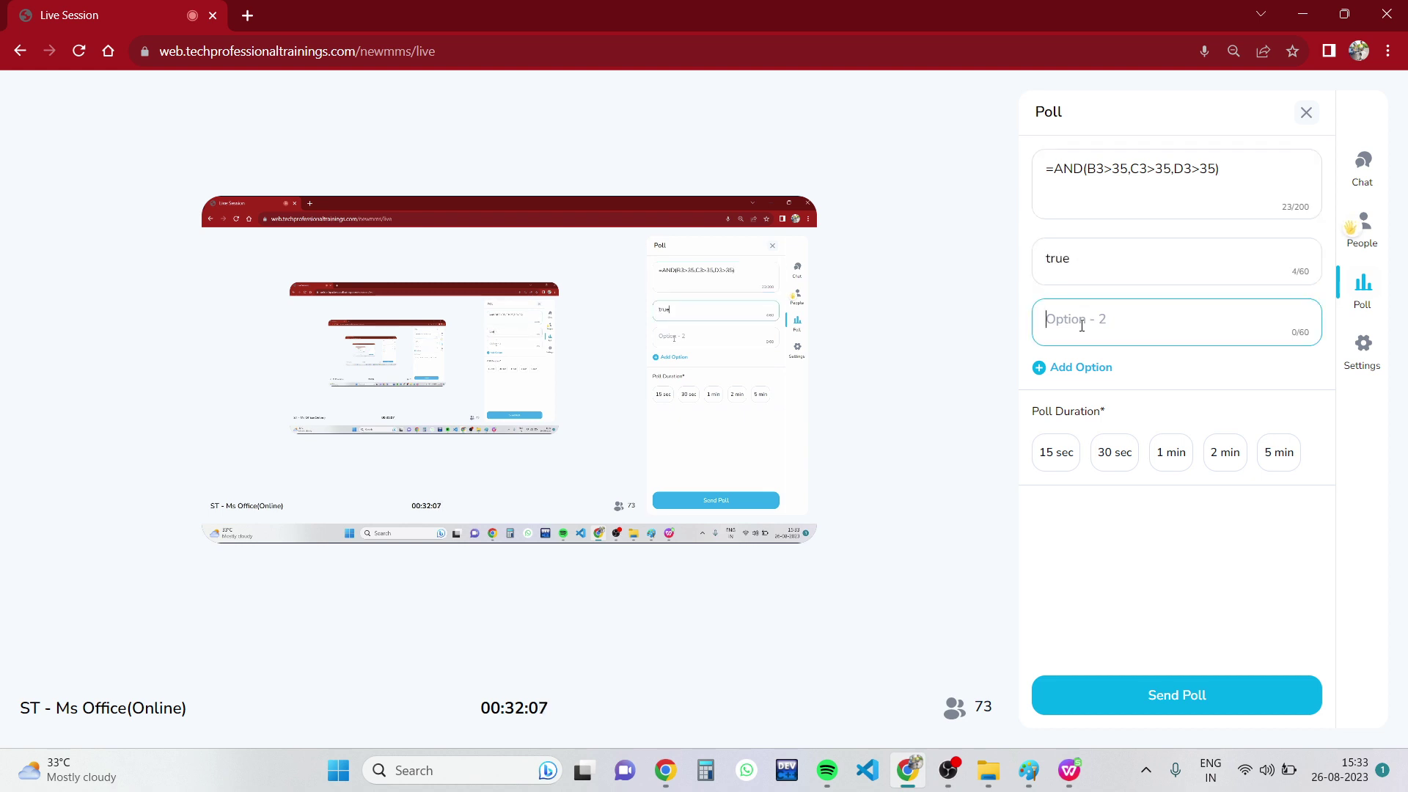
text(fal)
text(se)
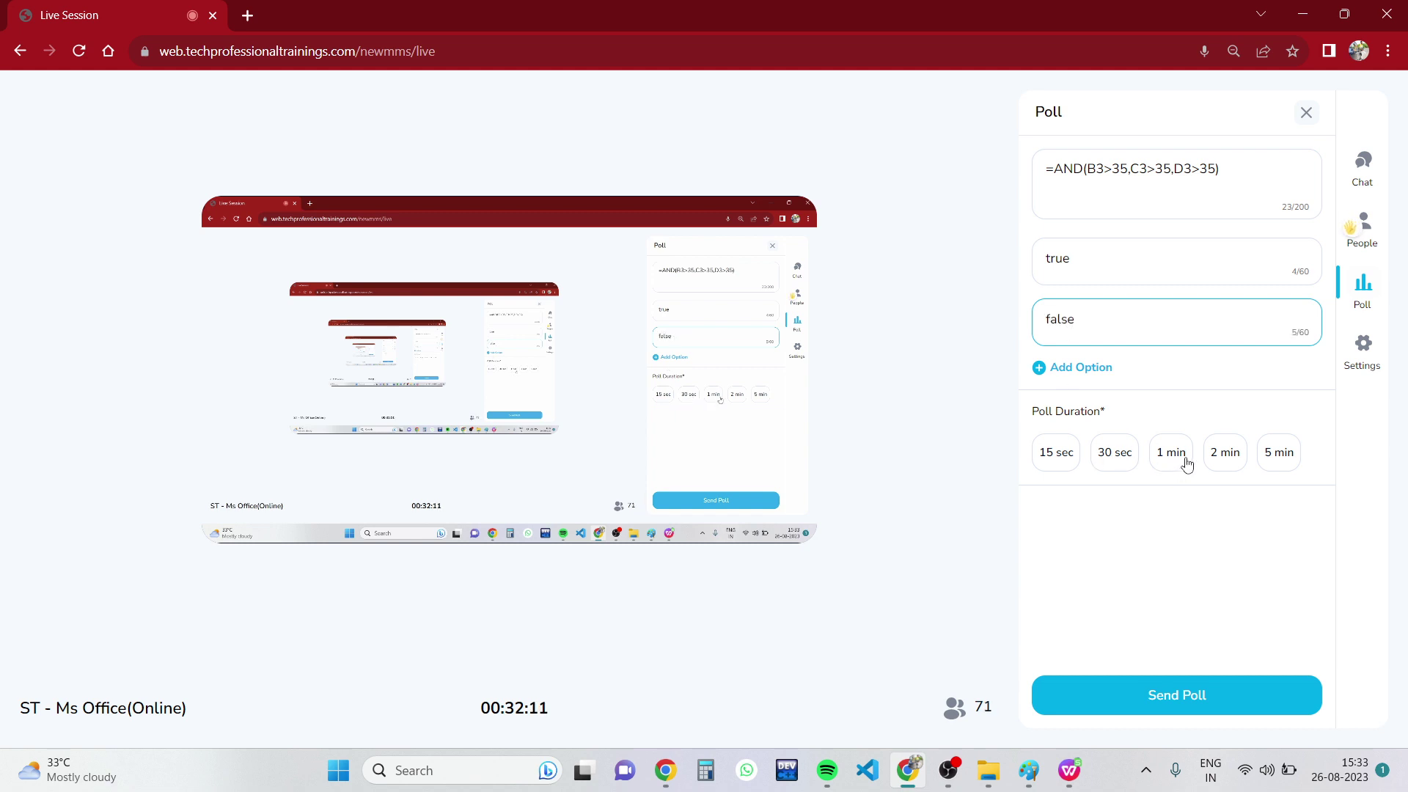
click(1218, 458)
click(1217, 703)
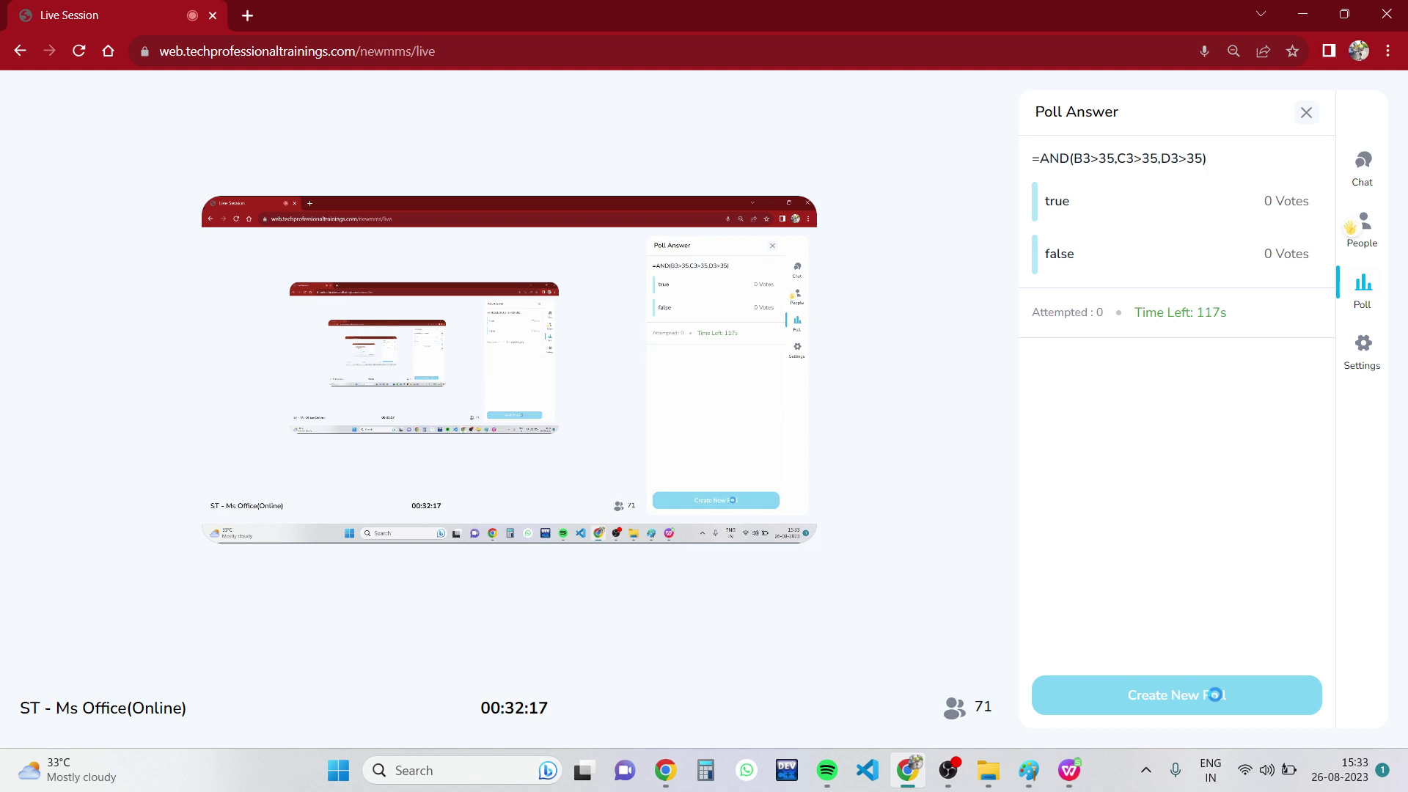
Let the raised-hand participant speak, end their turn, then return to the poll results.
click(1351, 228)
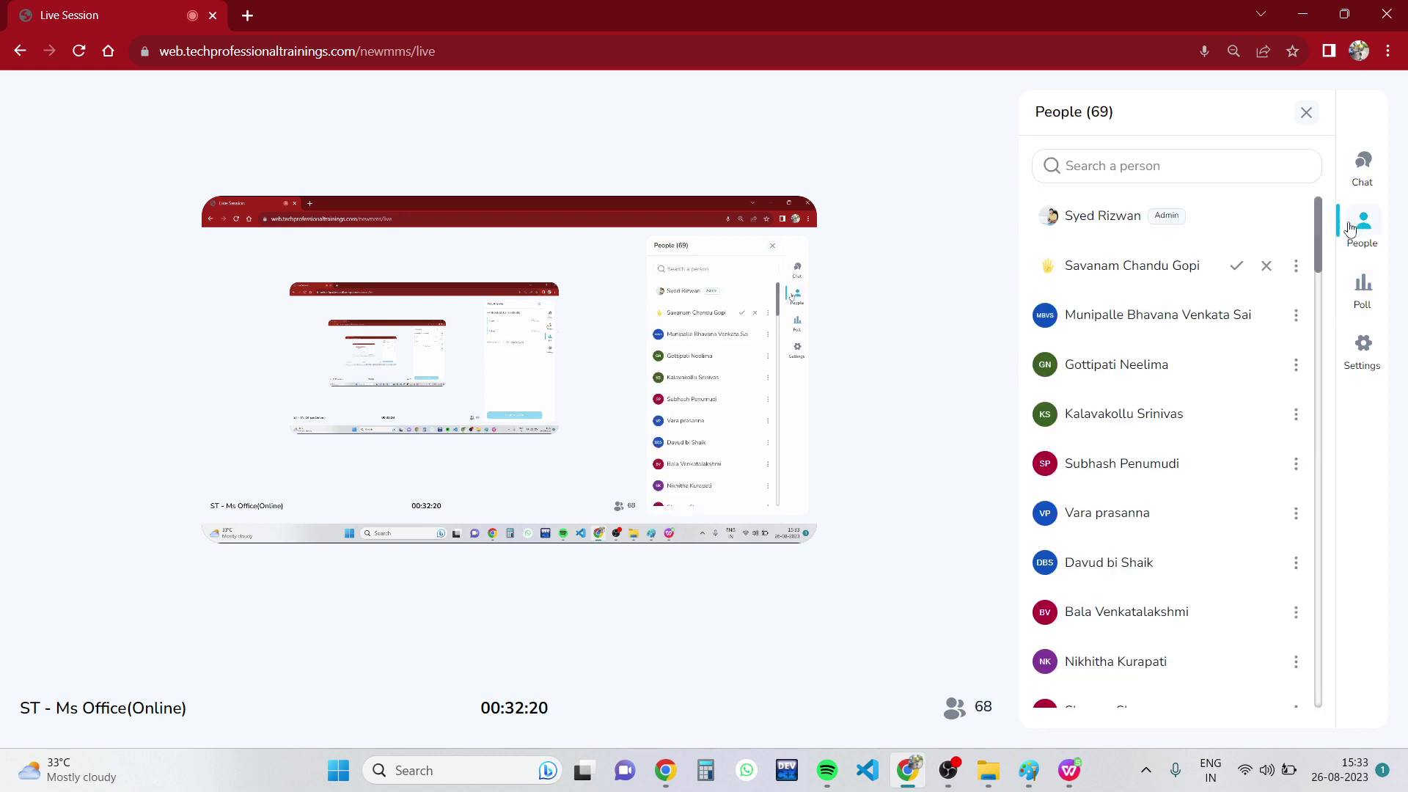
click(1236, 267)
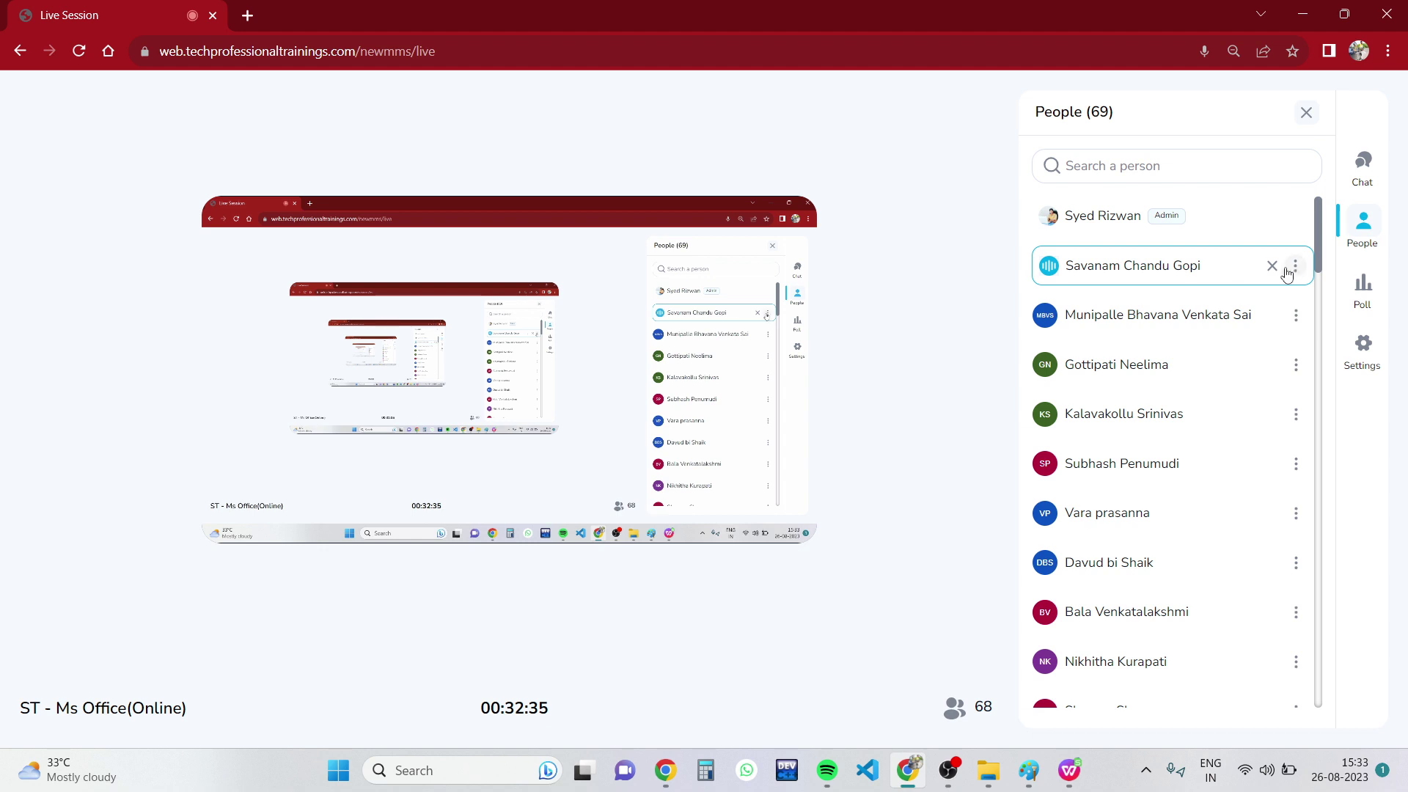
click(1270, 268)
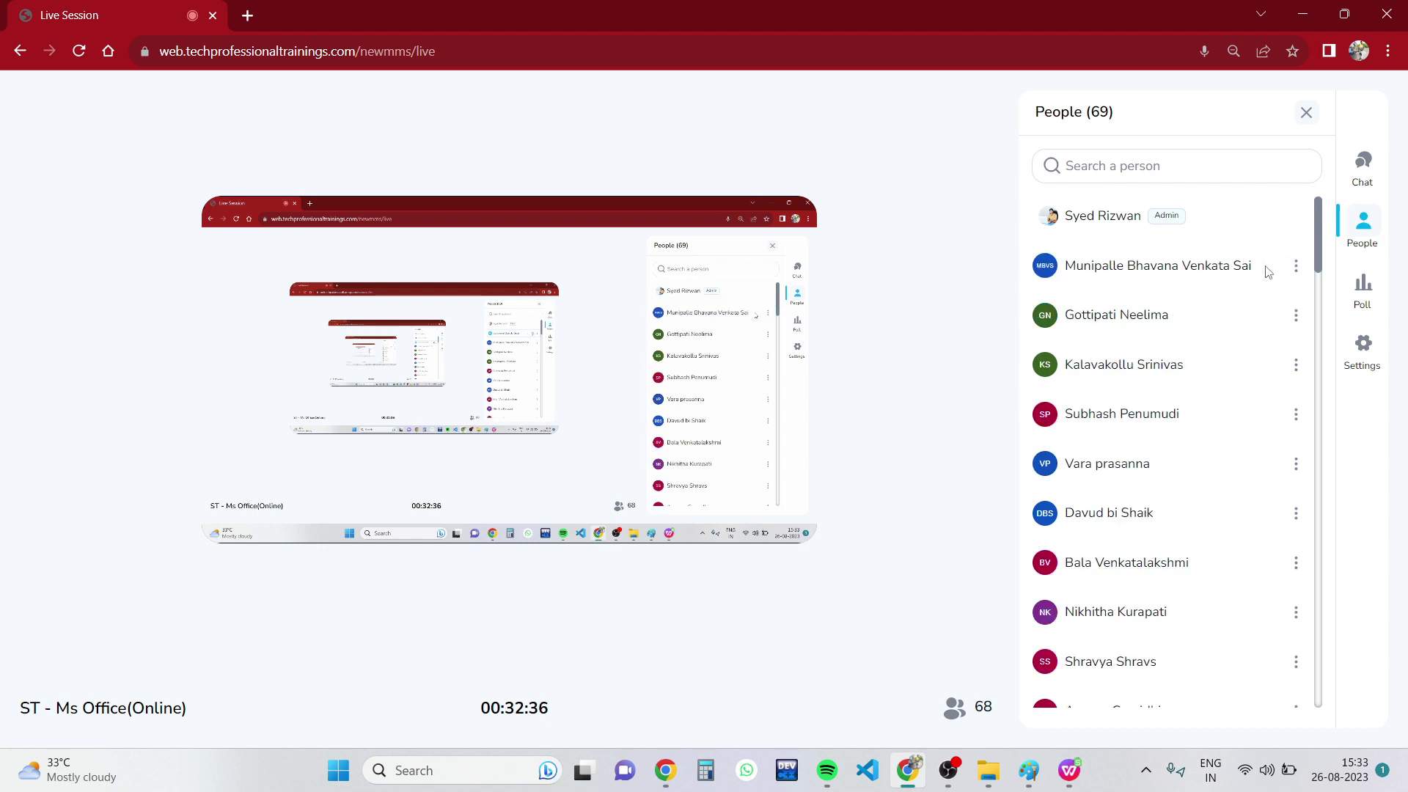
click(1371, 299)
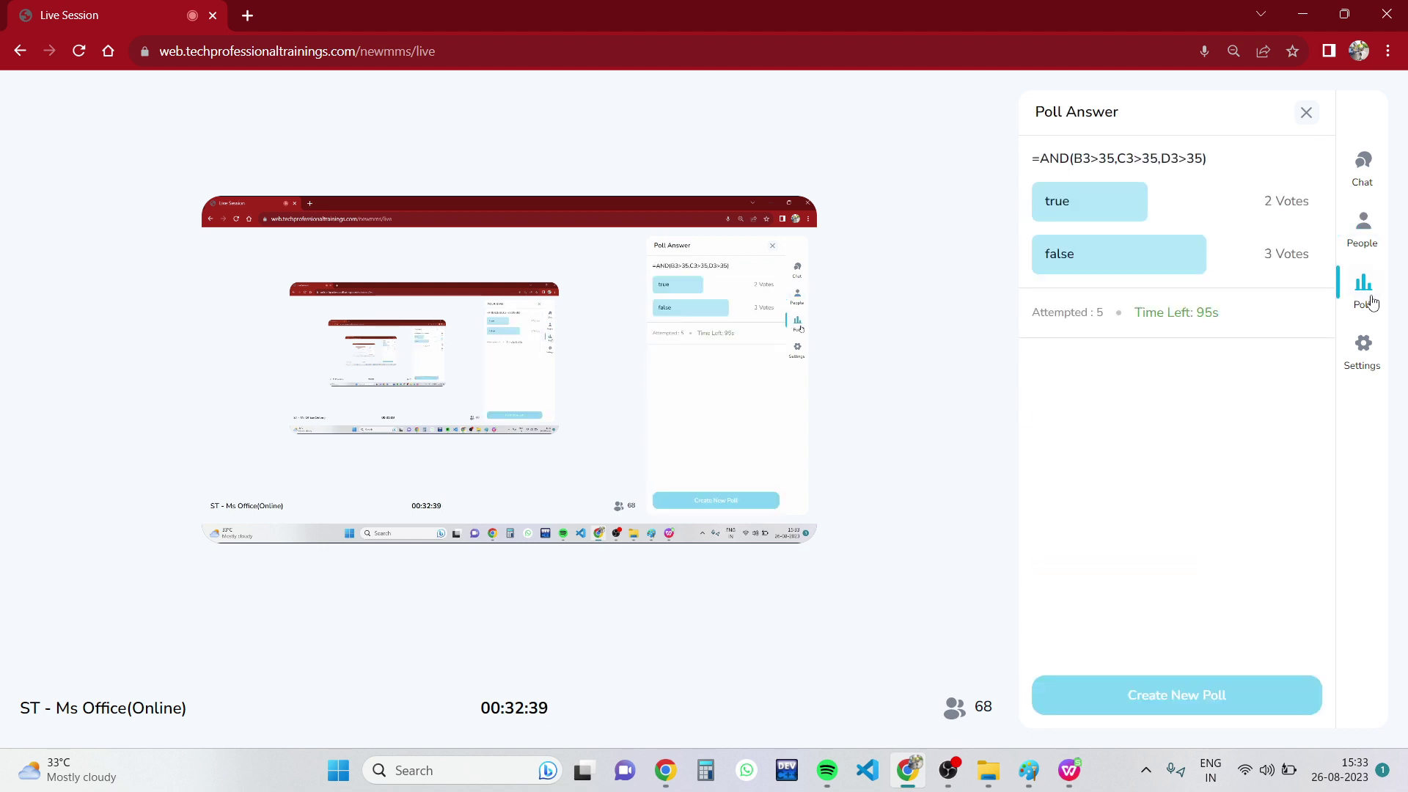
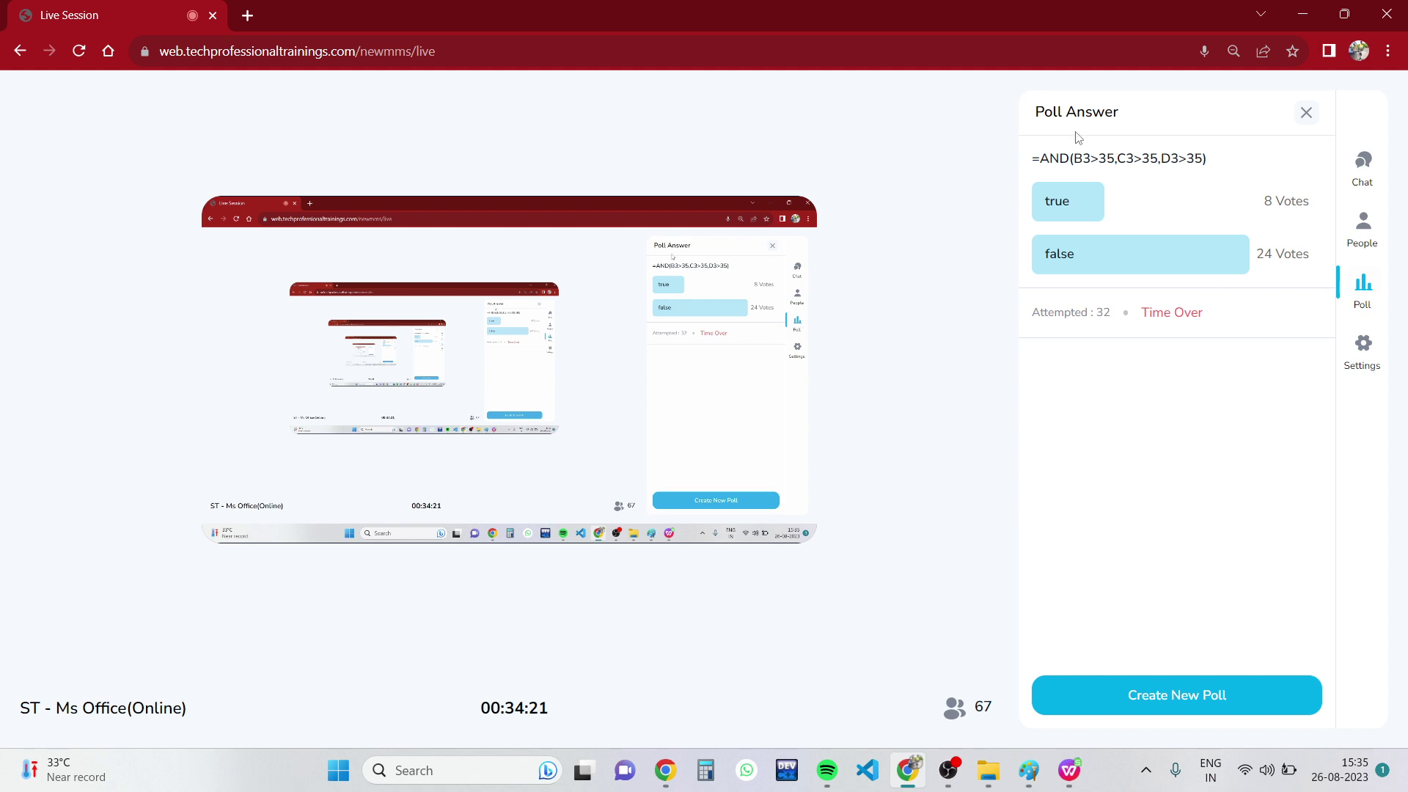
Highlight 'AND' in the poll results (8 true, 24 false) and bring up the Paint truth-table whiteboard.
drag(1070, 159, 1041, 161)
click(1030, 780)
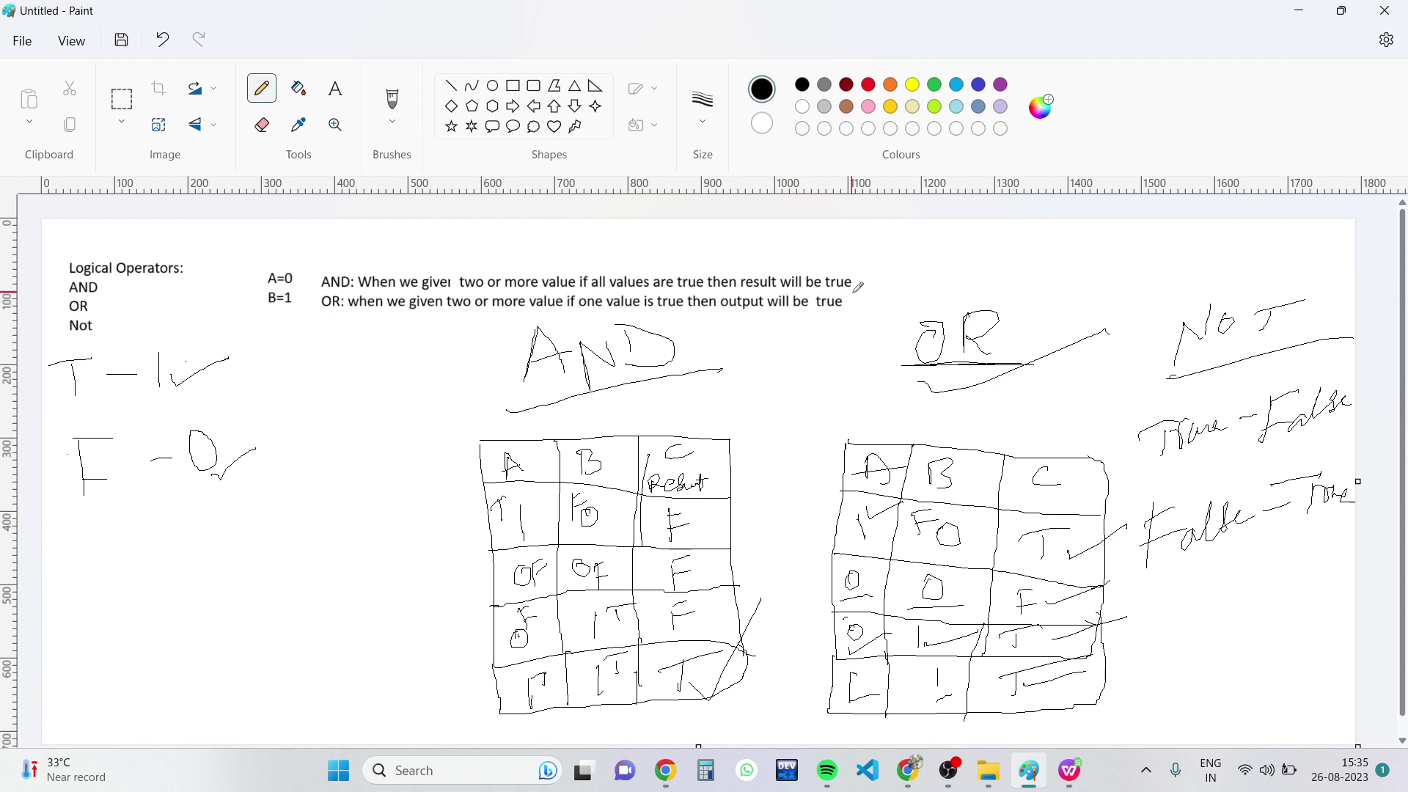
Underline 'if all values are true then result will be true' under the AND definition in Paint.
drag(858, 287, 583, 280)
Commit =AND(B3>35,C3>35,D3>35) in F3, which returns FALSE because B3 holds only 30.
click(1071, 772)
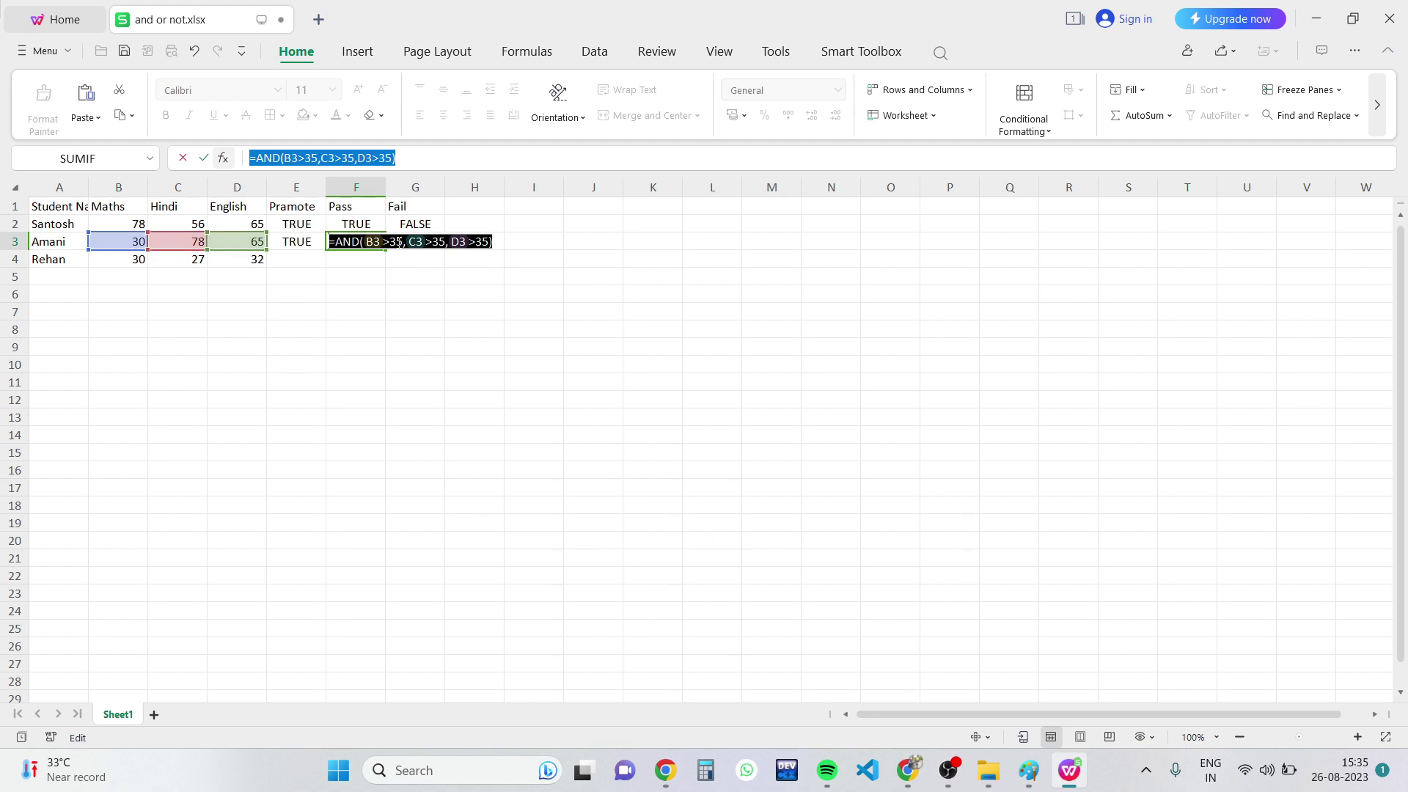
drag(404, 242, 364, 242)
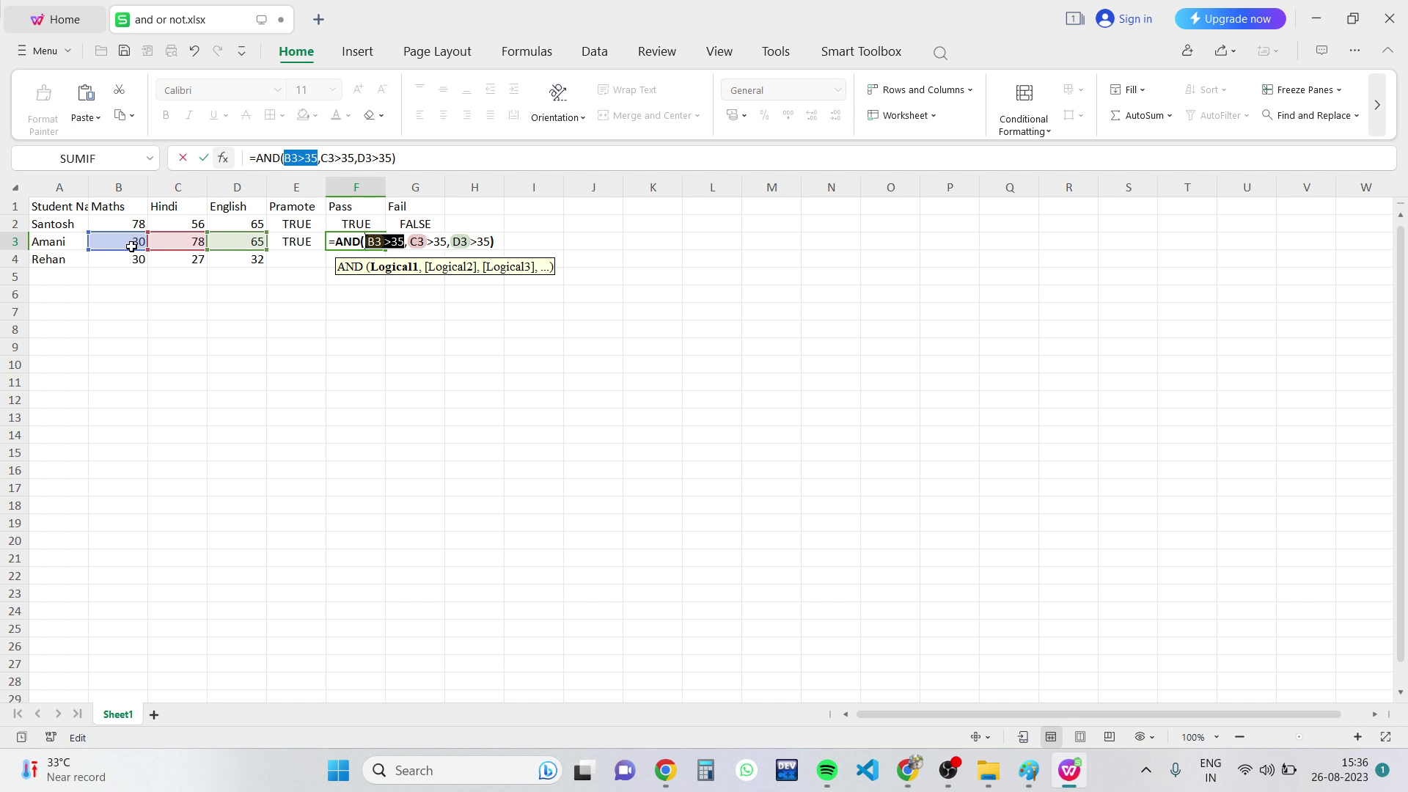
key(Return)
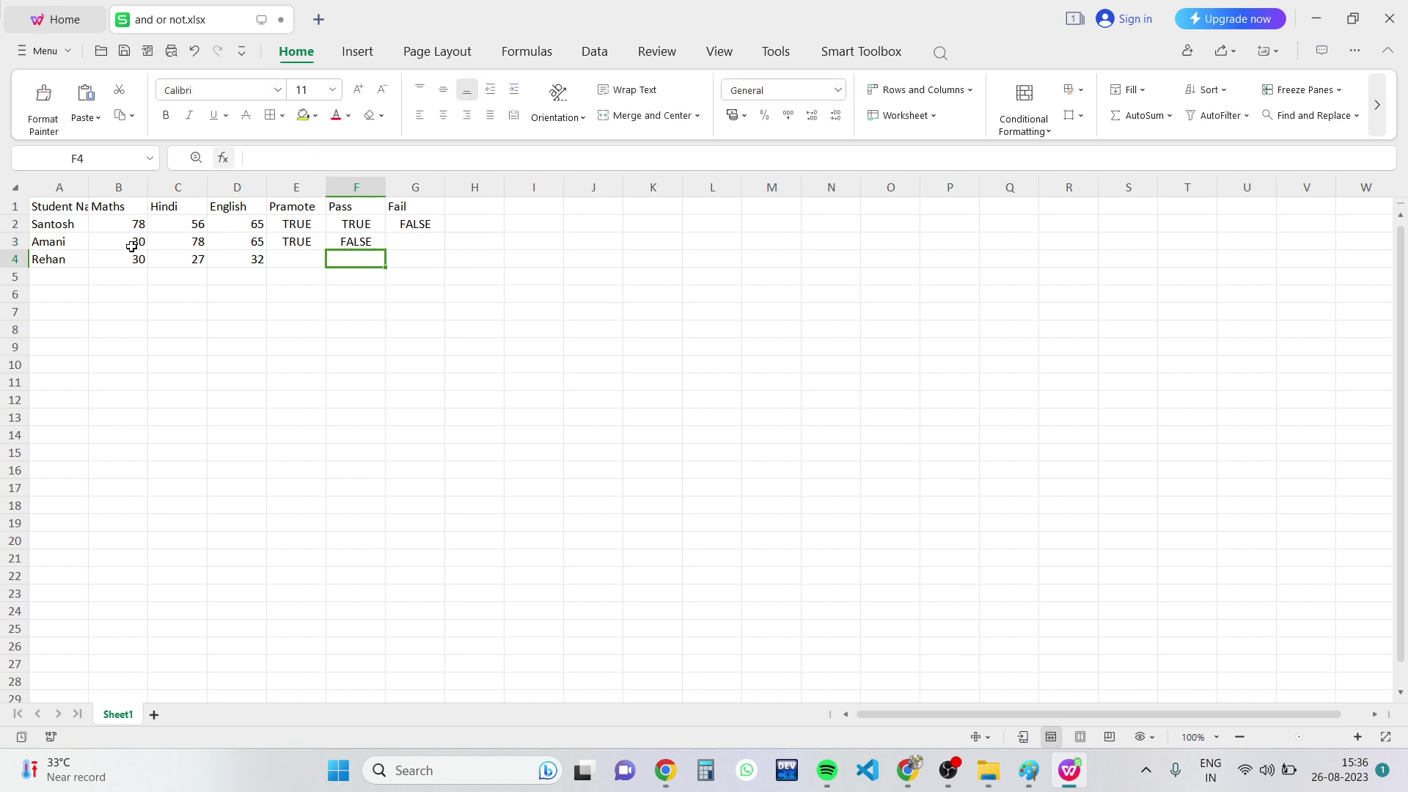
click(382, 241)
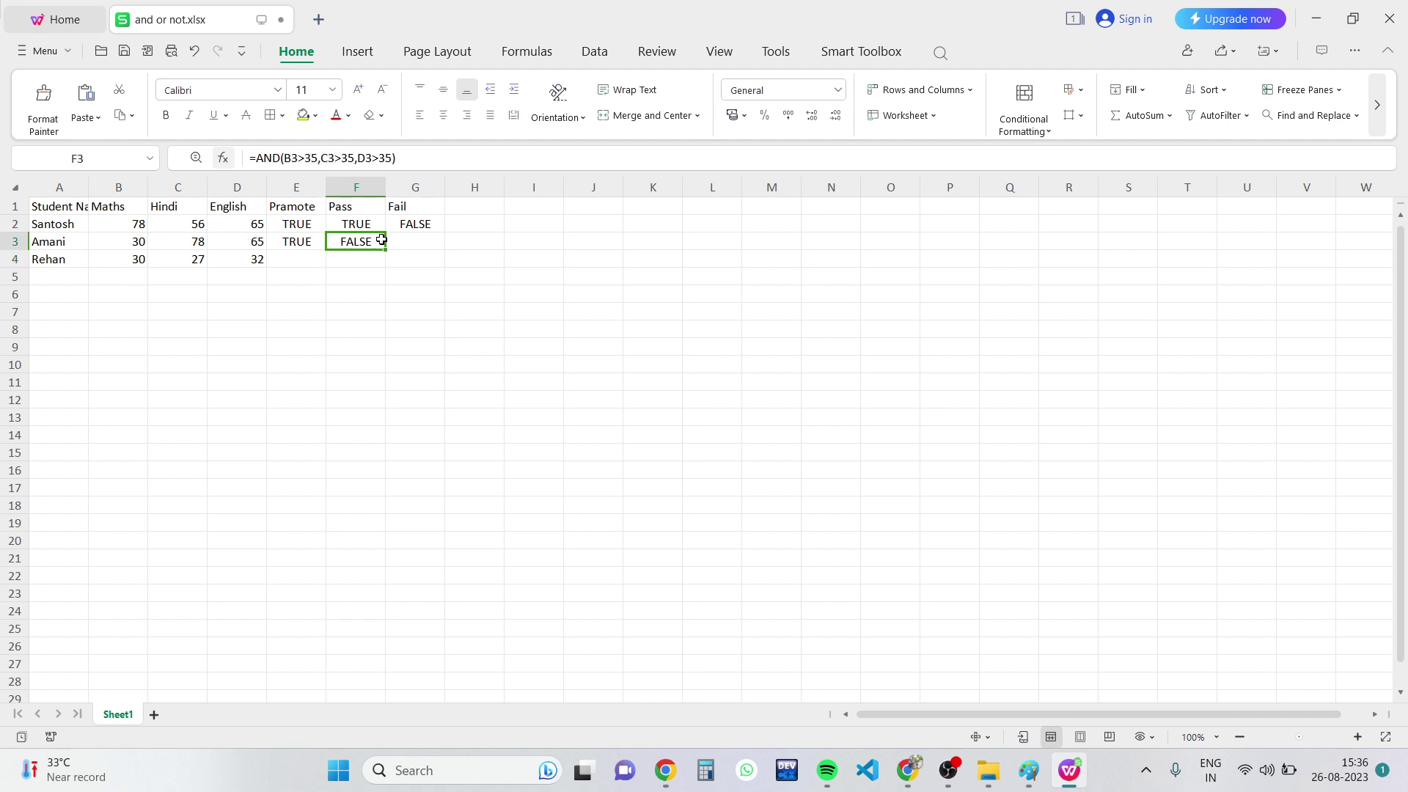
click(135, 240)
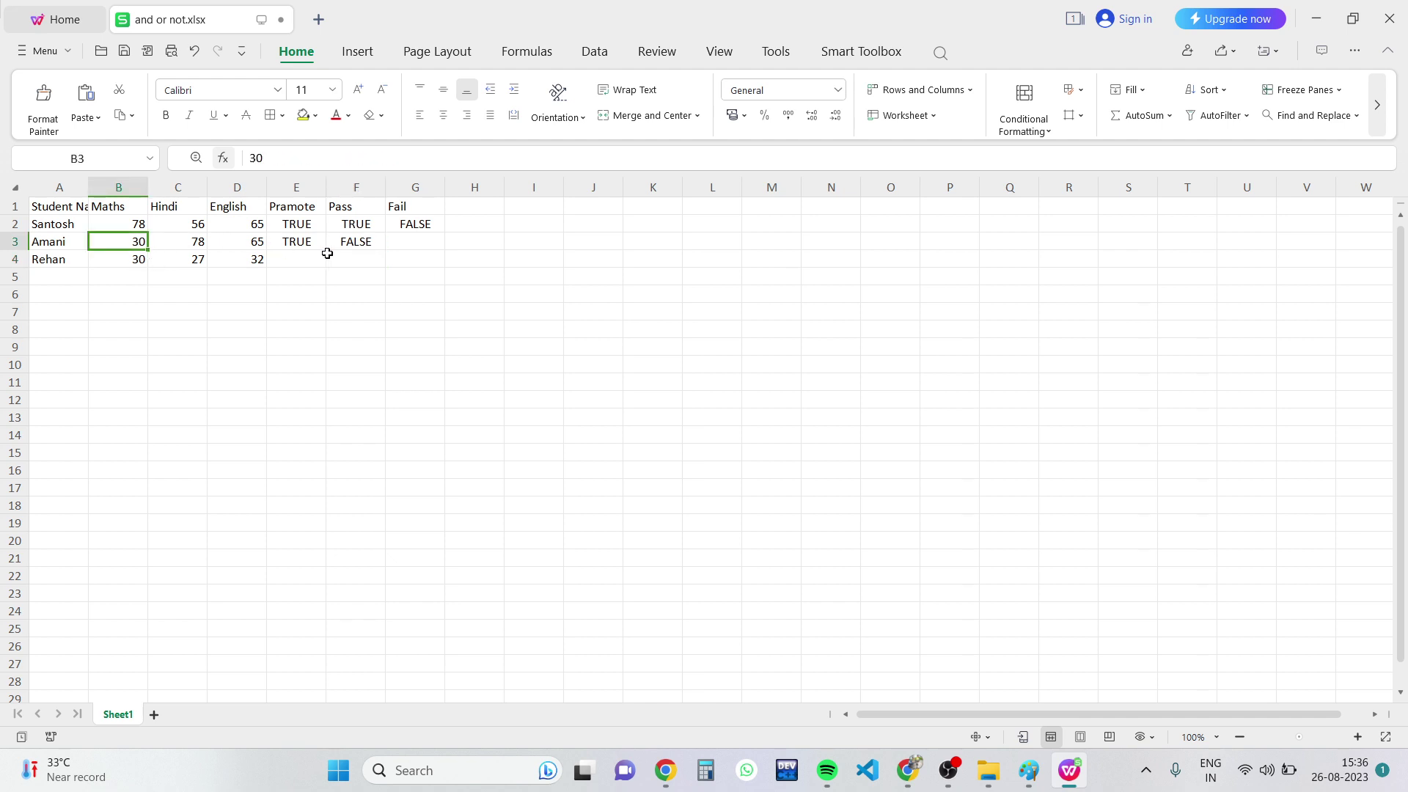
click(412, 243)
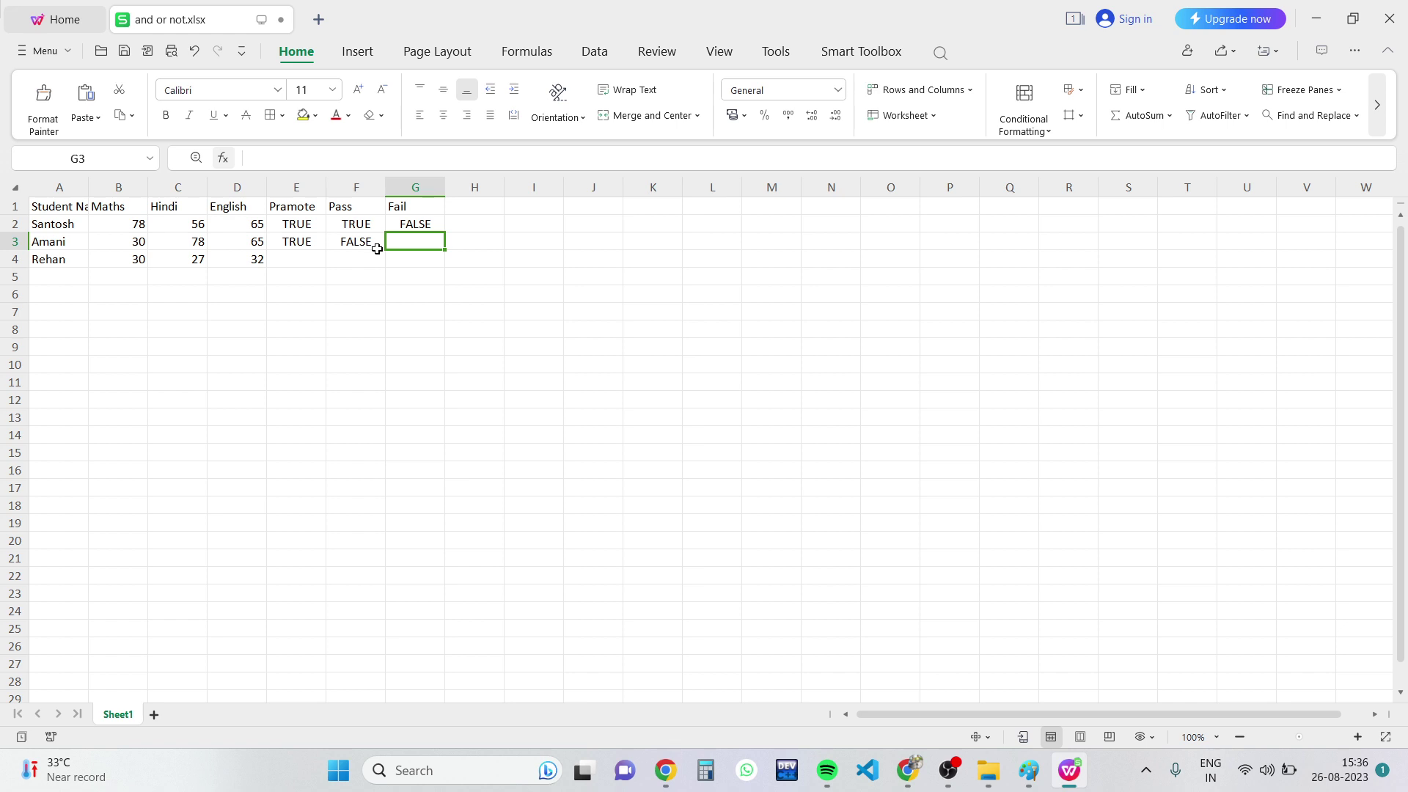
Start G3's NOT formula, undoing the mistaken NORM.DIST autocomplete and dismissing the formula error.
text(=no)
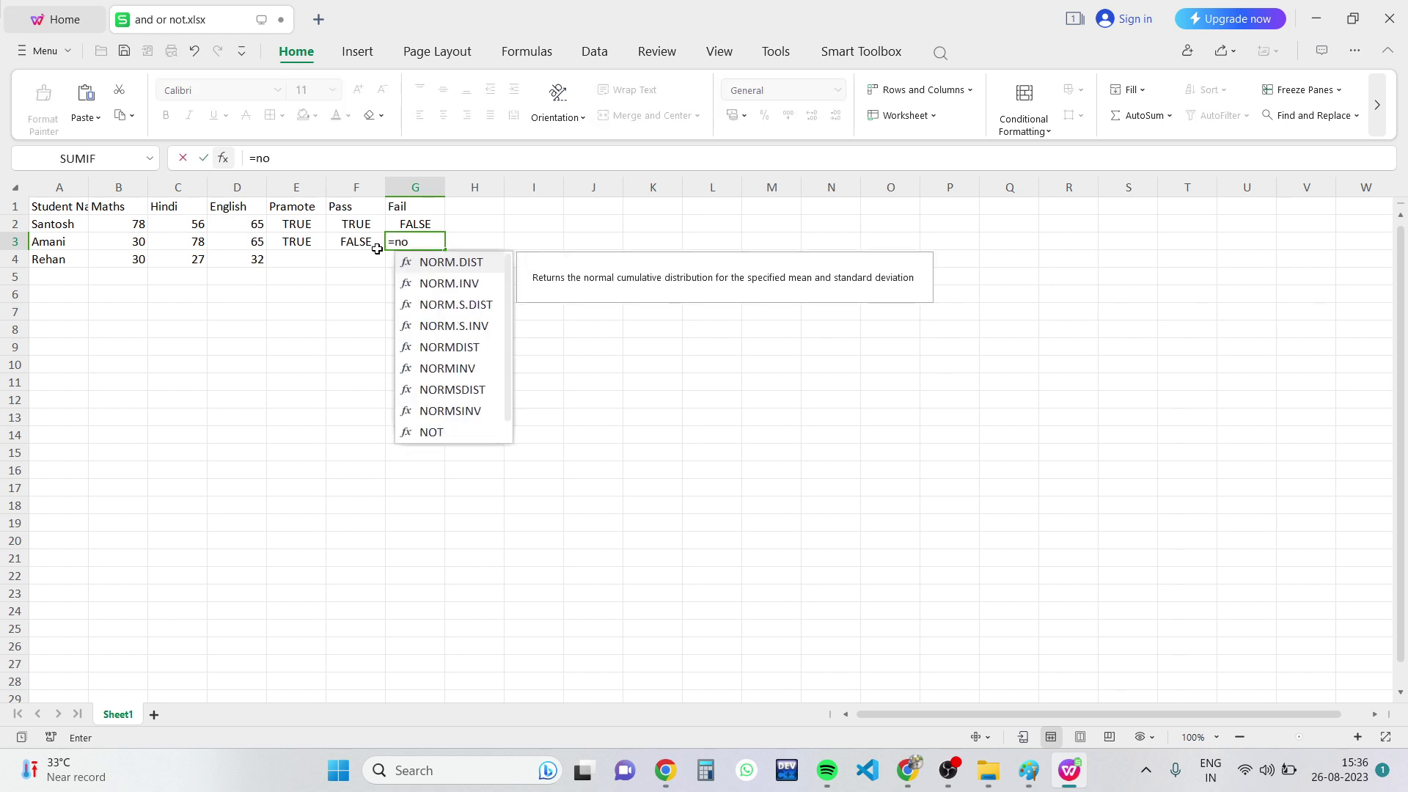
key(Tab)
key(BackSpace)
key(BackSpace)
key(BackSpace)
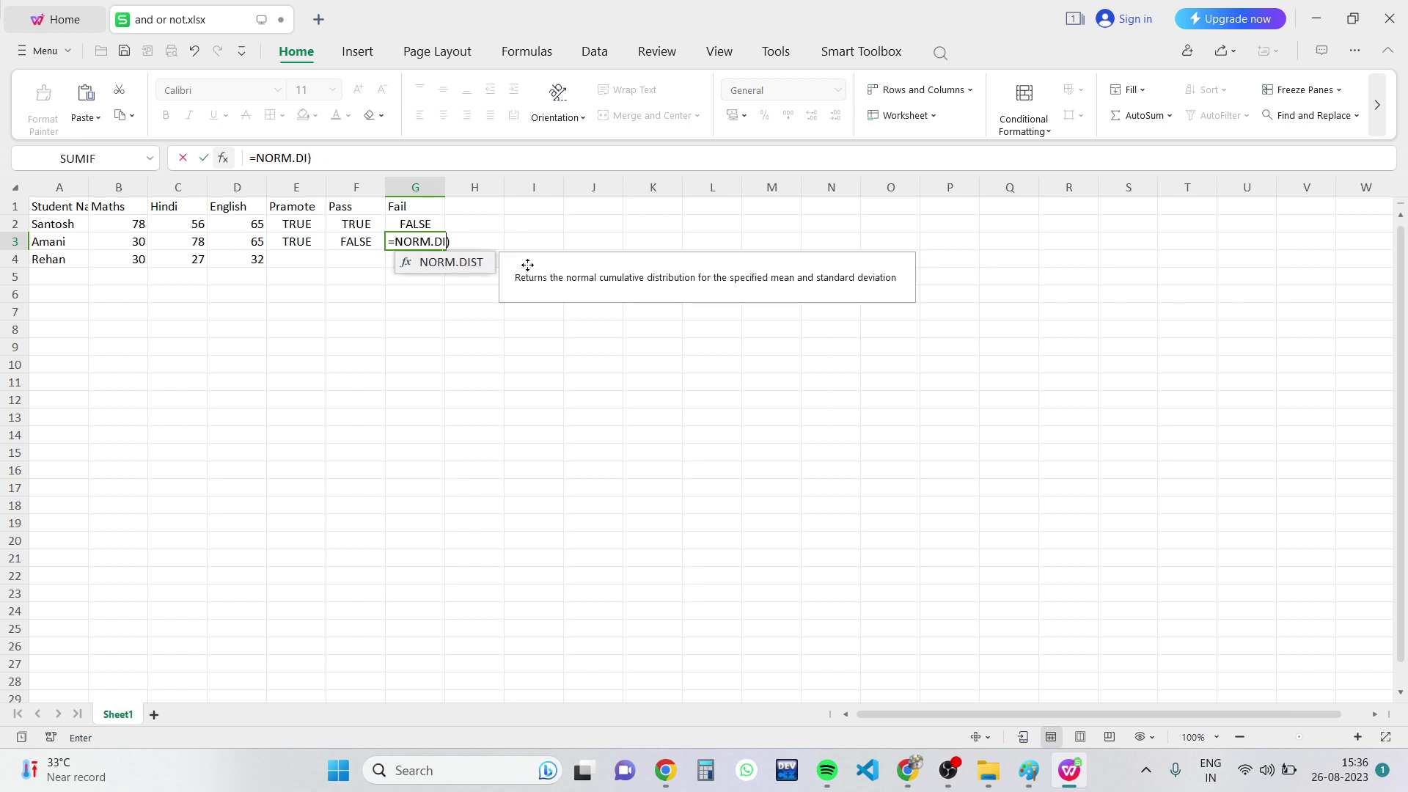
key(BackSpace)
key(BackSpace)
key(BackSpace)
key(BackSpace)
key(BackSpace)
text(t)
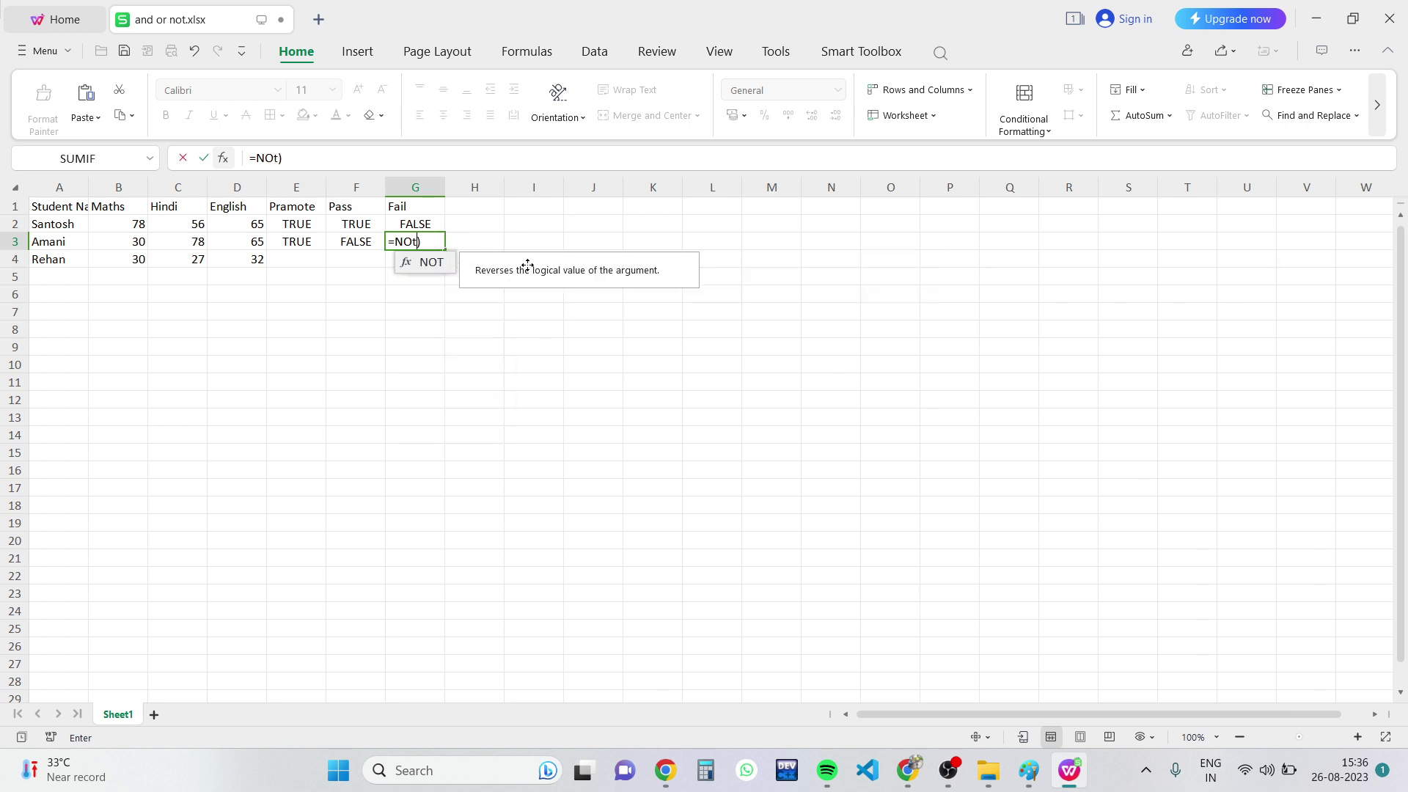
key(BackSpace)
key(Escape)
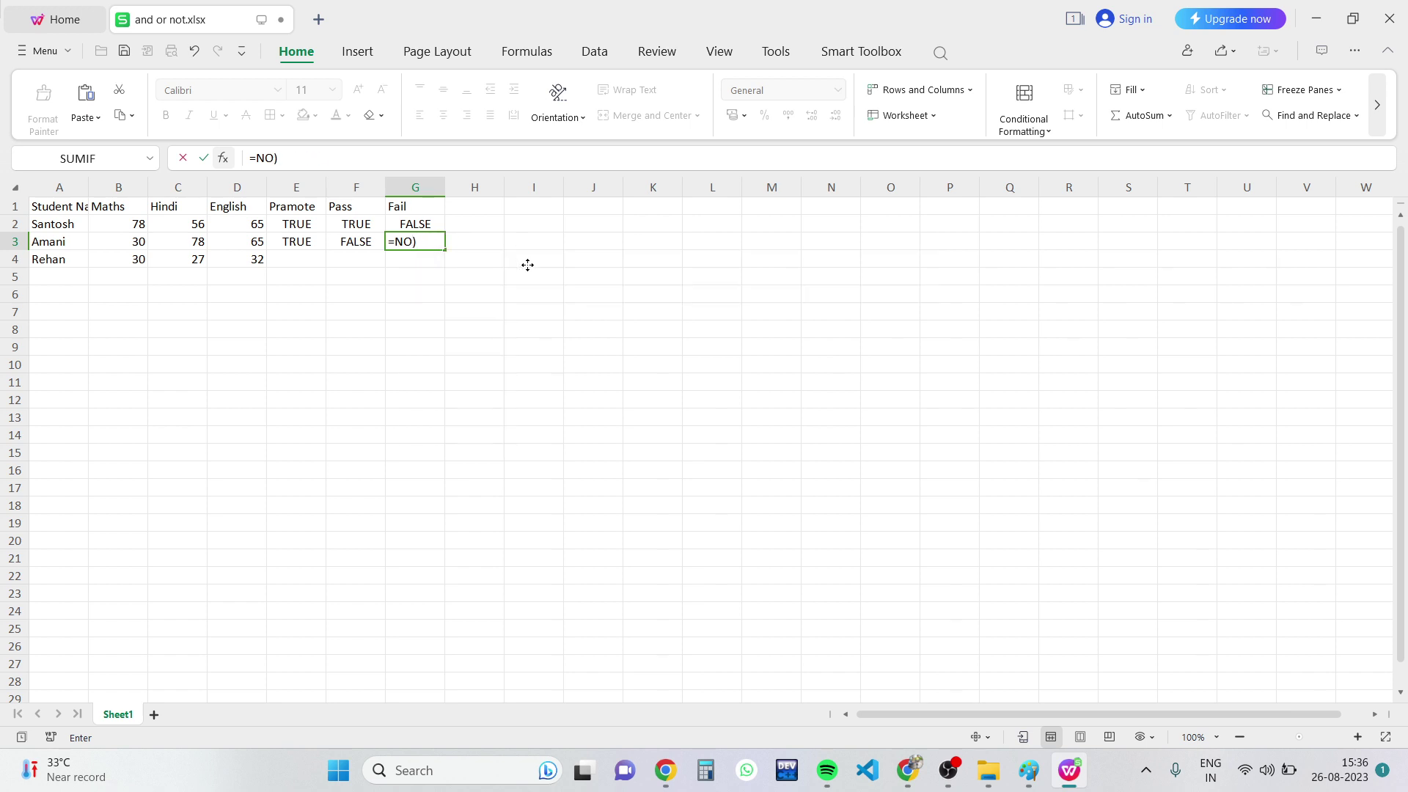
key(Return)
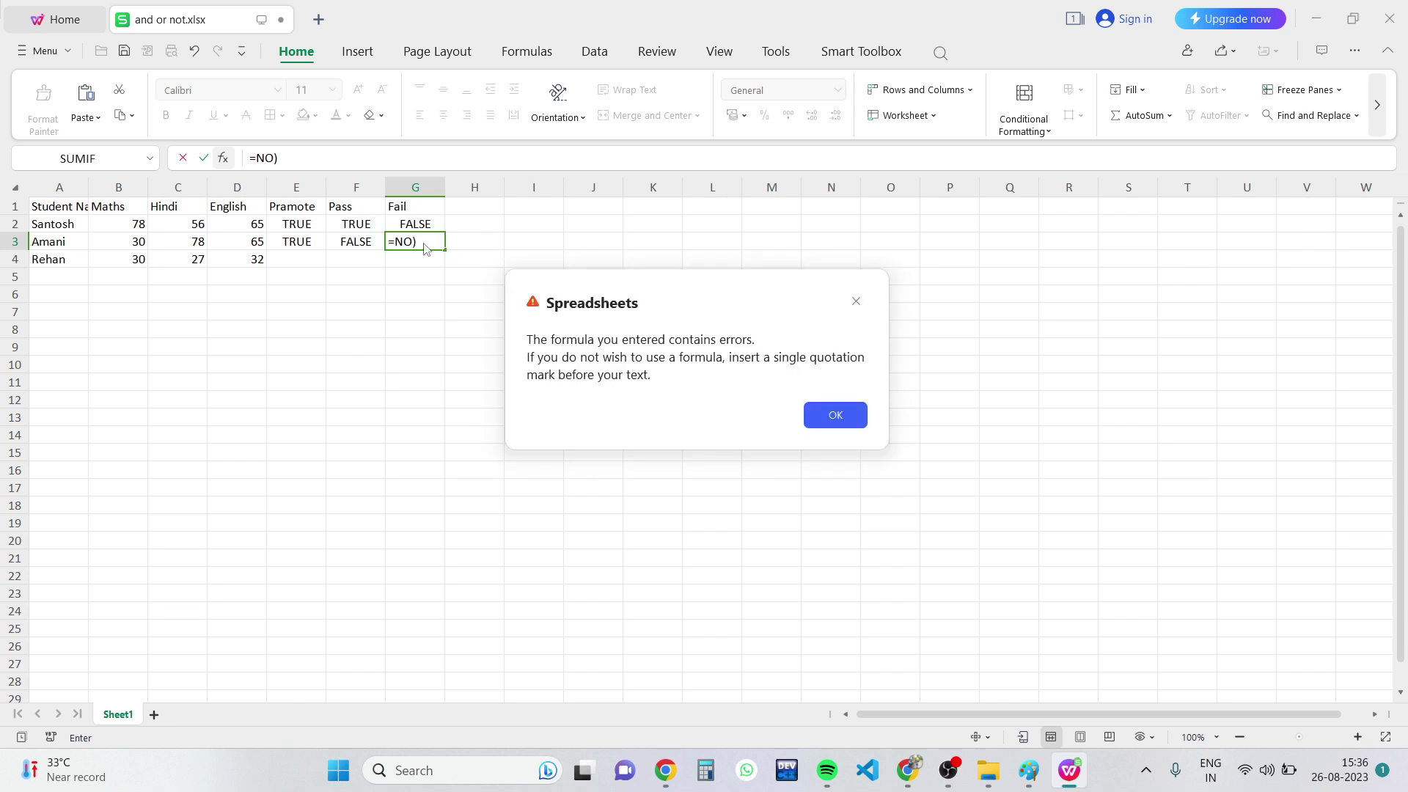
click(855, 303)
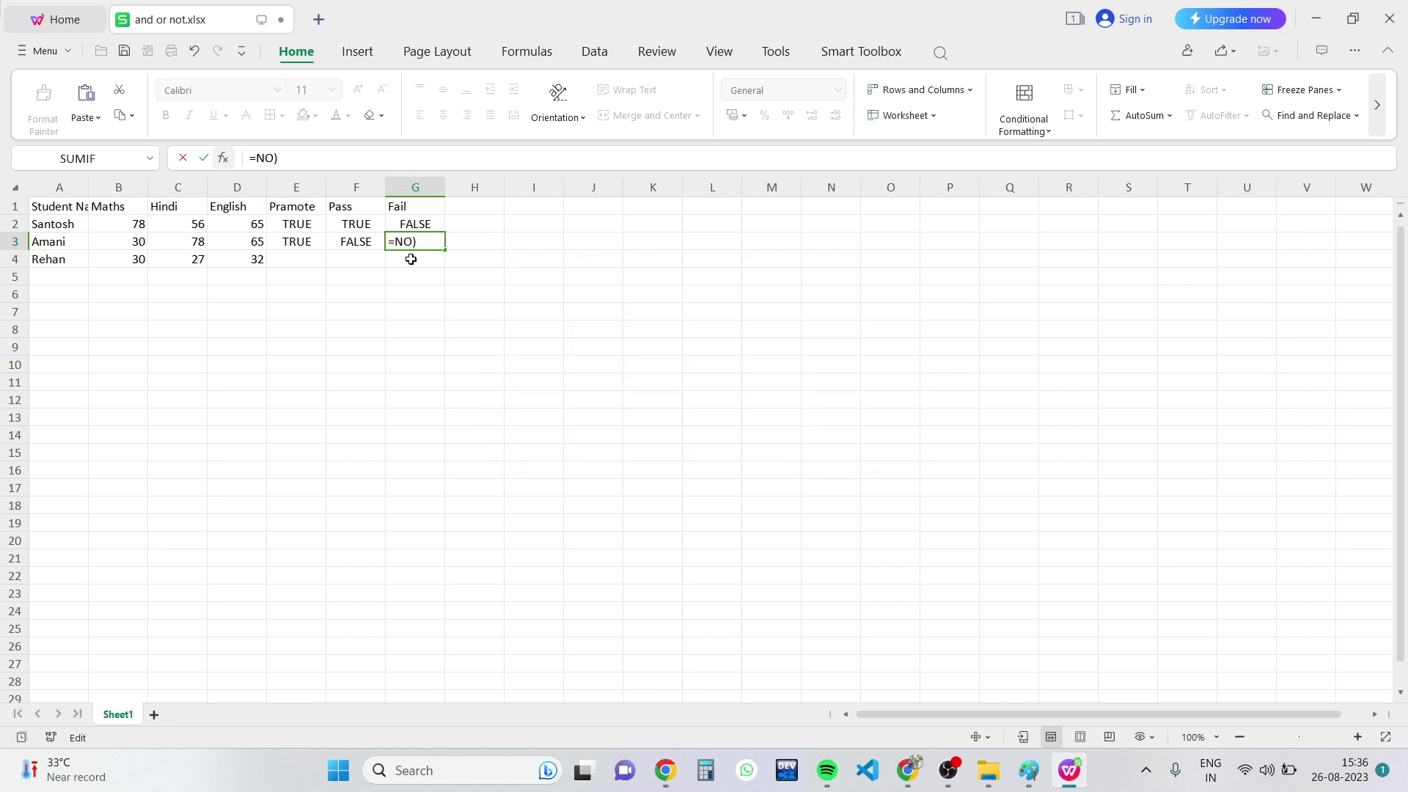
Enter =NOT(F3) in G3 so Amani's Fail cell shows TRUE.
key(BackSpace)
key(BackSpace)
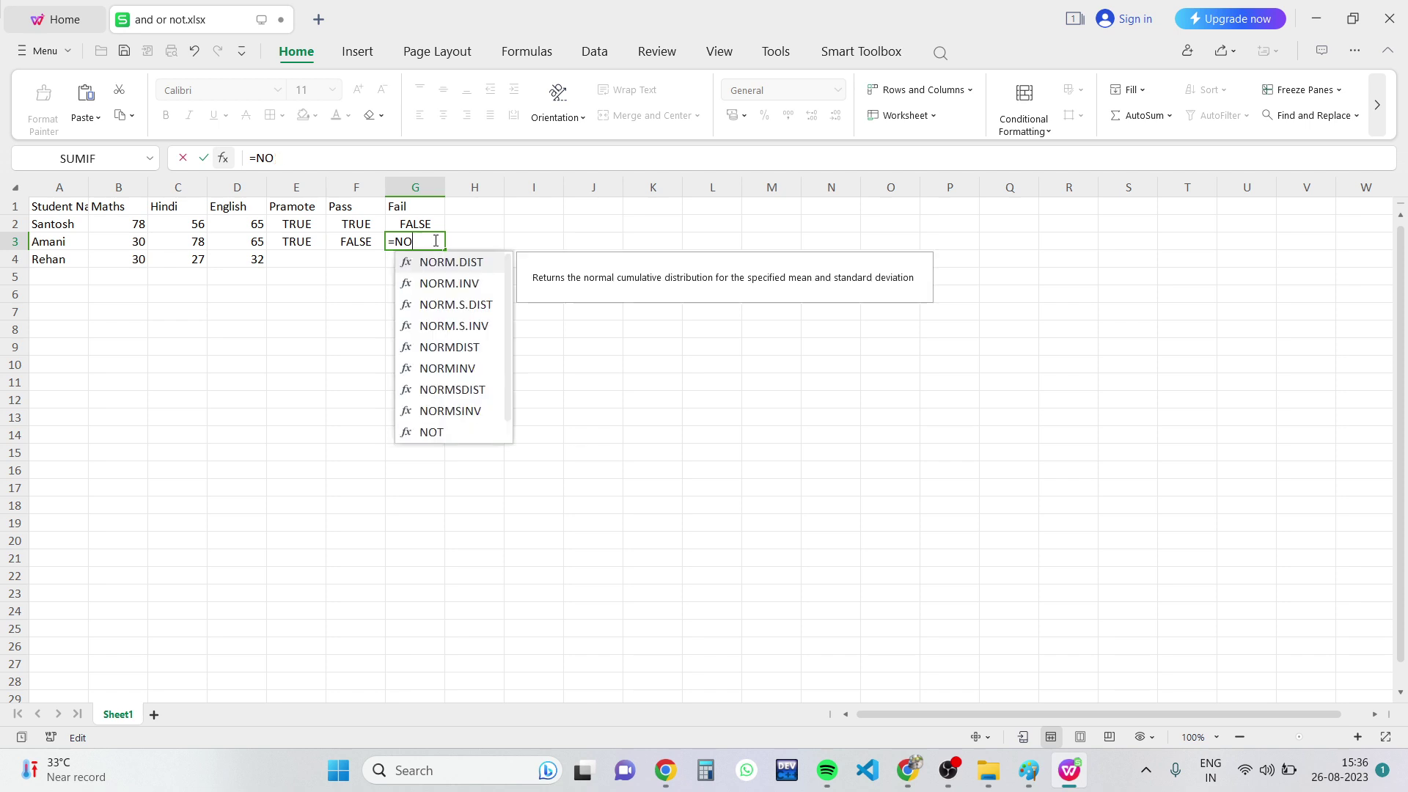
key(BackSpace)
text(ot)
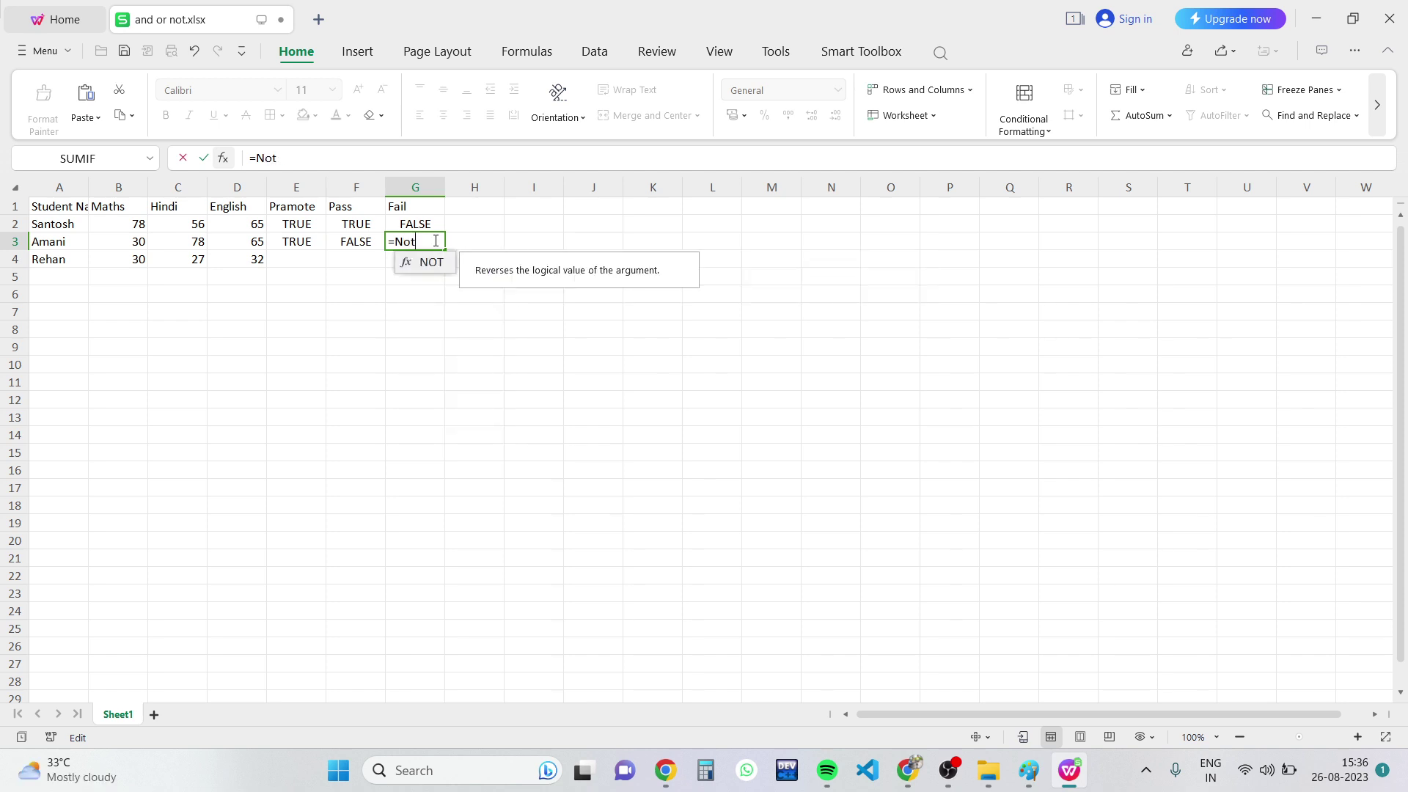
text(()
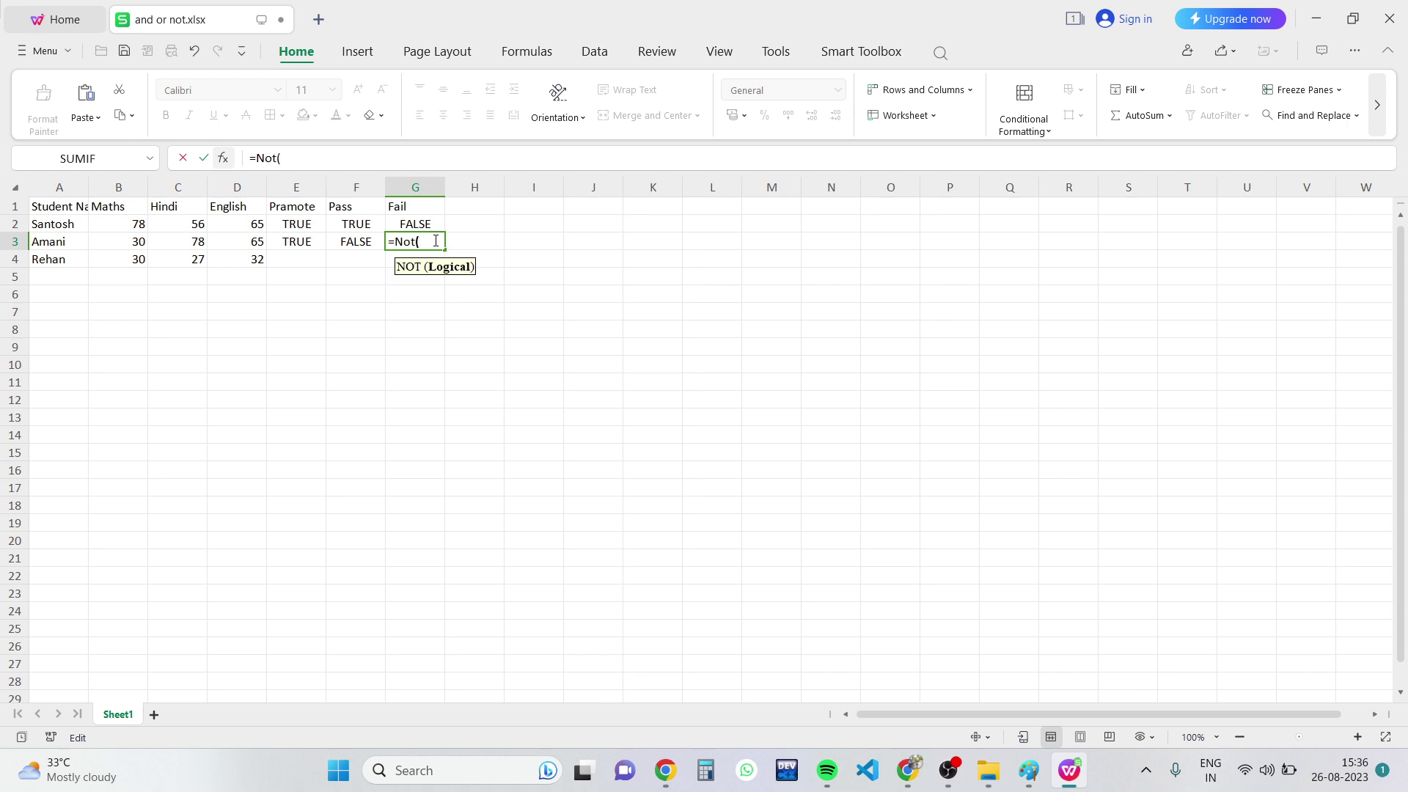
click(345, 242)
text())
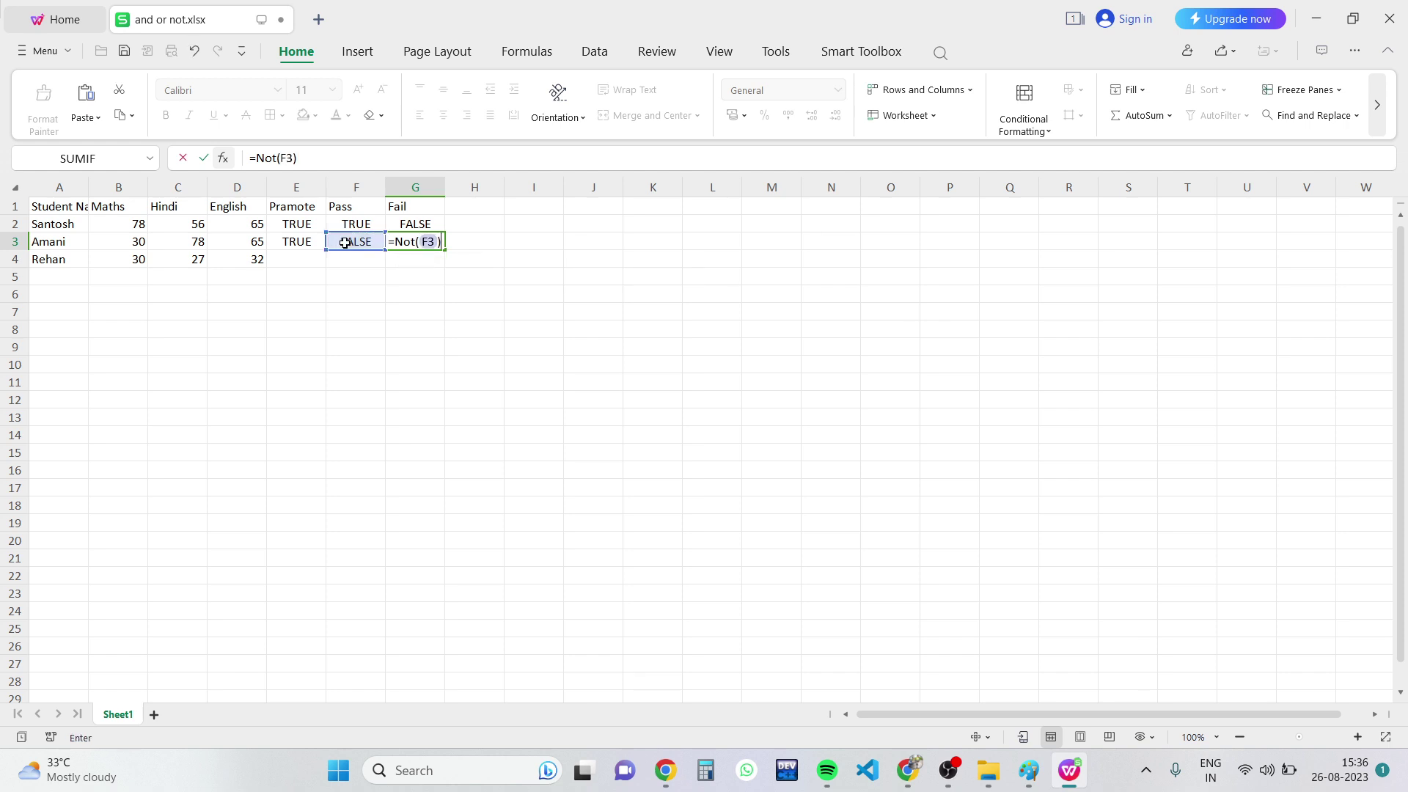
key(Return)
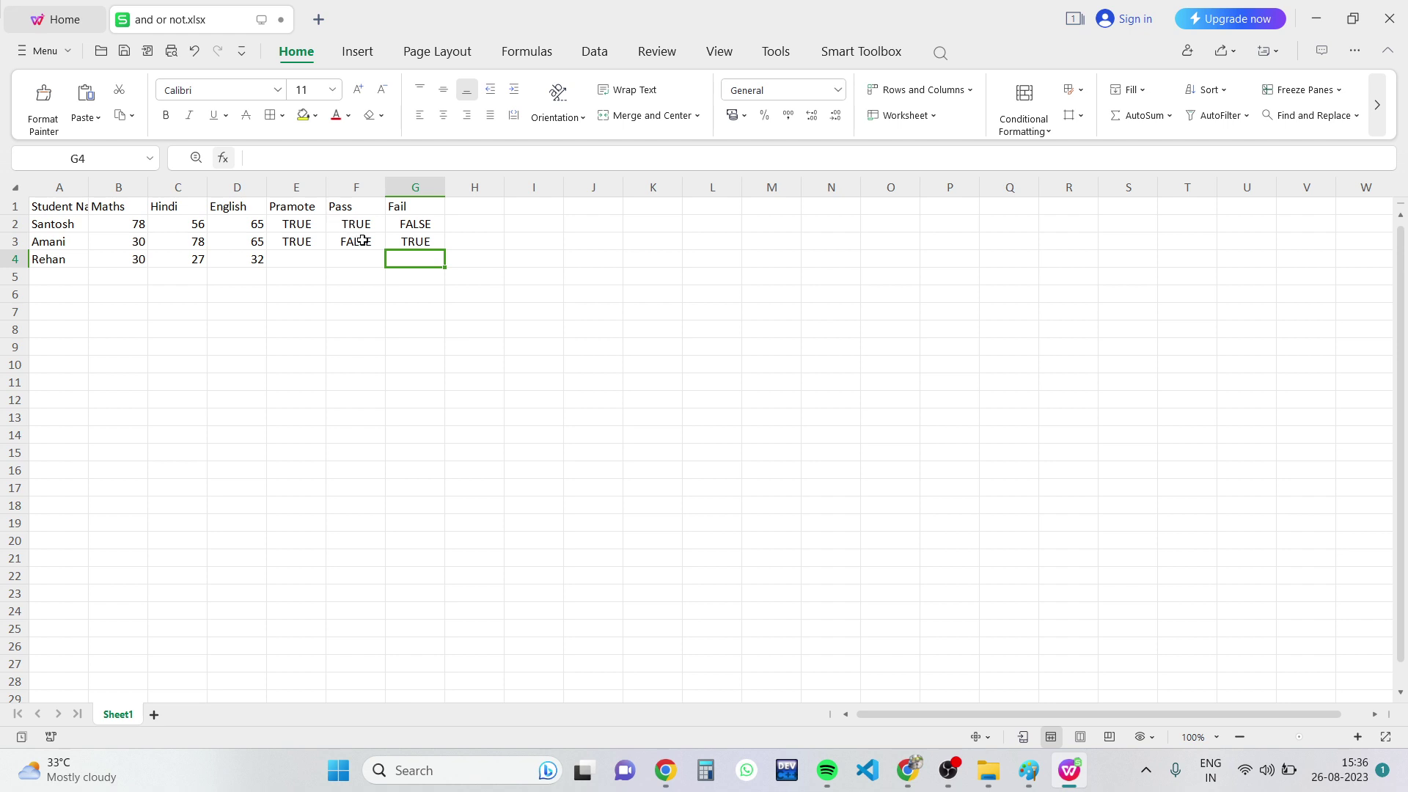
Fill the OR, AND and NOT formulas from E3:G3 down into row 4 (FALSE, FALSE, TRUE).
click(311, 255)
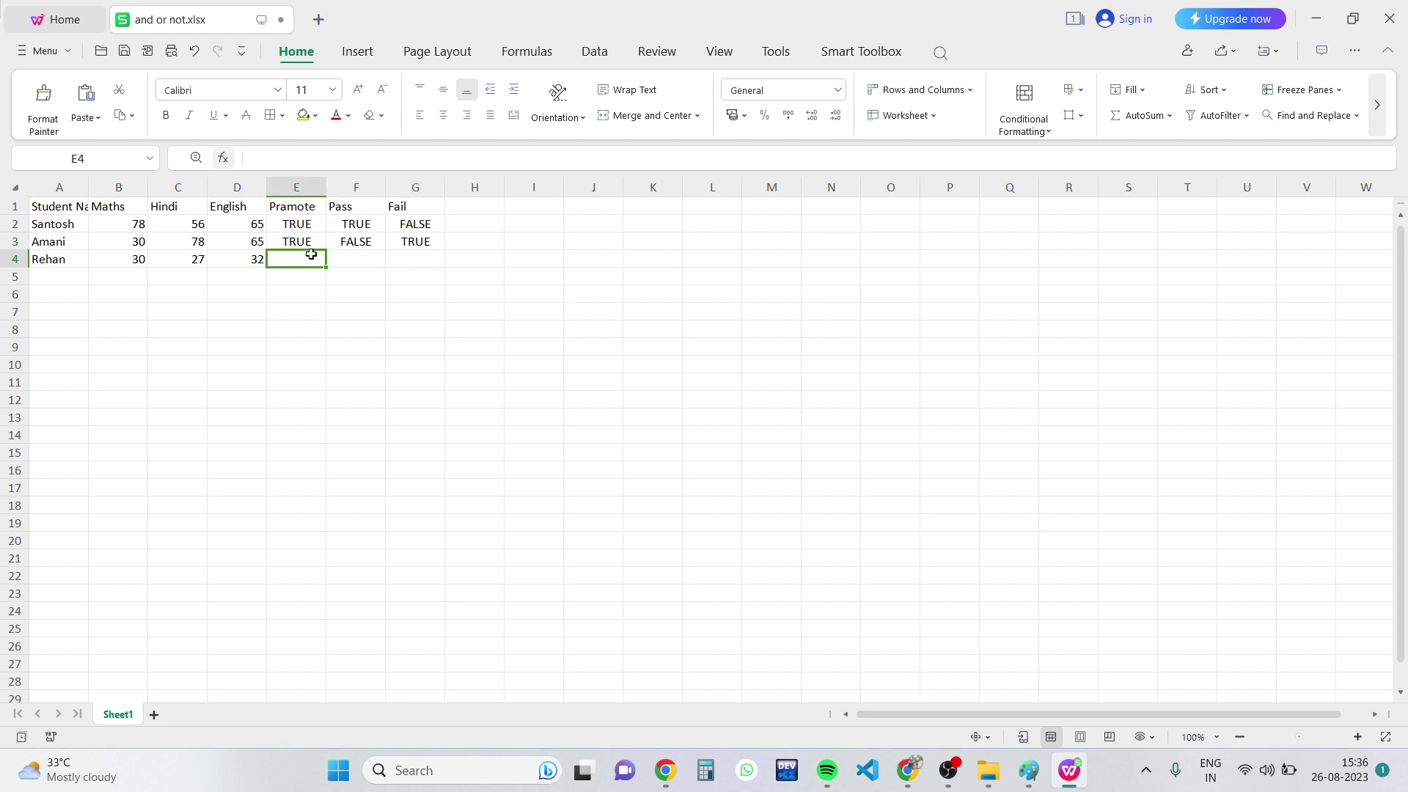
click(309, 241)
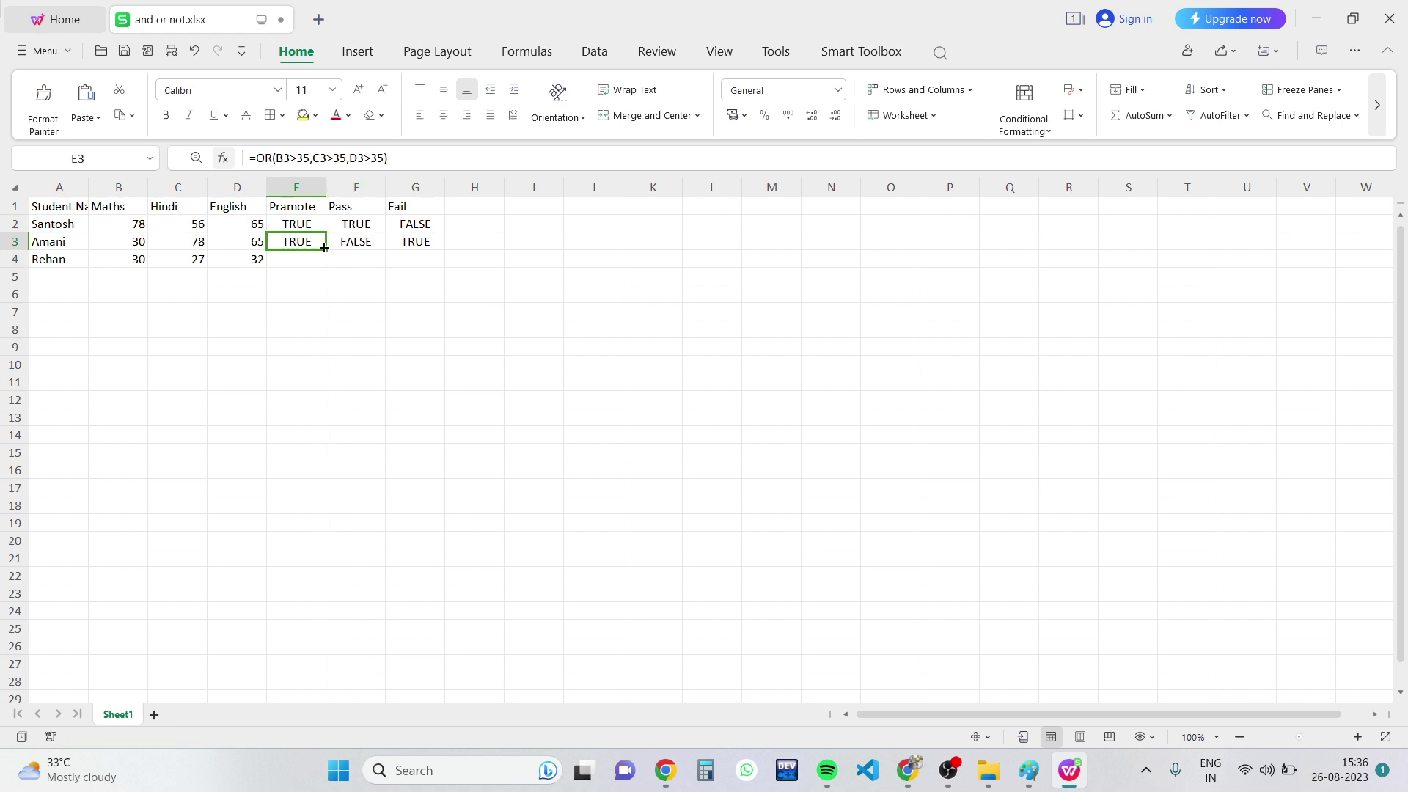
drag(325, 250, 322, 264)
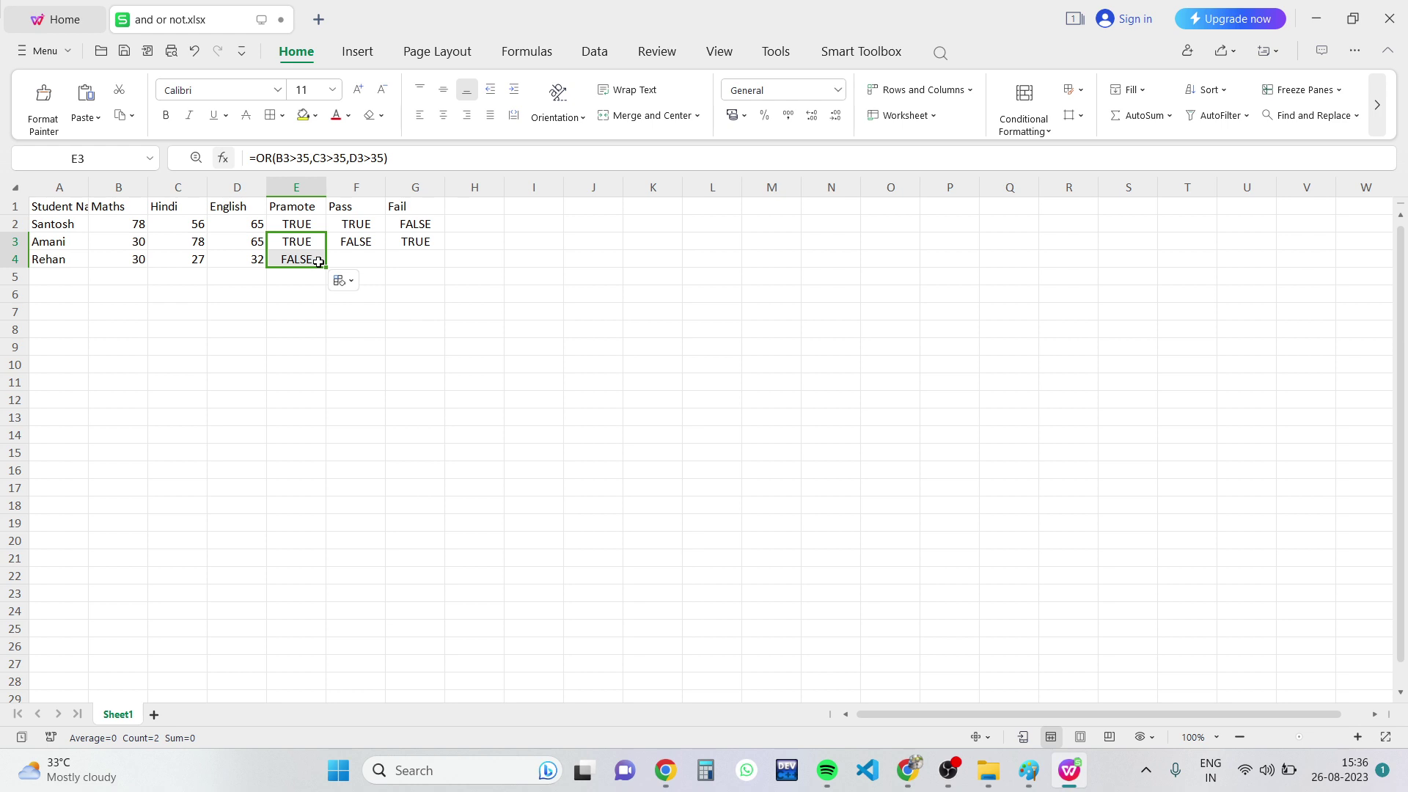
click(317, 261)
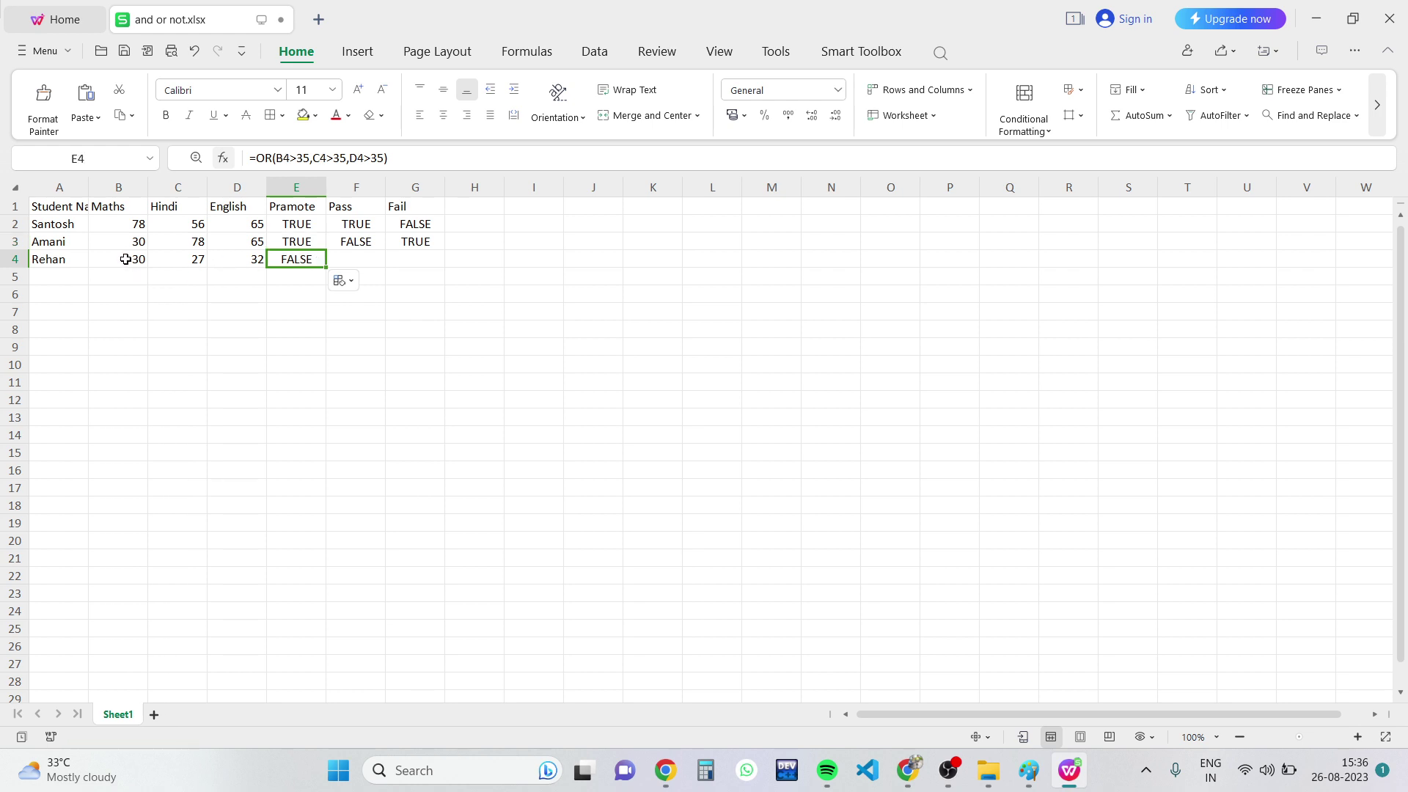
click(349, 245)
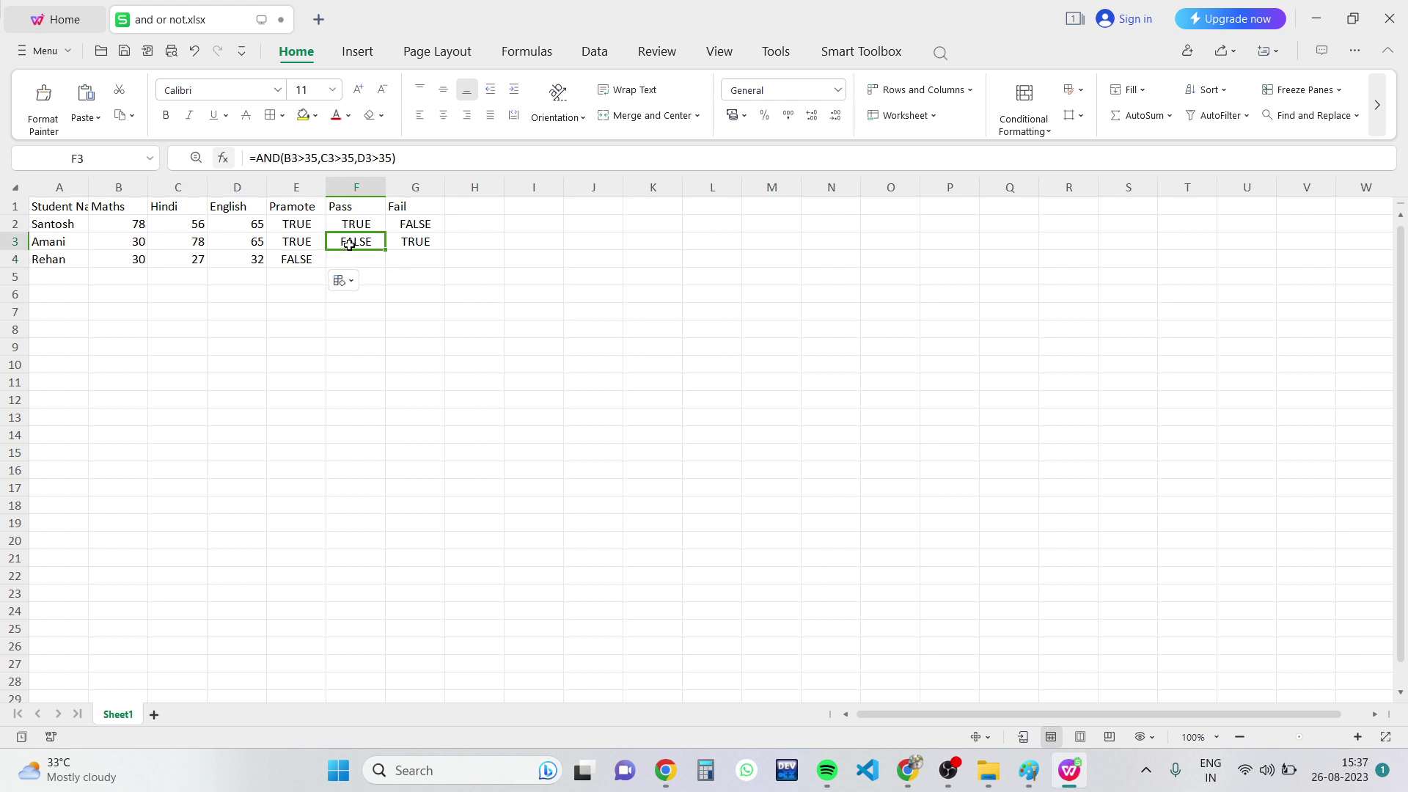
drag(350, 245, 381, 246)
drag(384, 252, 385, 270)
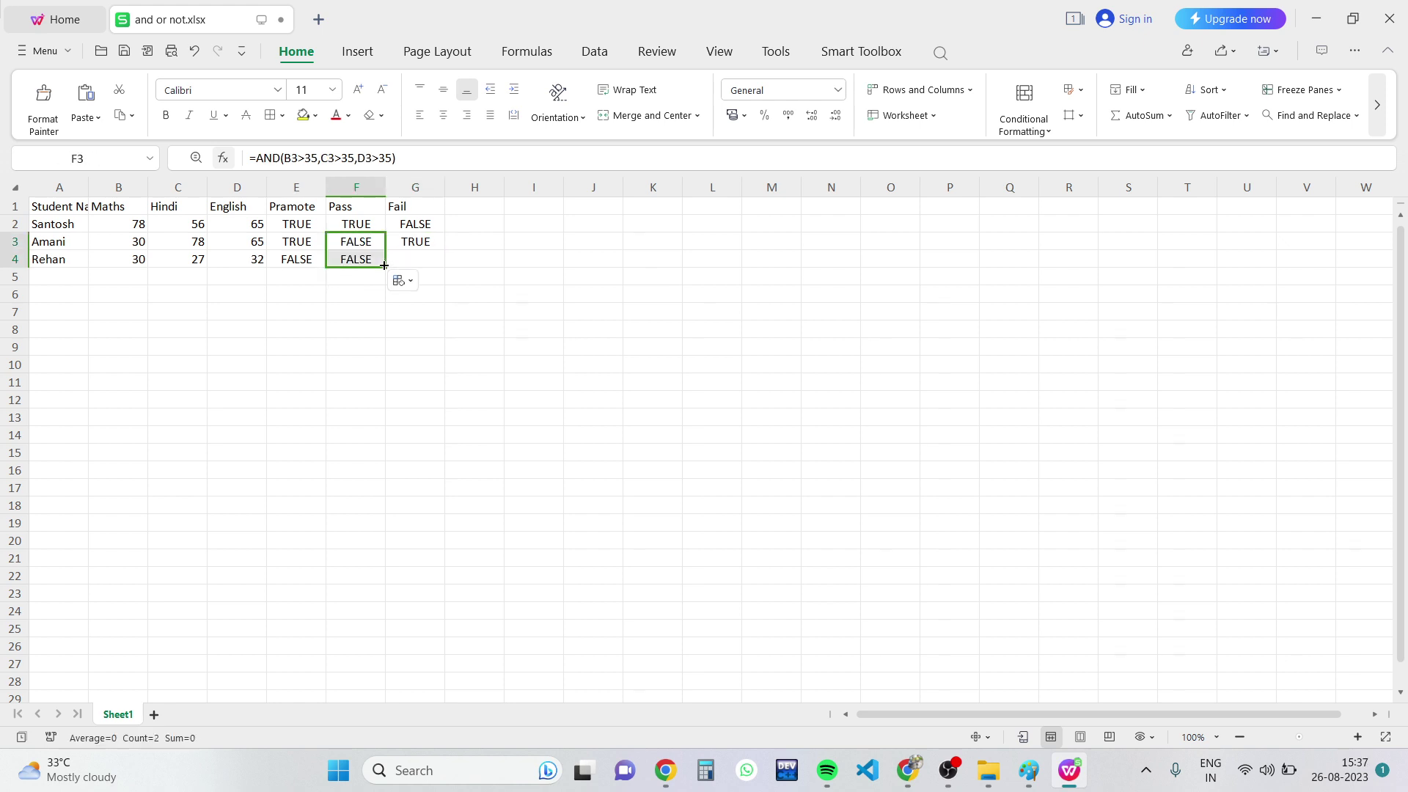
click(408, 244)
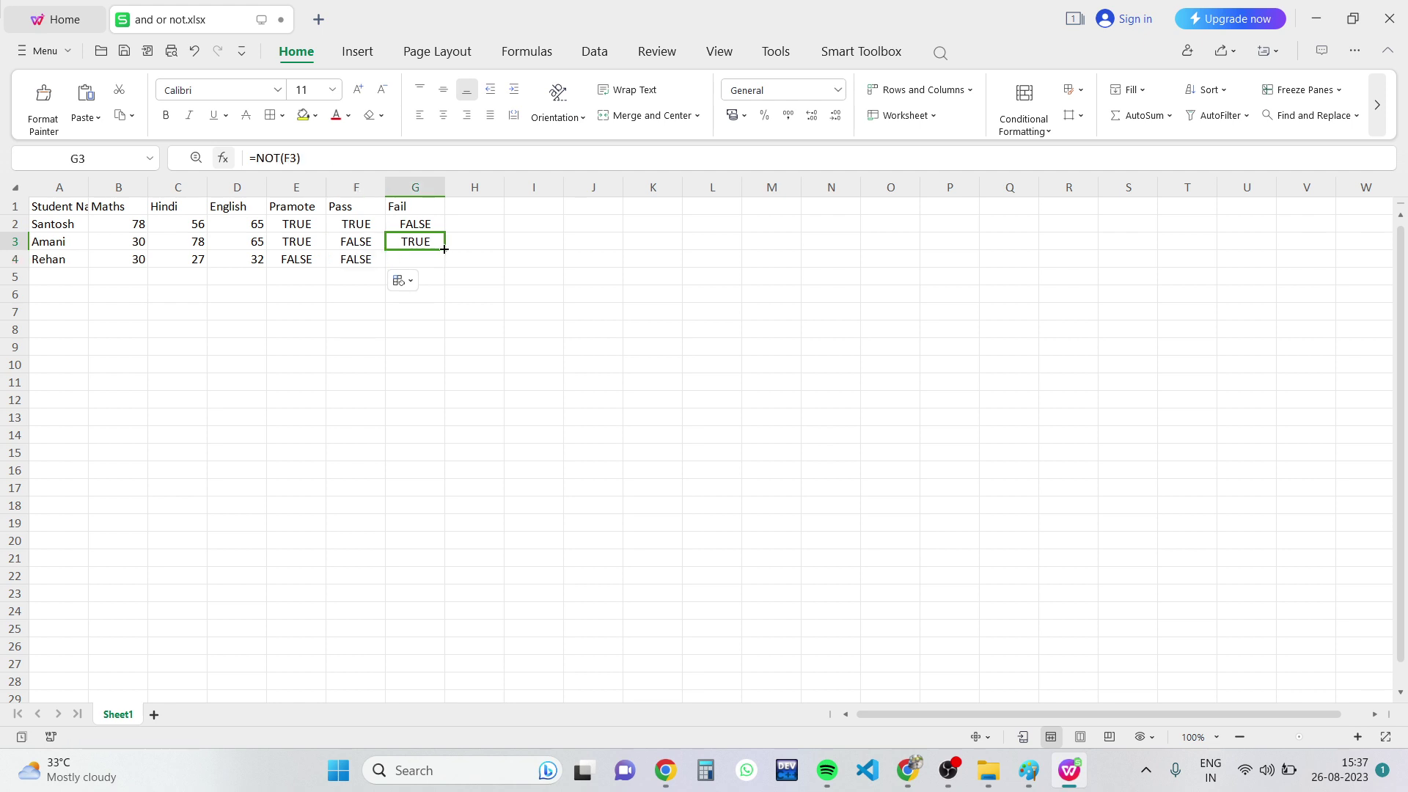
drag(443, 250, 444, 266)
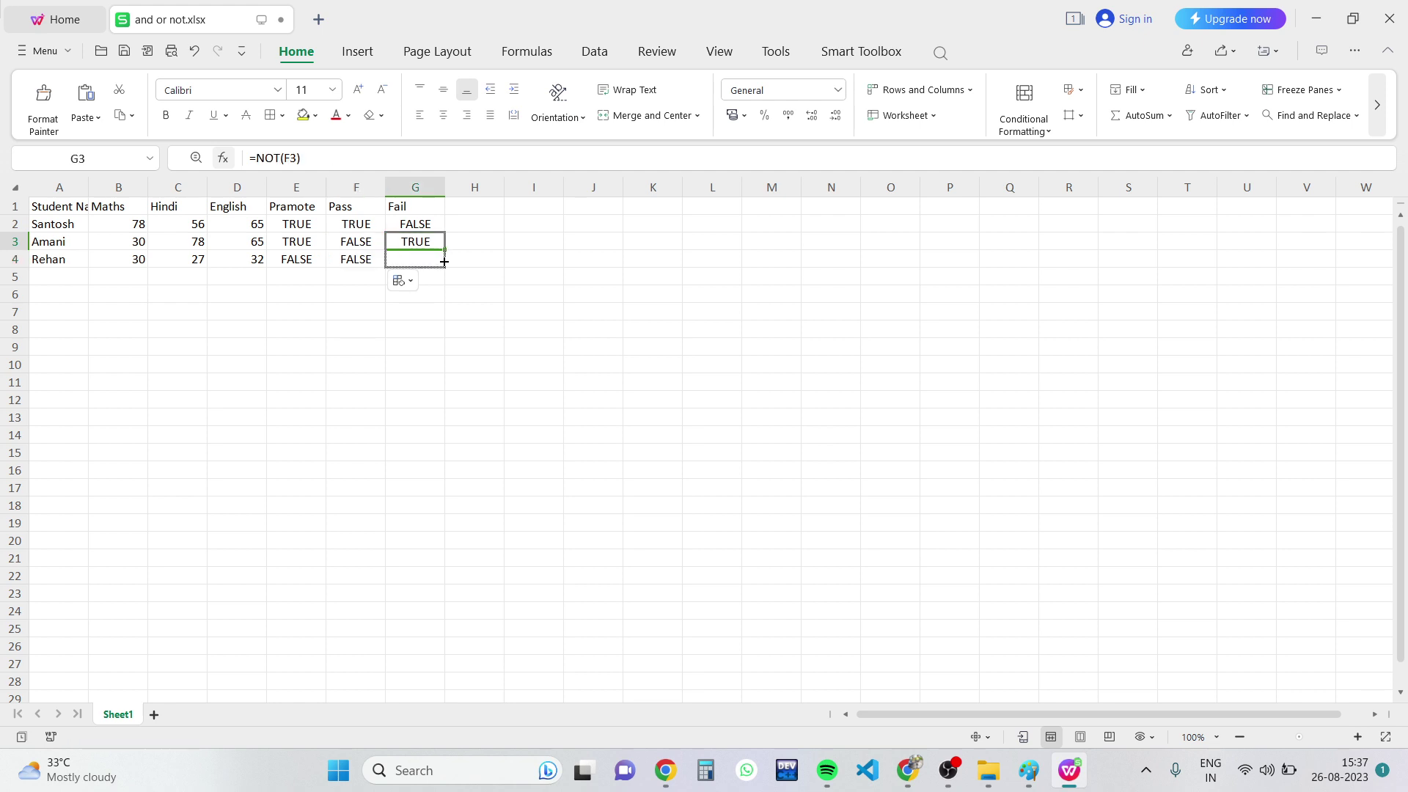
double_click(339, 260)
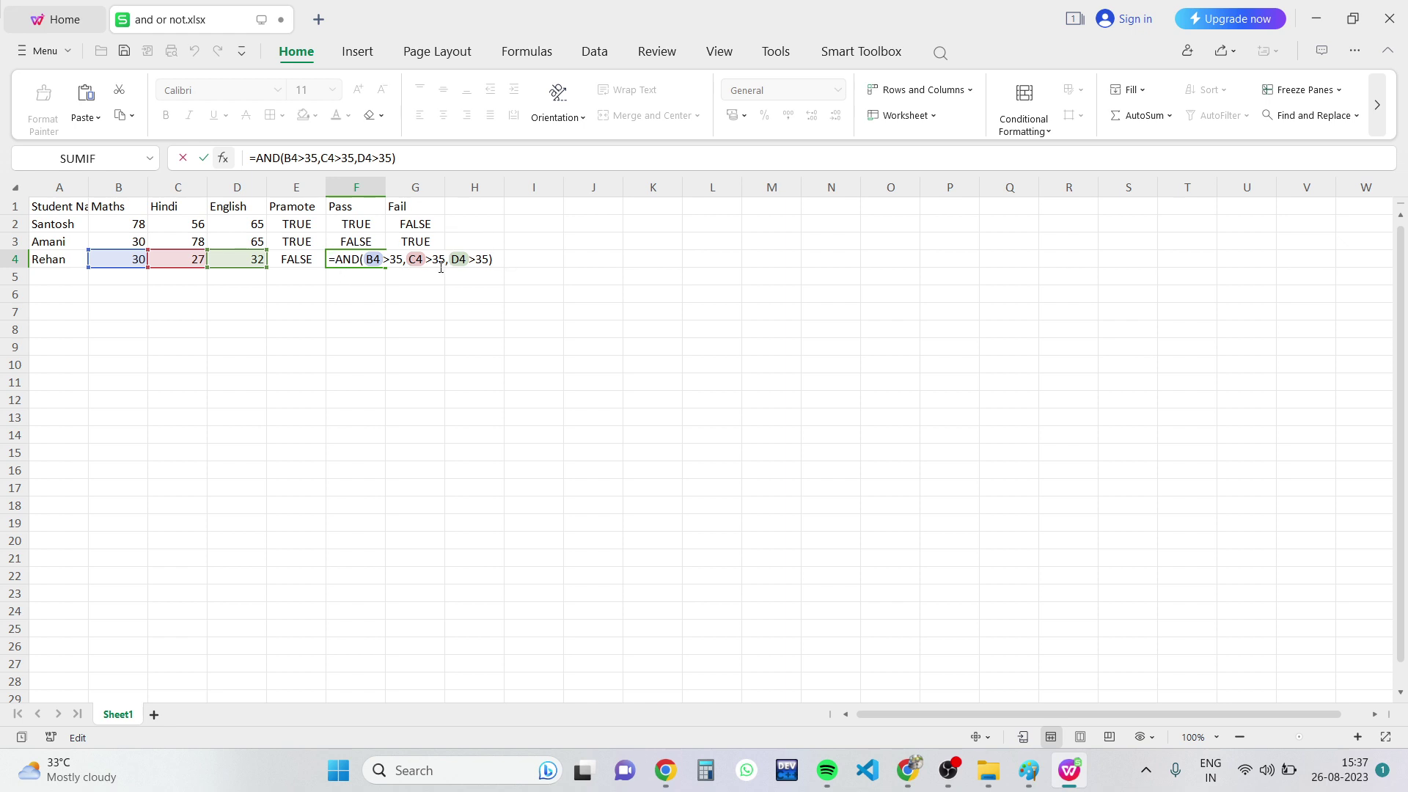
Recheck Rehan's F4 AND formula and confirm it still returns FALSE.
key(Return)
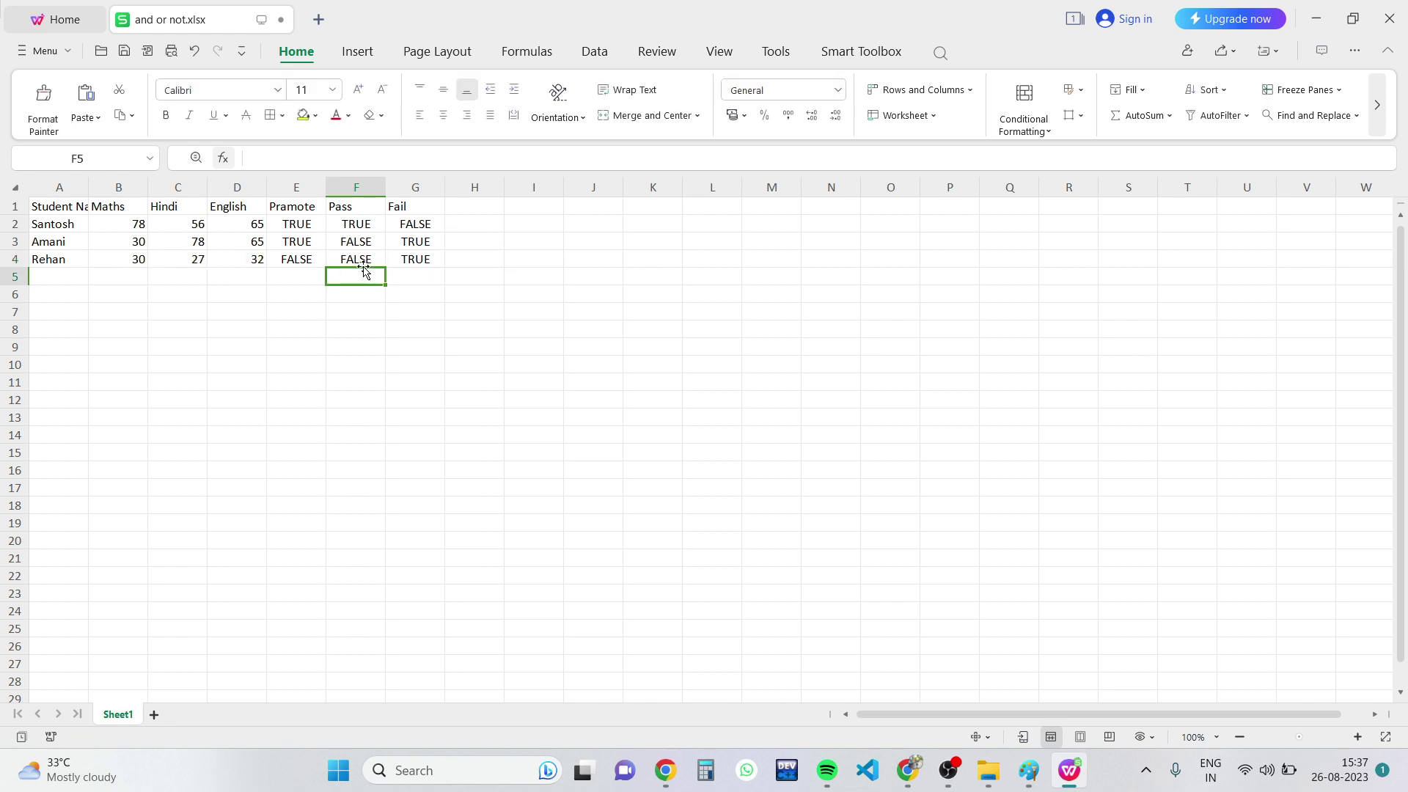
click(349, 262)
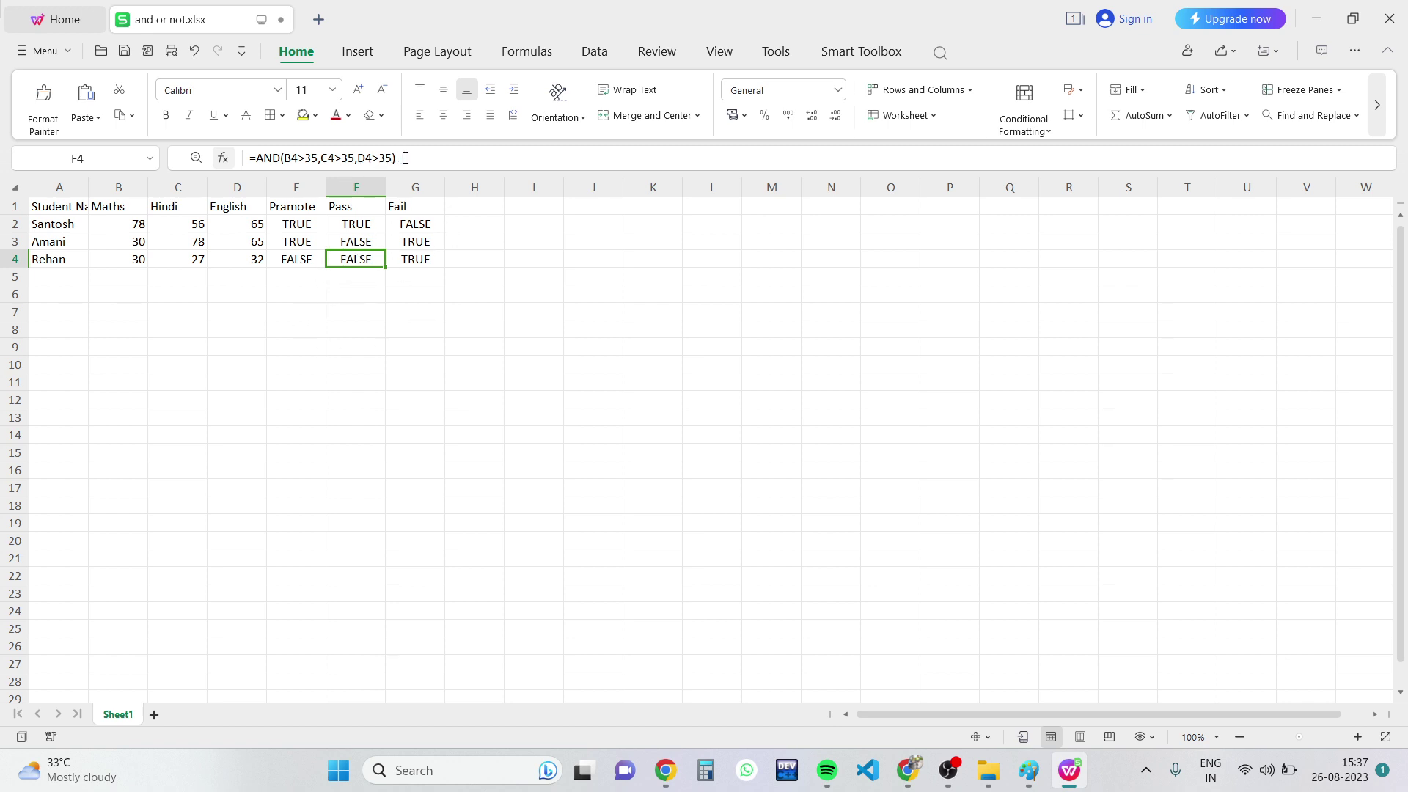
drag(405, 159, 246, 158)
click(529, 384)
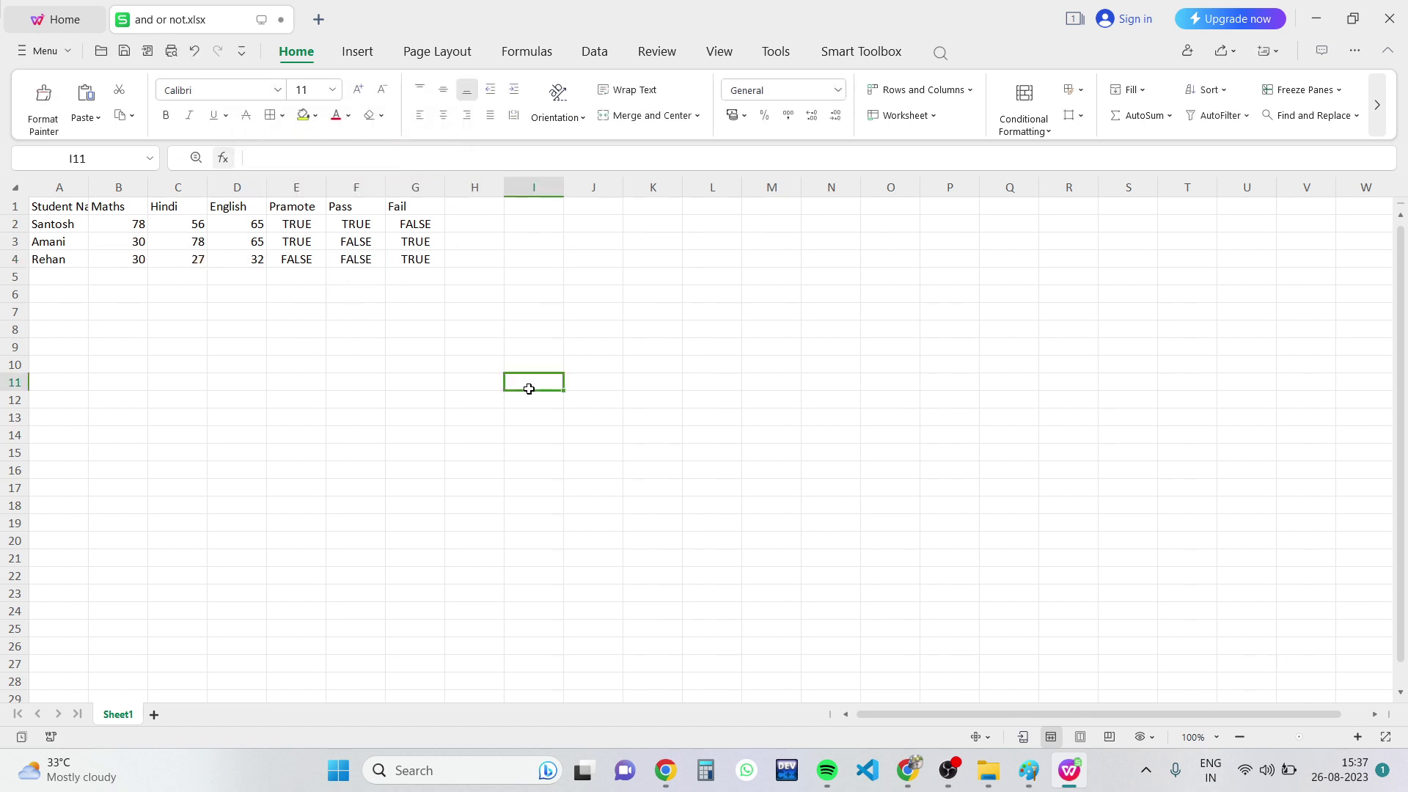
click(348, 262)
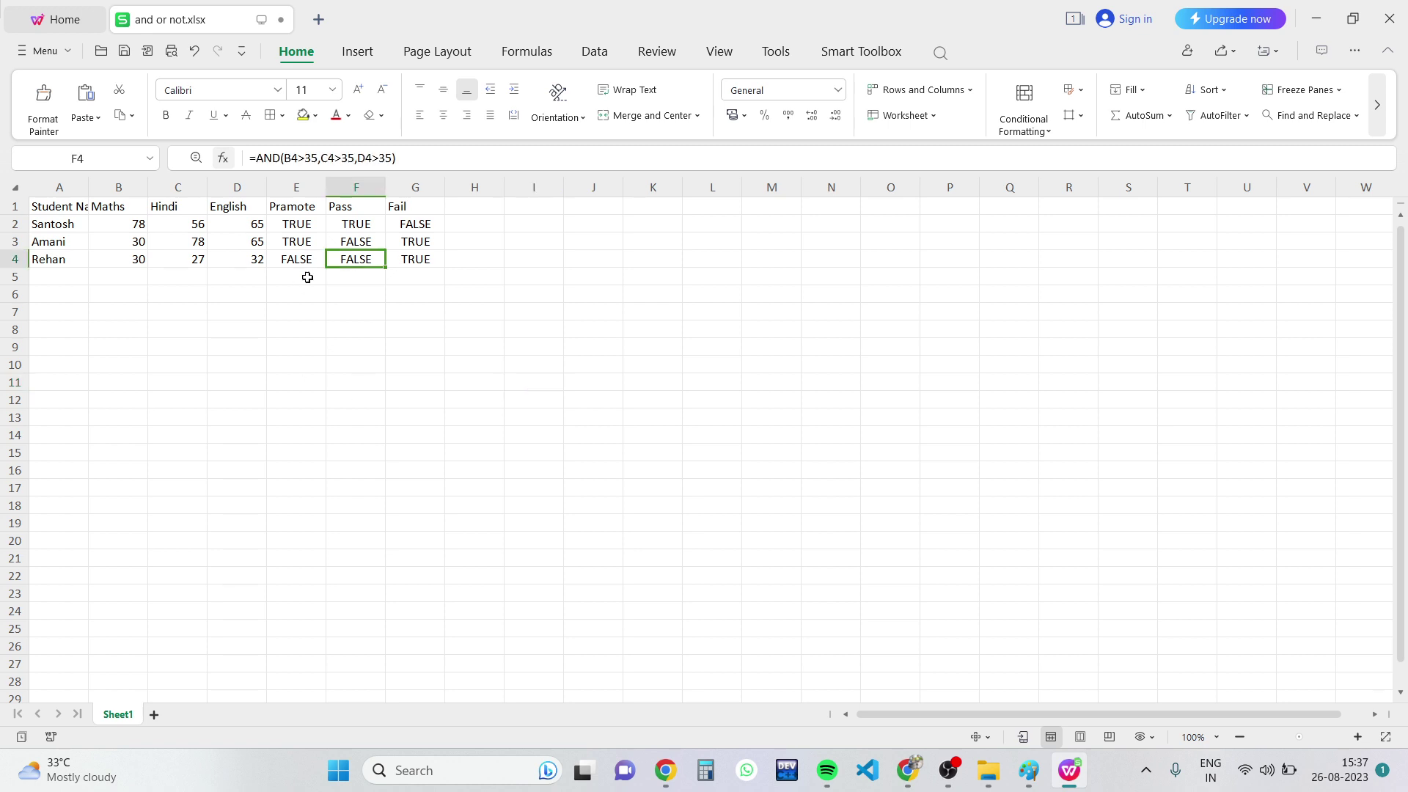
double_click(360, 261)
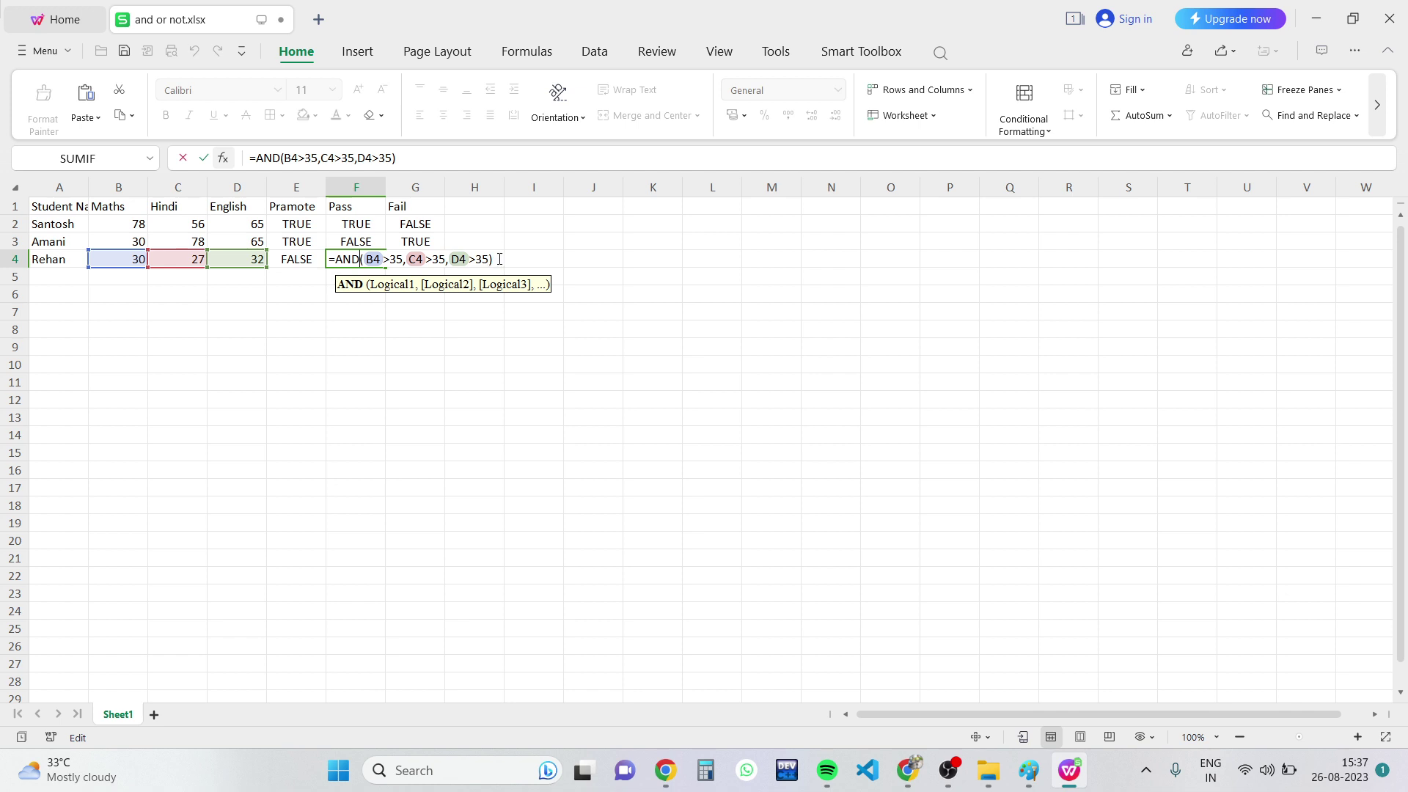
key(Return)
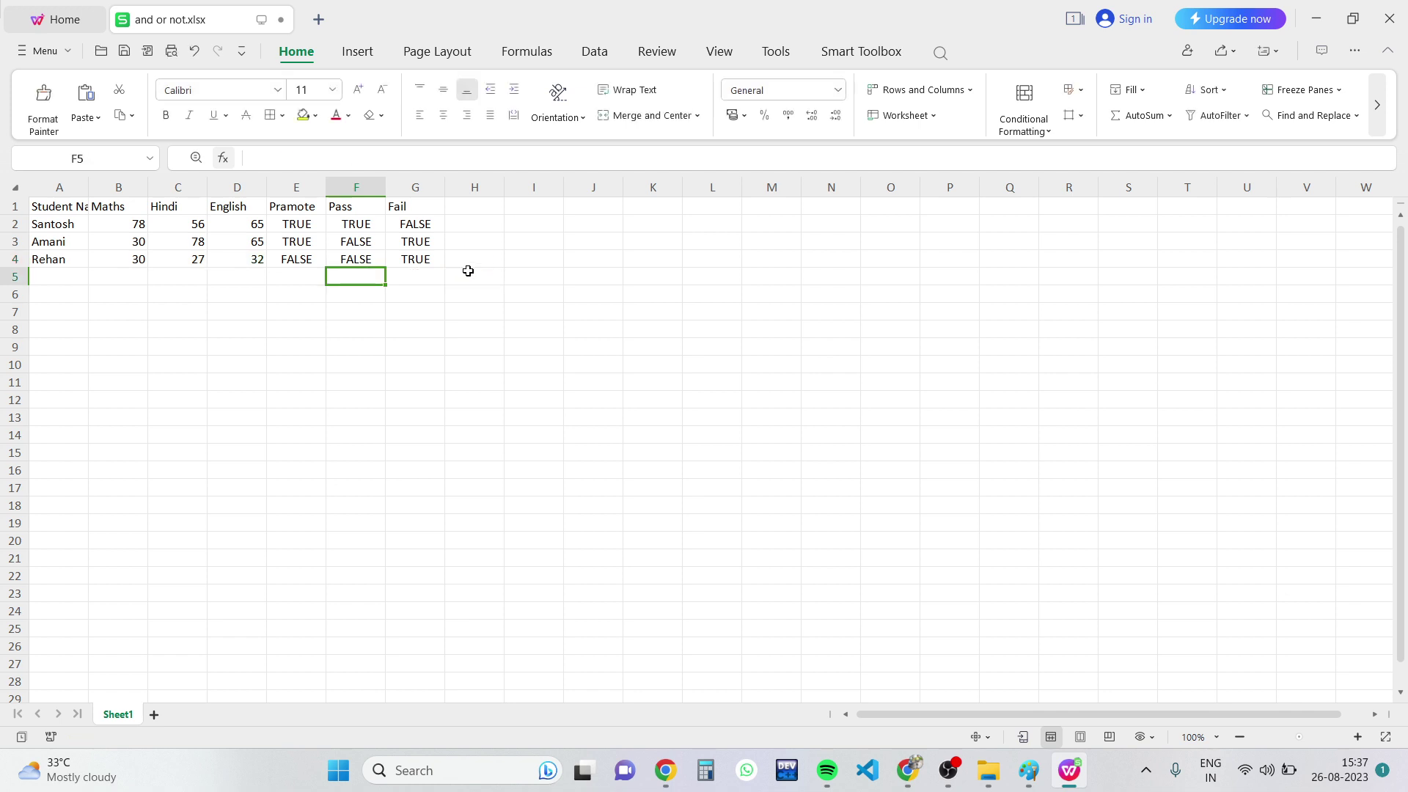
click(374, 265)
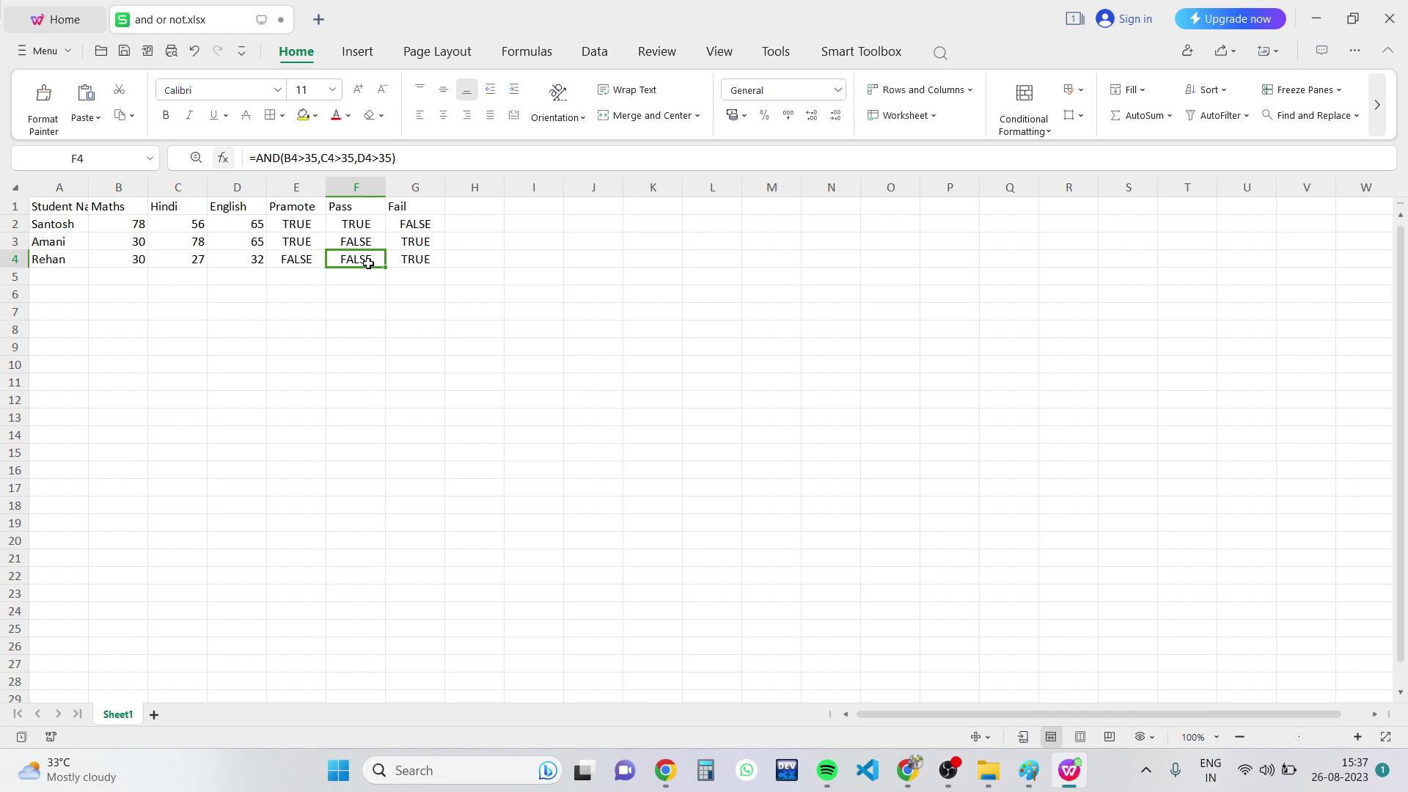
drag(367, 261, 433, 183)
click(410, 159)
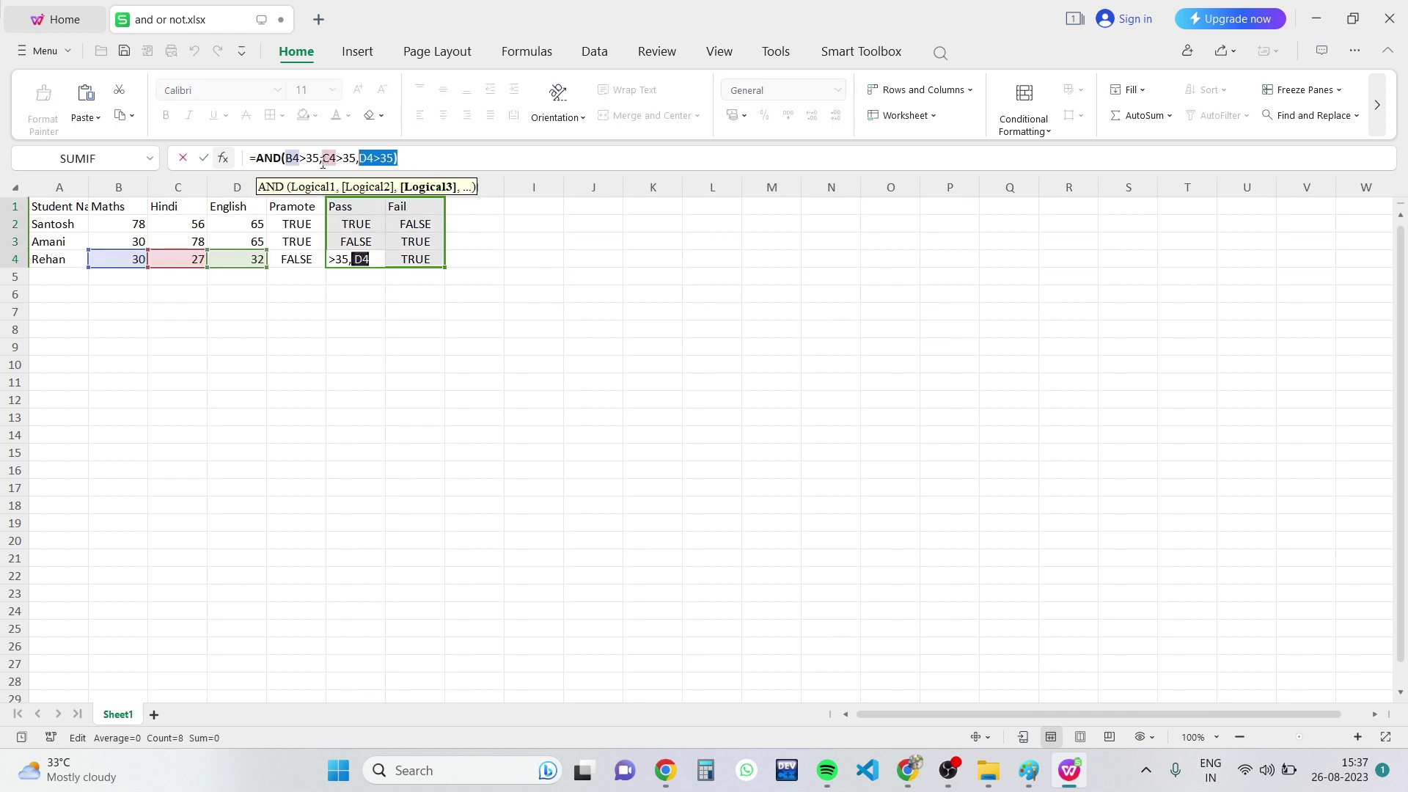
click(387, 335)
click(358, 257)
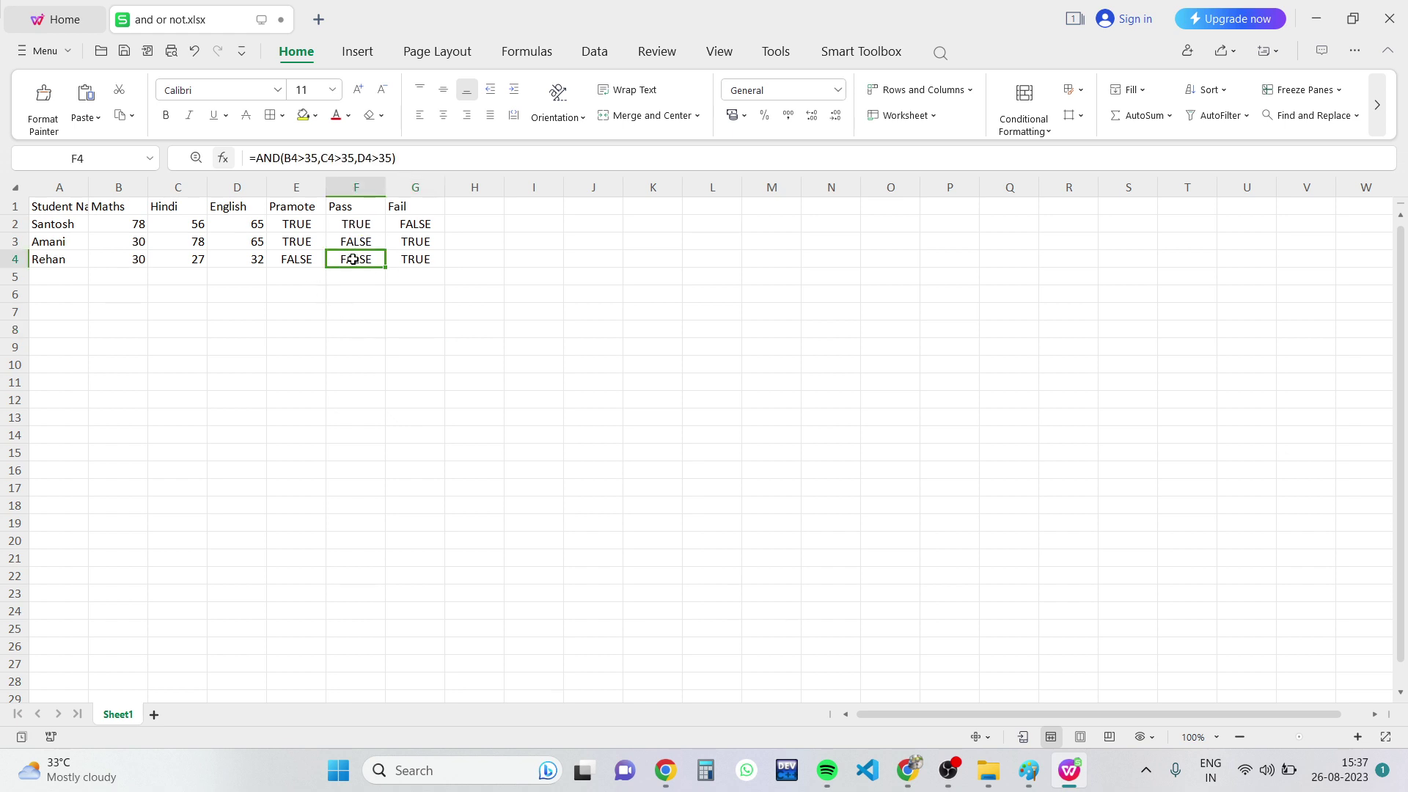
double_click(352, 260)
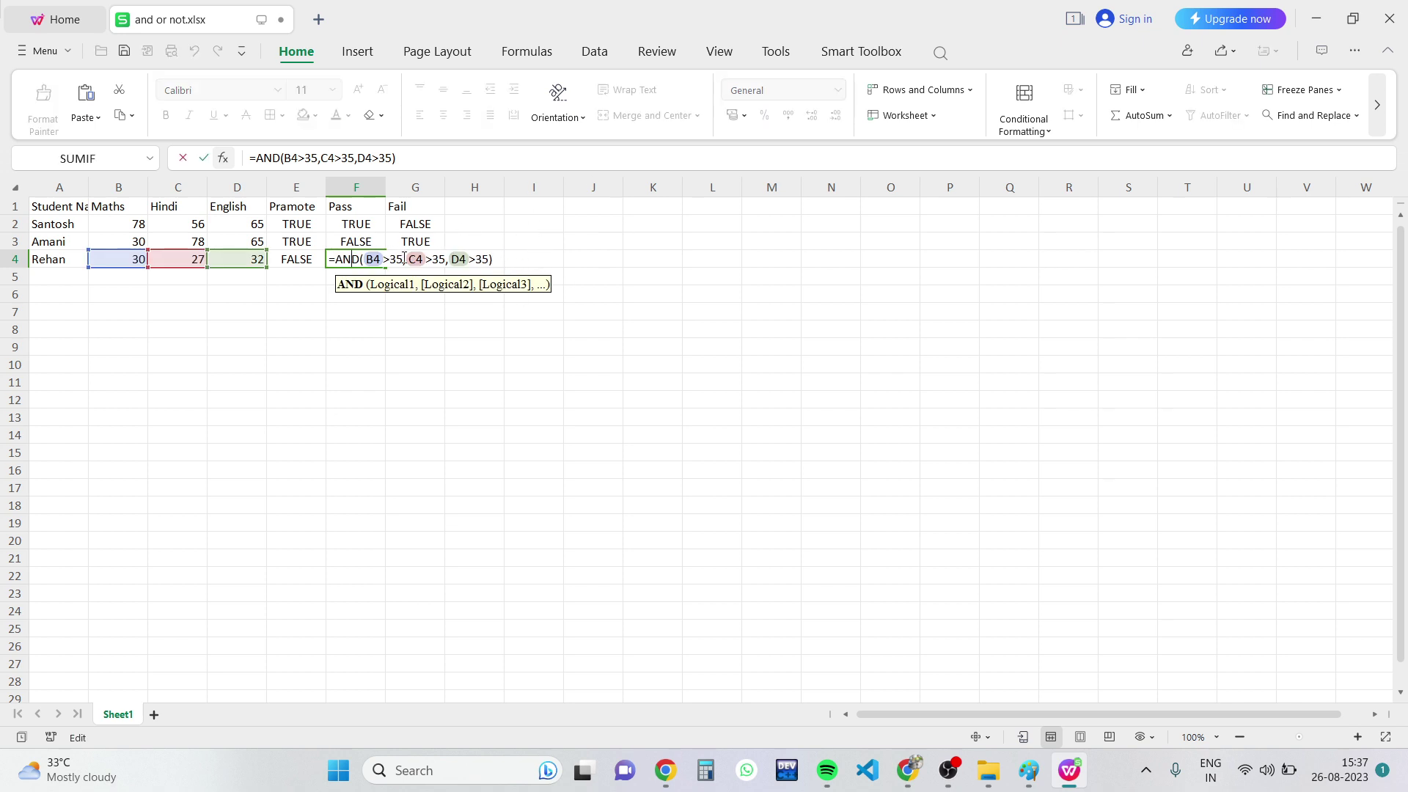
click(565, 257)
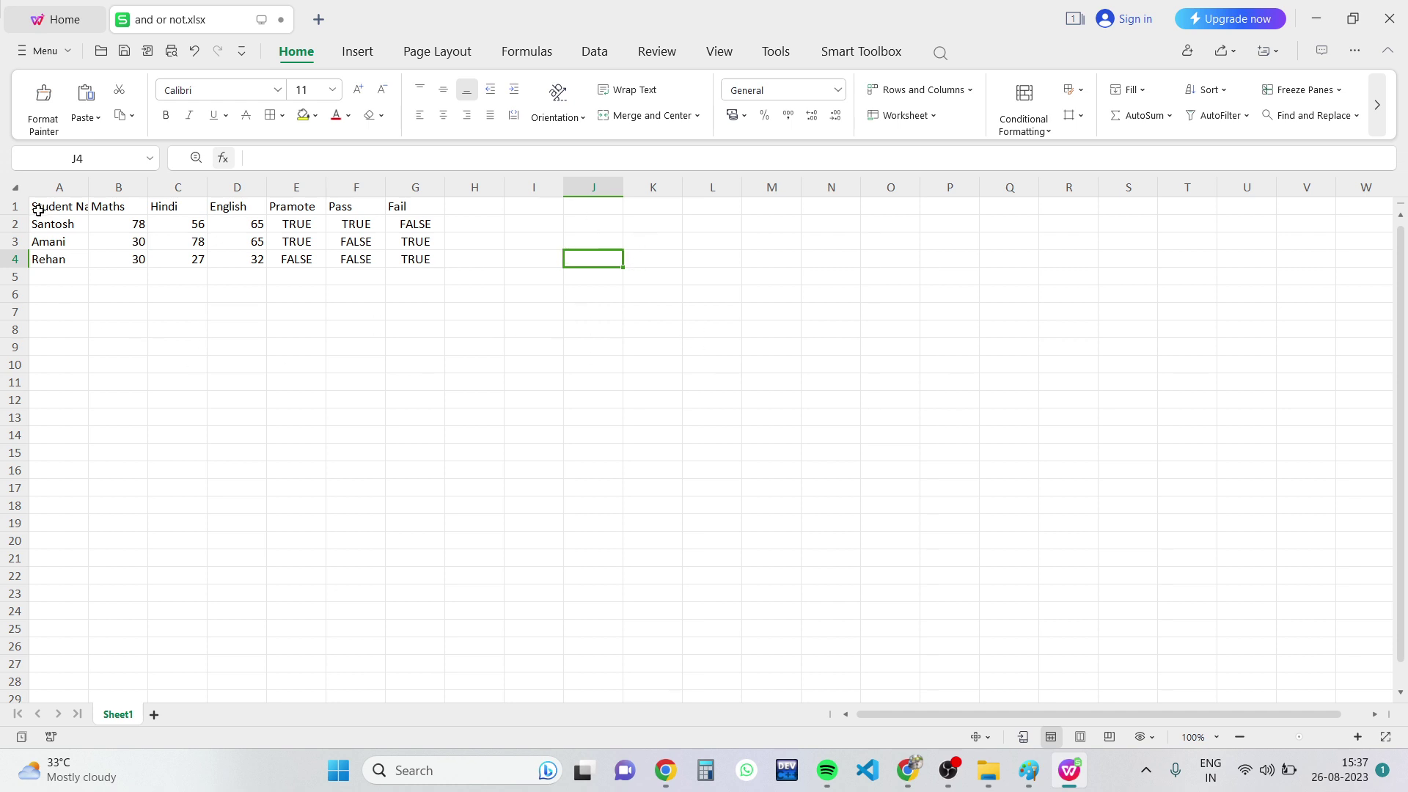
Select E2's =OR(B2>35,C2>35,D2>35) text in the formula bar for copying.
drag(38, 211, 411, 259)
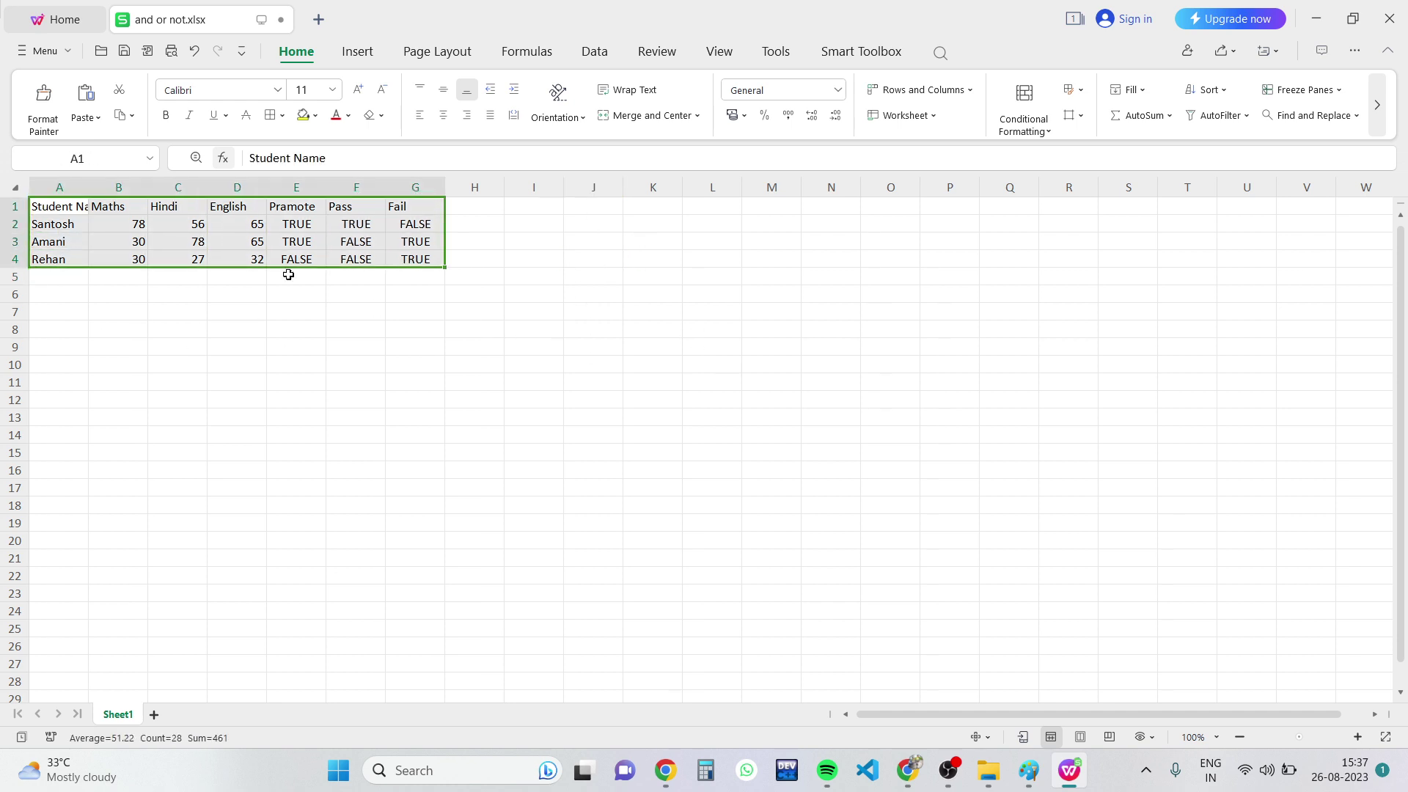
click(459, 252)
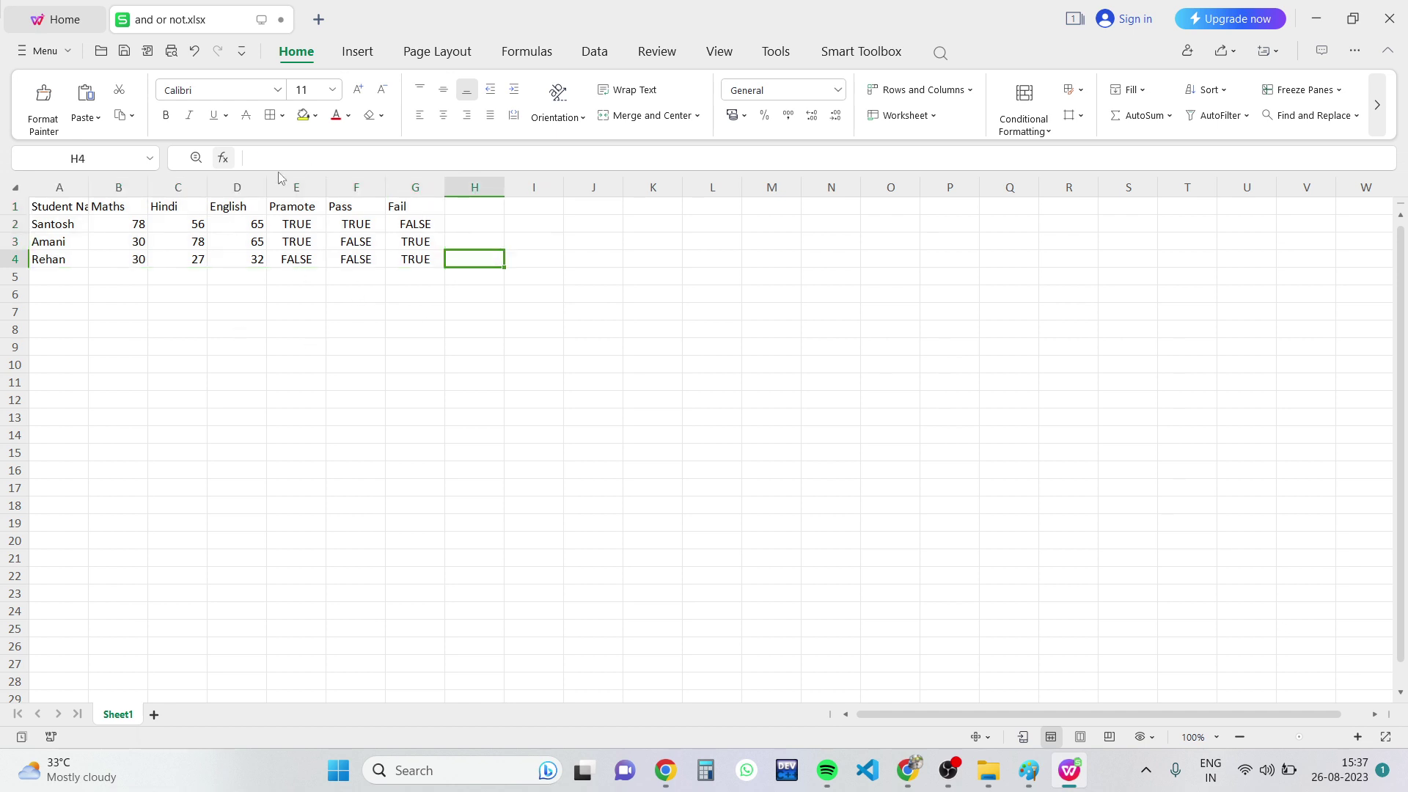
click(231, 220)
click(289, 223)
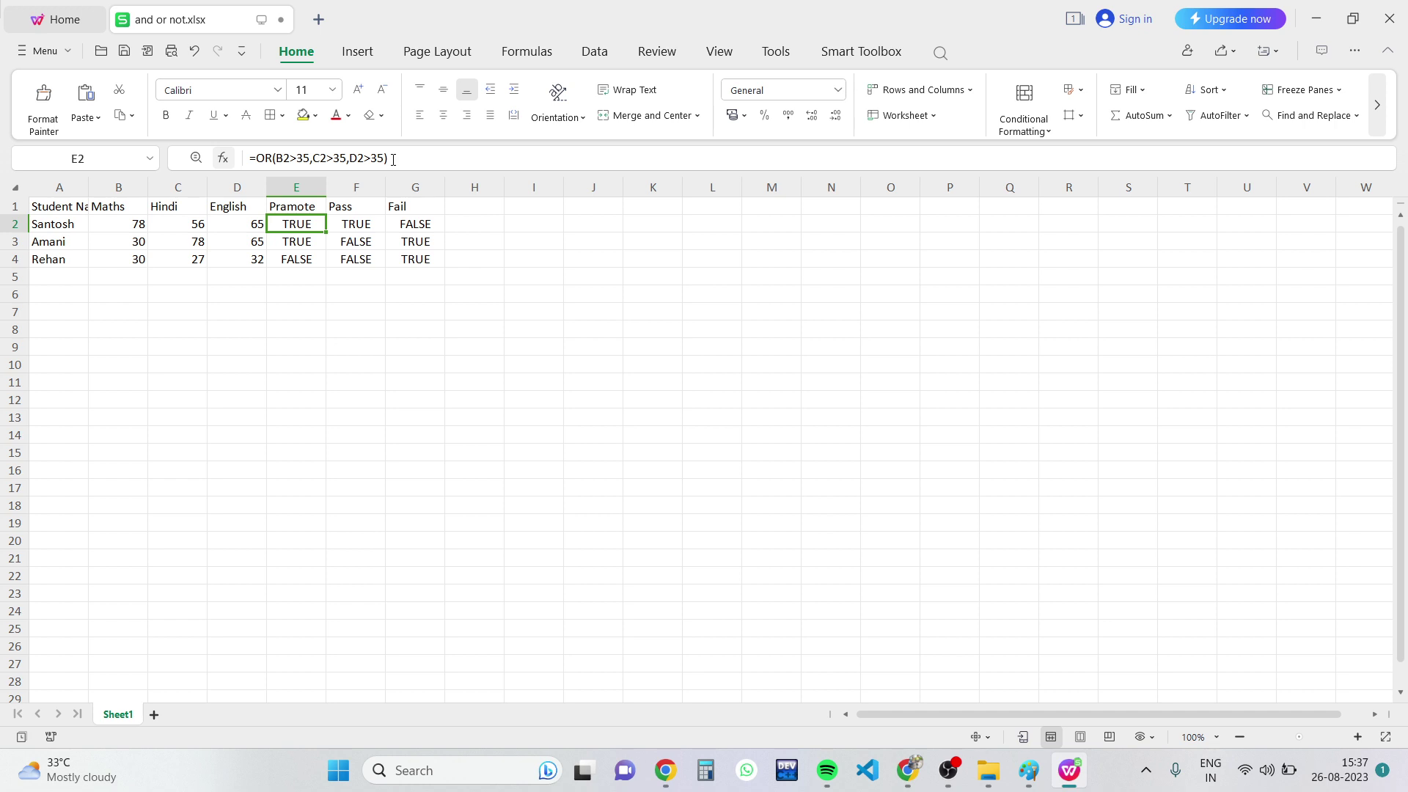
drag(393, 160, 242, 163)
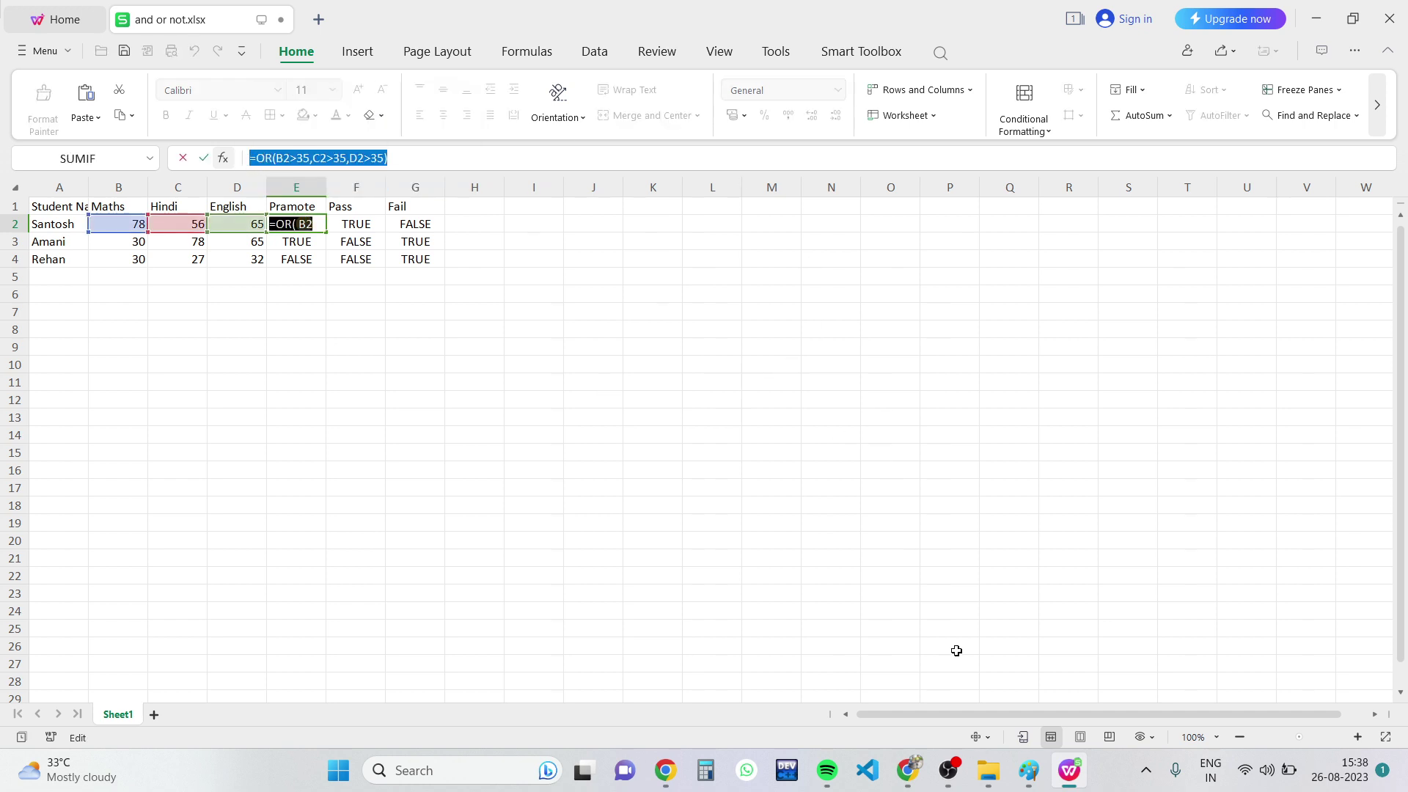
Post E2's =OR(B2>35,C2>35,D2>35) in the Live Session chat.
click(909, 772)
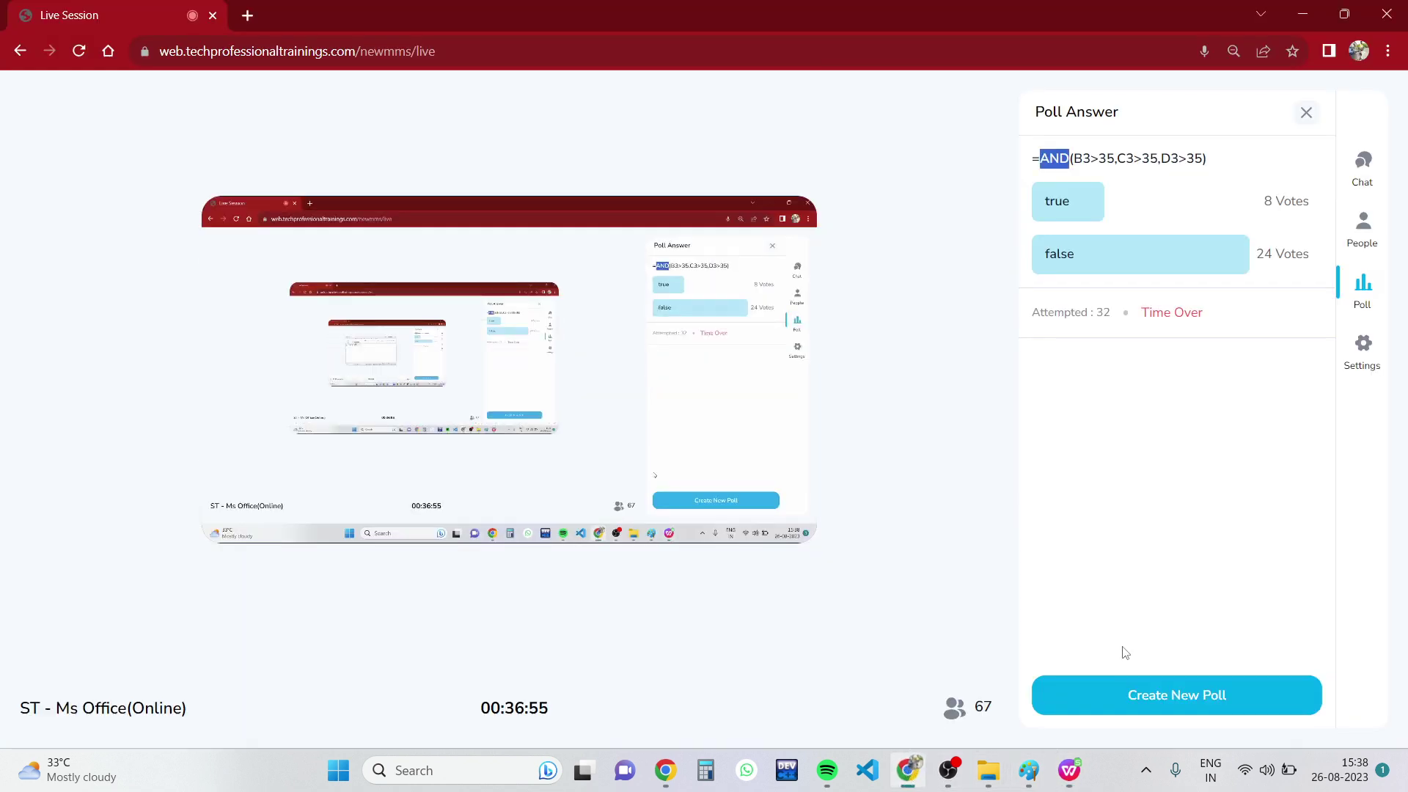
click(1362, 166)
click(1081, 688)
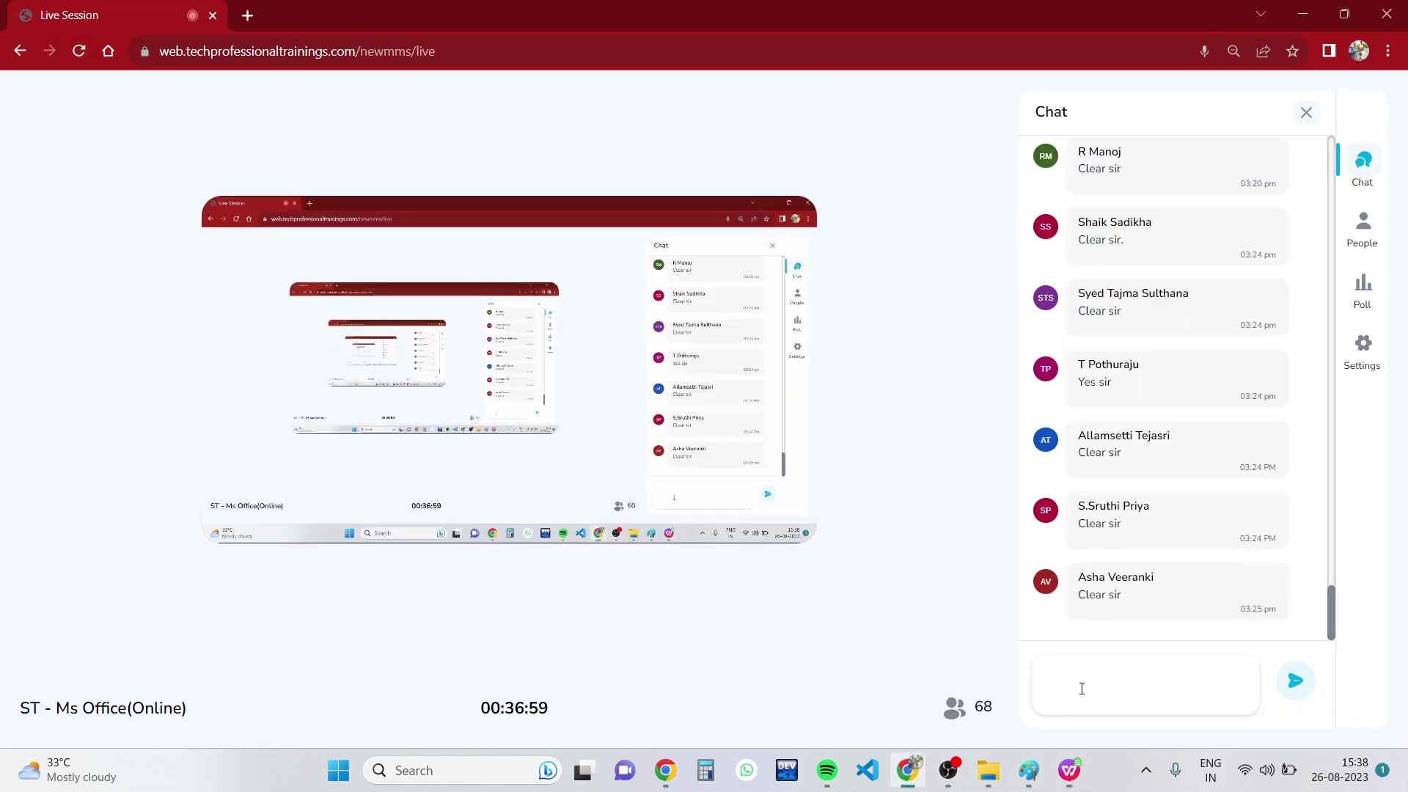
text(=OR(B2>35,C2>35,D2>35))
click(1295, 680)
mouse_move(1068, 770)
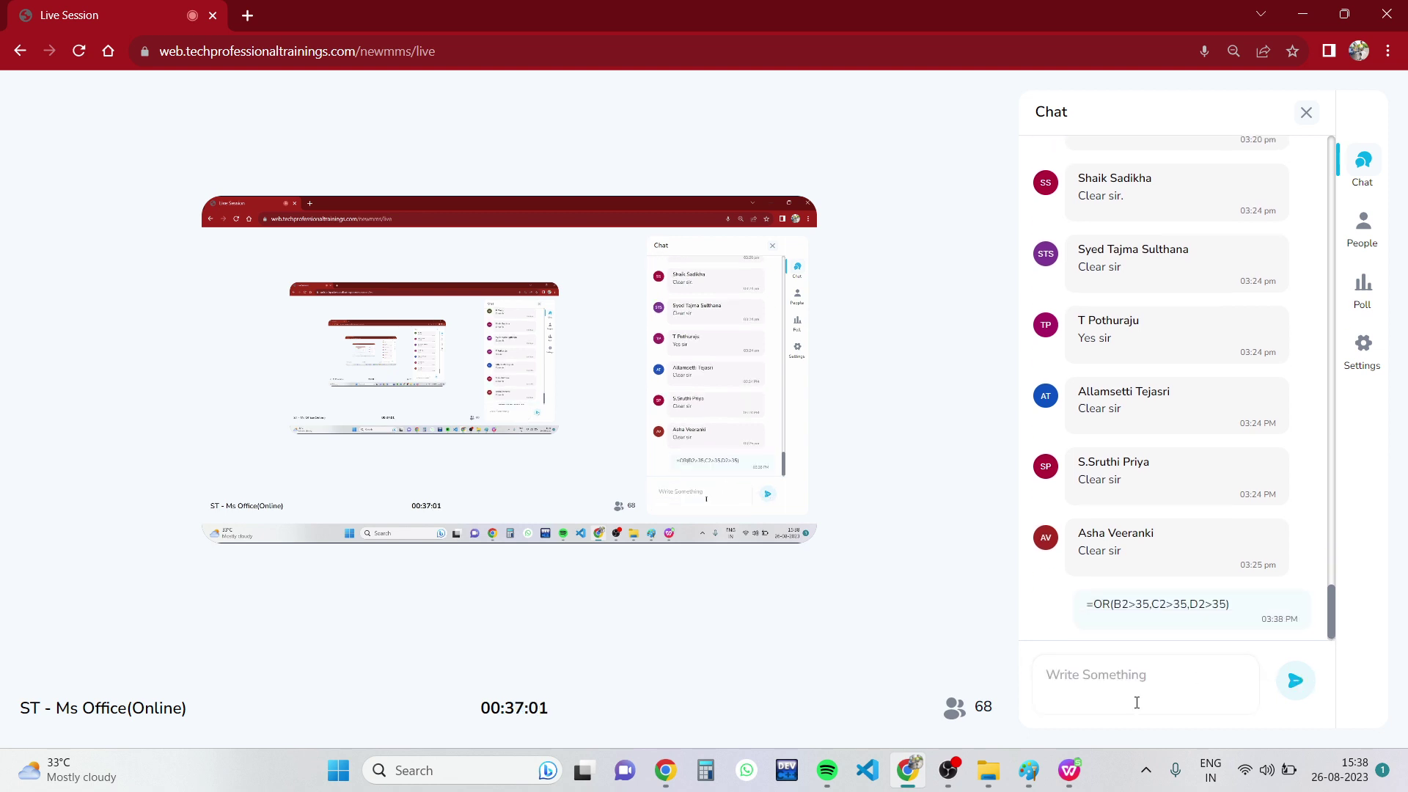
Copy F2's =AND(B2>35,C2>35,D2>35) and send it in the chat.
click(1069, 773)
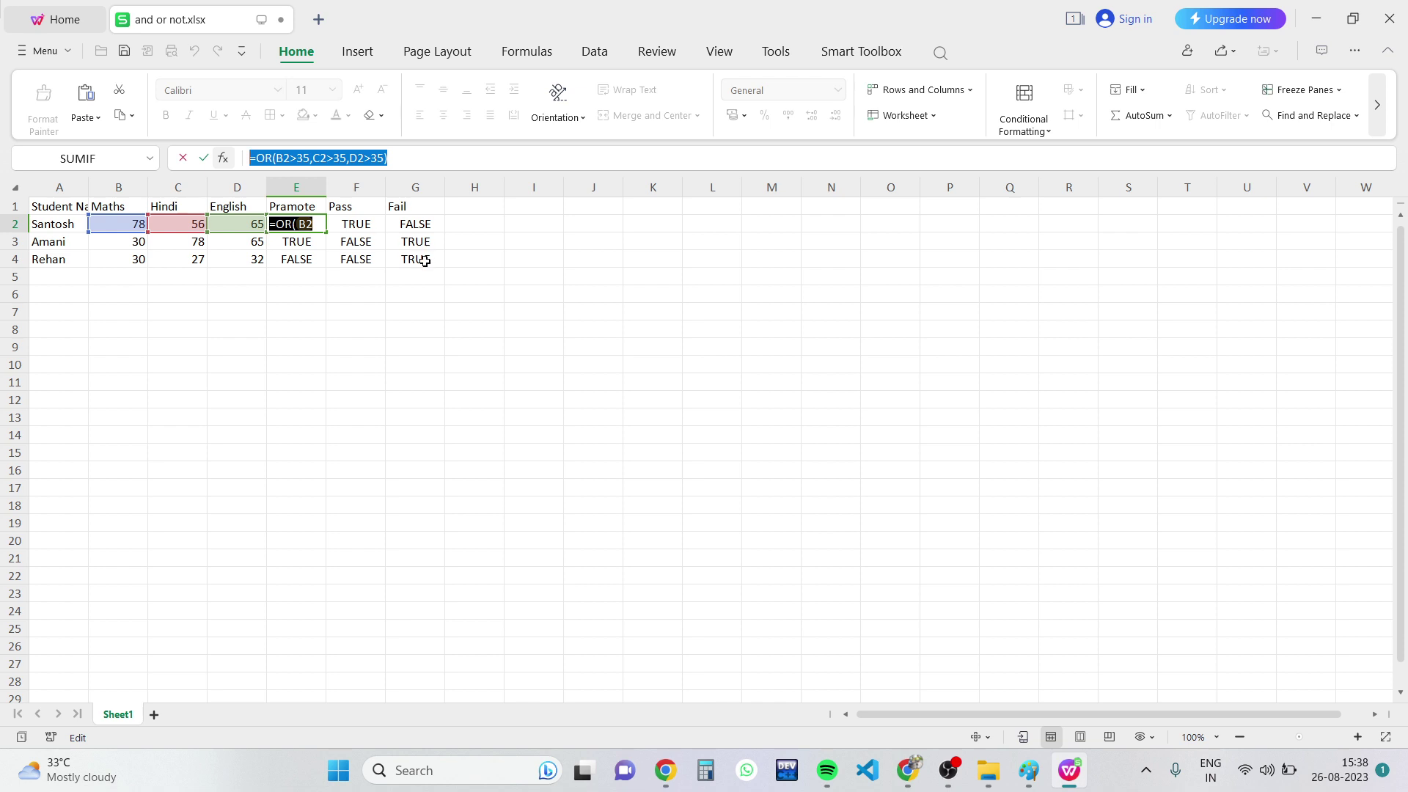
key(Return)
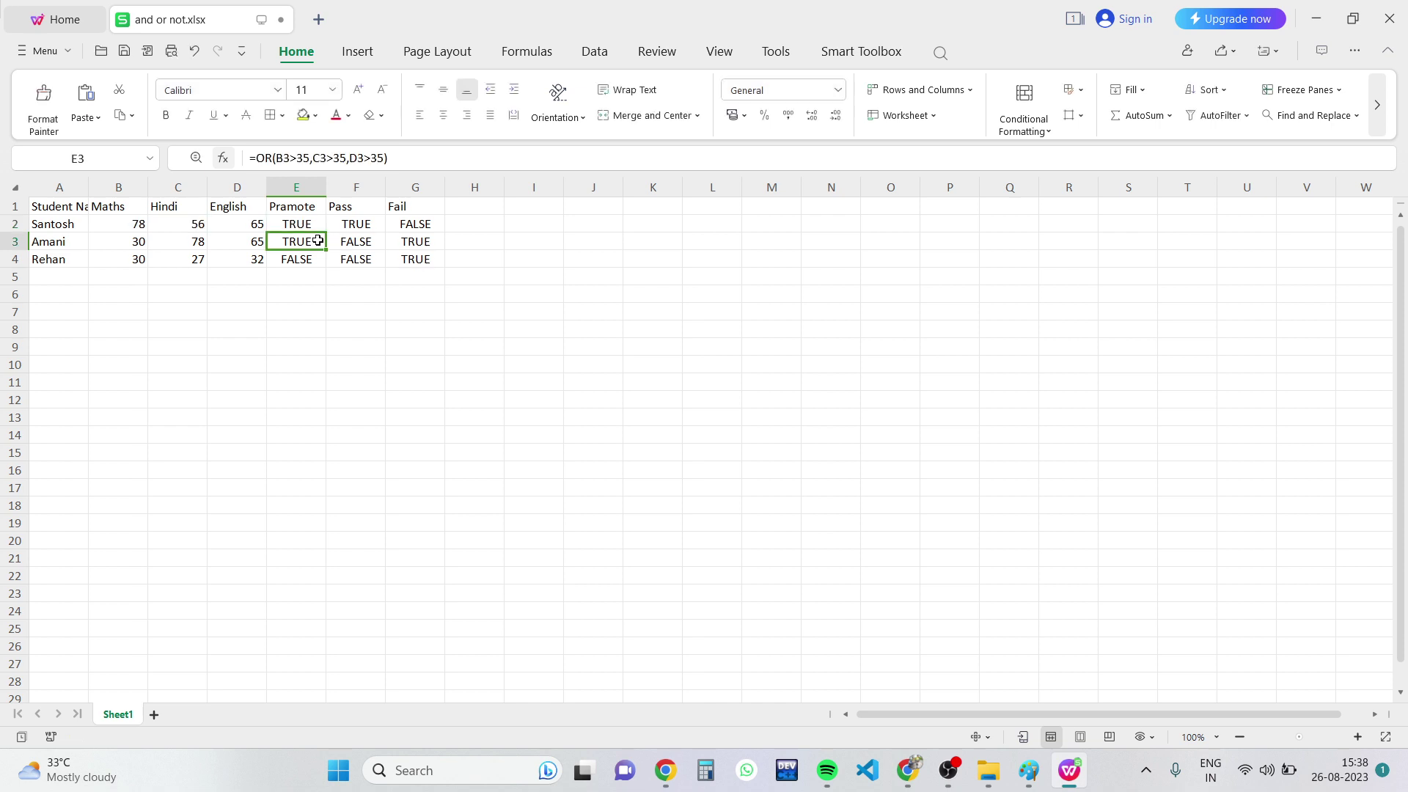
drag(421, 153, 239, 157)
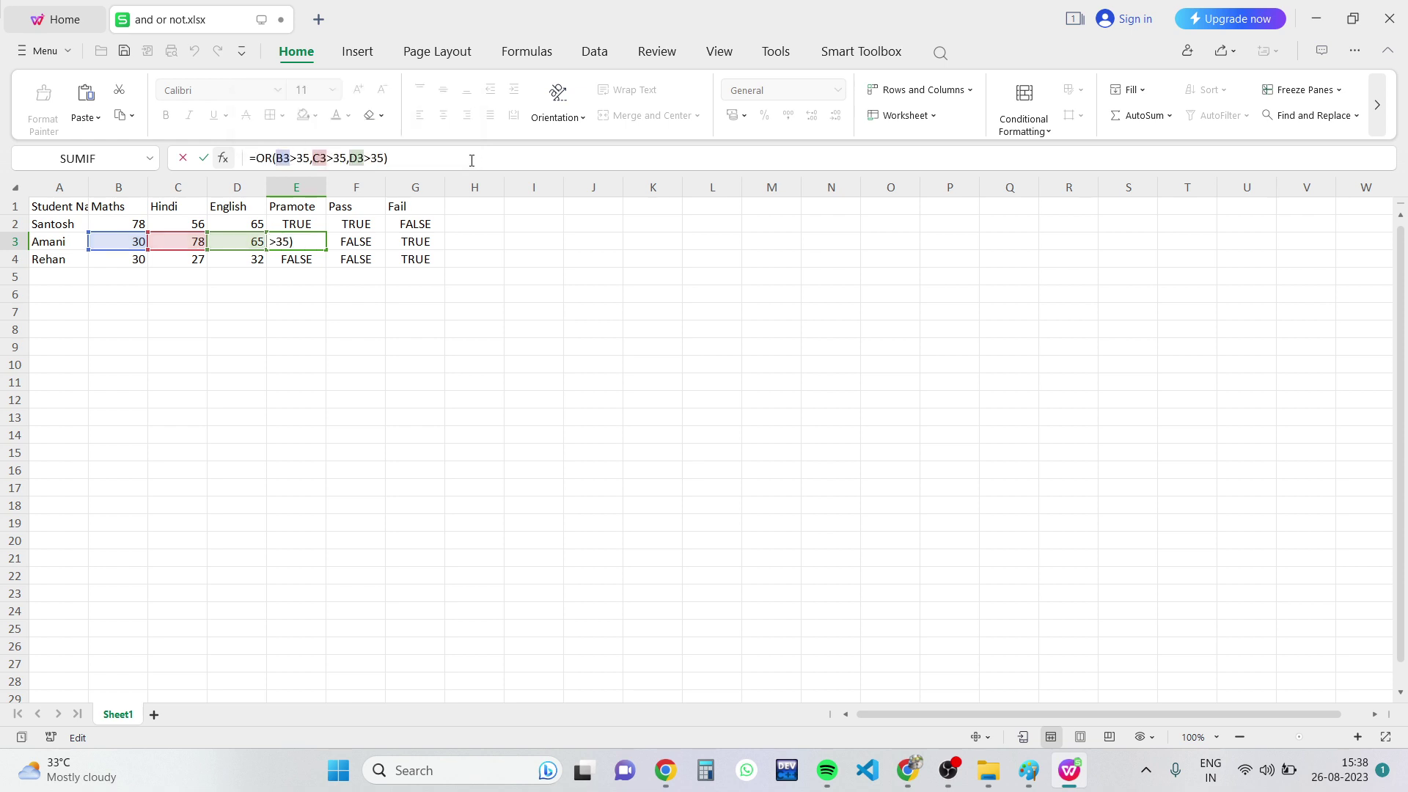
click(343, 222)
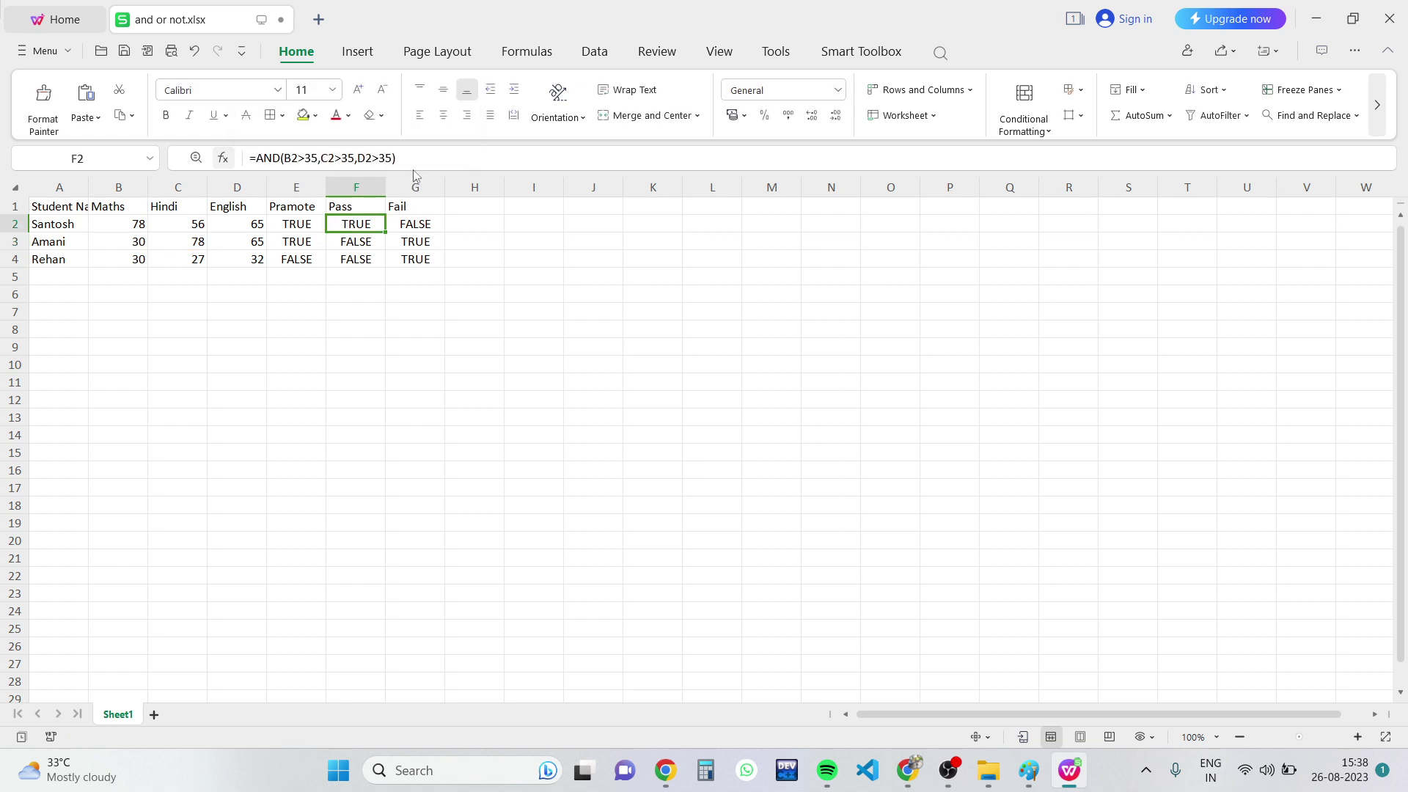
drag(405, 156, 239, 158)
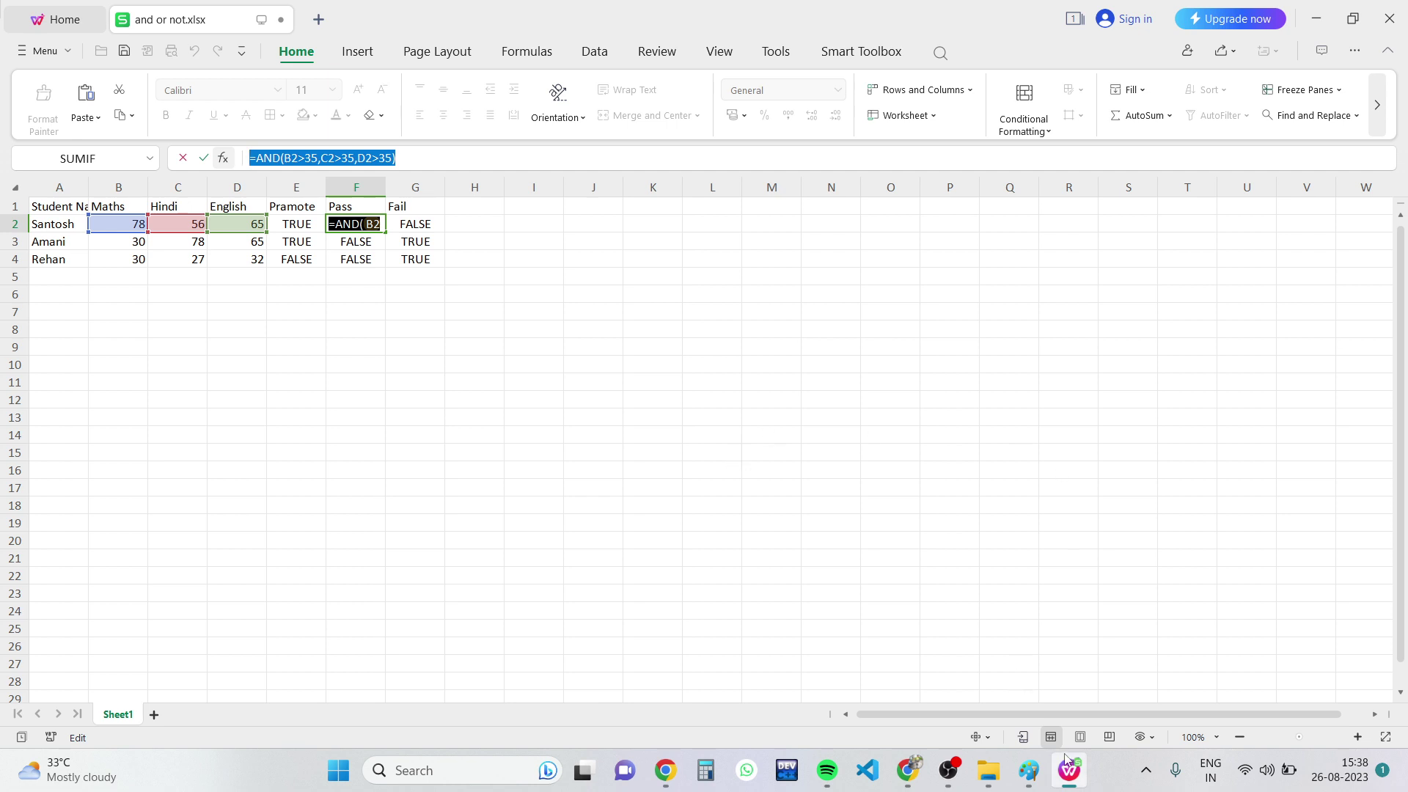
key(alt+Tab)
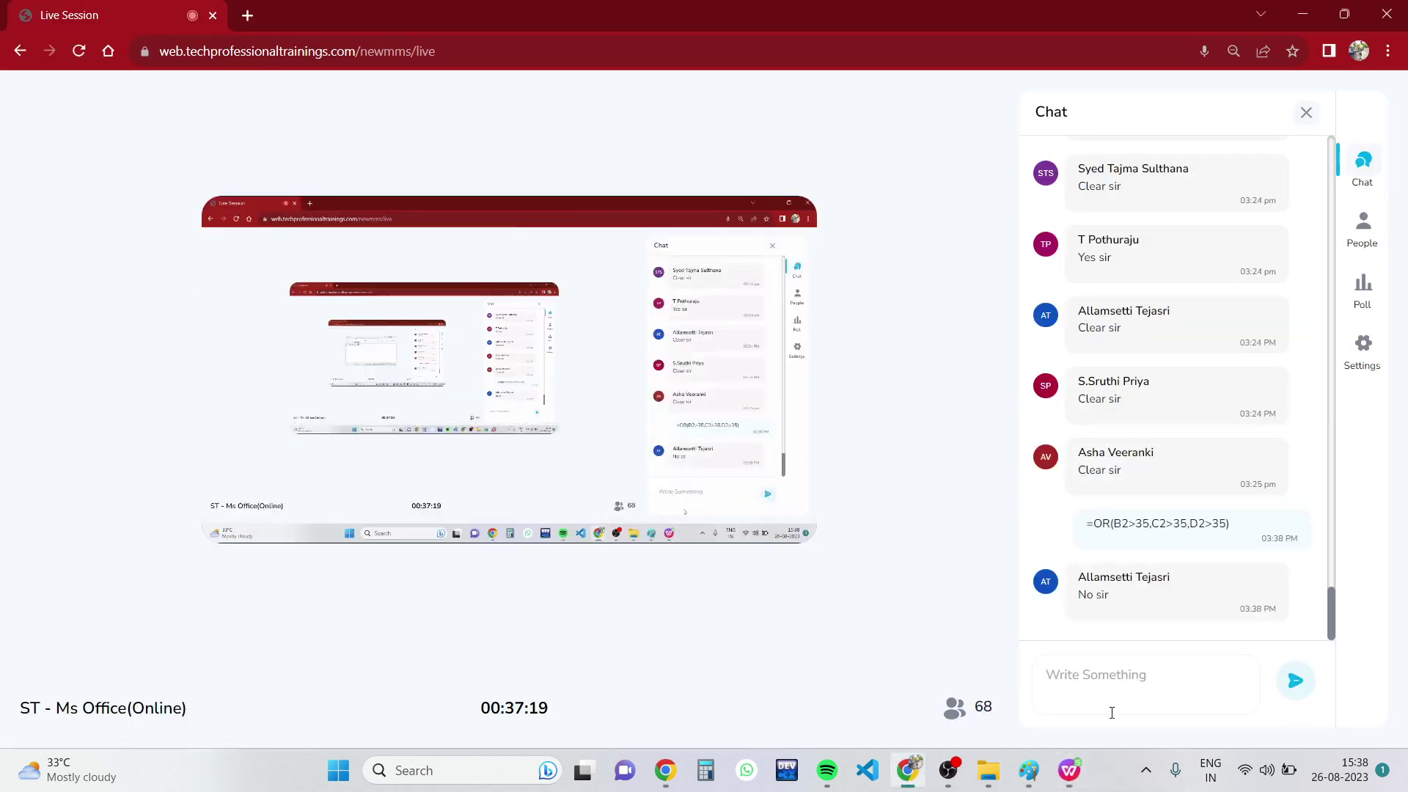
text(=AND(B2>35,C2>35,D2>35))
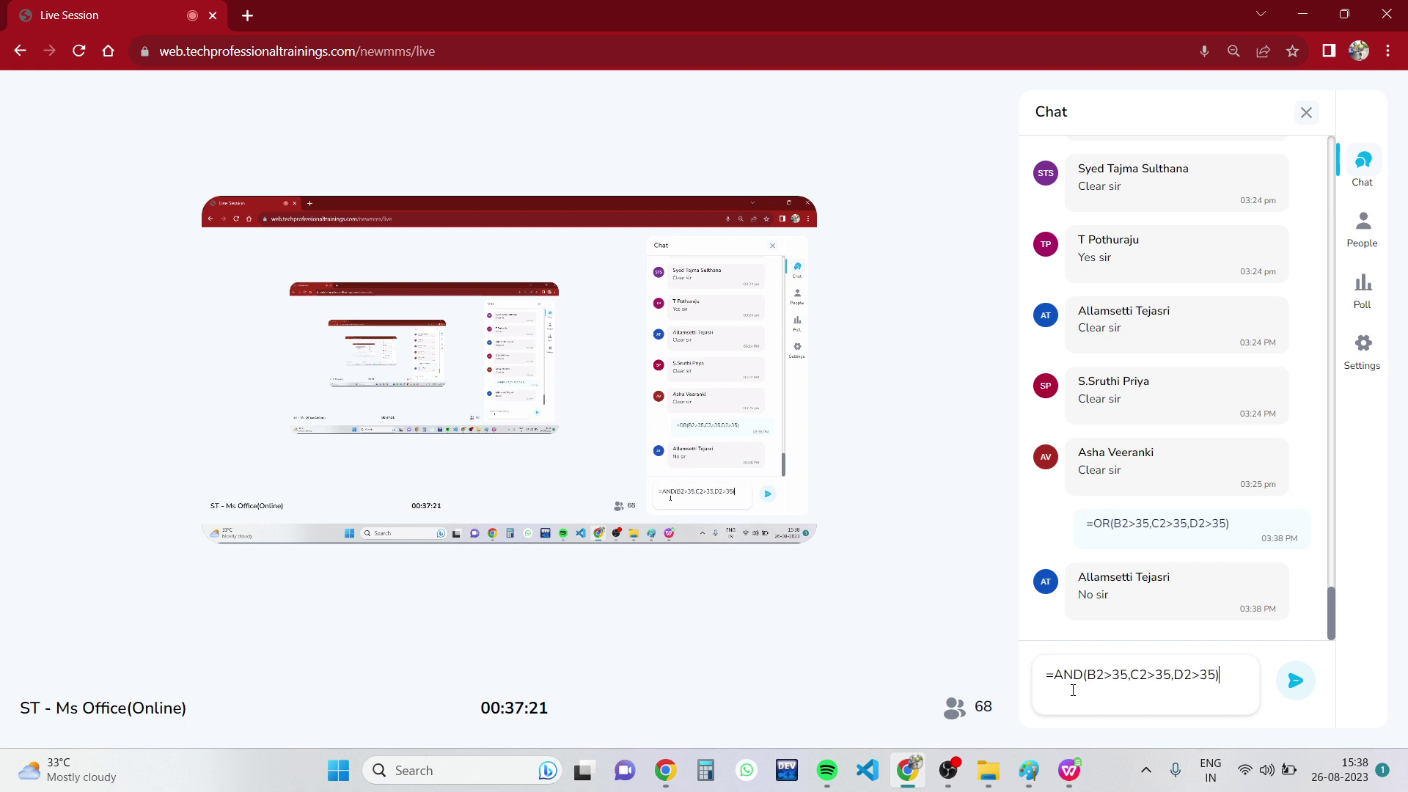
key(Return)
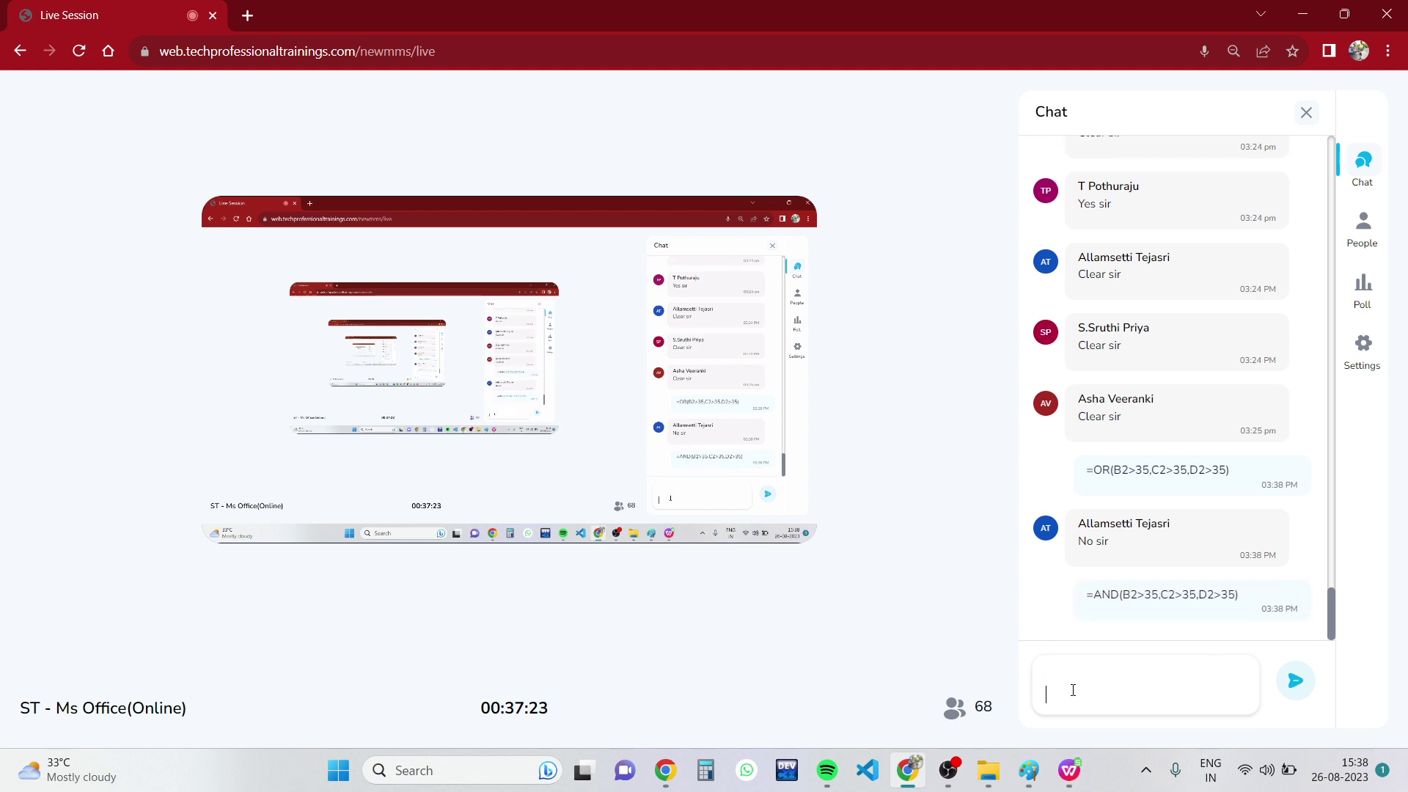
Copy G2's =NOT(F2) and send it in the chat.
click(1069, 770)
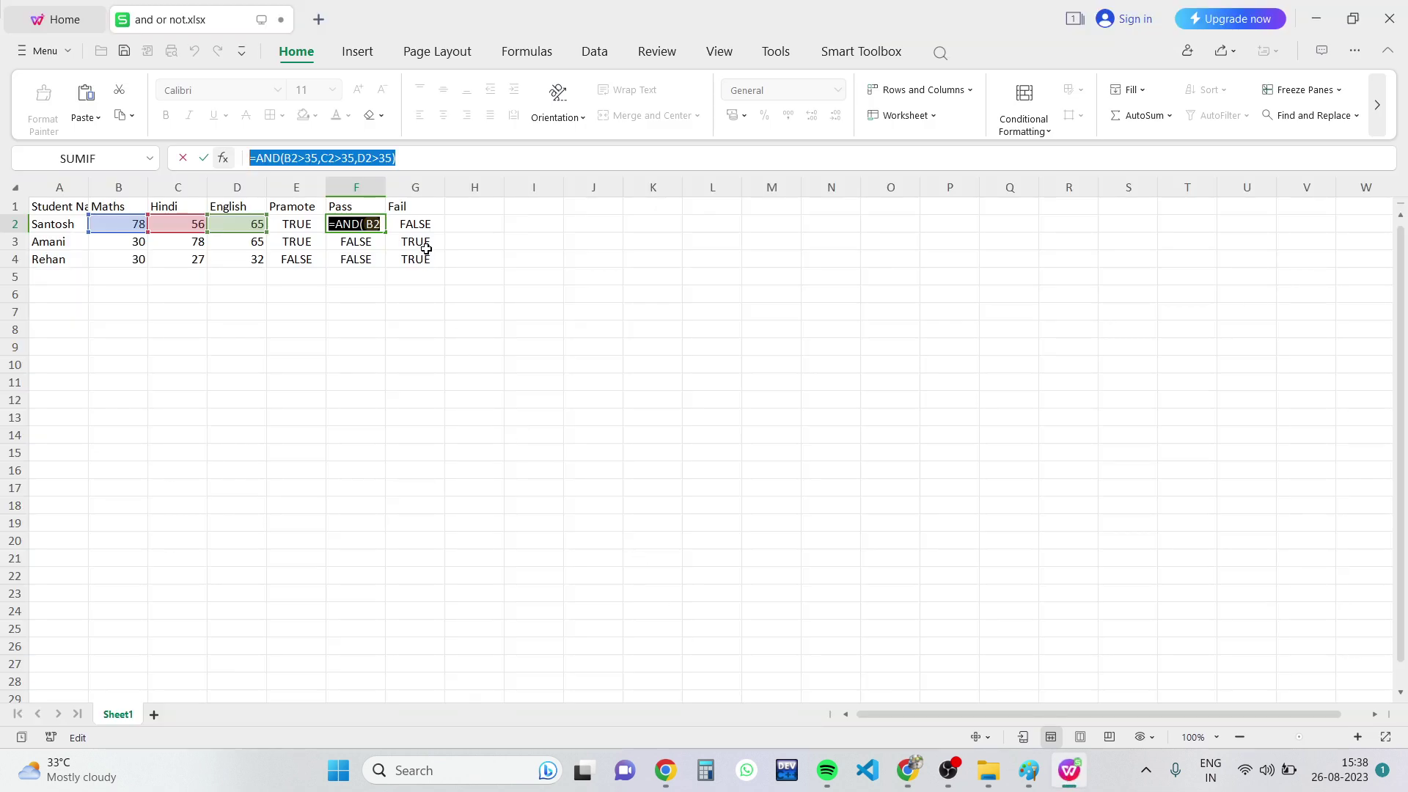
click(417, 225)
drag(360, 158, 248, 158)
key(ctrl+c)
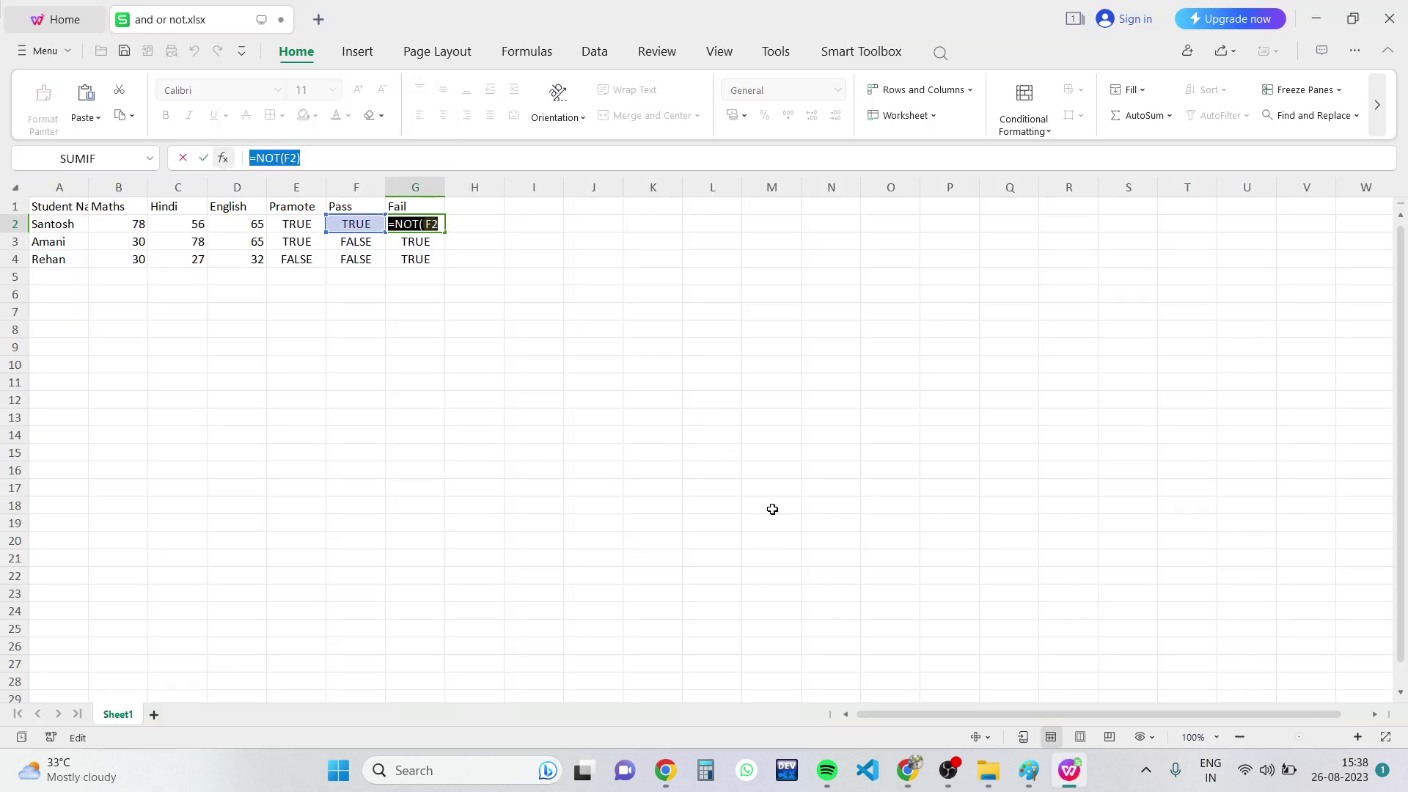
click(1068, 777)
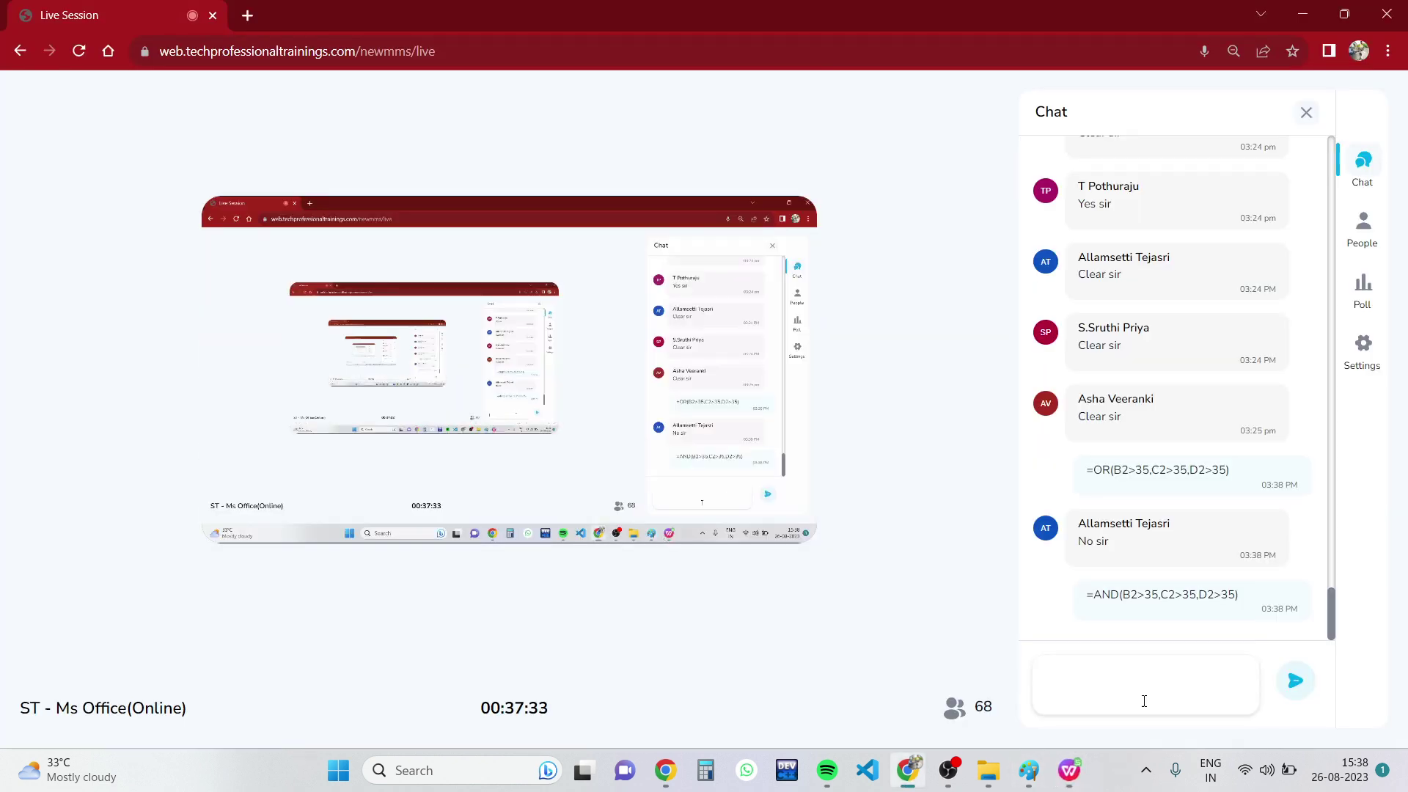
key(ctrl+v)
key(Return)
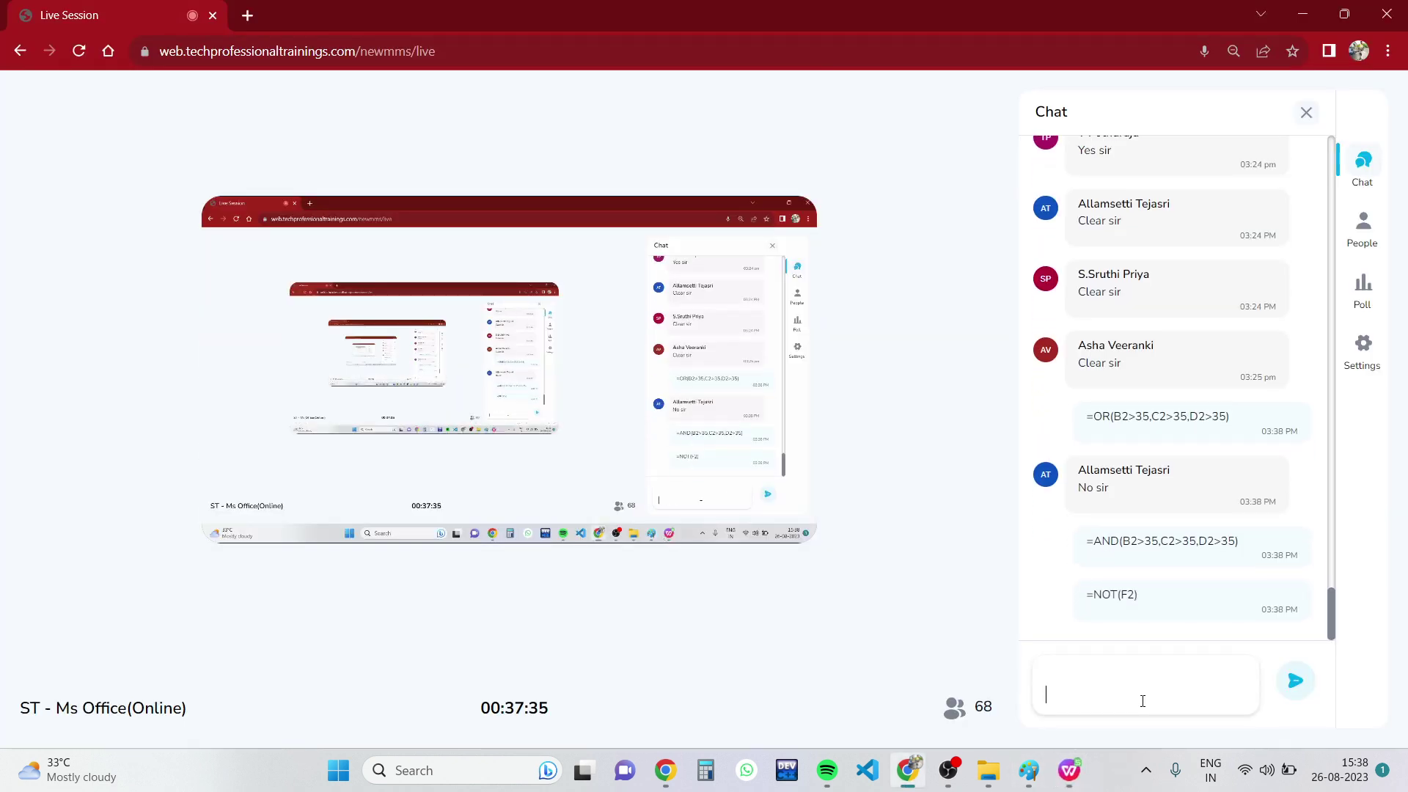
mouse_move(1067, 769)
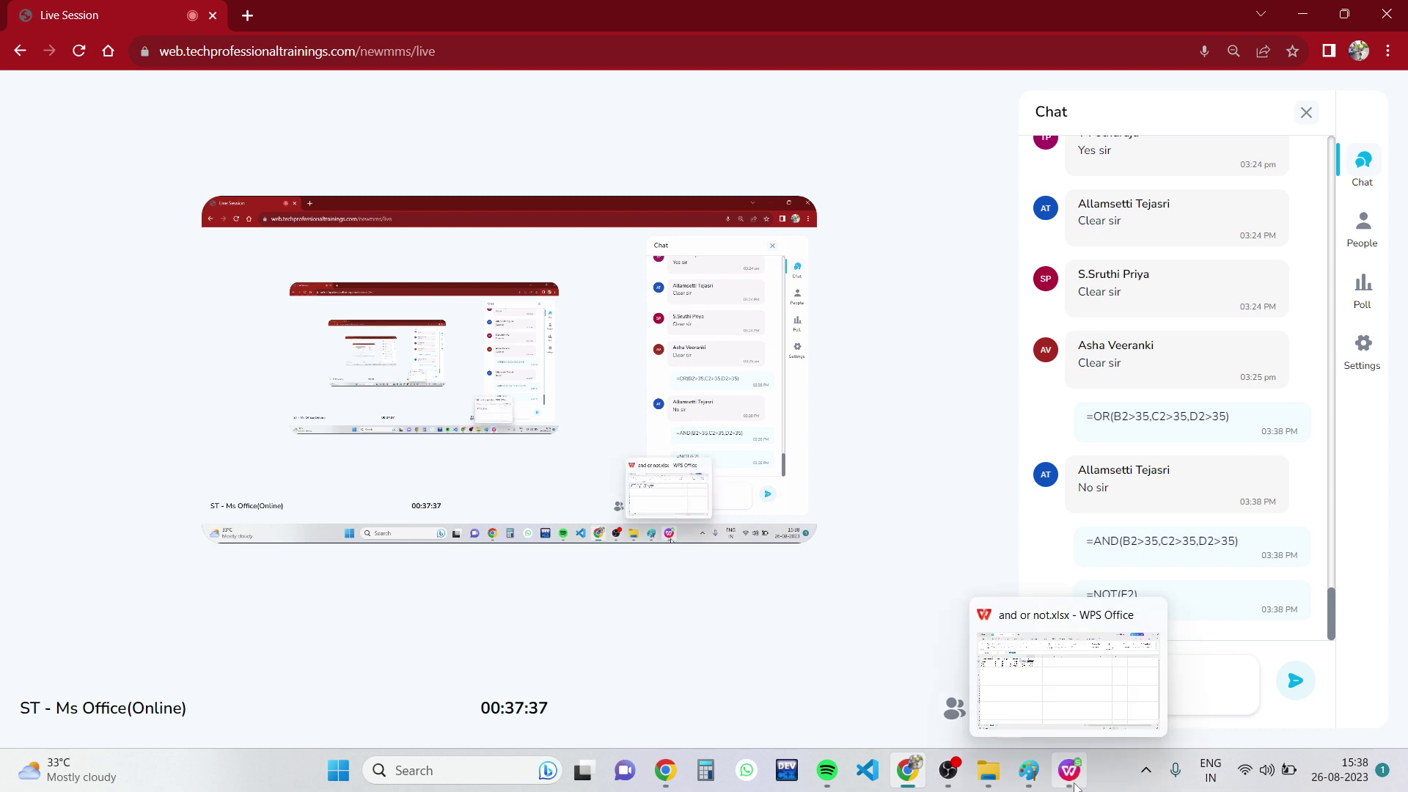
click(1075, 786)
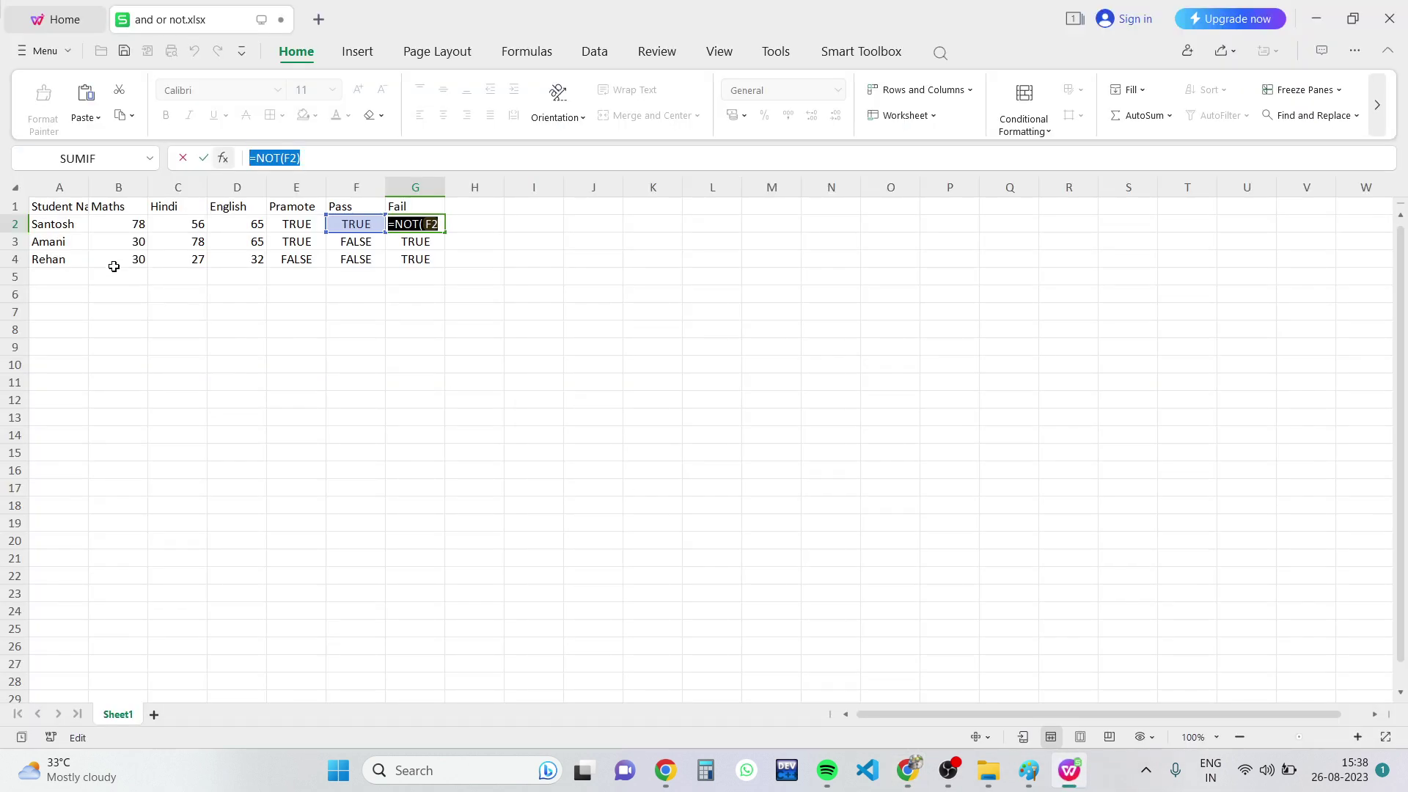
Copy E3's =OR(B3>35,C3>35,D3>35) and send it in the chat.
click(299, 245)
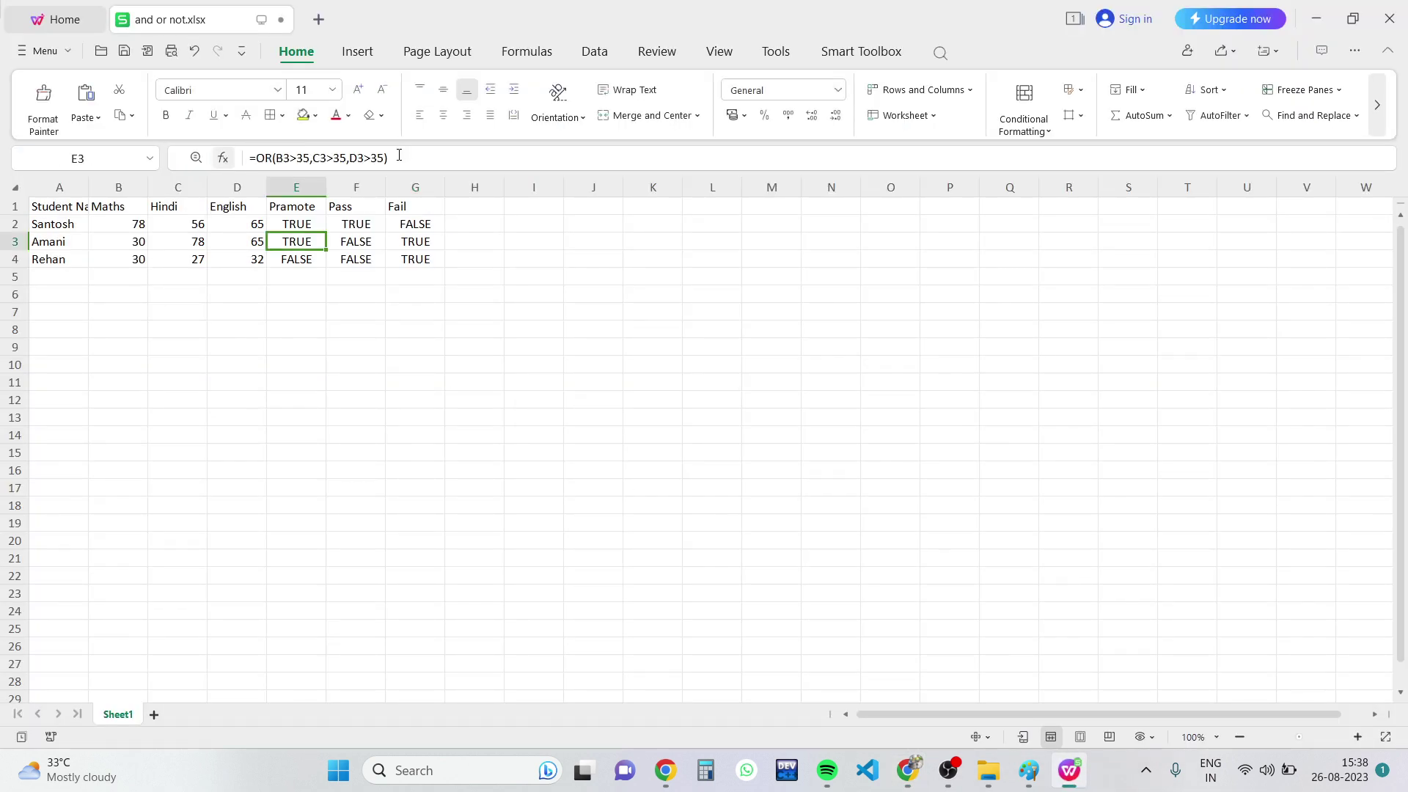
drag(399, 155, 242, 159)
key(ctrl+c)
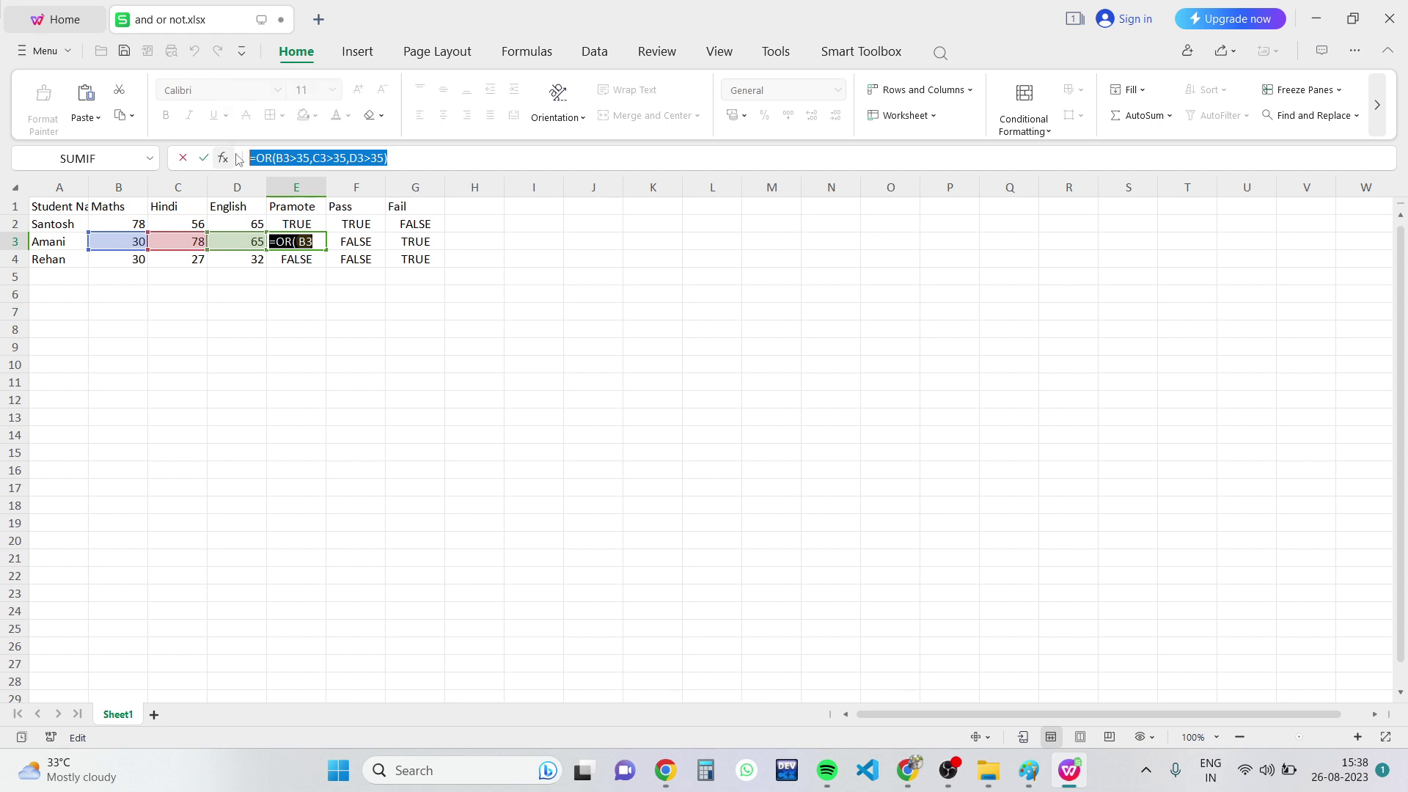
click(1072, 766)
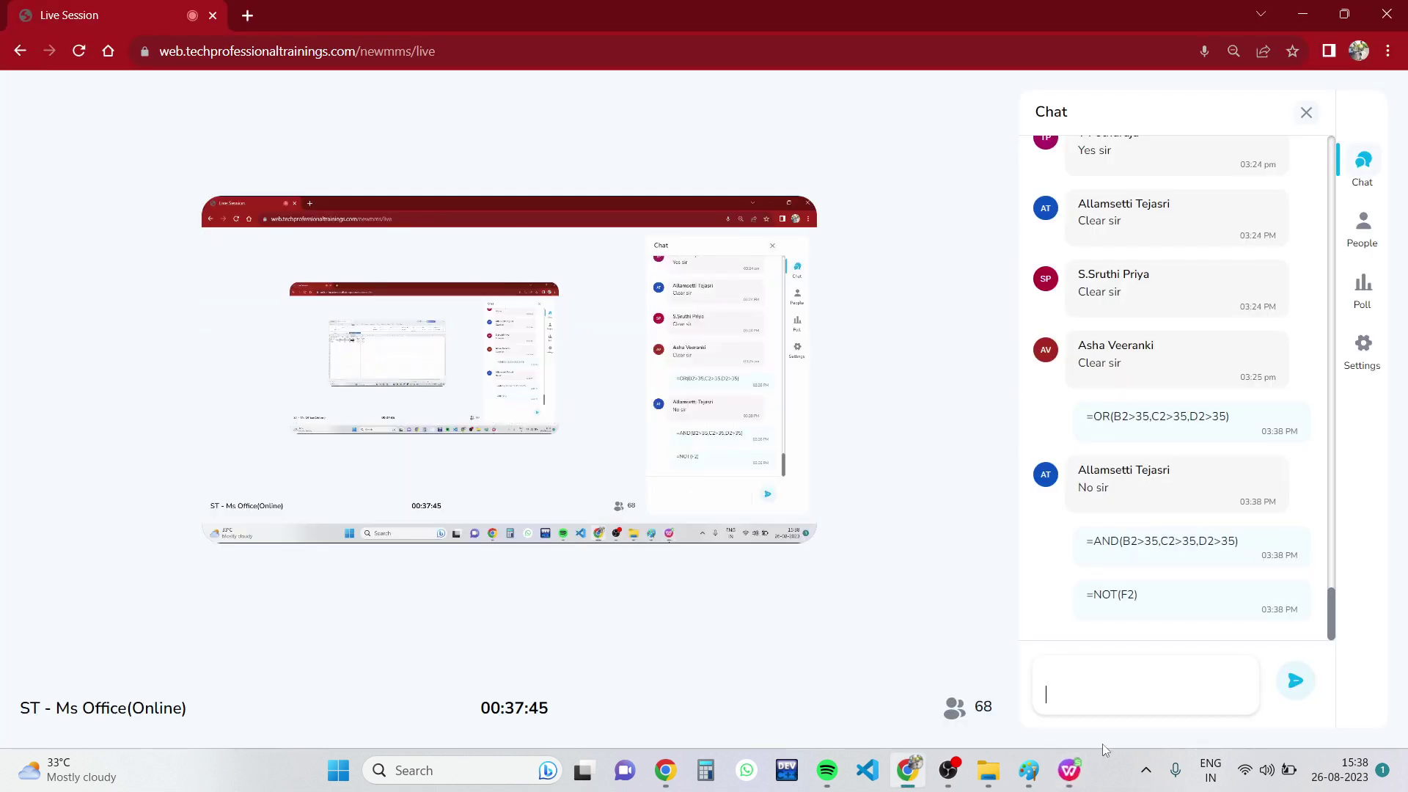
key(ctrl+v)
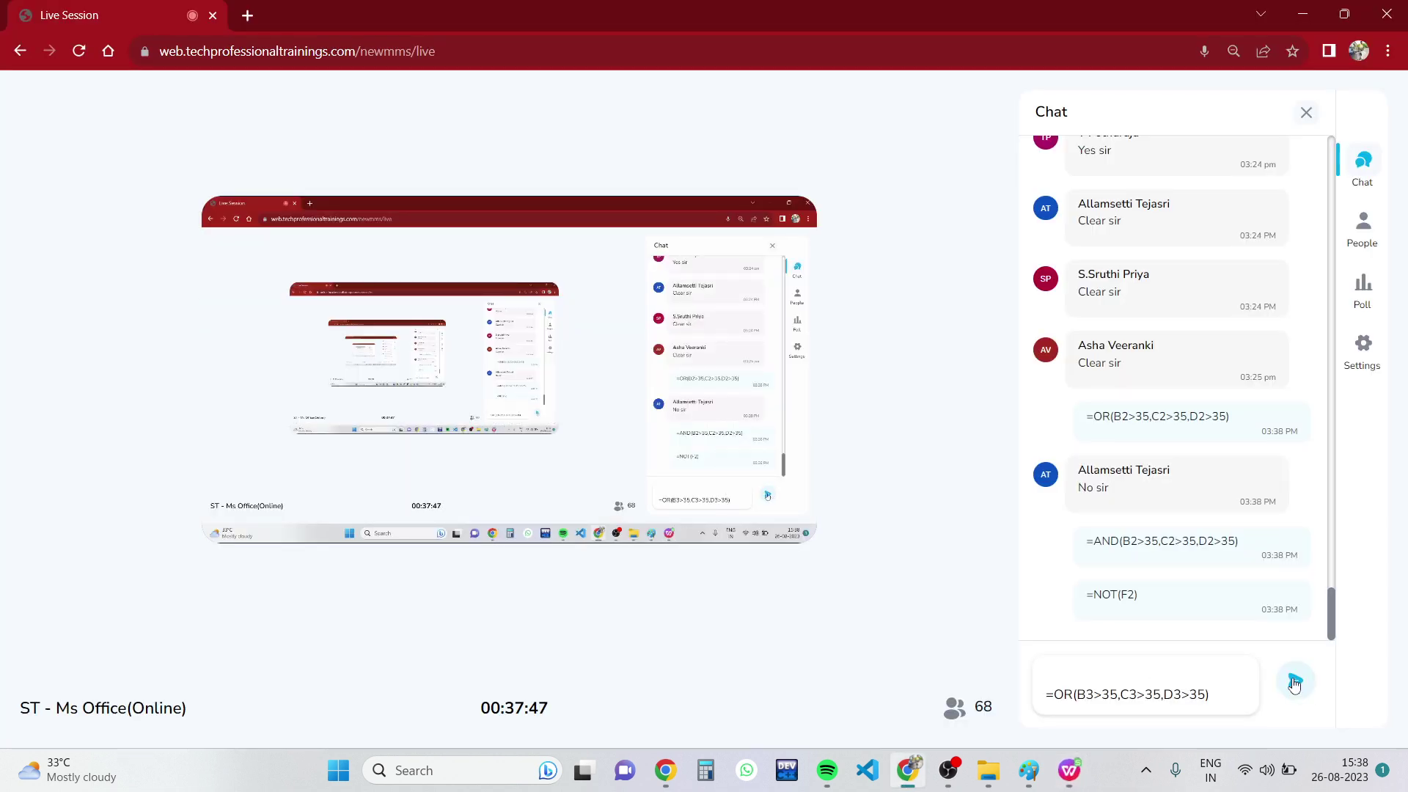
click(1294, 681)
Paste F3's =AND(B3>35,C3>35,D3>35) into the chat box and approve a participant's raised hand.
click(1069, 769)
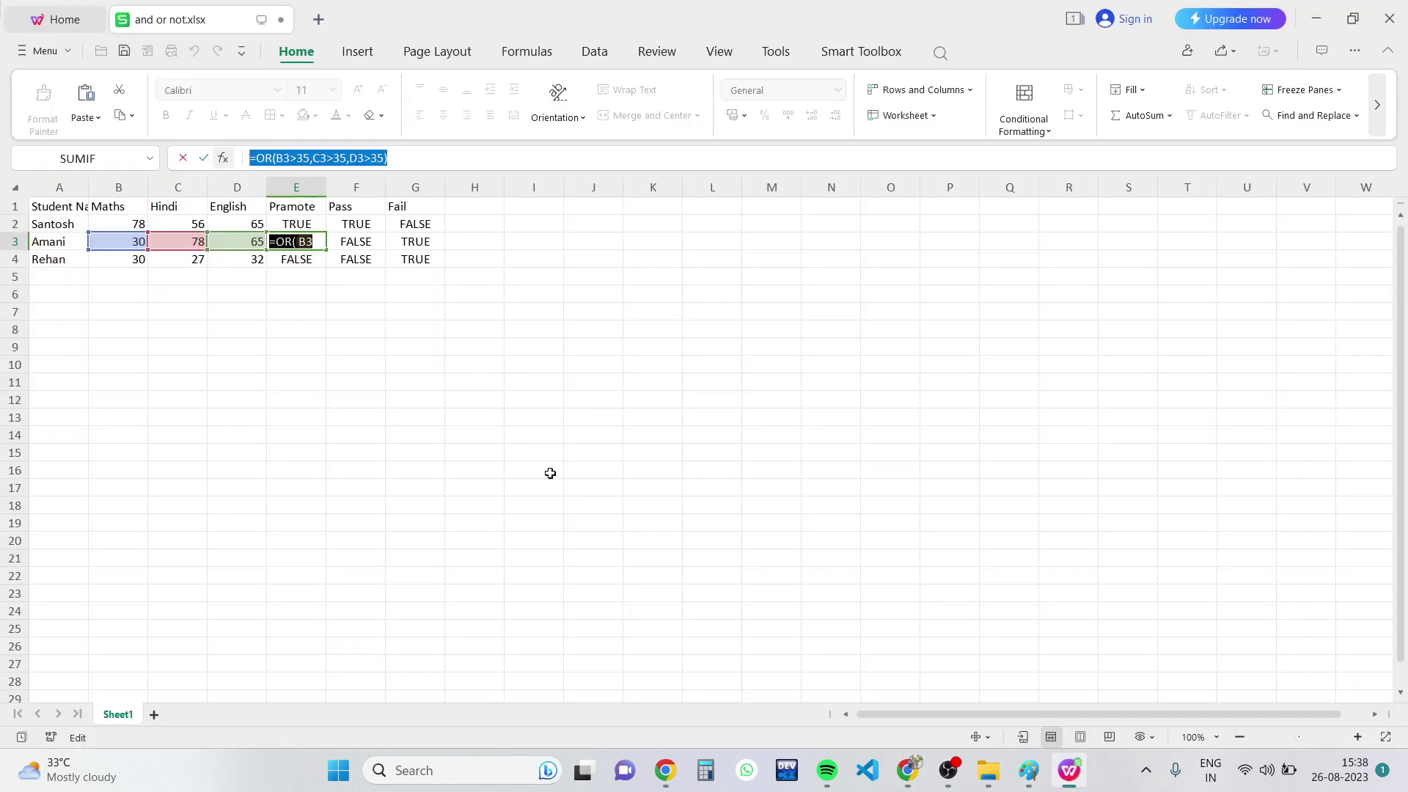
click(356, 245)
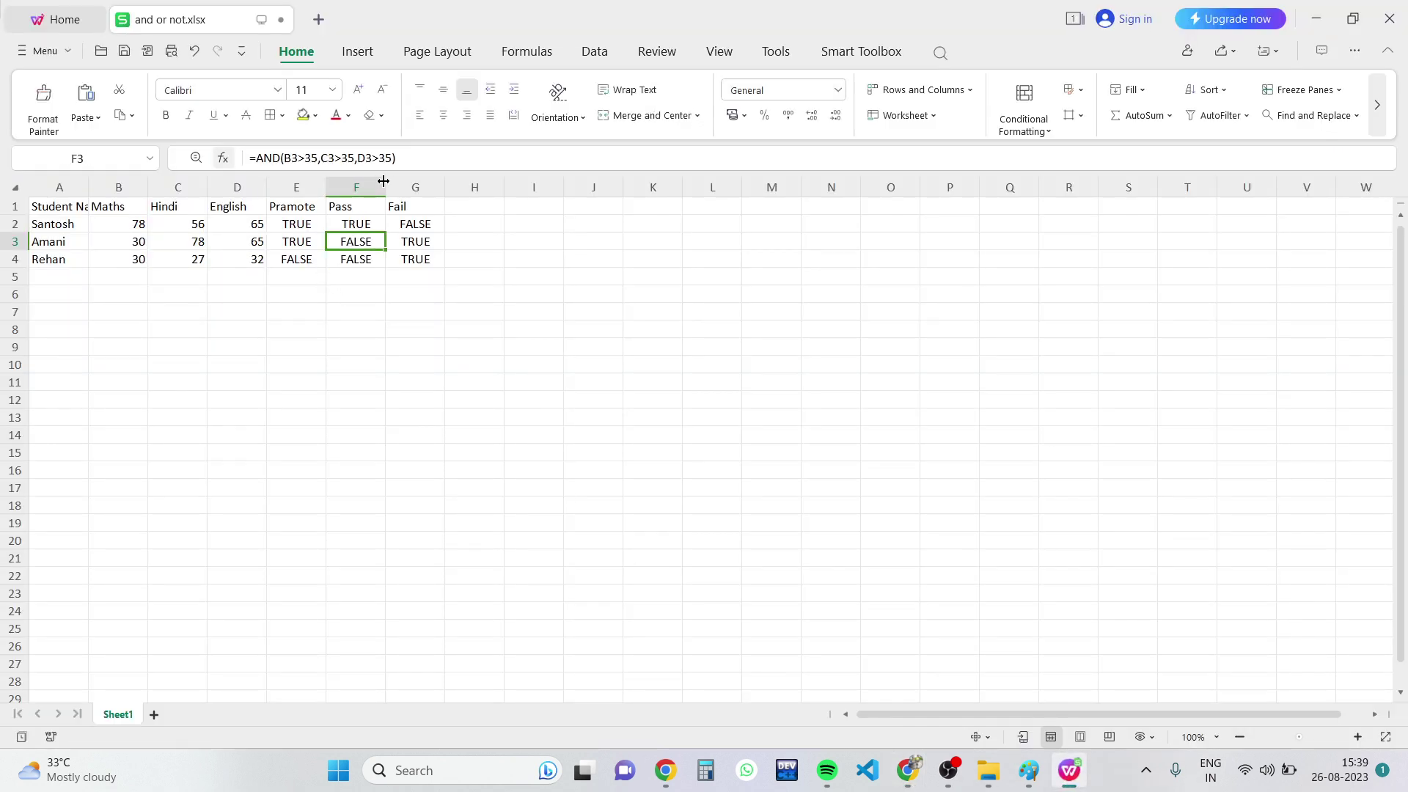
click(404, 158)
drag(400, 158, 238, 161)
key(ctrl+c)
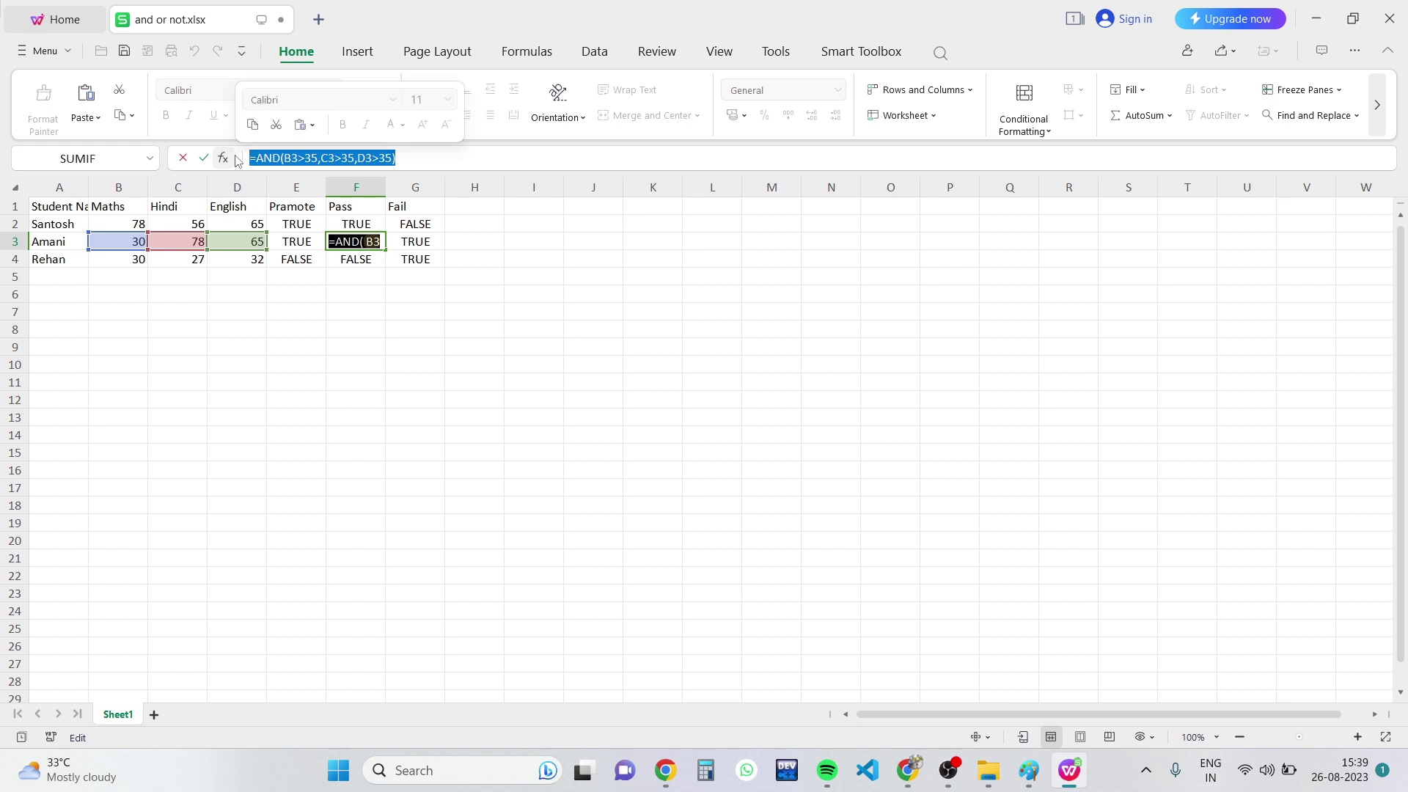
click(1069, 770)
click(1106, 678)
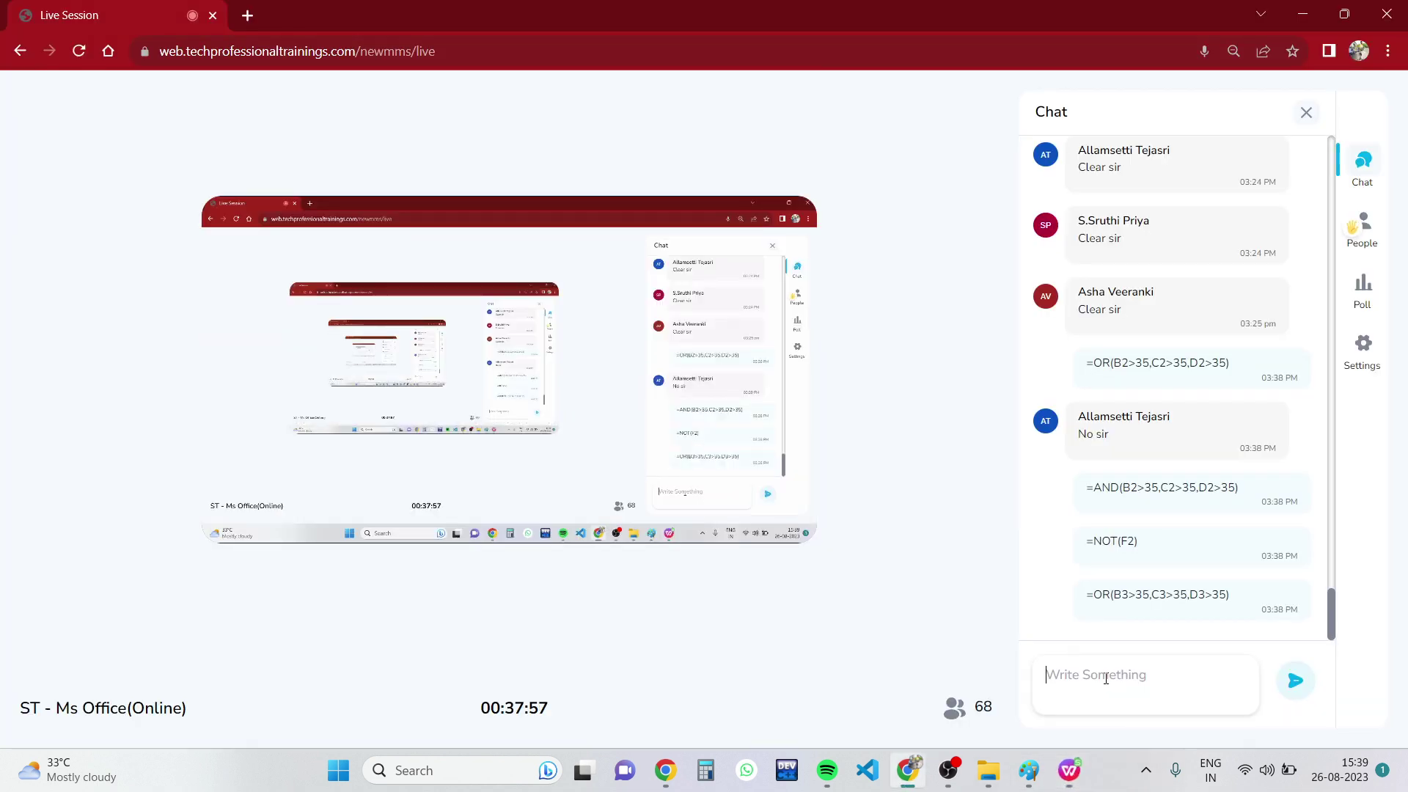
key(ctrl+v)
click(1363, 223)
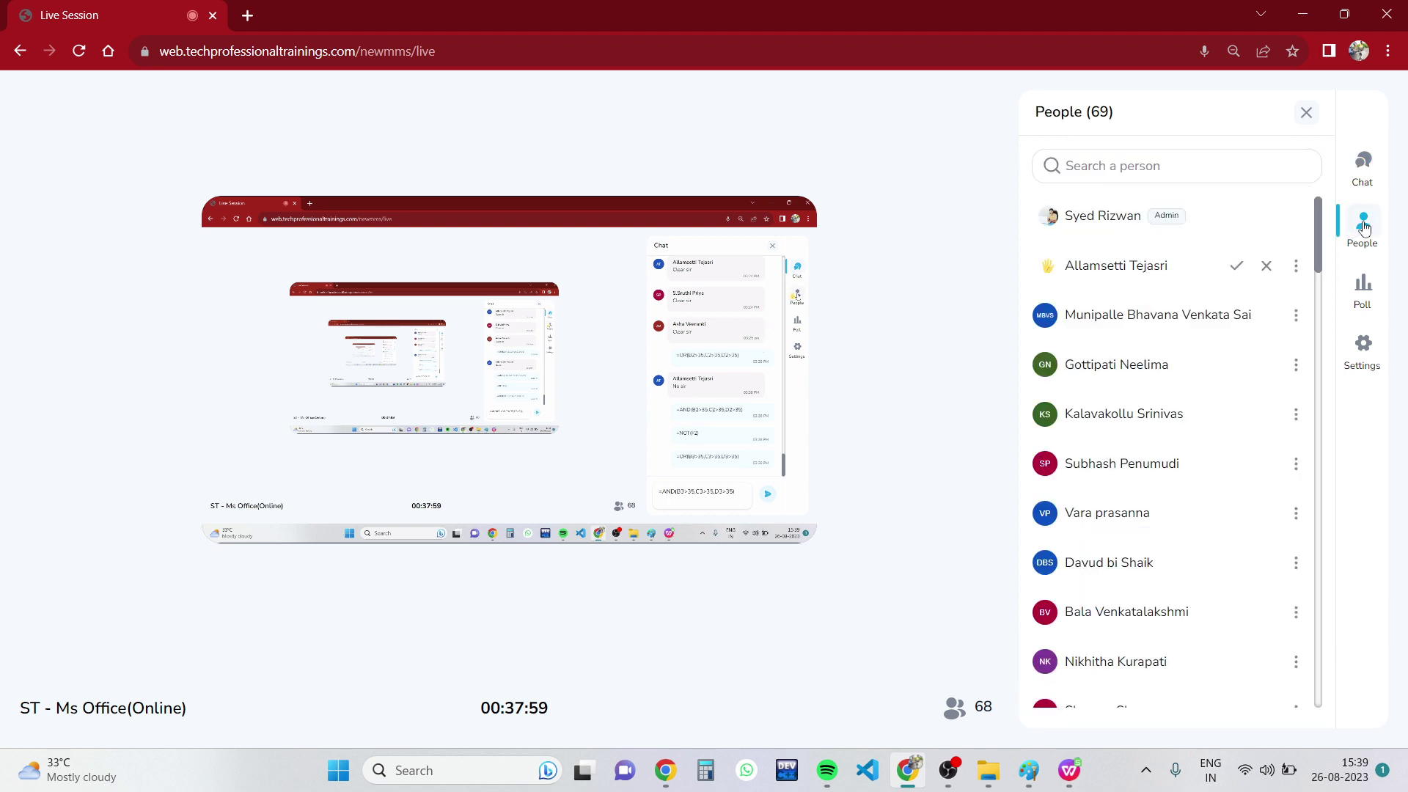
click(1236, 266)
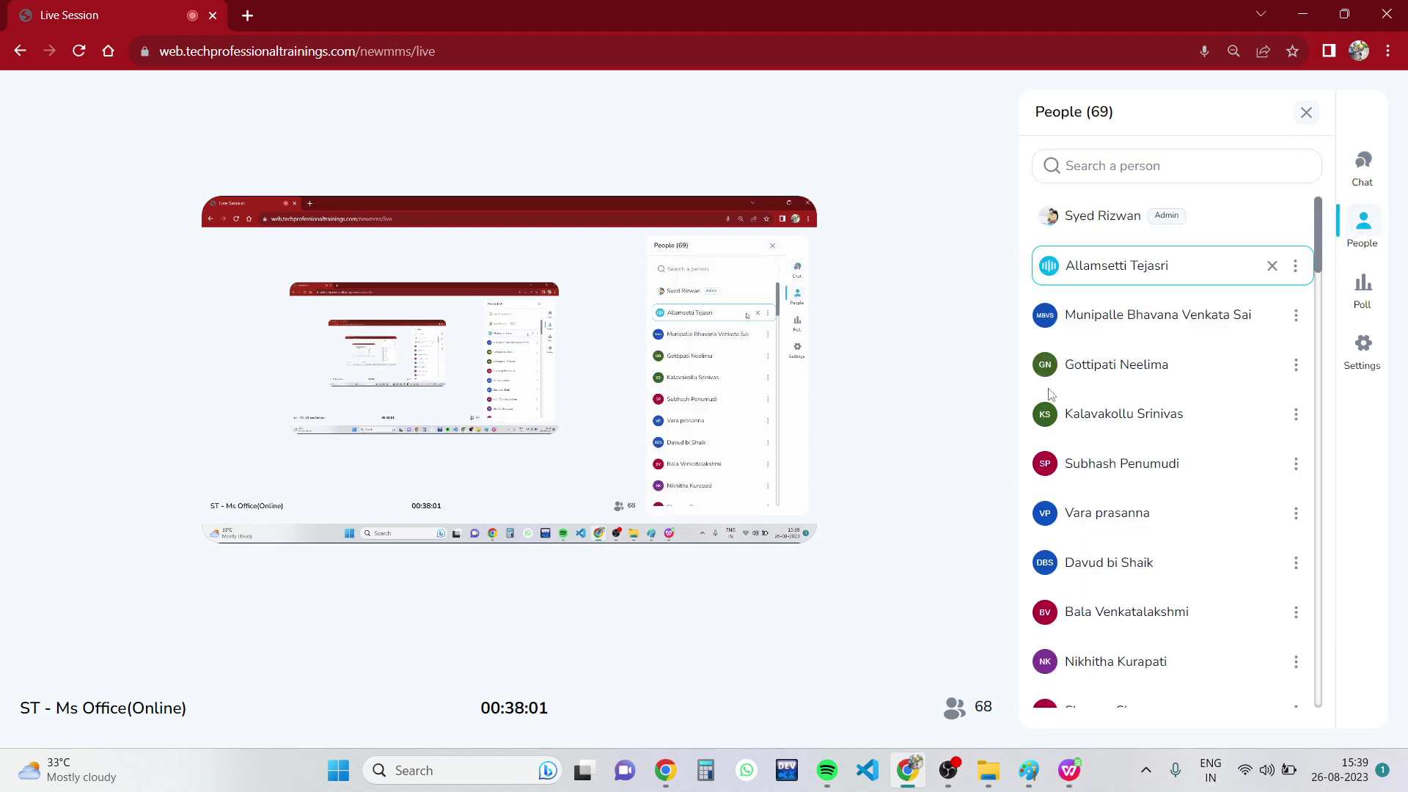
click(1301, 14)
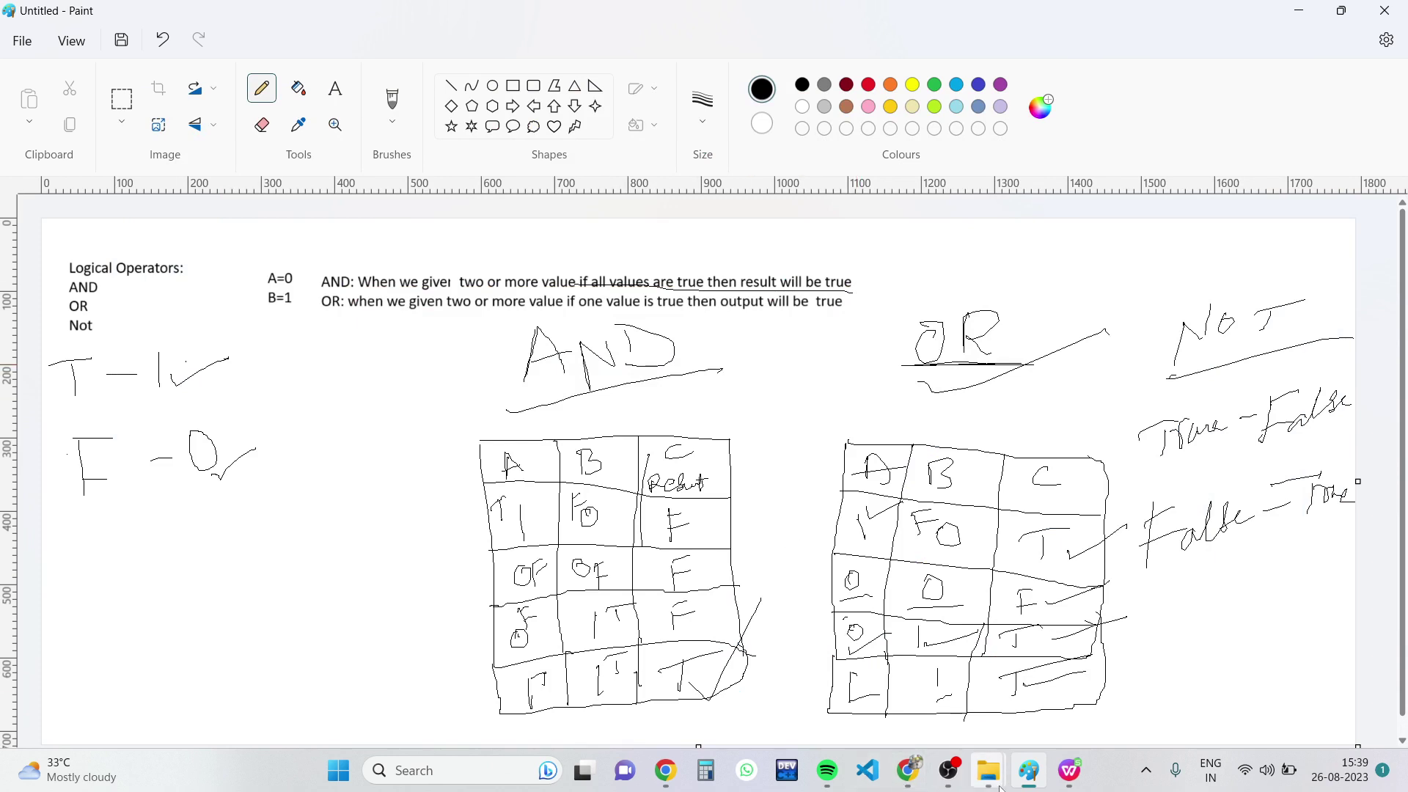
Send the row-3 AND formula, then send =NOT(F3) from G3 in the chat.
click(1072, 773)
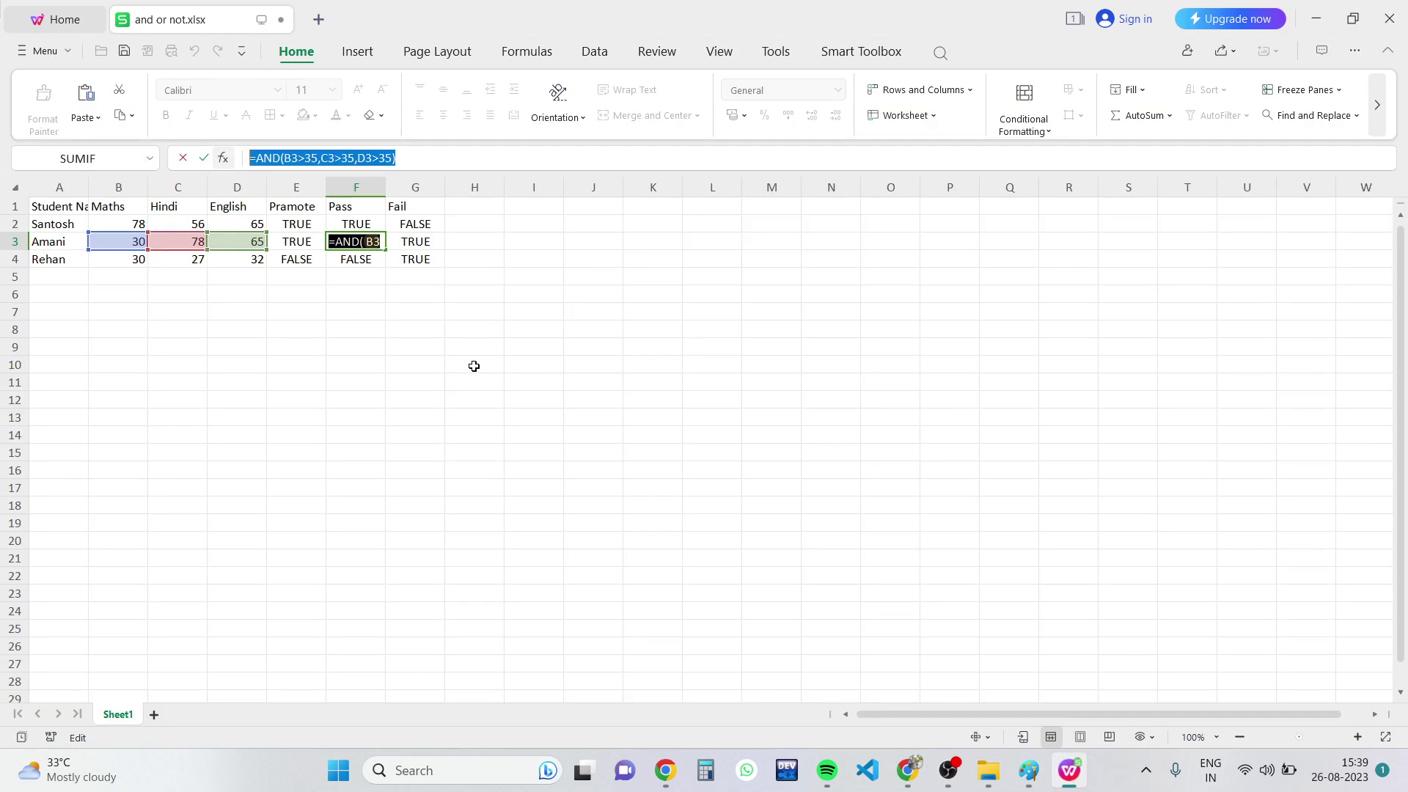
click(424, 246)
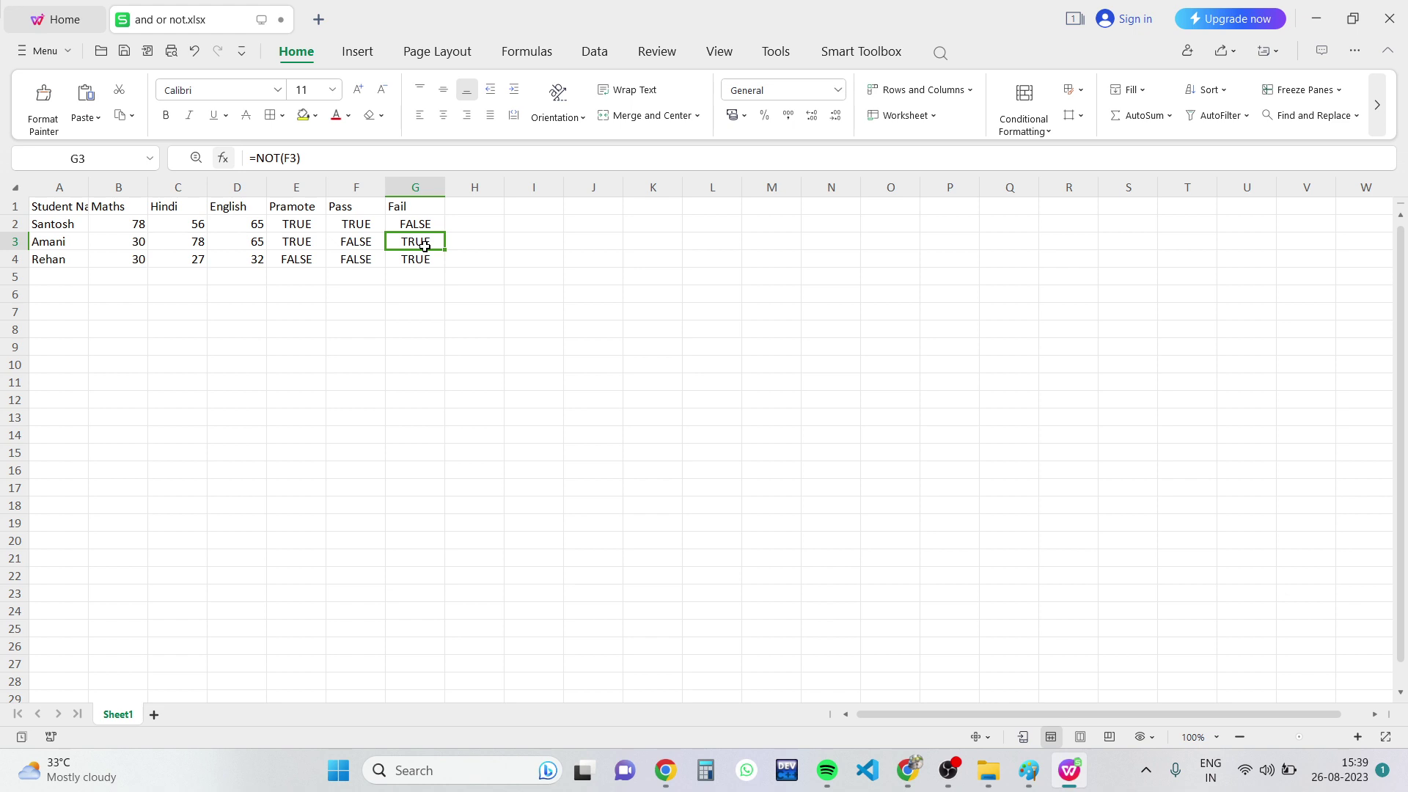
drag(341, 157, 237, 160)
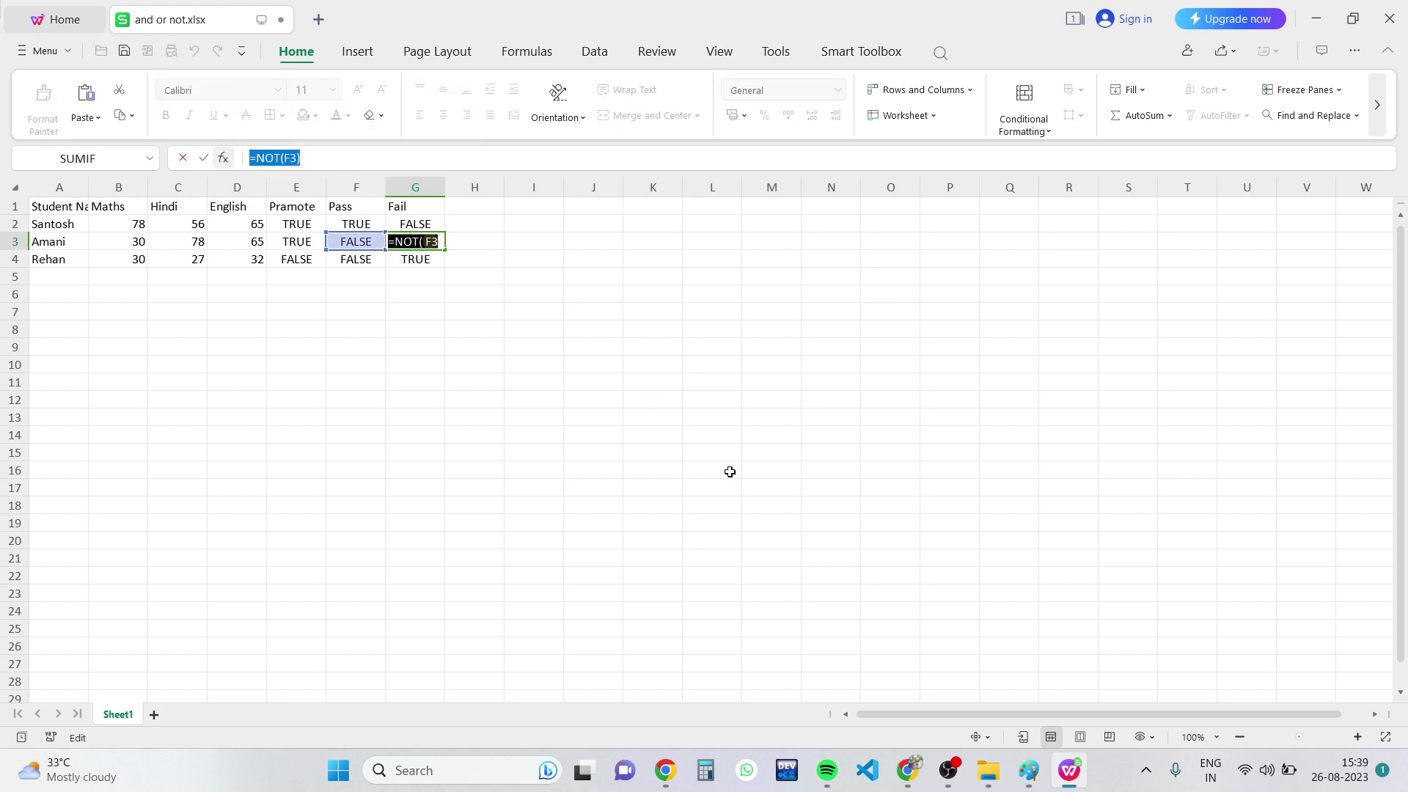
click(904, 768)
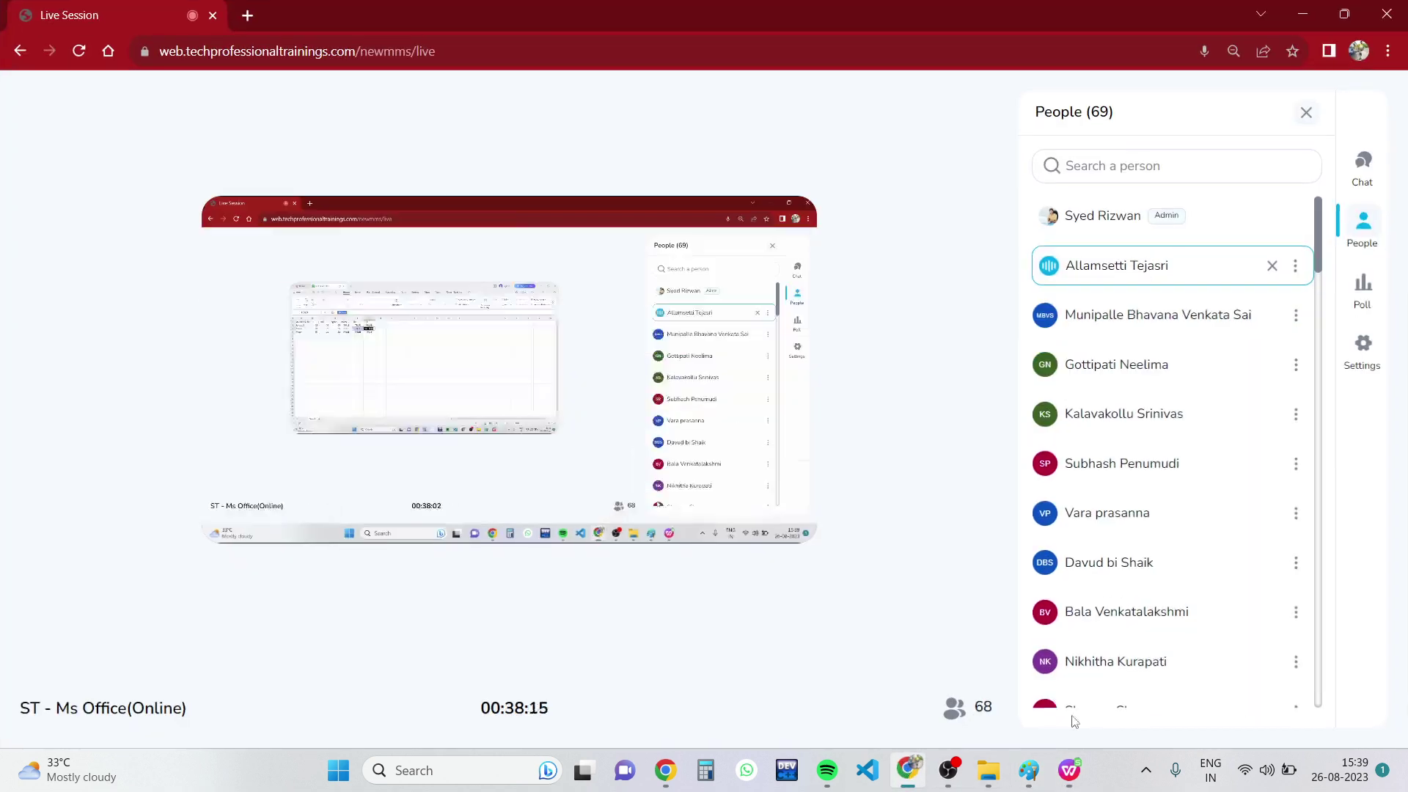
click(1363, 165)
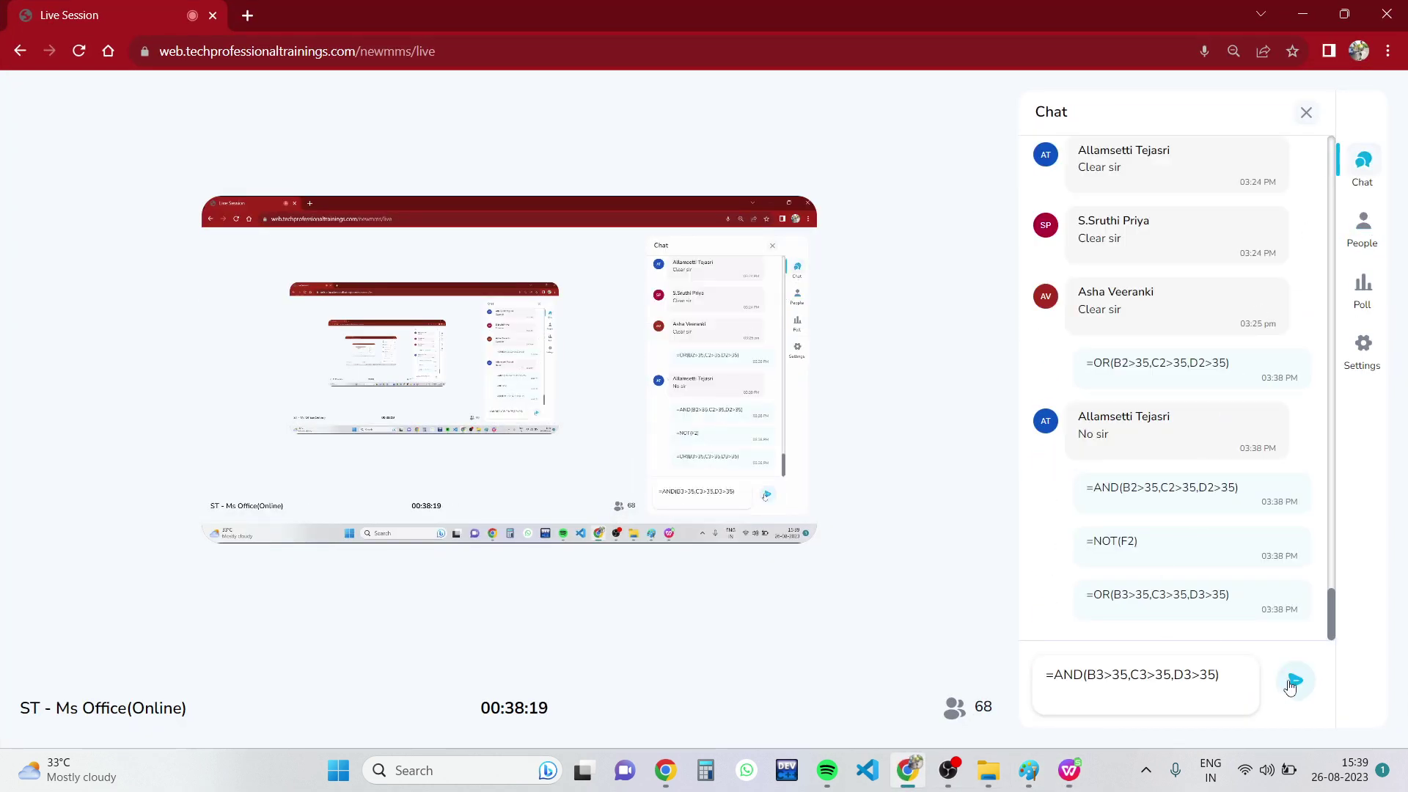
click(1293, 681)
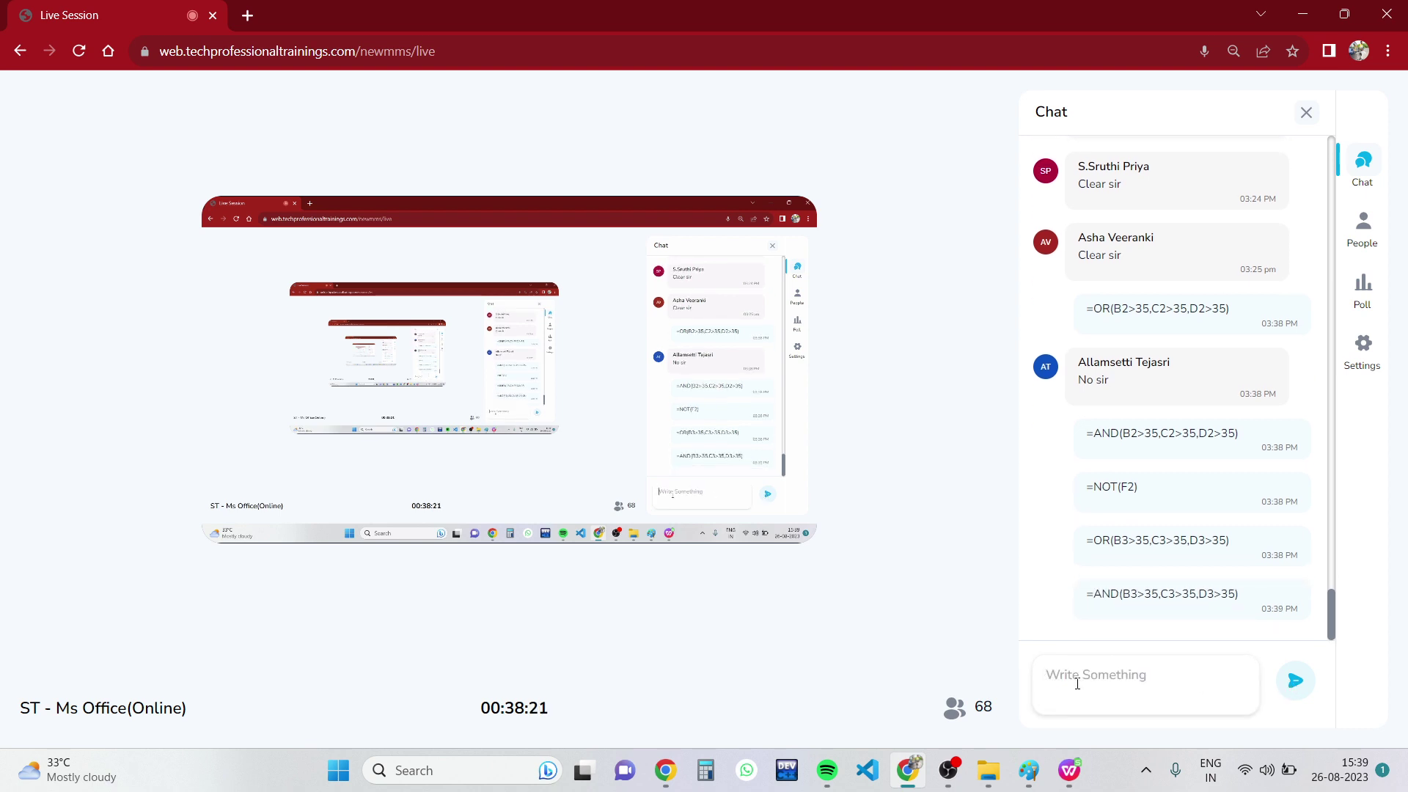
text(=NOT(F3))
key(Return)
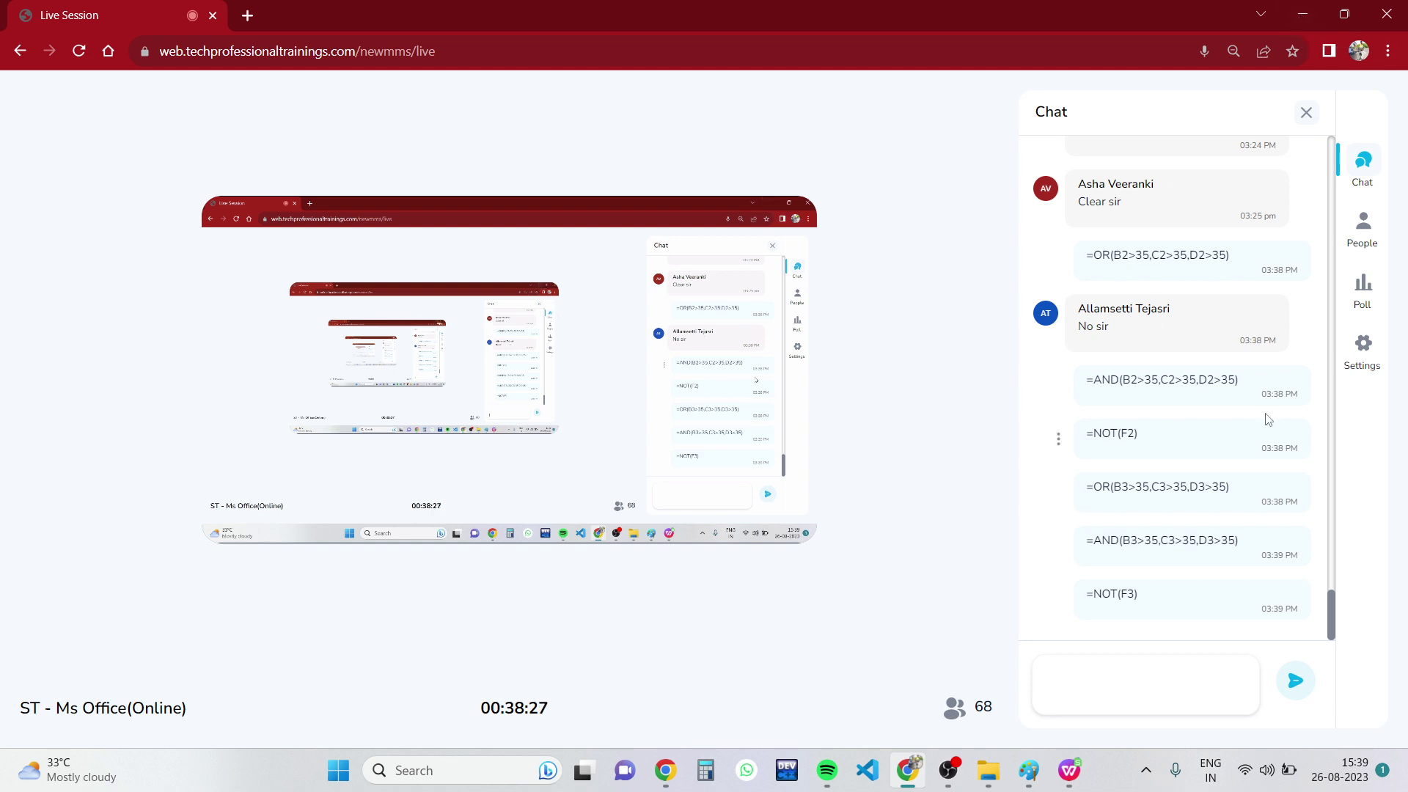
click(1068, 781)
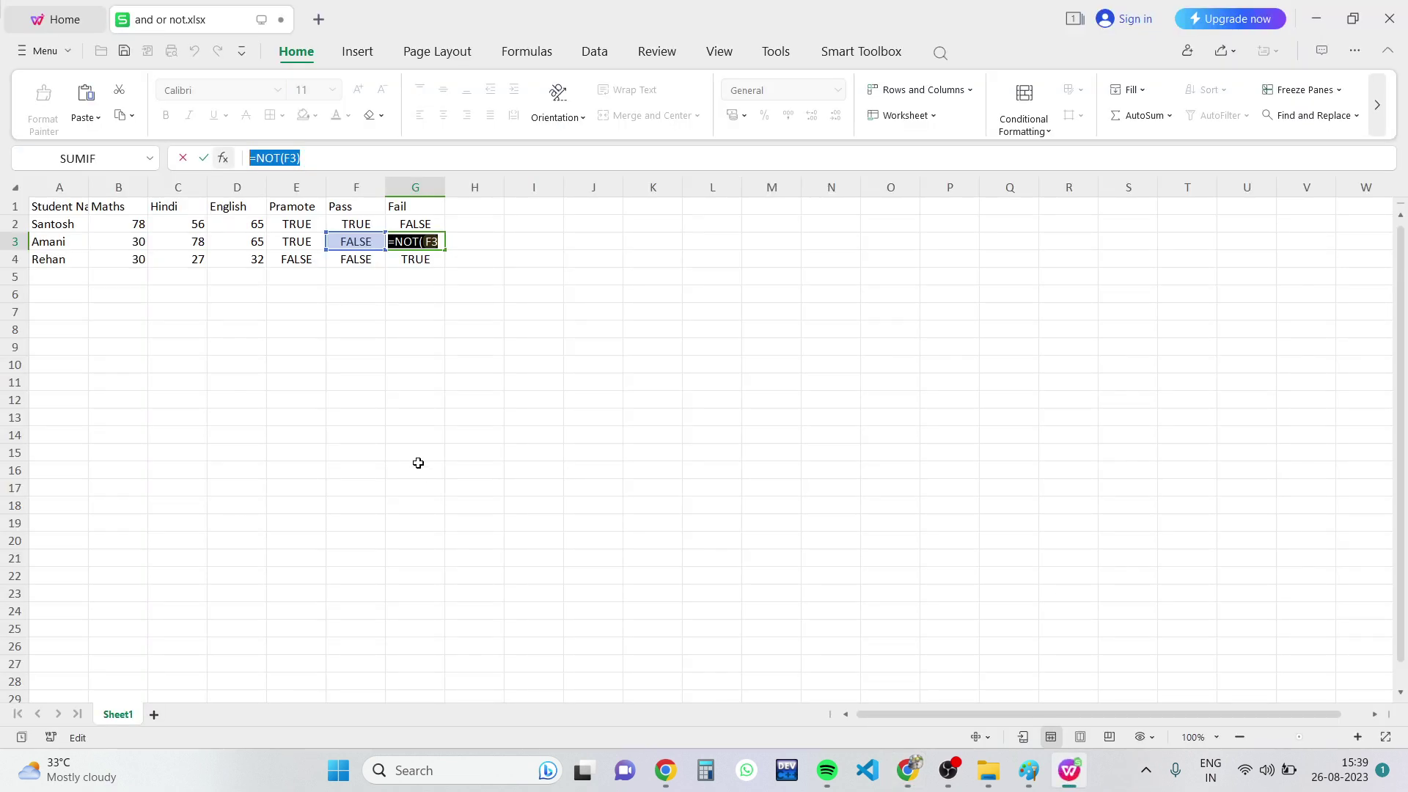
Copy E4's =OR(B4>35,C4>35,D4>35) and send it in the chat.
click(287, 263)
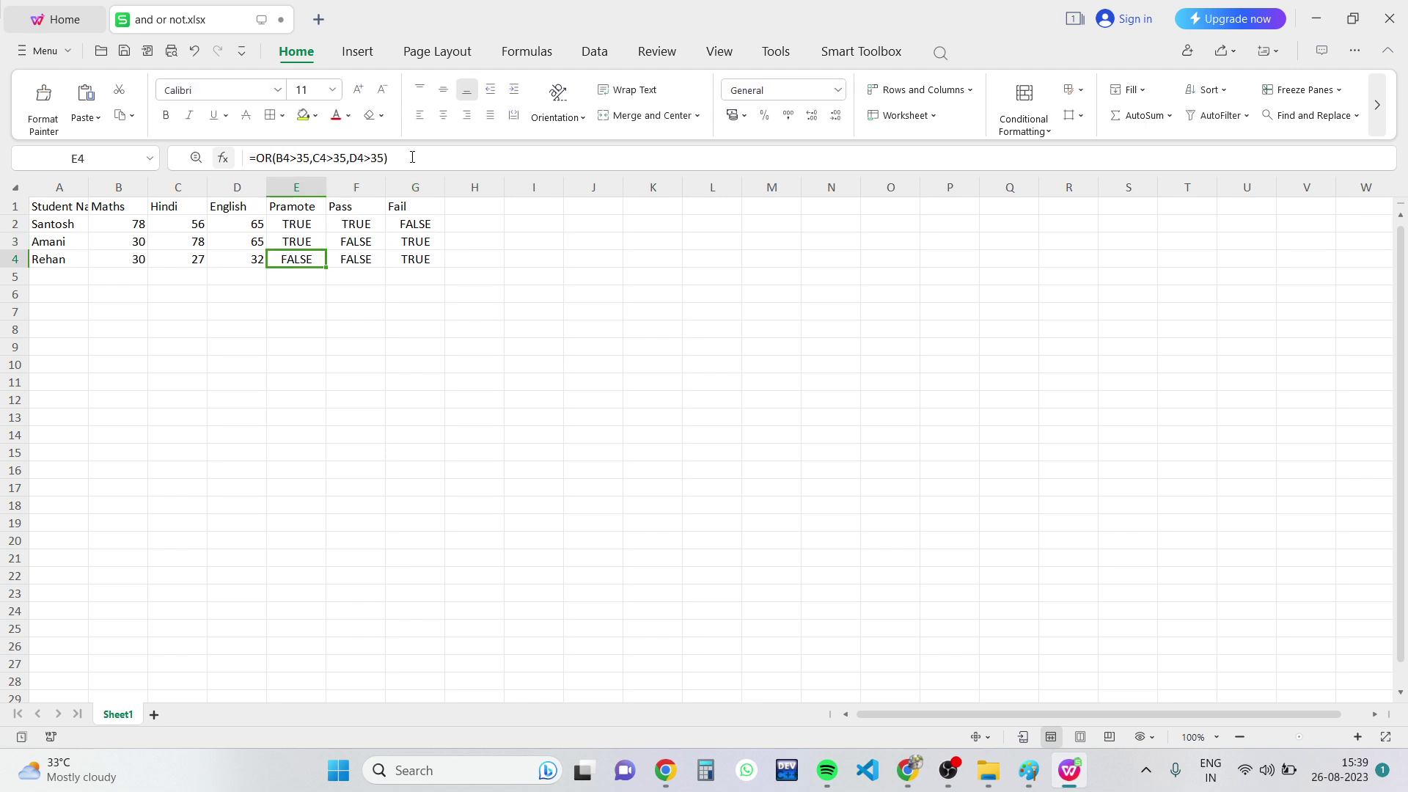
drag(396, 158, 218, 150)
key(ctrl+c)
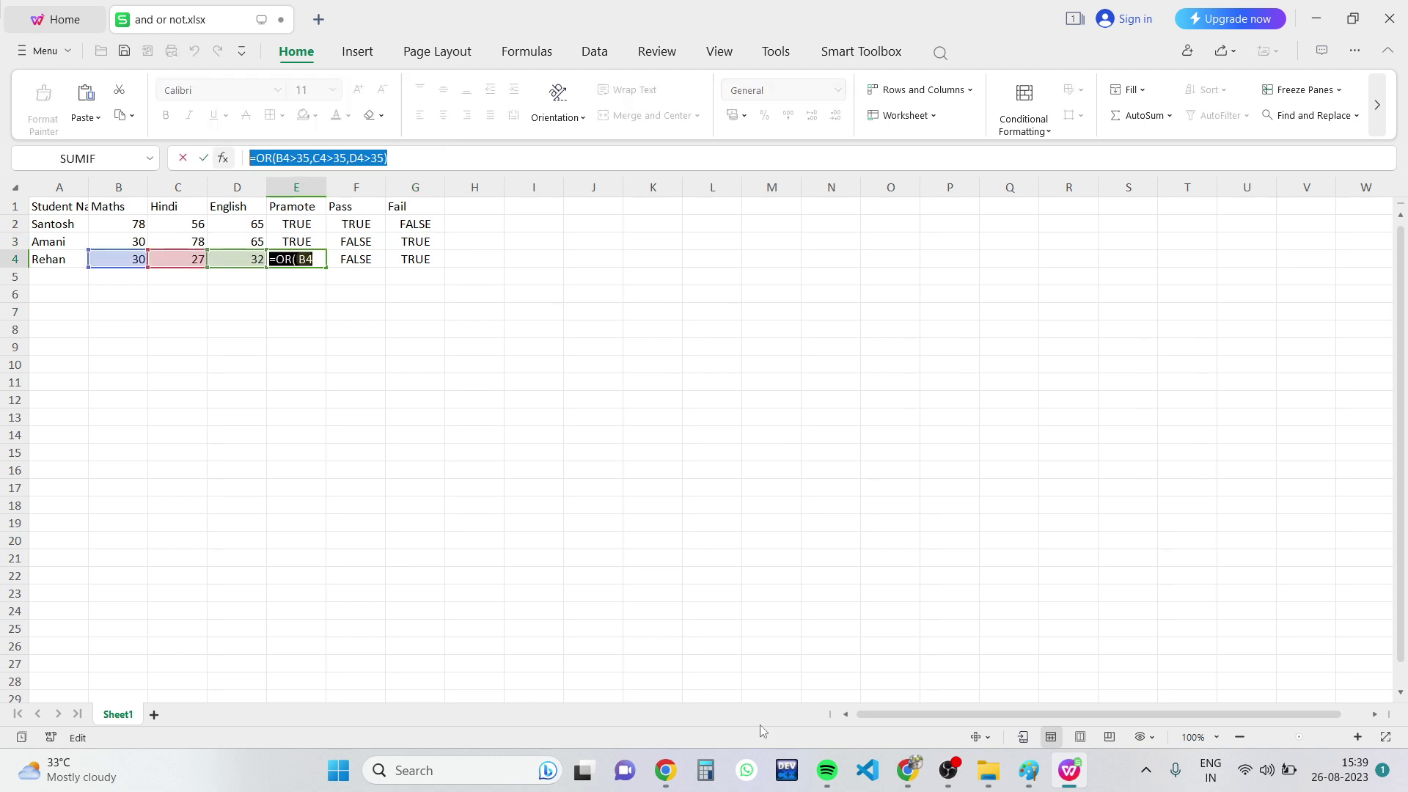
click(1069, 781)
key(ctrl+v)
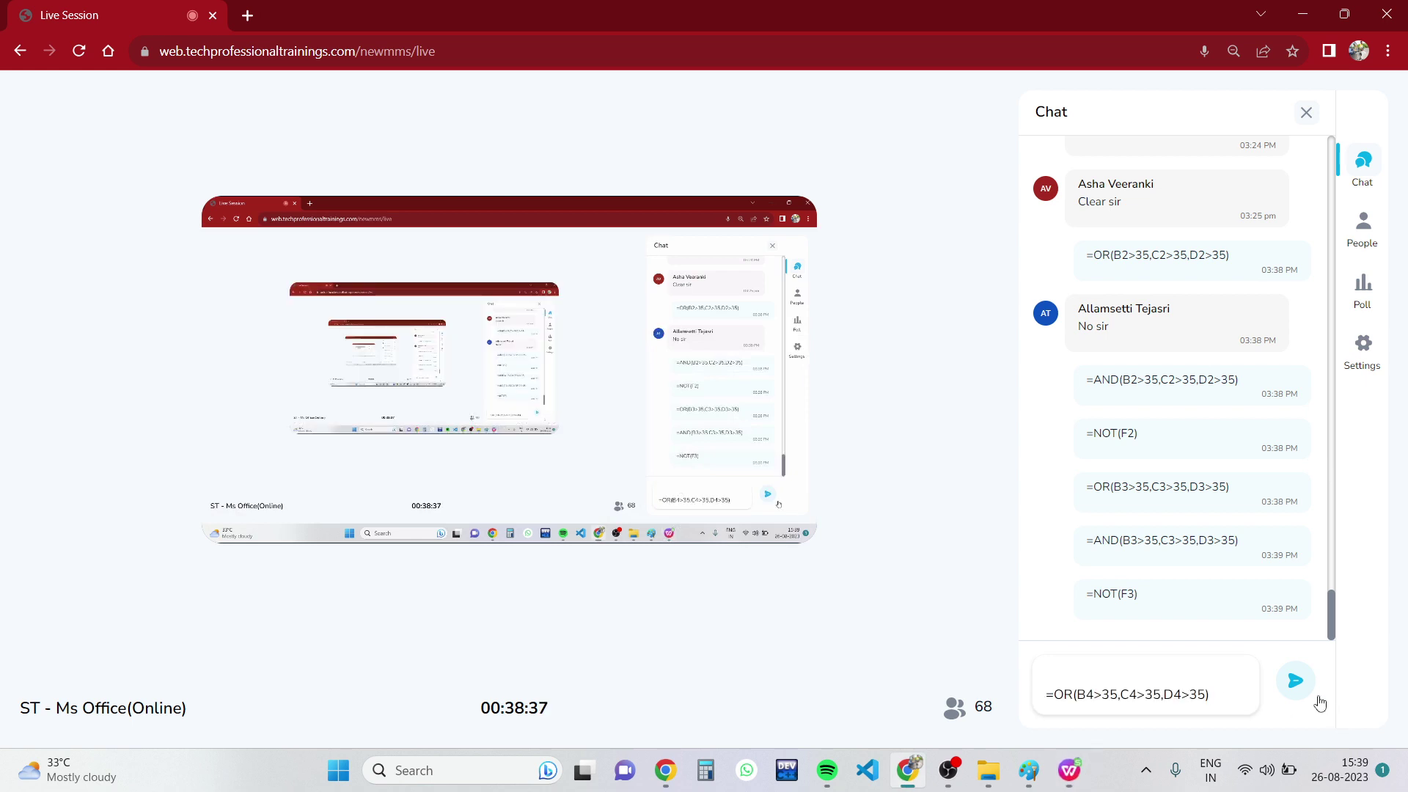
click(1292, 682)
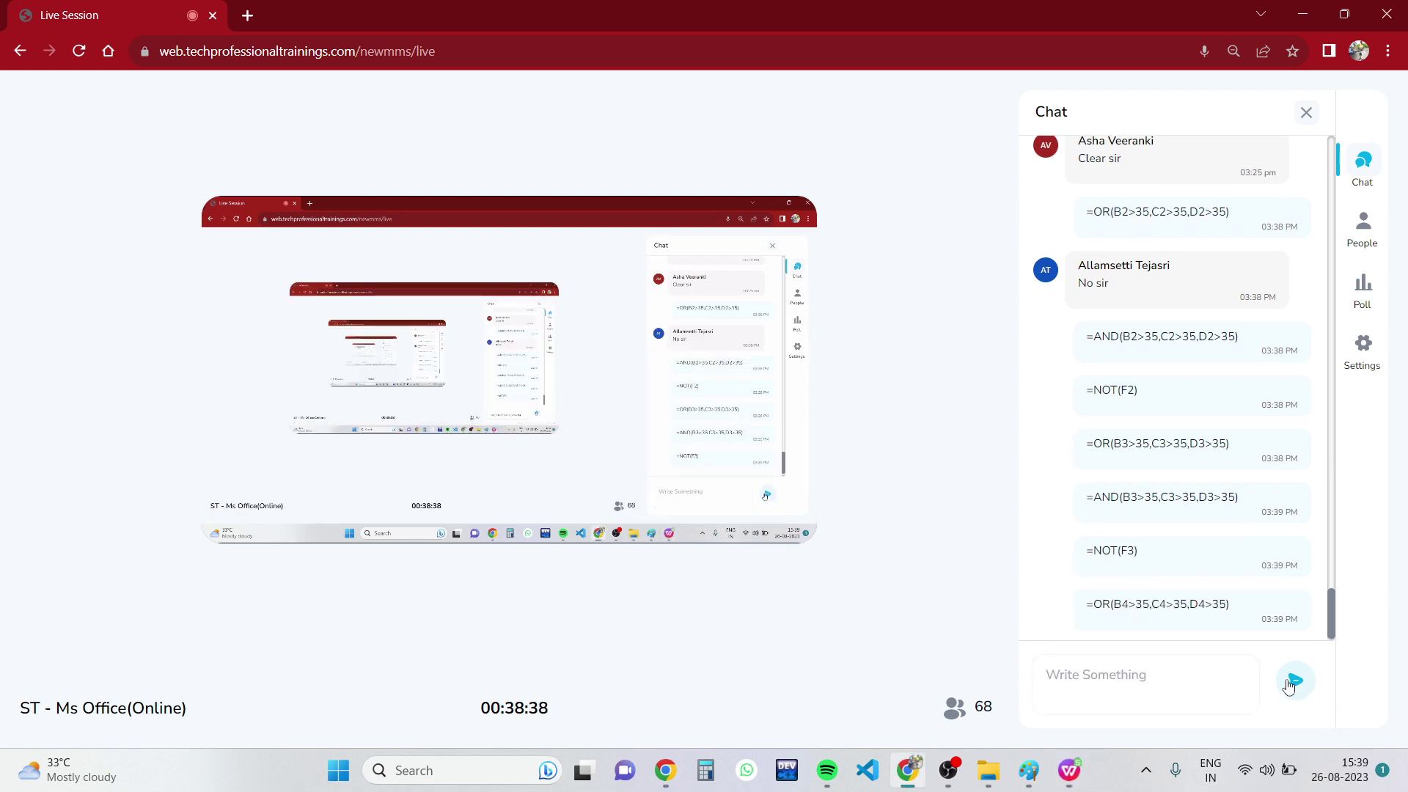
Copy F4's =AND(B4>35,C4>35,D4>35) and send it in the chat.
click(1068, 770)
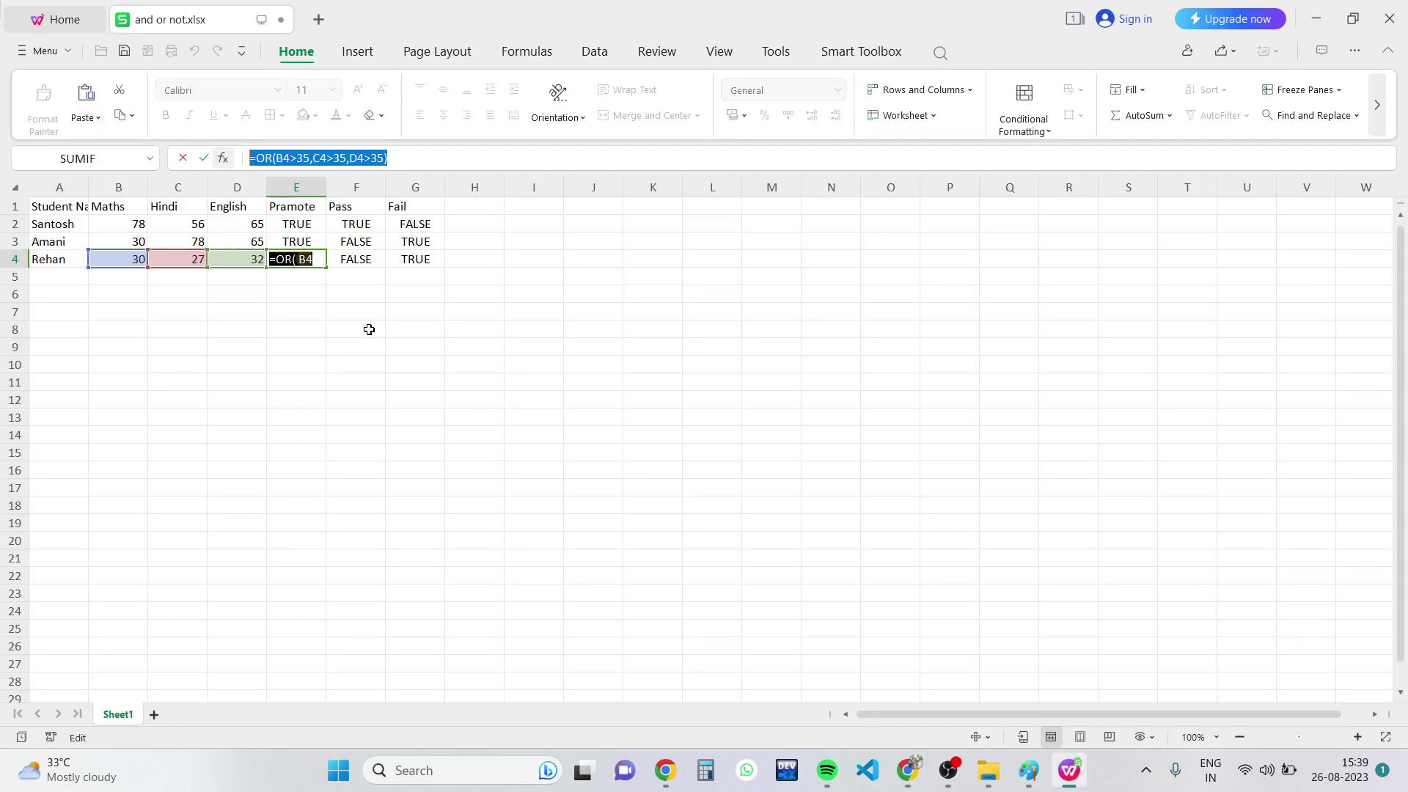
click(371, 254)
drag(400, 158, 265, 154)
key(ctrl+c)
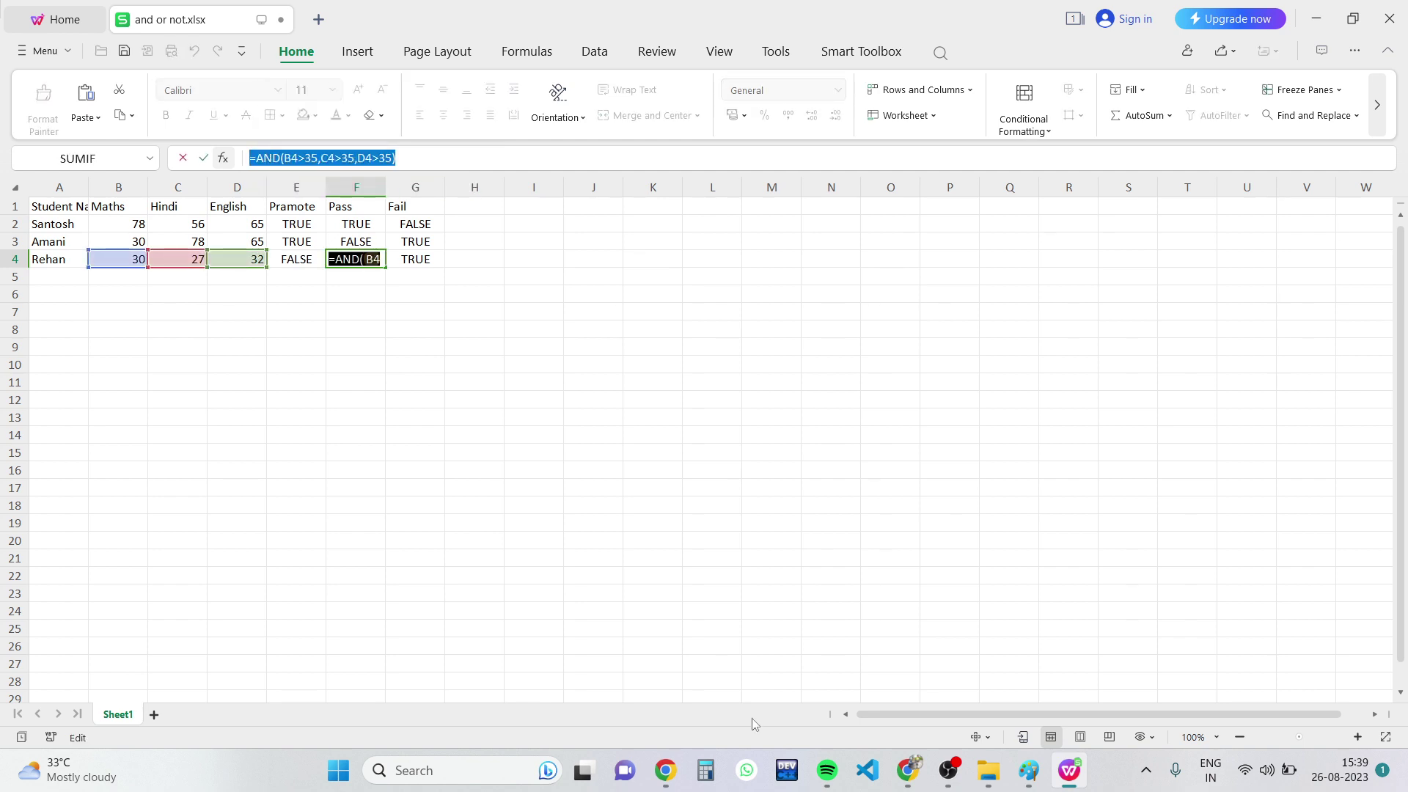
click(1069, 770)
click(1125, 707)
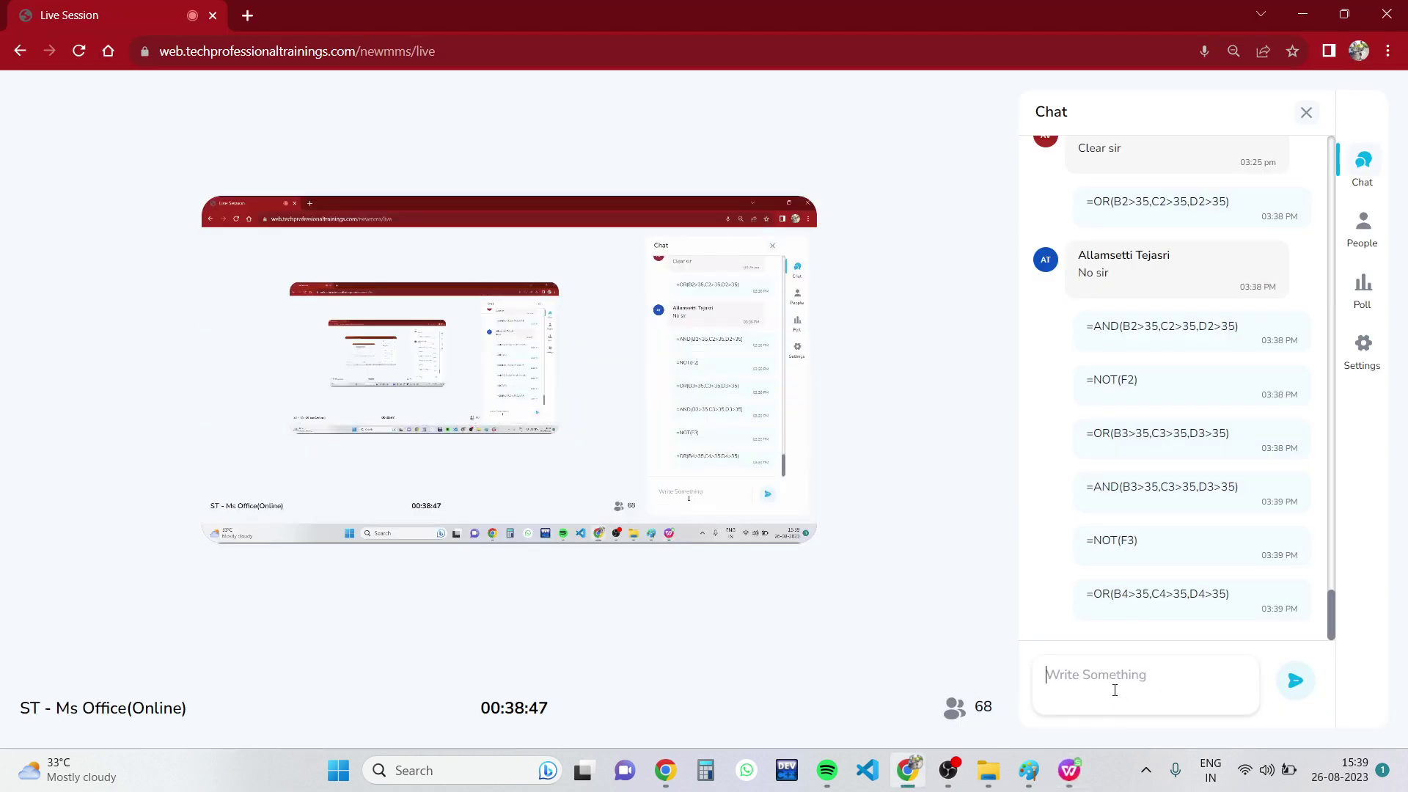
key(ctrl+v)
click(1295, 682)
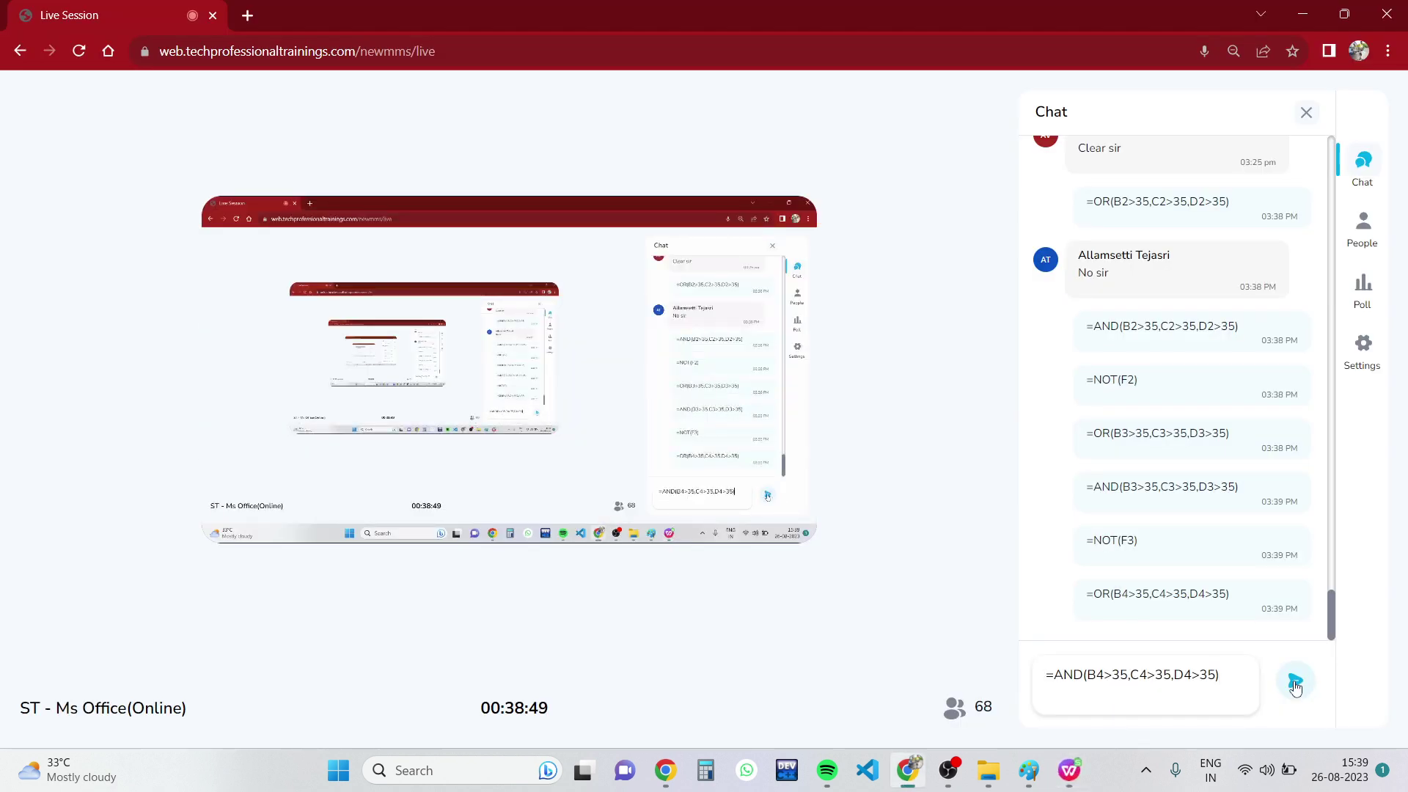
Close the Paint sketch without saving and restore the Live Session window.
click(1300, 16)
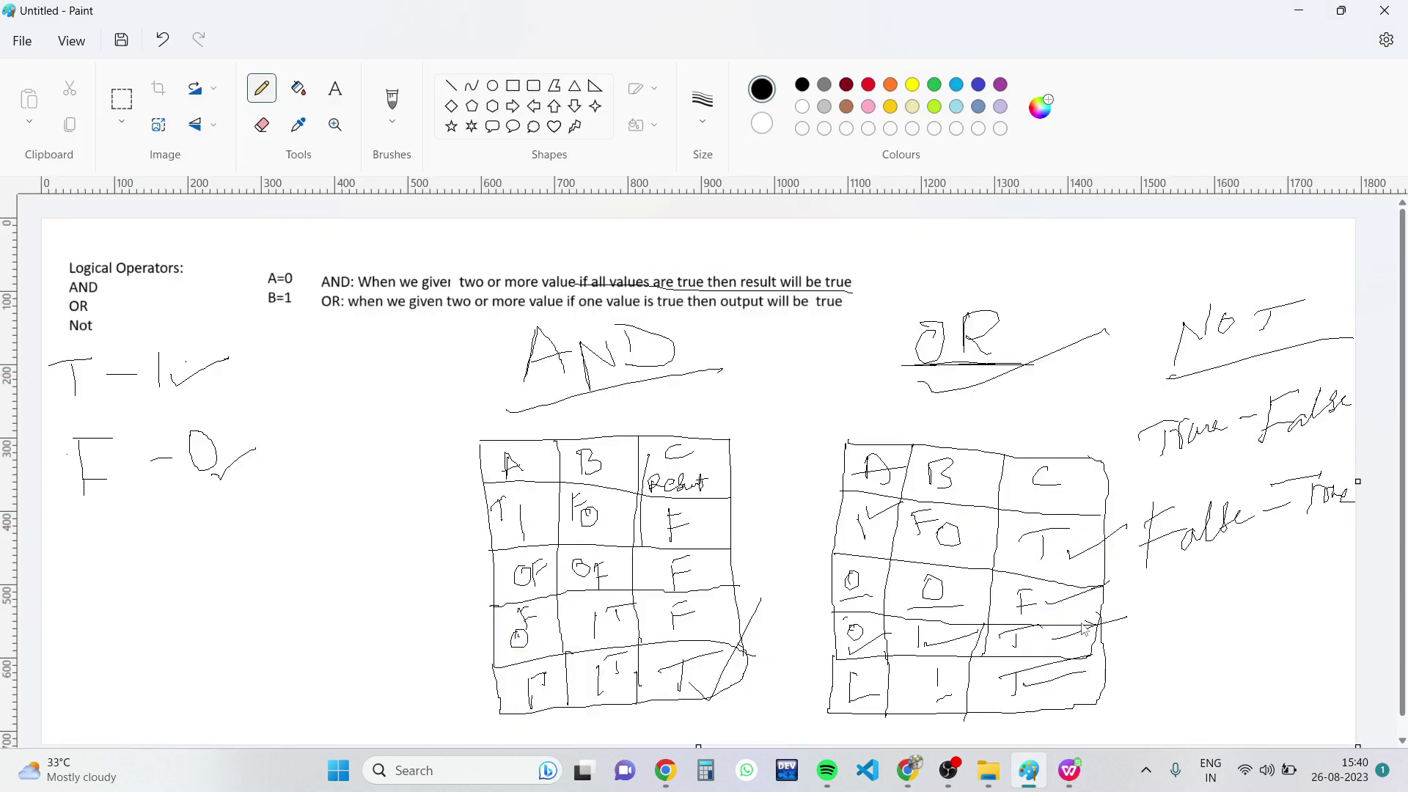
key(alt+F4)
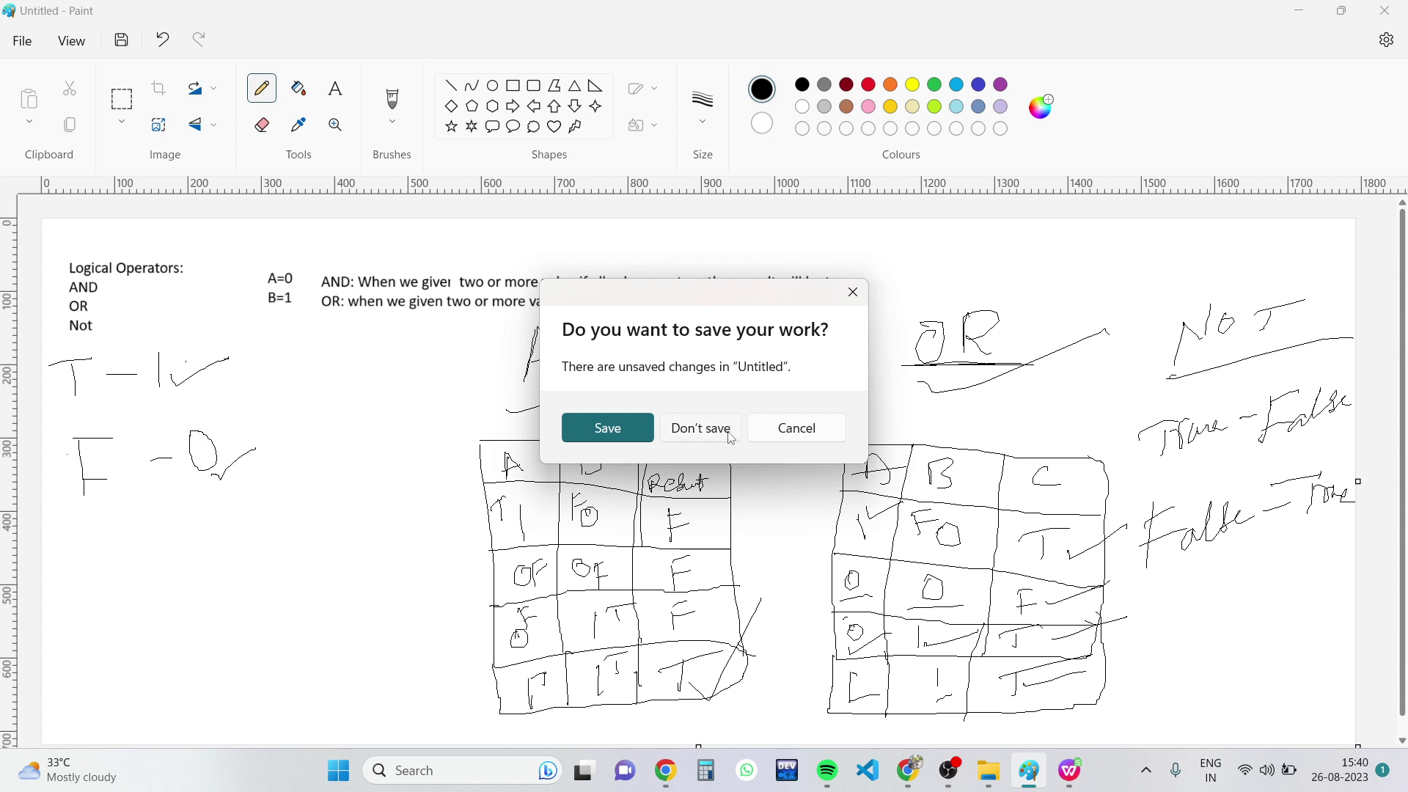
click(731, 429)
click(928, 770)
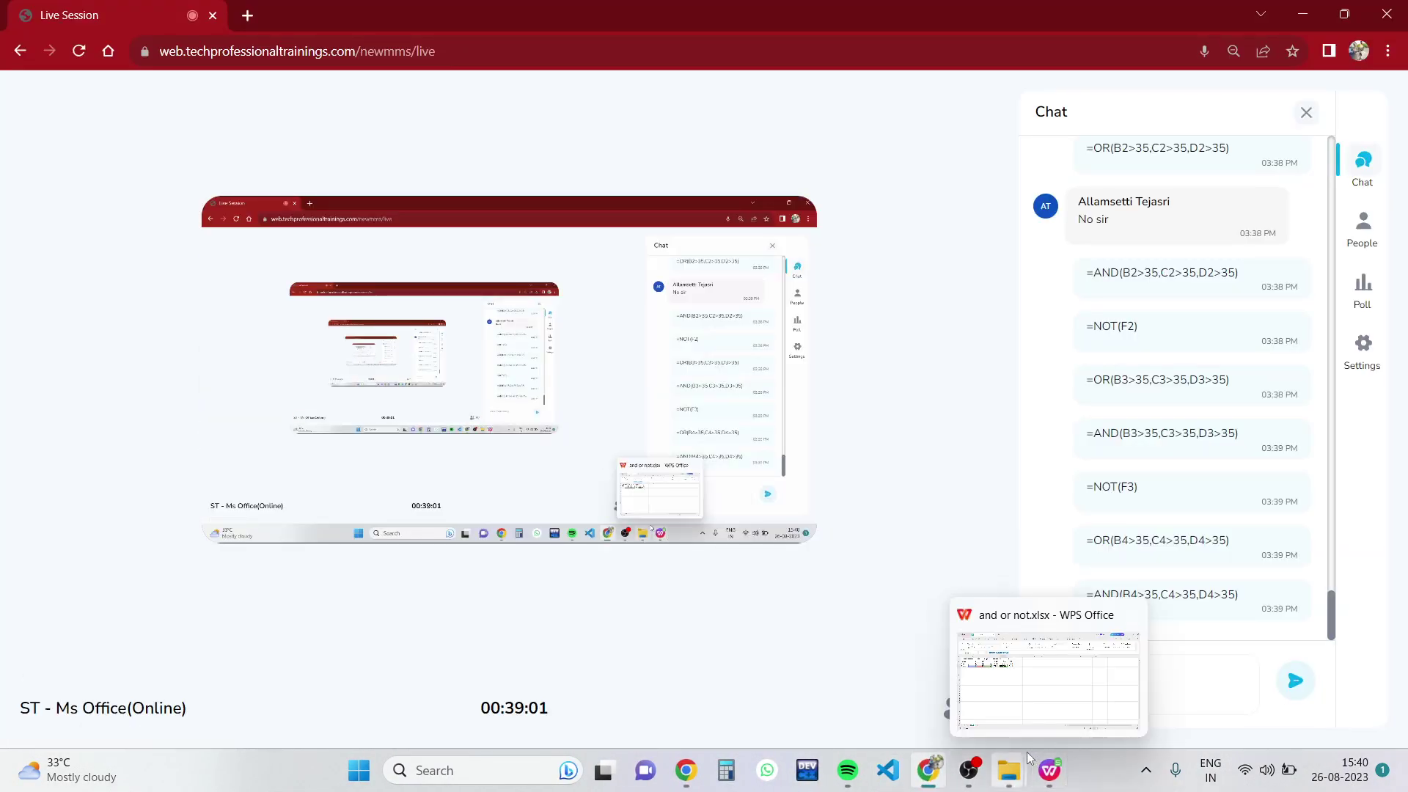
Commit F4 and select G4's =NOT(F4) text in the formula bar.
click(1049, 770)
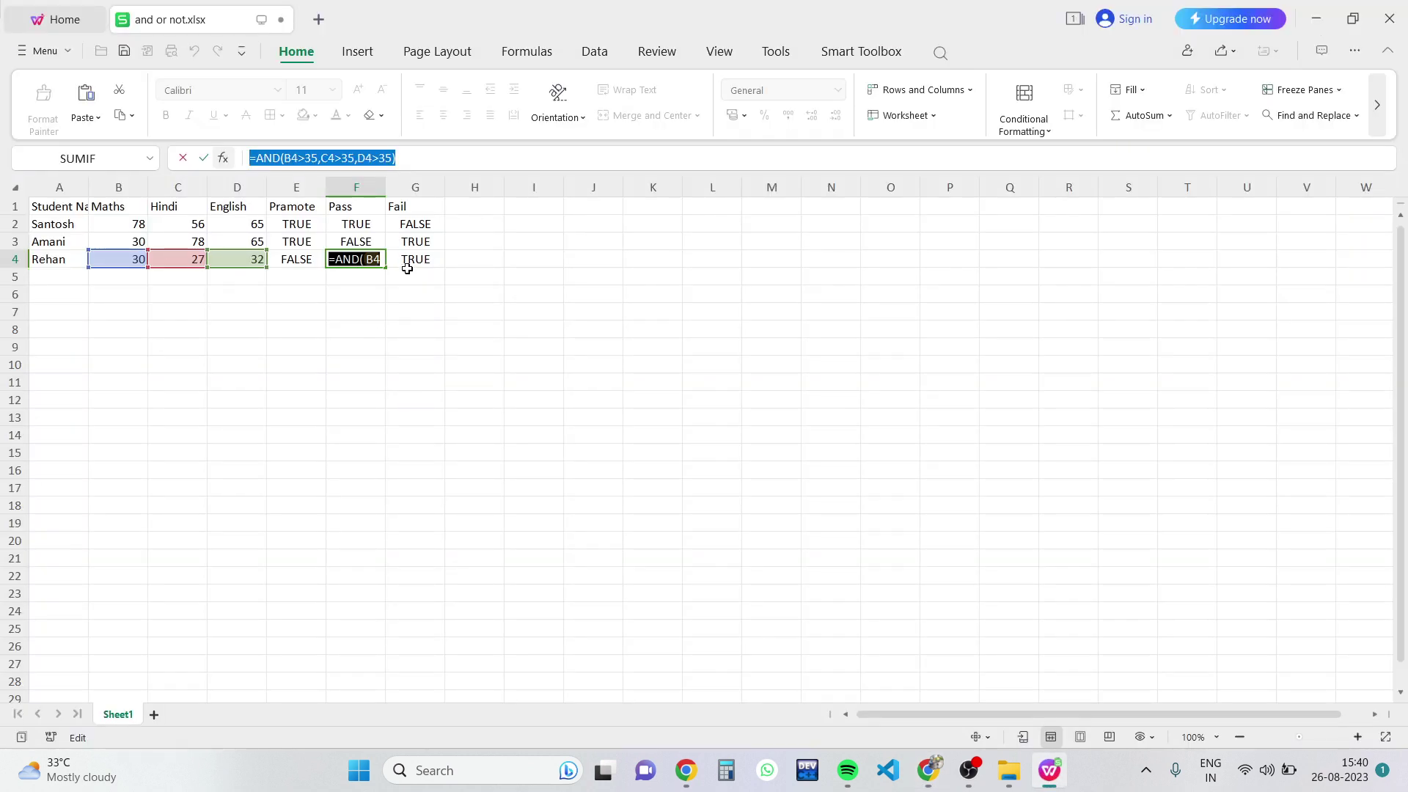
click(406, 261)
click(339, 158)
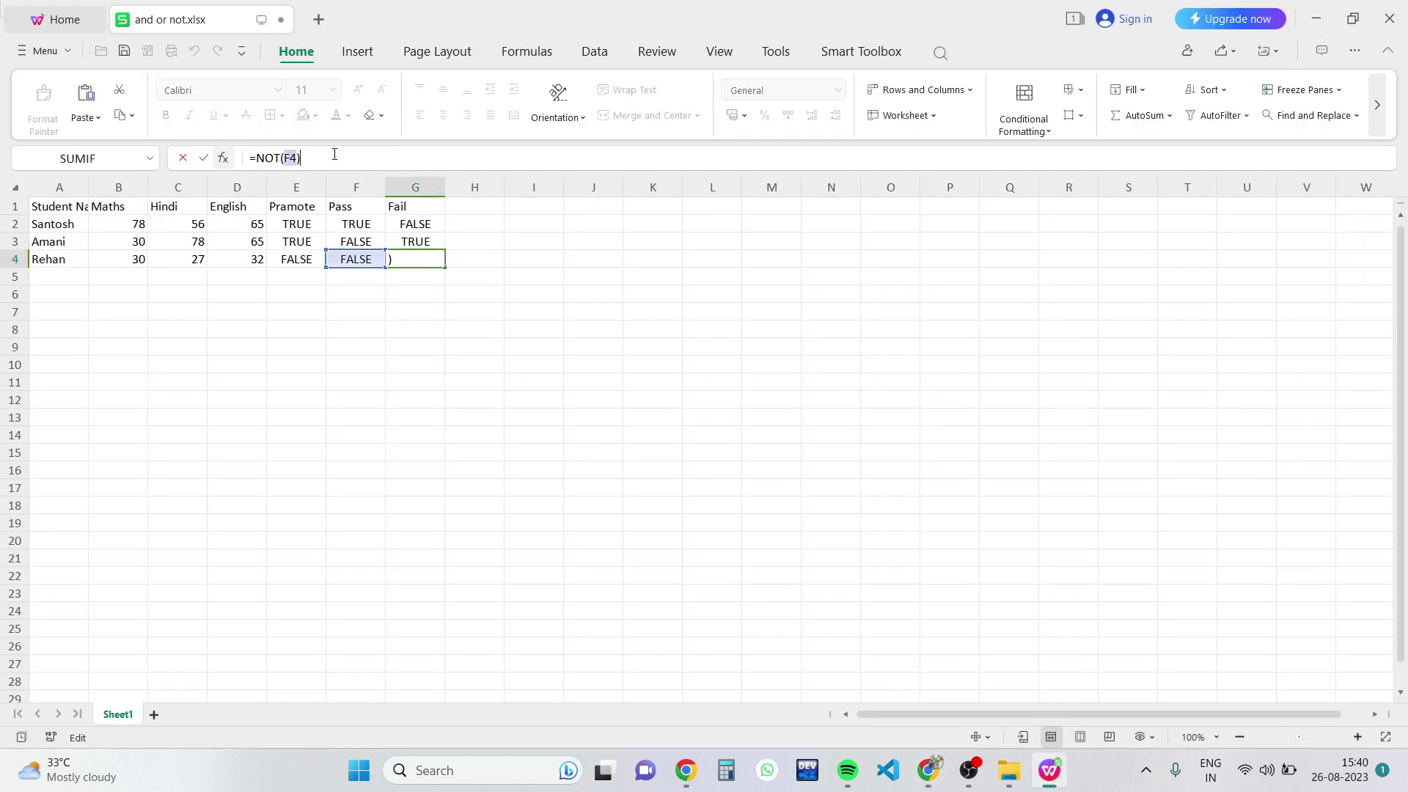
drag(339, 158, 219, 160)
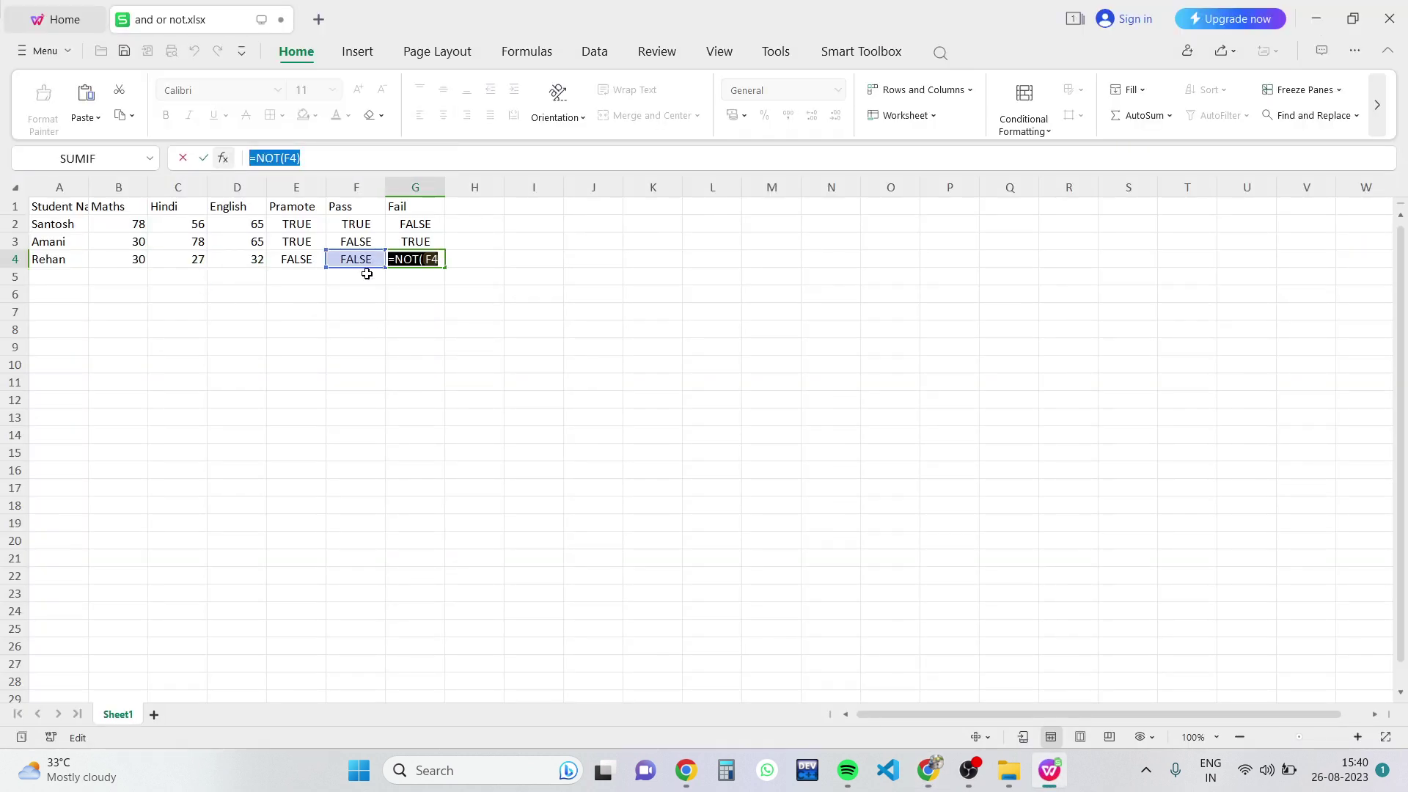
Delete all results in E2:G4 and put the caret in the session chat box.
mouse_move(283, 220)
mouse_down()
mouse_move(311, 262)
mouse_move(421, 258)
mouse_up()
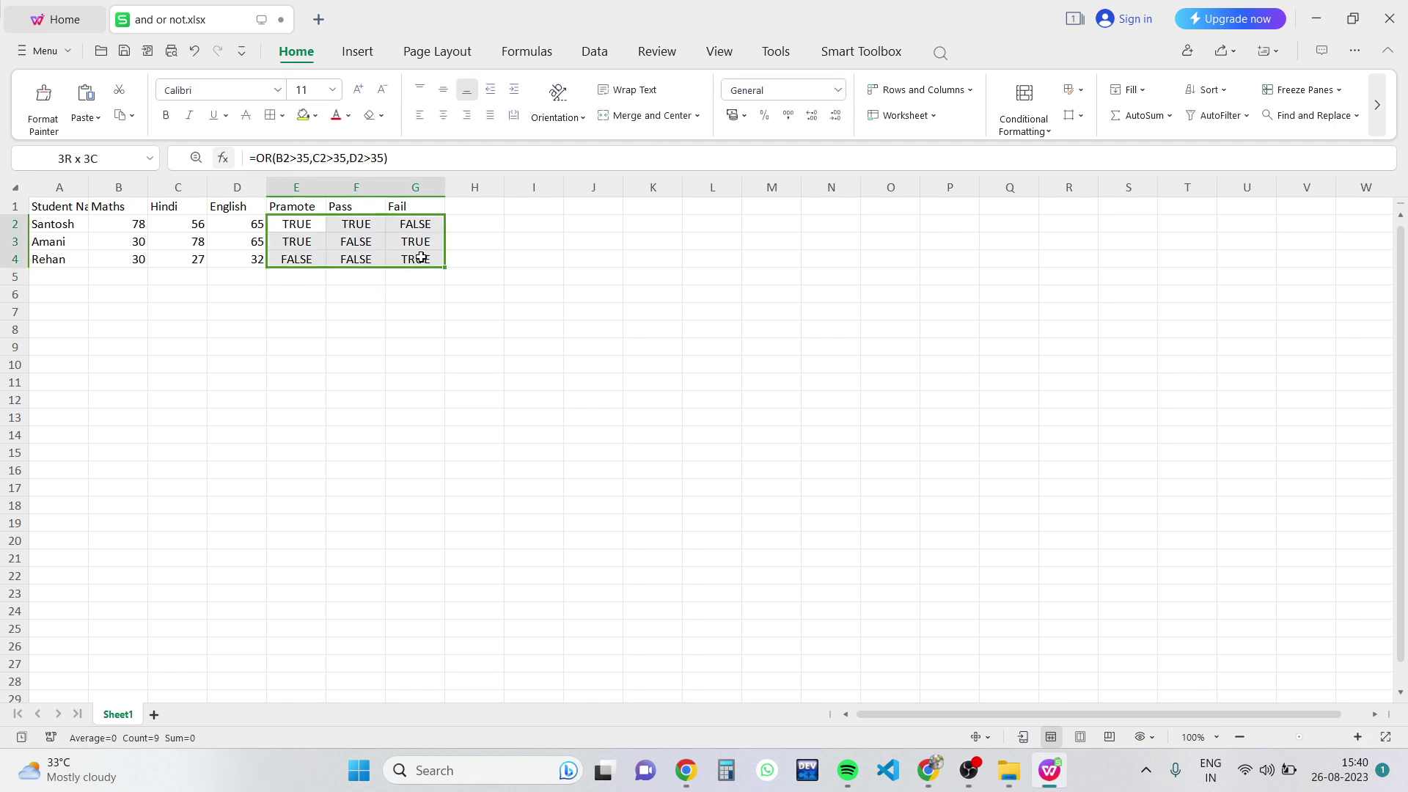
key(Delete)
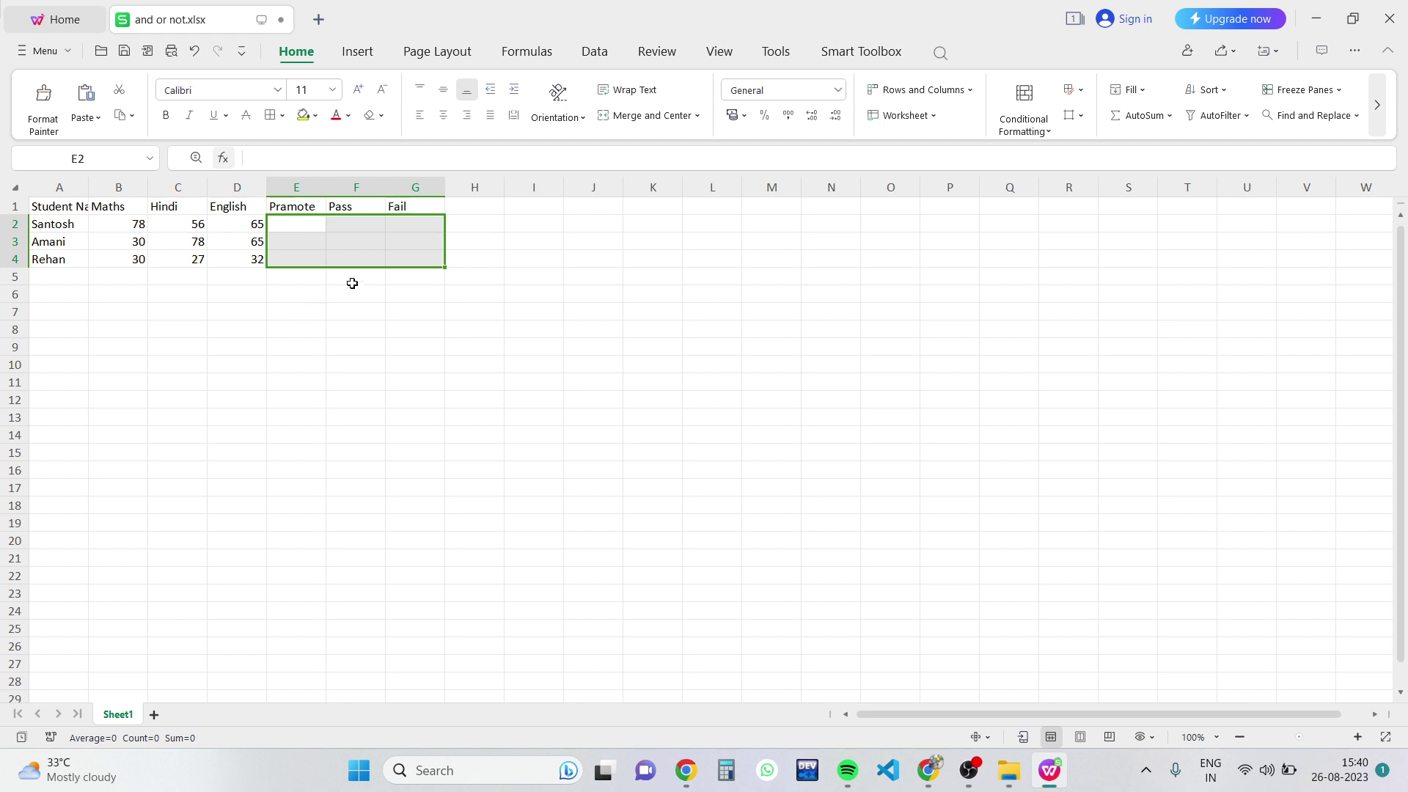
click(1049, 770)
click(1084, 684)
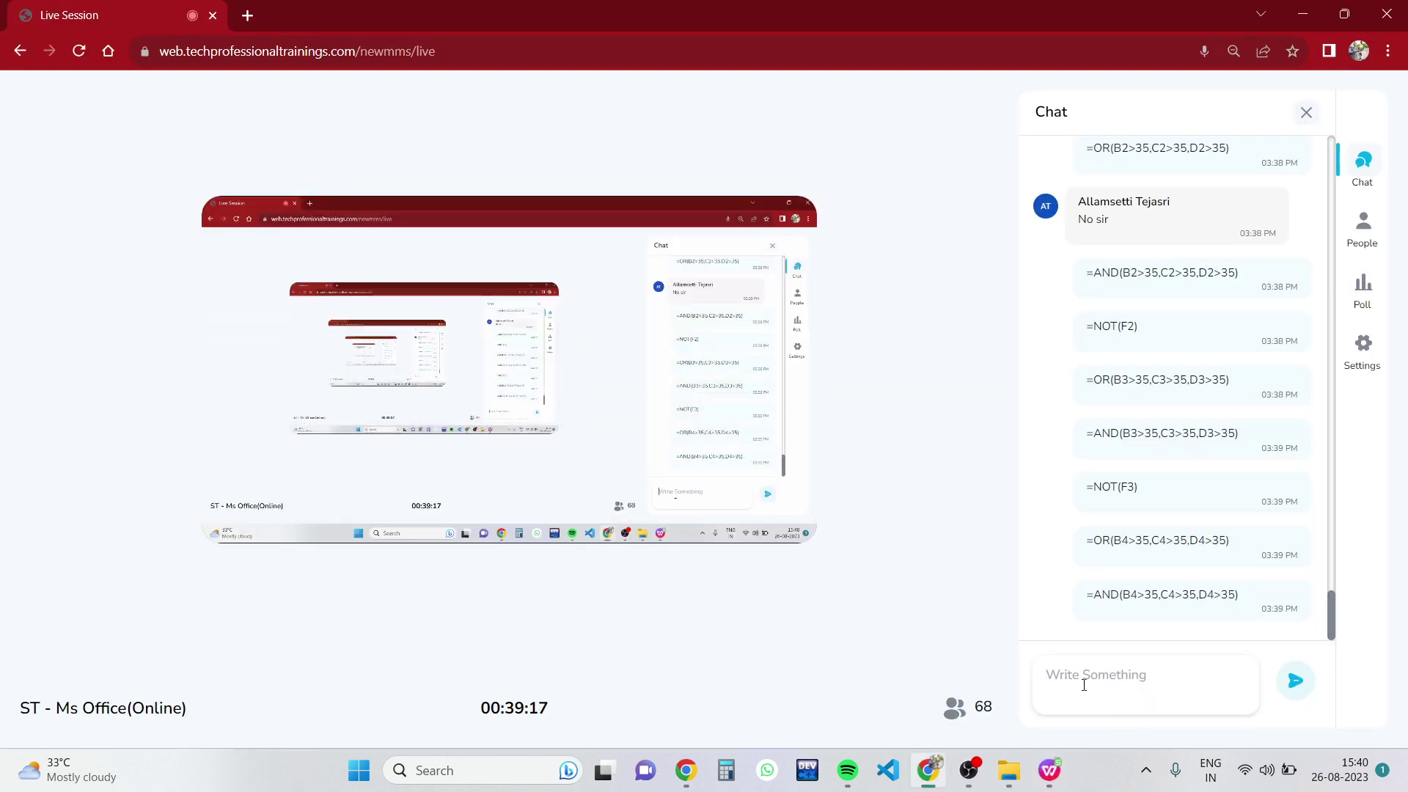
Send =NOT(F4) in the session chat, then bring and or not.xlsx back to the front.
text(=NOT(F4))
key(Return)
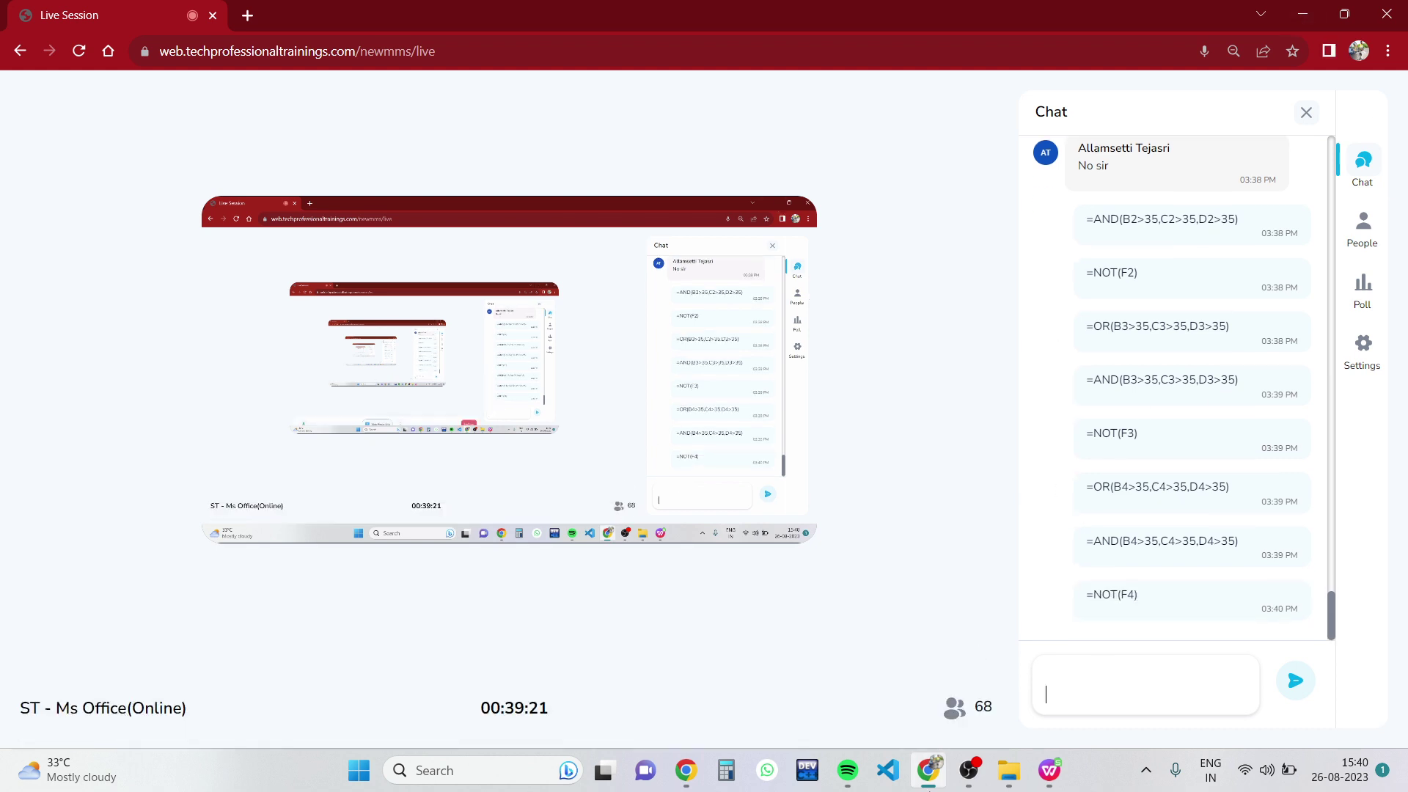
click(927, 770)
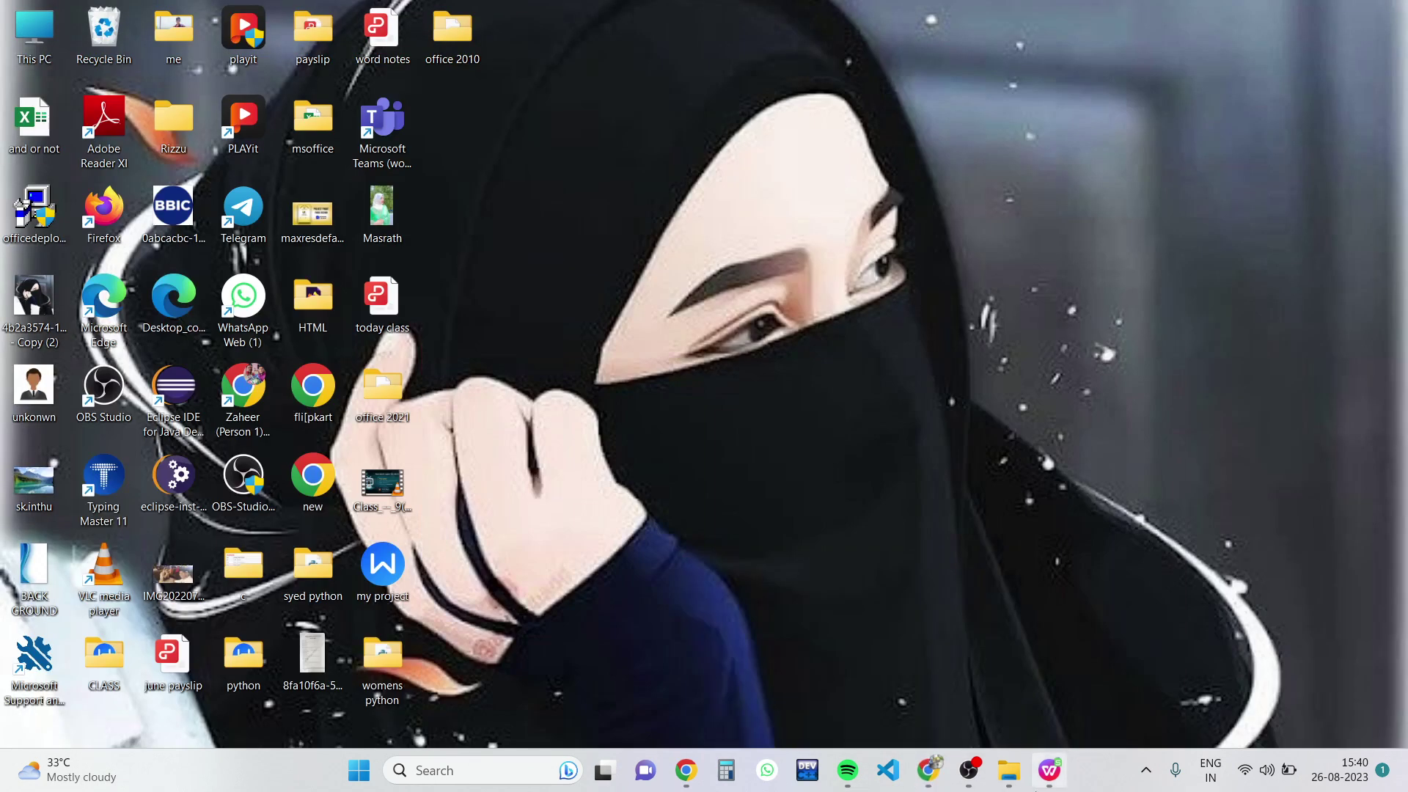
click(1049, 770)
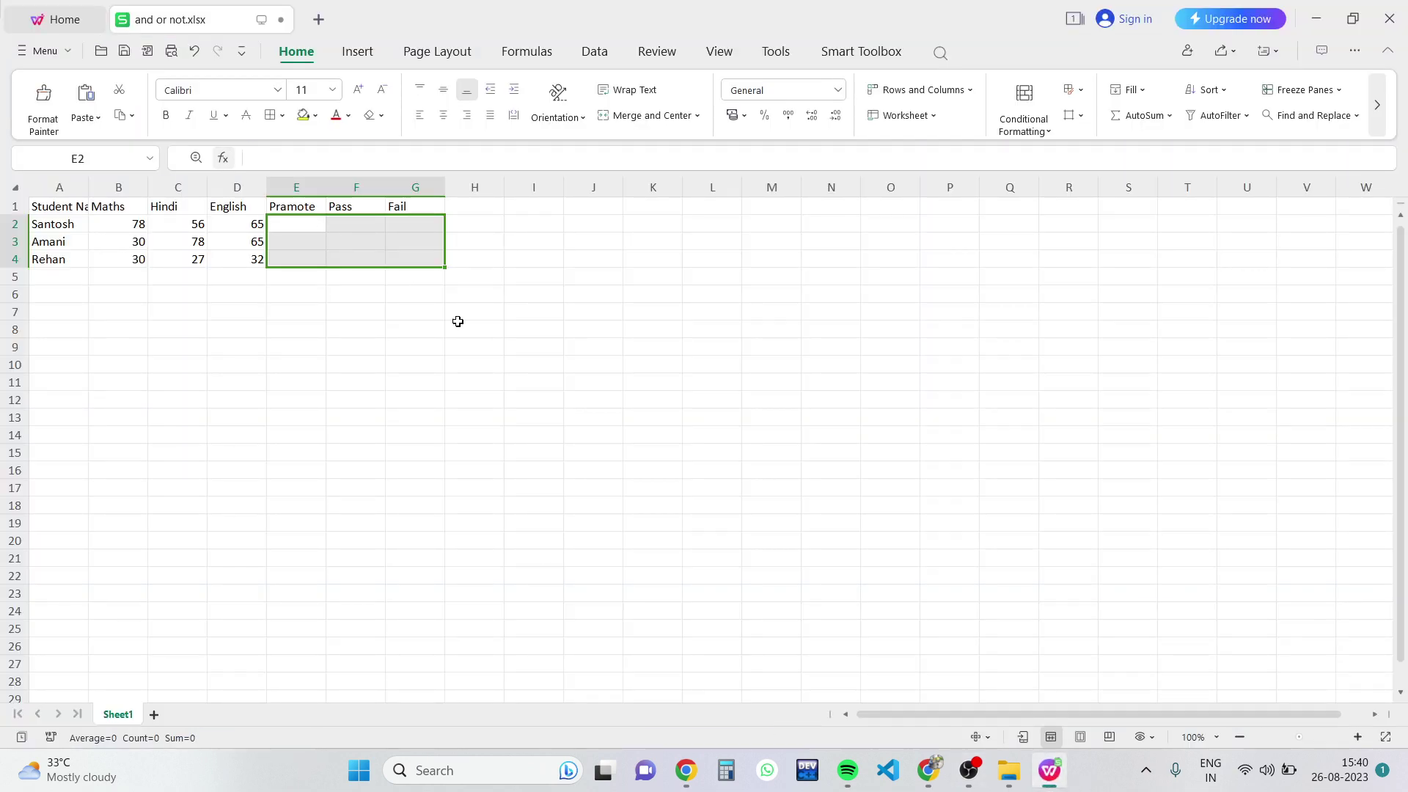
click(462, 255)
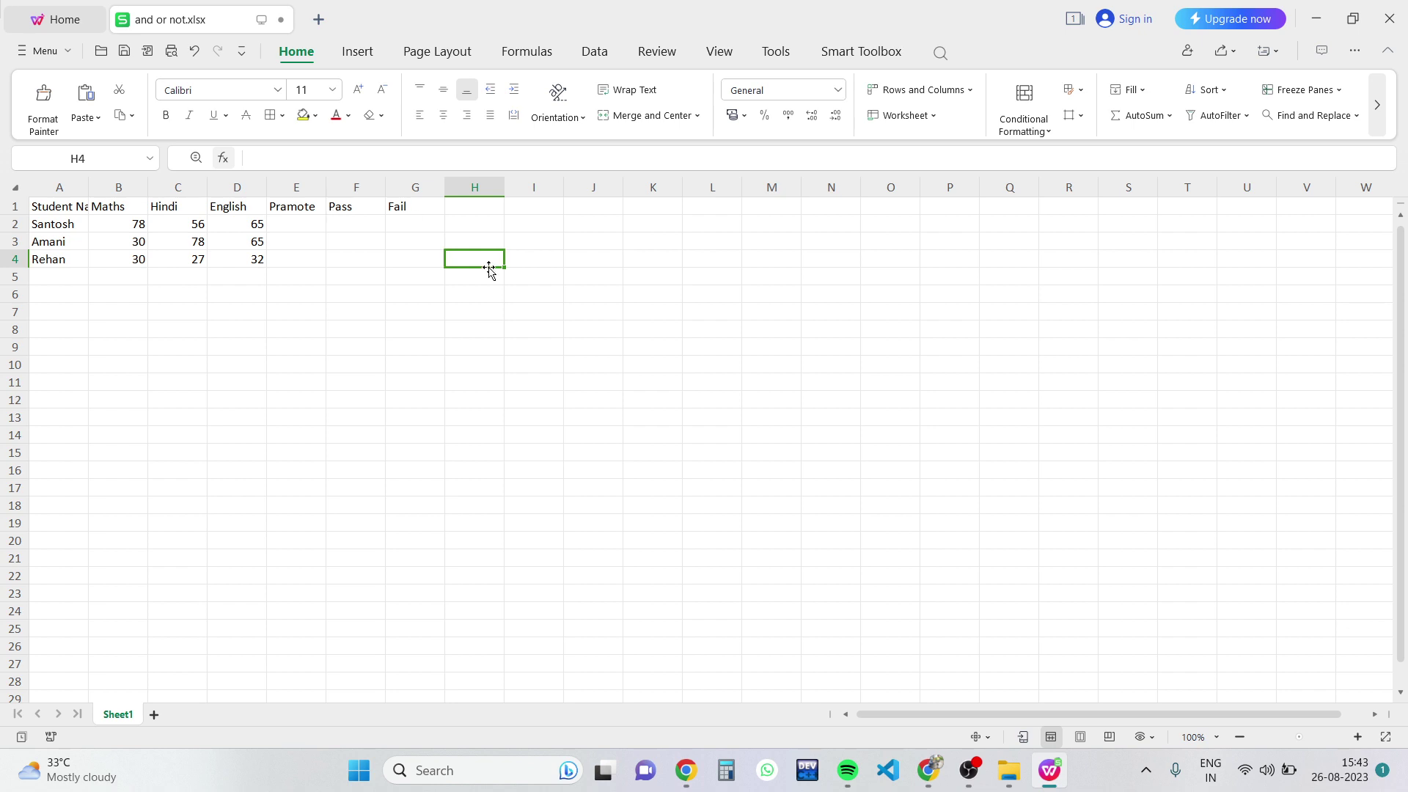
Glance at the session chat, then close and or not.xlsx without saving.
click(935, 775)
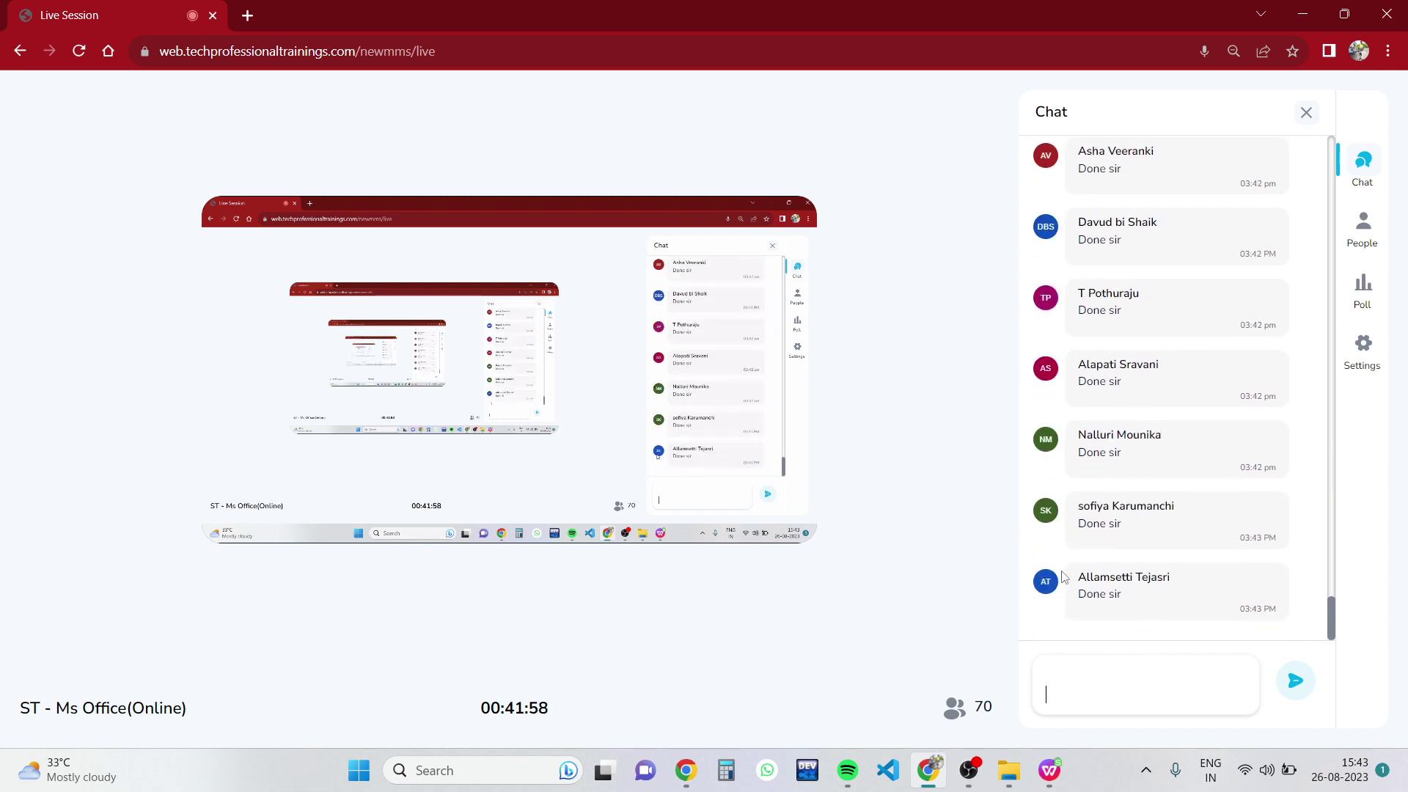
mouse_move(1175, 446)
click(1298, 6)
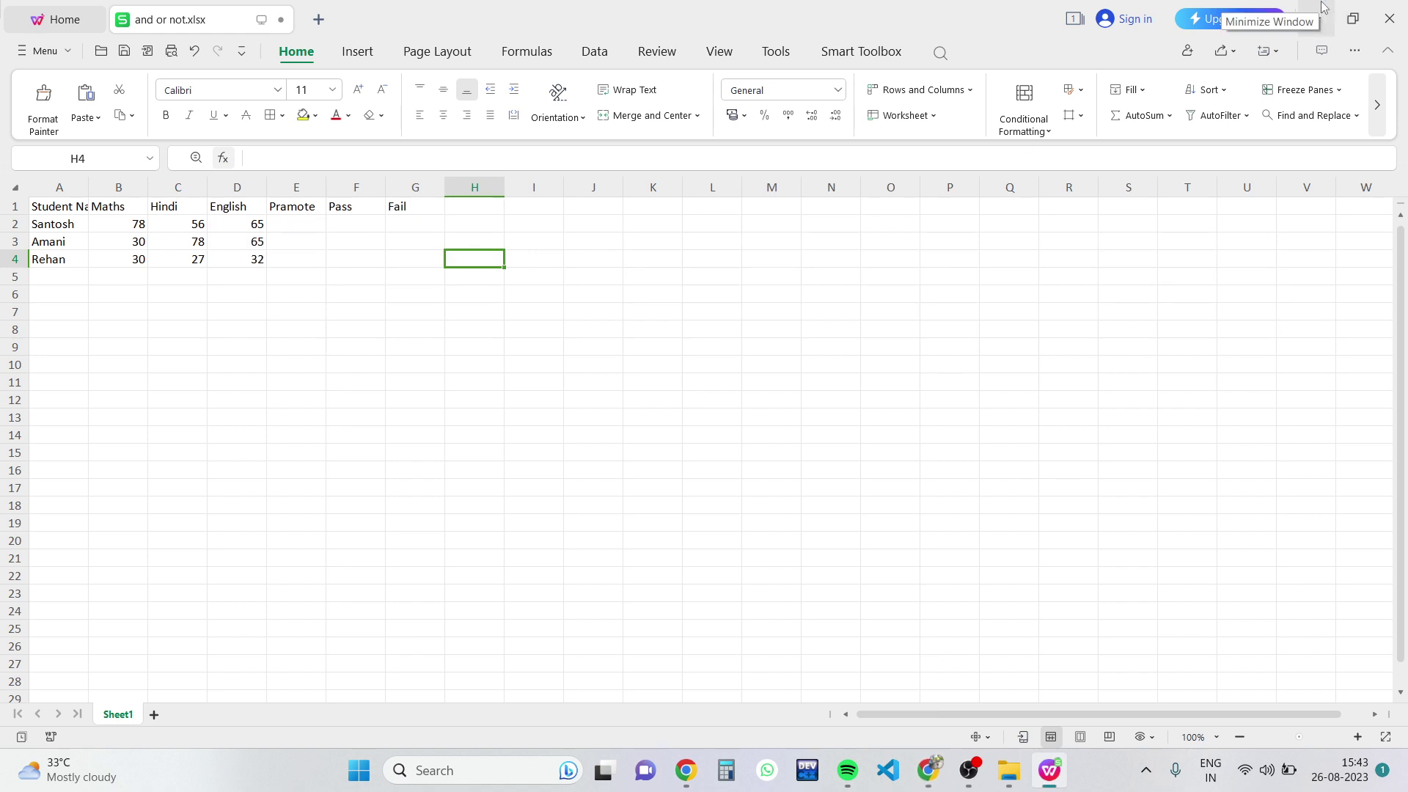
click(1393, 20)
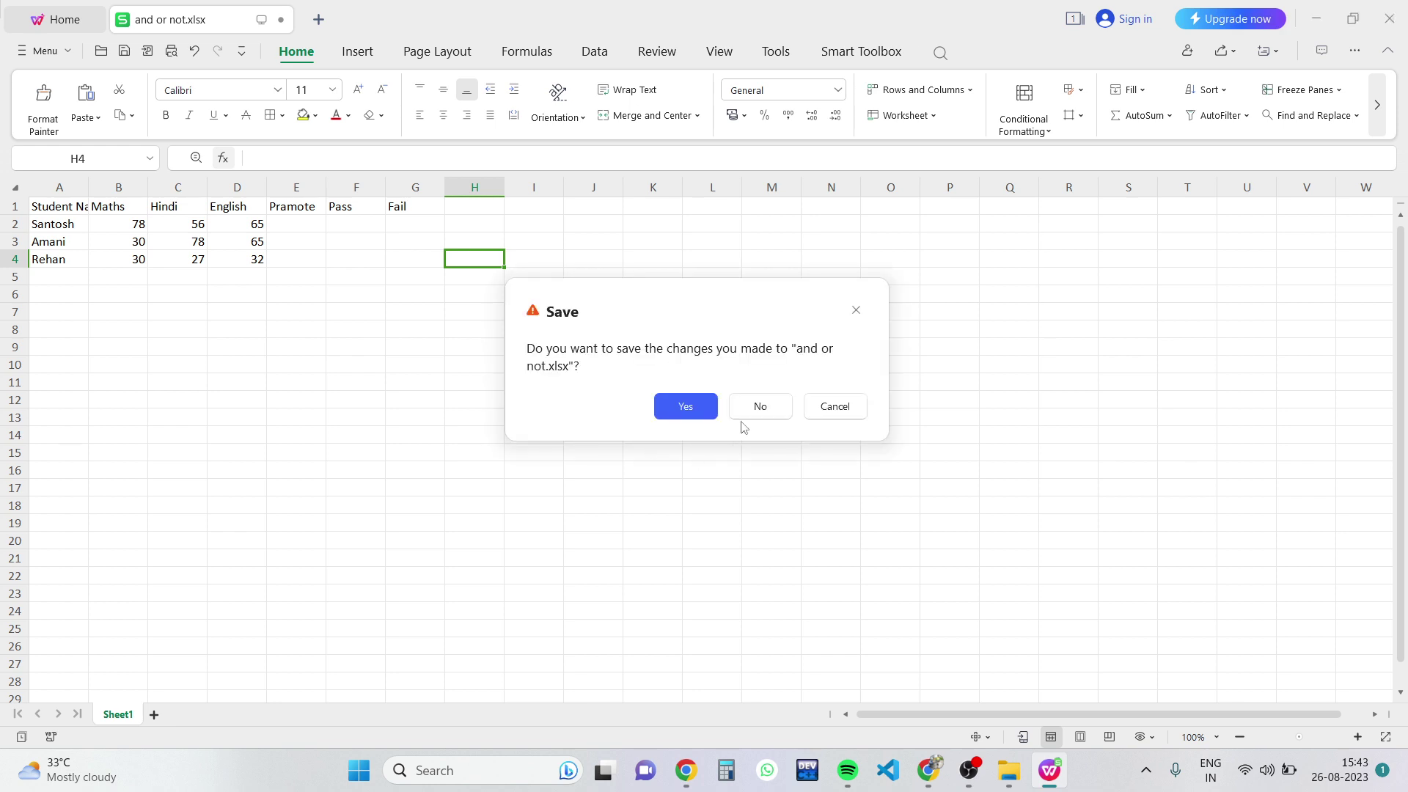
click(759, 408)
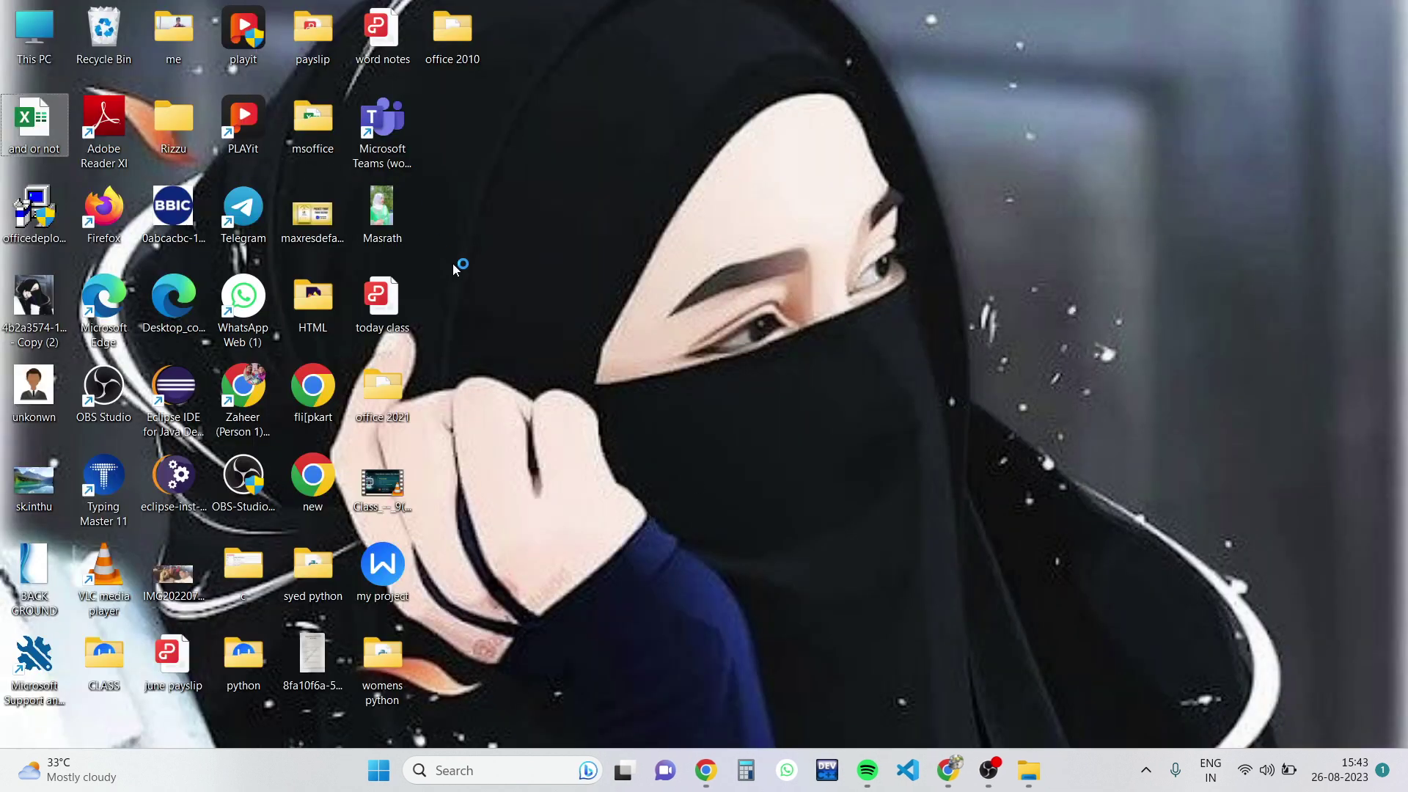
click(309, 129)
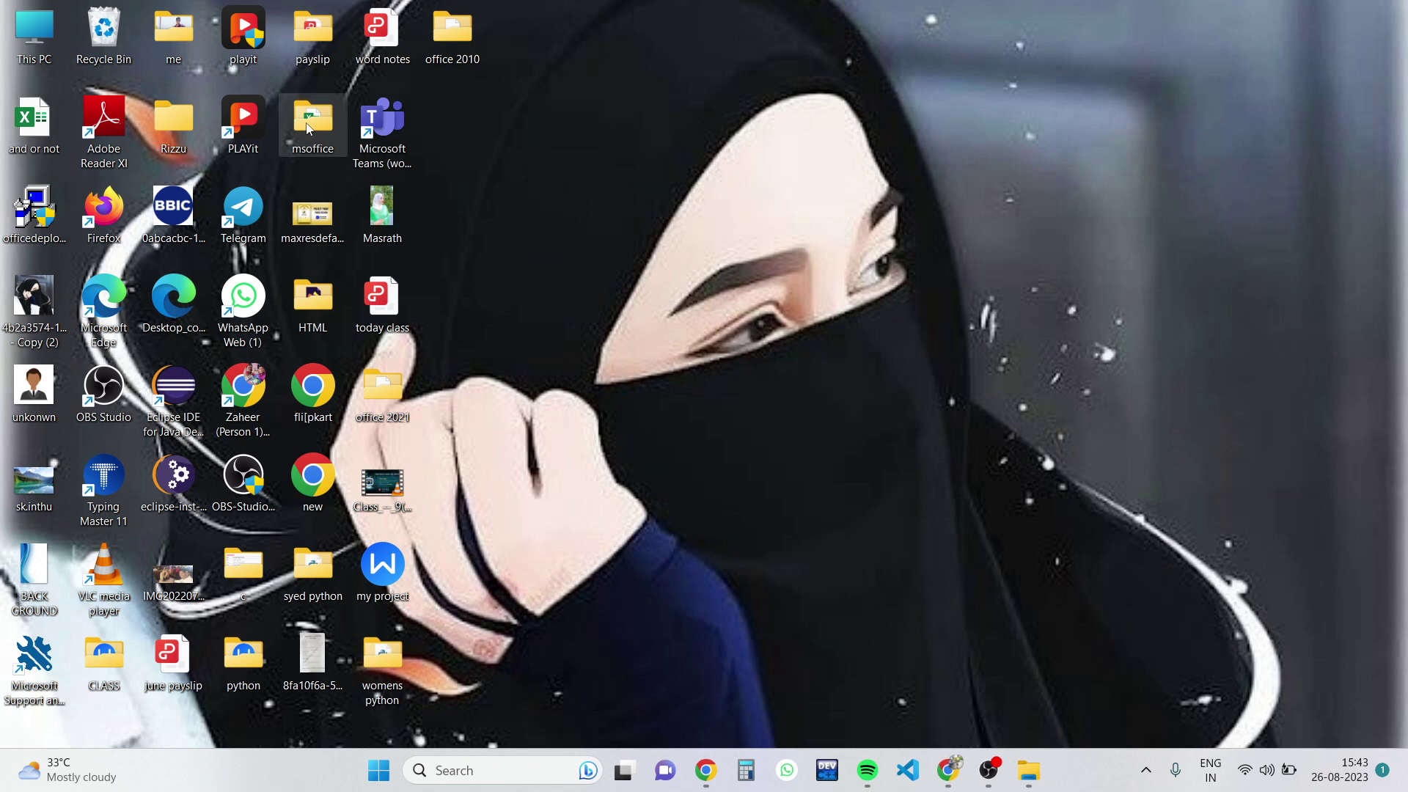
Search for 'if fun', go to its sh folder, and open if function work.xlsx with WPS Office.
double_click(309, 129)
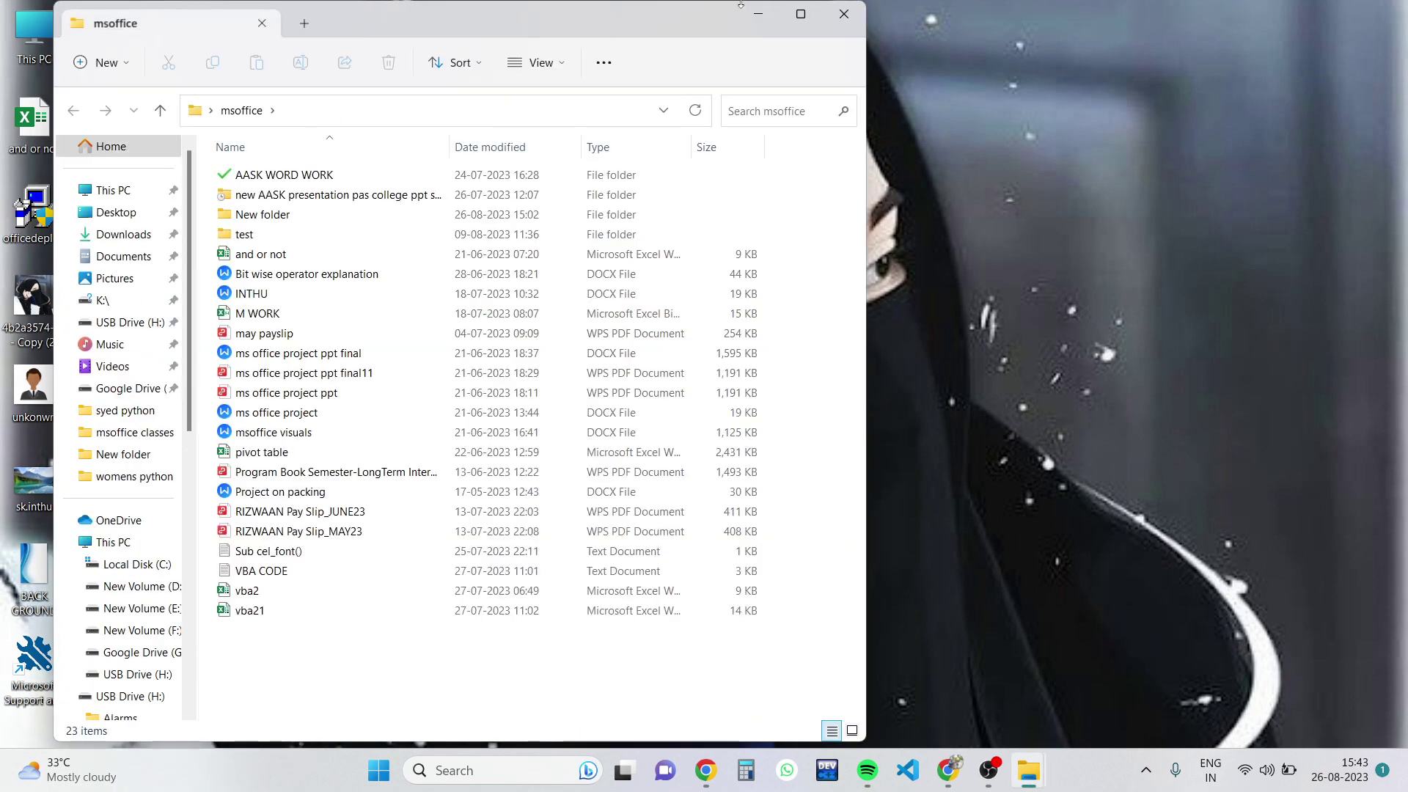
click(802, 14)
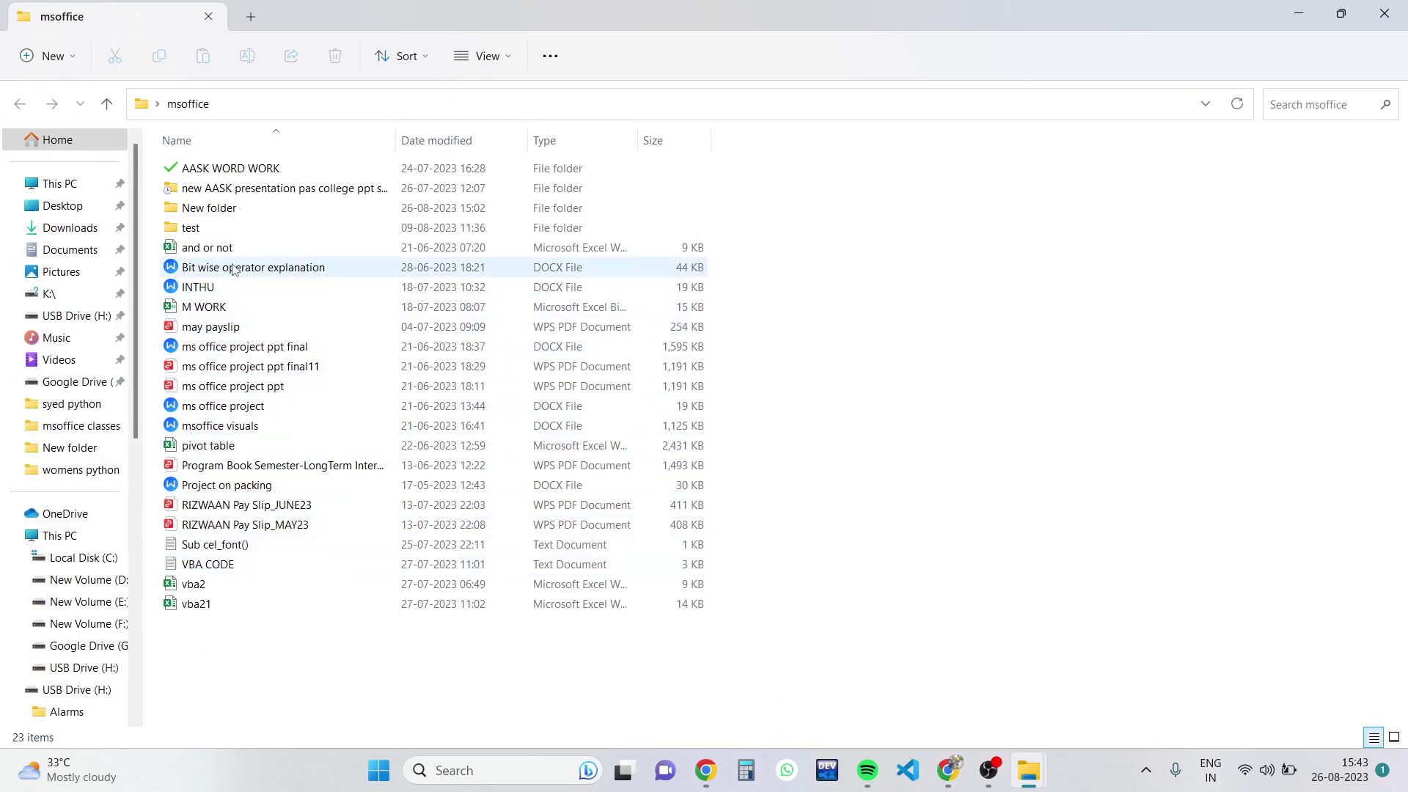
click(508, 777)
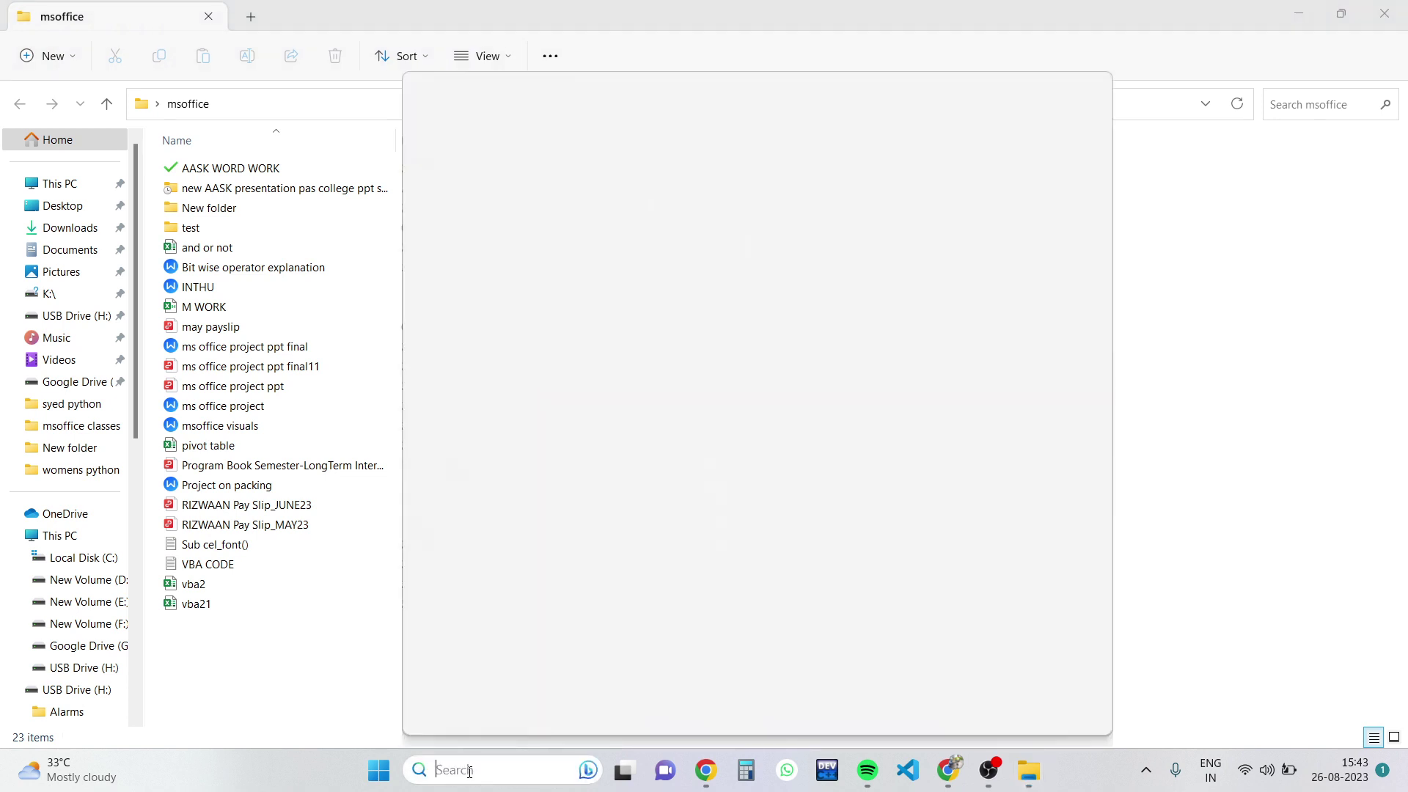
text(if)
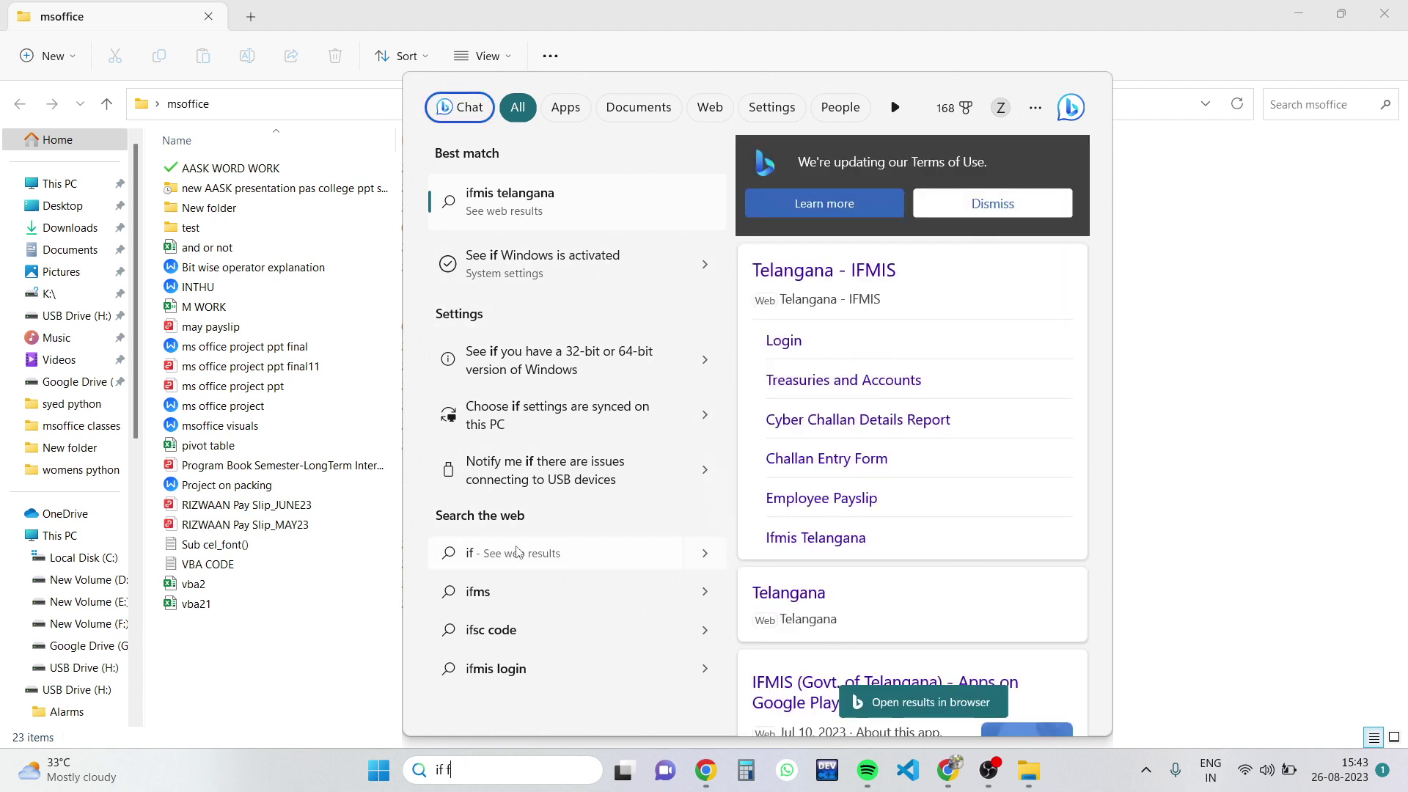
text( fun)
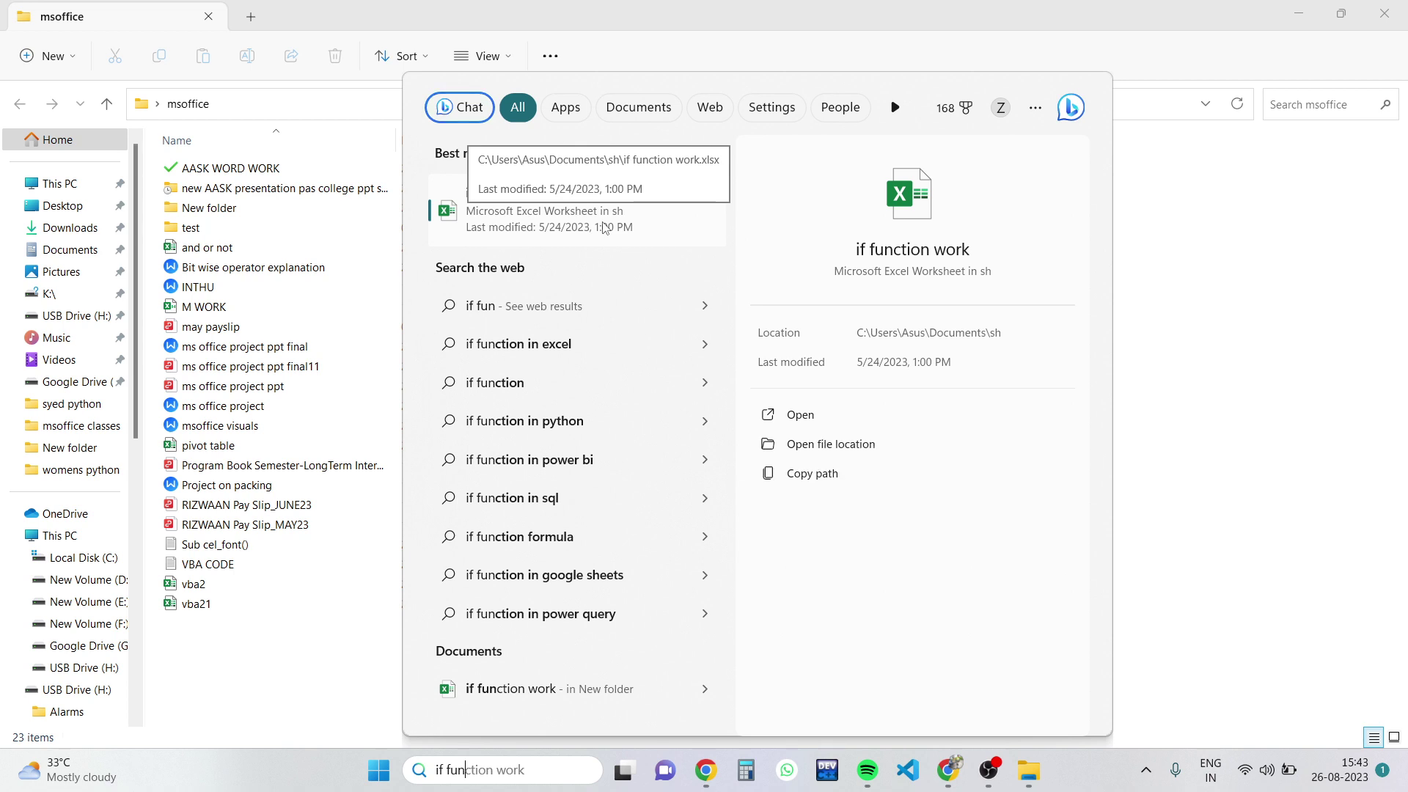
click(834, 444)
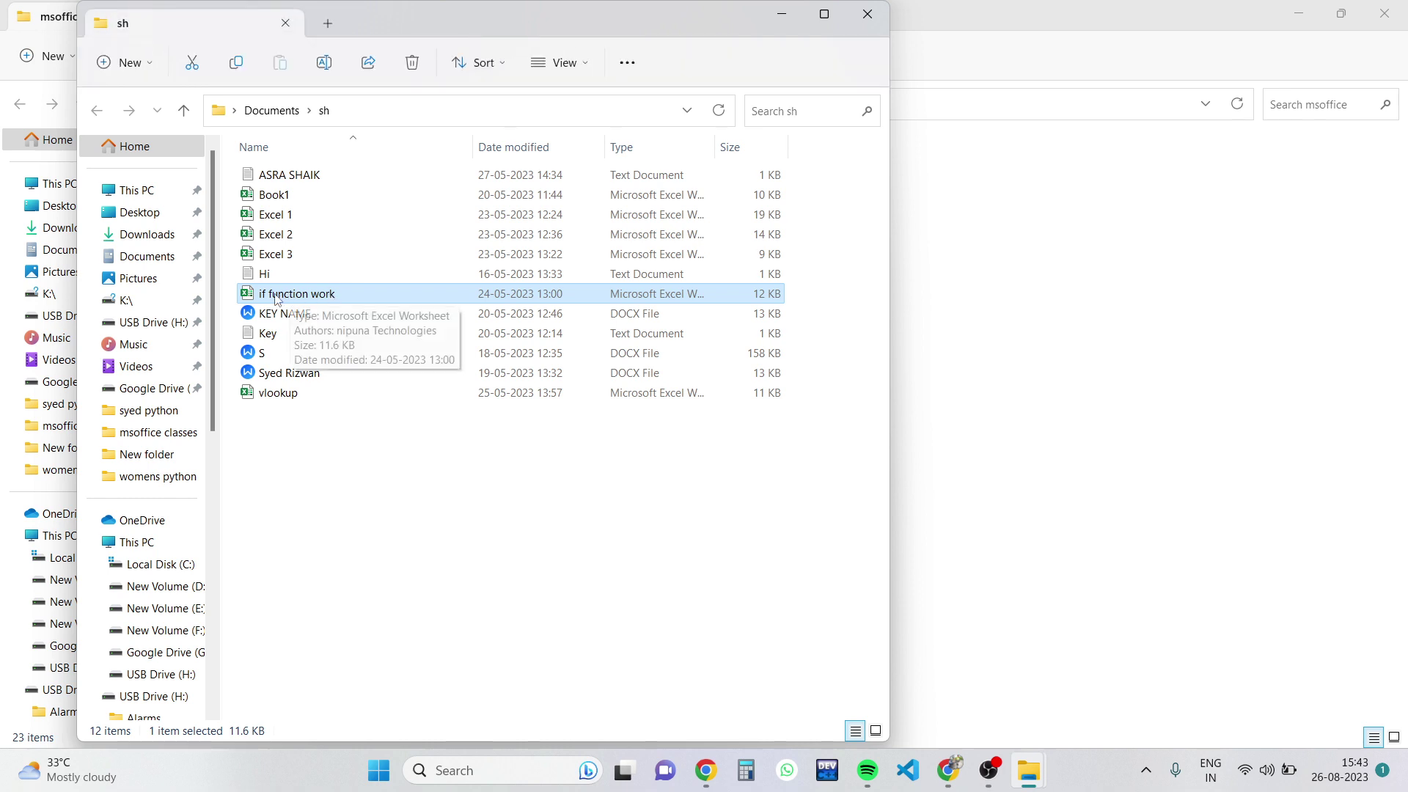
right_click(275, 295)
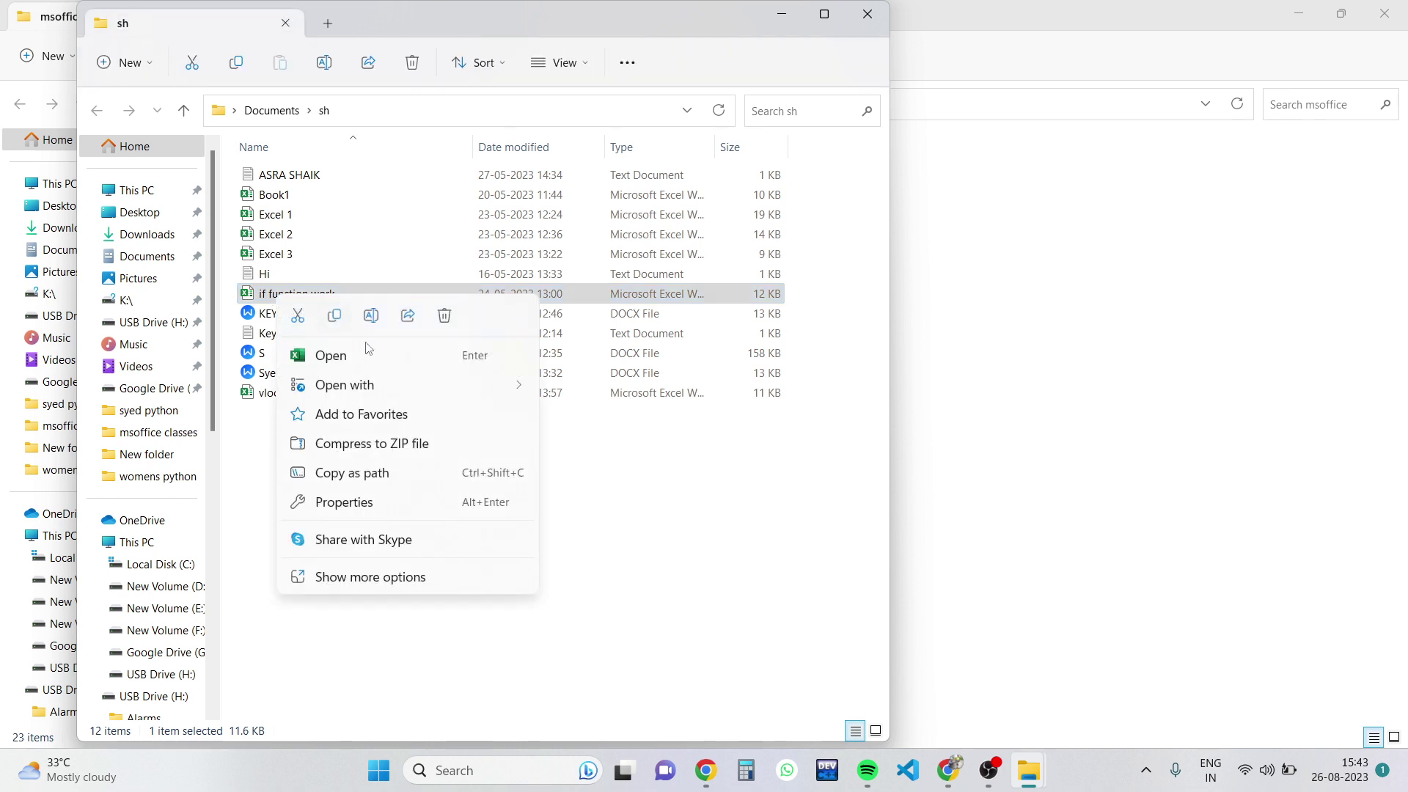
mouse_move(345, 385)
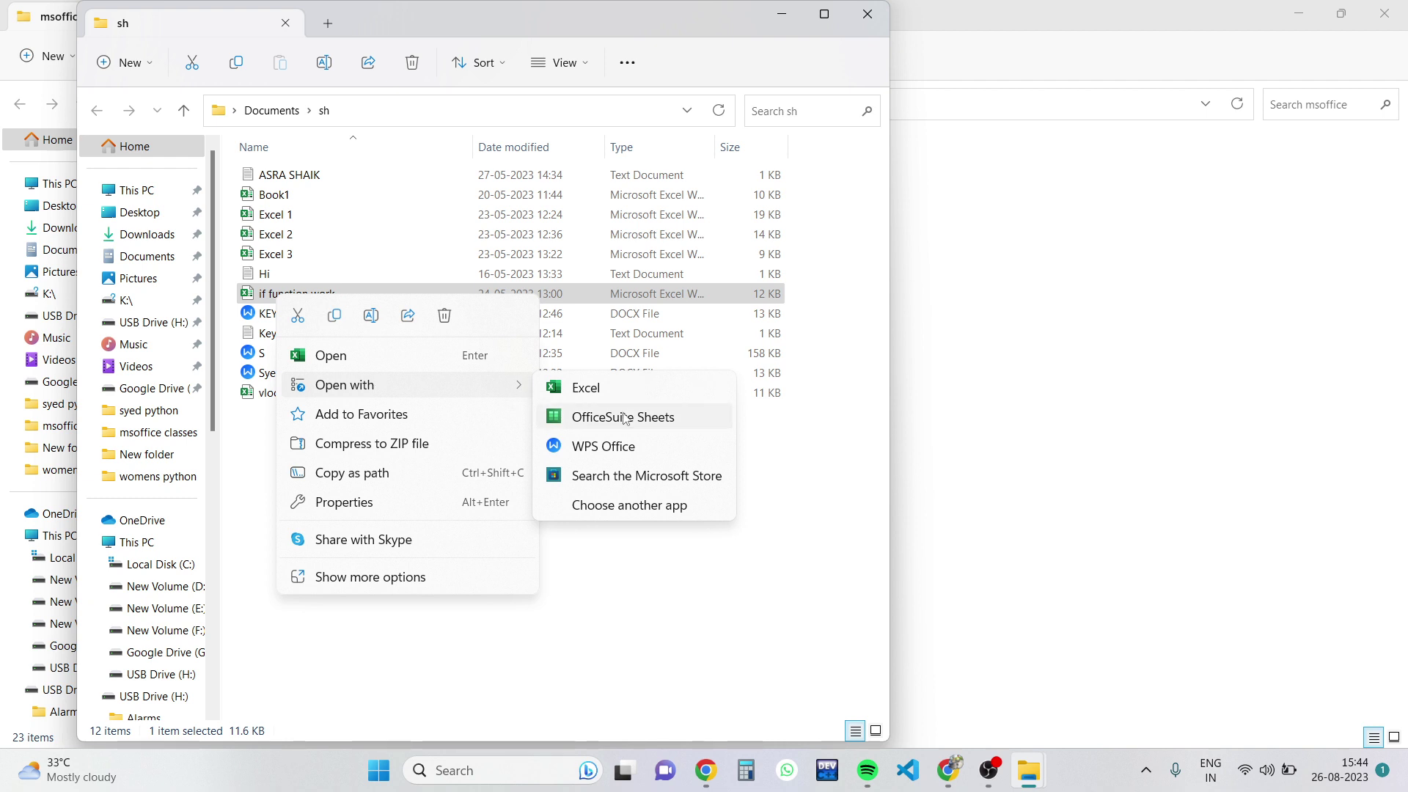
click(636, 456)
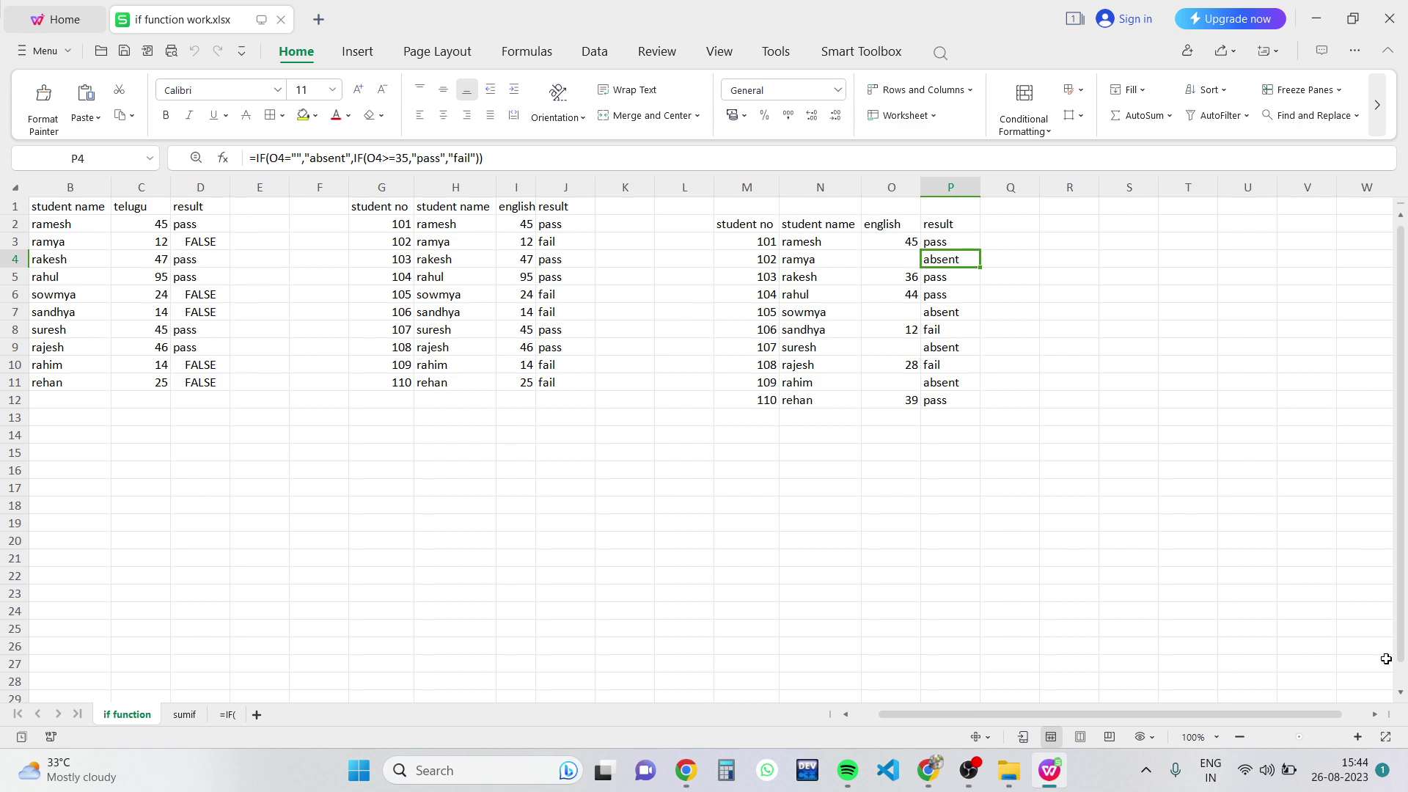
Zoom in on the sheet and inspect the Telugu marks and D2's IF formula.
click(1357, 737)
click(1358, 737)
click(1357, 737)
click(1357, 736)
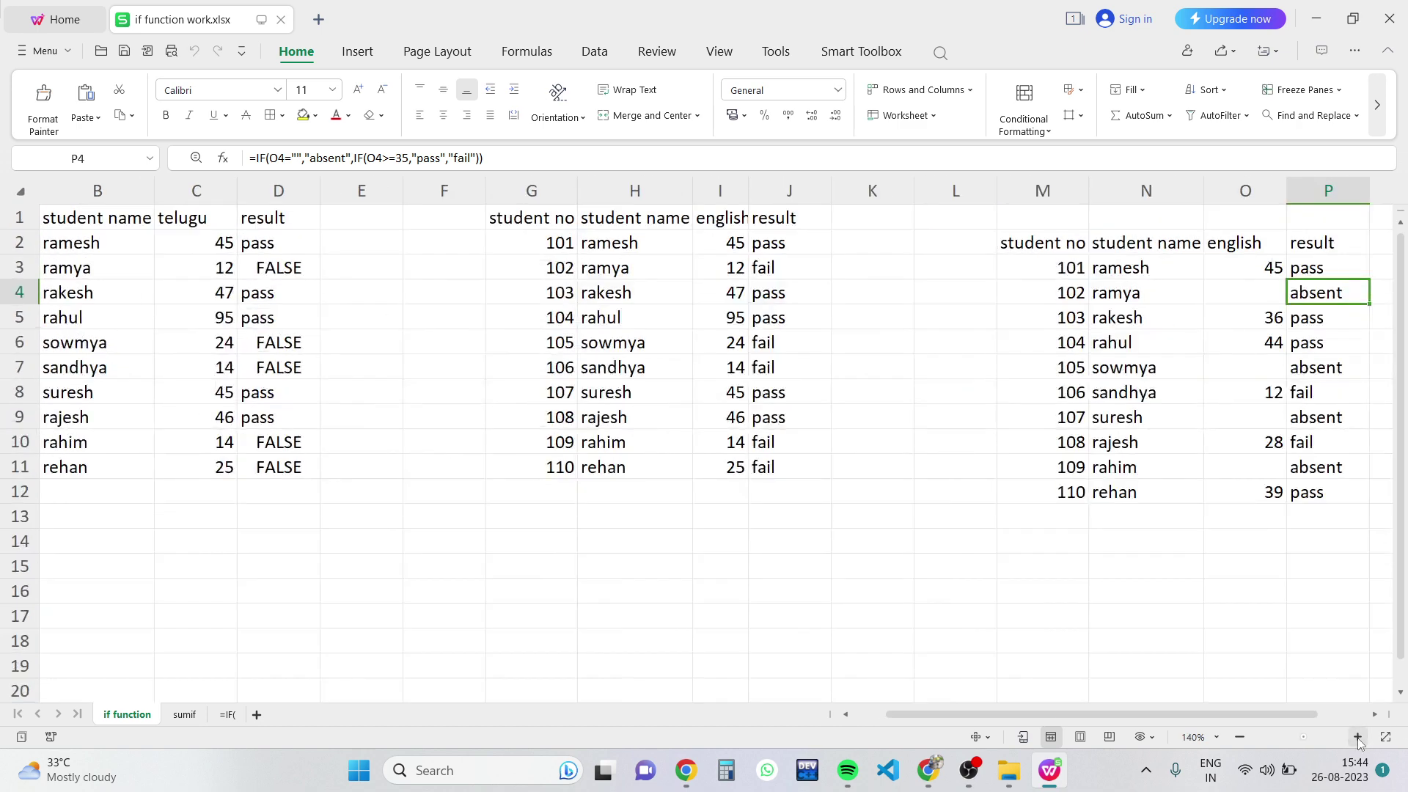
click(1357, 737)
click(1357, 737)
click(1357, 737)
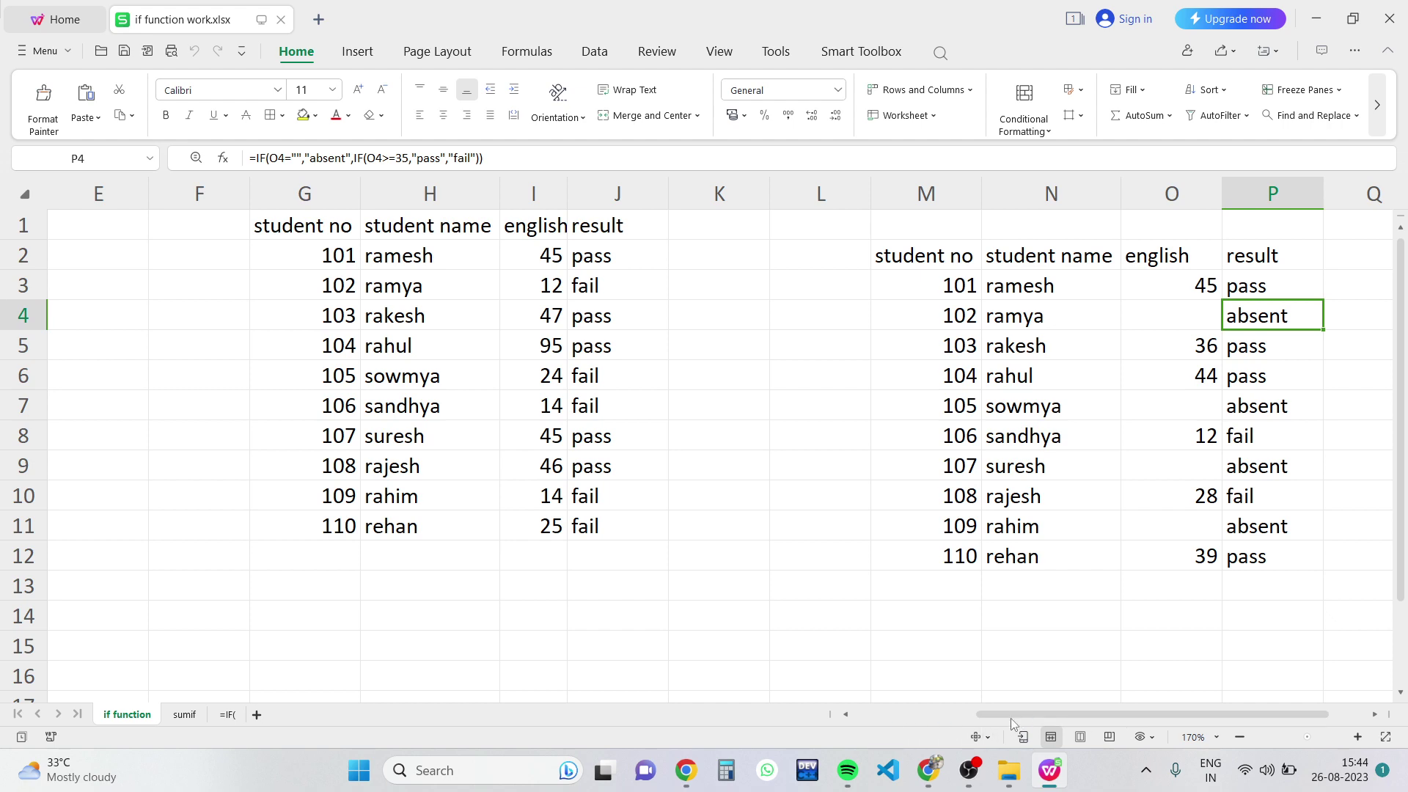
drag(1017, 713, 866, 714)
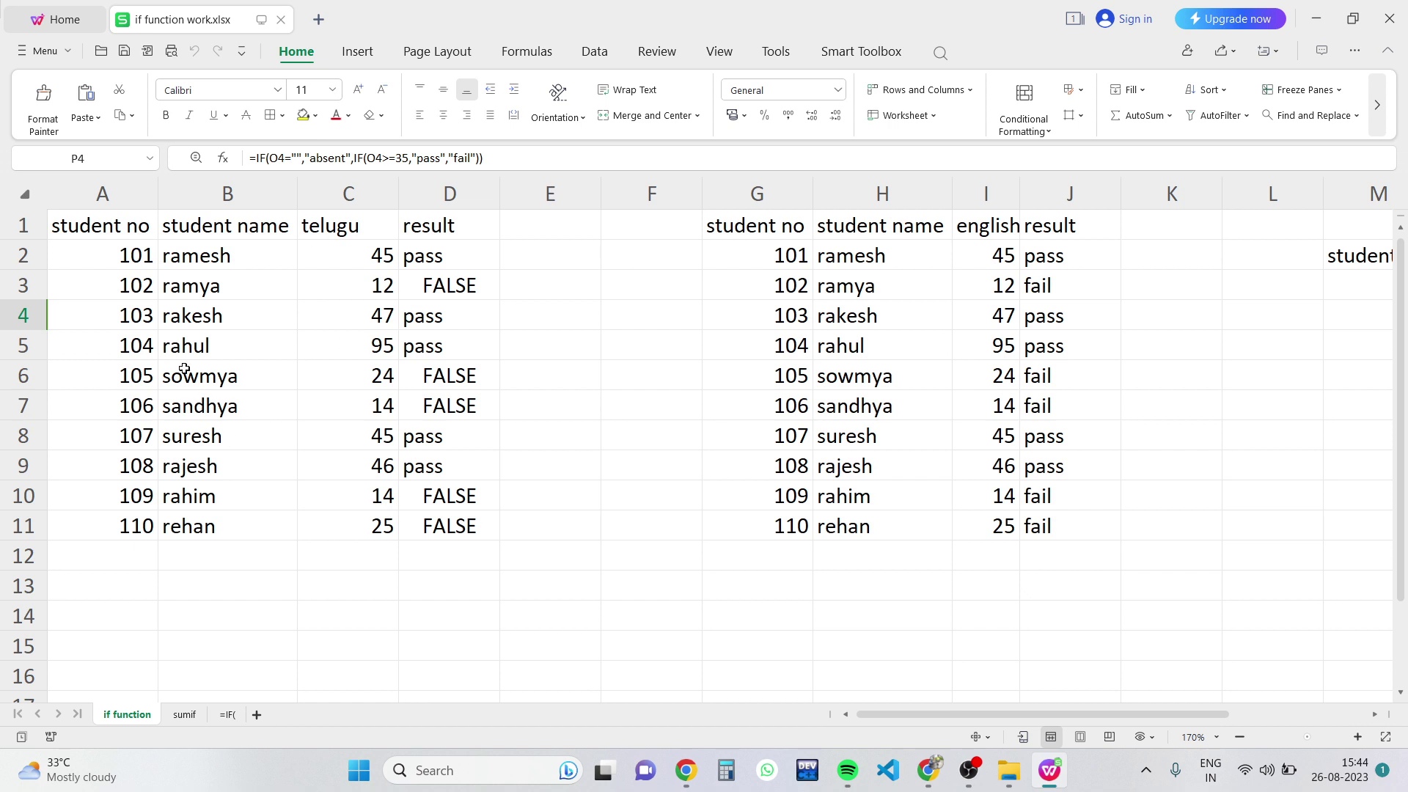
drag(182, 255, 221, 526)
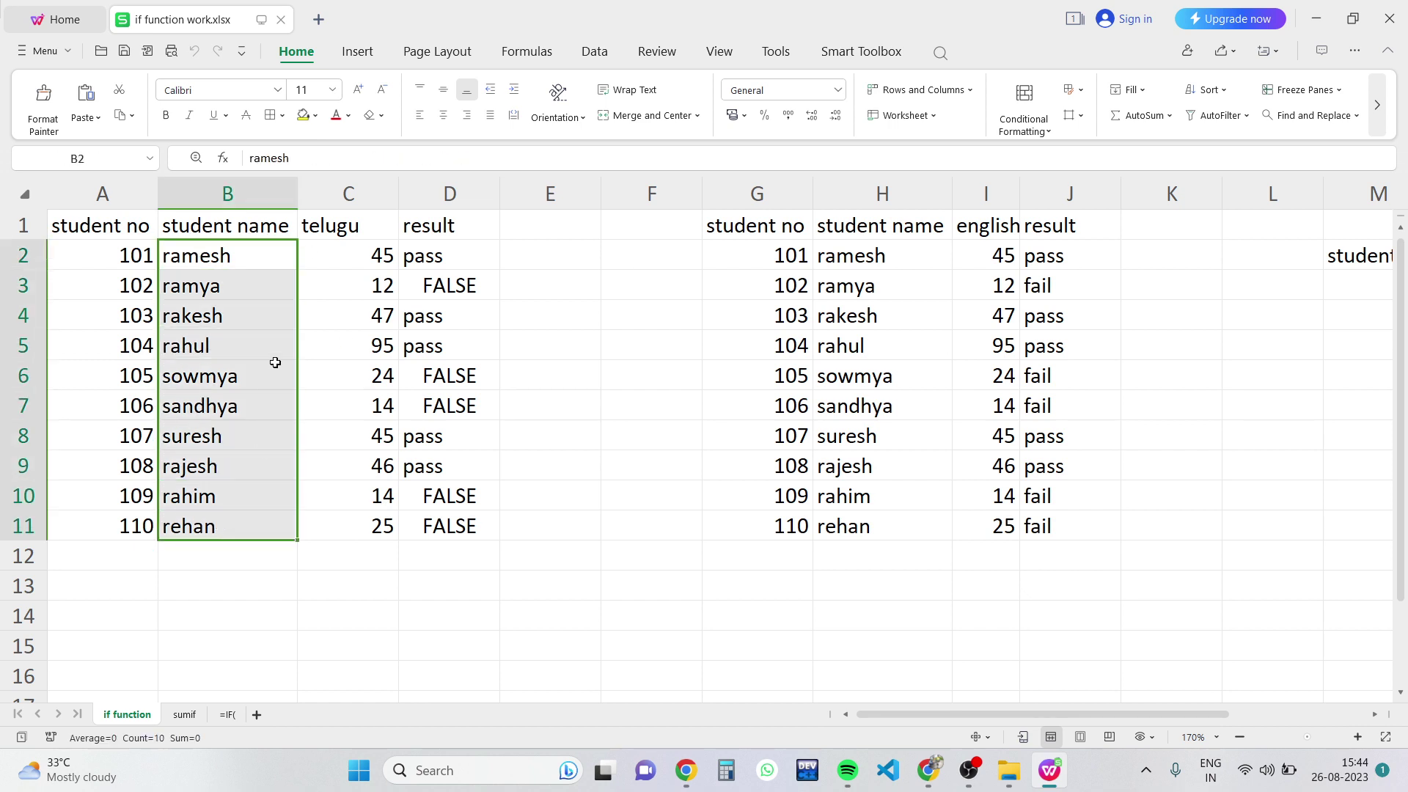
click(347, 258)
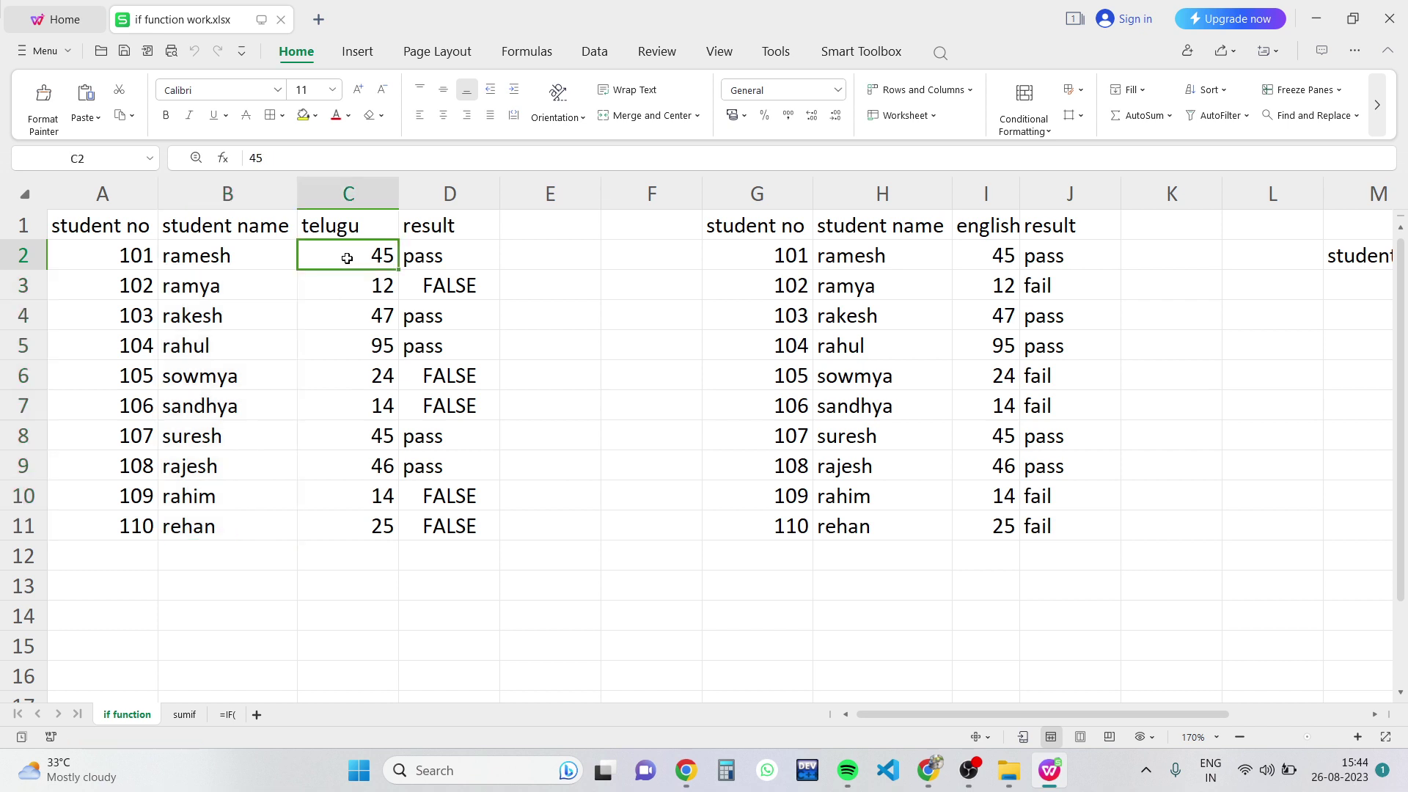
double_click(344, 259)
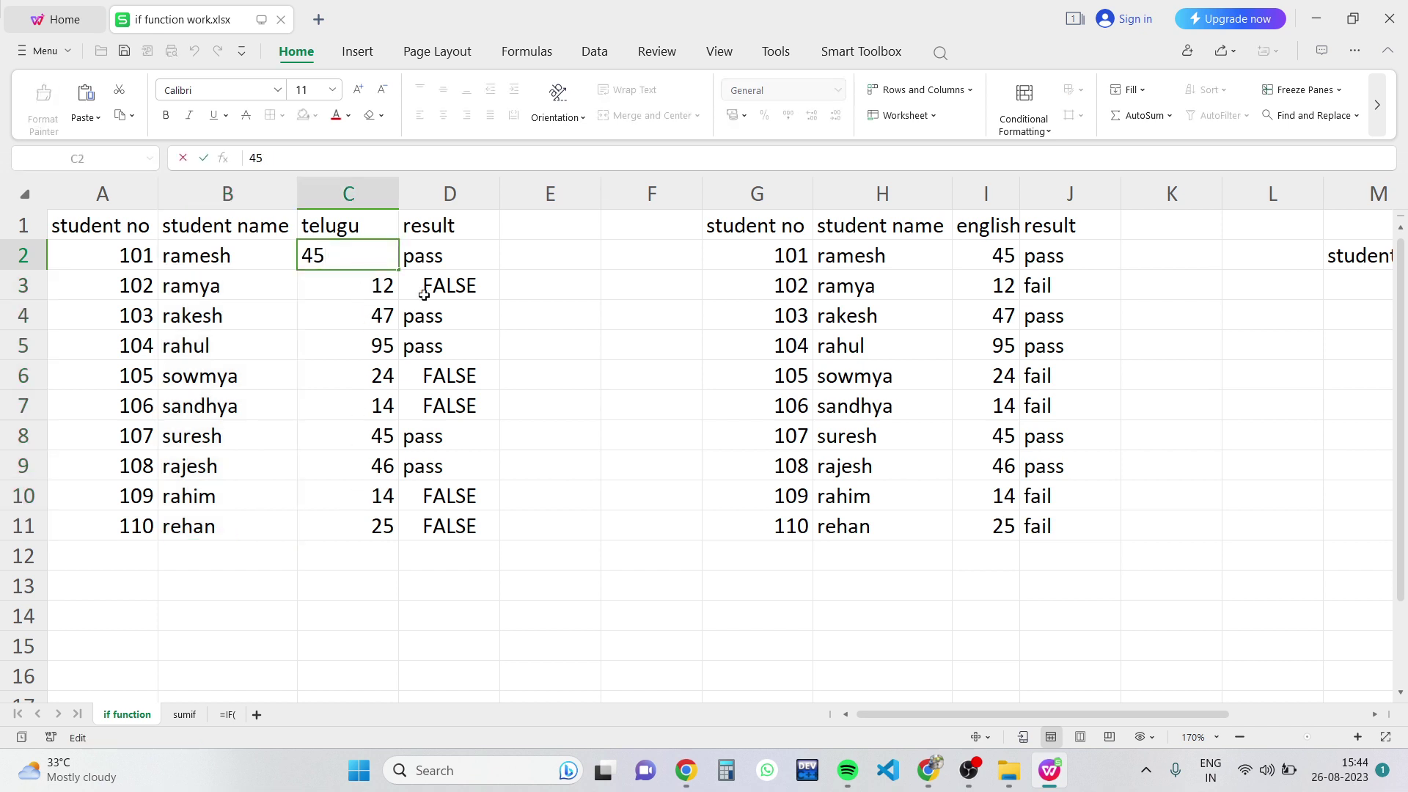
click(549, 262)
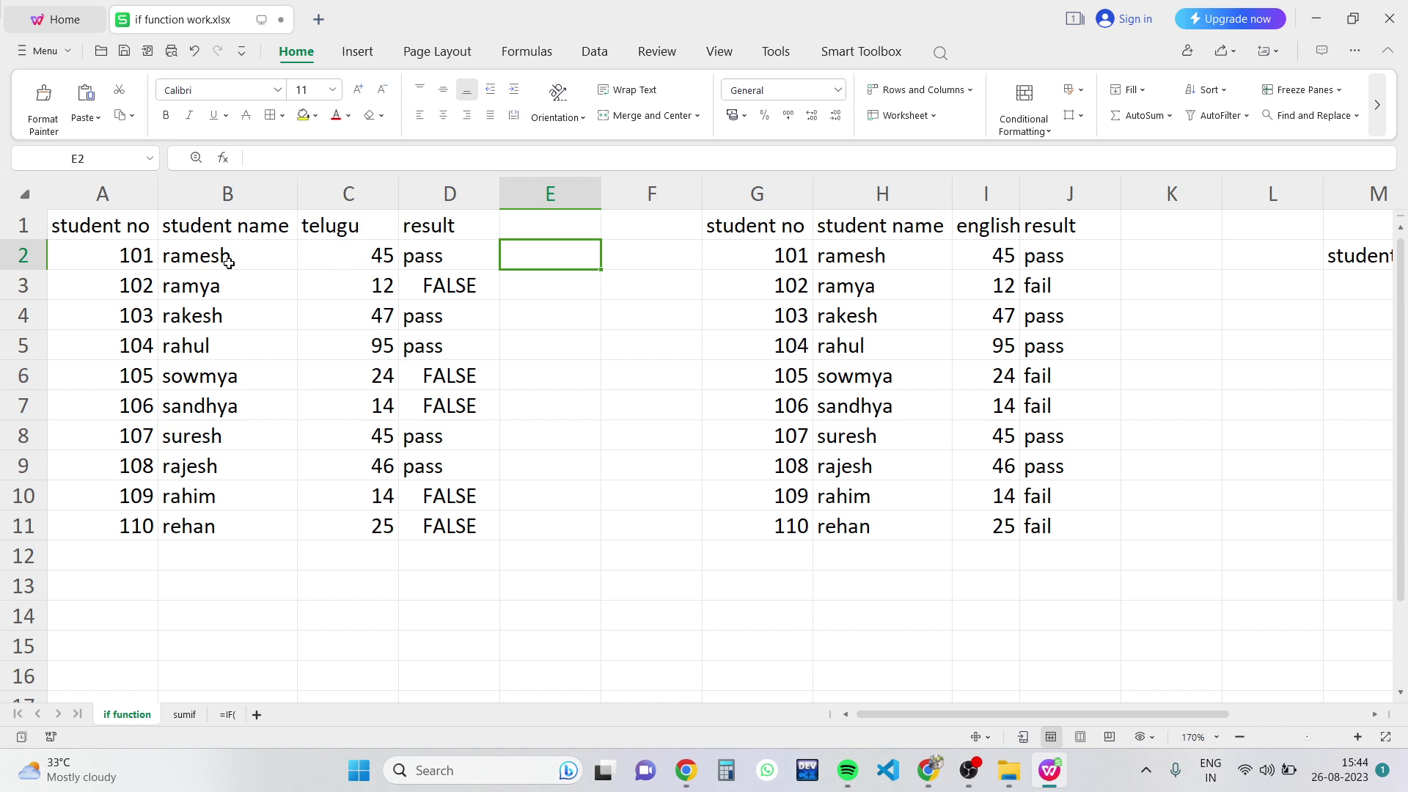
click(364, 258)
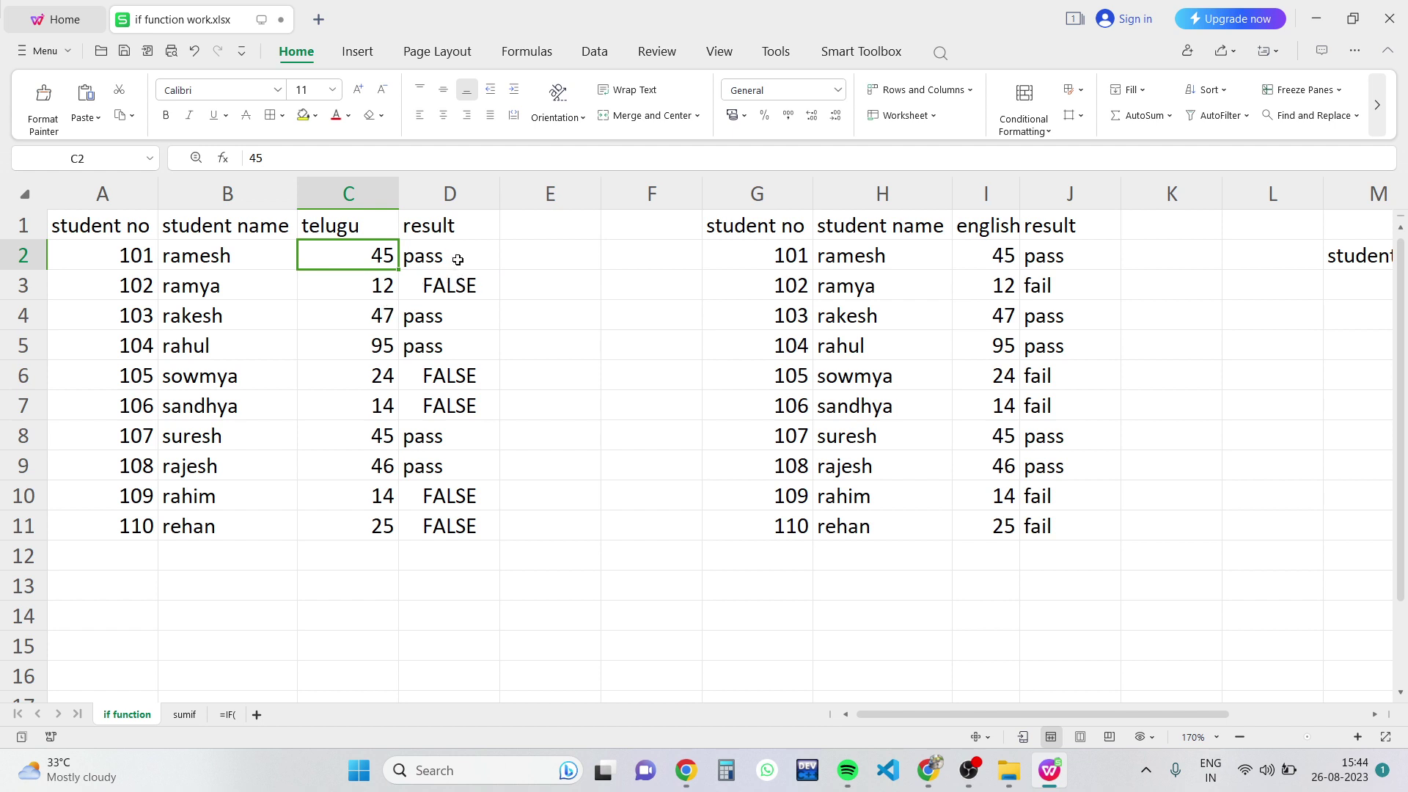
mouse_move(453, 257)
mouse_down()
mouse_move(448, 315)
mouse_move(448, 231)
mouse_up()
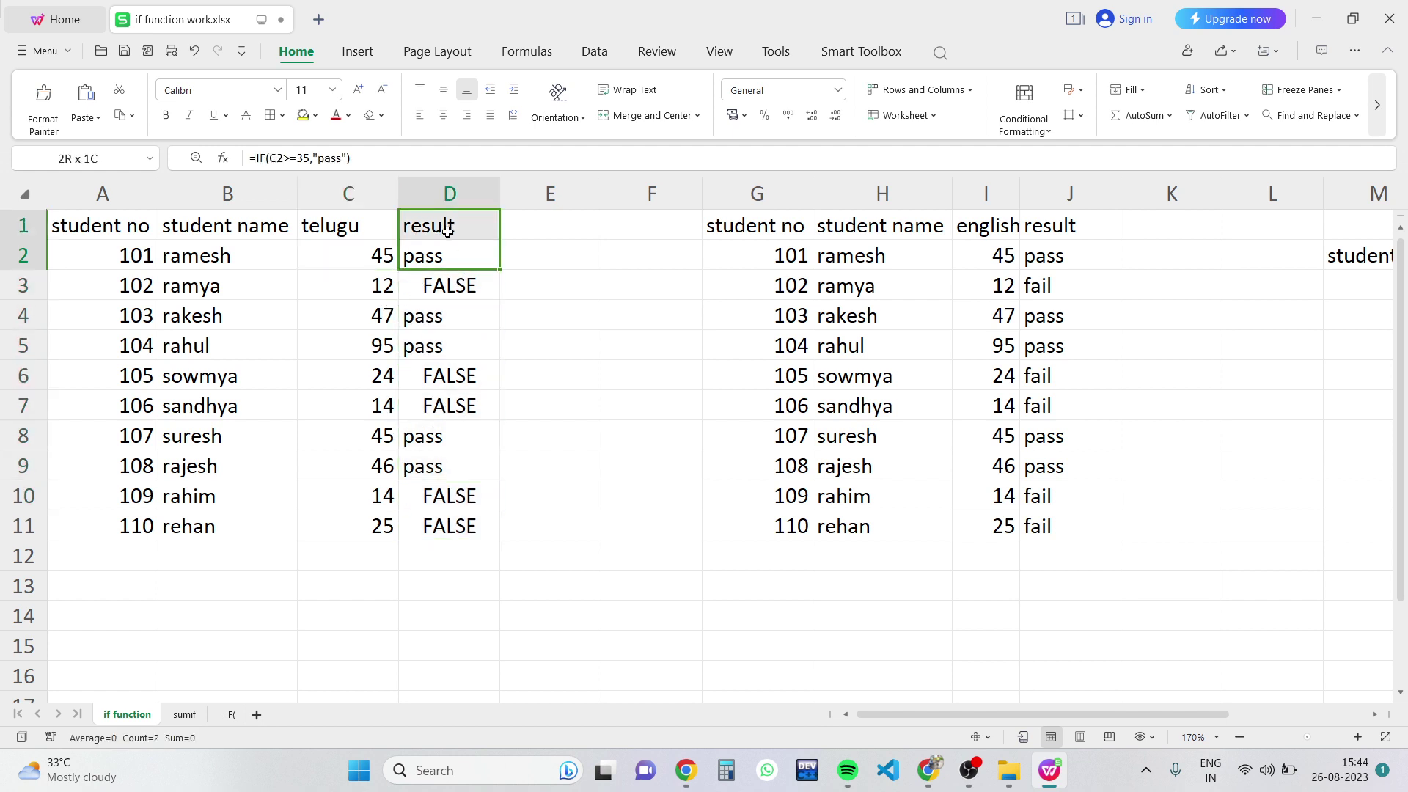
drag(96, 229, 337, 528)
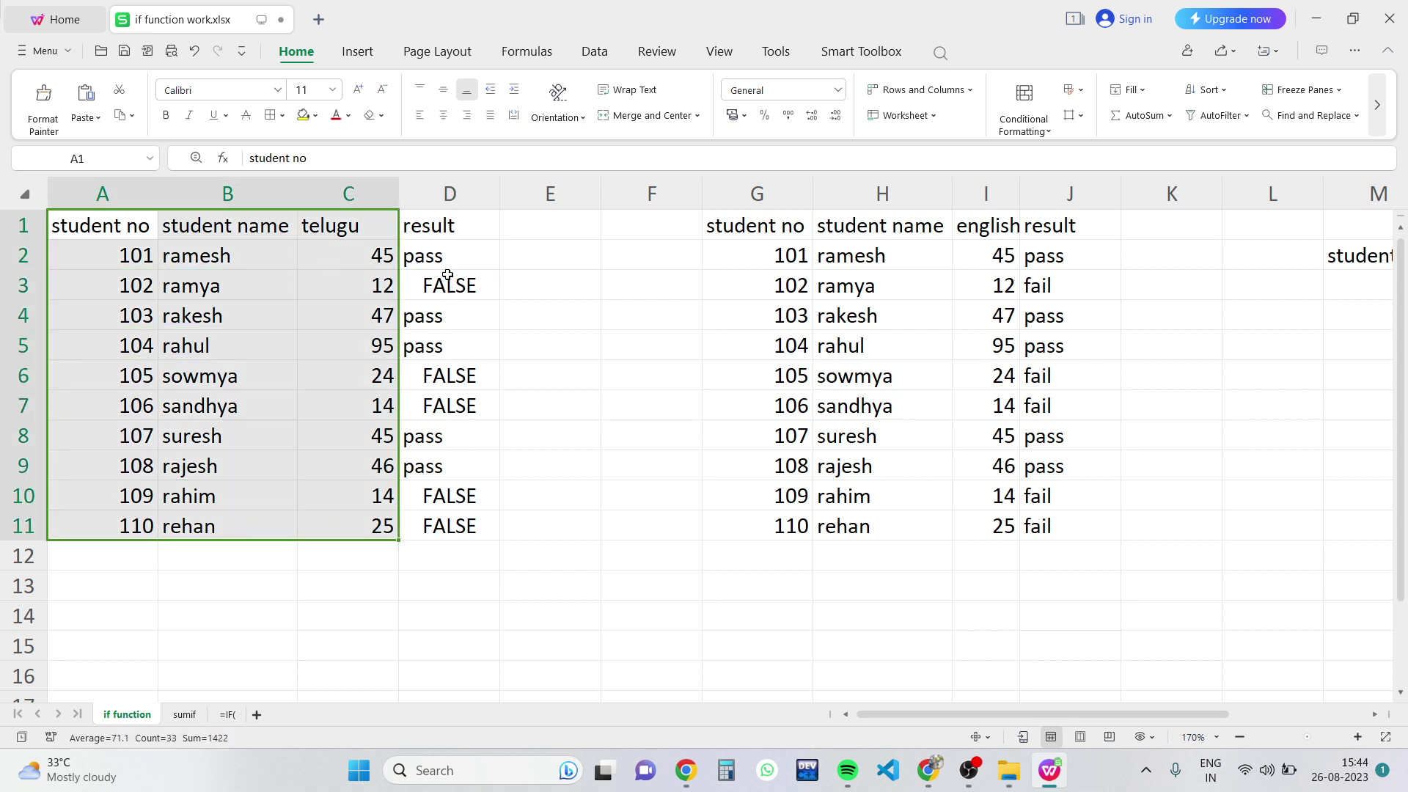
drag(447, 256, 436, 526)
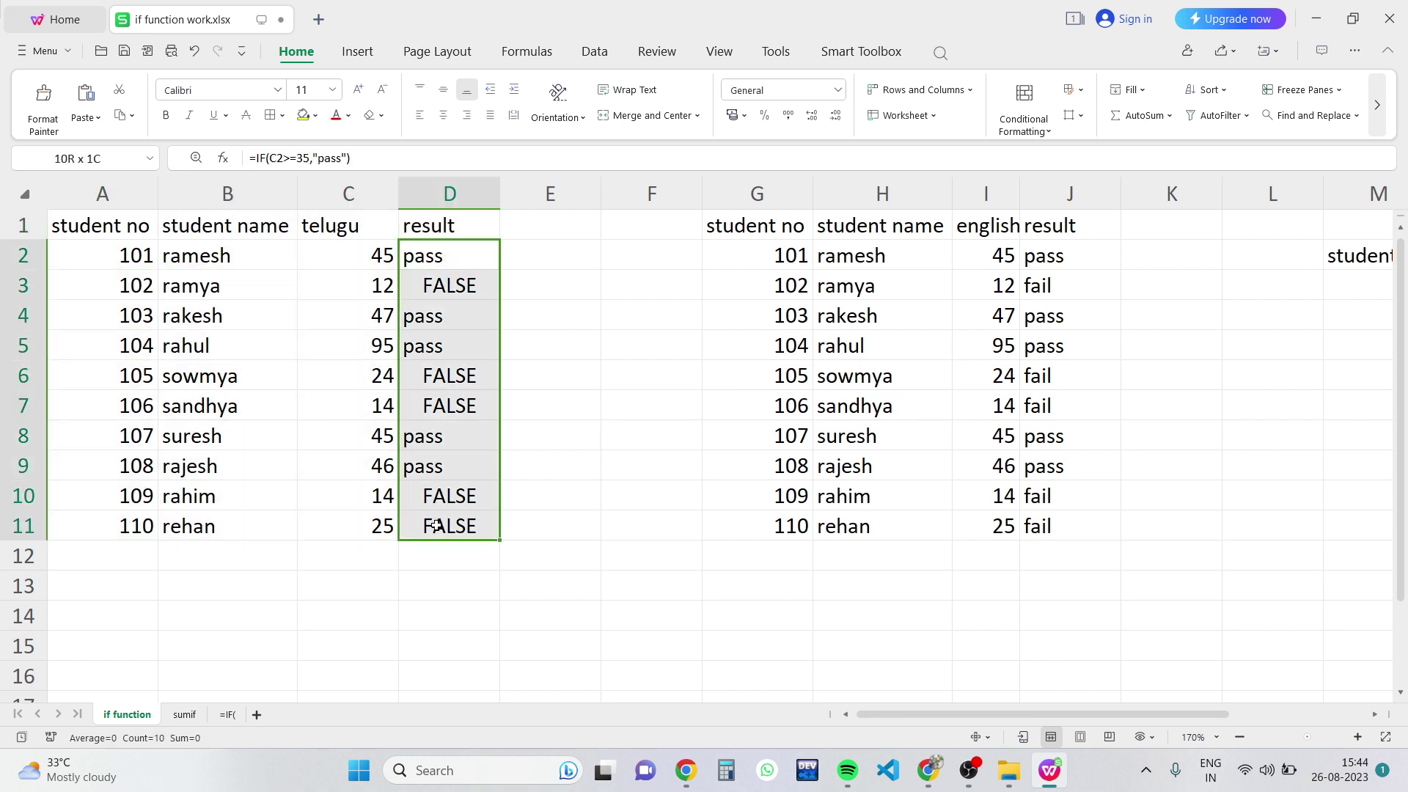
click(450, 256)
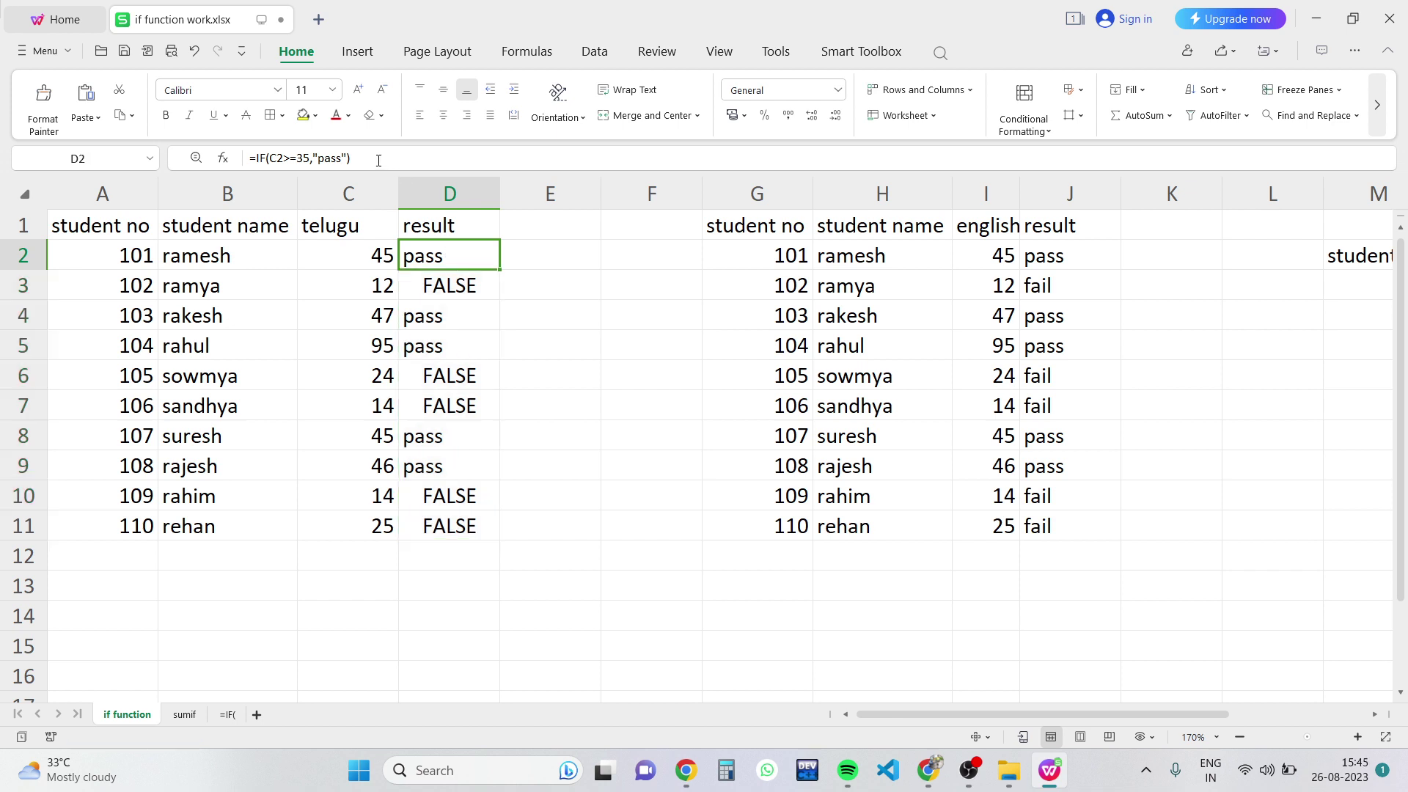
drag(379, 160, 243, 160)
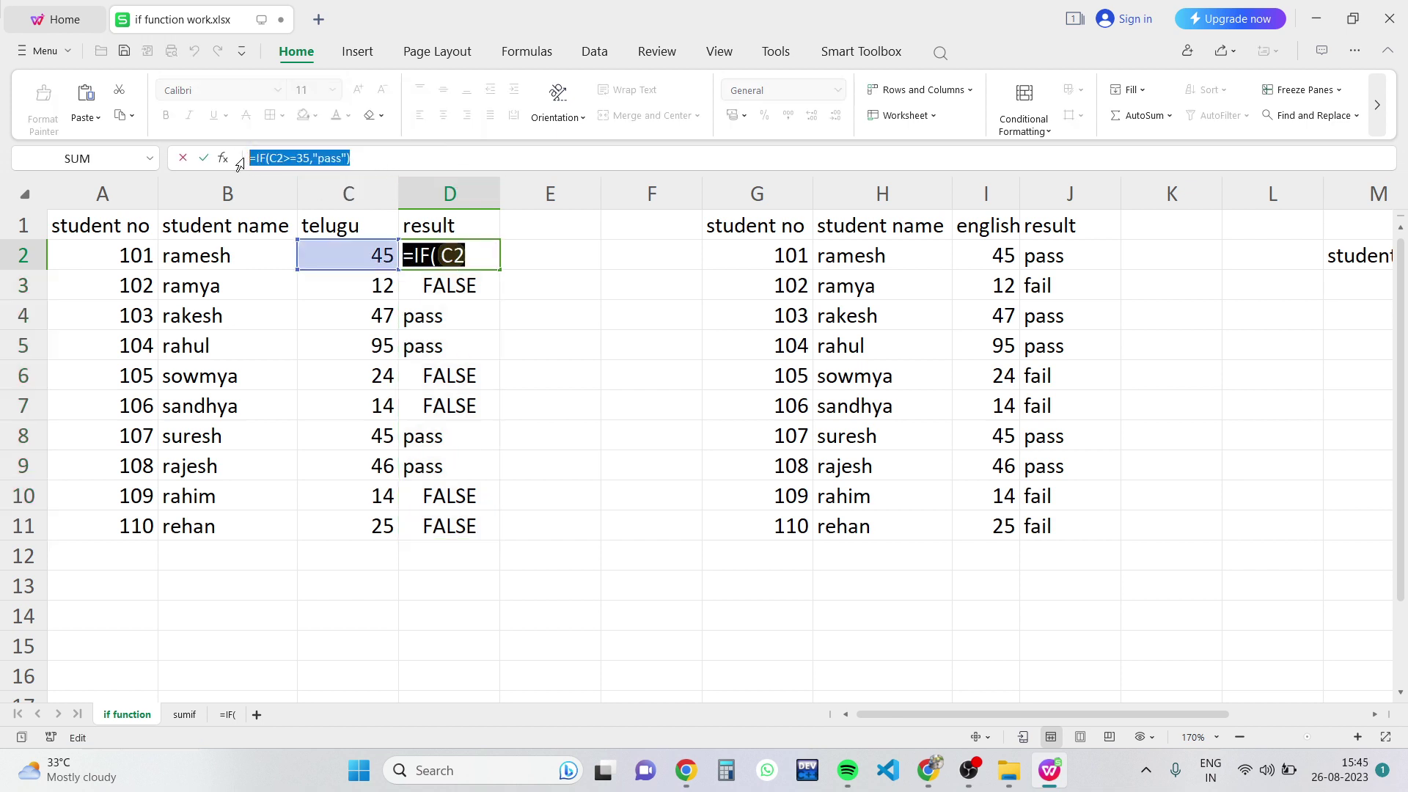
click(579, 263)
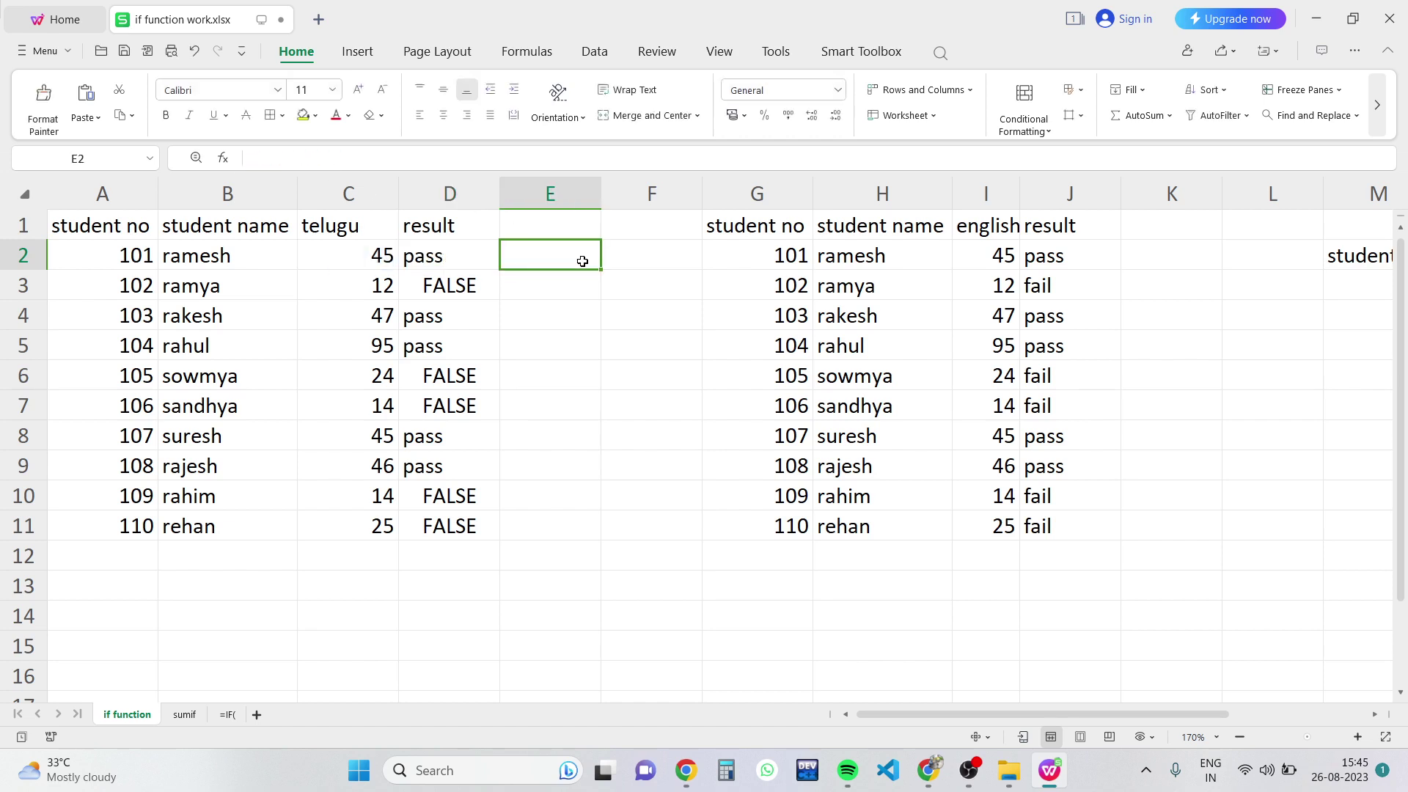
Clear column D, test-type in C2, then undo to restore the =IF(C2>=35,"pass") results.
drag(450, 256, 450, 518)
key(Delete)
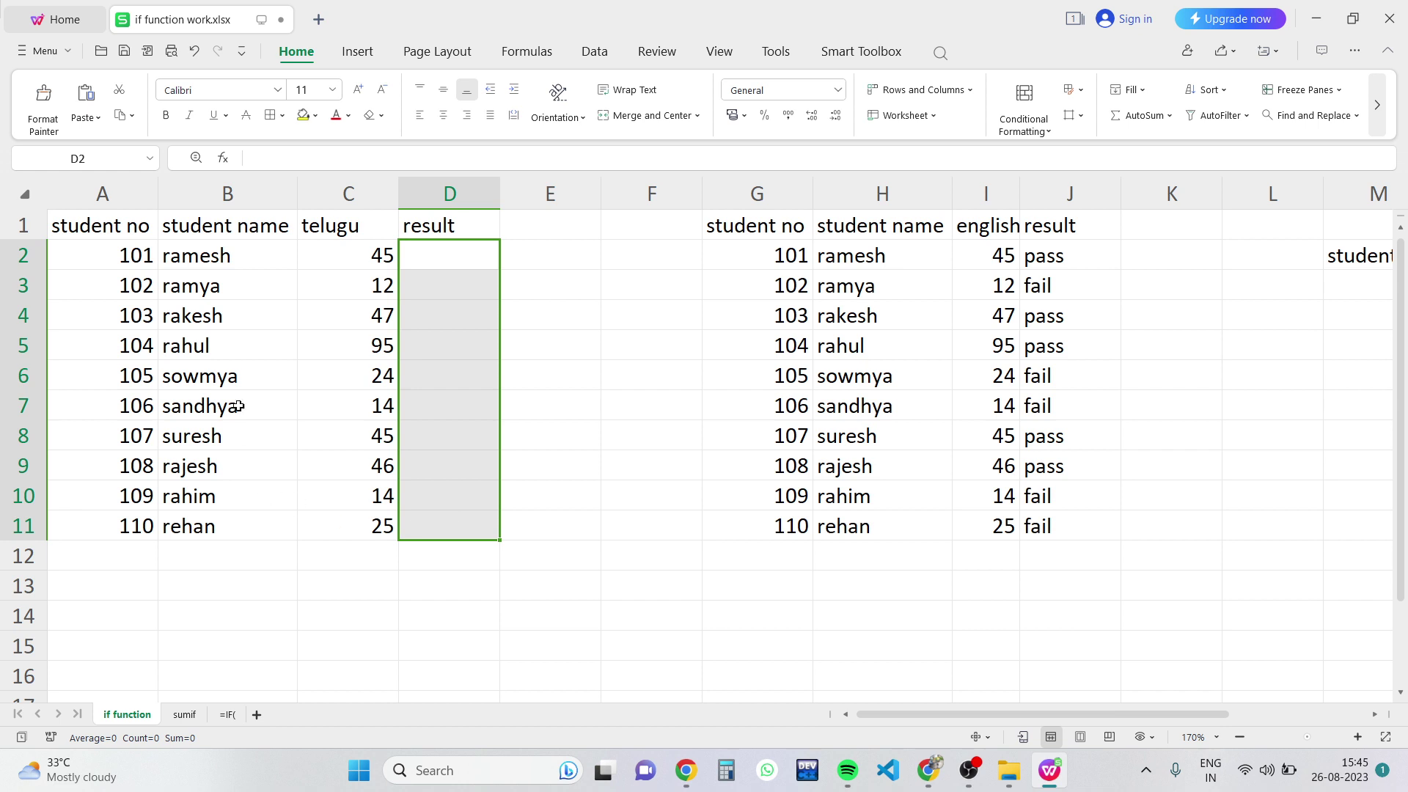
drag(75, 234, 228, 505)
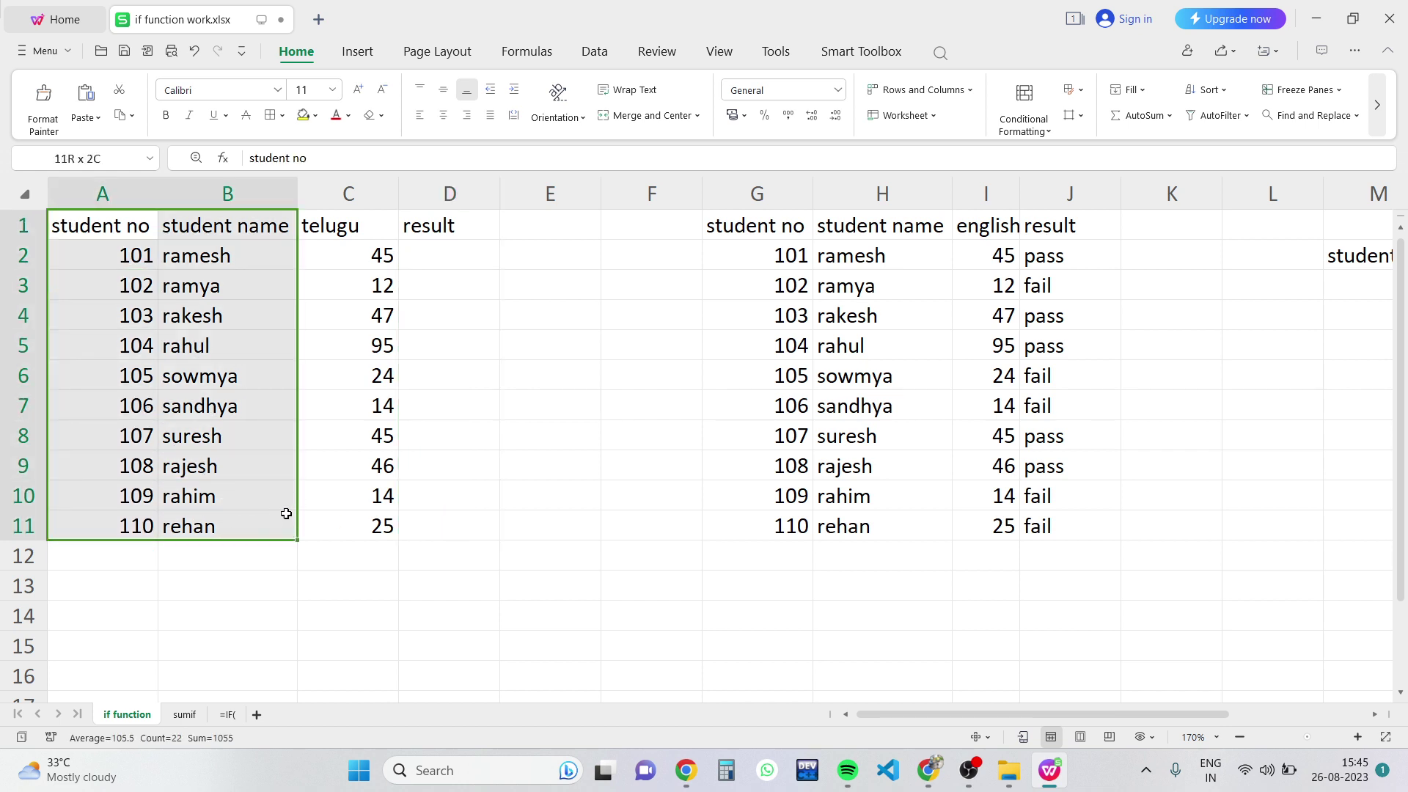
drag(229, 505, 319, 521)
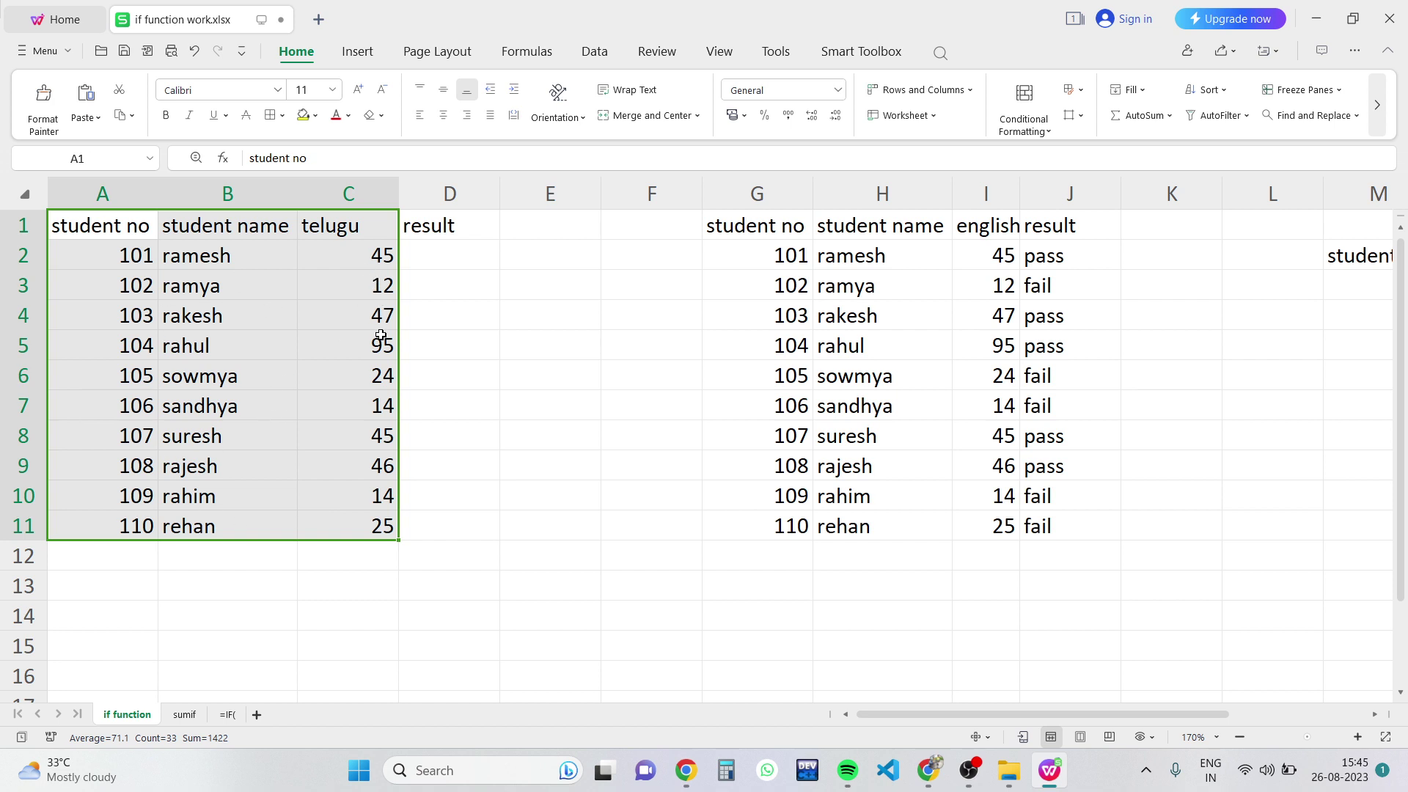
click(373, 250)
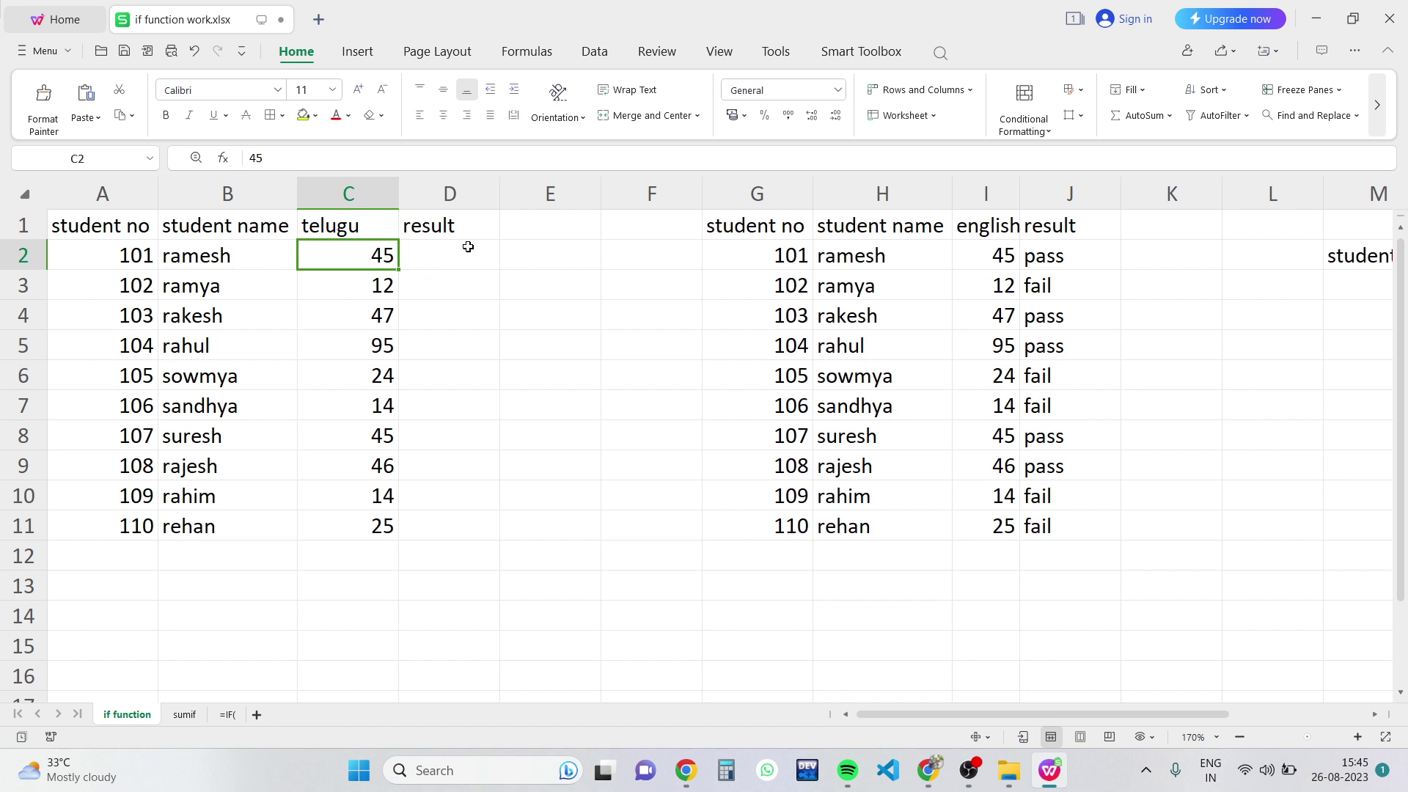
text(pa)
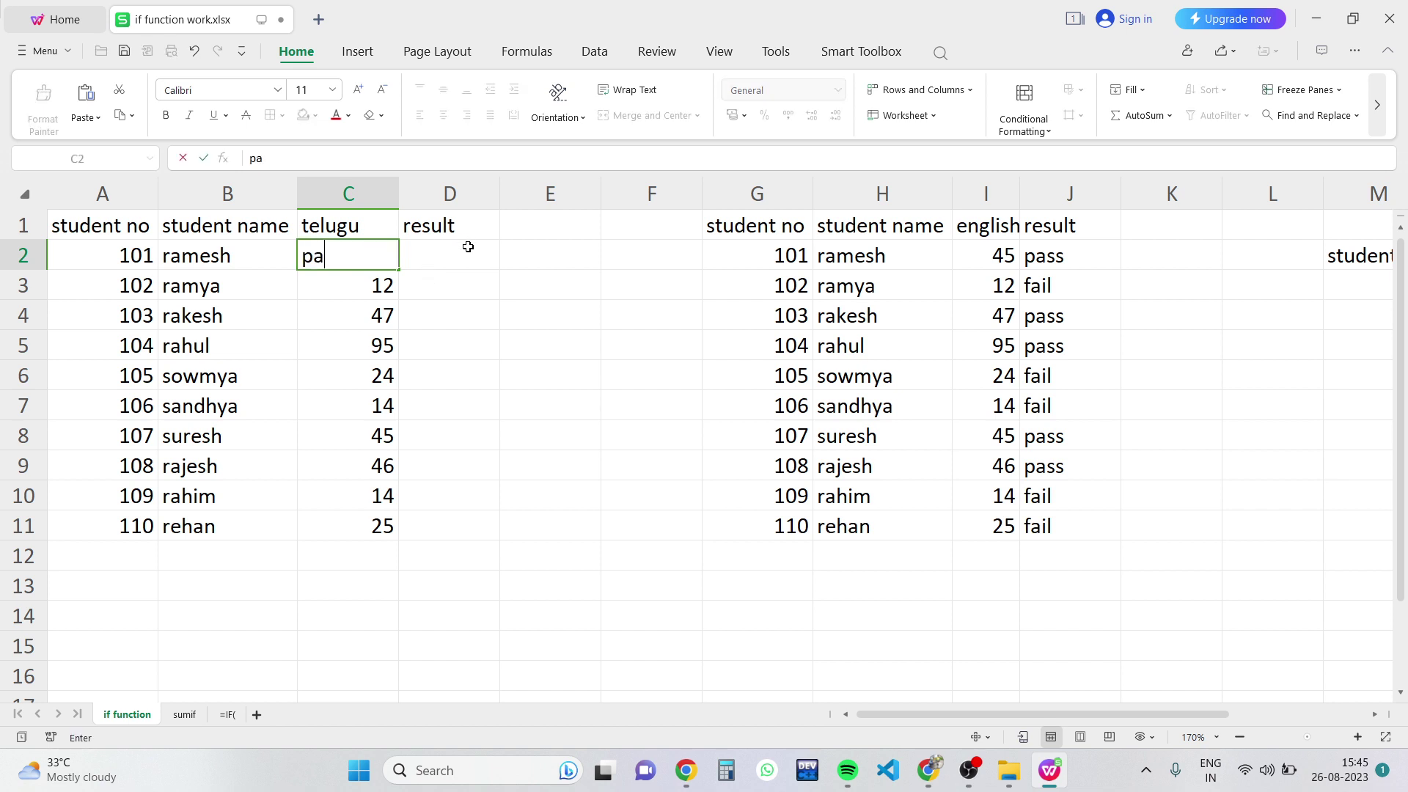
click(468, 247)
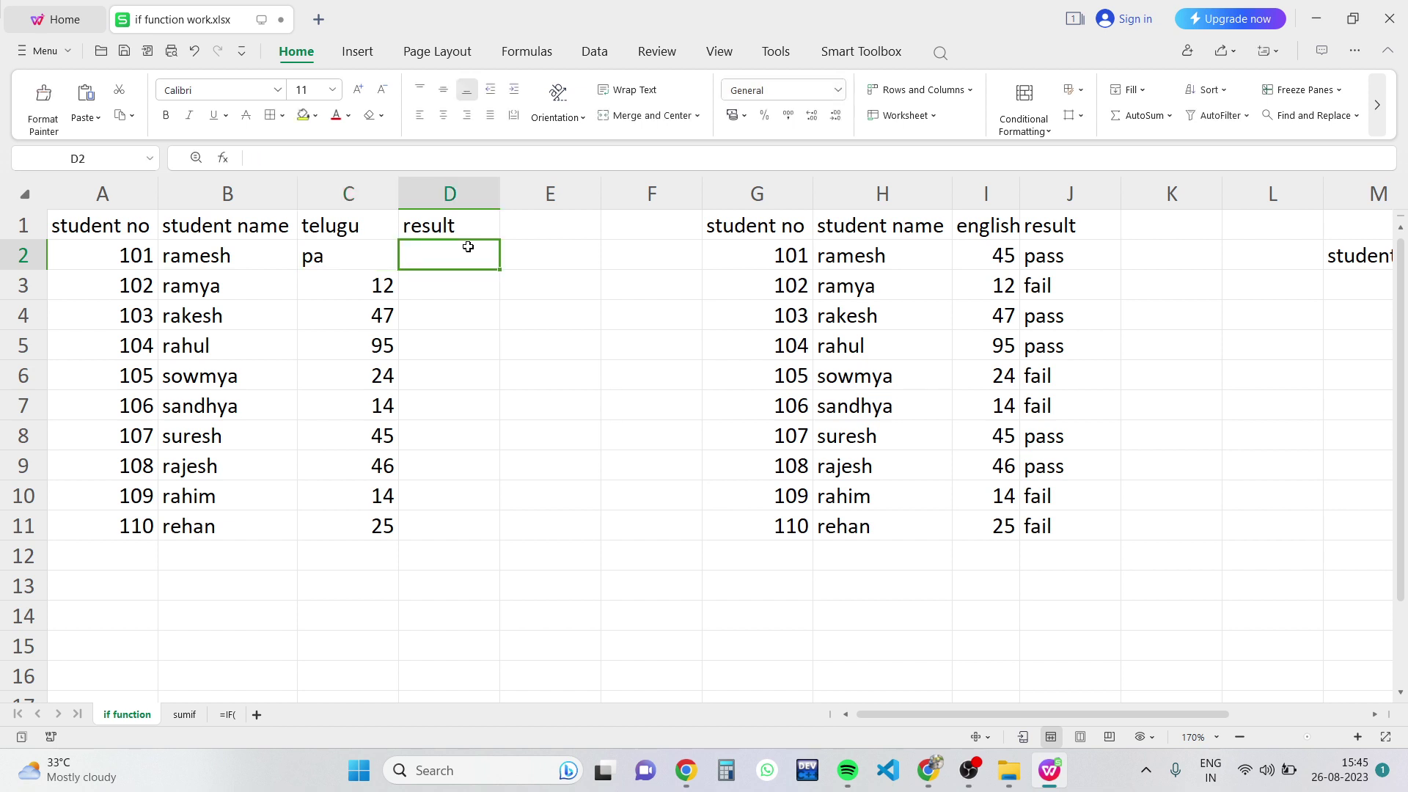
key(ctrl+z)
key(ctrl+z)
key(ctrl+z)
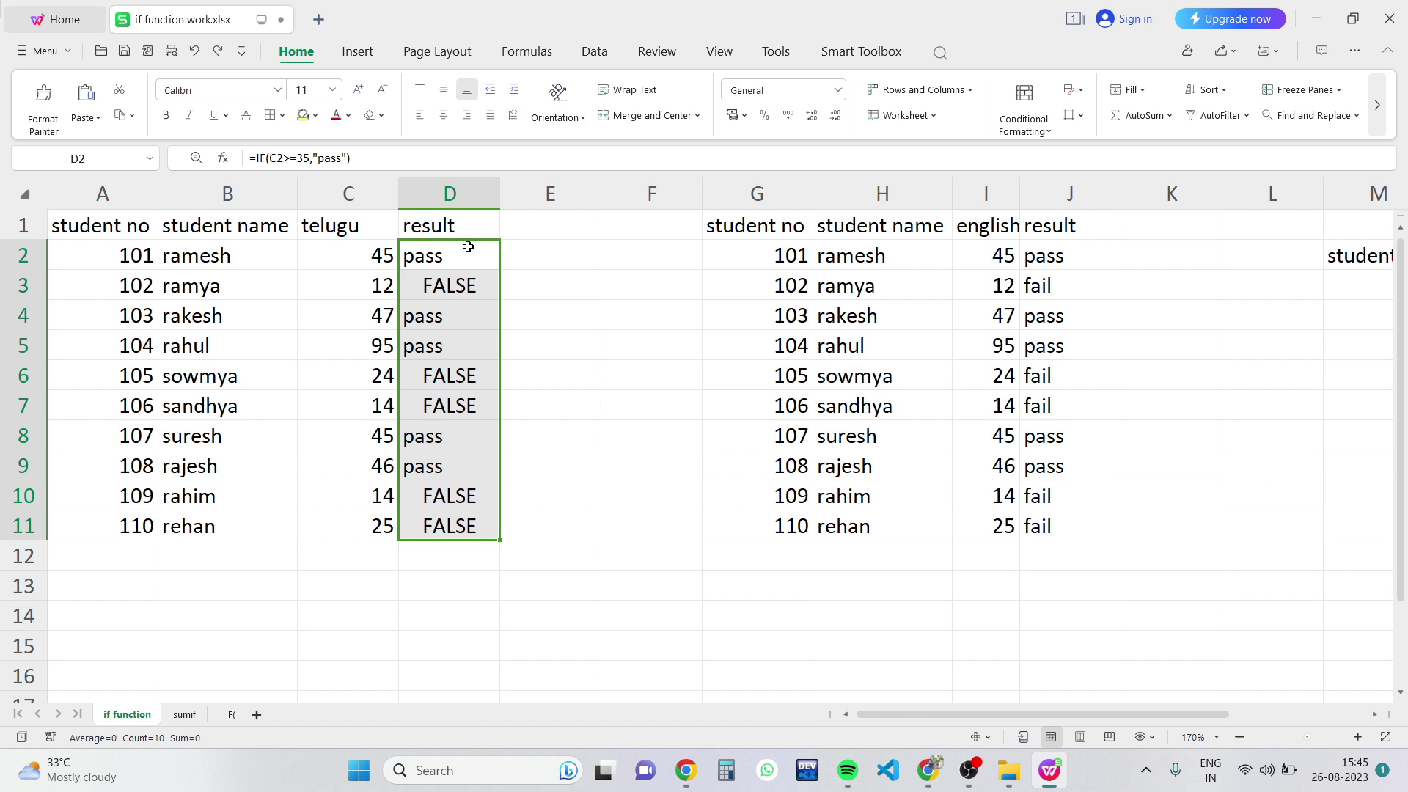
Copy the IF formulas in column D, delete them, and paste them back from D2.
key(ctrl+c)
key(Delete)
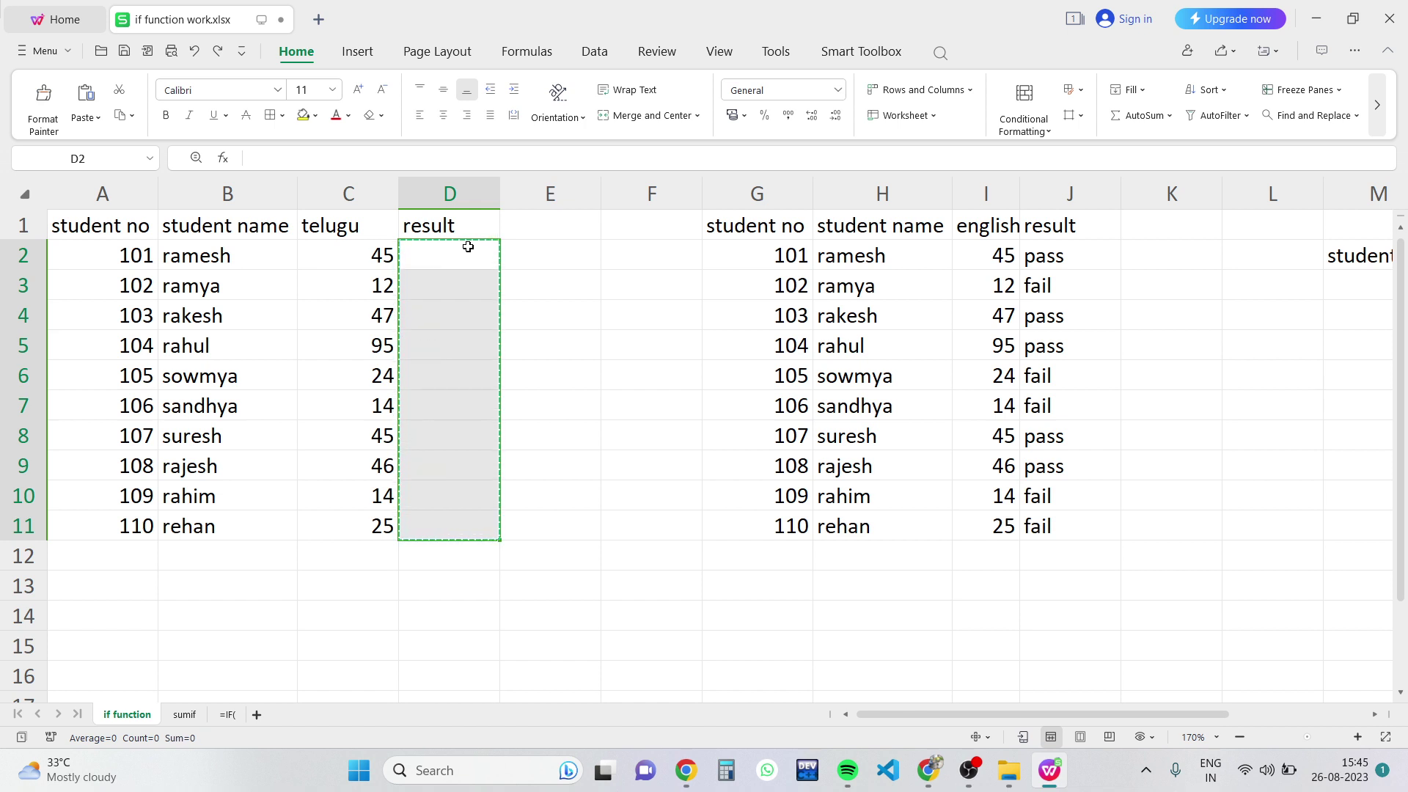
click(525, 254)
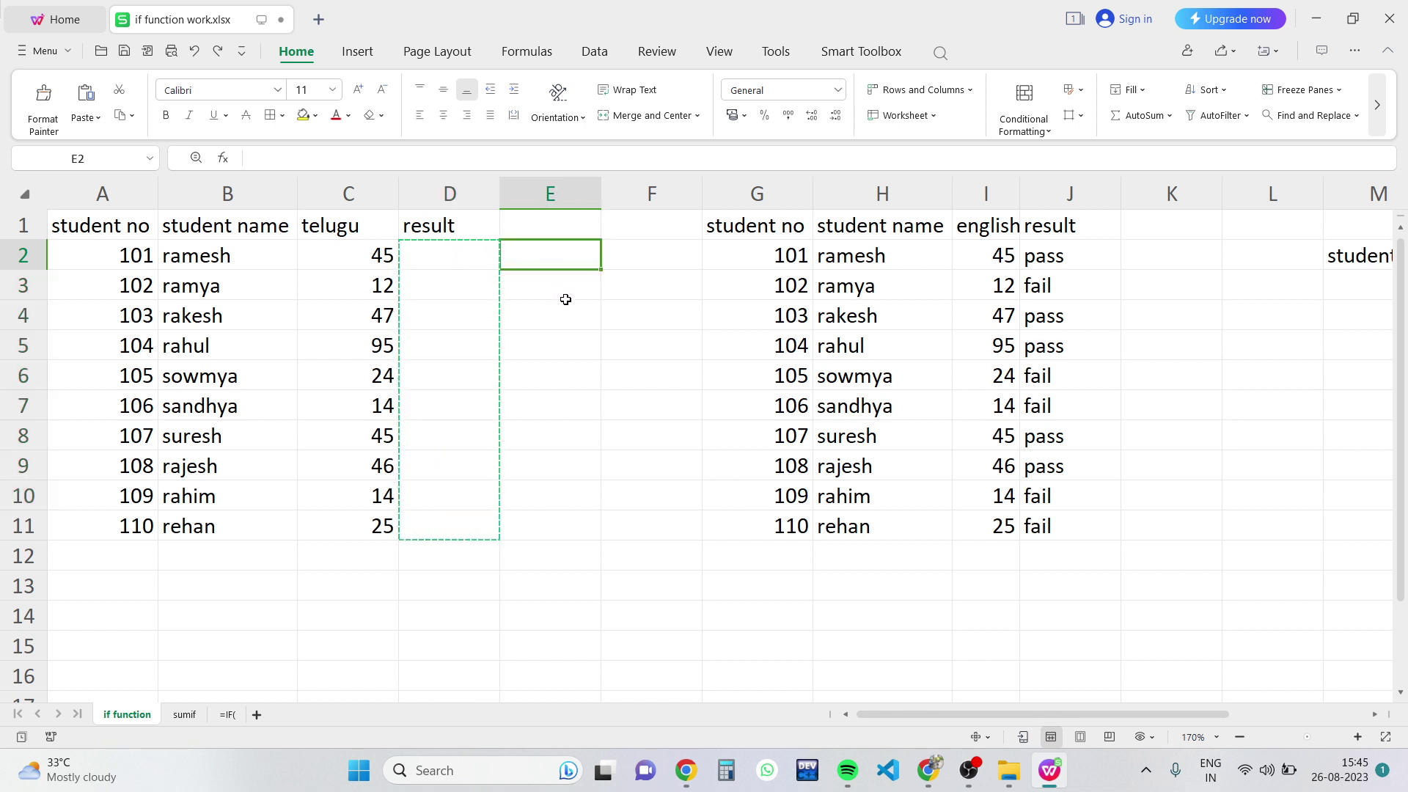
click(443, 261)
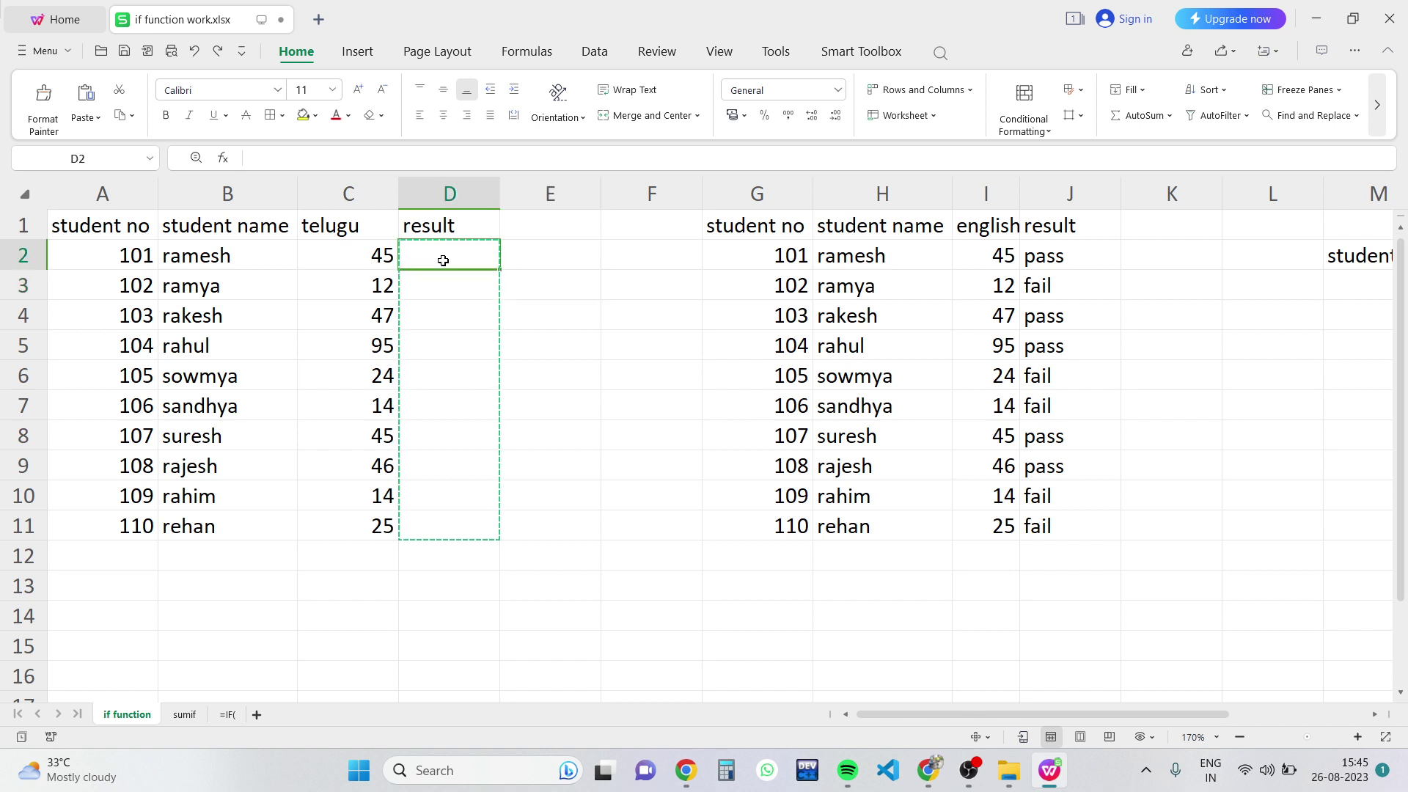
key(ctrl+v)
key(Left)
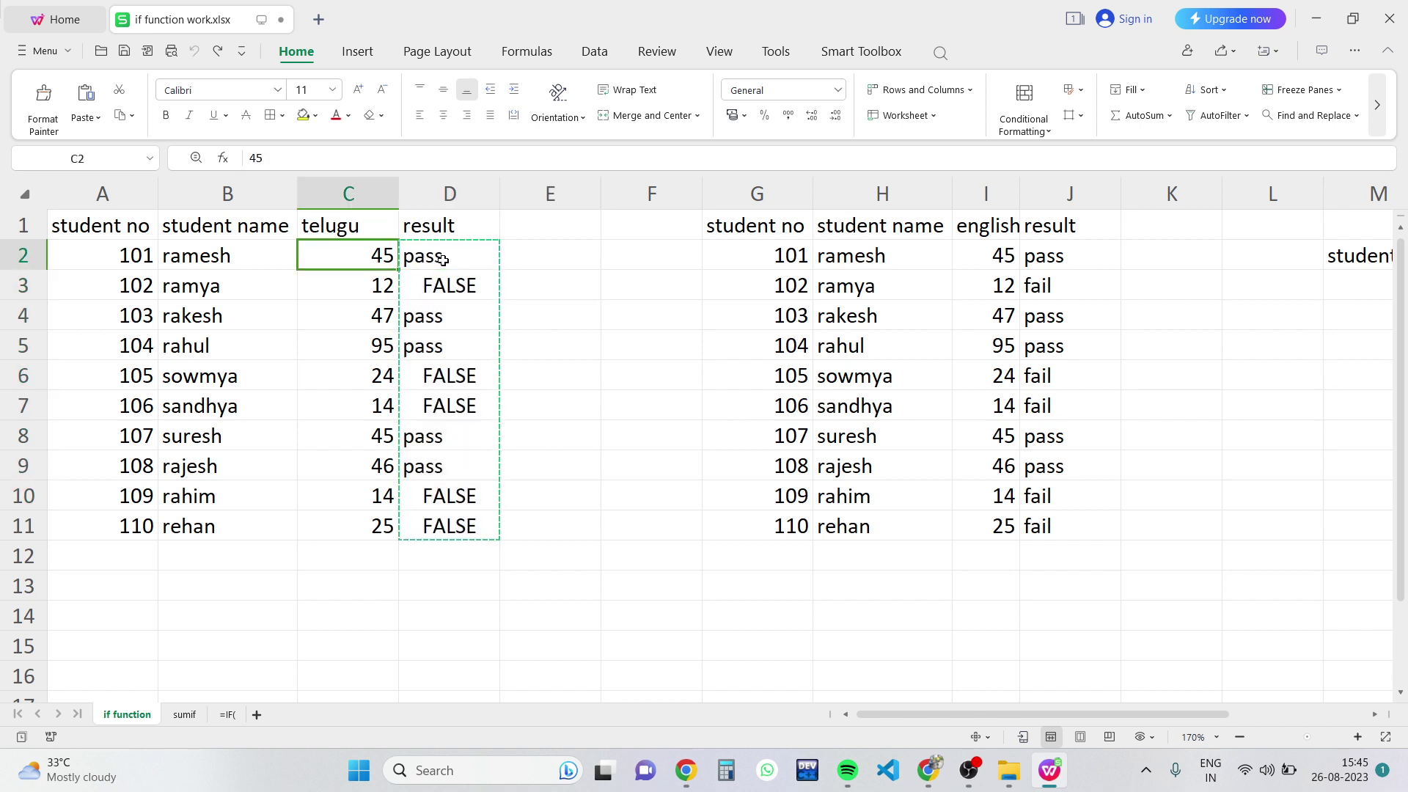
click(587, 257)
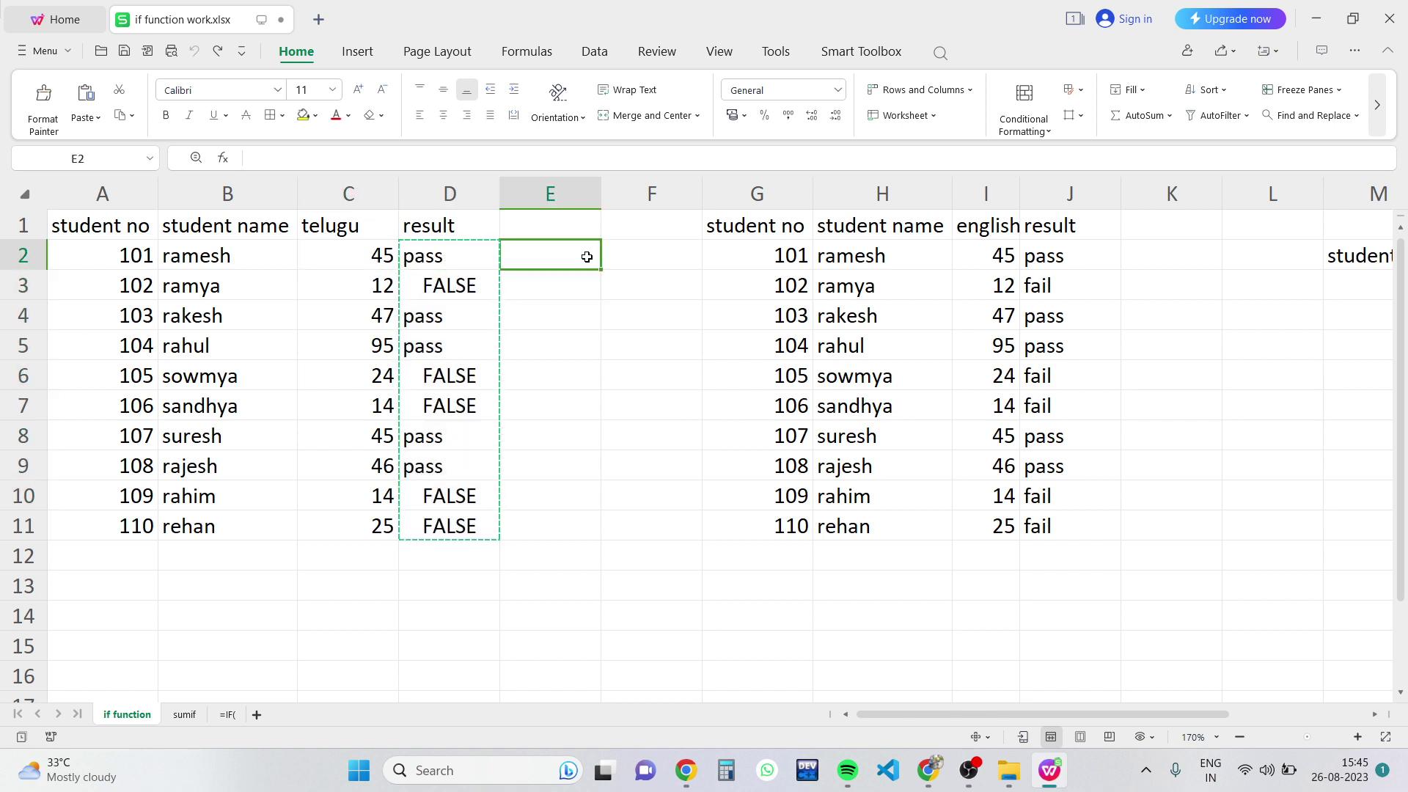
key(Escape)
Review D2's IF formula, then delete the results in D2:D11.
click(459, 259)
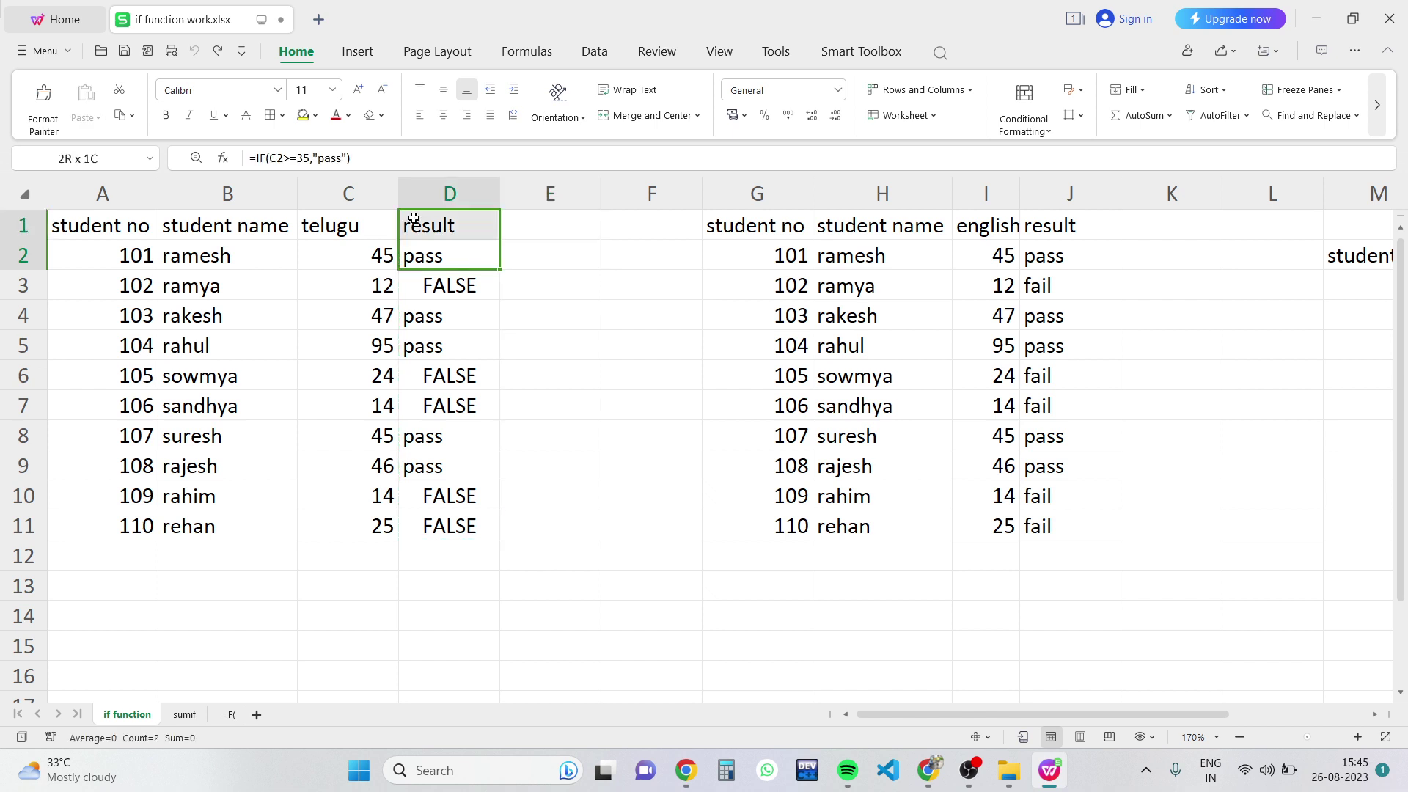
click(371, 157)
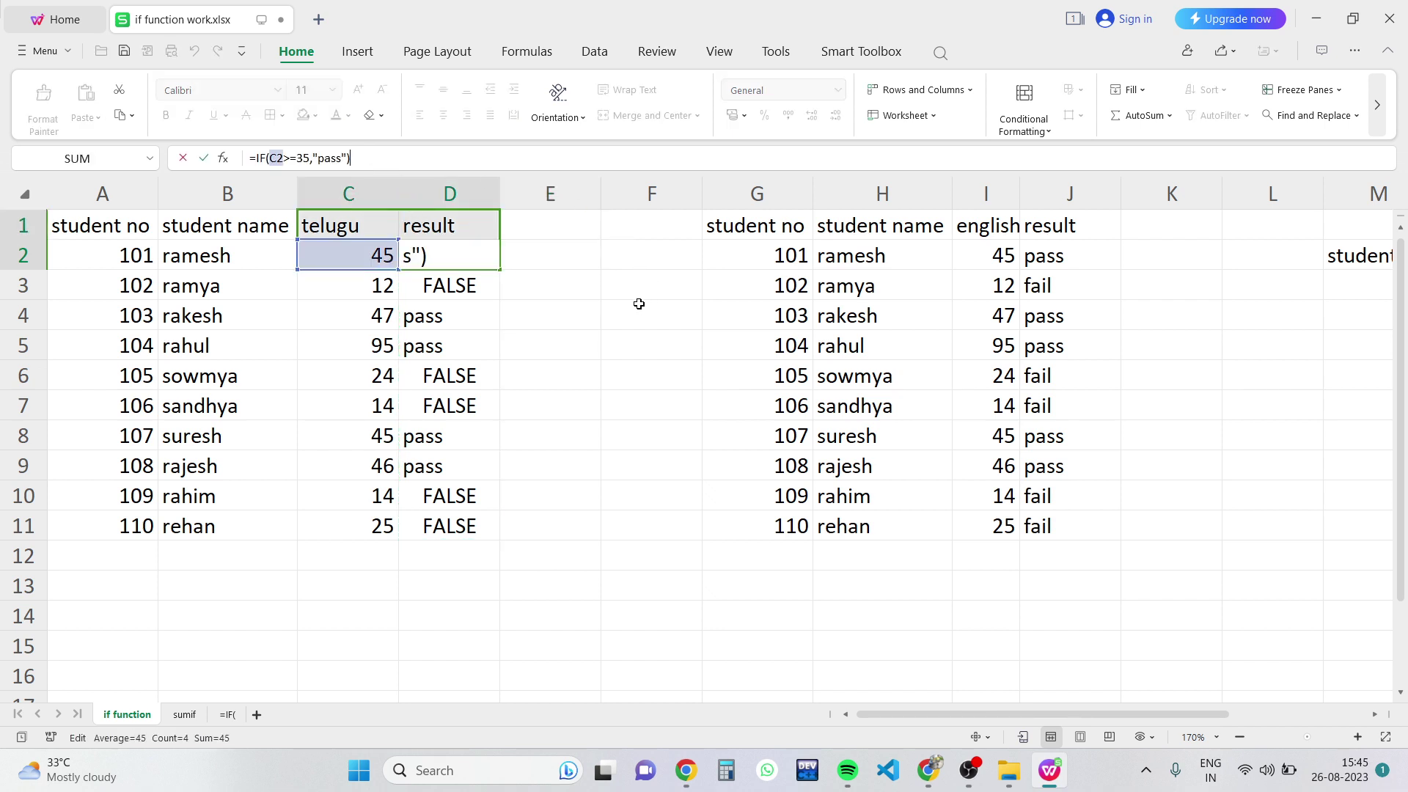
key(ctrl+Return)
click(445, 260)
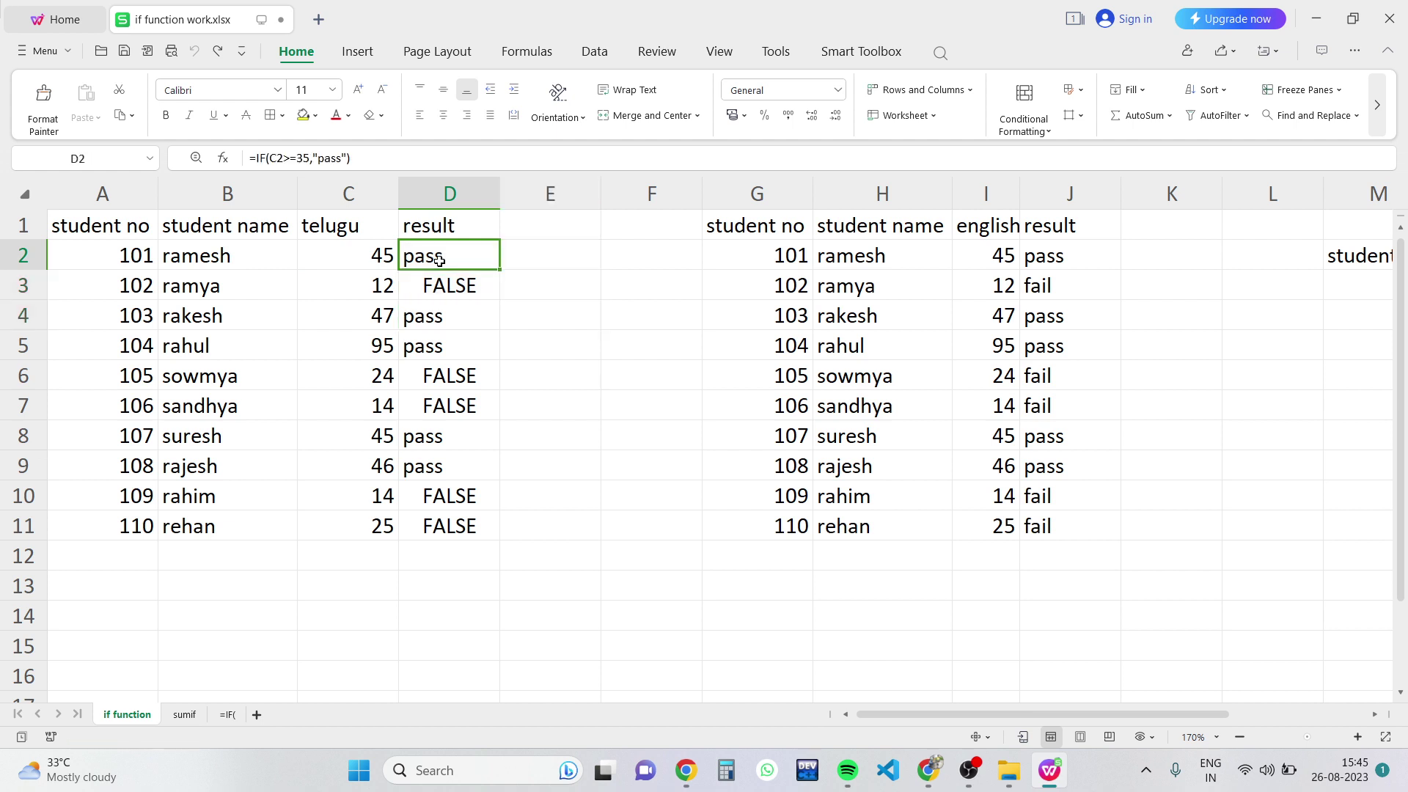
drag(372, 154, 243, 163)
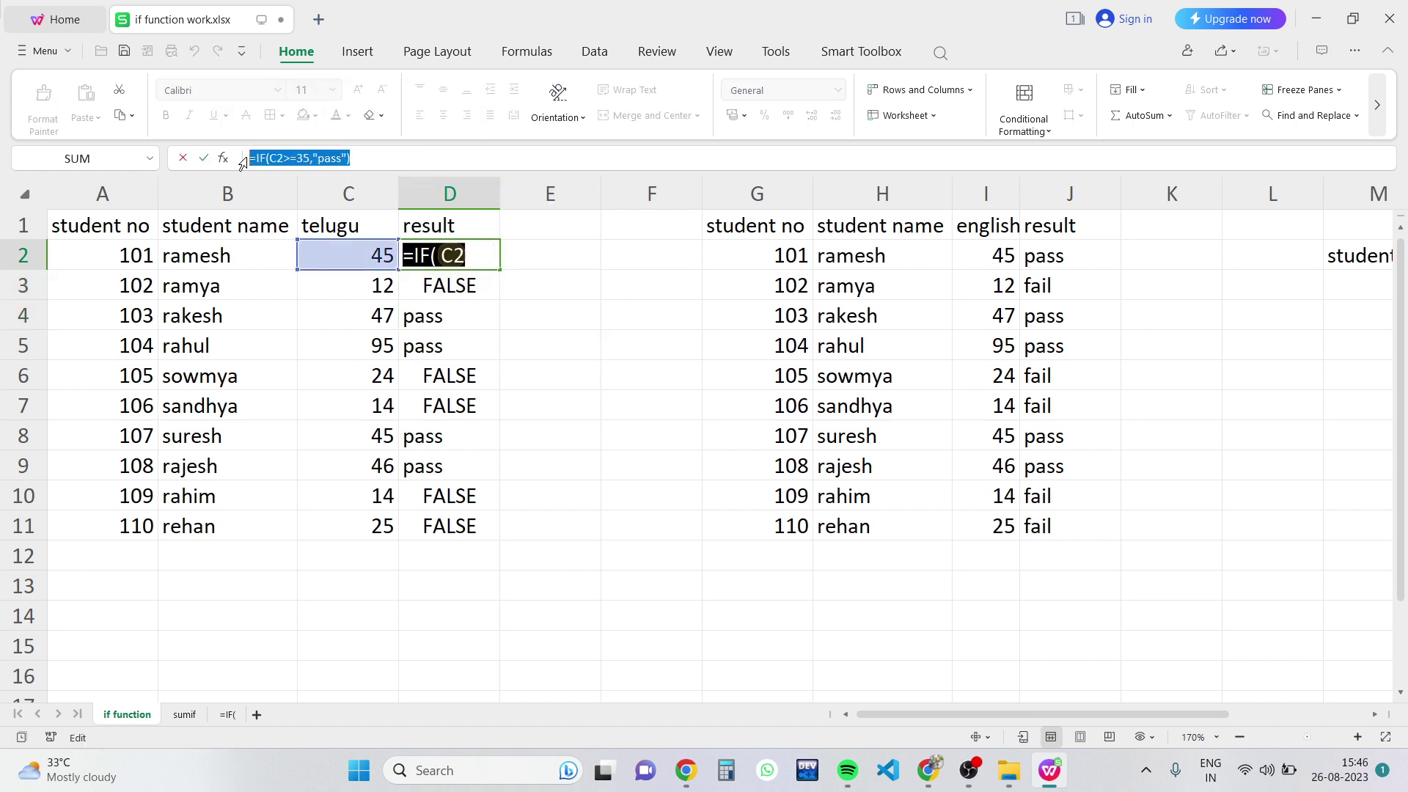
click(557, 247)
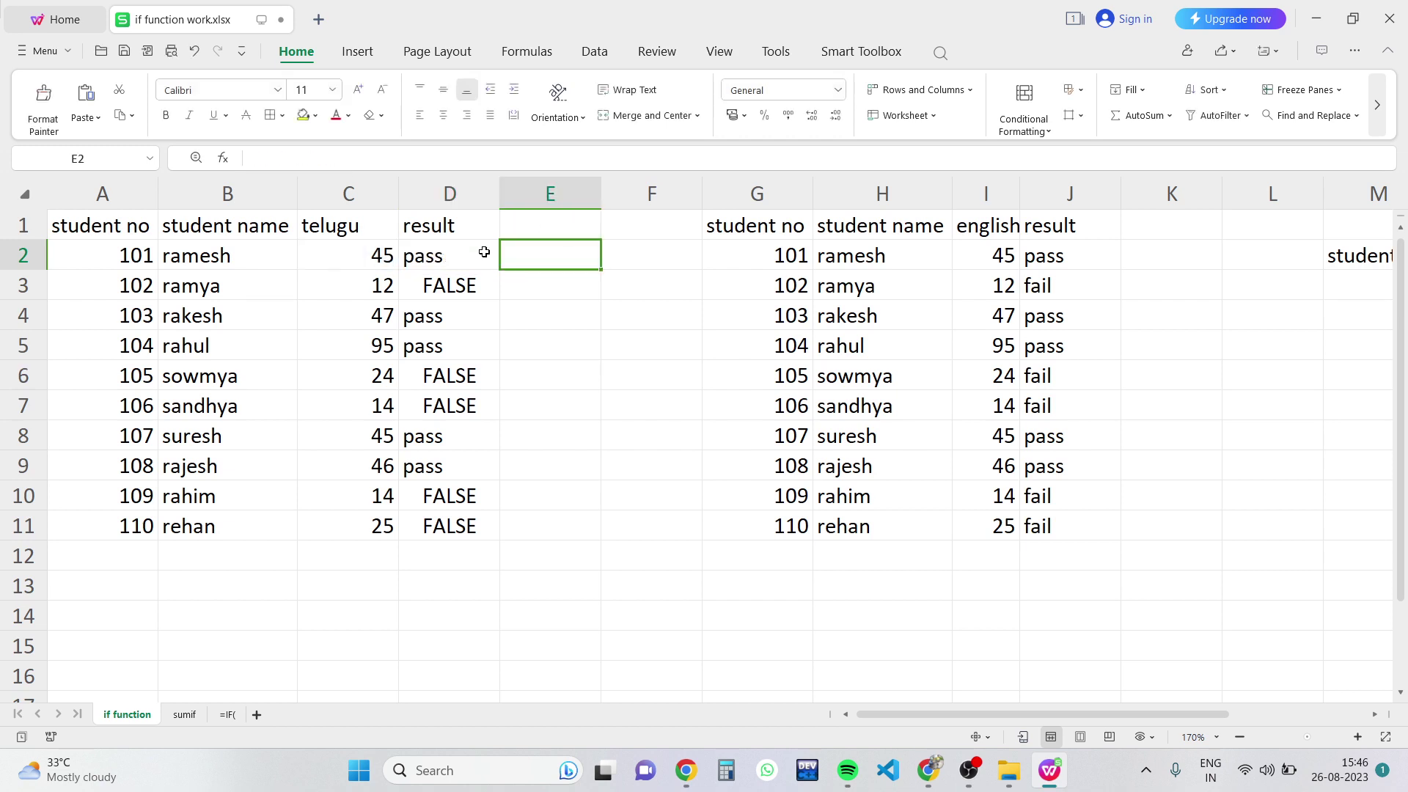
drag(462, 255, 458, 519)
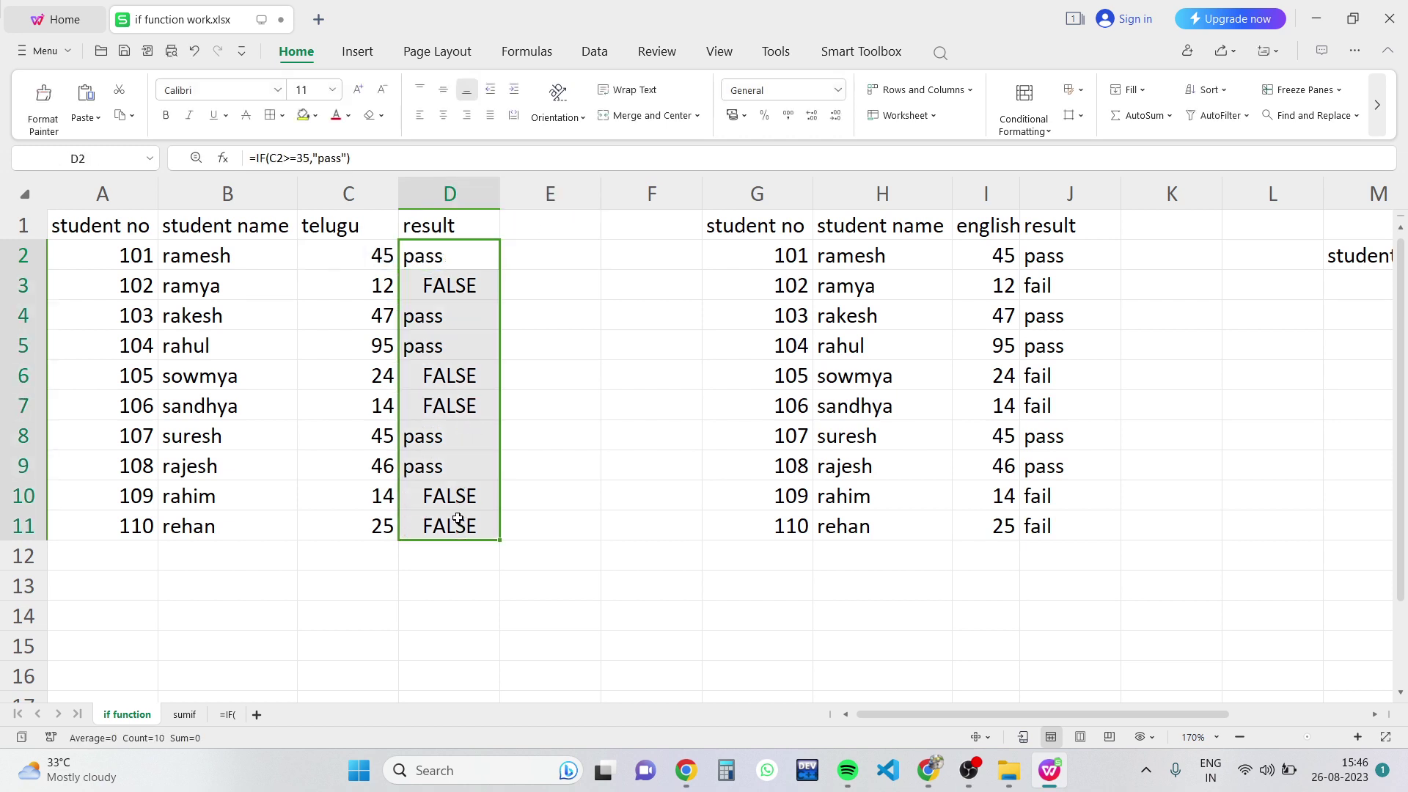
key(Delete)
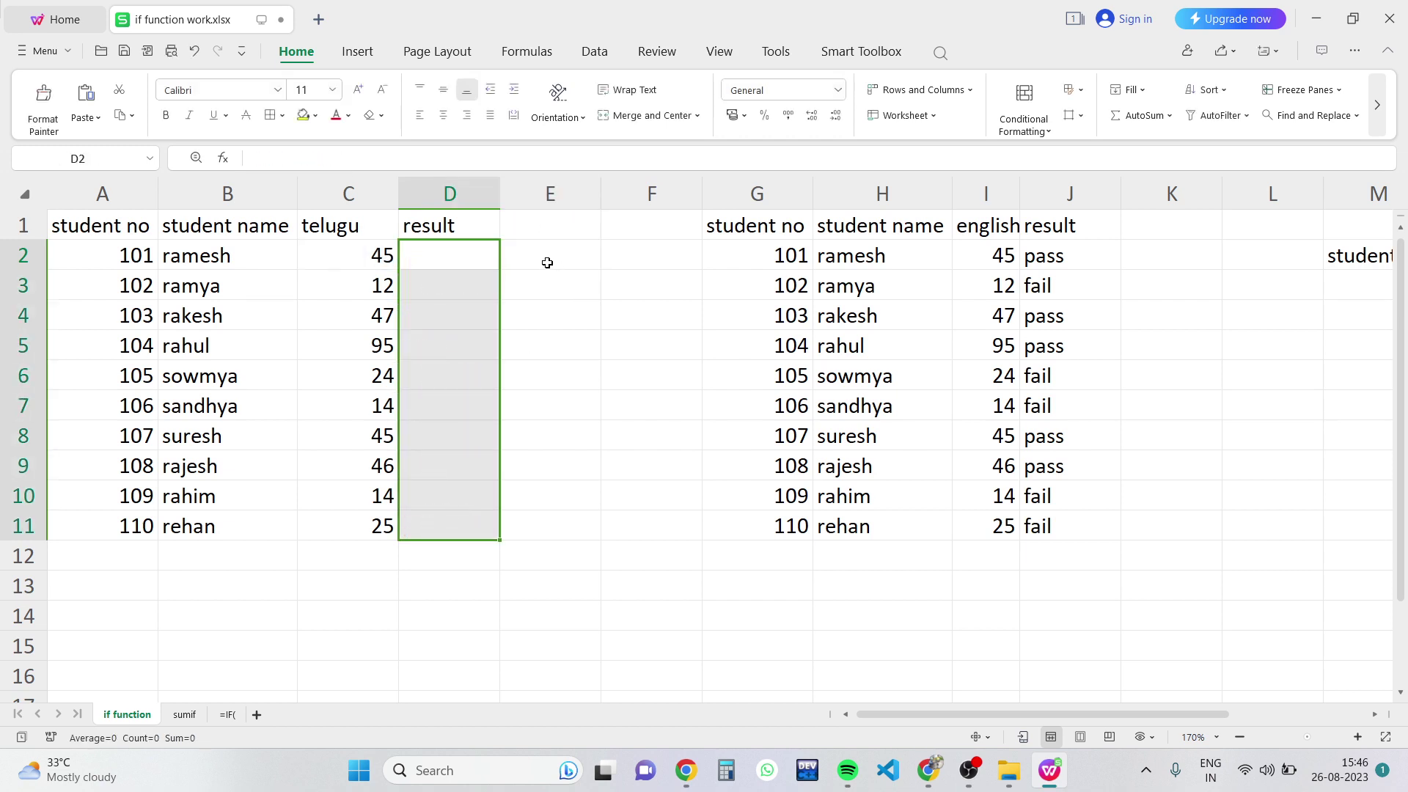
click(546, 263)
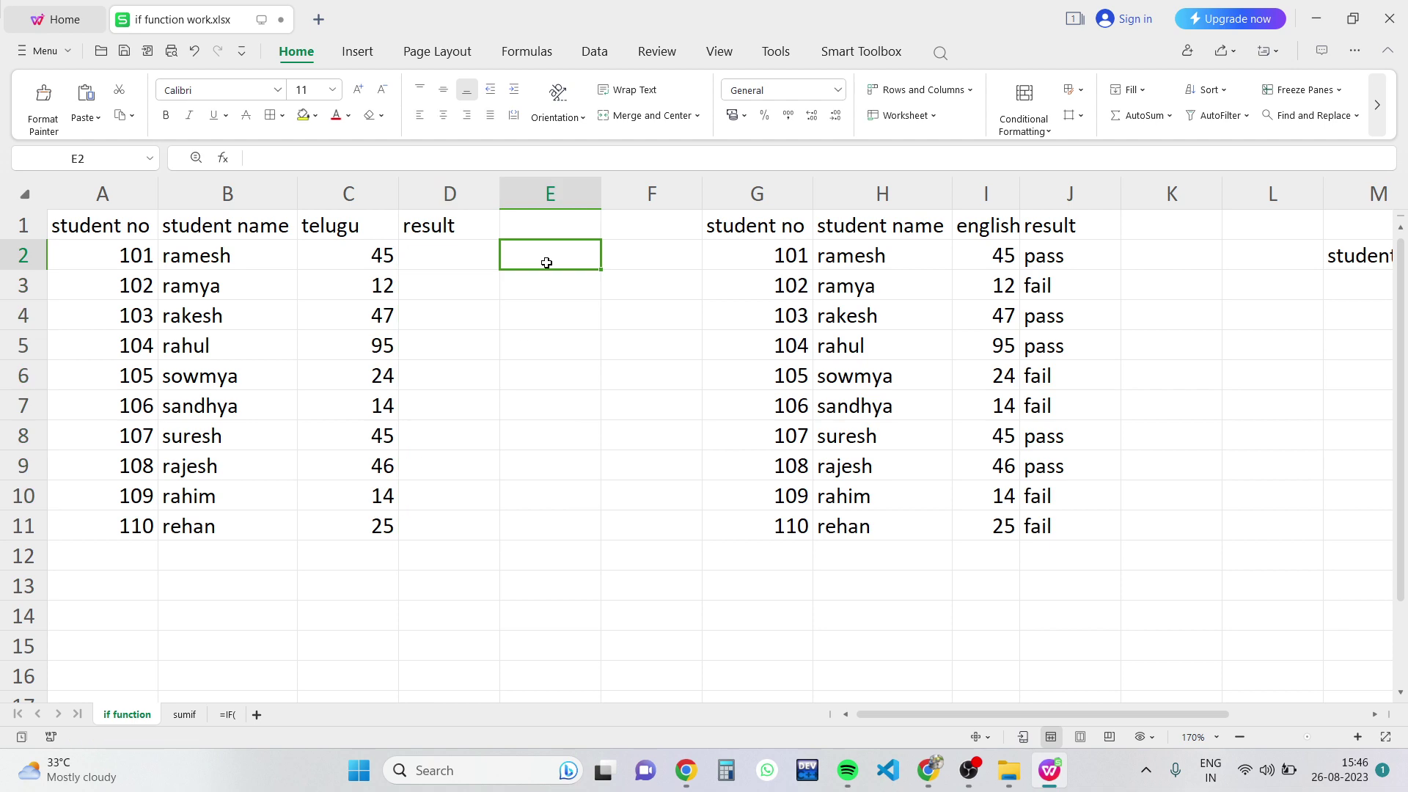
Accept, then dismiss, the participant's raised hand in the People panel, and minimize Chrome.
click(933, 774)
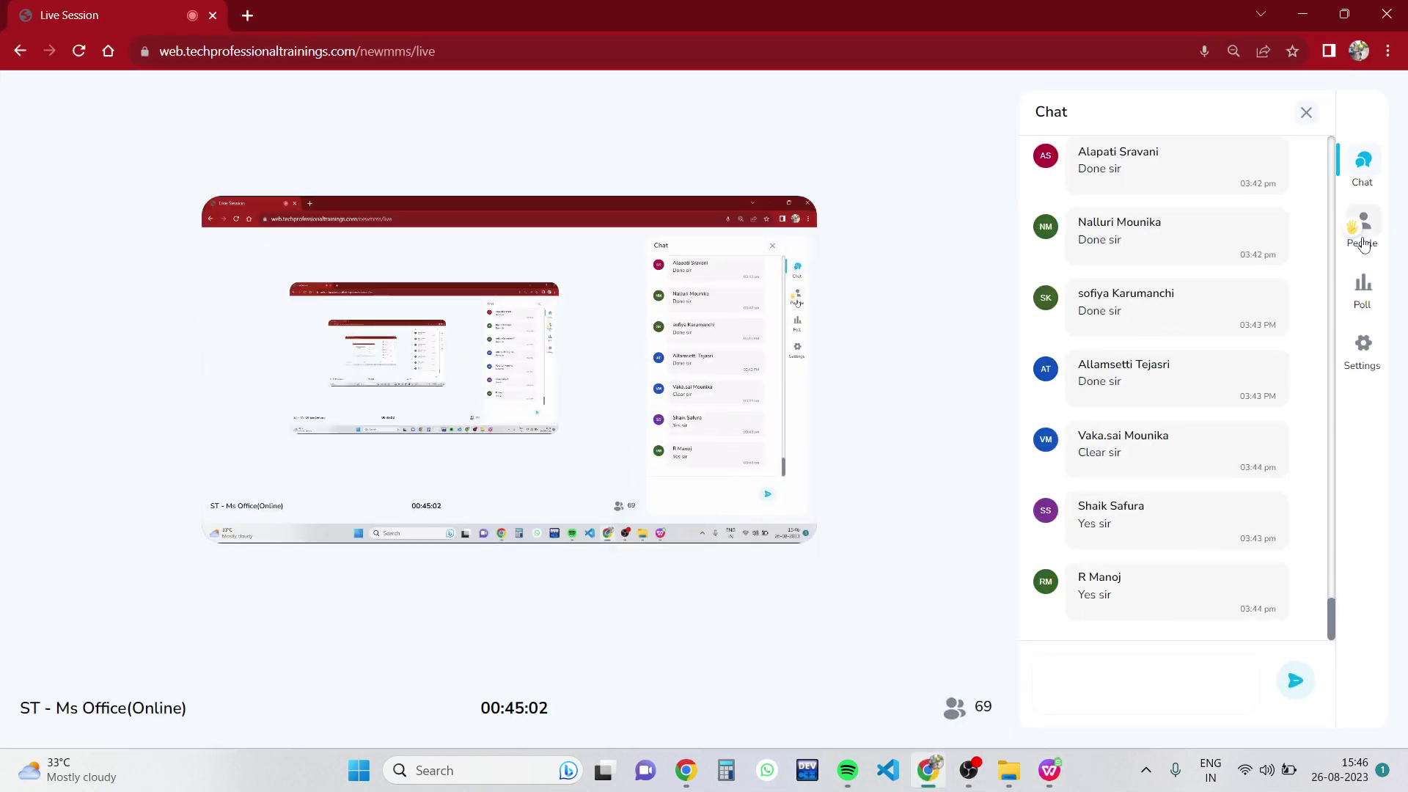
click(1357, 233)
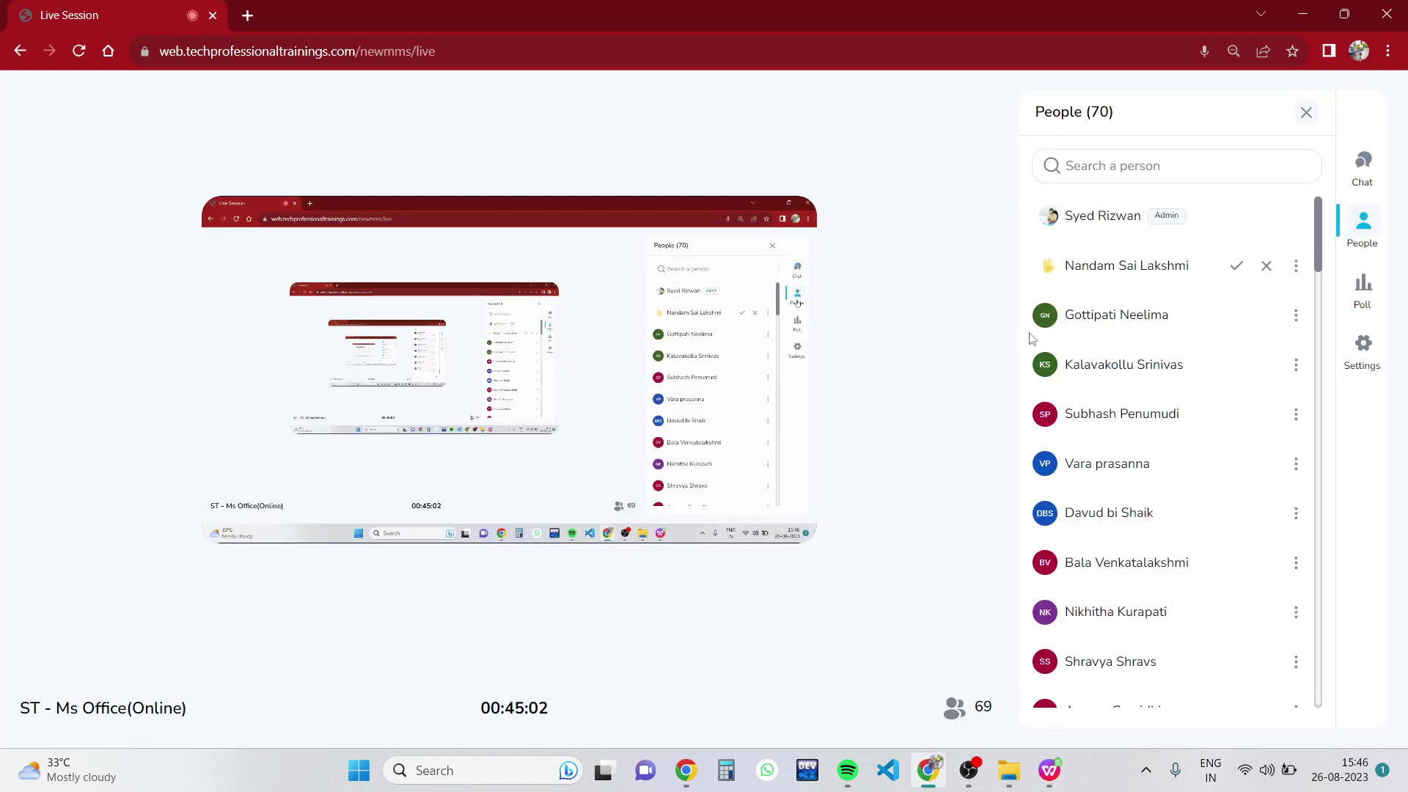
click(1236, 266)
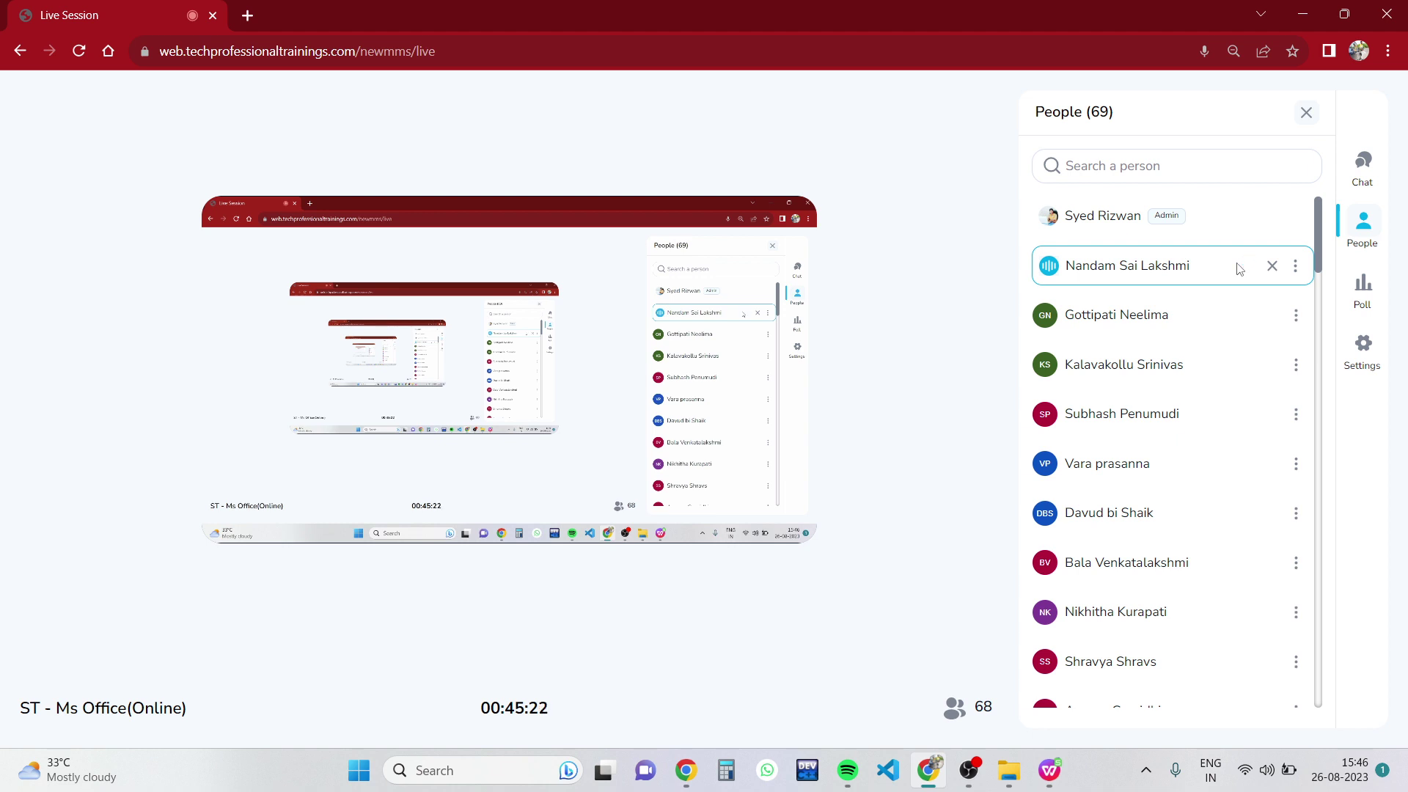
click(1271, 265)
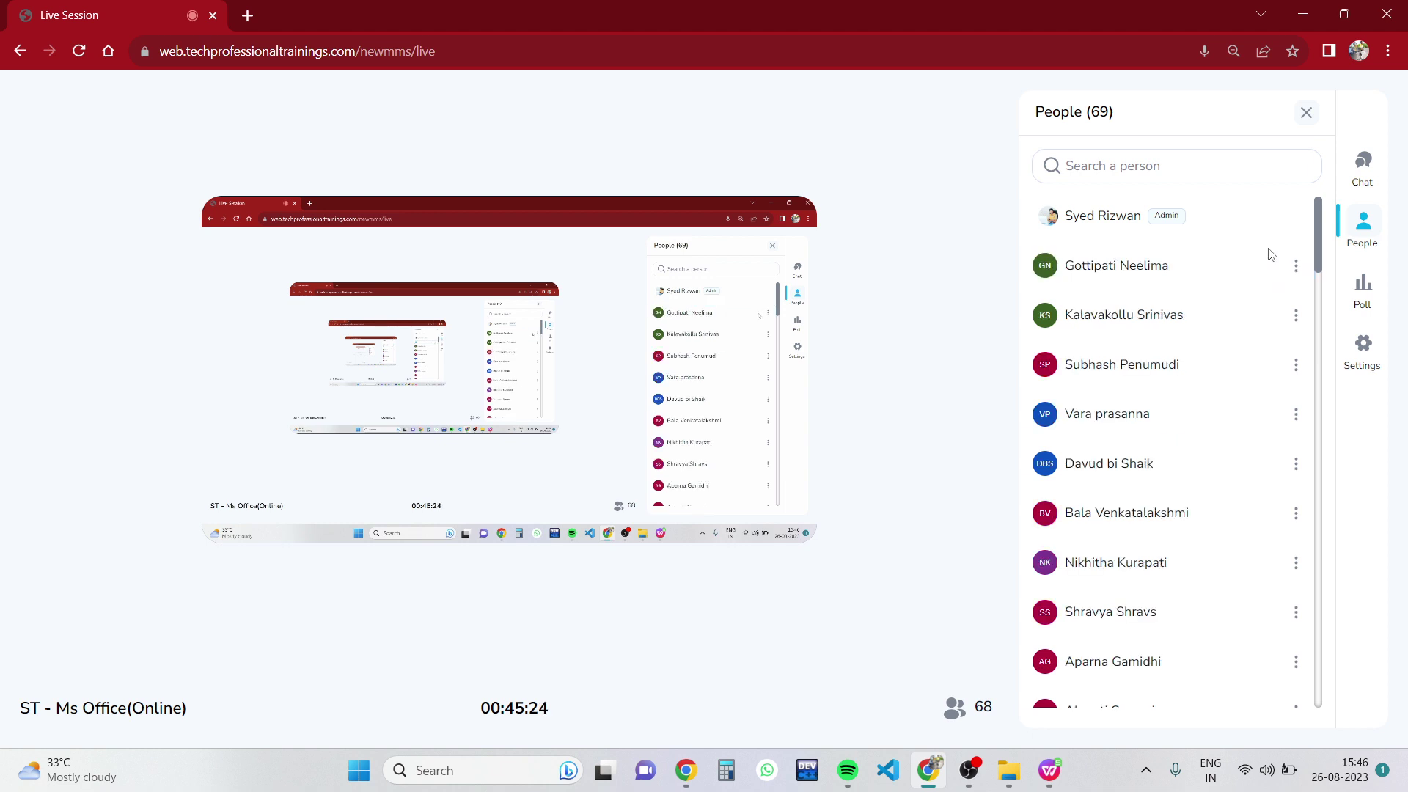
click(1302, 14)
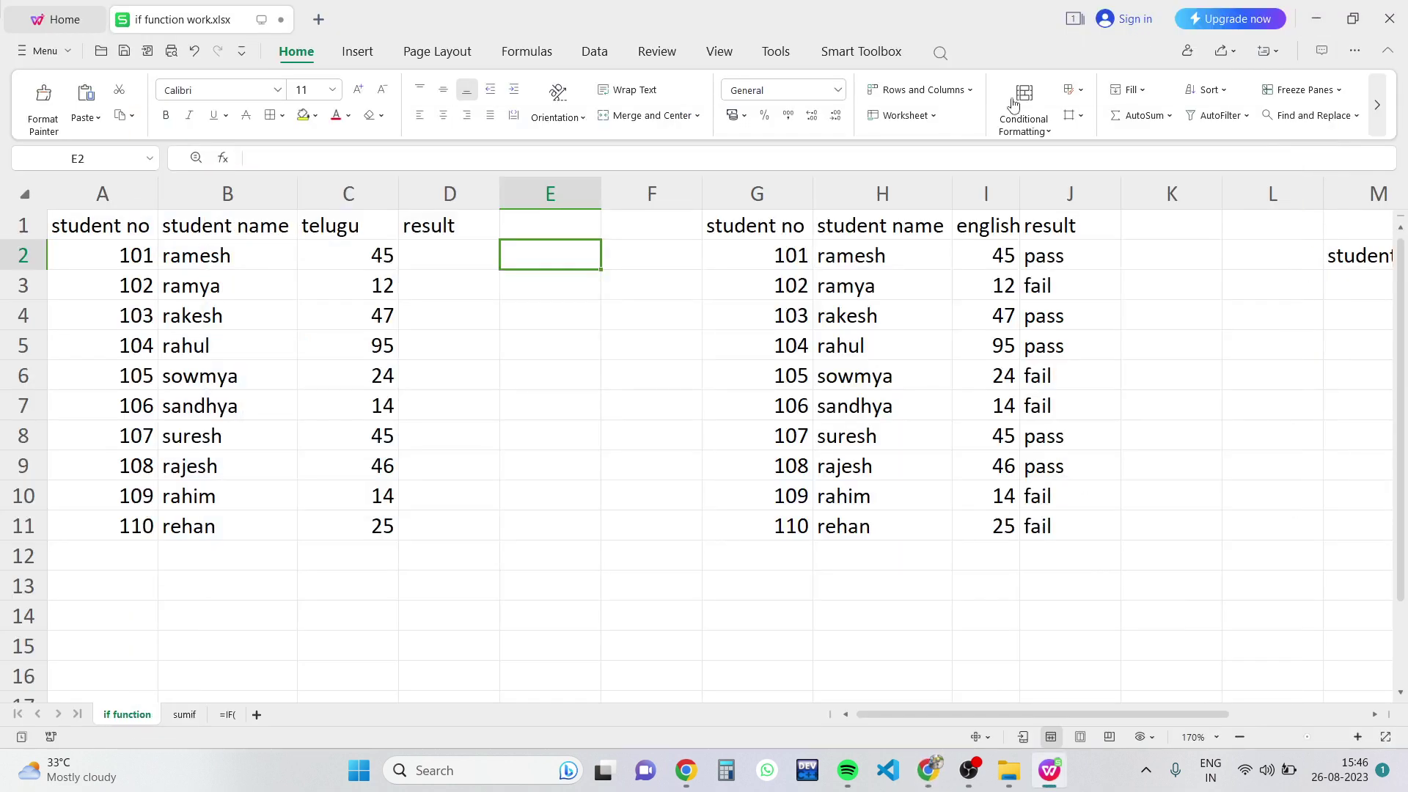
Type pass, fail, pass, pass into D2:D5 for students 101–104.
click(441, 261)
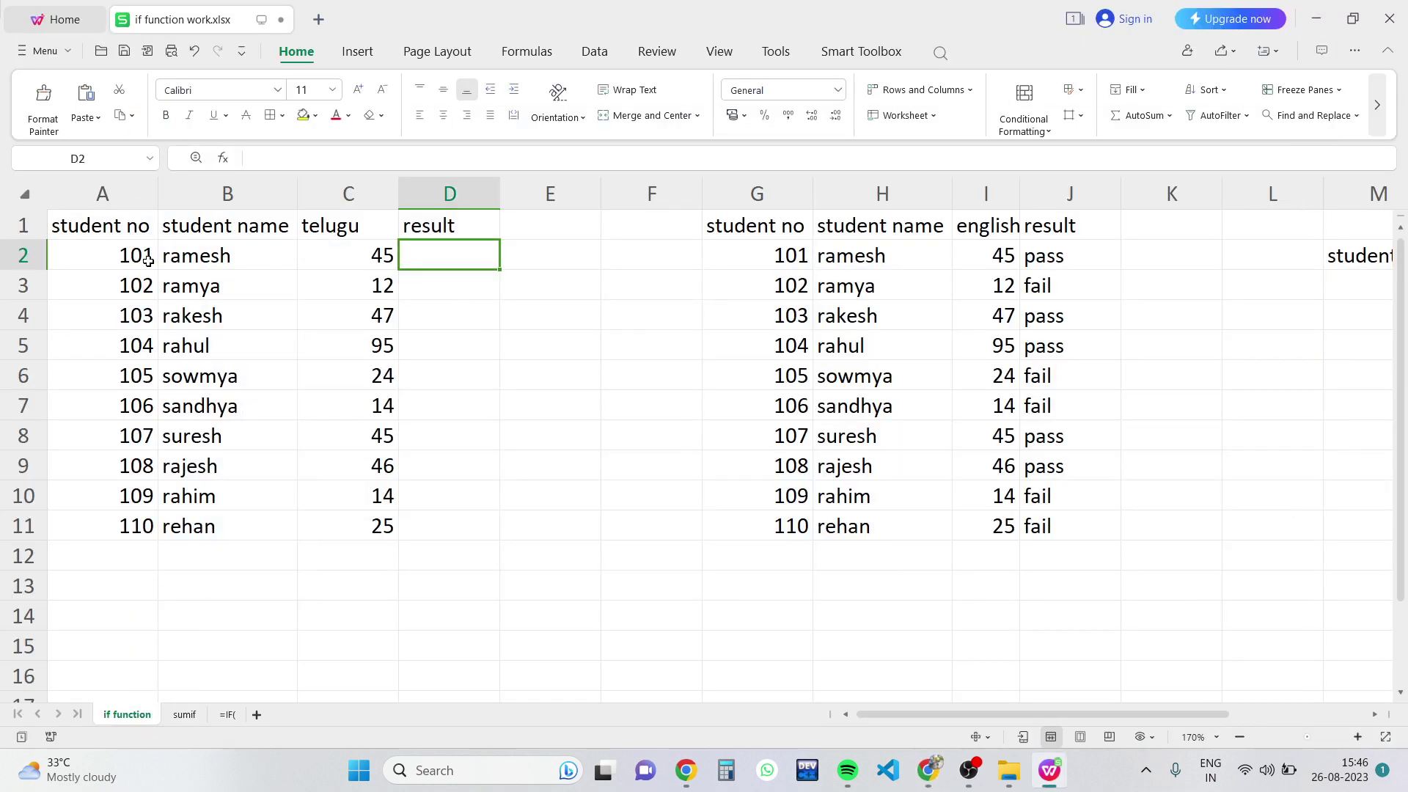
mouse_move(66, 227)
mouse_down()
mouse_move(220, 287)
mouse_move(308, 511)
mouse_move(339, 528)
mouse_up()
click(428, 265)
drag(428, 265, 439, 525)
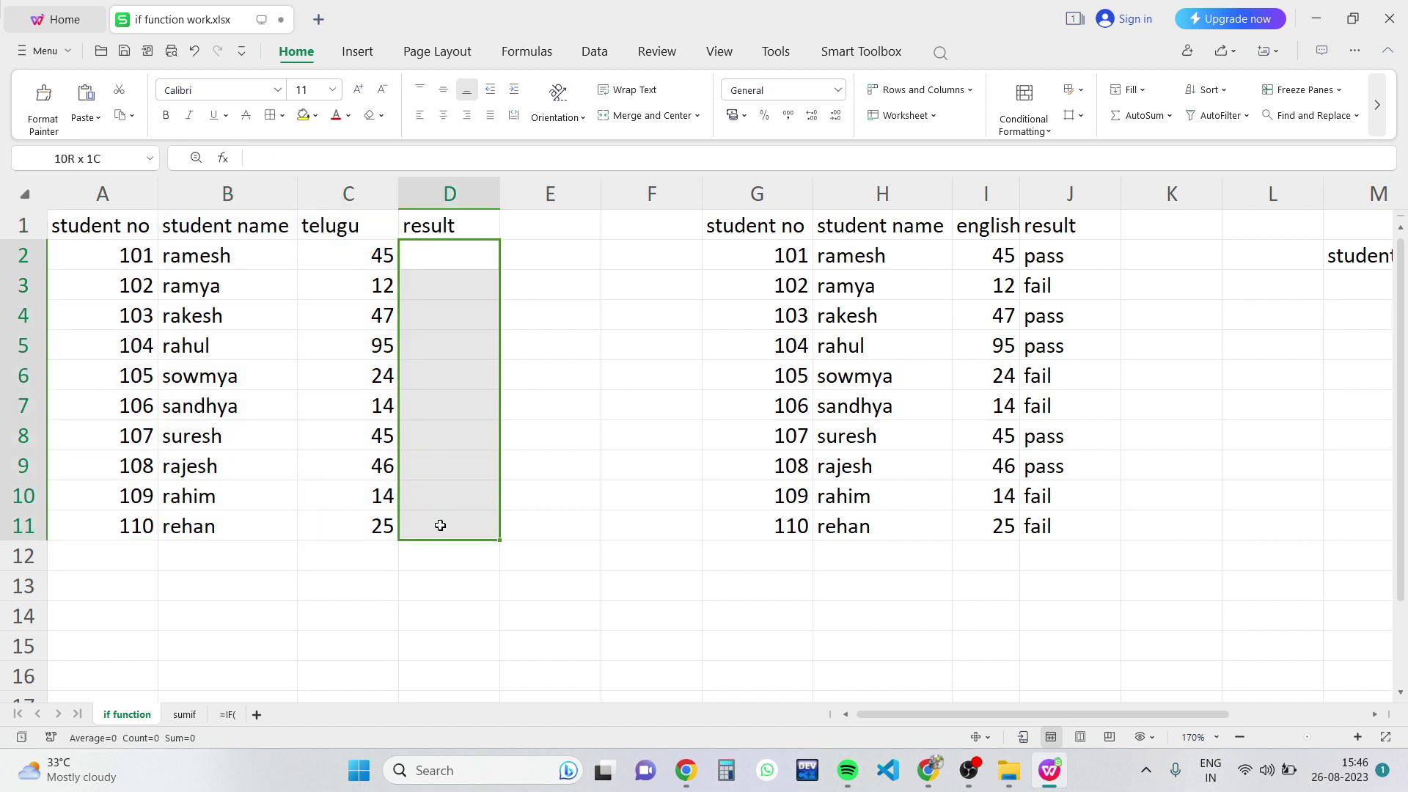
click(459, 255)
text(pas)
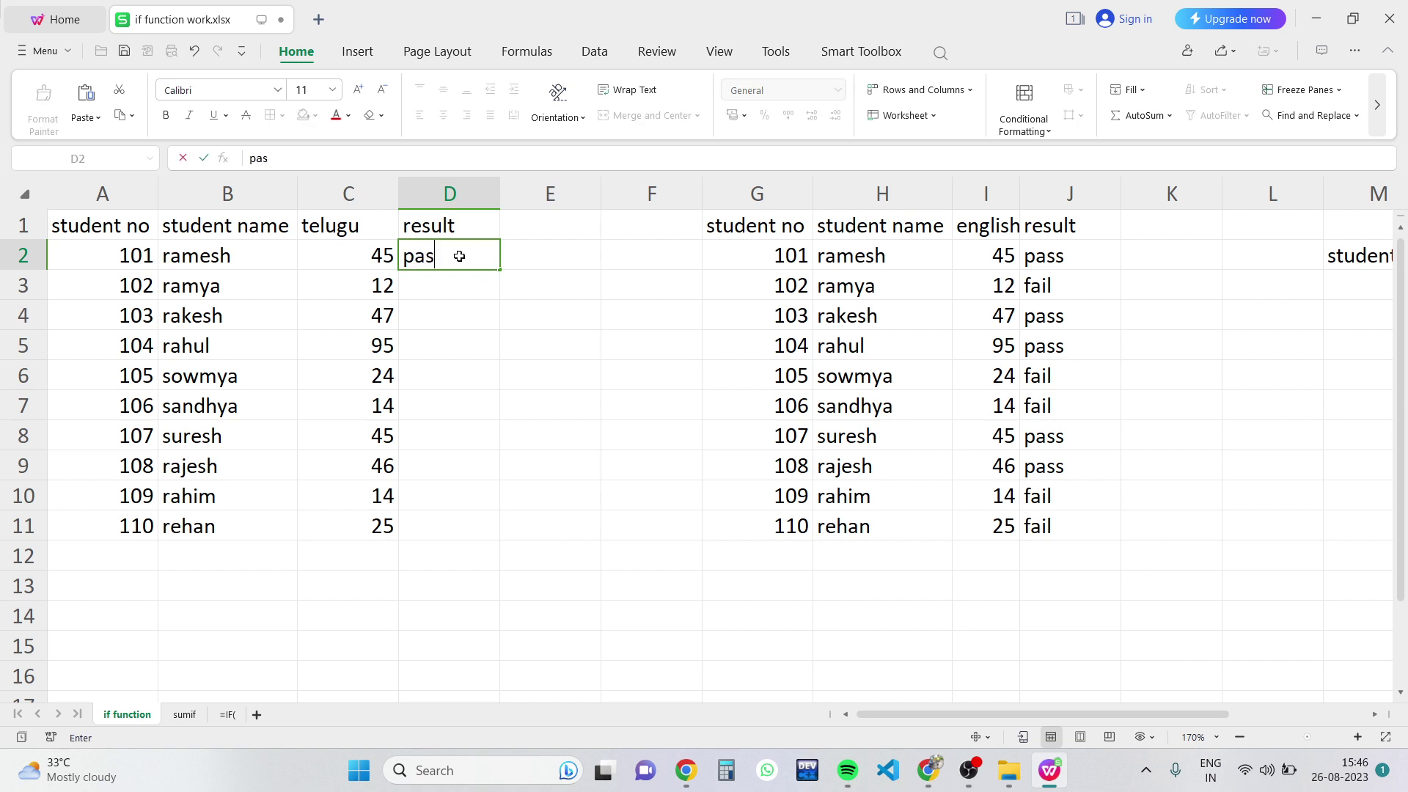
text(s)
key(Return)
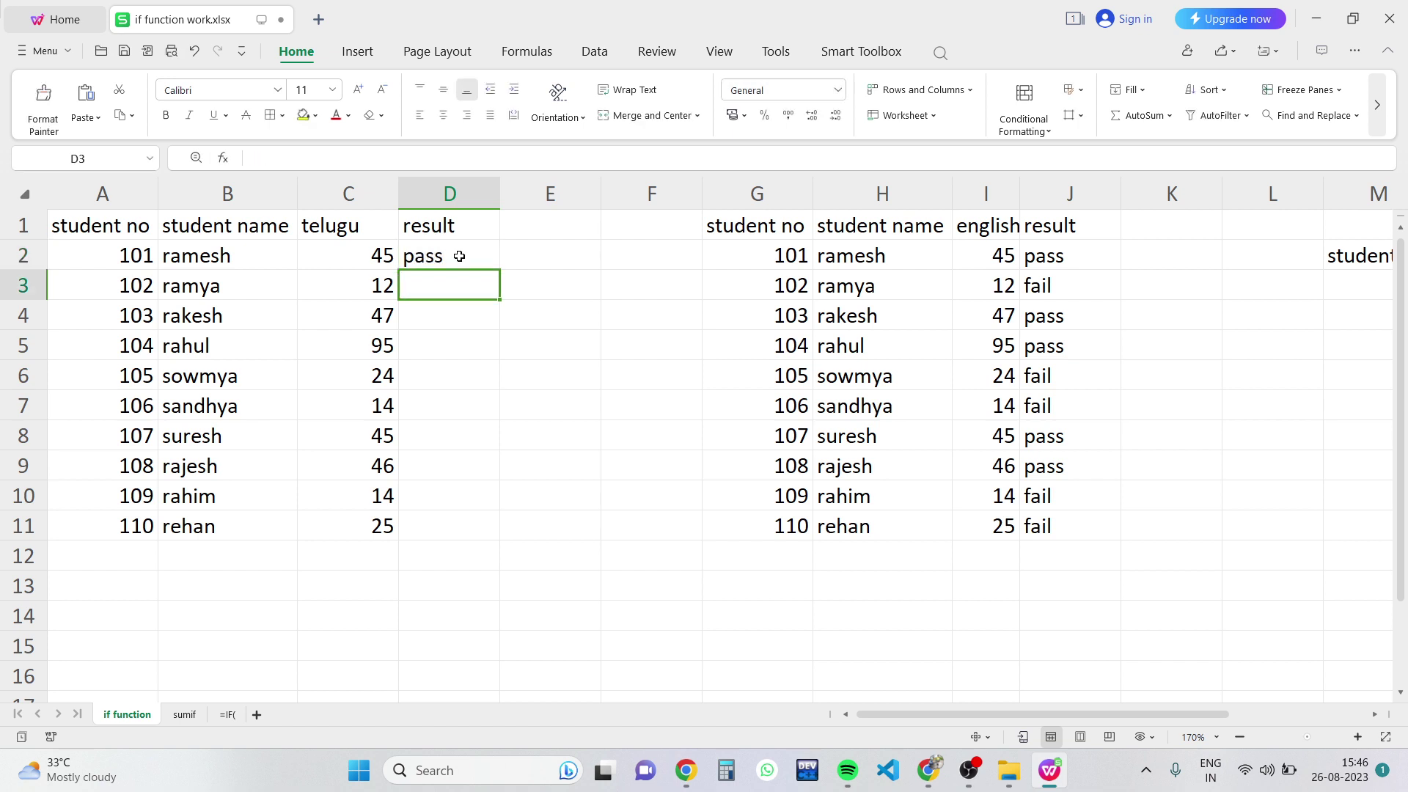
text(fail)
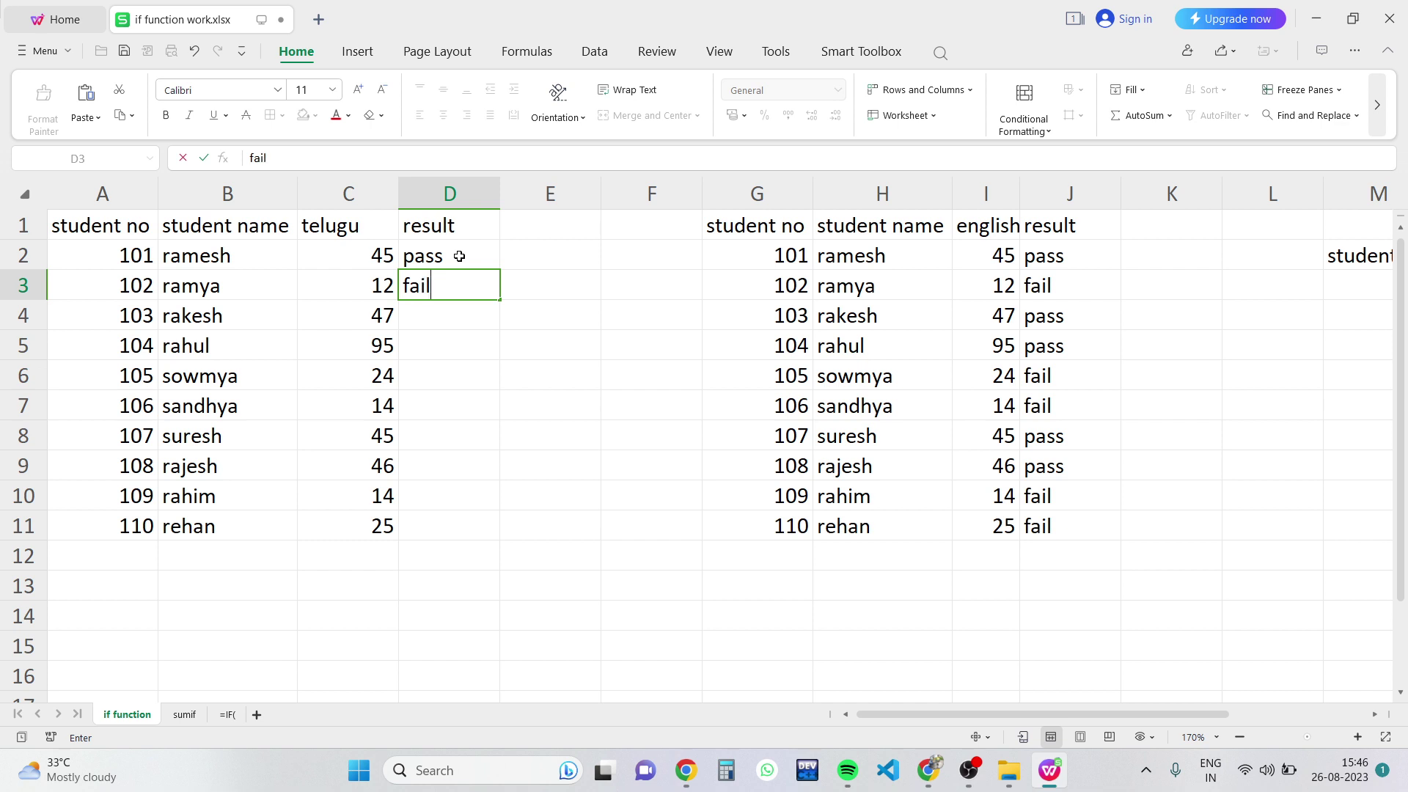
key(Return)
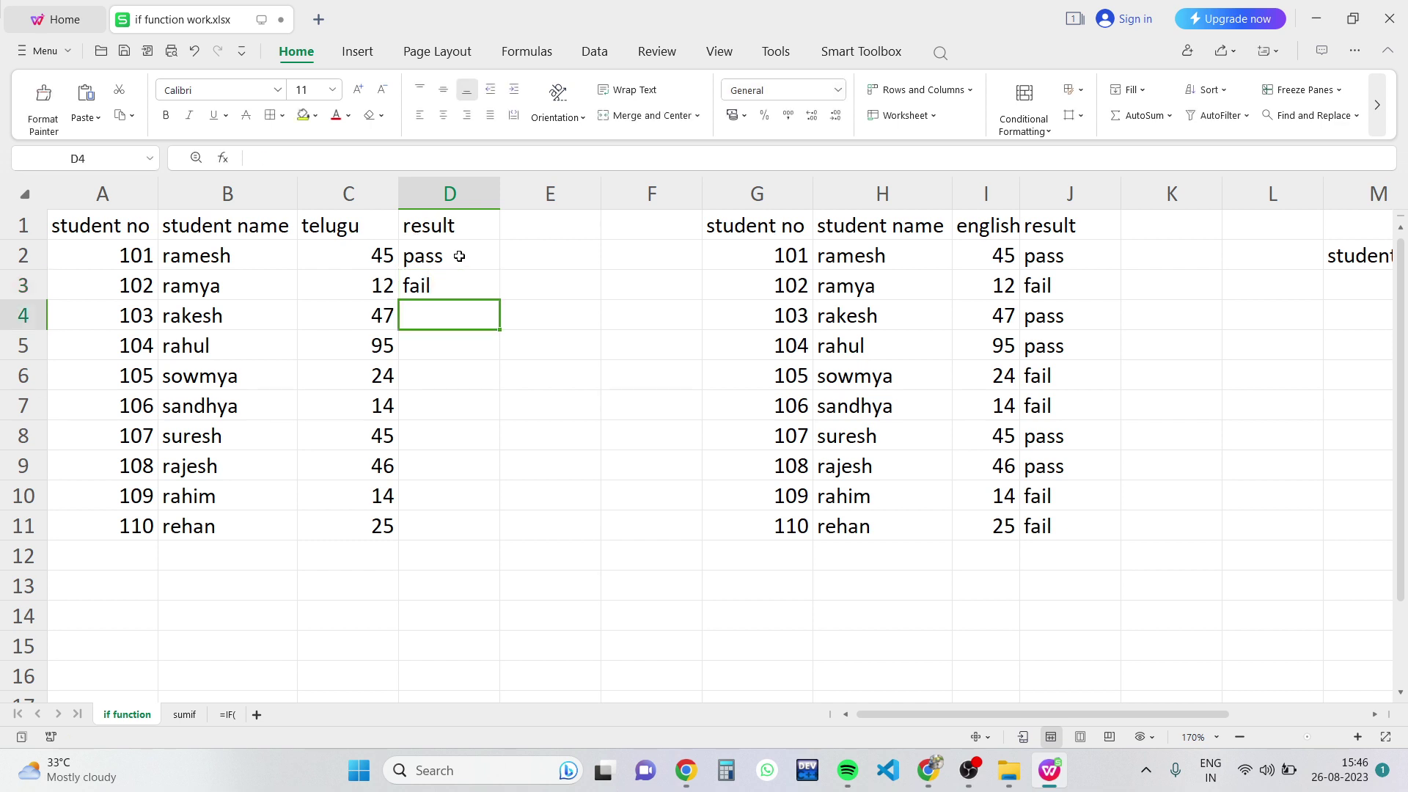
text(pass)
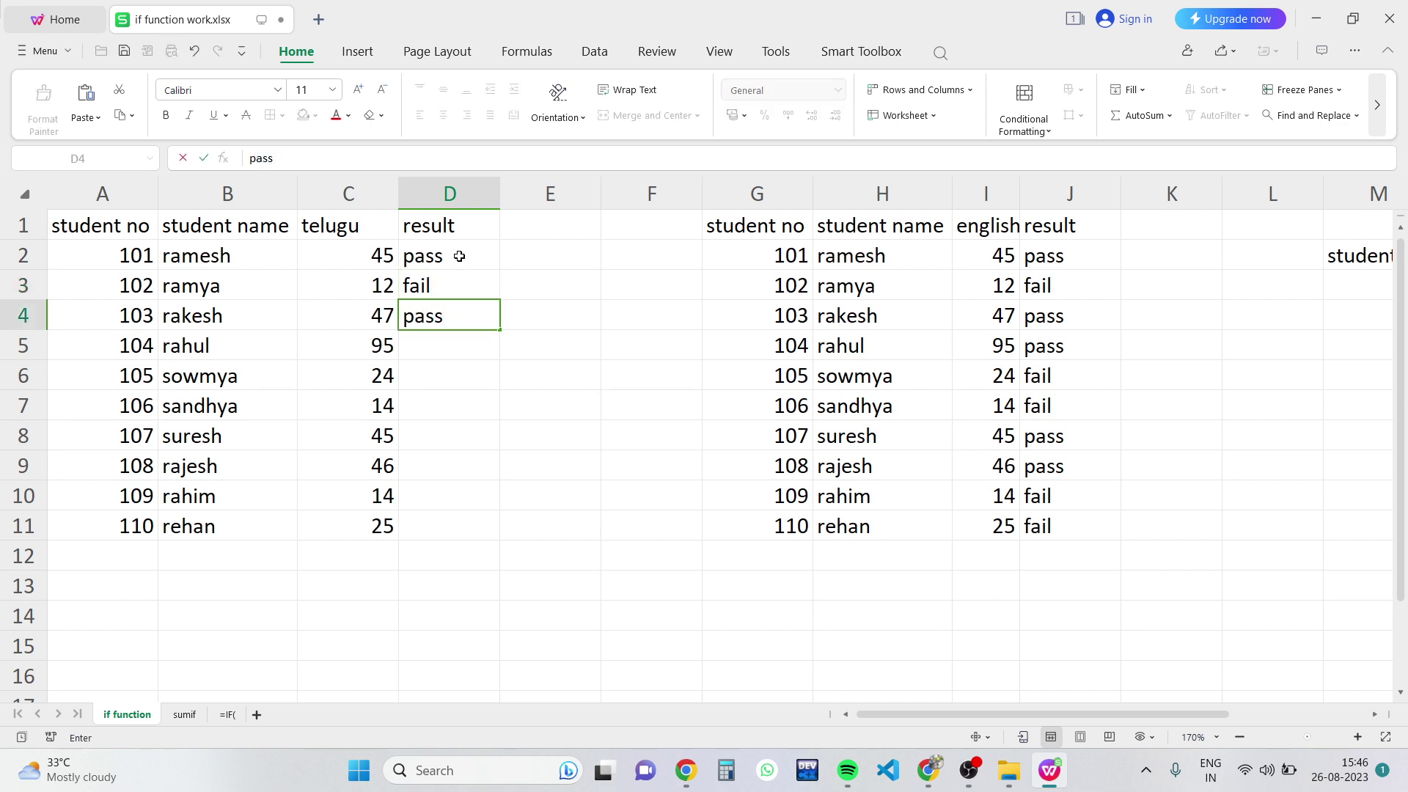
key(Return)
text(pass)
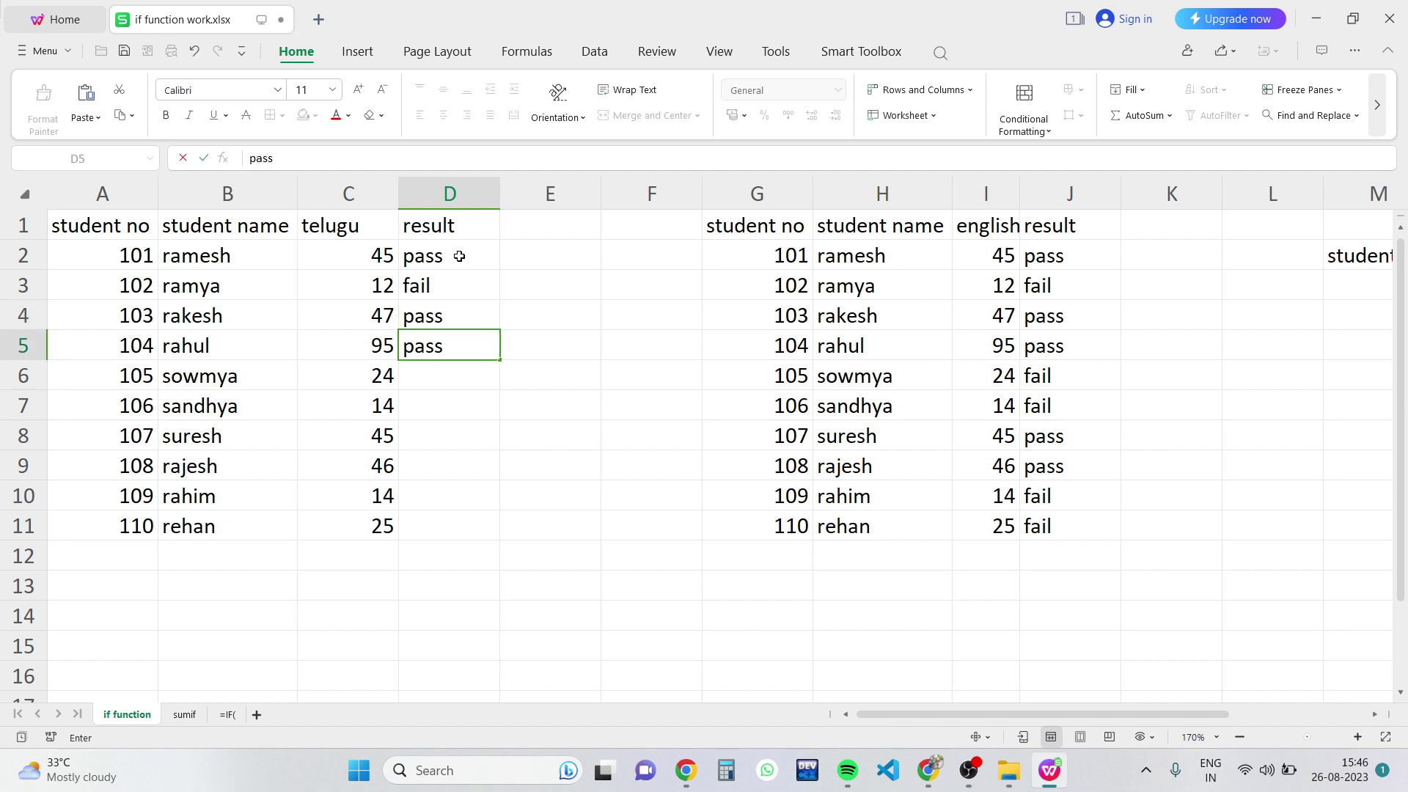
key(Return)
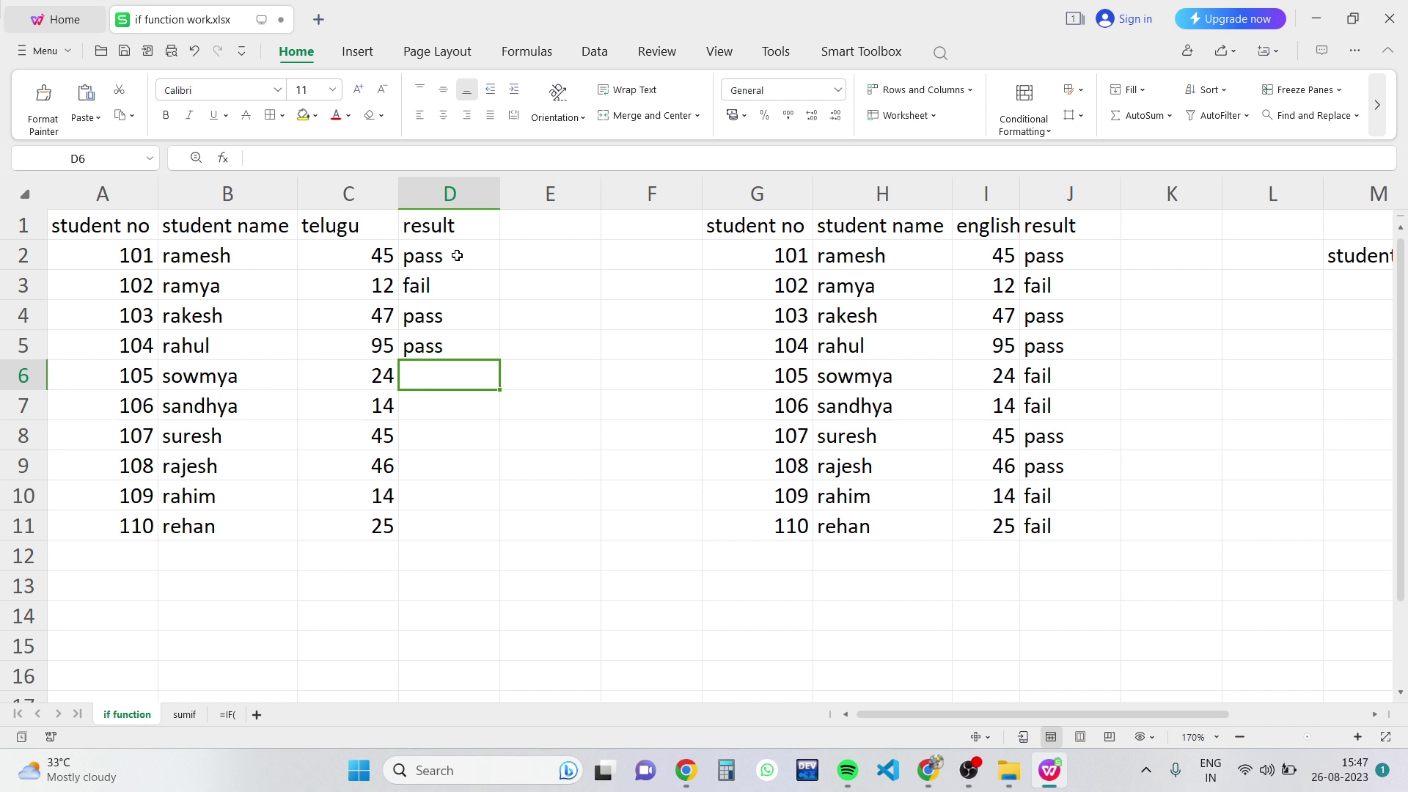
Delete the typed results from D2:D5.
drag(459, 256, 463, 349)
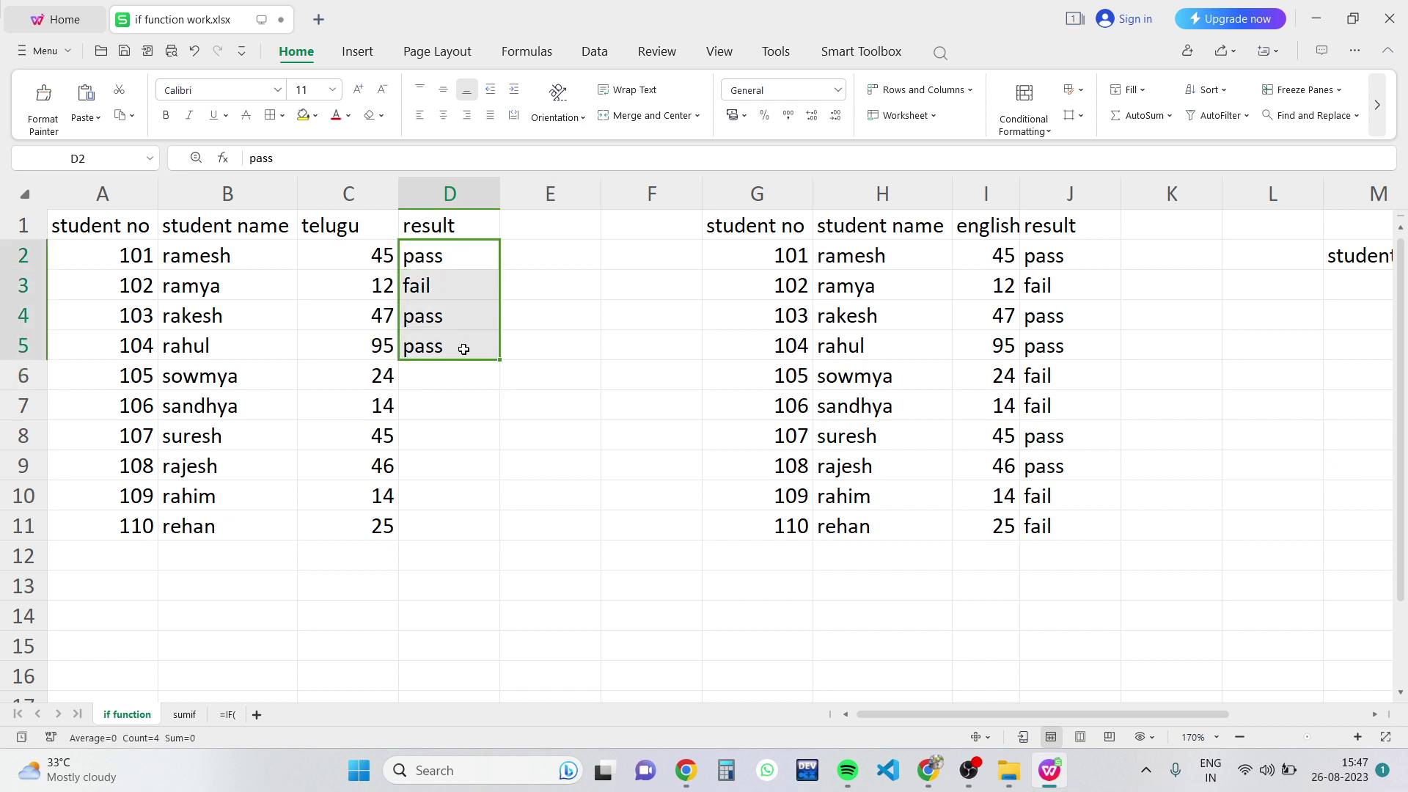
key(BackSpace)
click(516, 296)
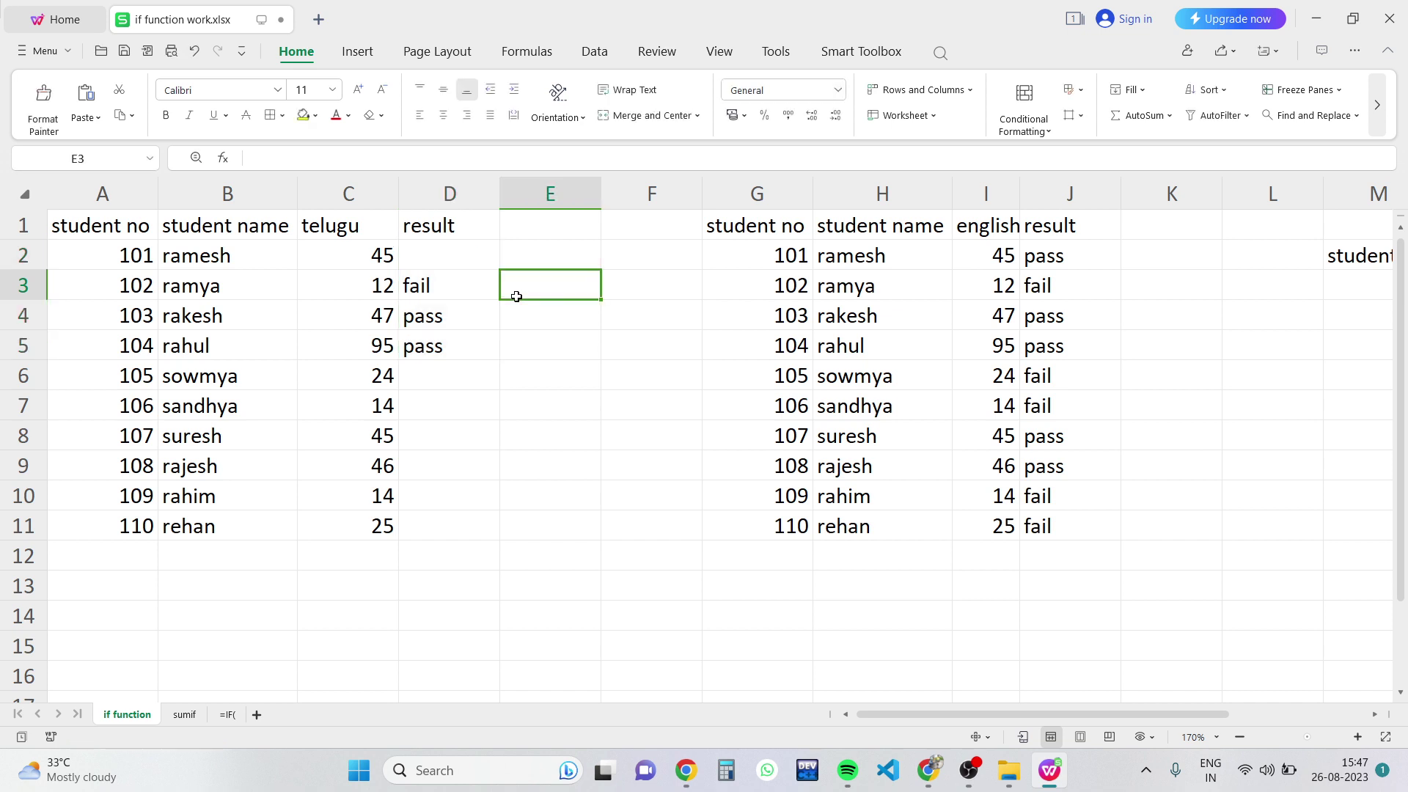
drag(443, 292, 453, 359)
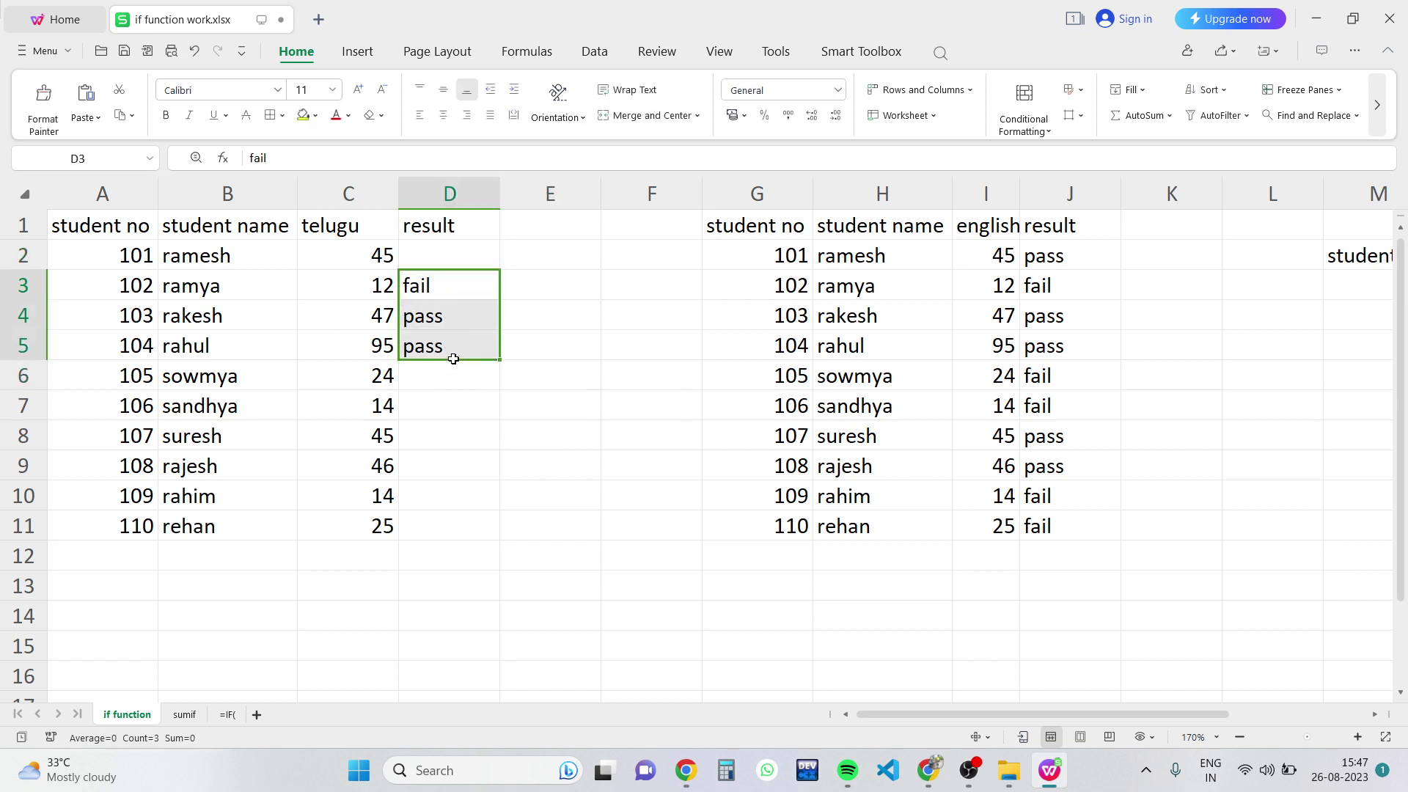
key(Delete)
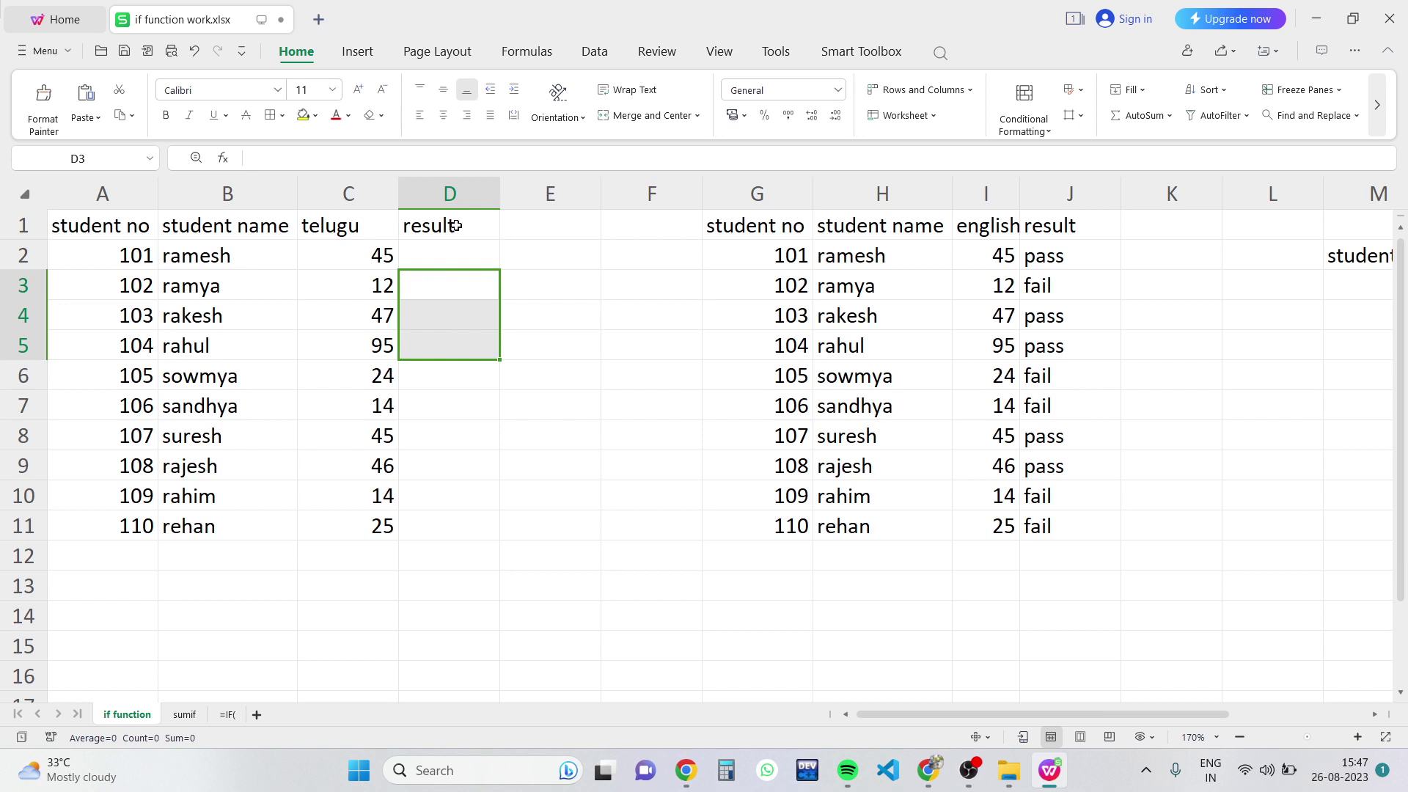
click(461, 249)
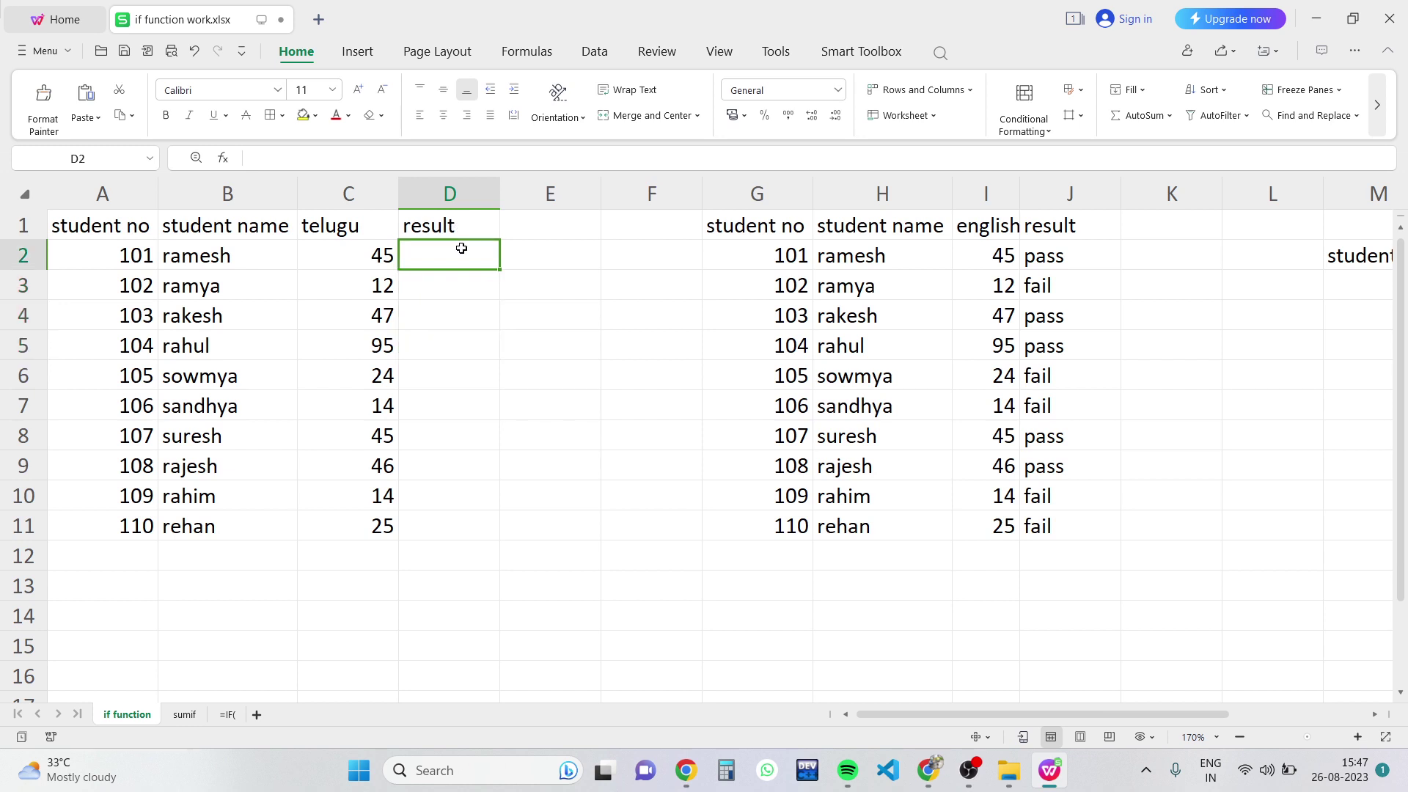
Paste =IF(C2>=35,"pass") into D2 and add "fail" as its third argument.
text(=IF(C2>=35,"pass"))
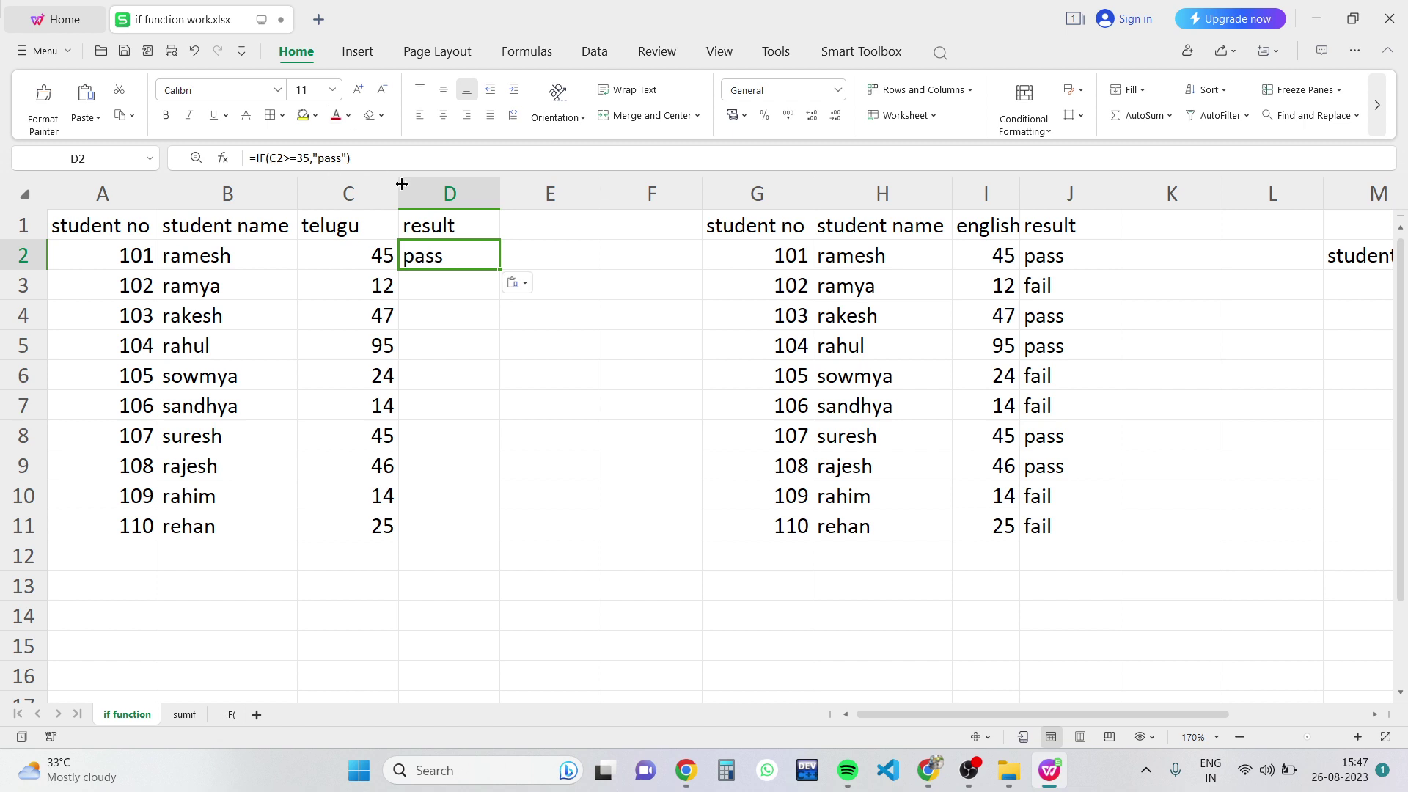
double_click(455, 249)
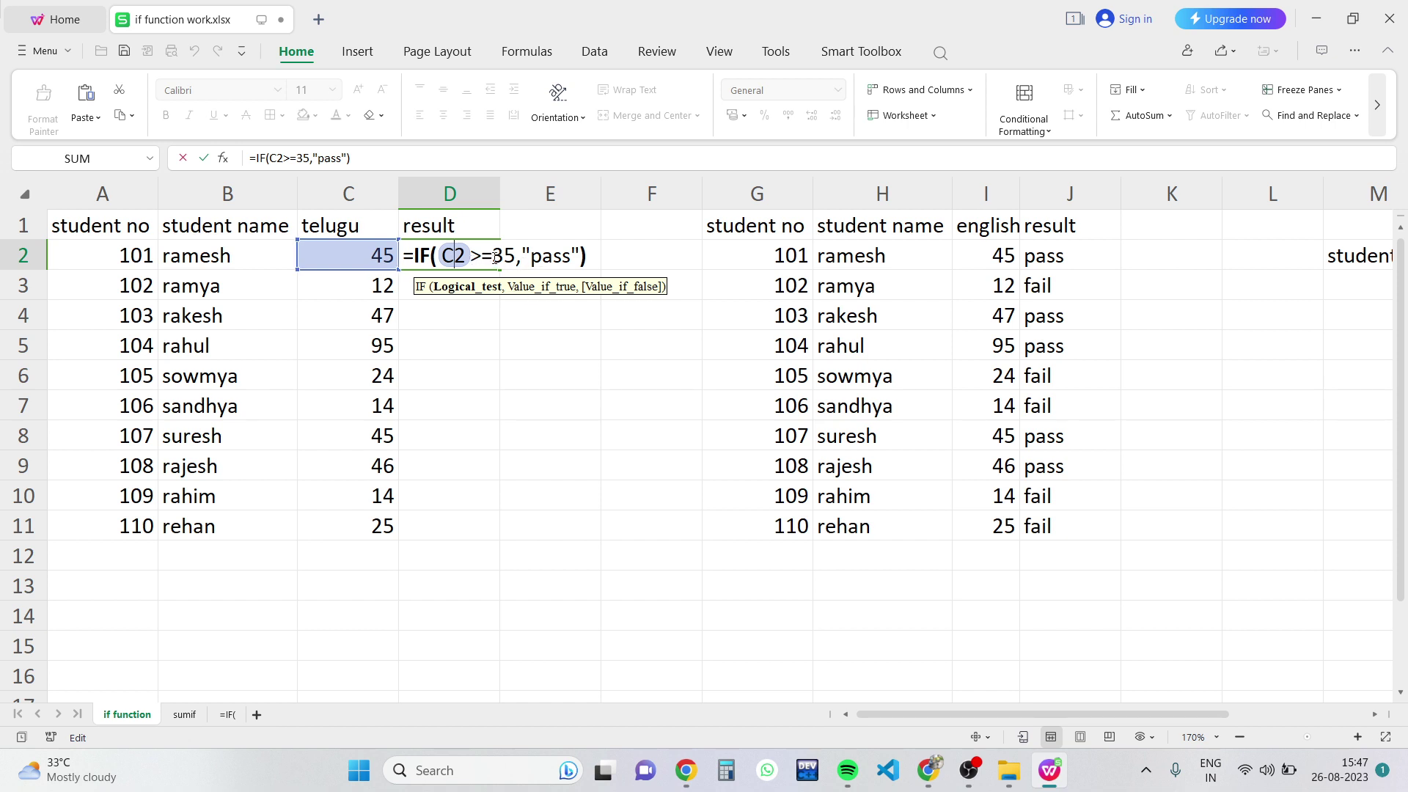
drag(492, 255, 471, 256)
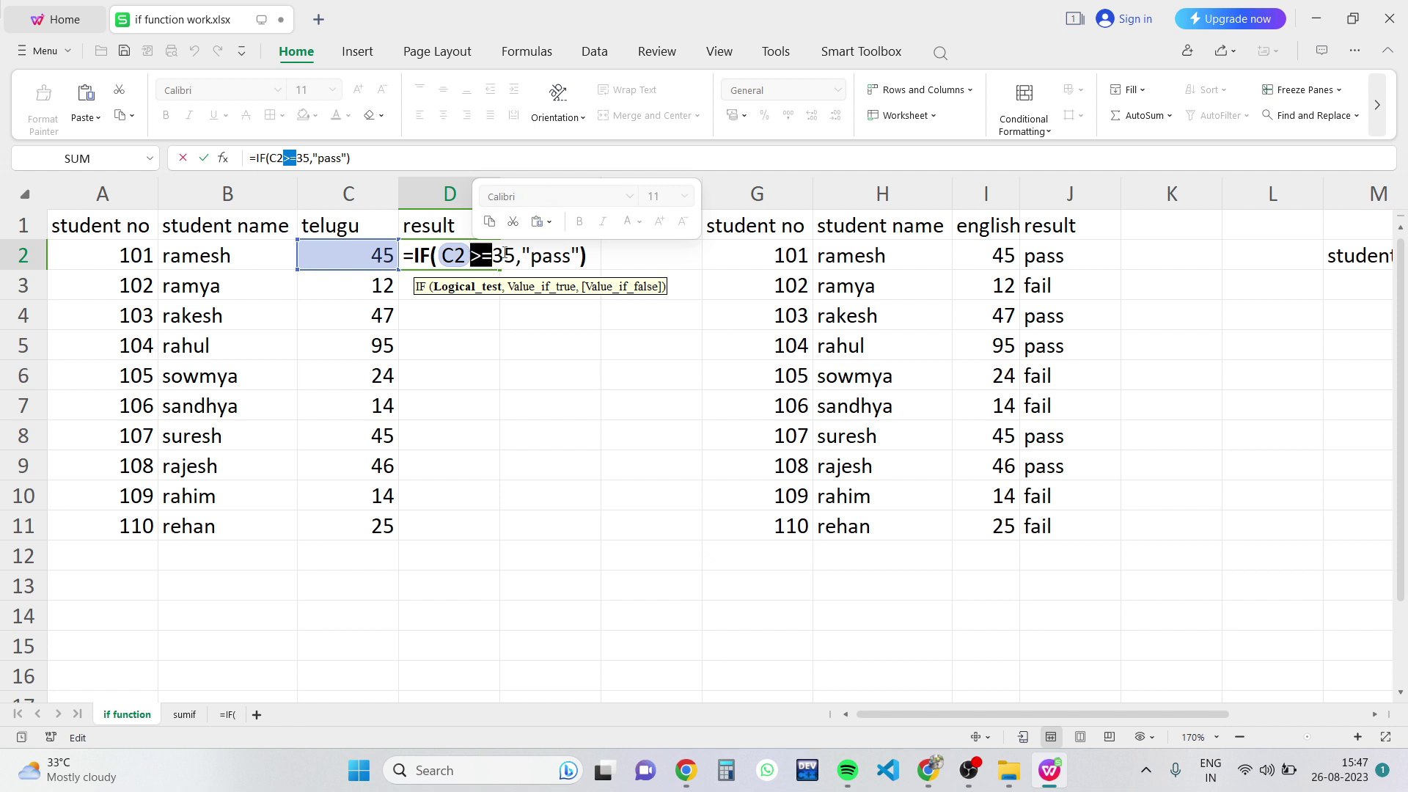
click(574, 256)
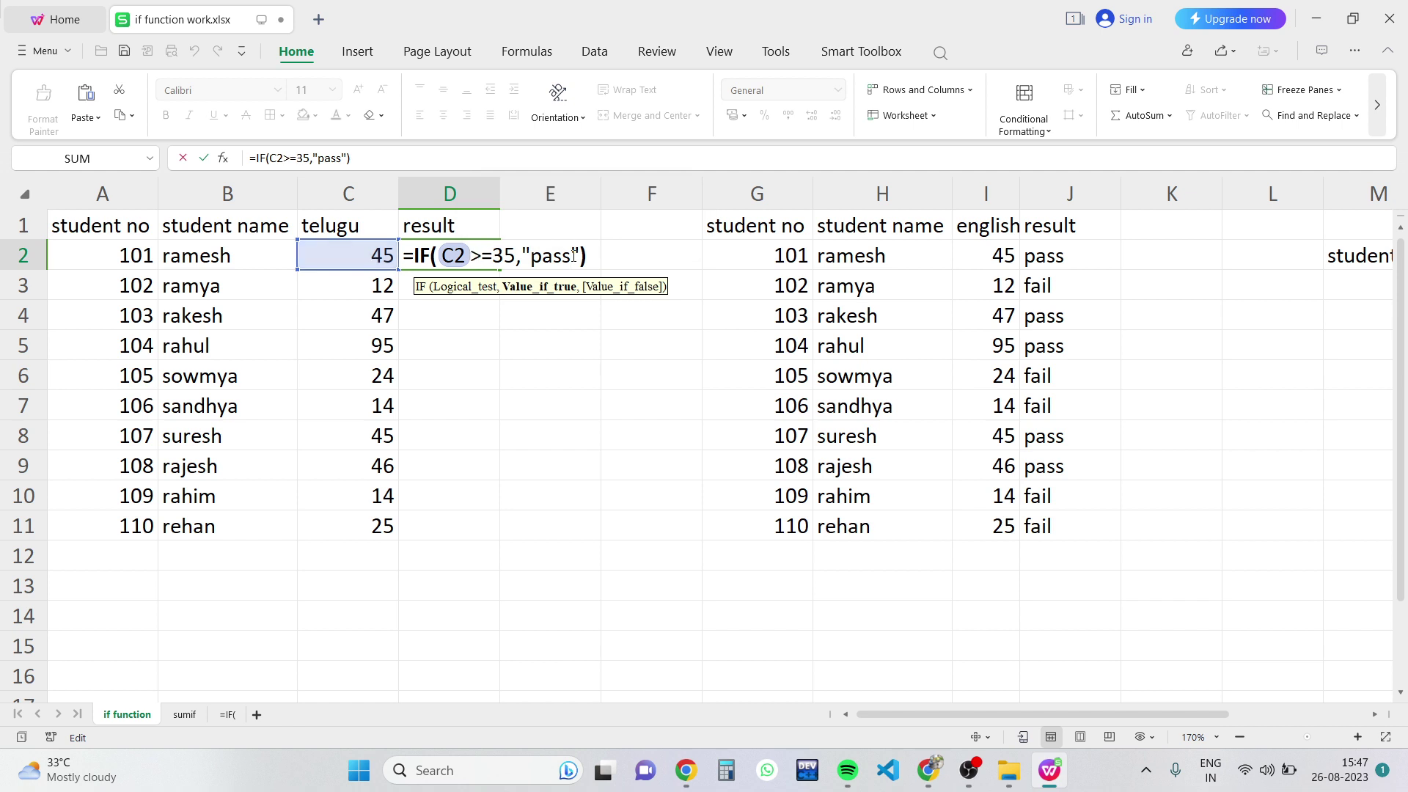
key(Right)
text(,)
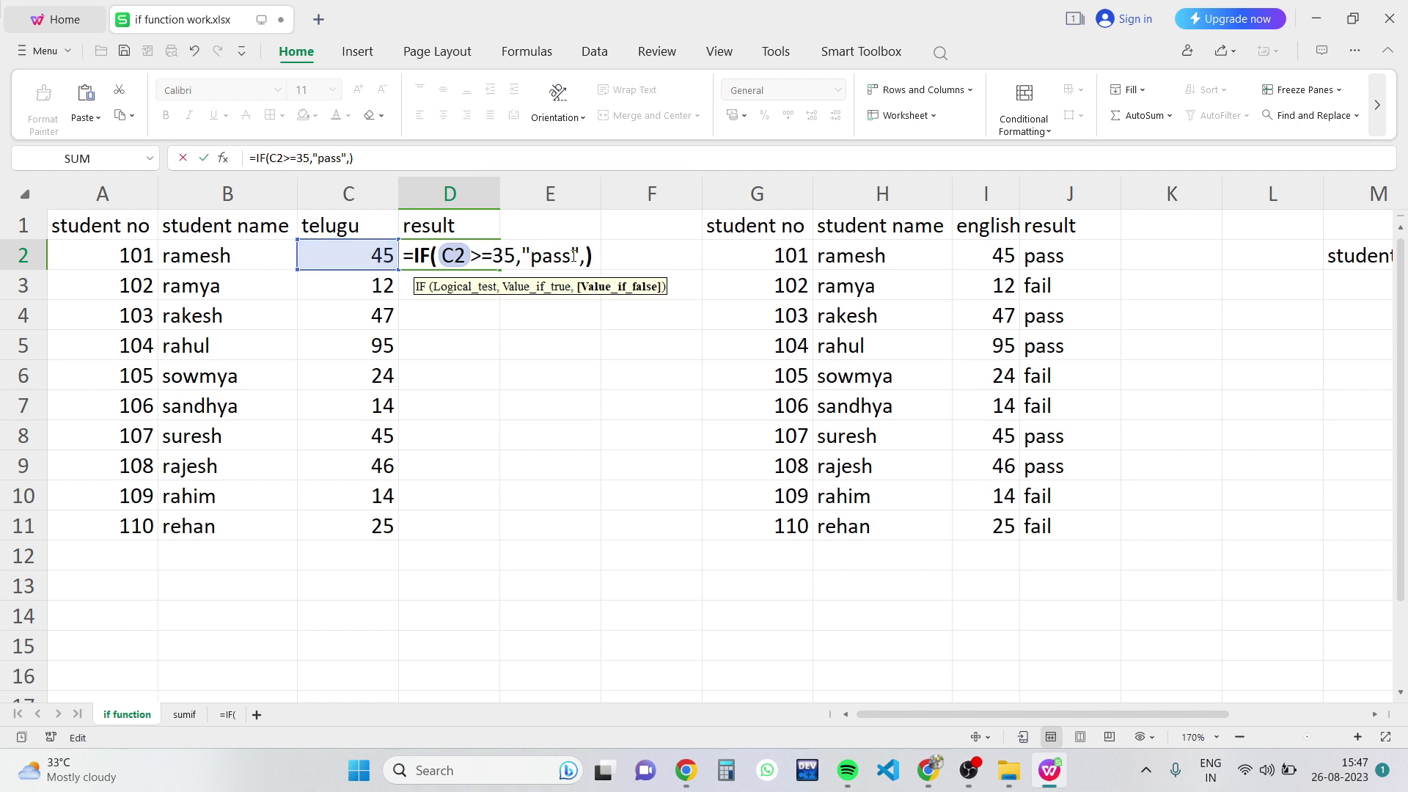
text(")
text(fail)
text(:)
key(BackSpace)
text(")
key(Return)
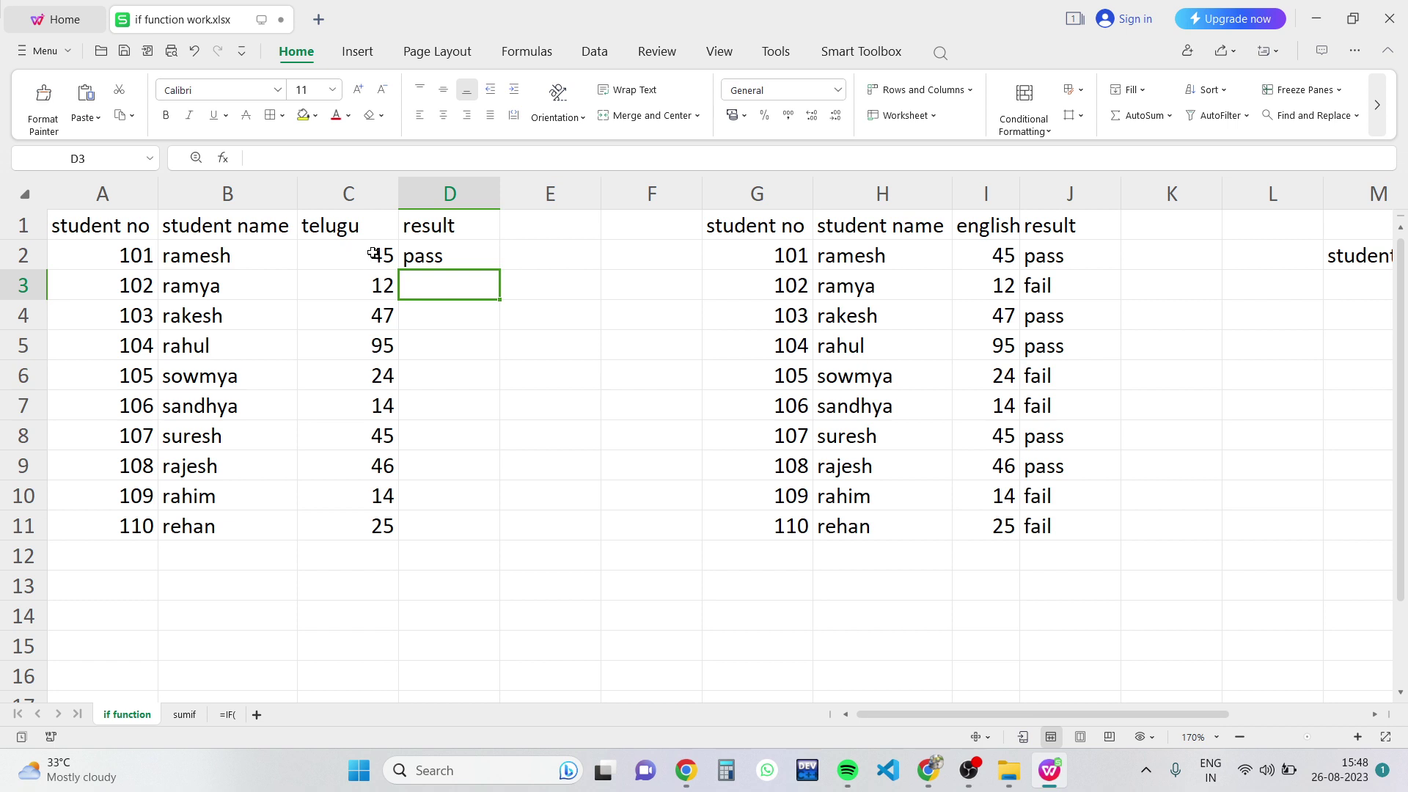
Fill D2's =IF(C2>=35,"pass","fail") formula down to D11.
click(442, 256)
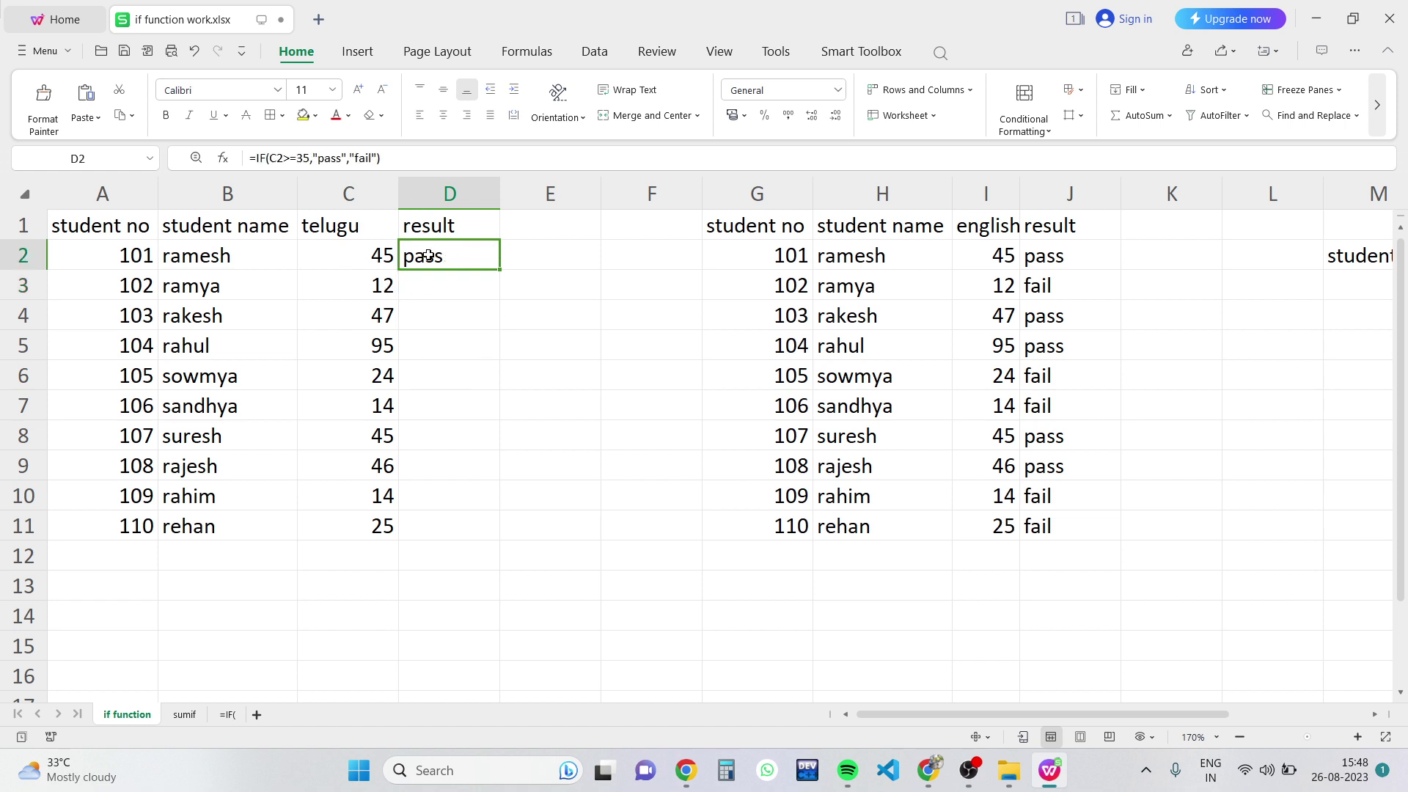
click(454, 284)
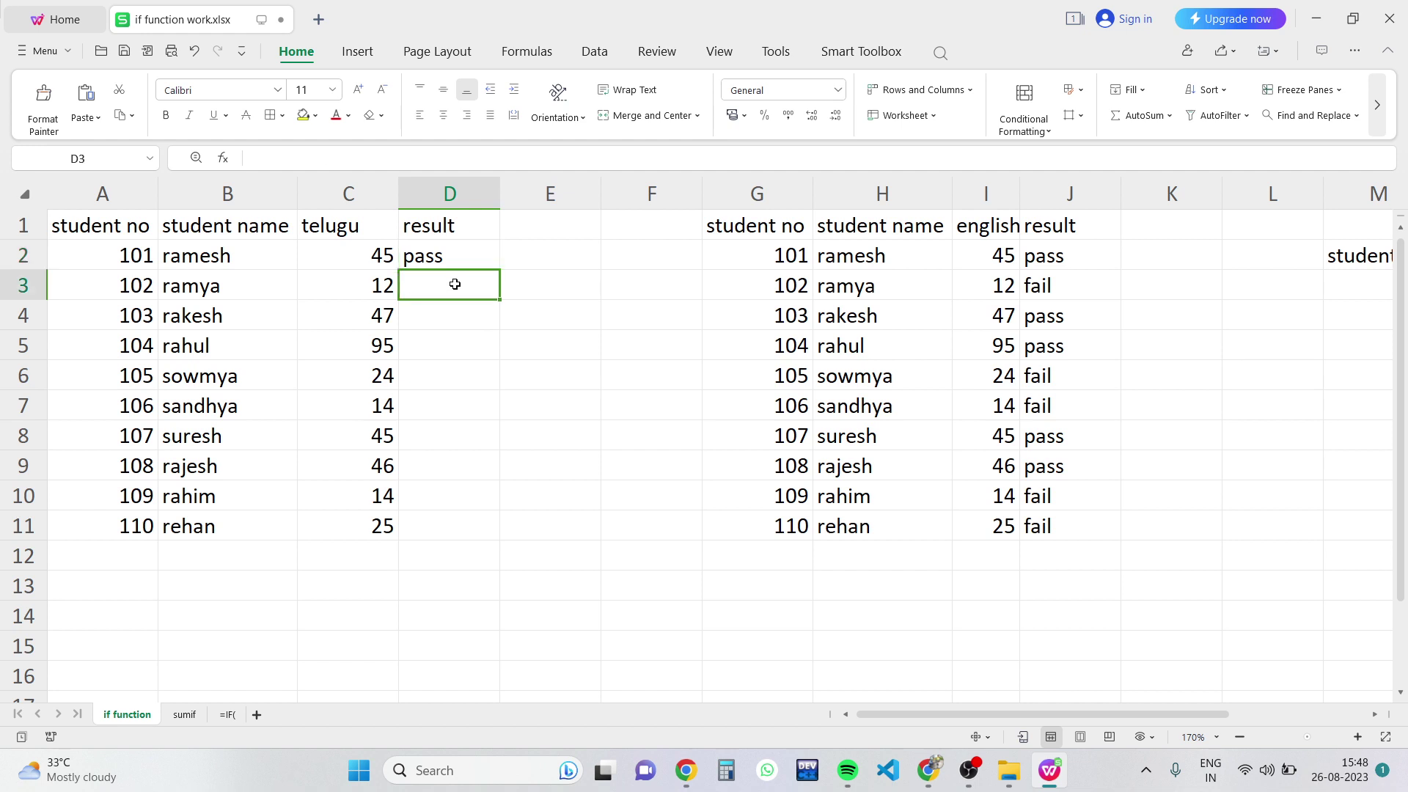
click(469, 255)
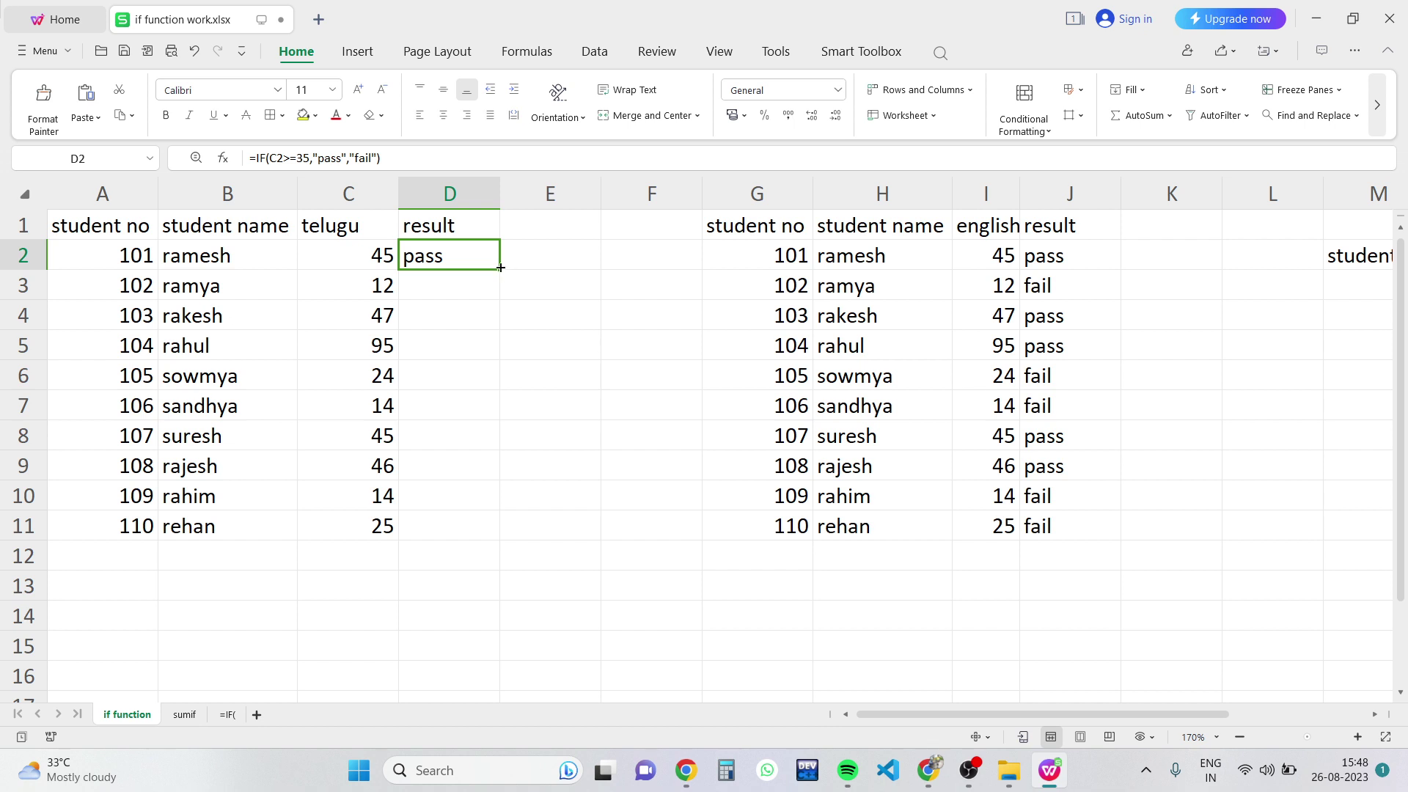
drag(501, 268, 496, 539)
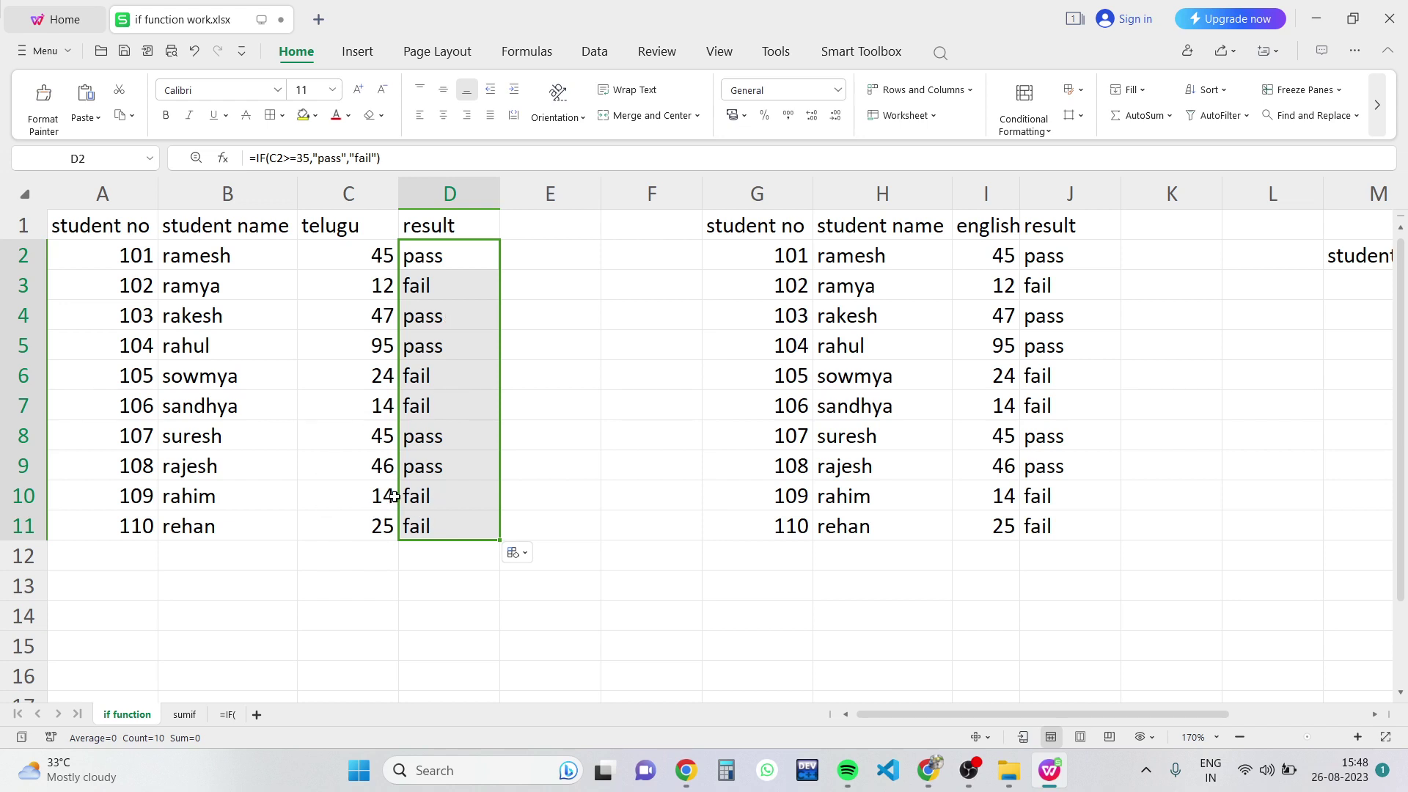
click(385, 497)
Enter 35 as rahim's mark in C10 and confirm D10's >=35 test returns pass.
text(3)
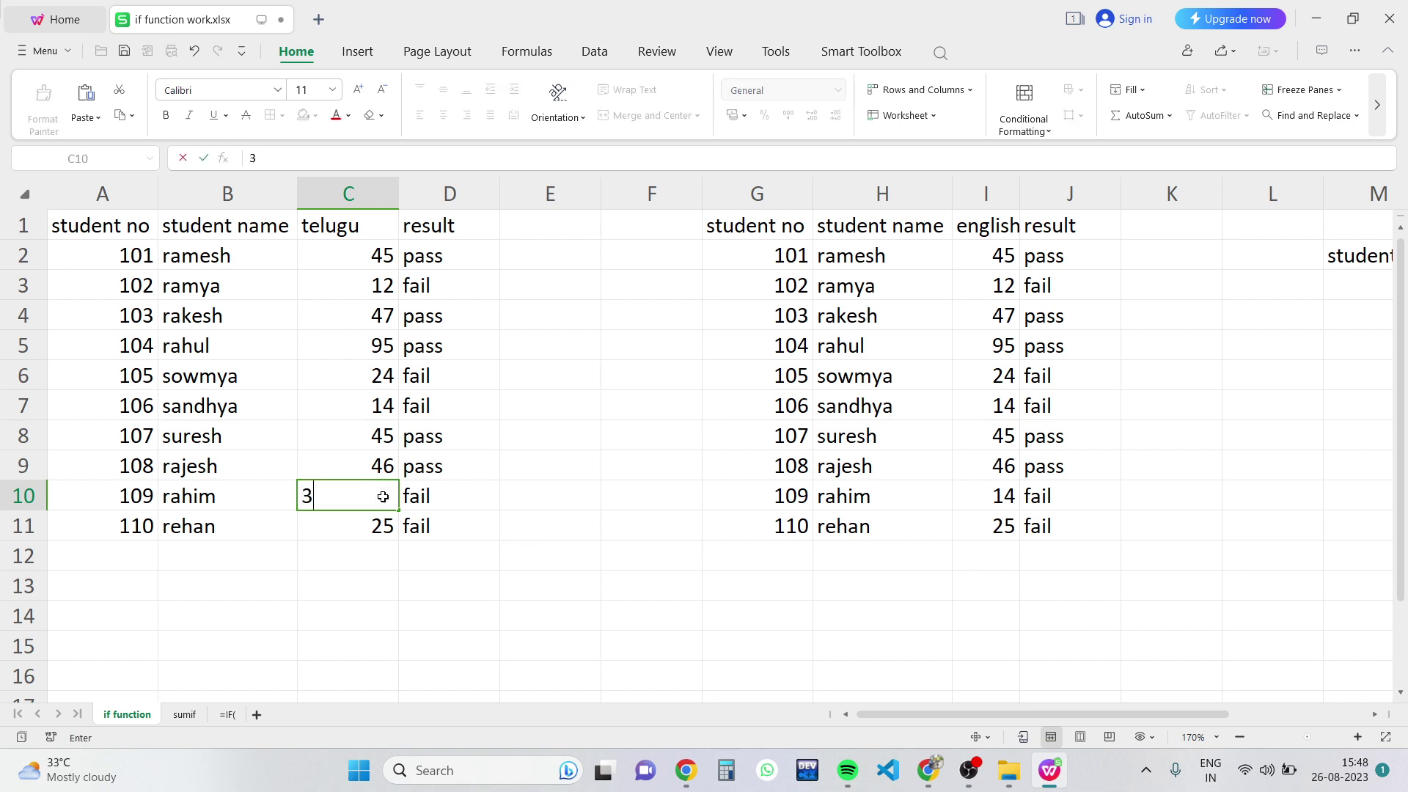
text(5)
key(Tab)
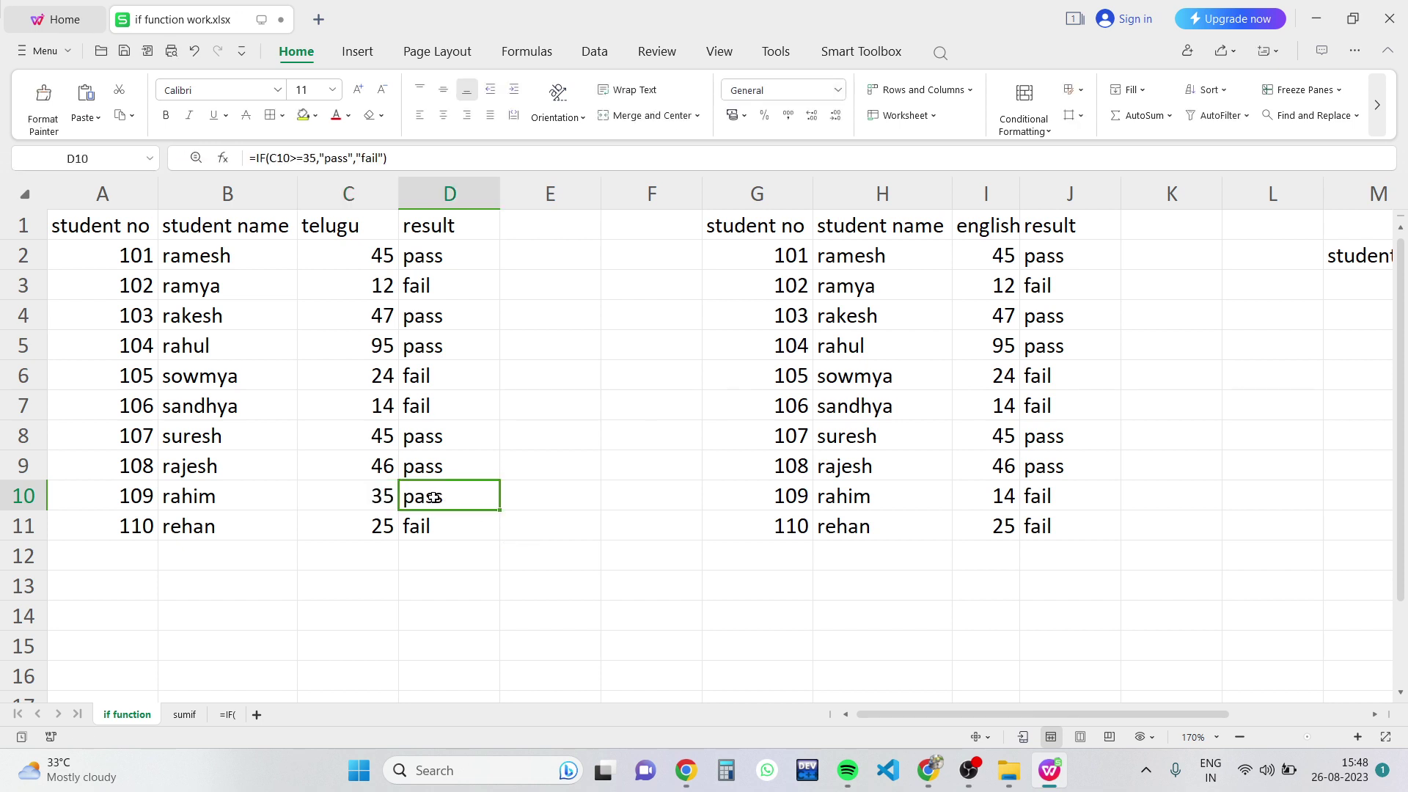
double_click(485, 497)
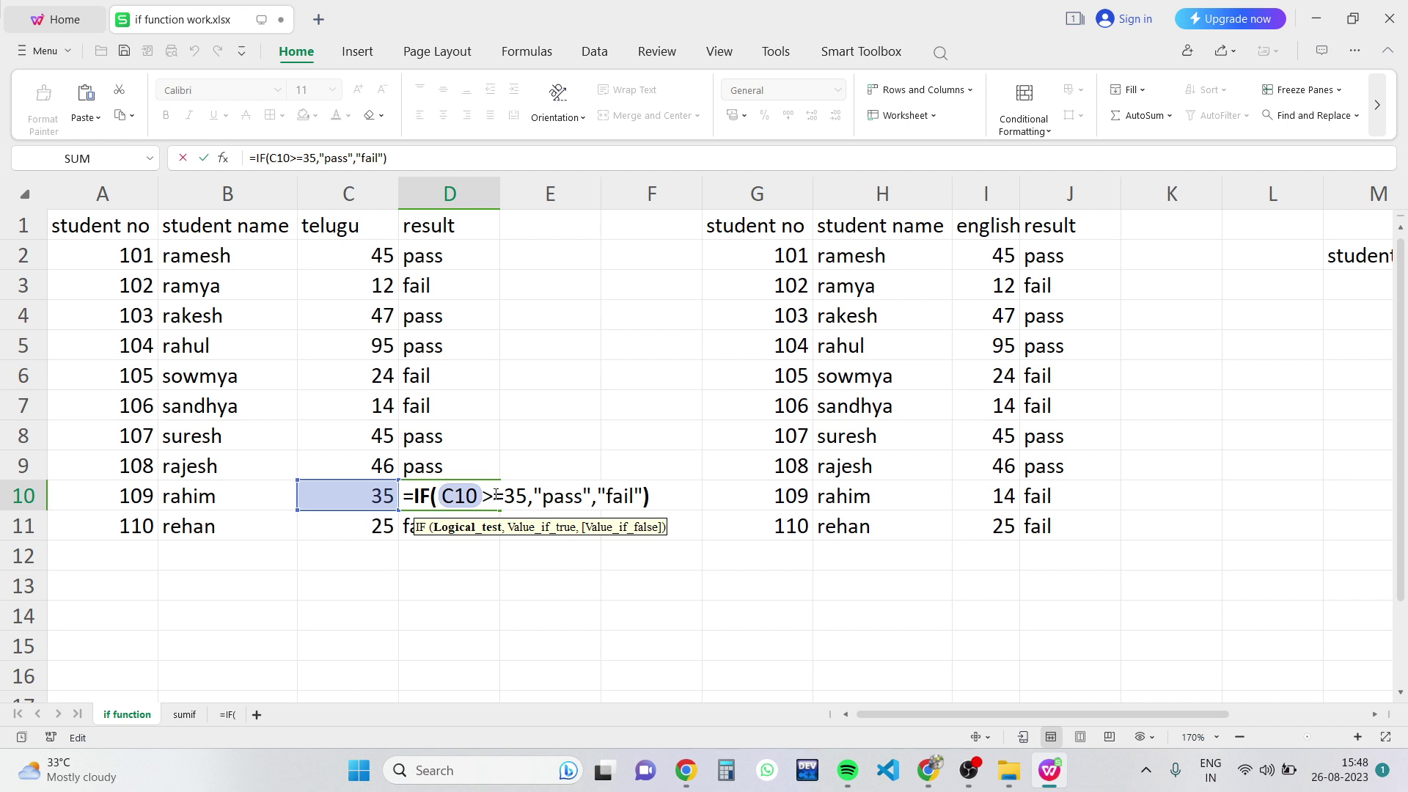
drag(482, 497, 523, 498)
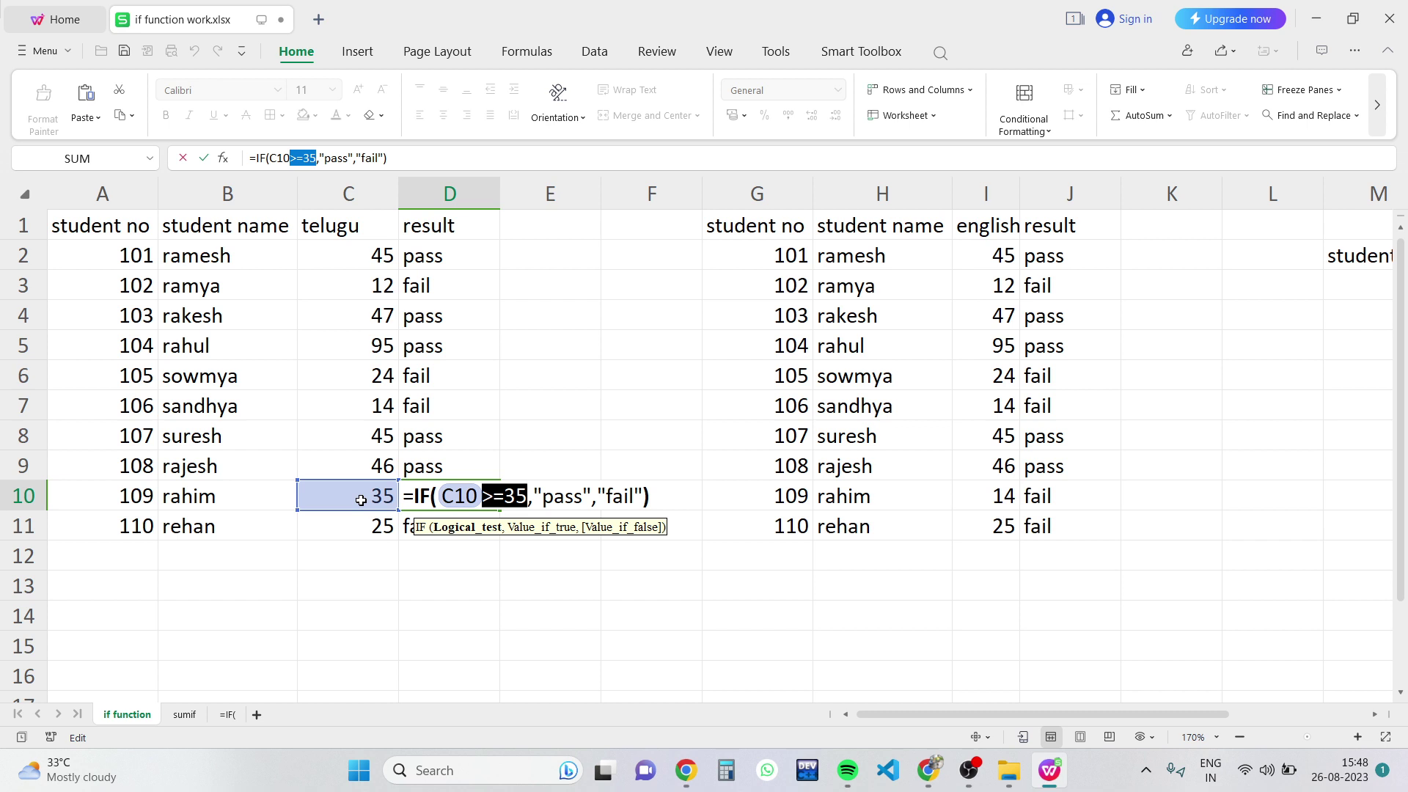
key(Return)
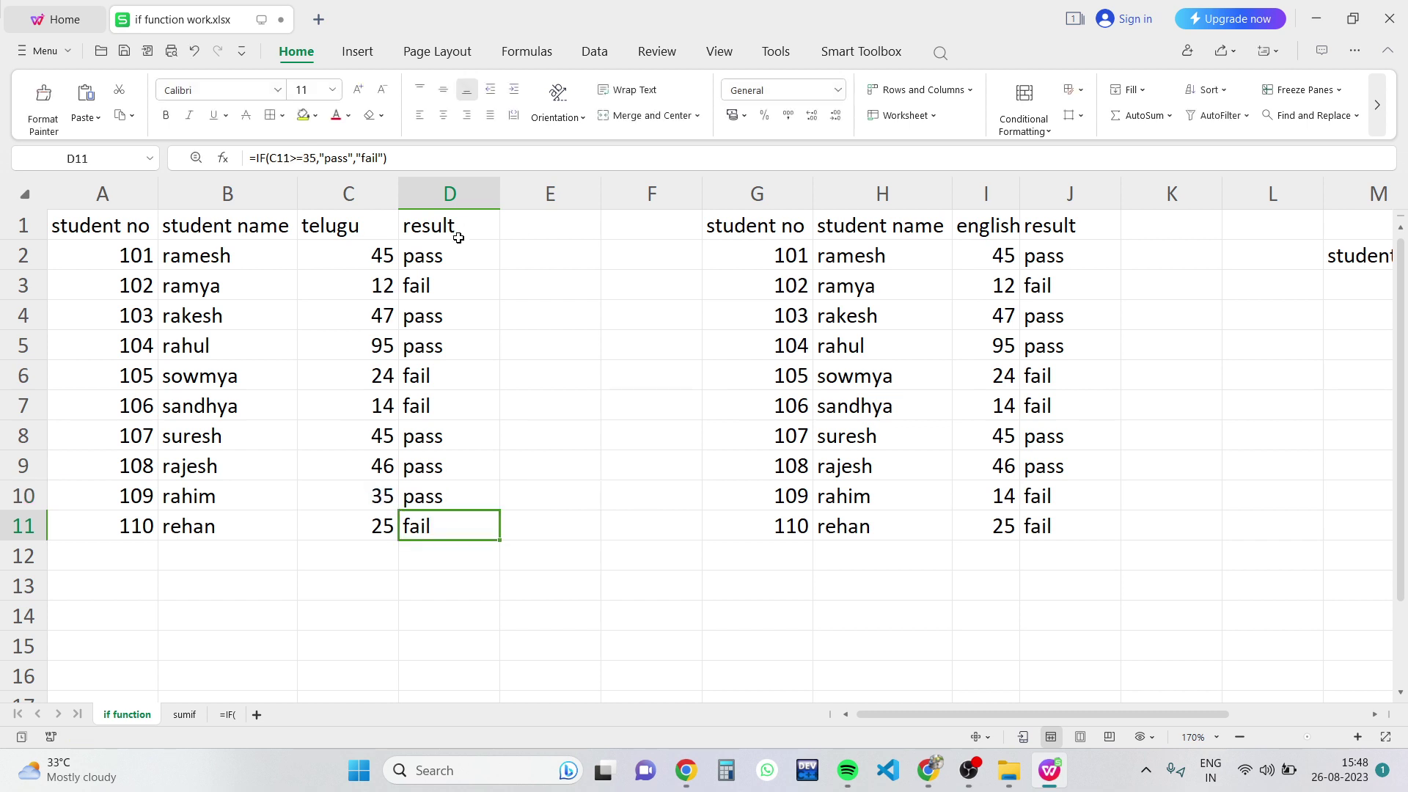
click(457, 251)
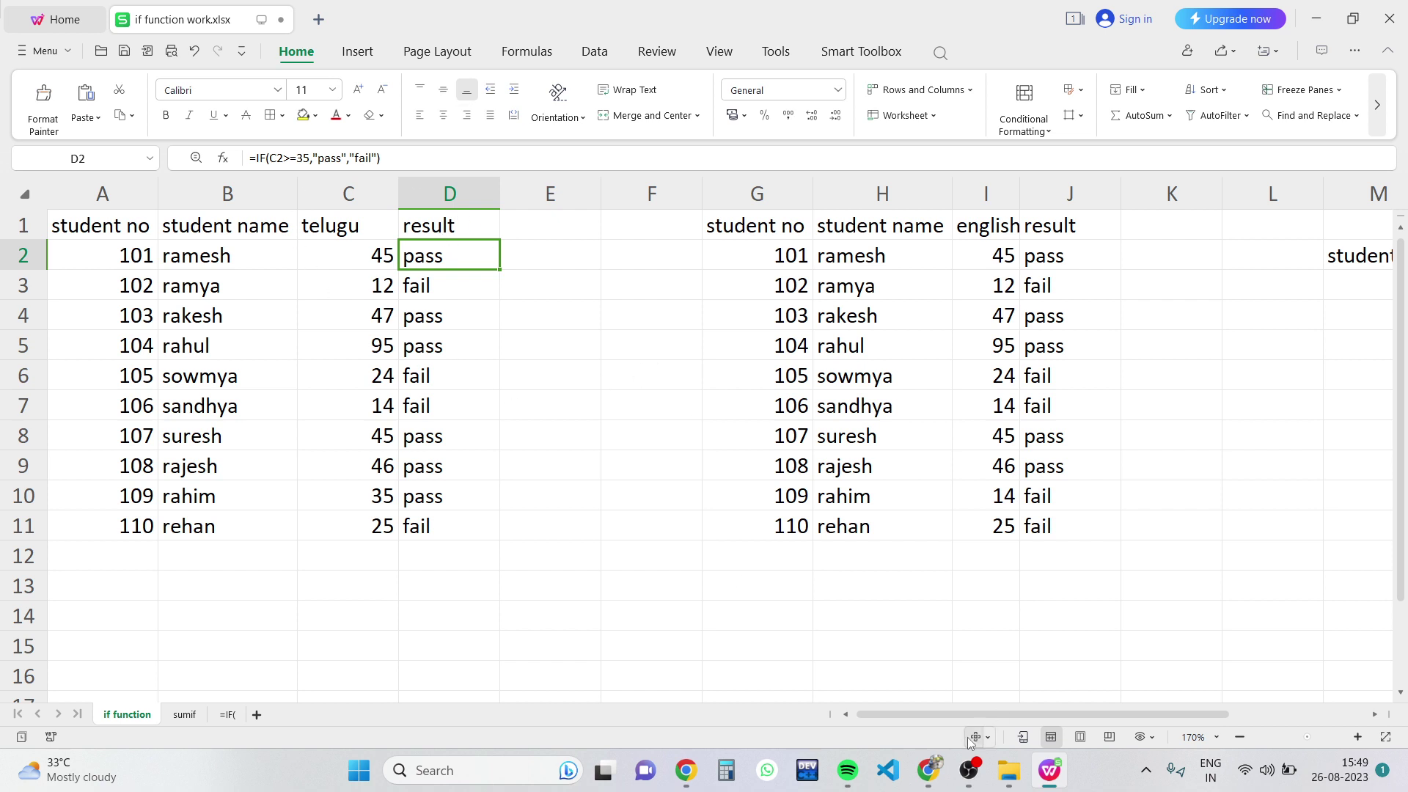
click(928, 770)
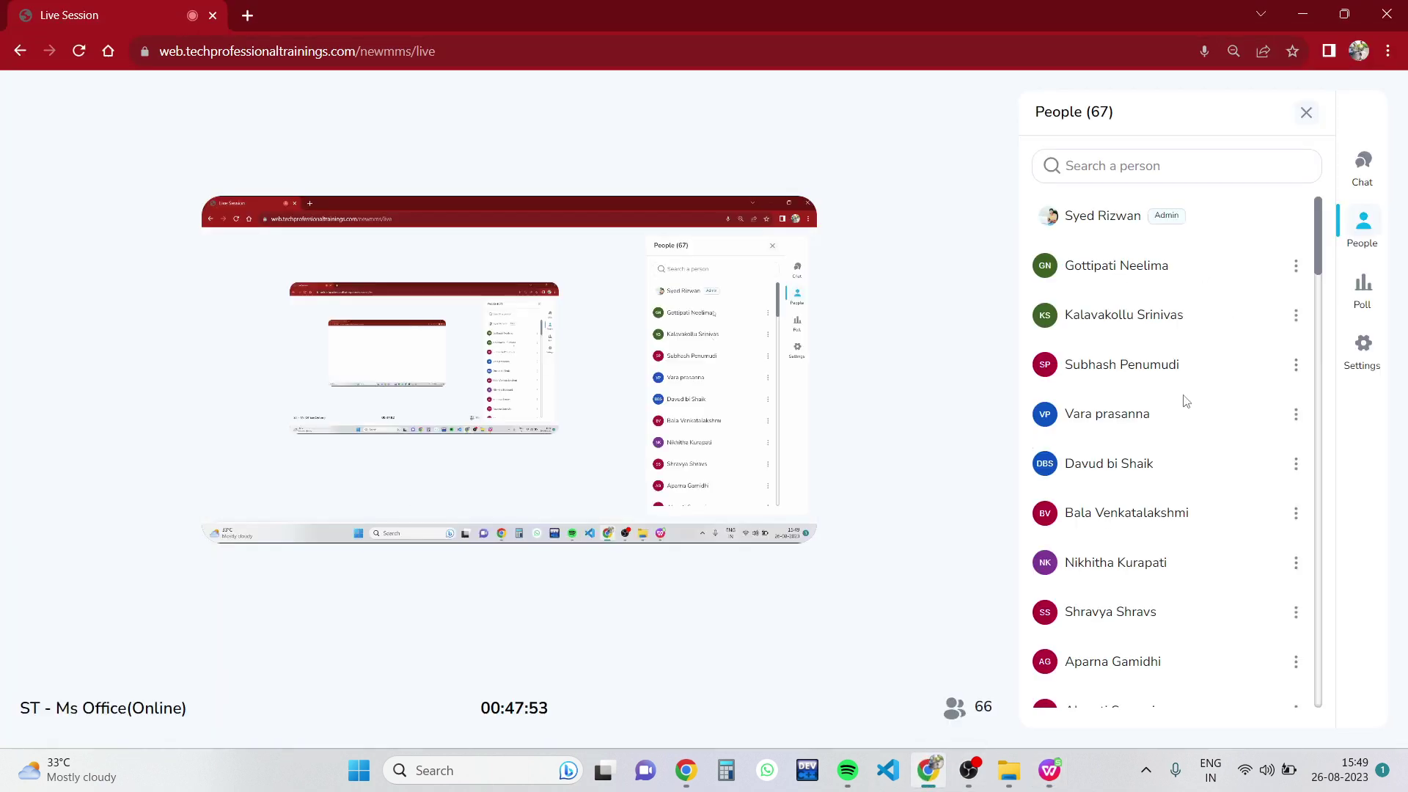
click(1360, 165)
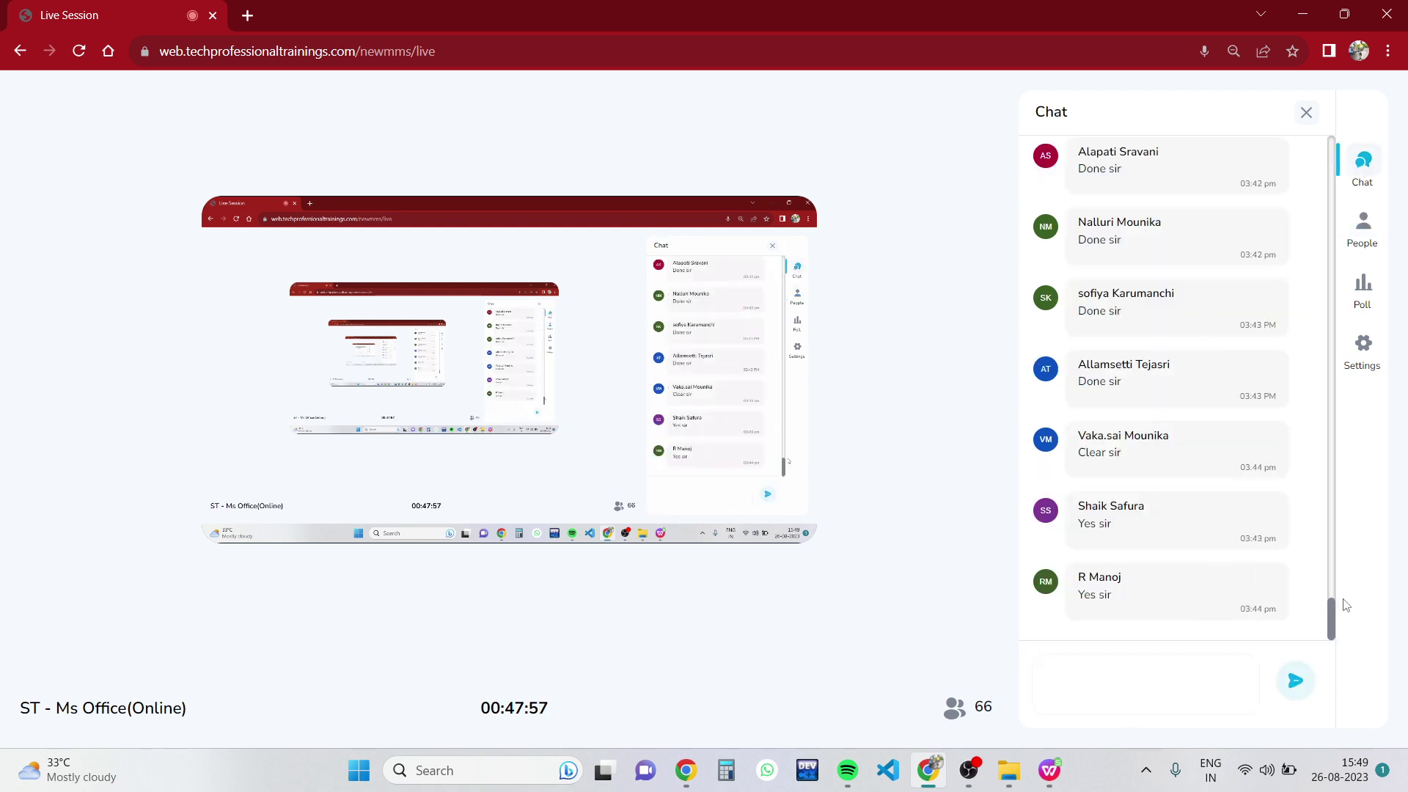
click(1216, 678)
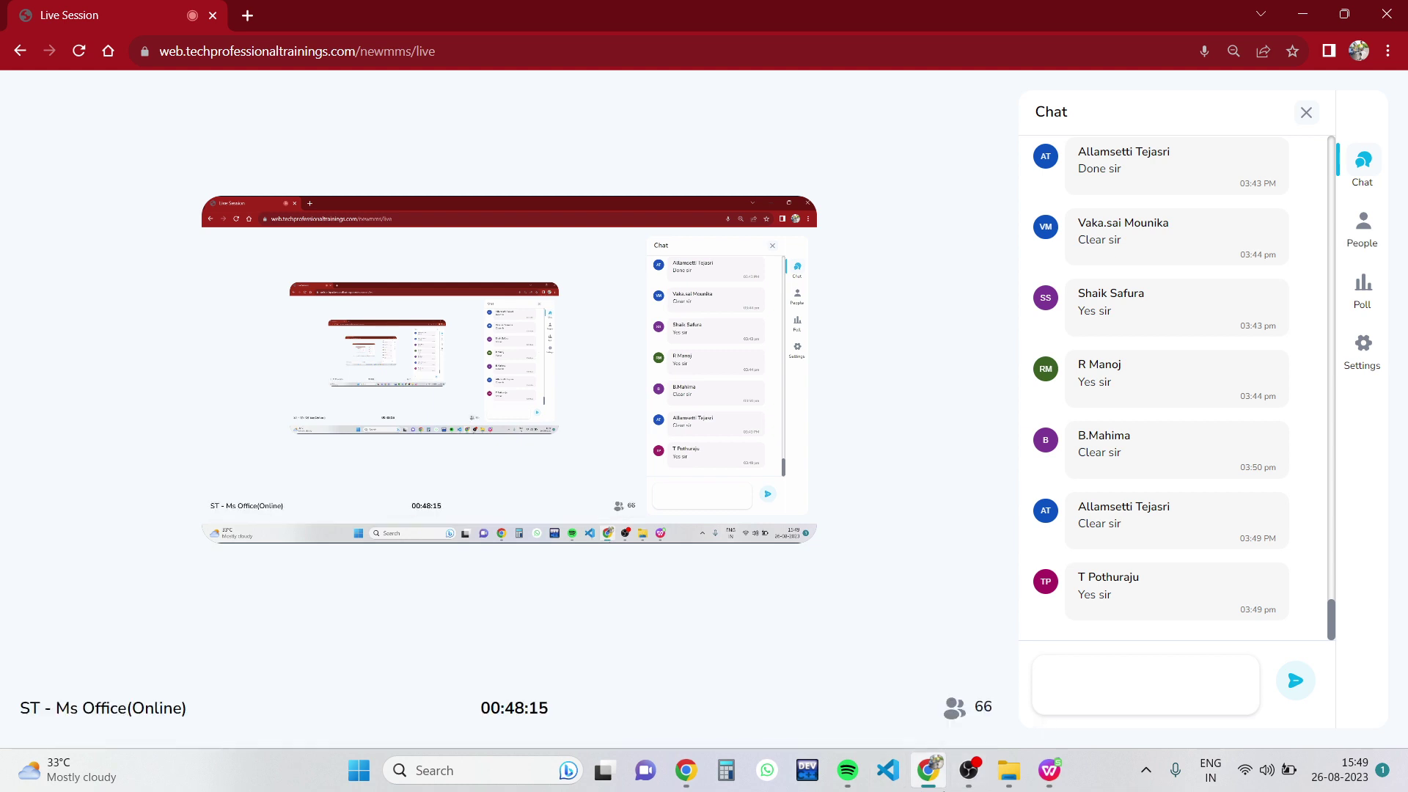
click(1048, 768)
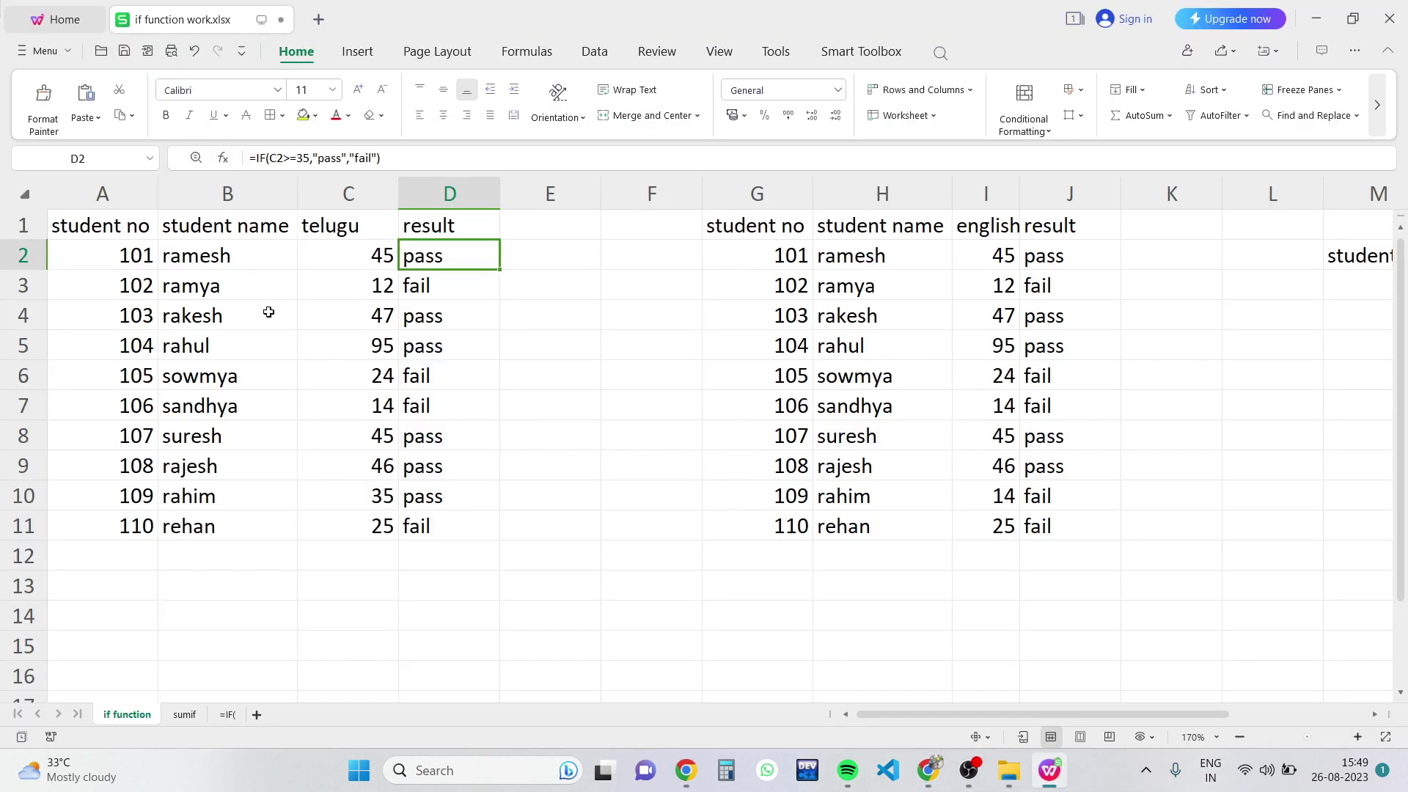
Select D2 and open its =IF(C2>=35,"pass","fail") formula in edit mode.
drag(102, 250, 426, 286)
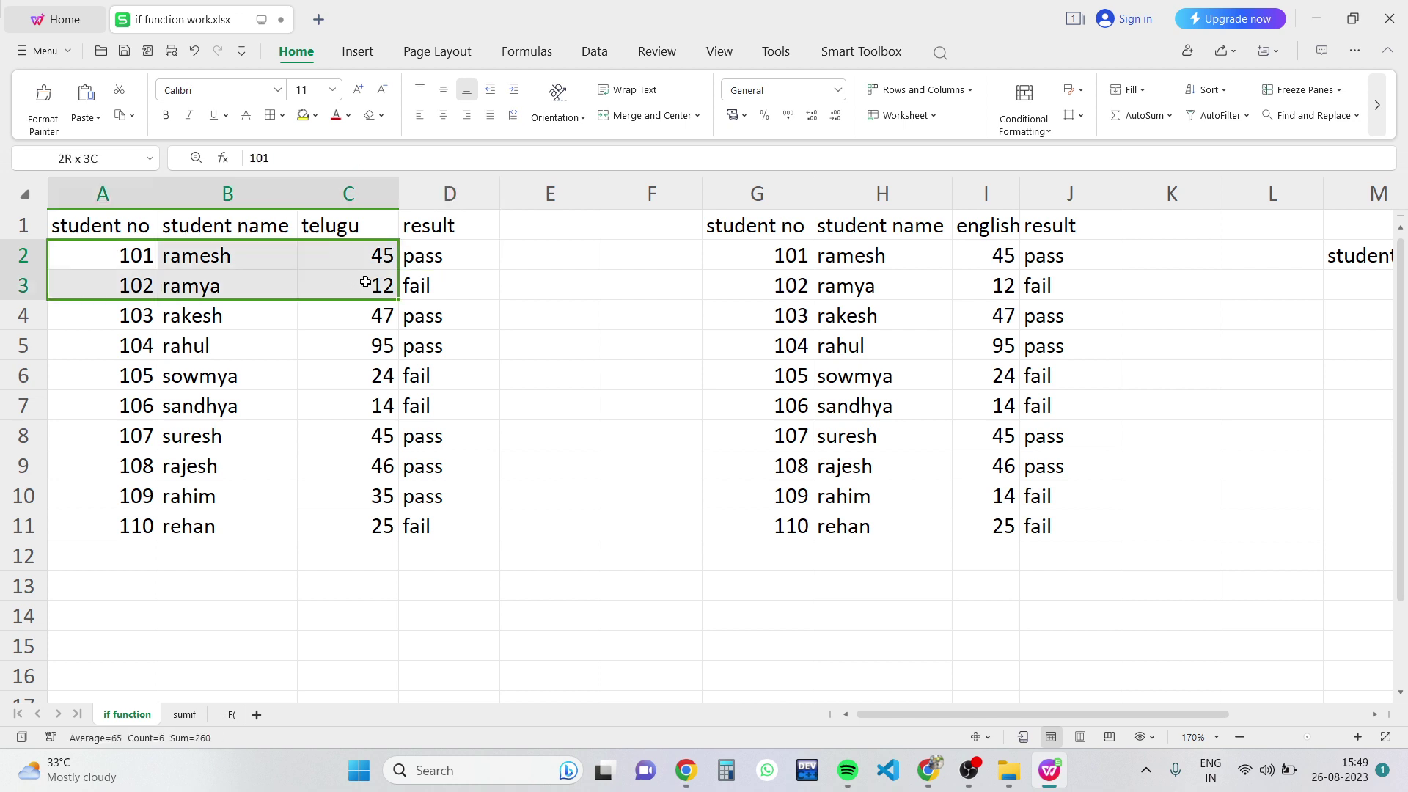
click(451, 261)
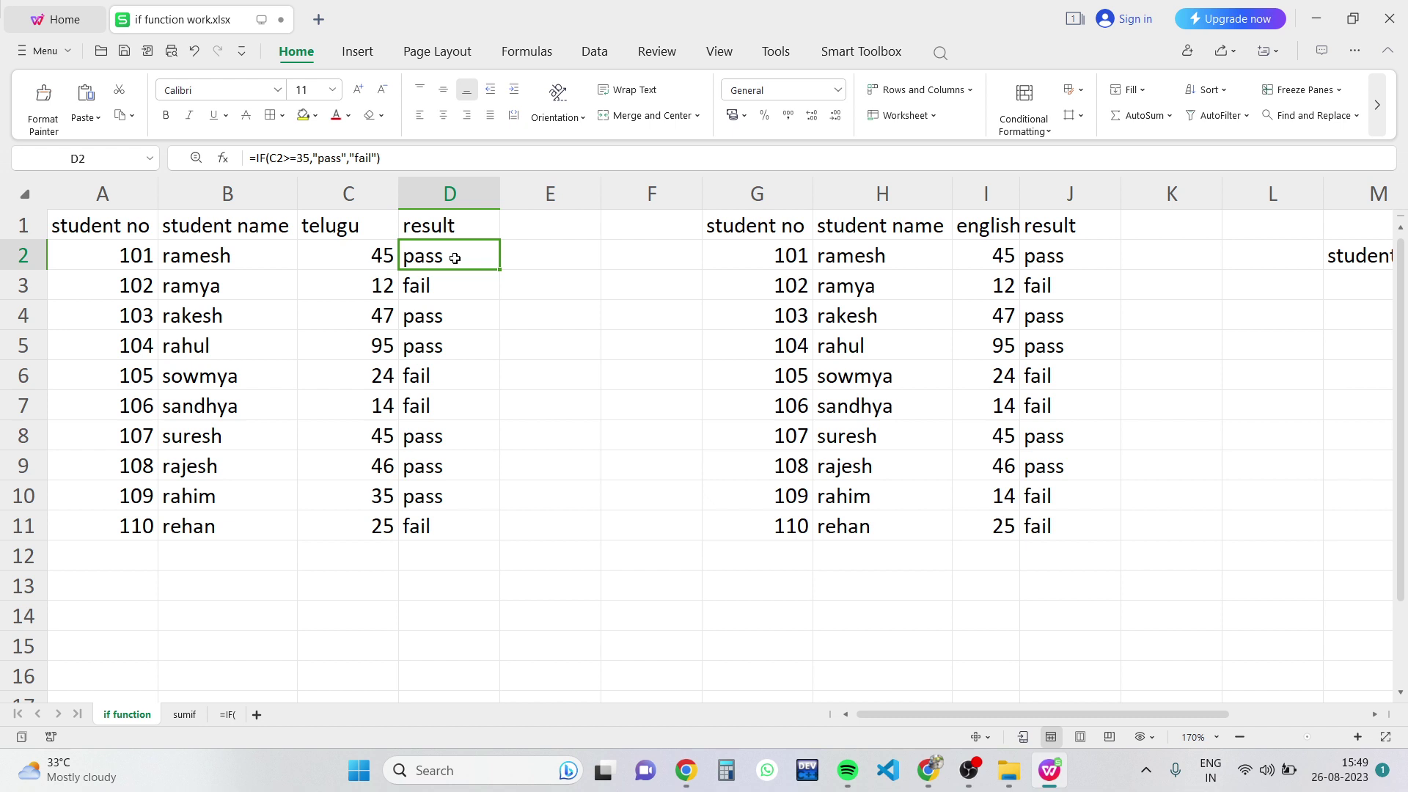
double_click(454, 258)
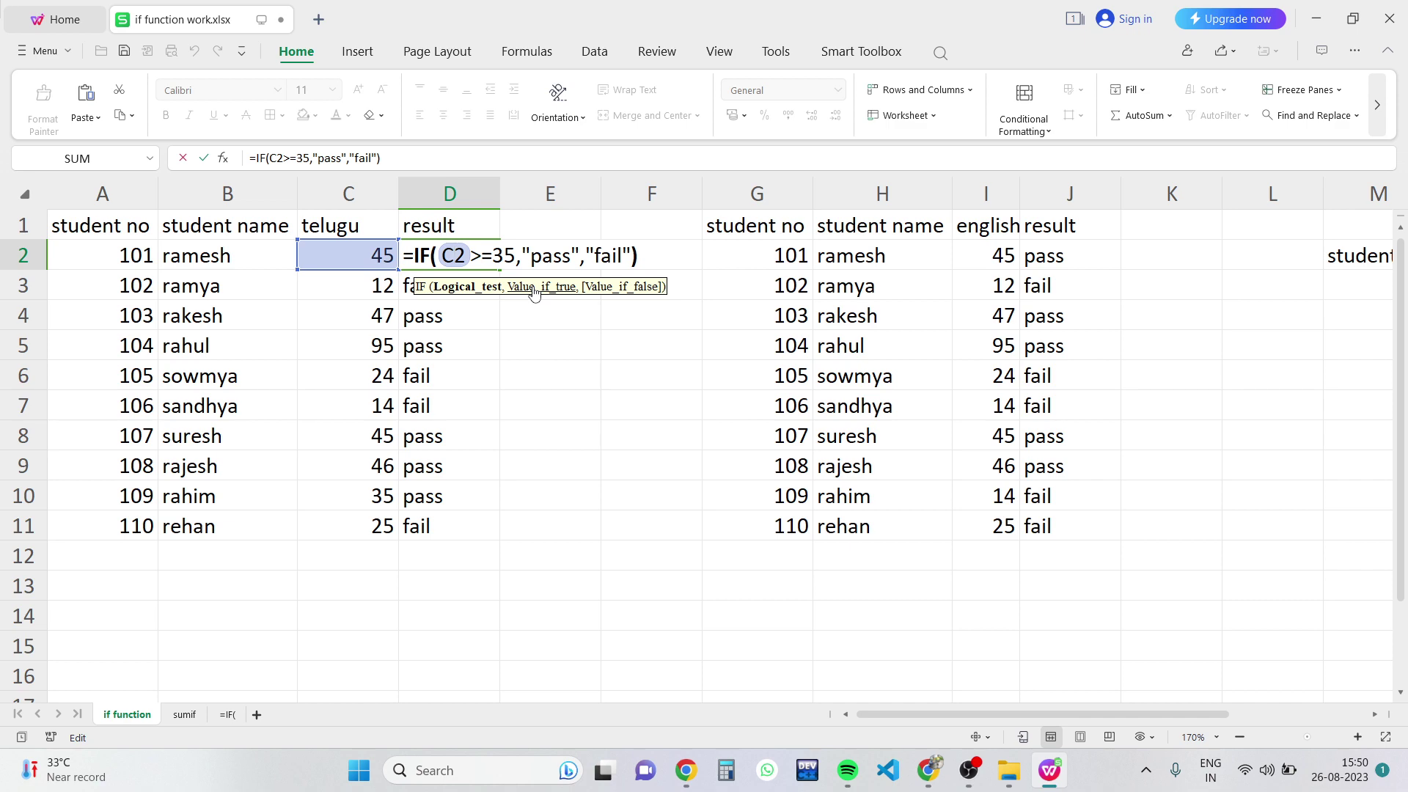
click(928, 771)
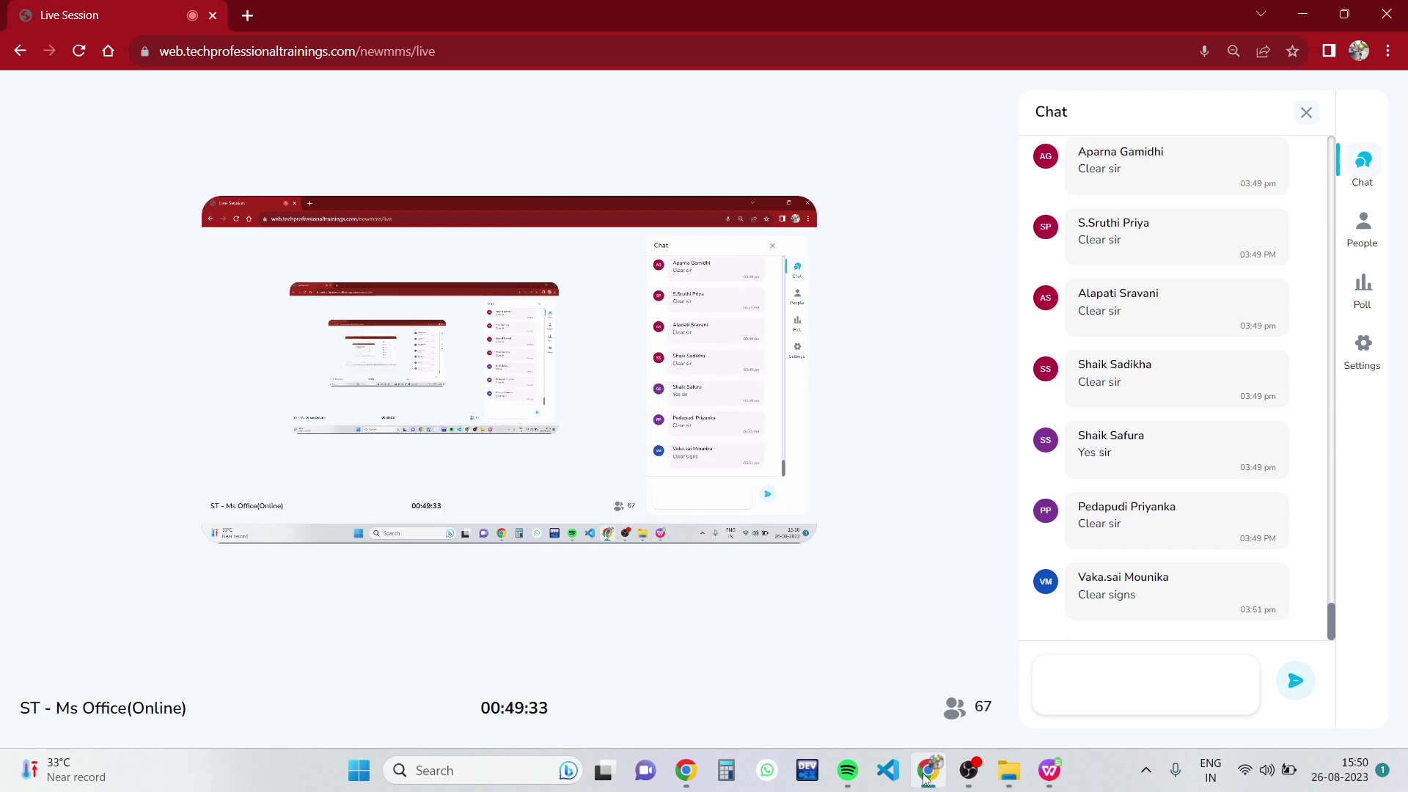
click(926, 779)
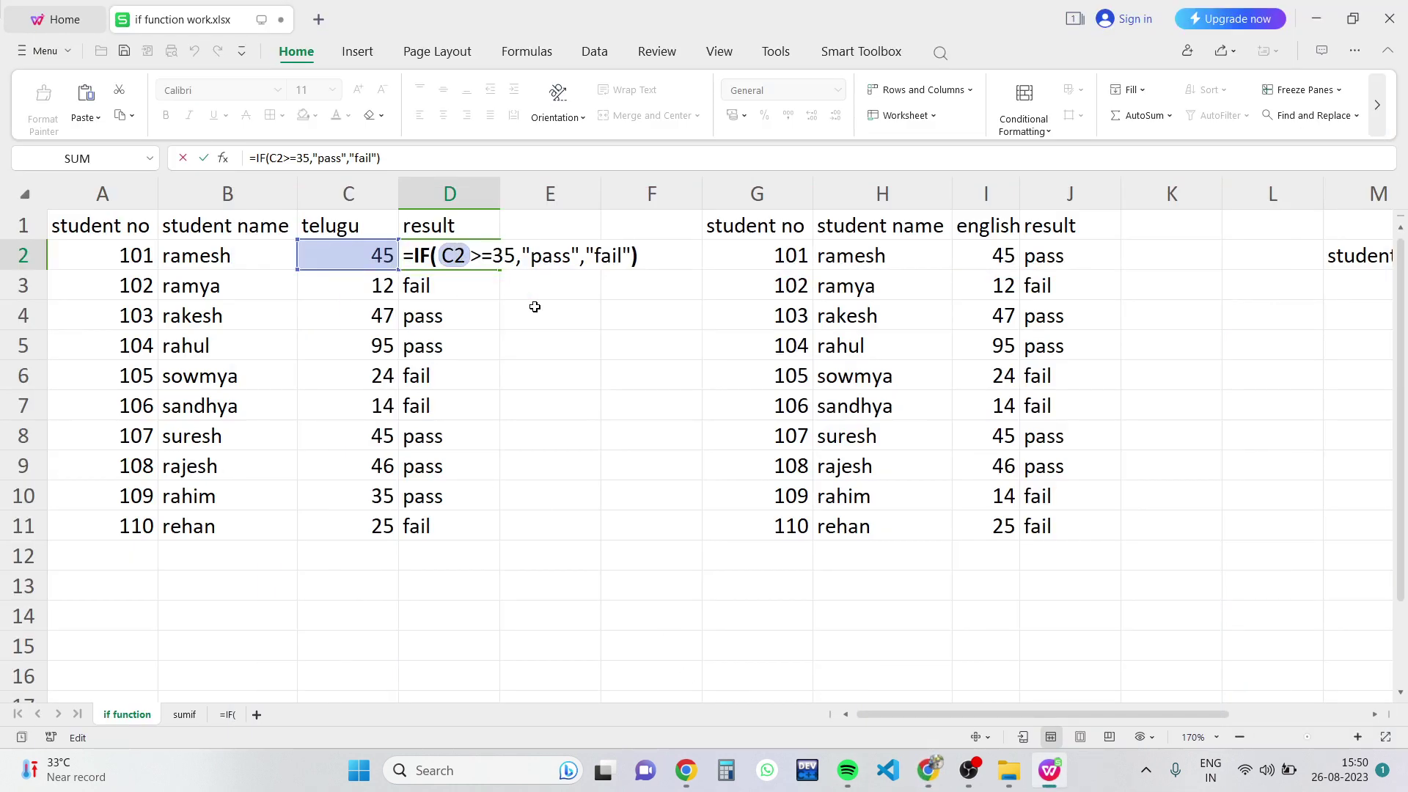
mouse_move(535, 305)
mouse_down()
mouse_move(461, 278)
mouse_move(461, 257)
mouse_up()
click(447, 257)
double_click(447, 256)
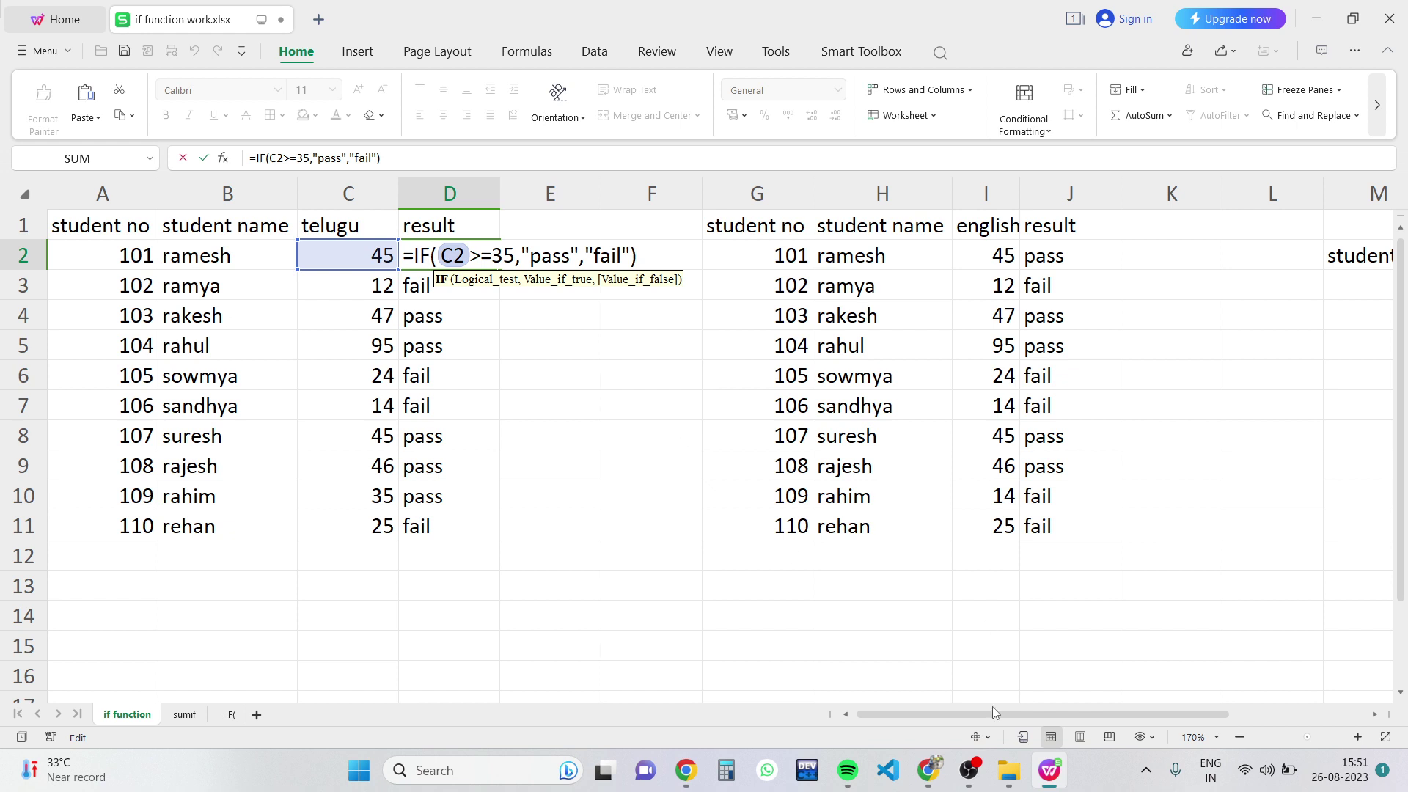
click(938, 767)
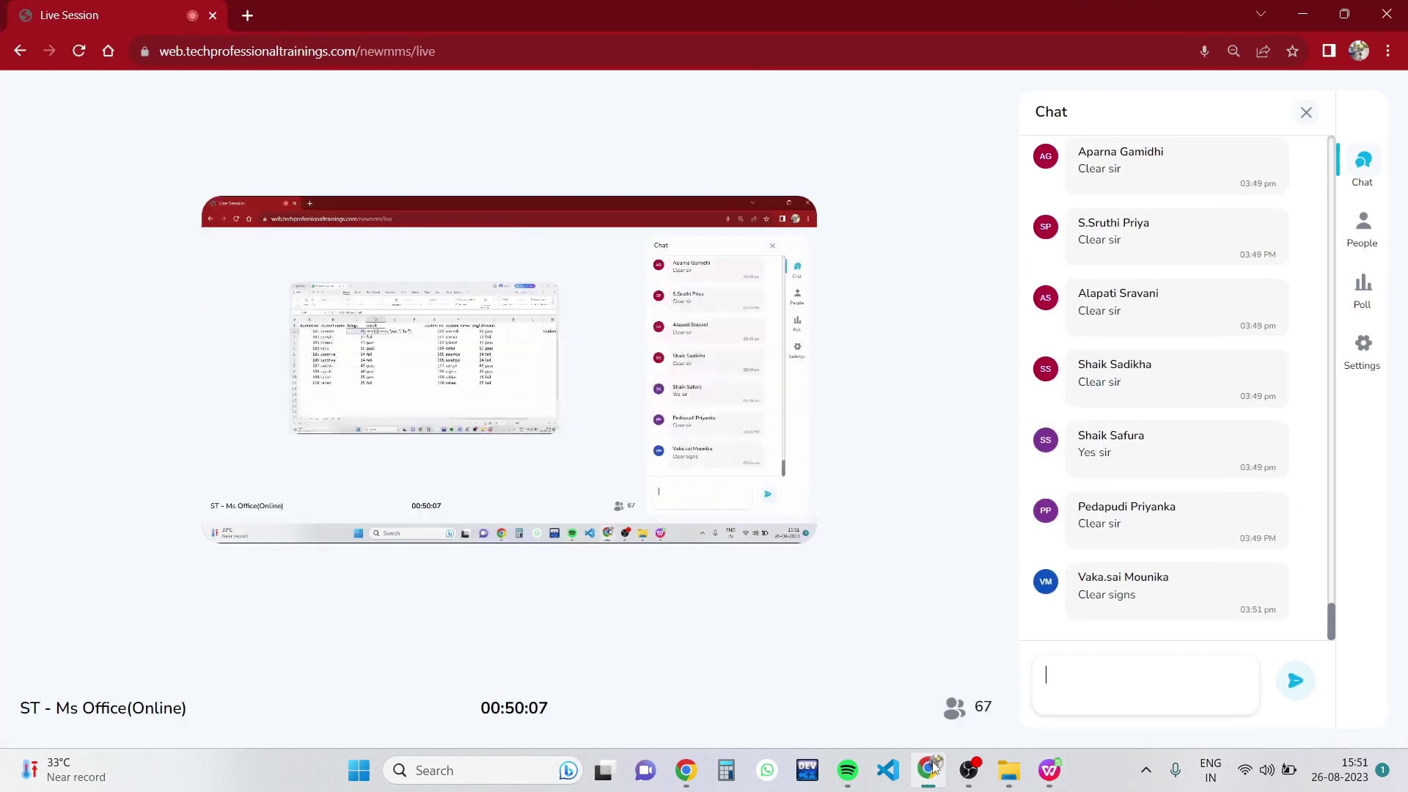
click(932, 767)
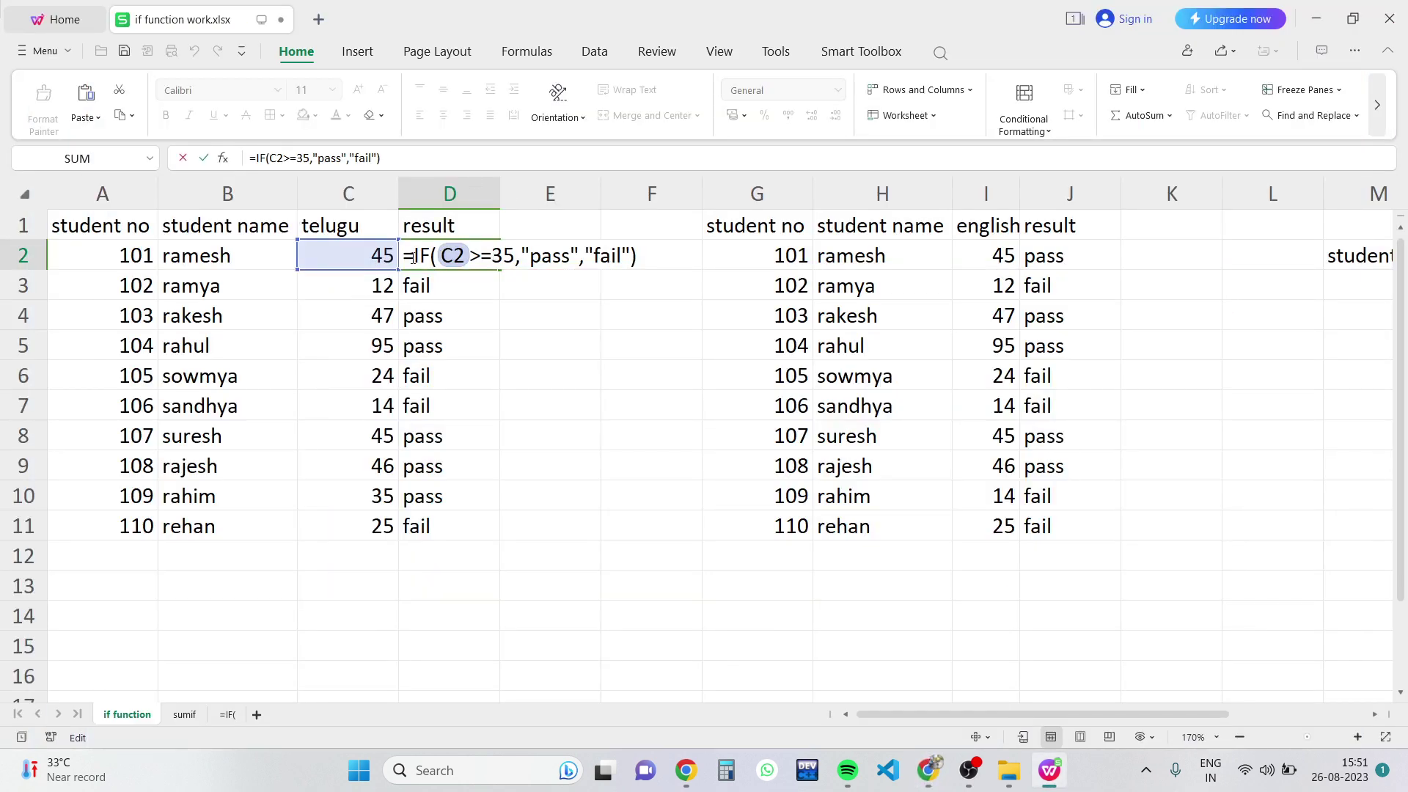
drag(110, 253, 336, 275)
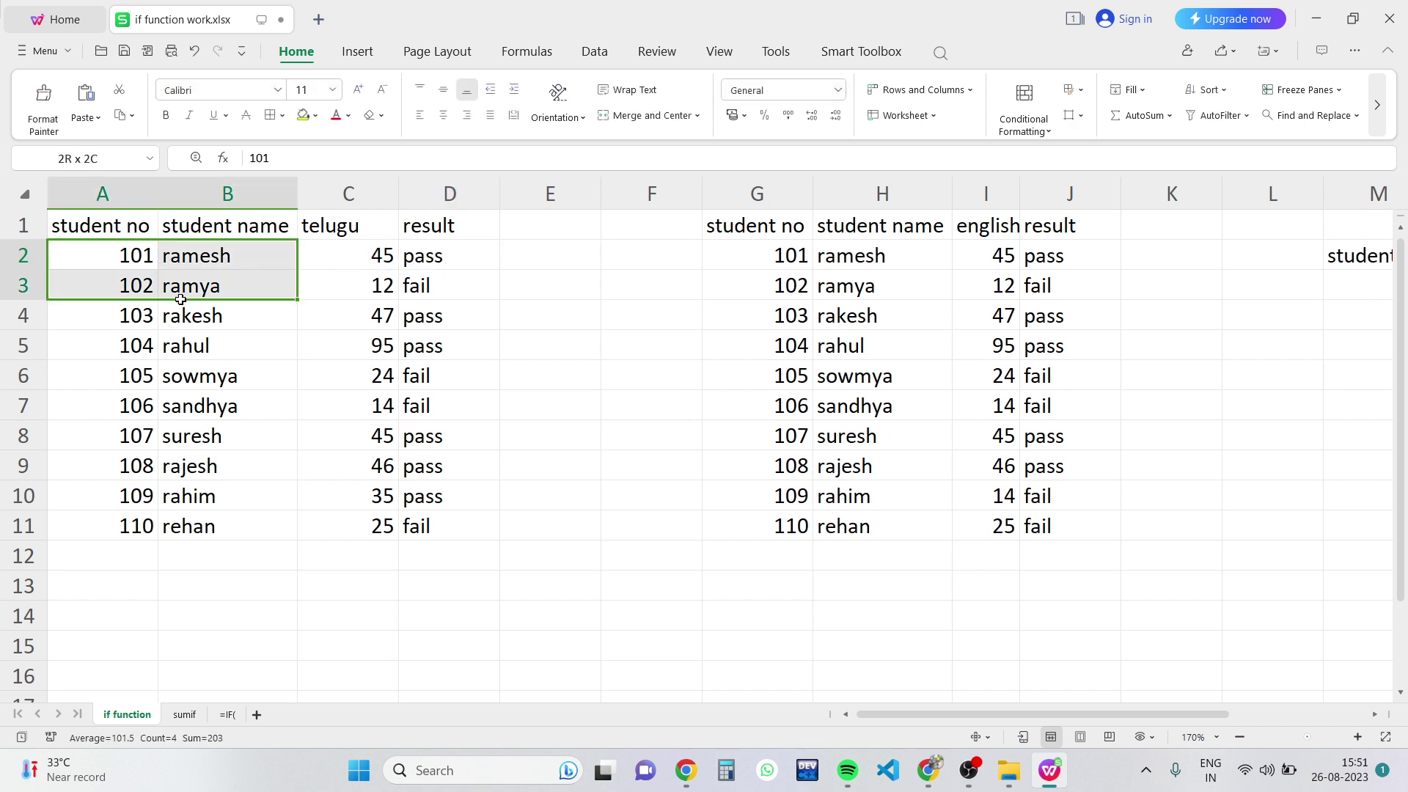
double_click(460, 255)
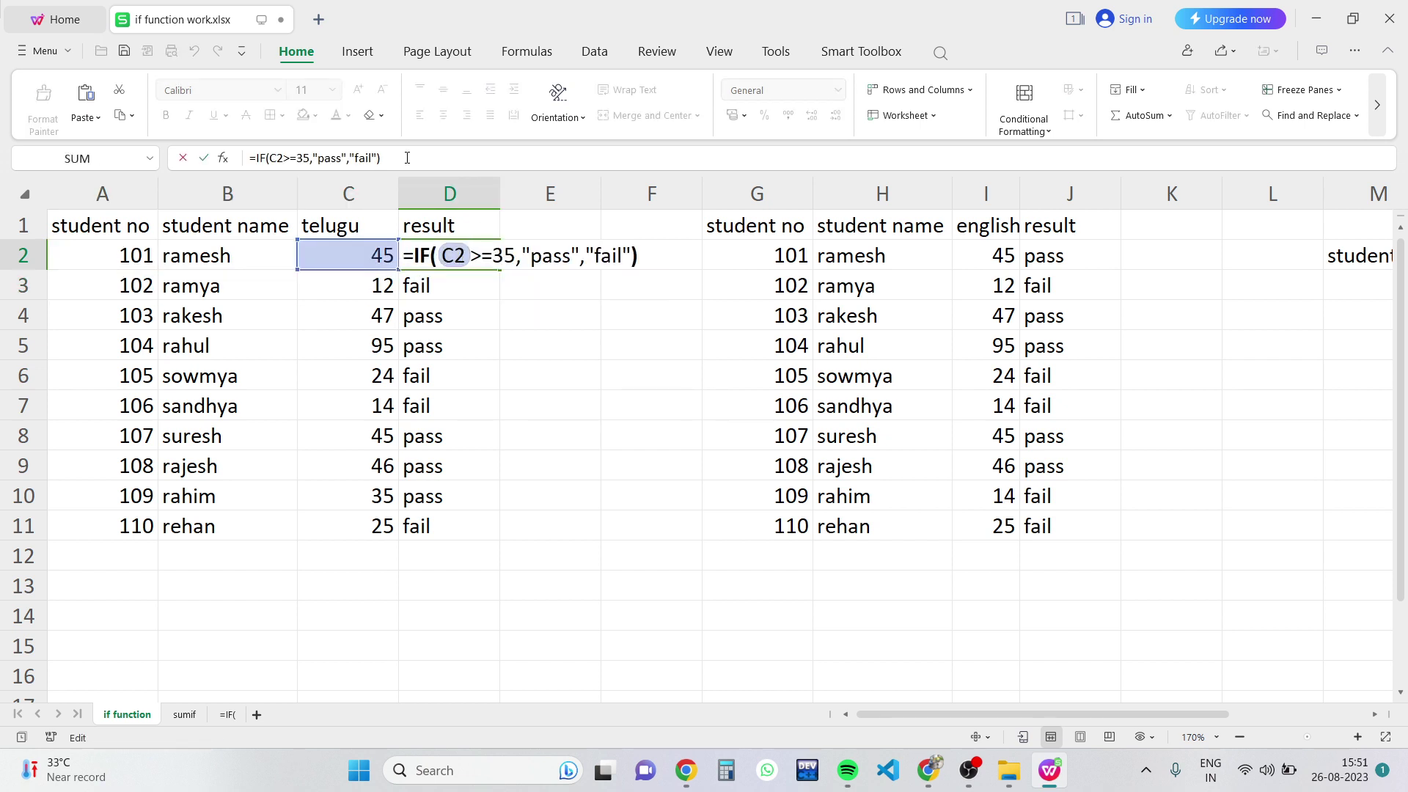
drag(380, 158, 247, 156)
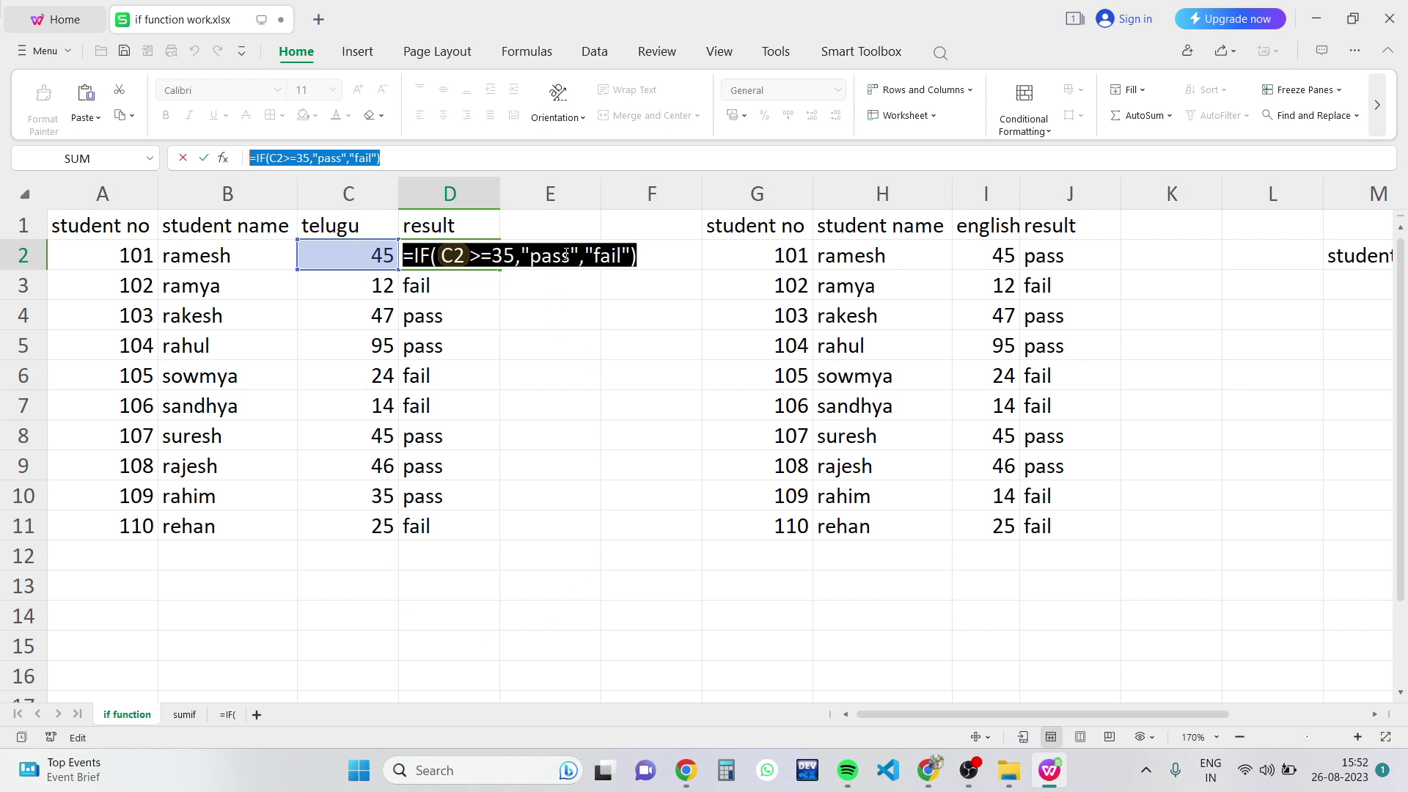
Highlight the "pass" result and the C2>=35 condition in D2's formula without changing it.
drag(579, 255, 529, 256)
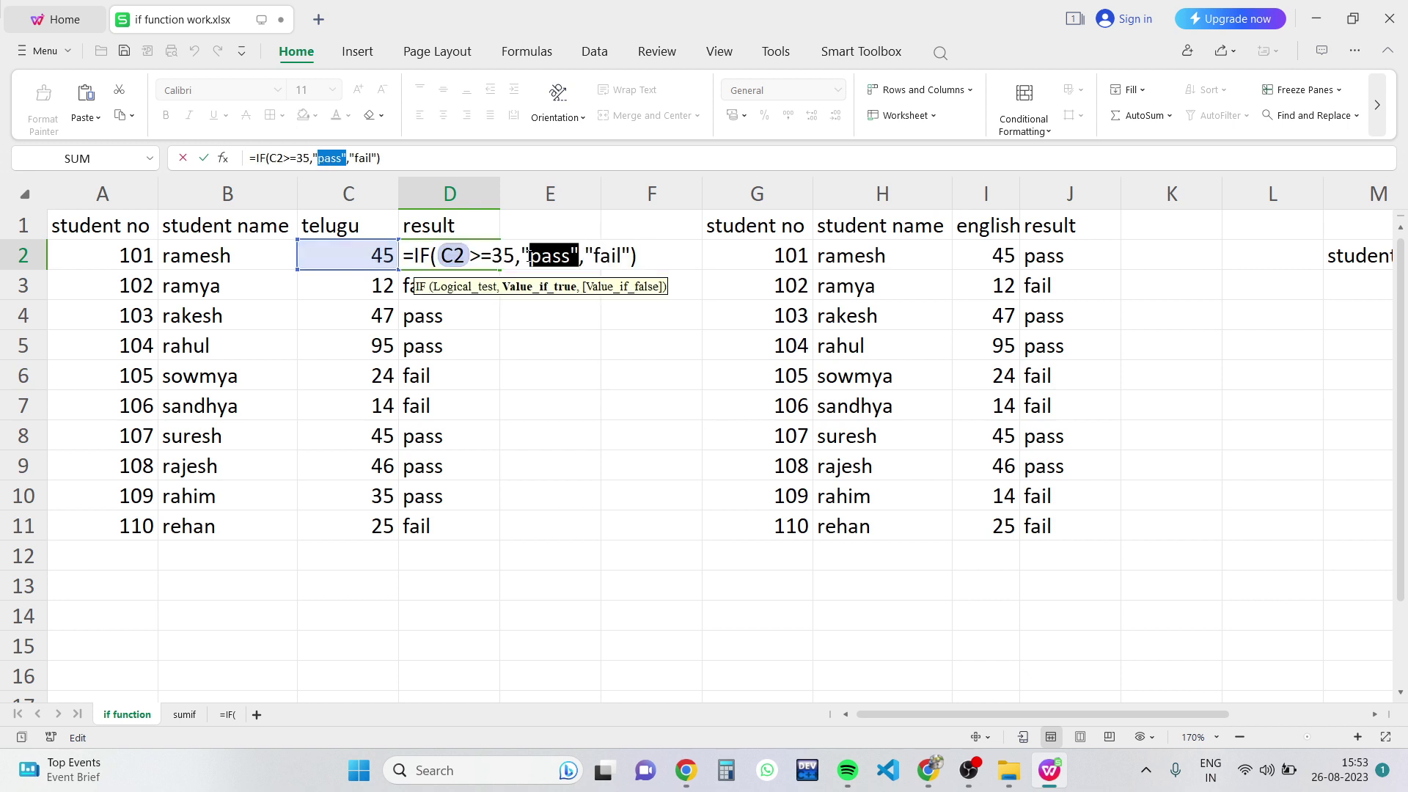
drag(516, 255, 441, 255)
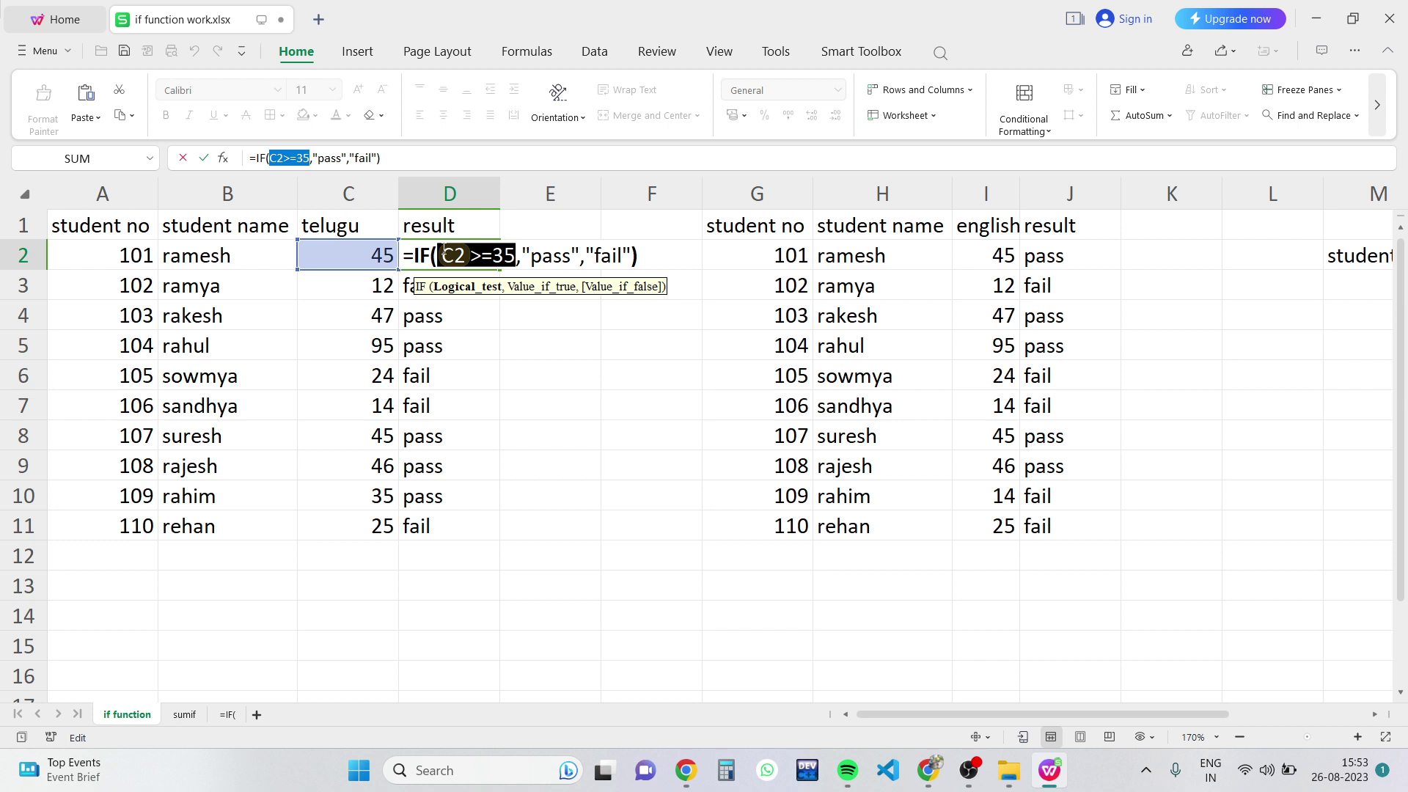
drag(571, 256, 532, 256)
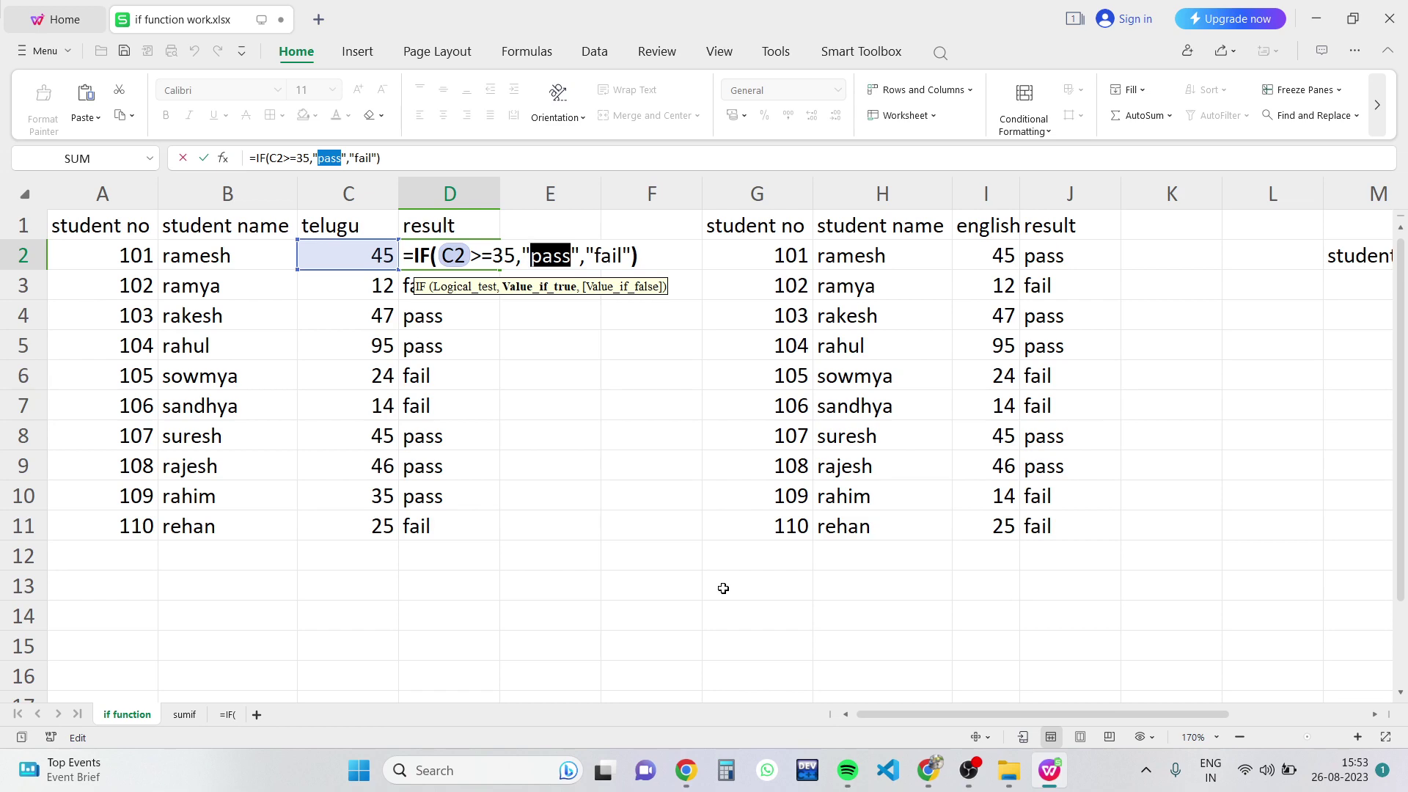
Bring up the Live Session window briefly, then hide it to return to the spreadsheet.
click(932, 772)
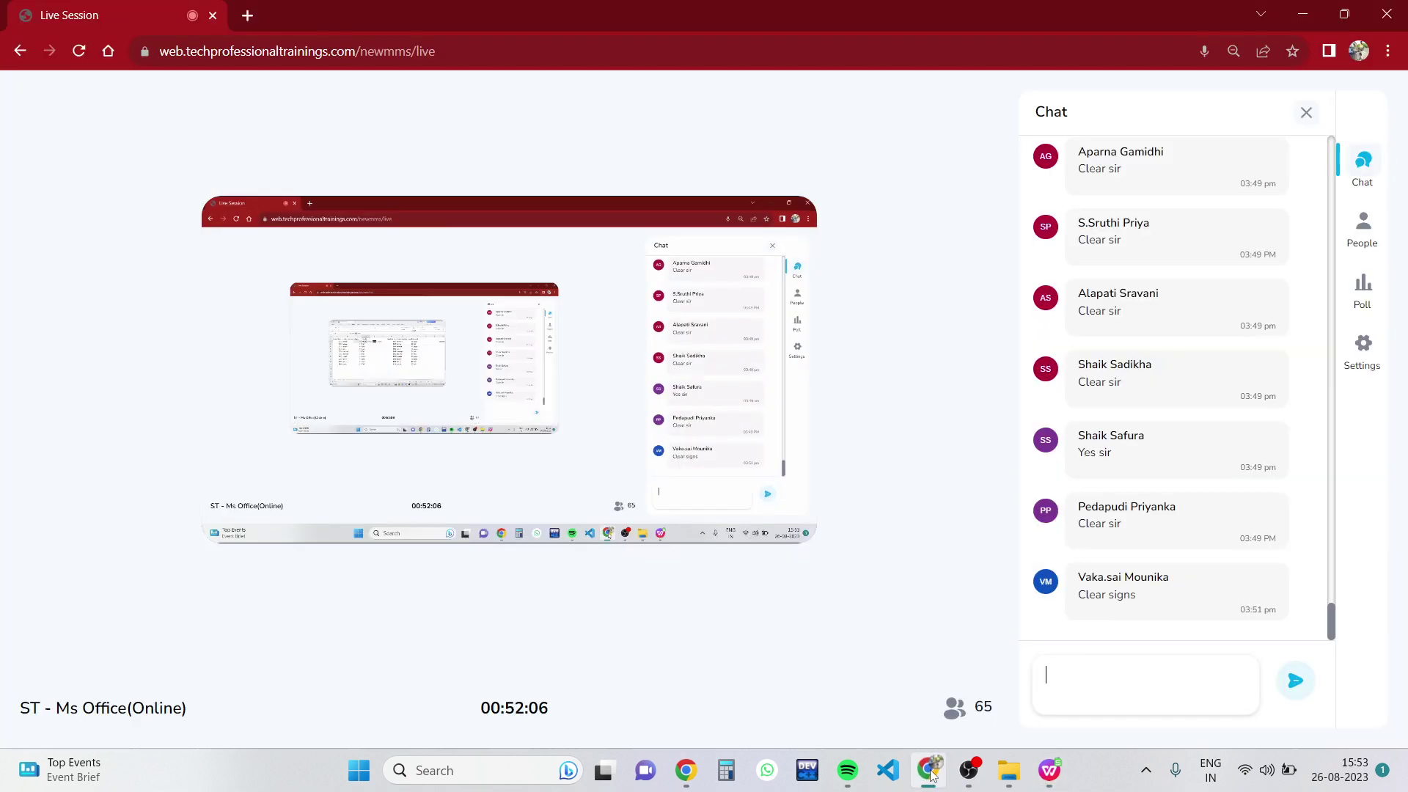
click(930, 773)
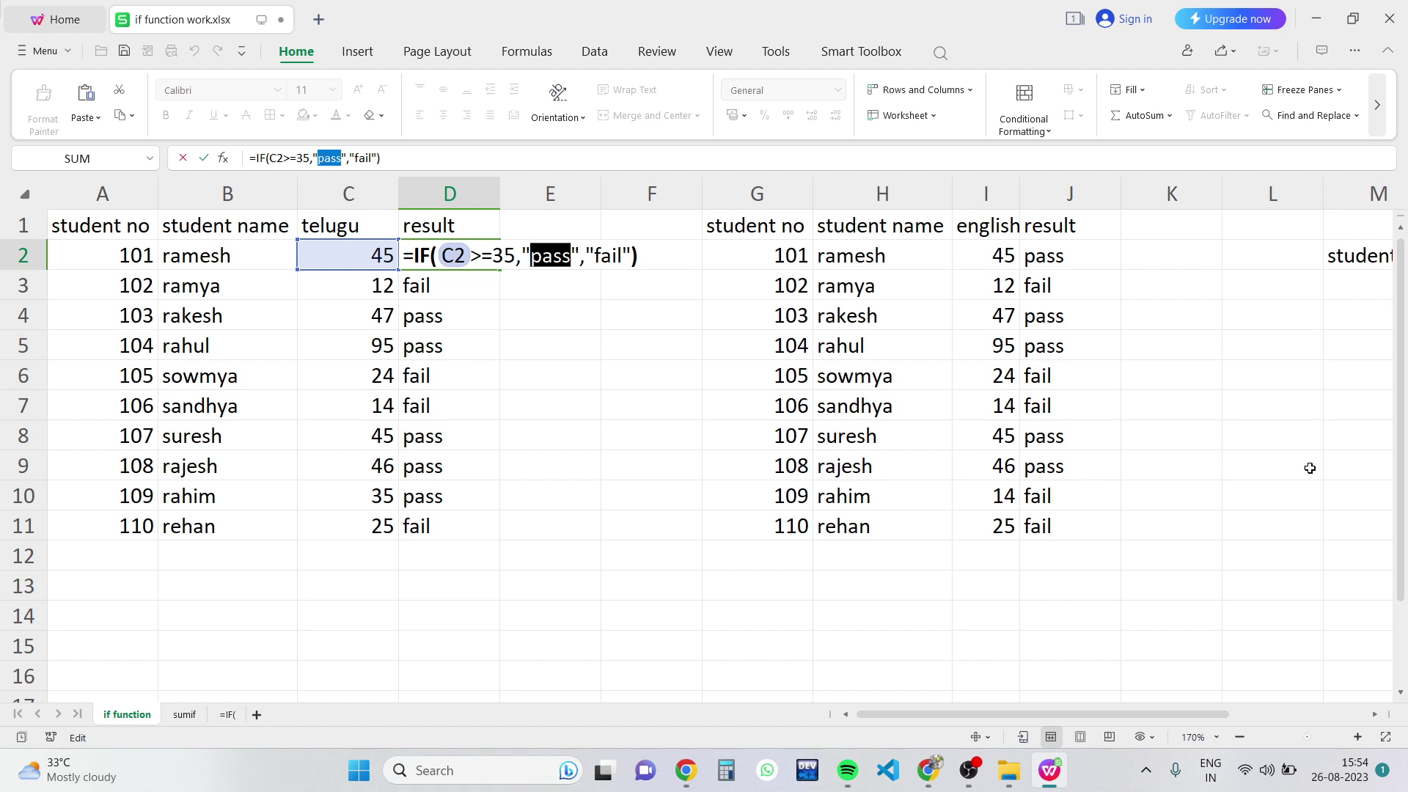
click(924, 771)
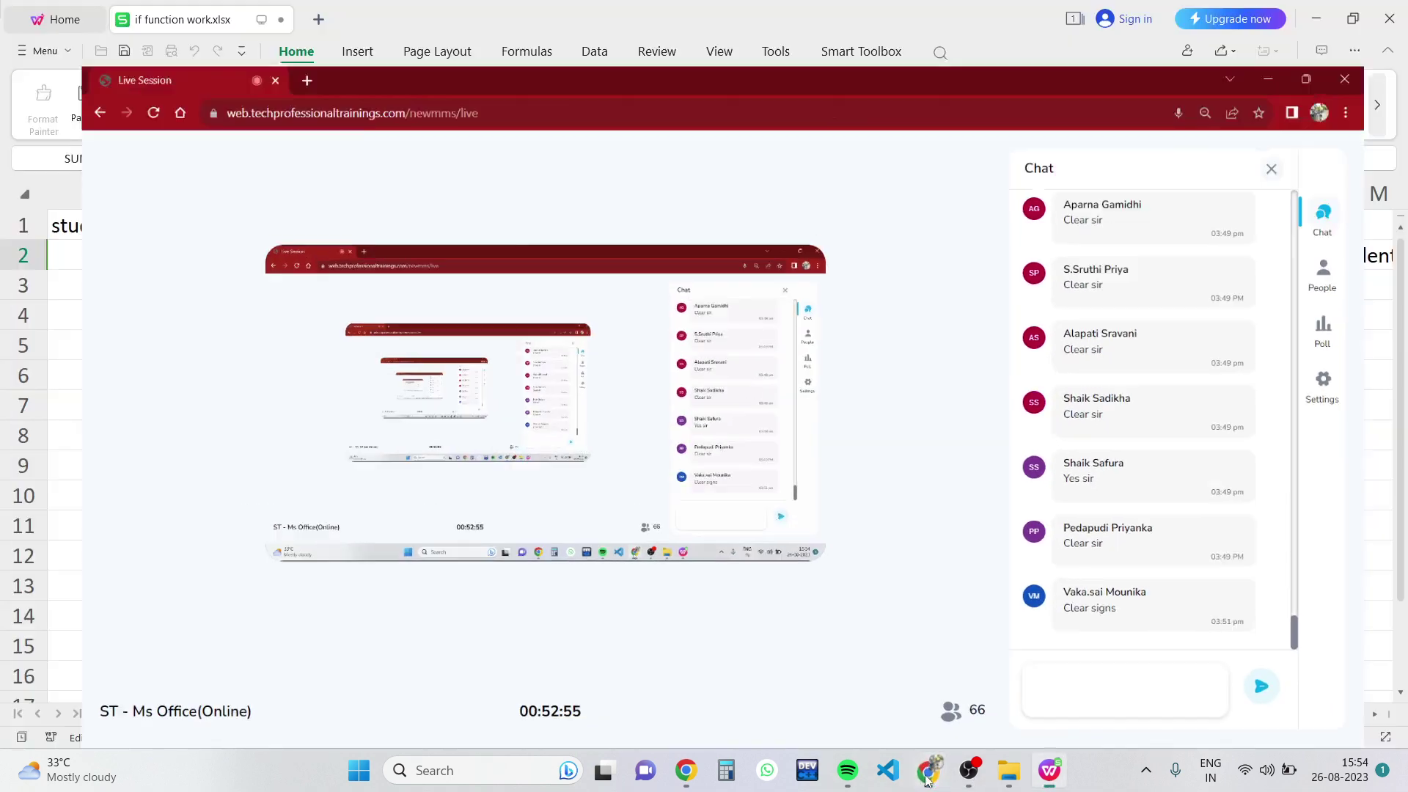
click(925, 771)
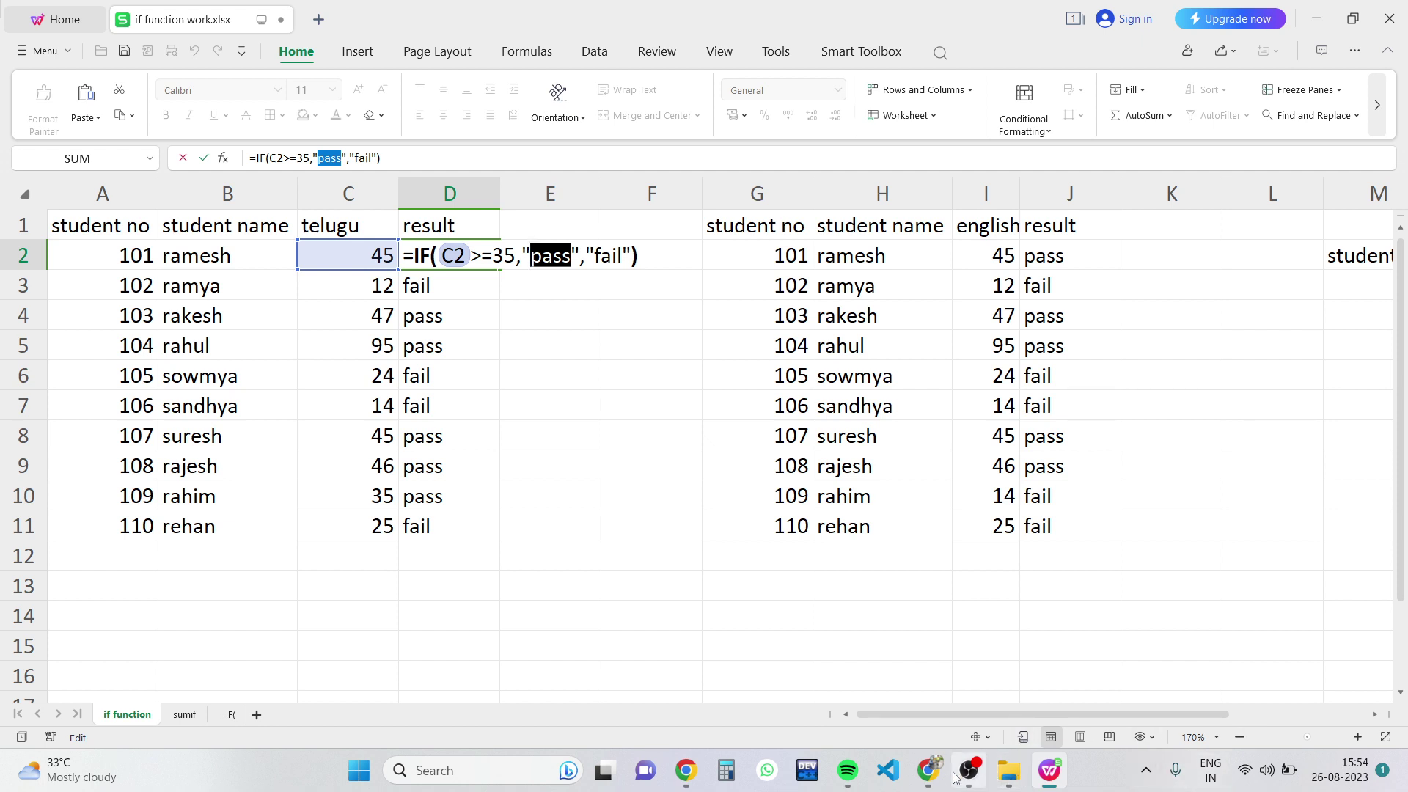
click(927, 770)
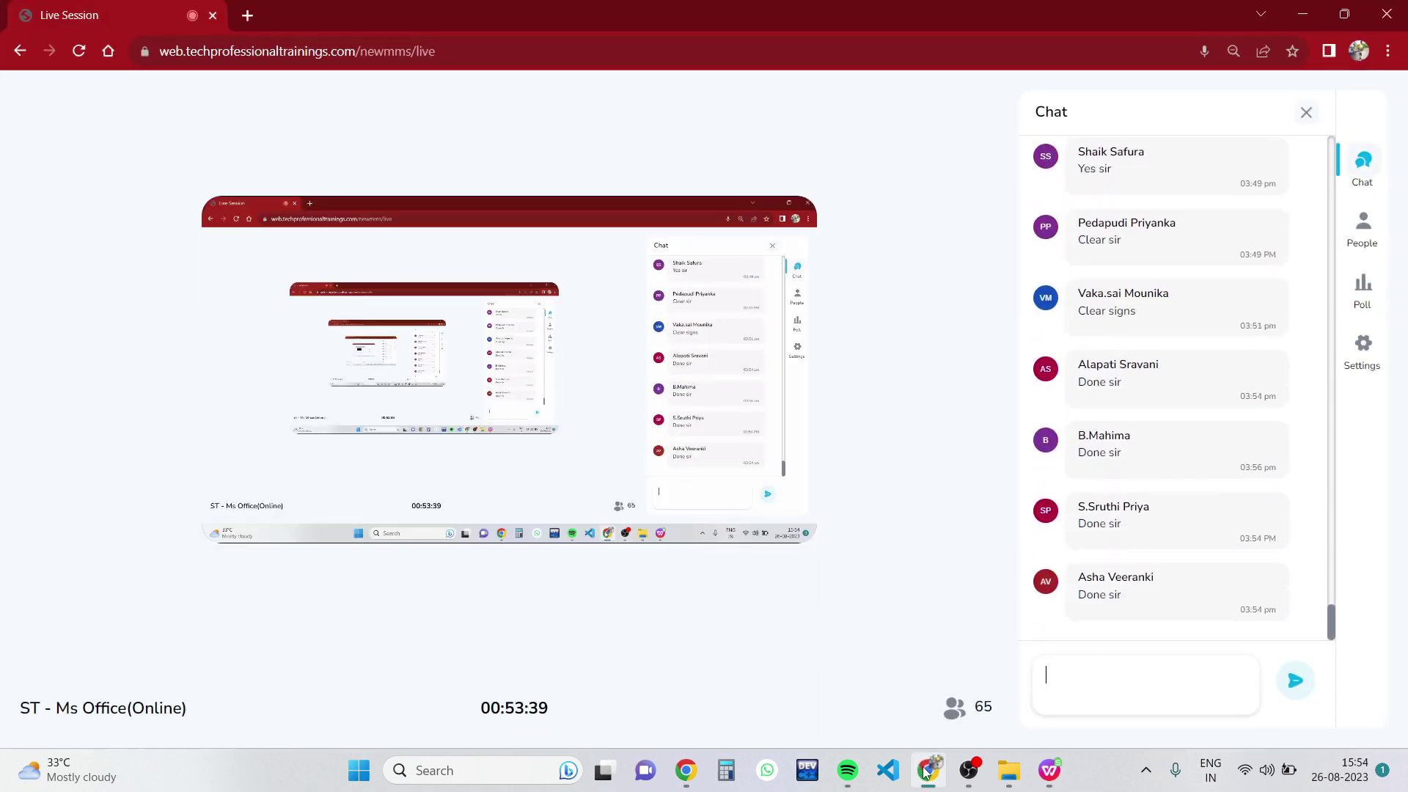
Commit D2's pass/fail formula and scroll right to columns M–P showing the English table.
click(927, 770)
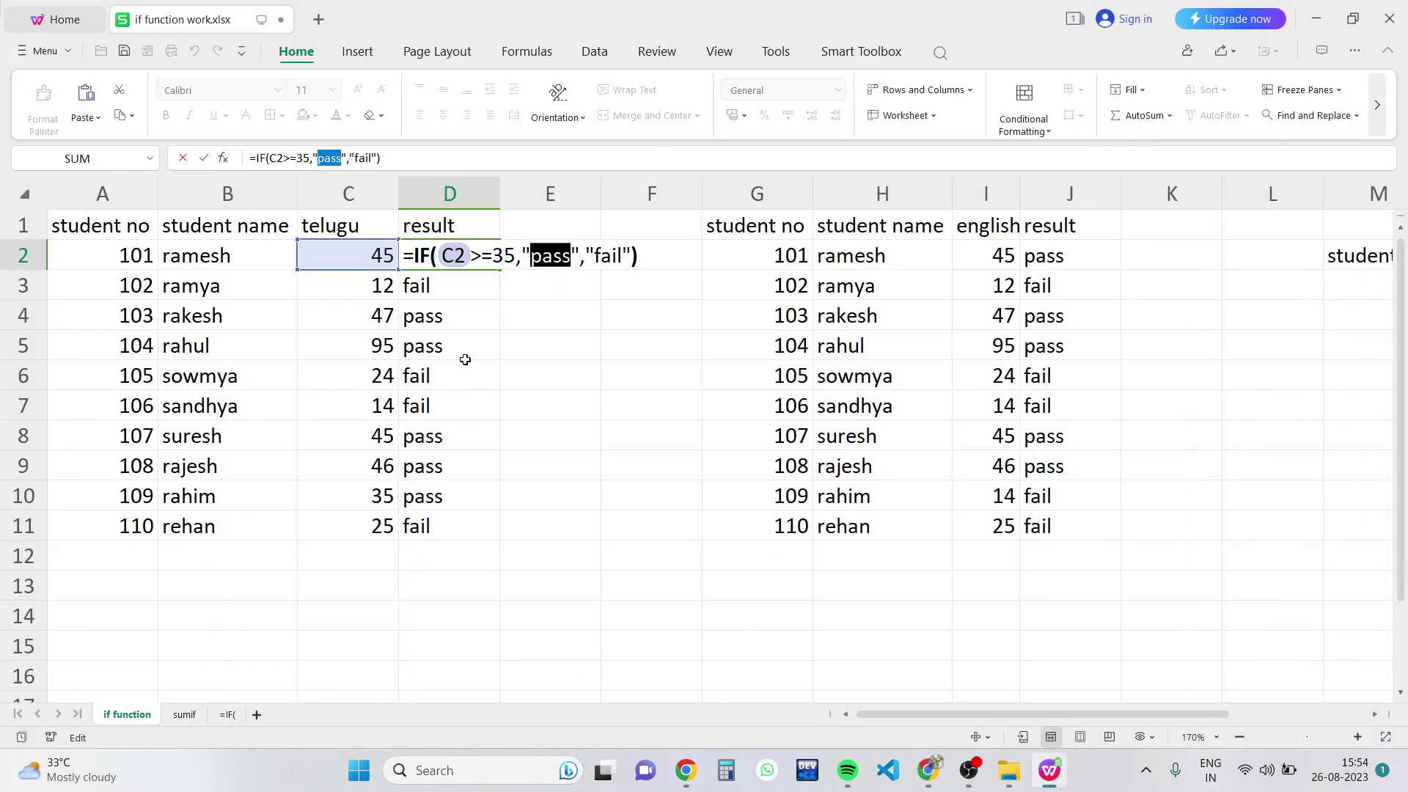
key(Return)
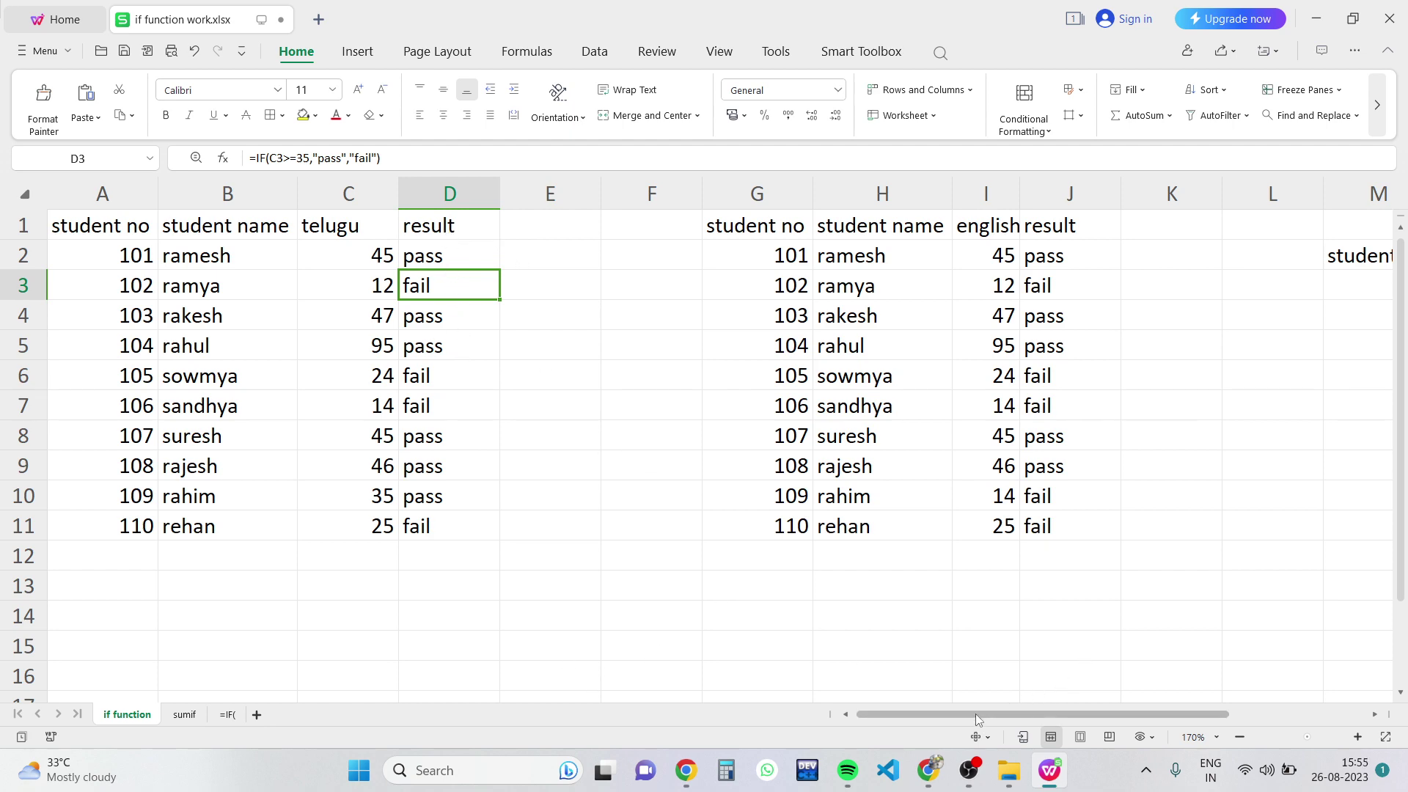
drag(975, 714, 1152, 710)
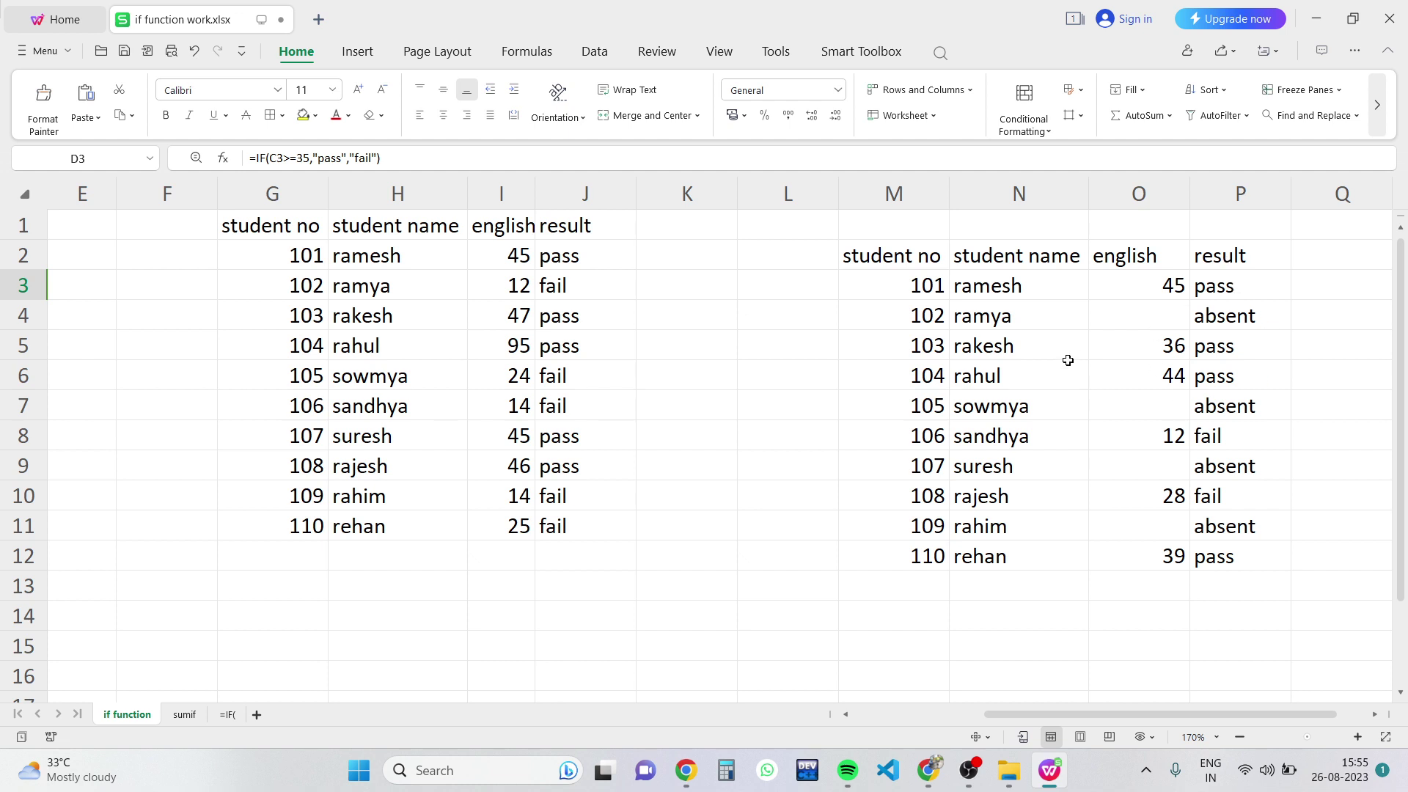
double_click(255, 157)
click(259, 158)
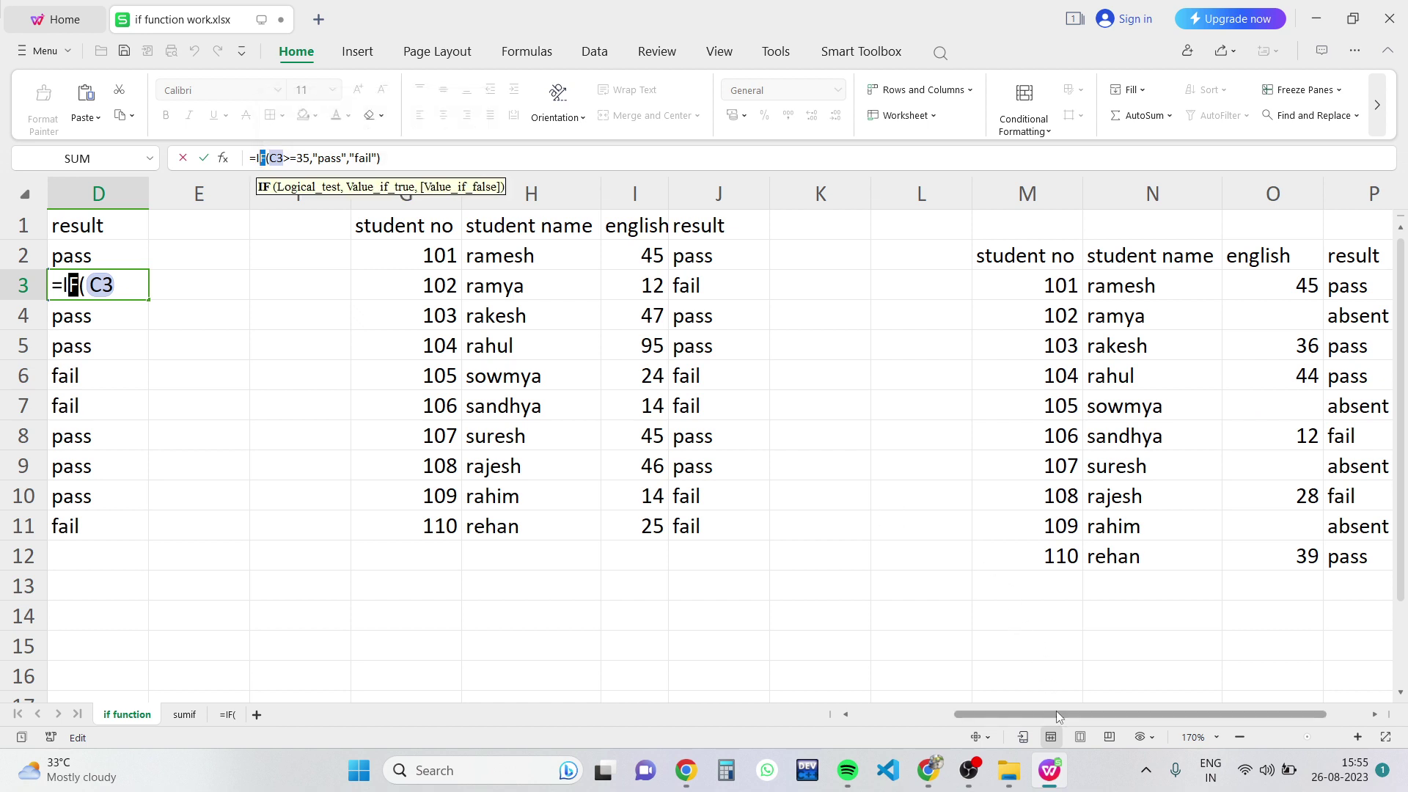
drag(1049, 711, 1078, 711)
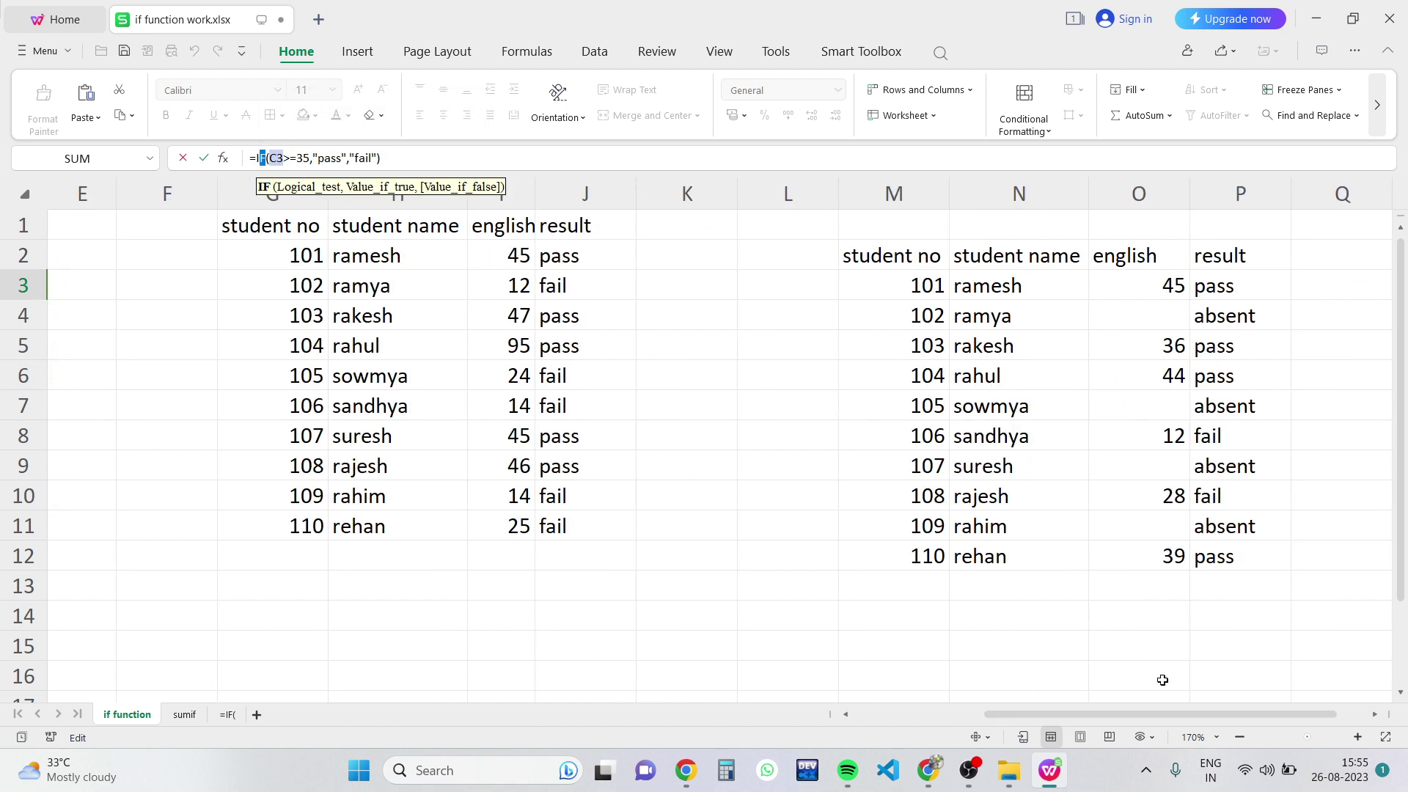
click(1215, 315)
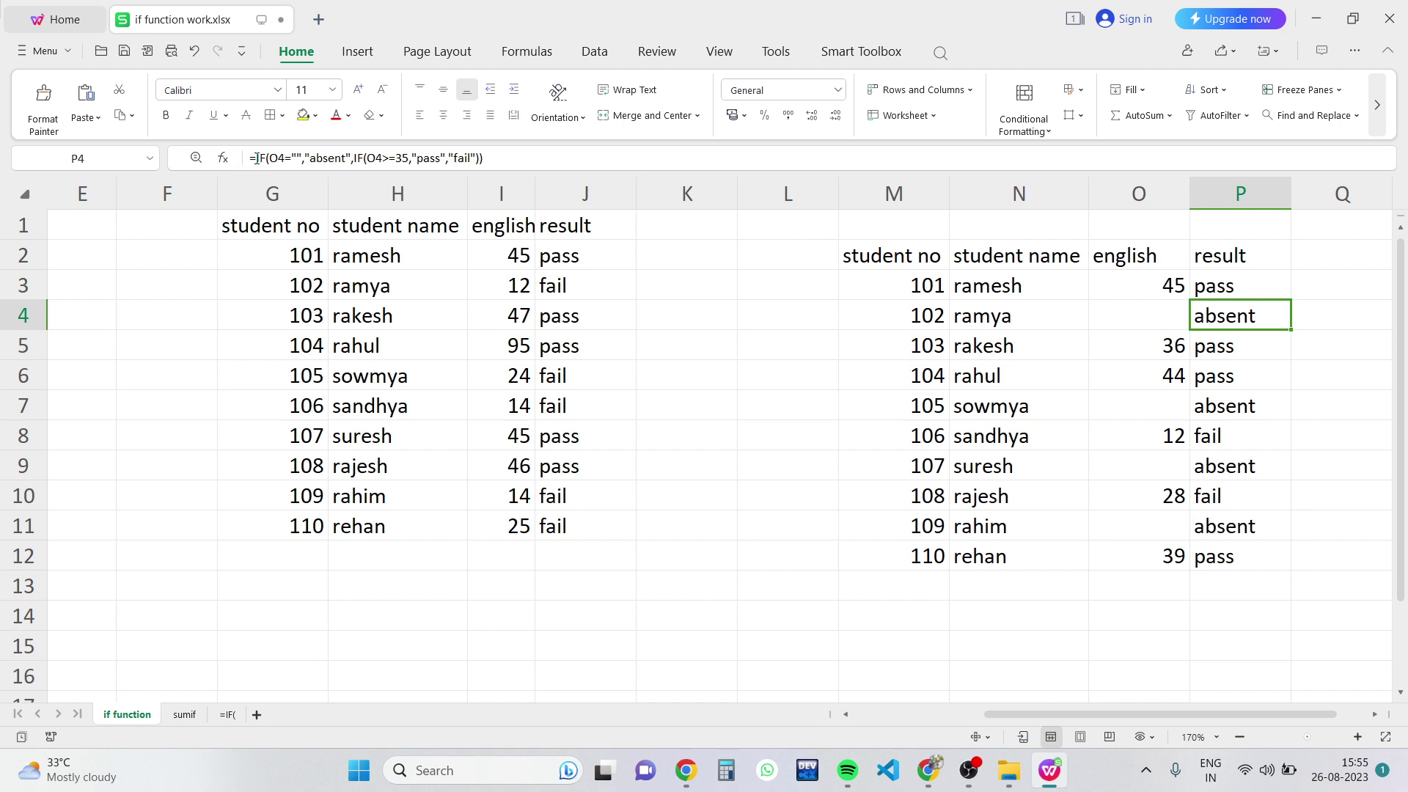
drag(256, 158, 484, 156)
click(358, 160)
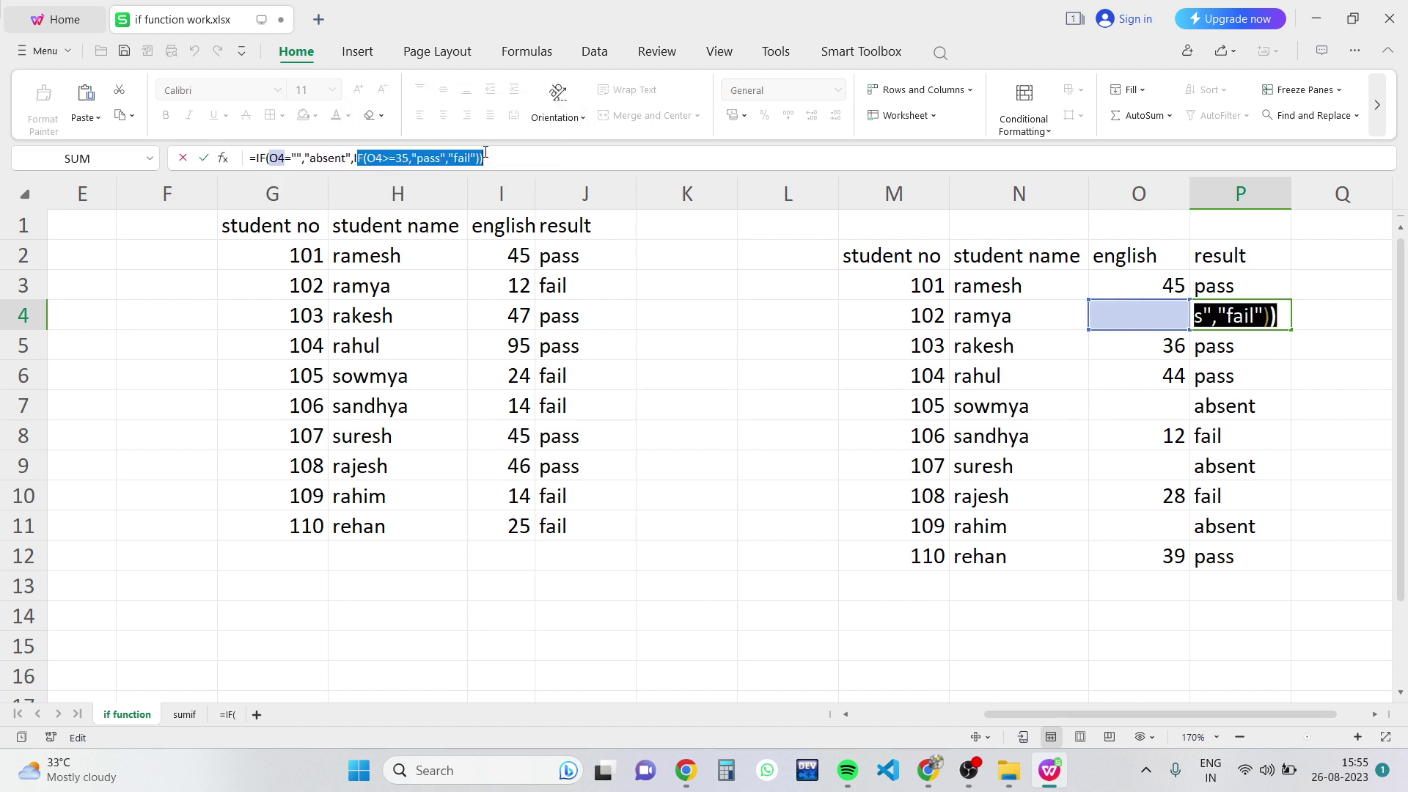
key(Return)
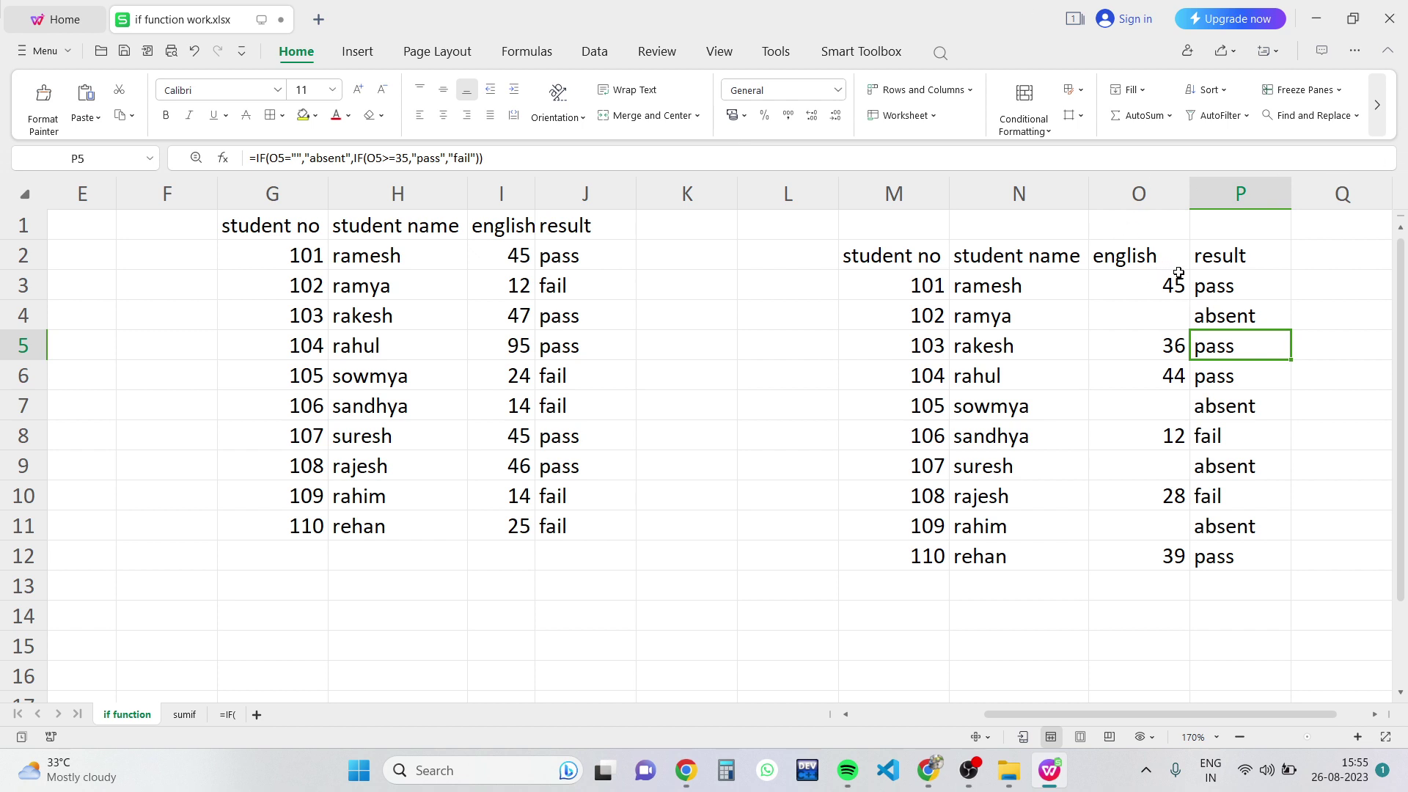
click(1120, 323)
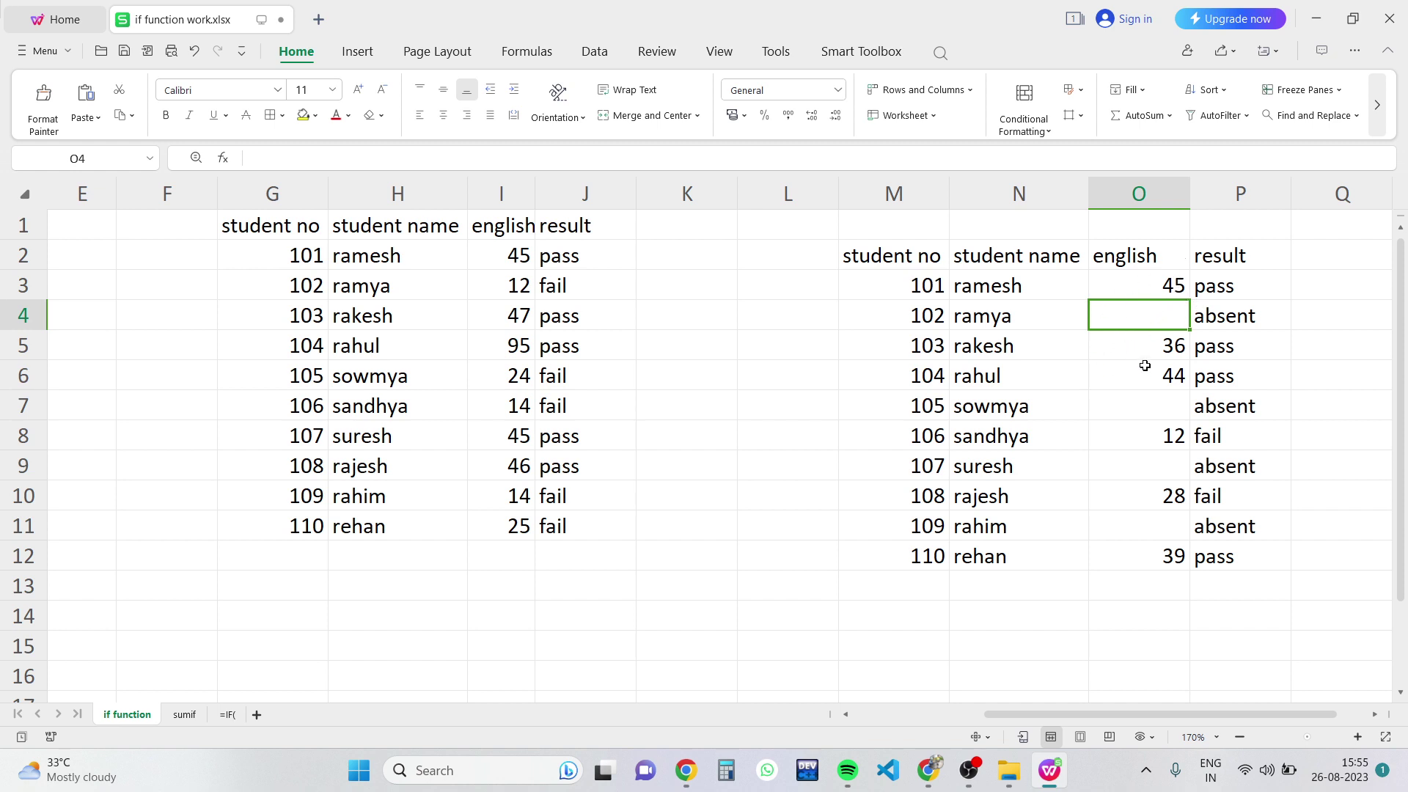
click(1162, 426)
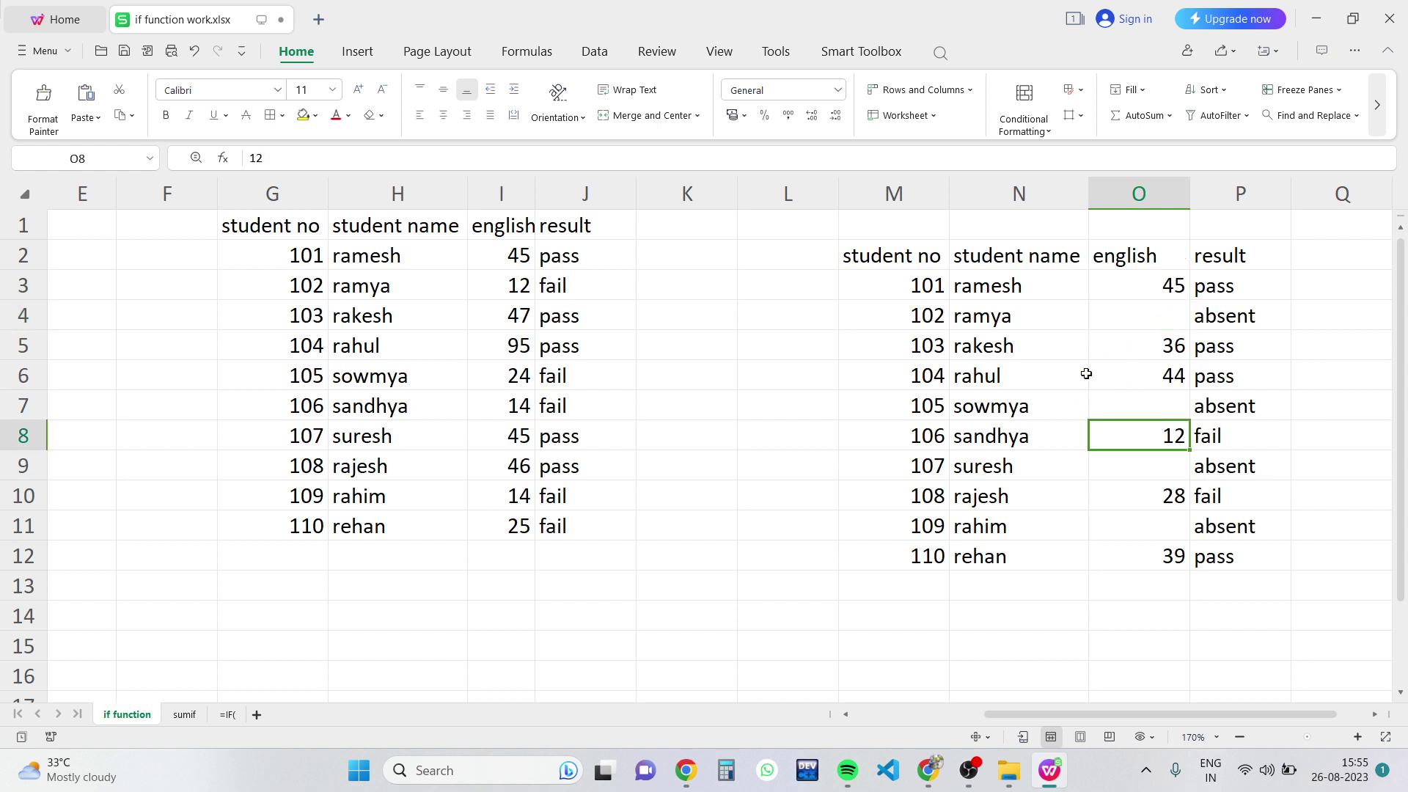
click(1141, 407)
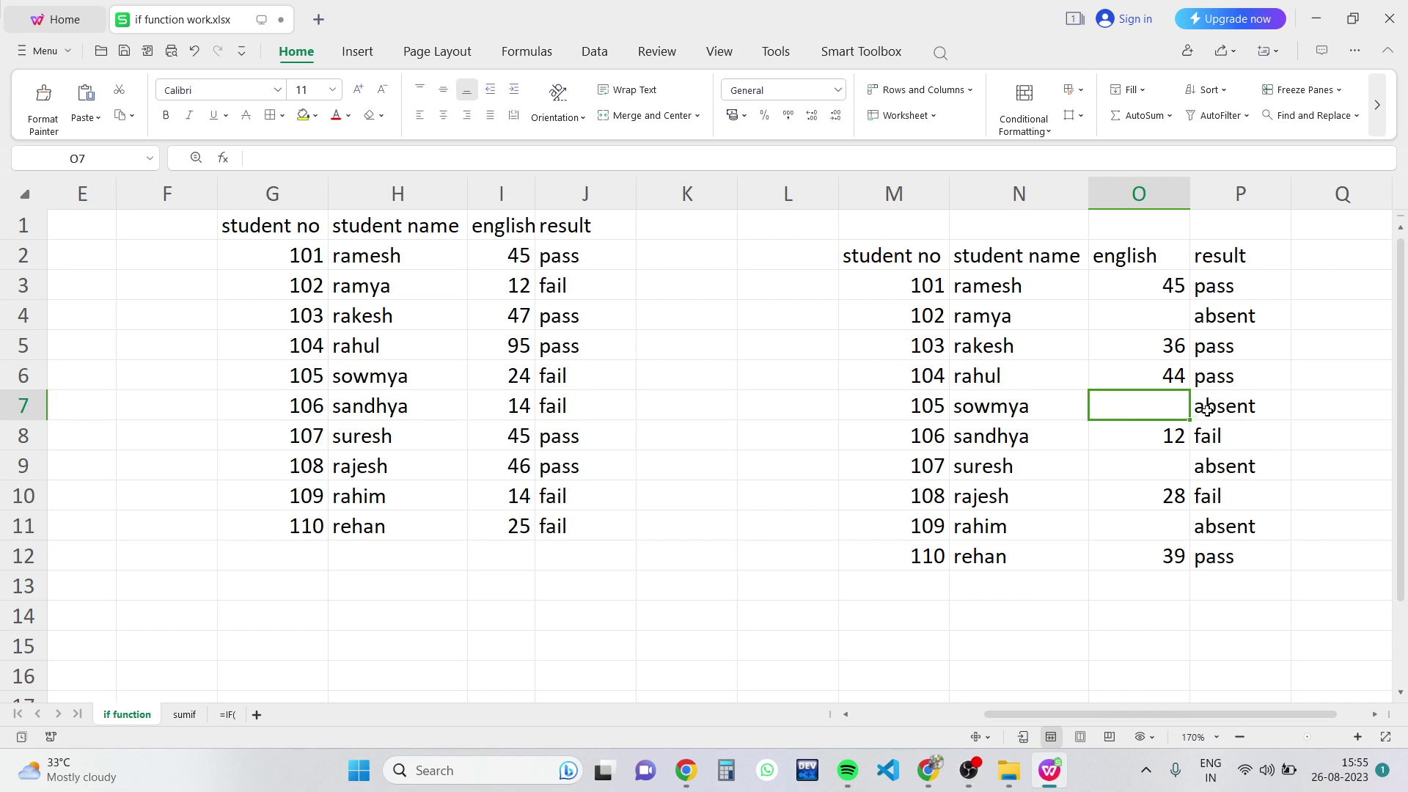
click(1239, 282)
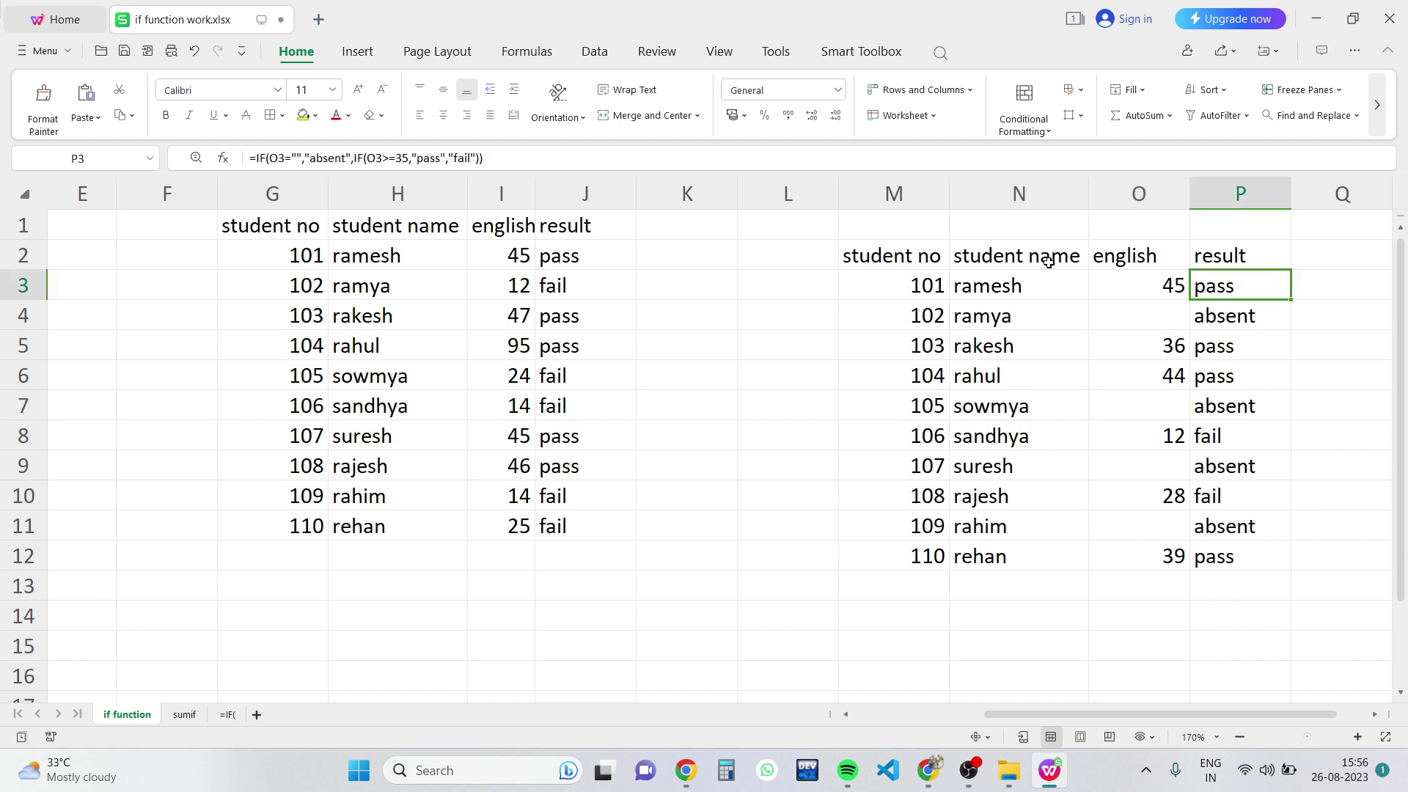
double_click(1211, 282)
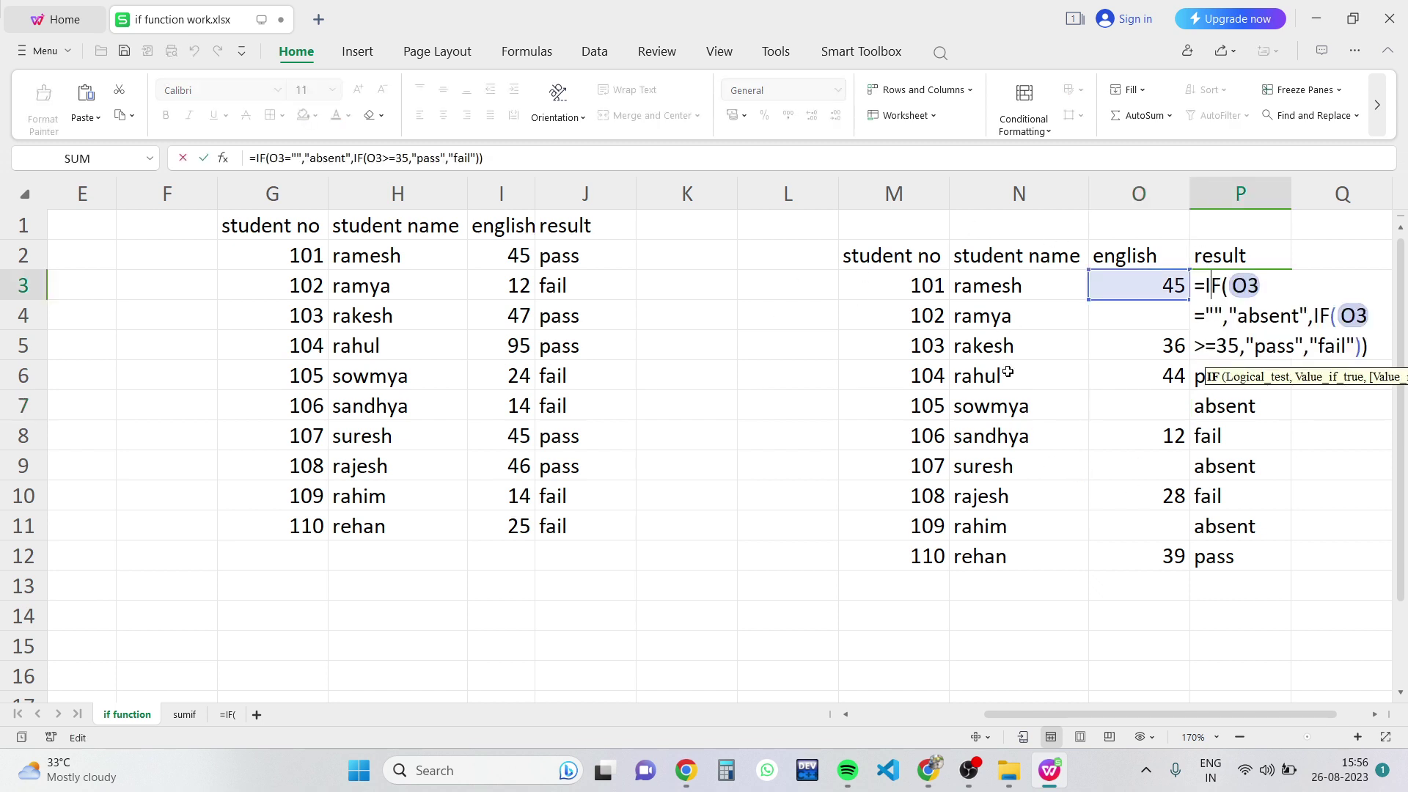
click(274, 159)
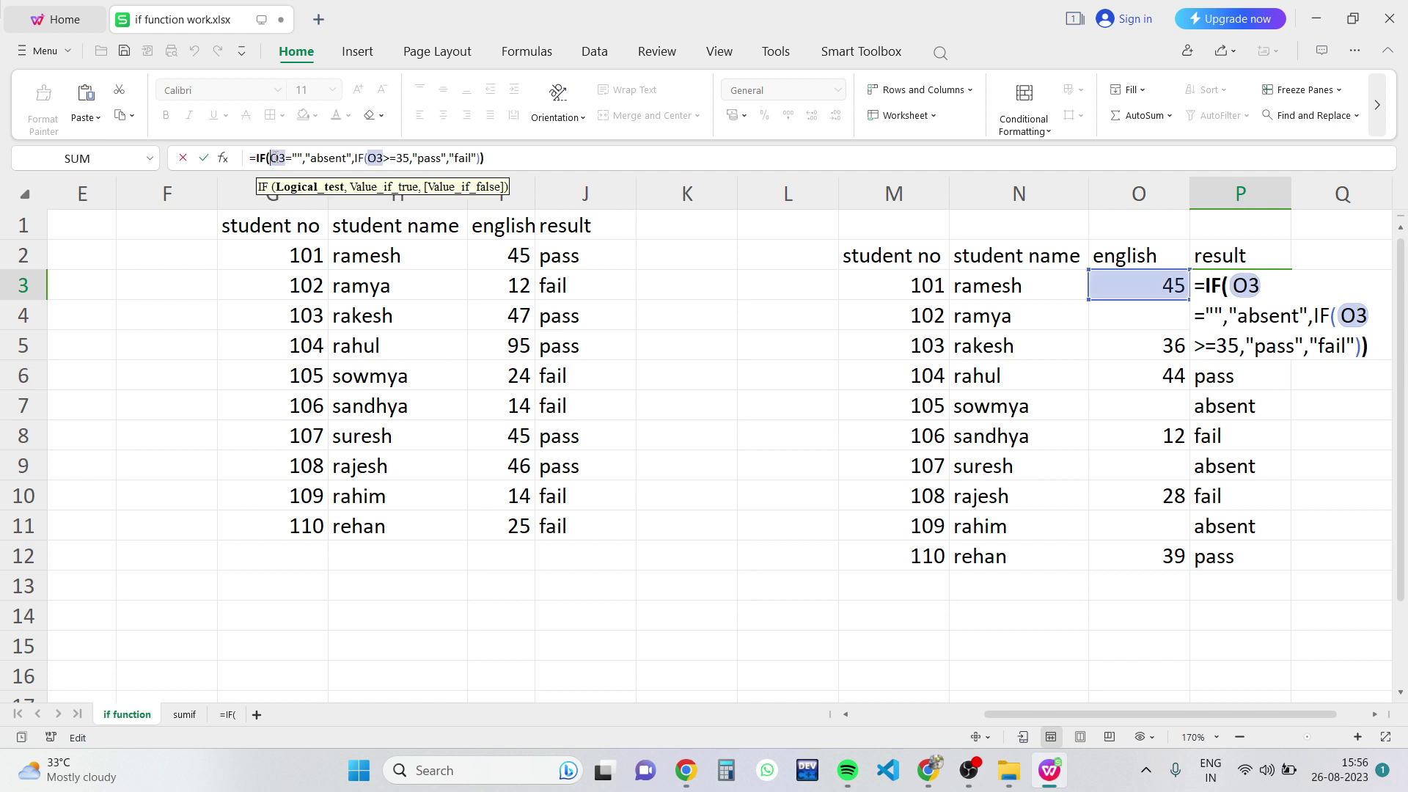
drag(270, 159, 280, 158)
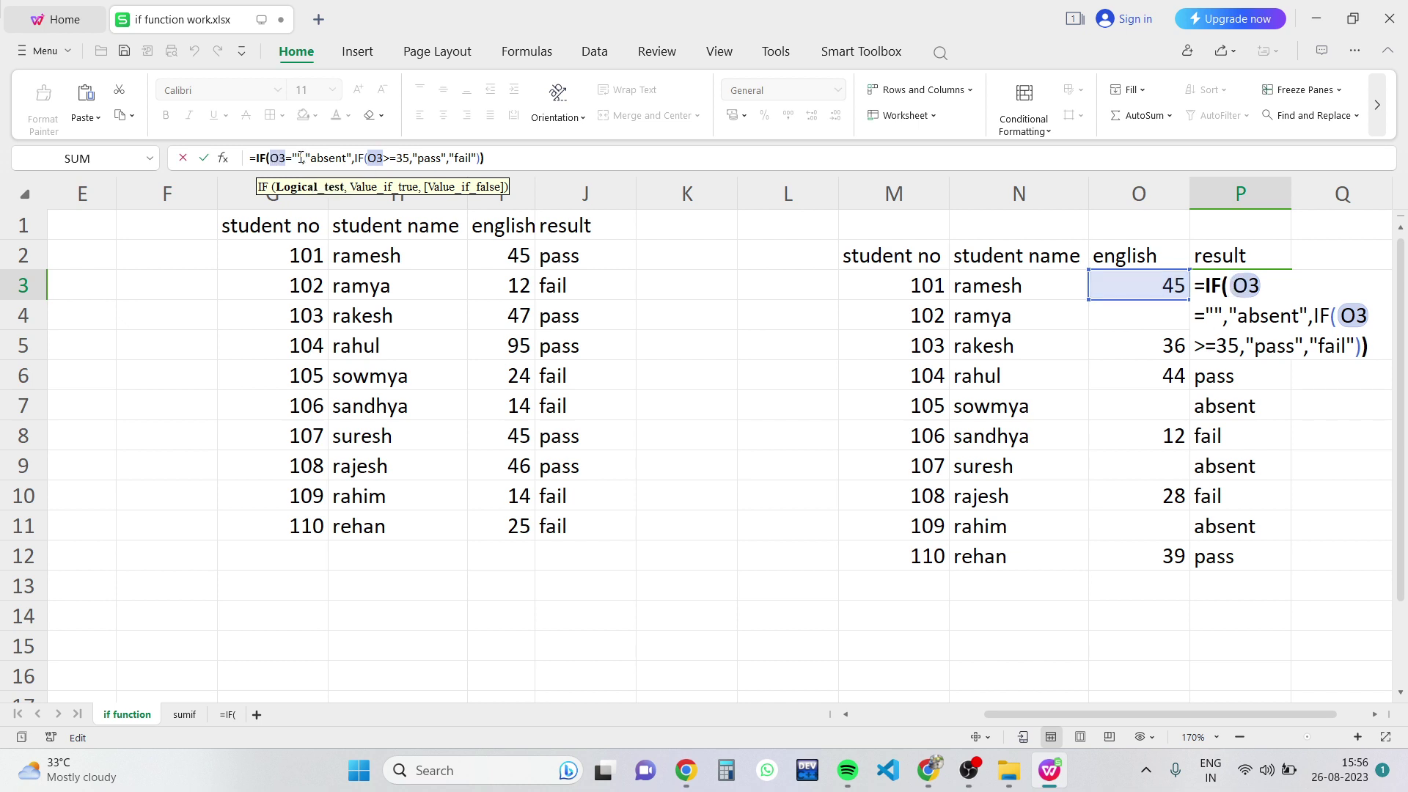
double_click(293, 157)
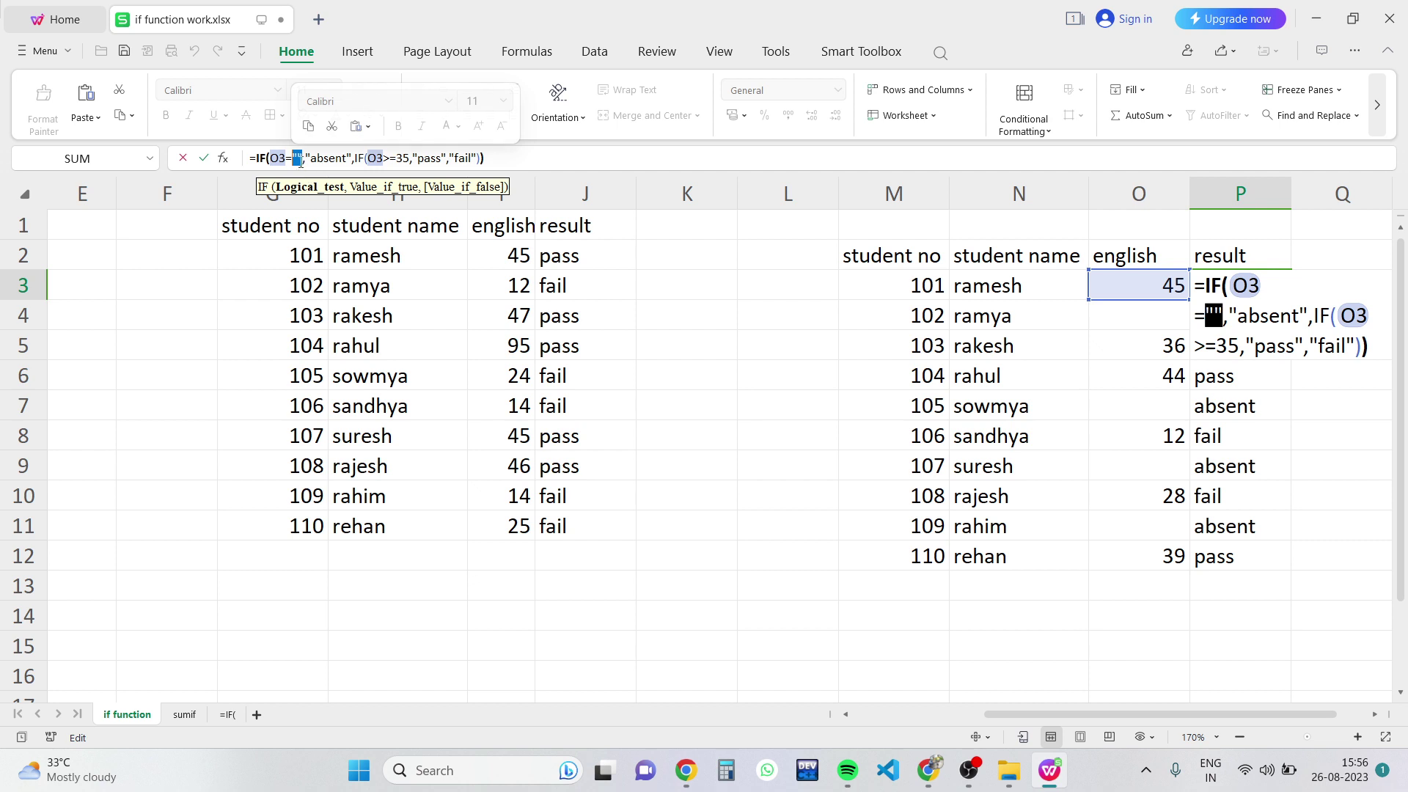
drag(293, 159, 297, 158)
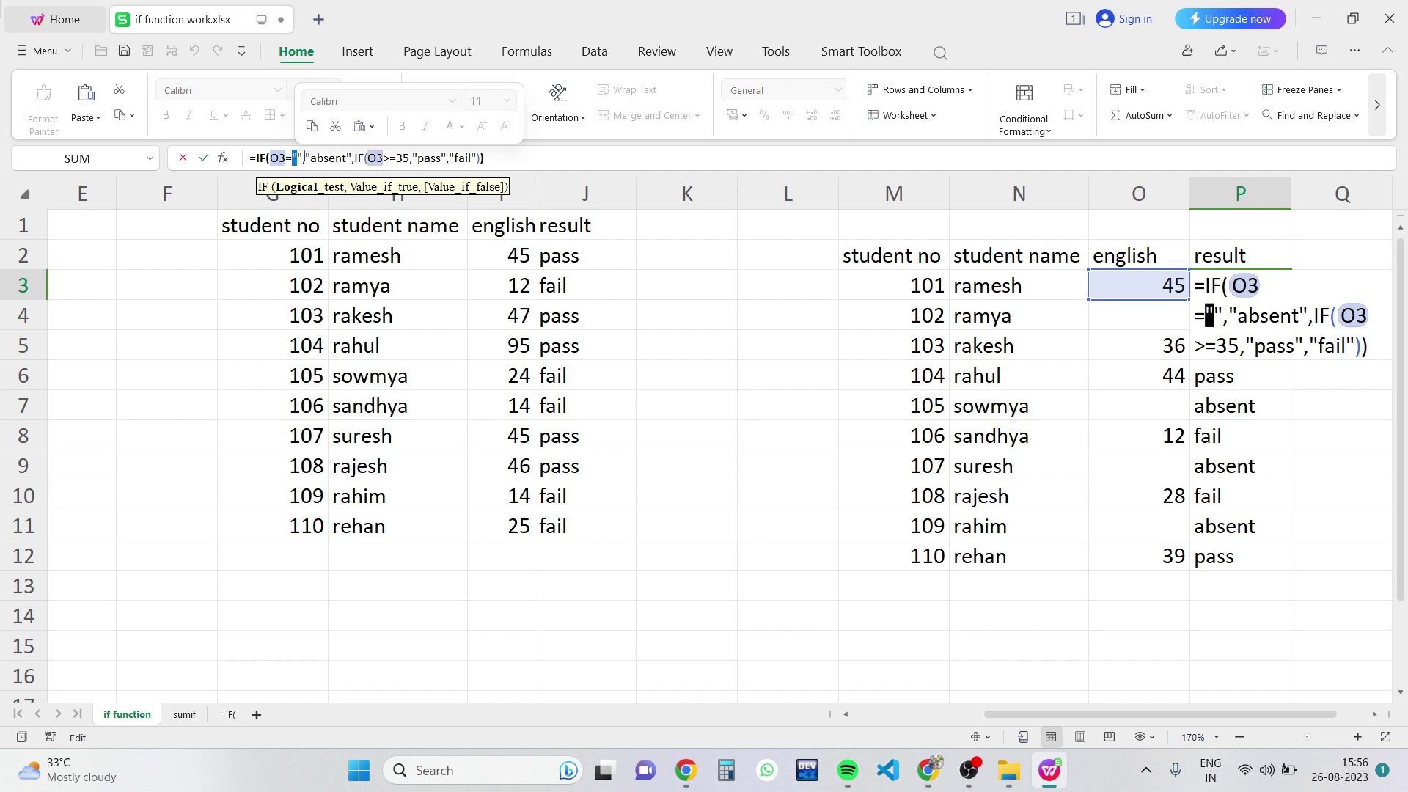
drag(304, 159, 293, 158)
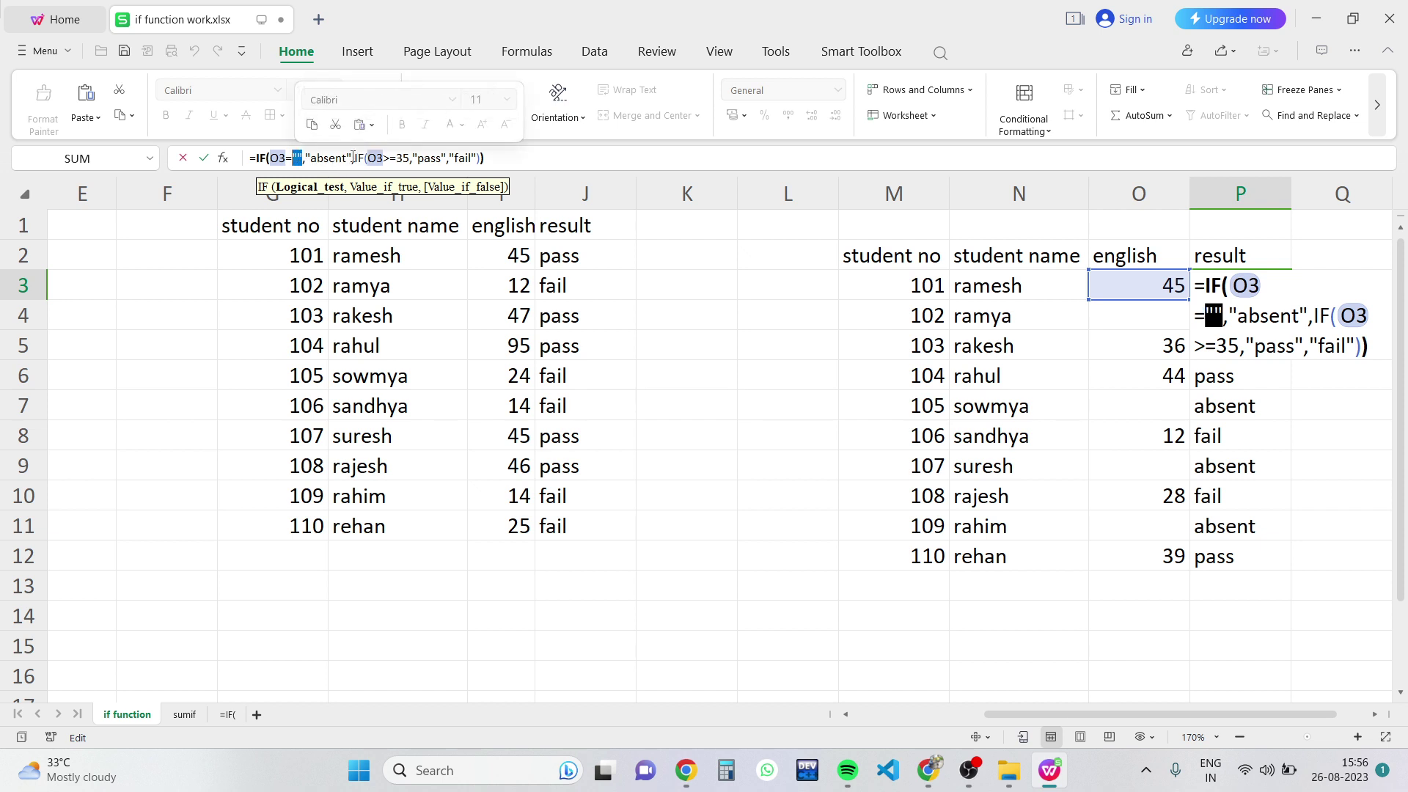
drag(352, 158, 477, 160)
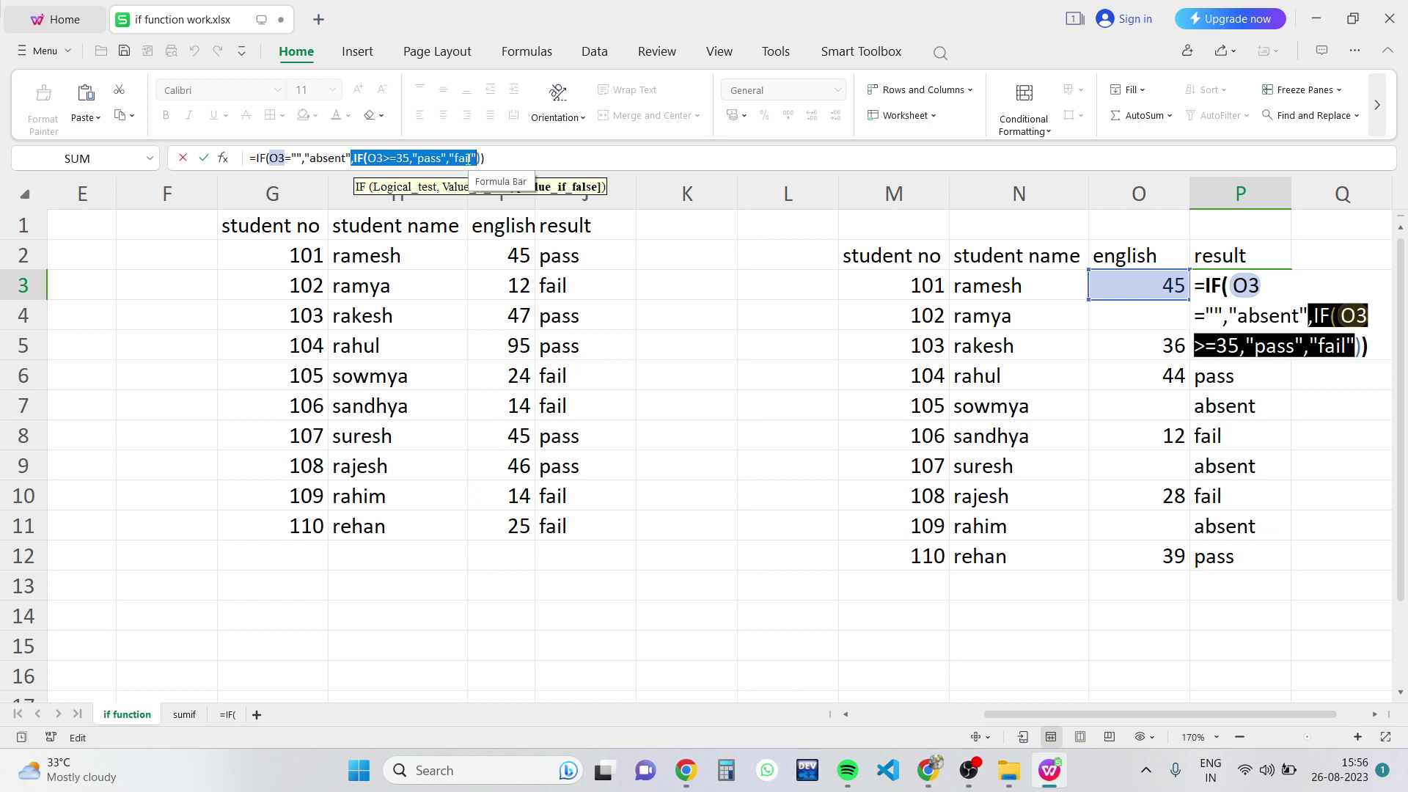
key(Return)
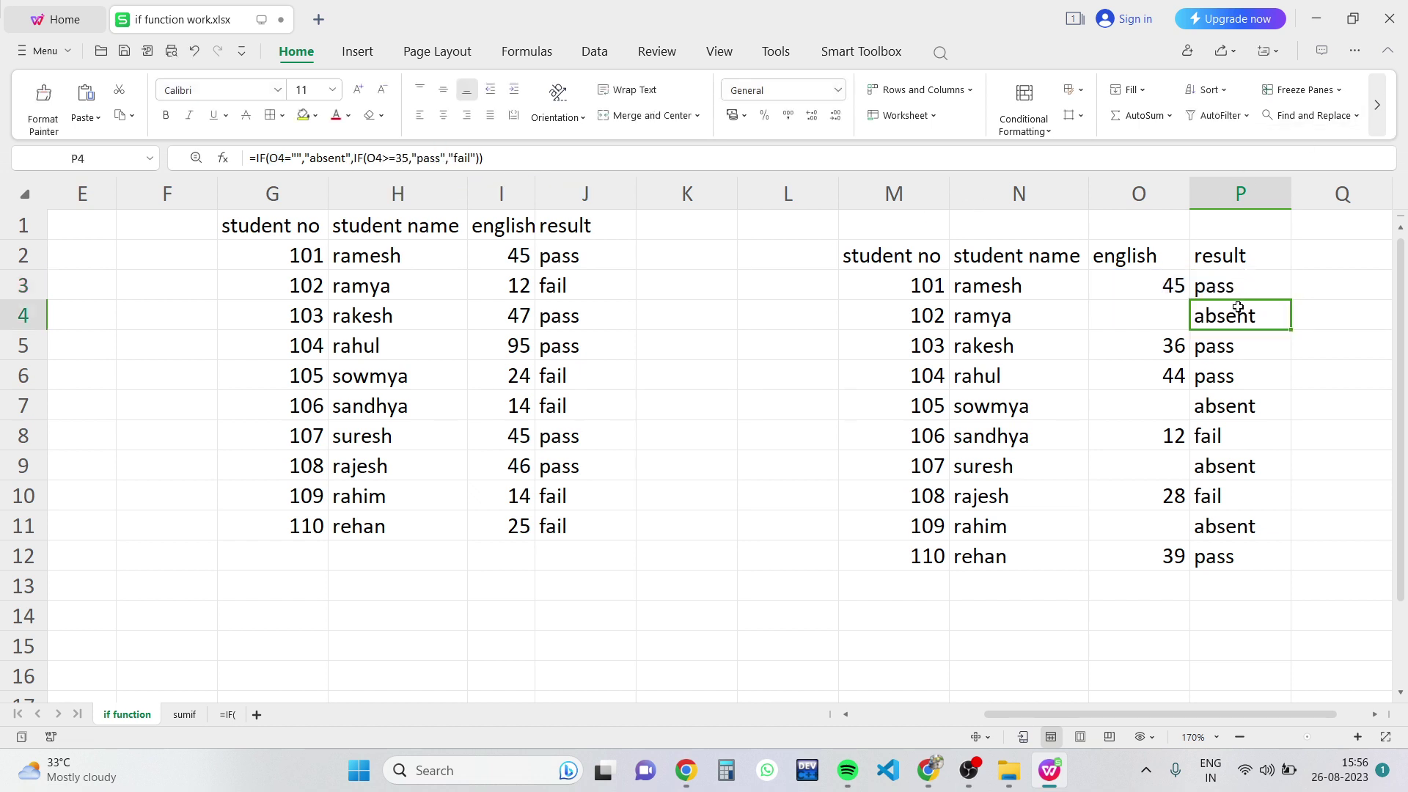
Inspect P4's formula and its reference to the blank O4 mark, leaving it unchanged.
click(1157, 324)
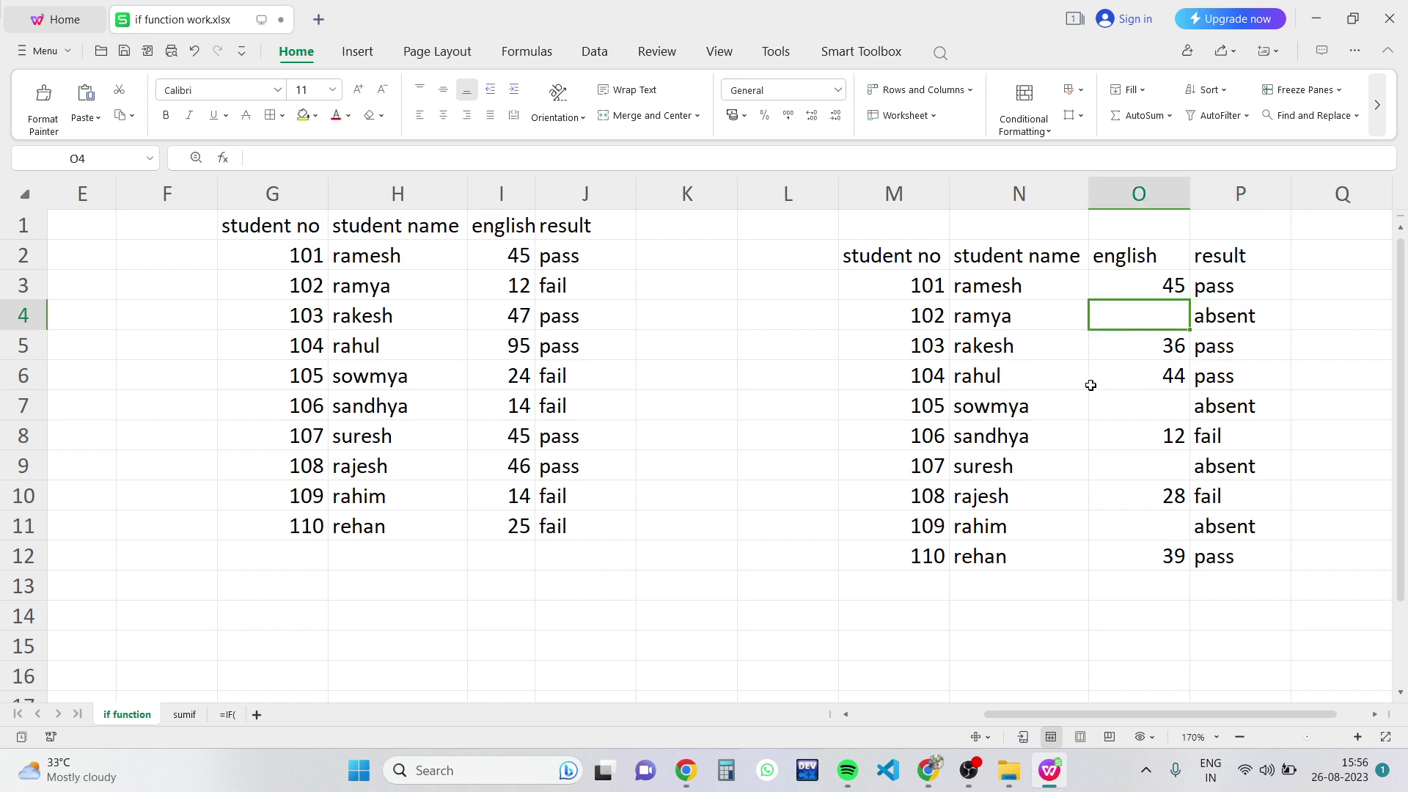
double_click(1234, 319)
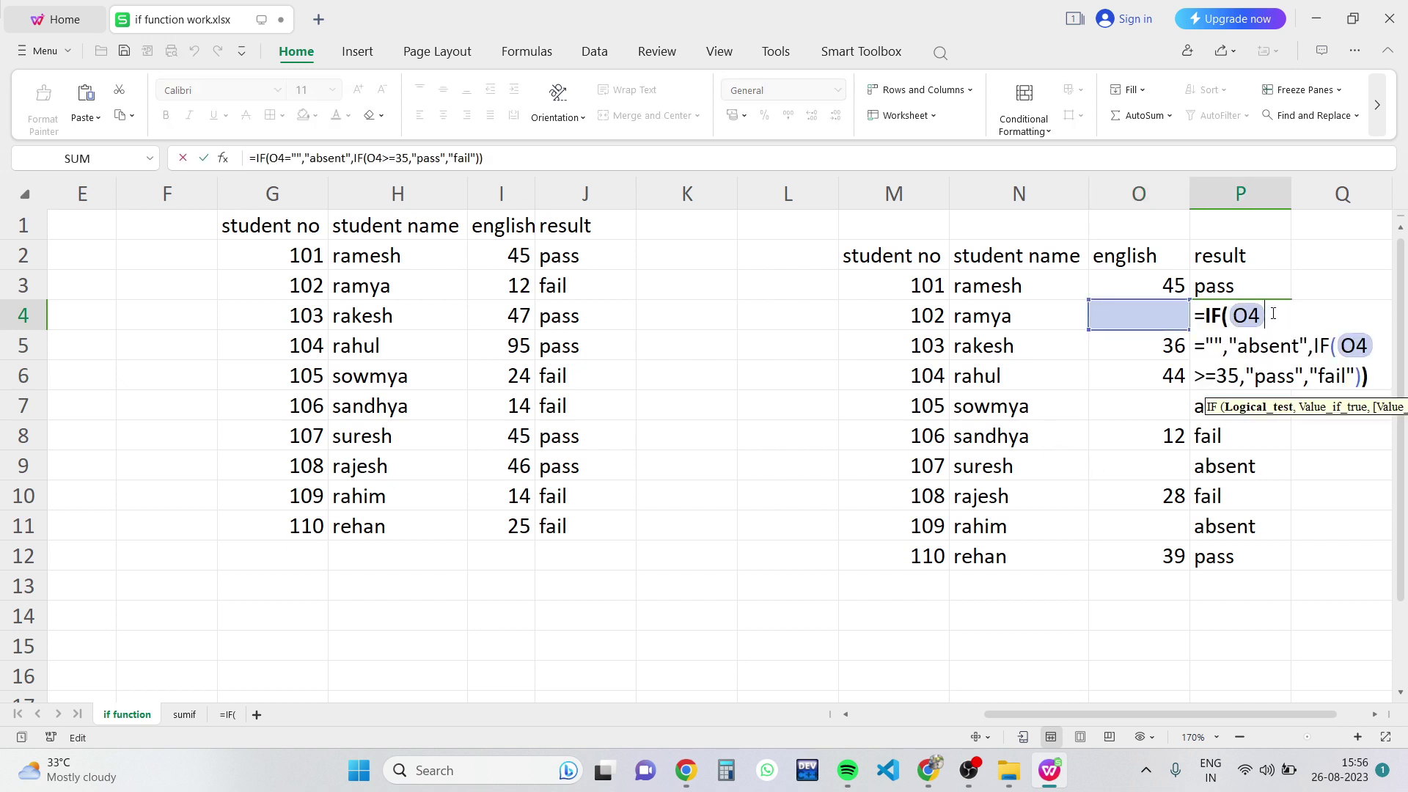
drag(1273, 314, 1229, 316)
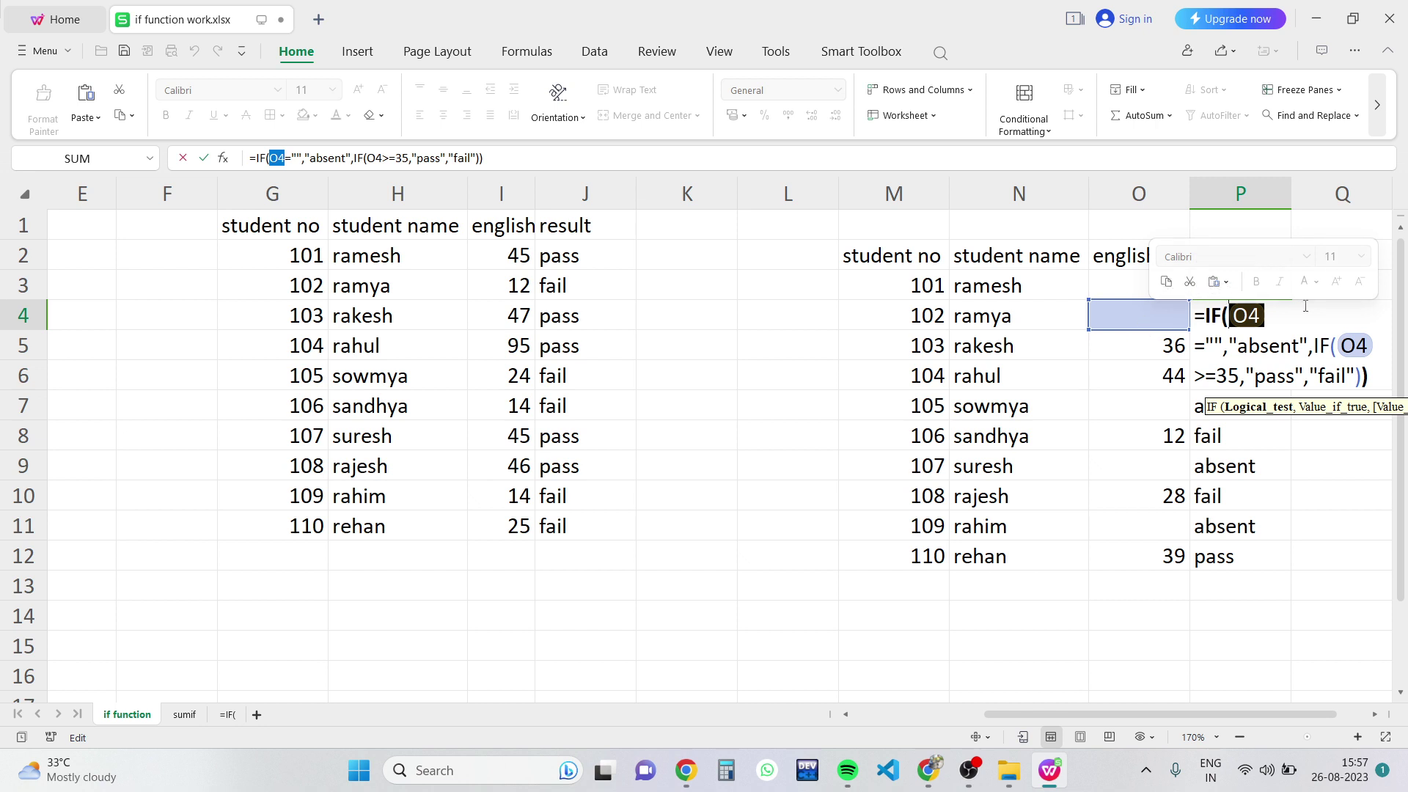
key(Return)
Clear P4:P12 and refill it by dragging P3's nested IF formula down to P12.
click(1255, 287)
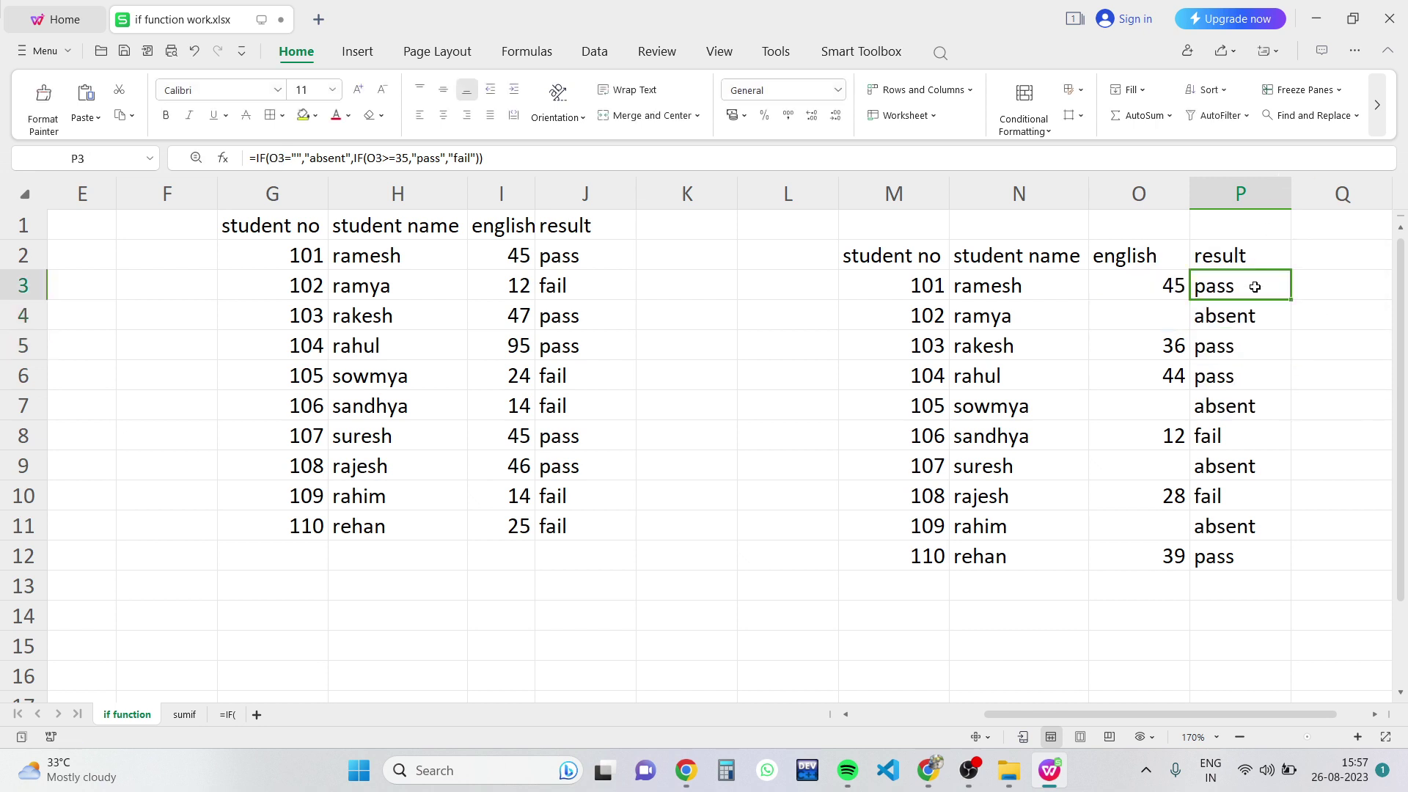
drag(1250, 311, 1232, 561)
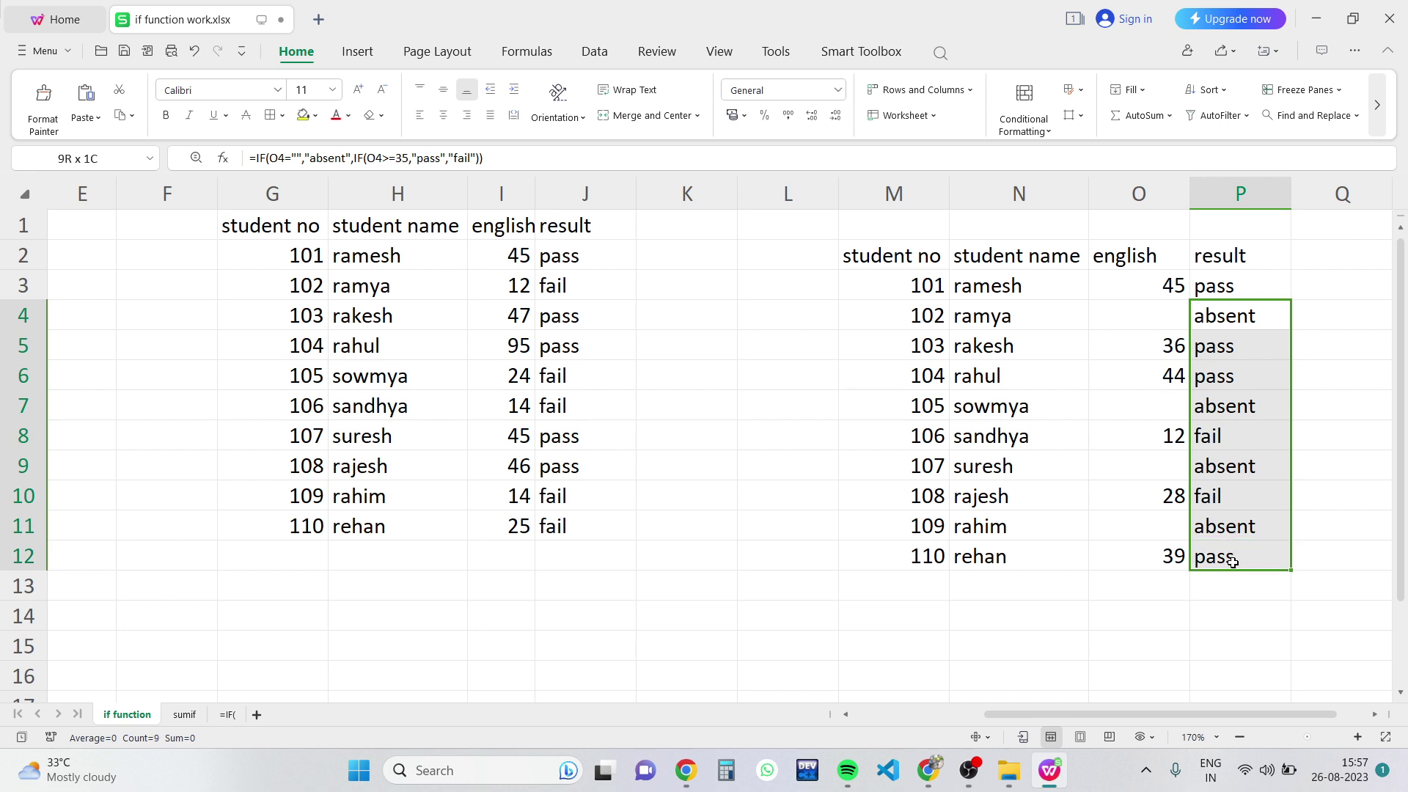
key(Delete)
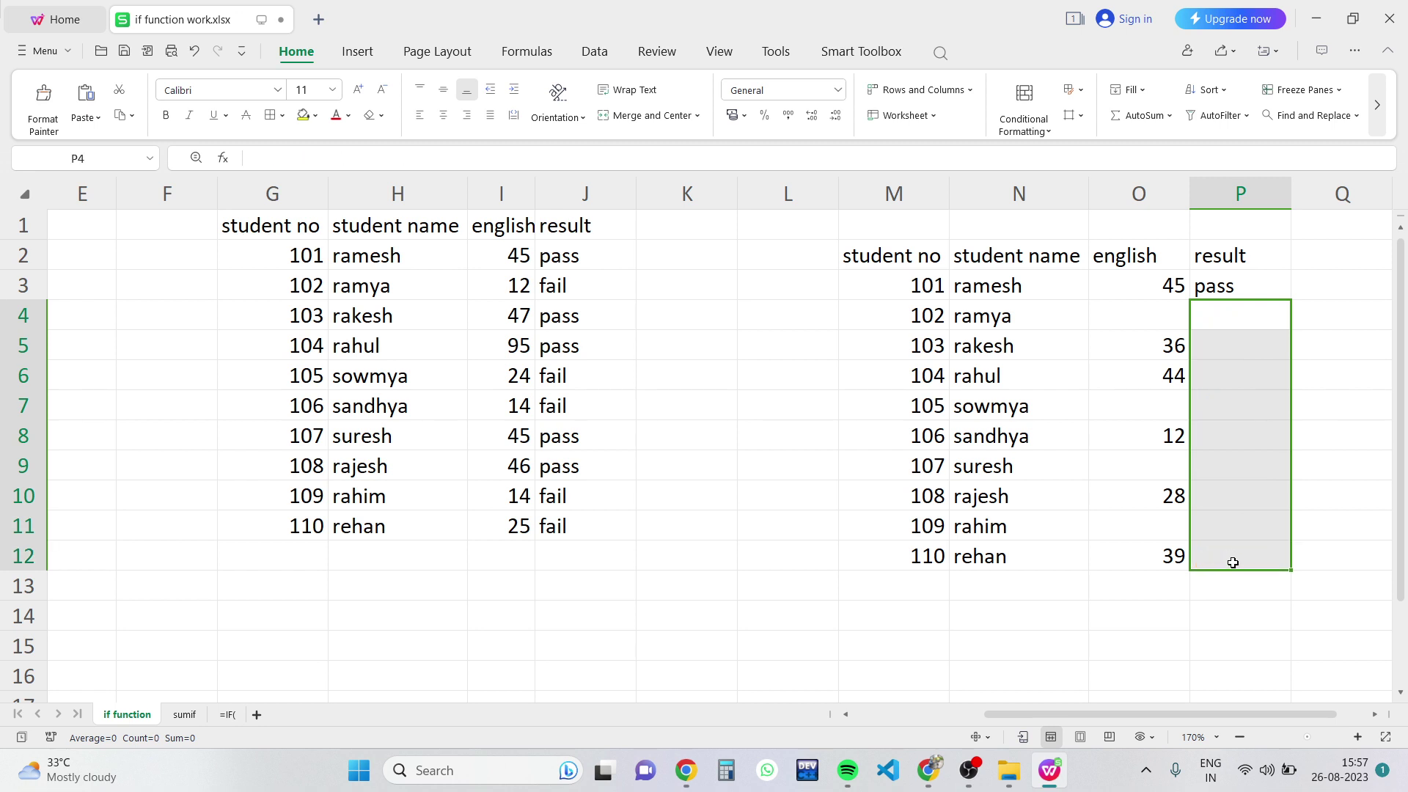
click(1224, 286)
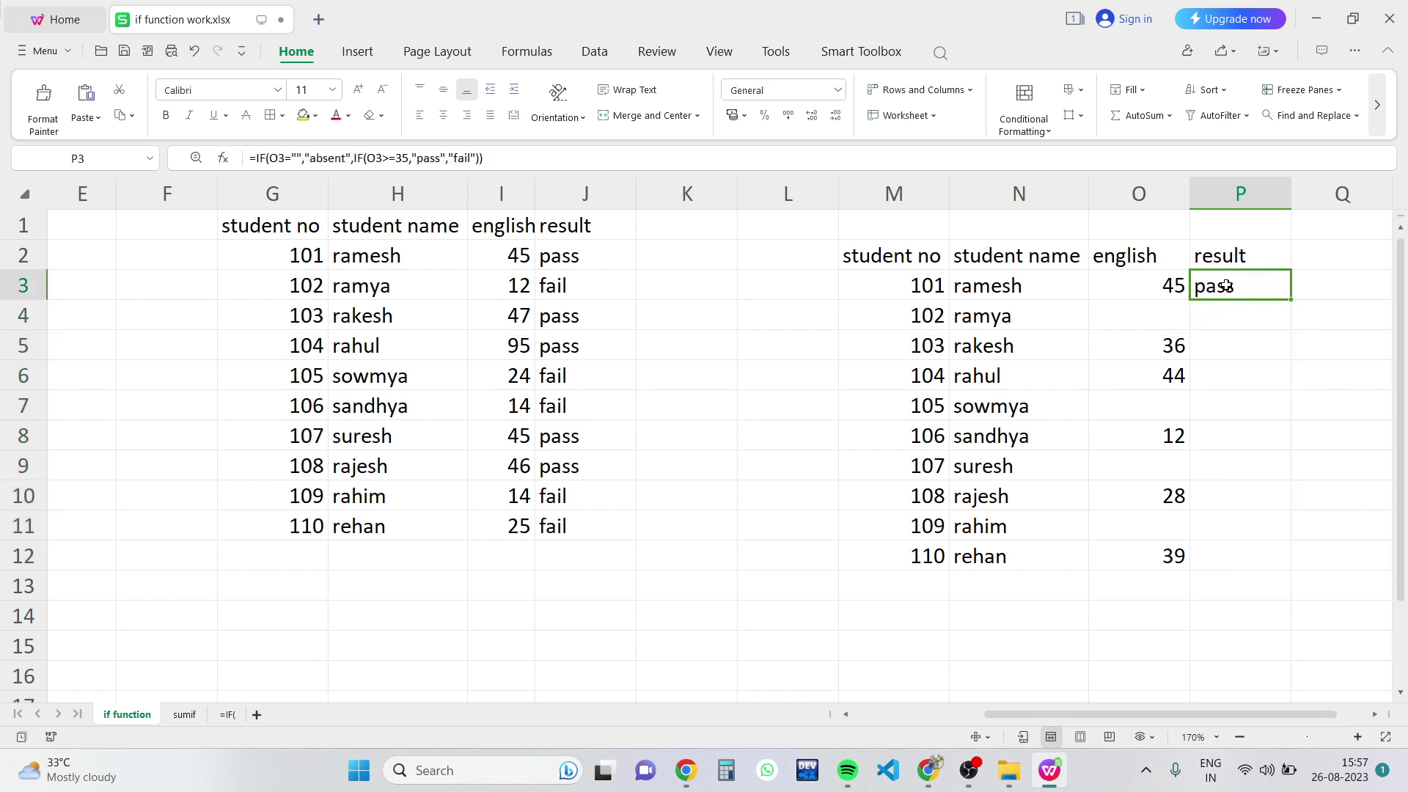
drag(1291, 299, 1300, 563)
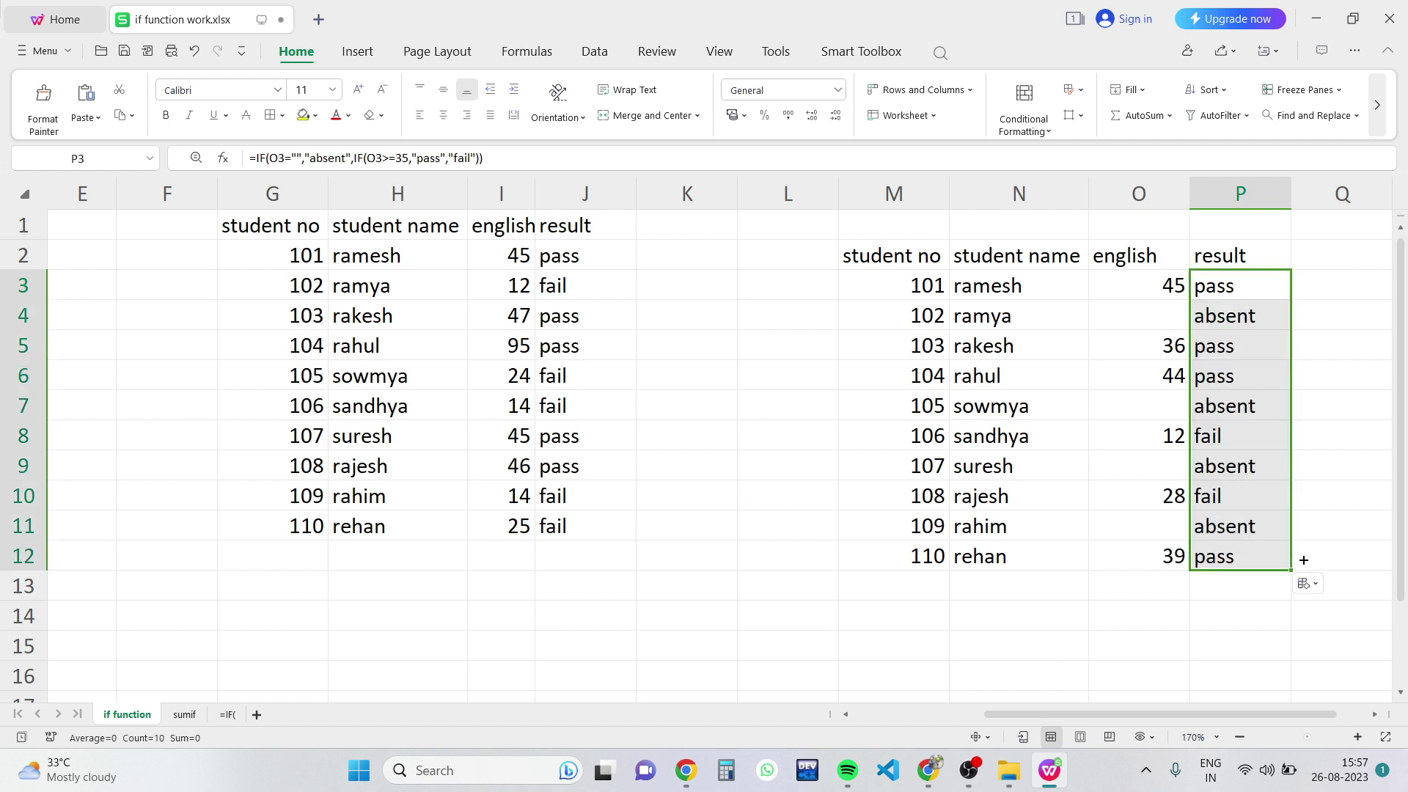
Check that blank marks show absent, then select P3's full formula text in the formula bar.
click(1131, 405)
drag(1173, 410, 1230, 402)
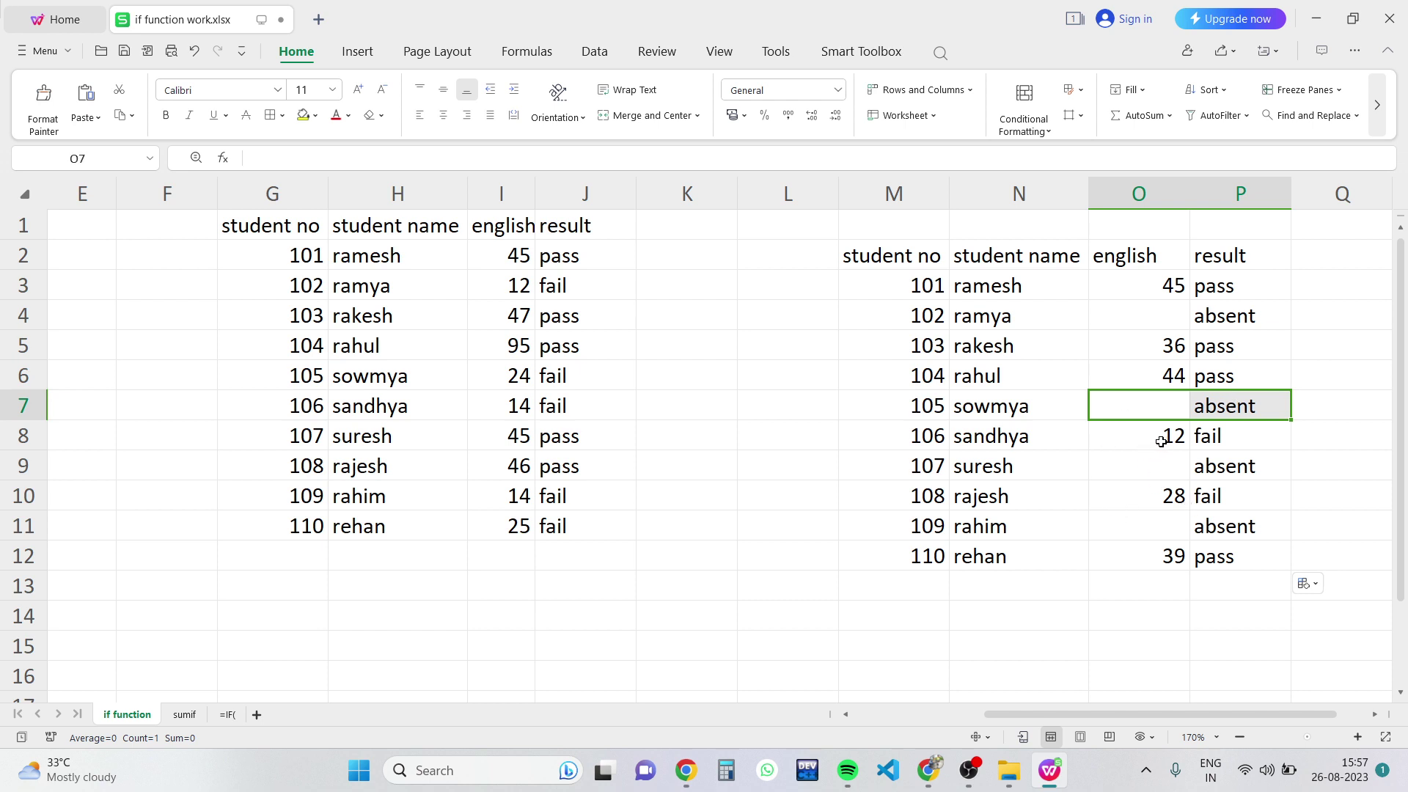
click(1212, 433)
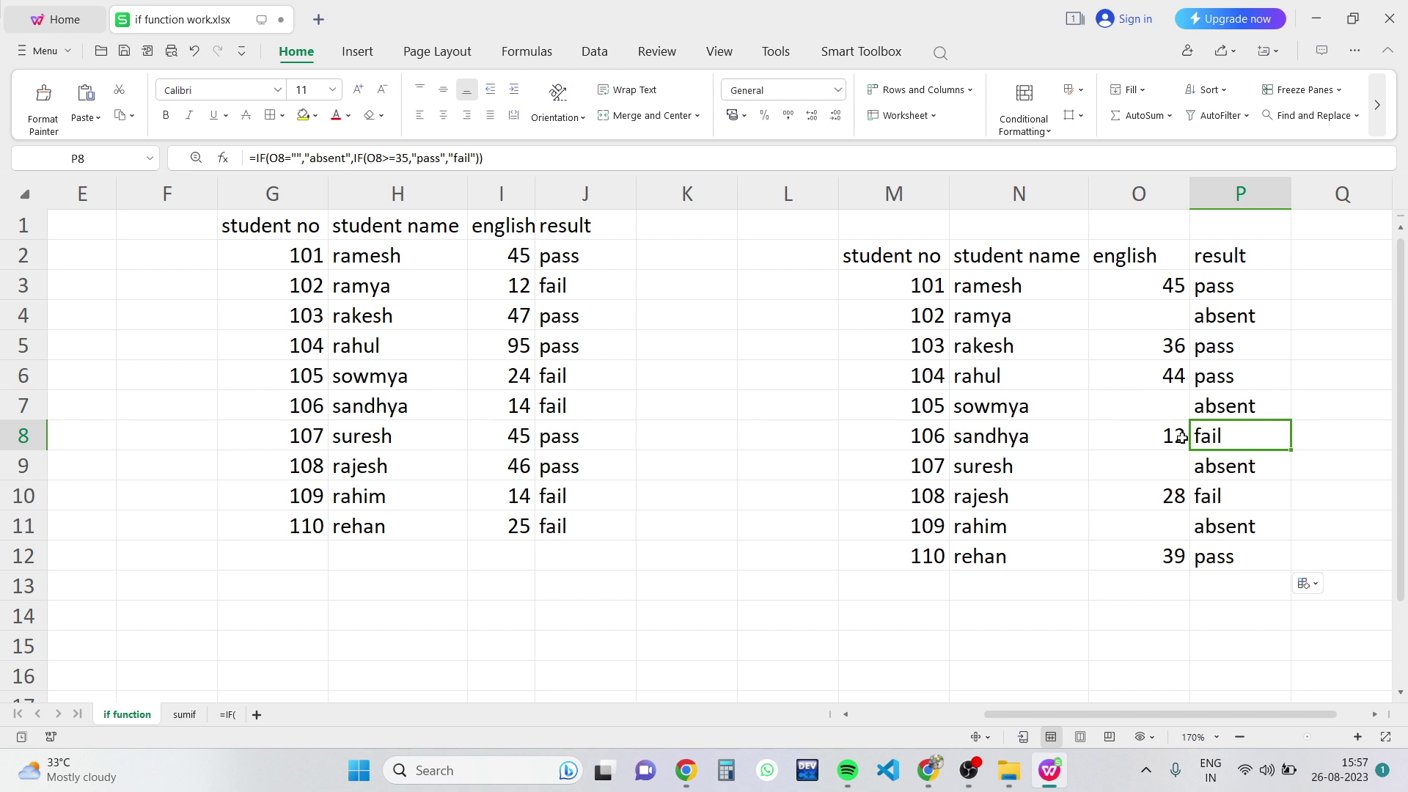
click(1234, 289)
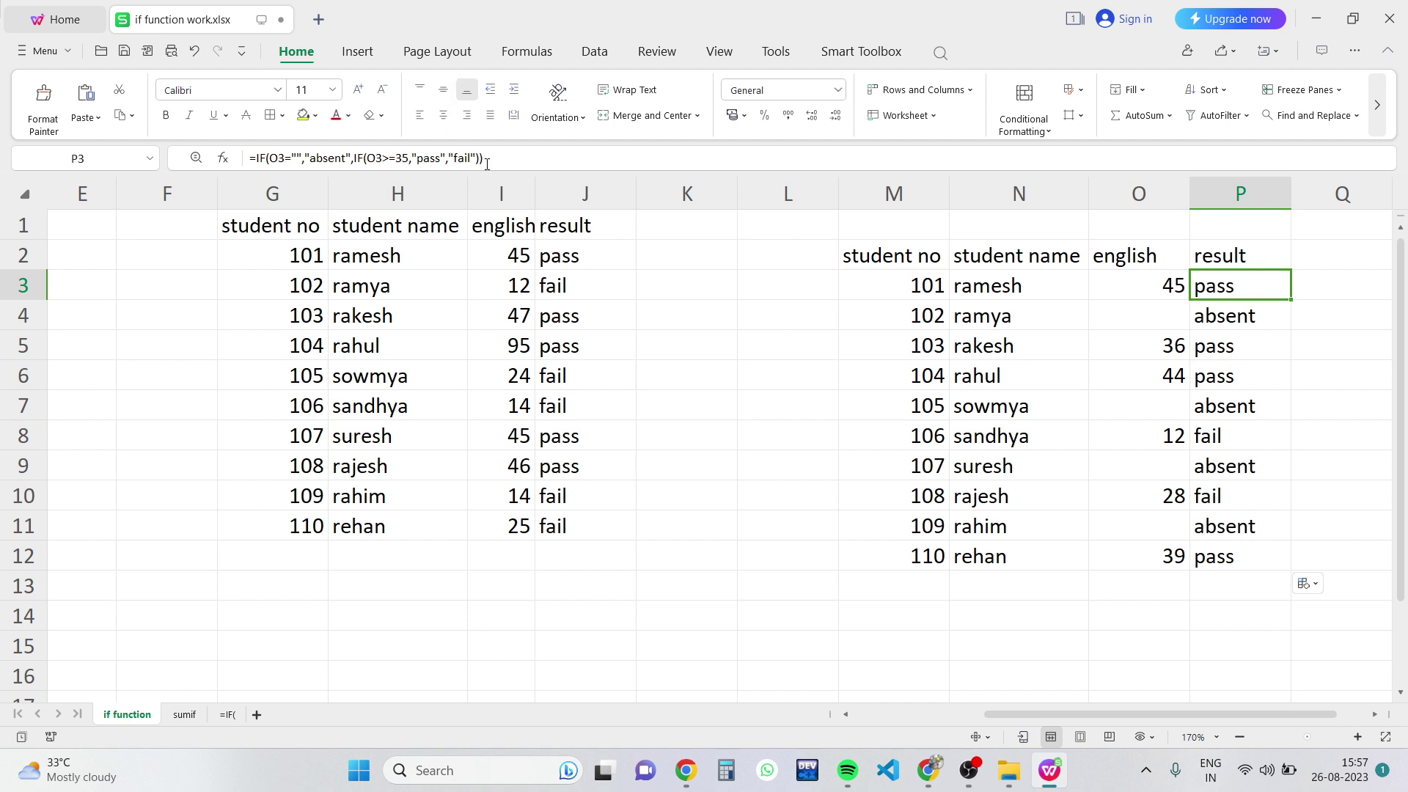
drag(487, 161, 273, 138)
key(ctrl+c)
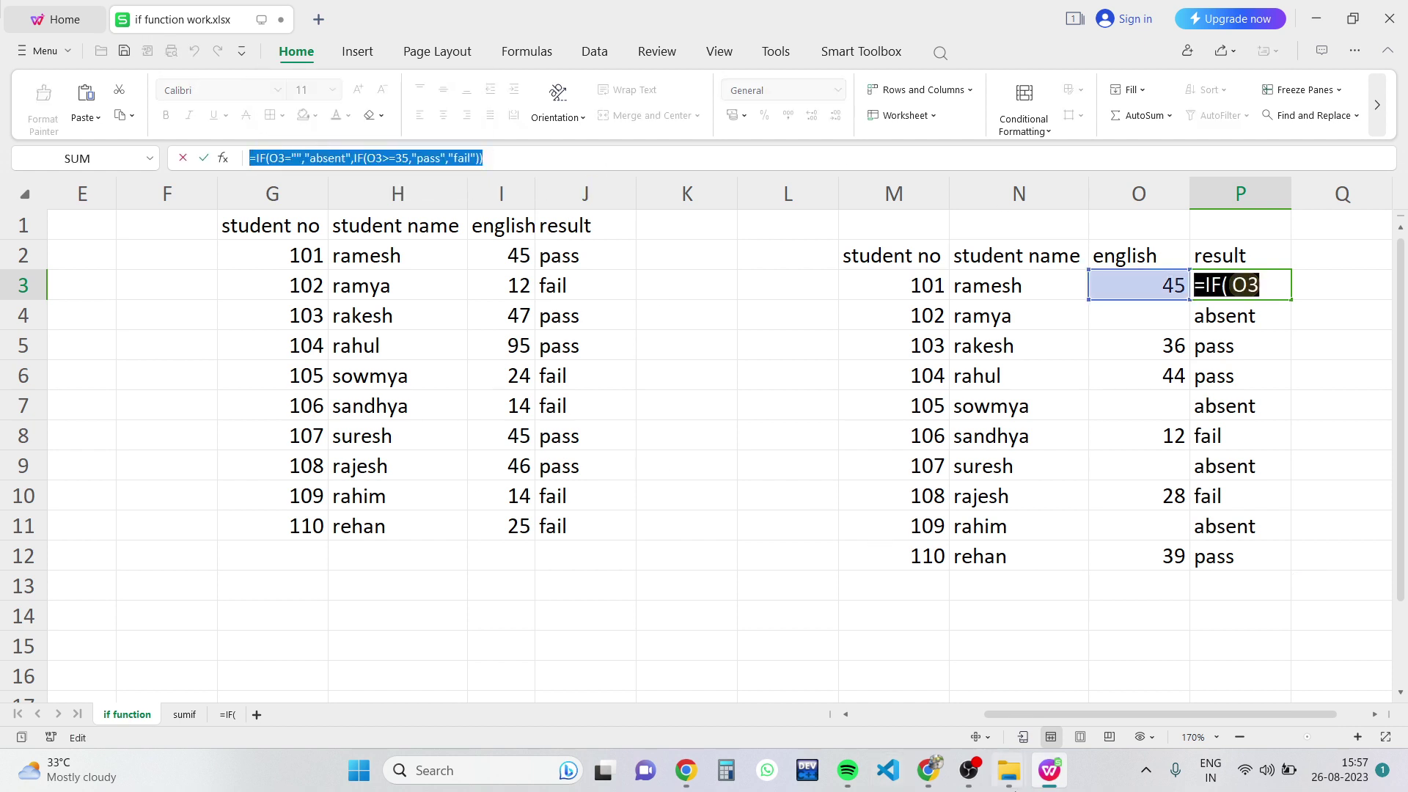
Paste the nested =IF(O3="","absent",...) formula into the live session chat and send it.
click(930, 772)
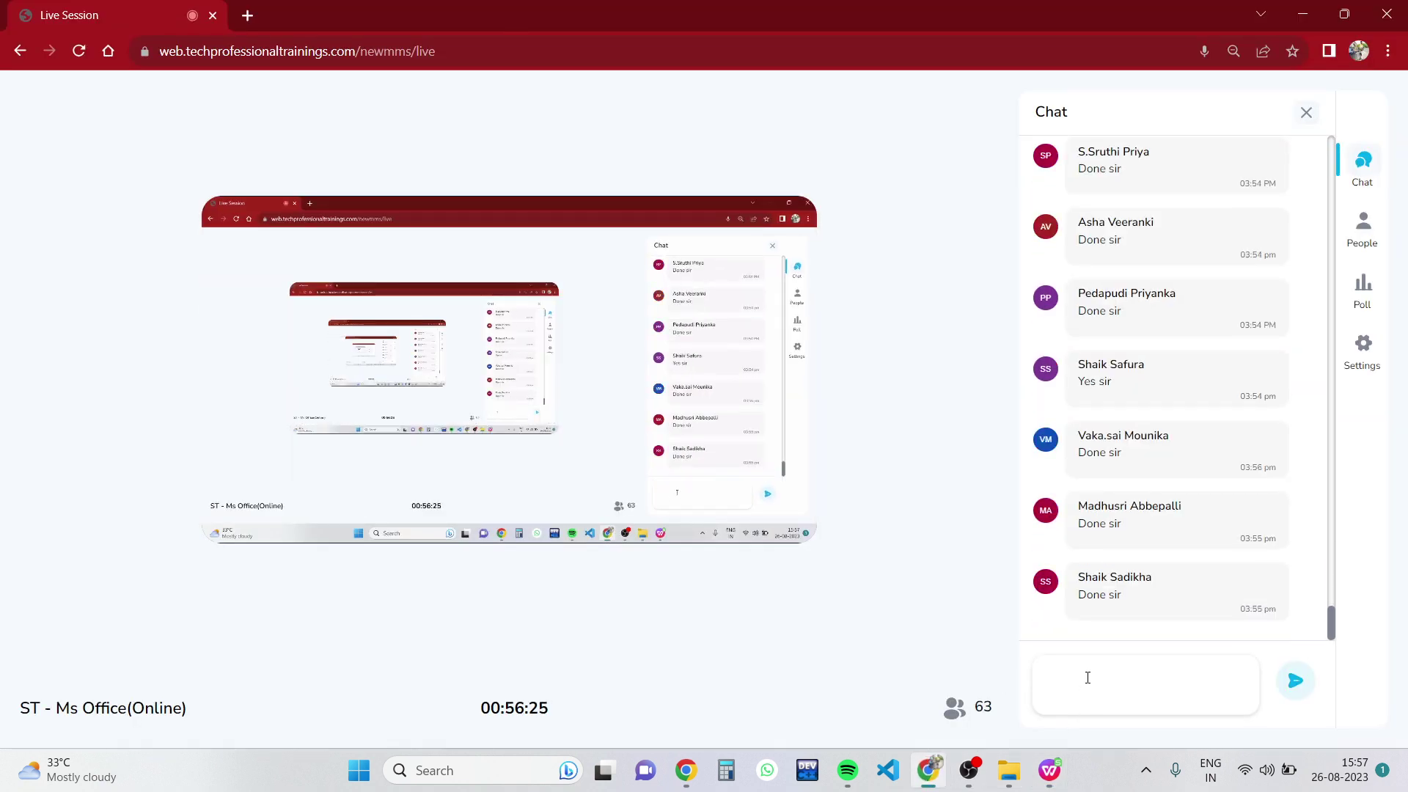
key(ctrl+v)
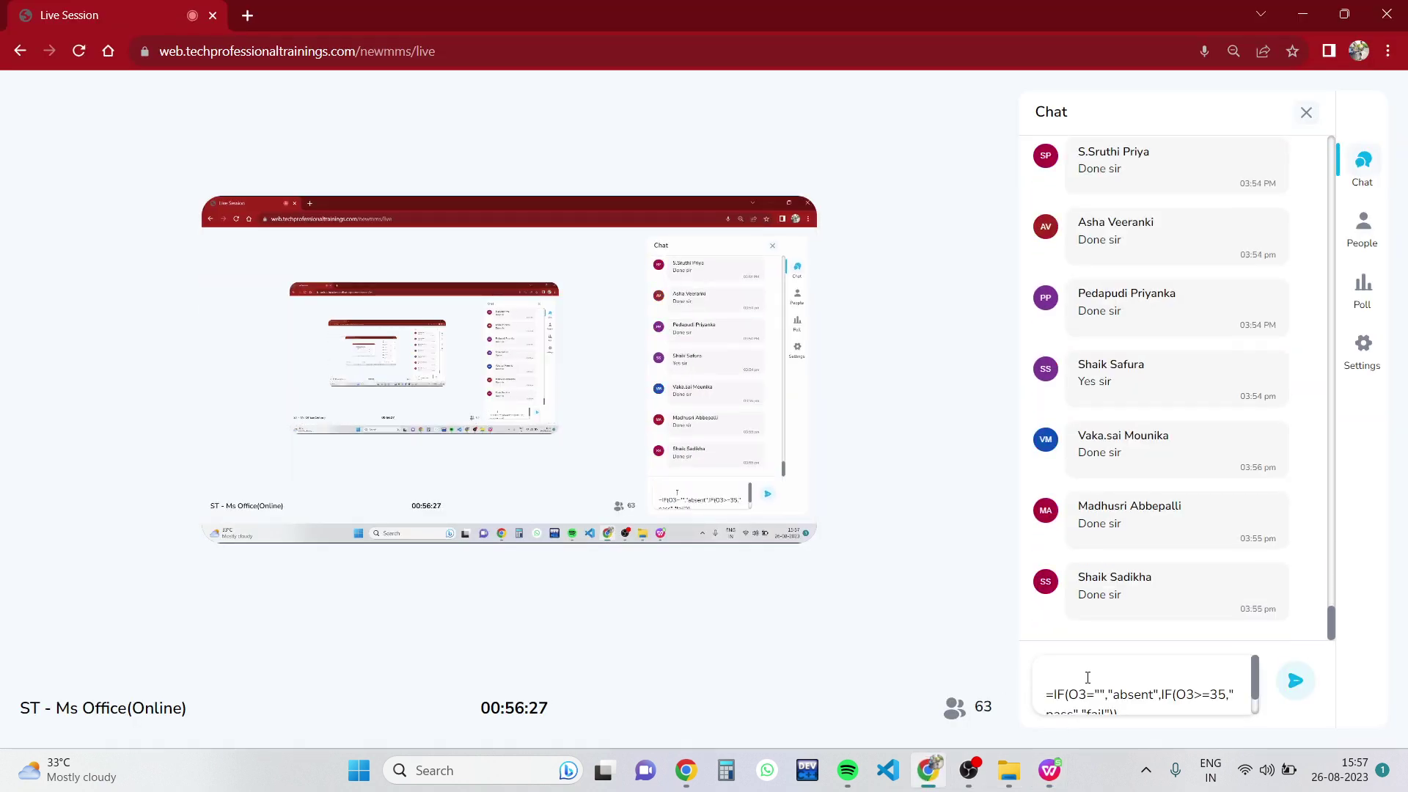
key(Return)
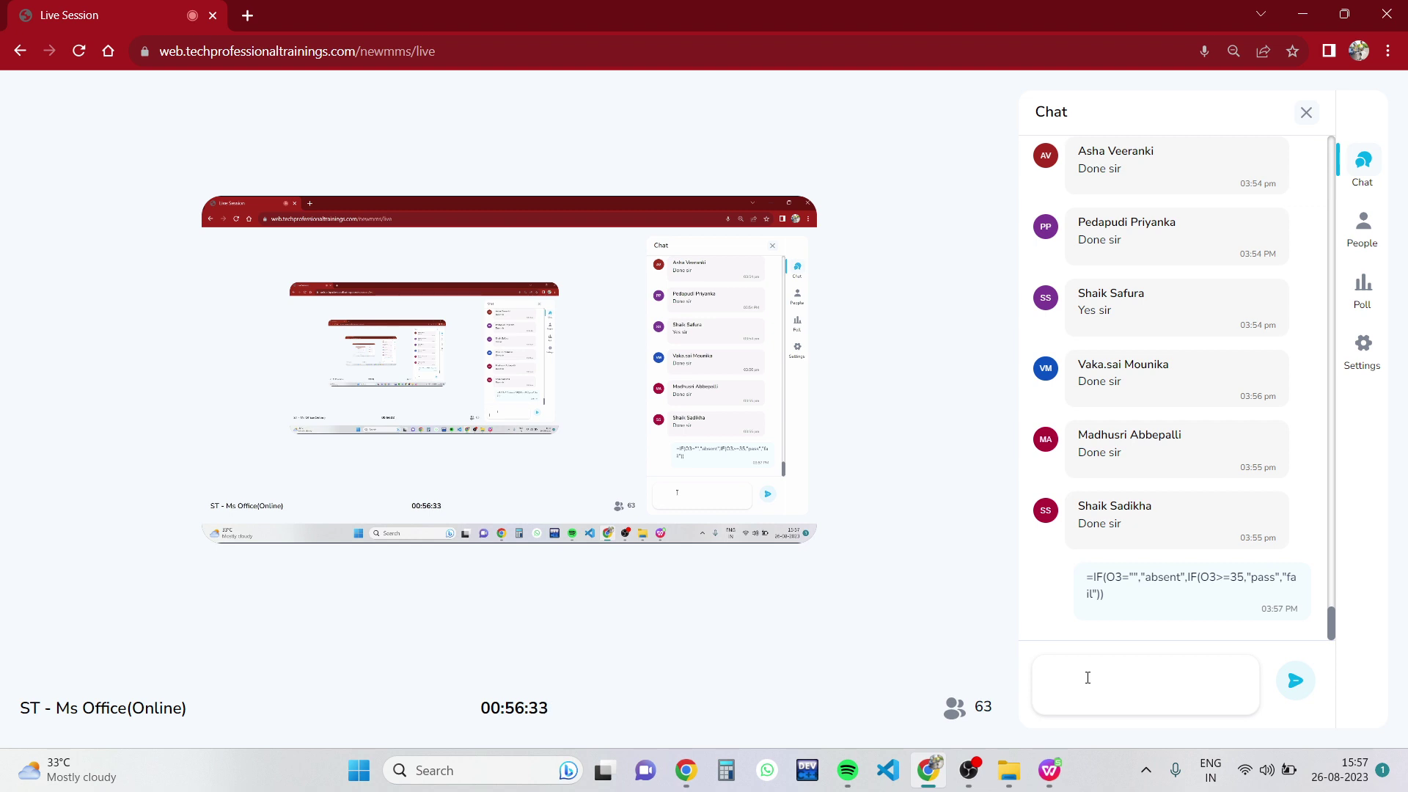
Back in the spreadsheet, select J2's full formula text in the formula bar.
click(1050, 770)
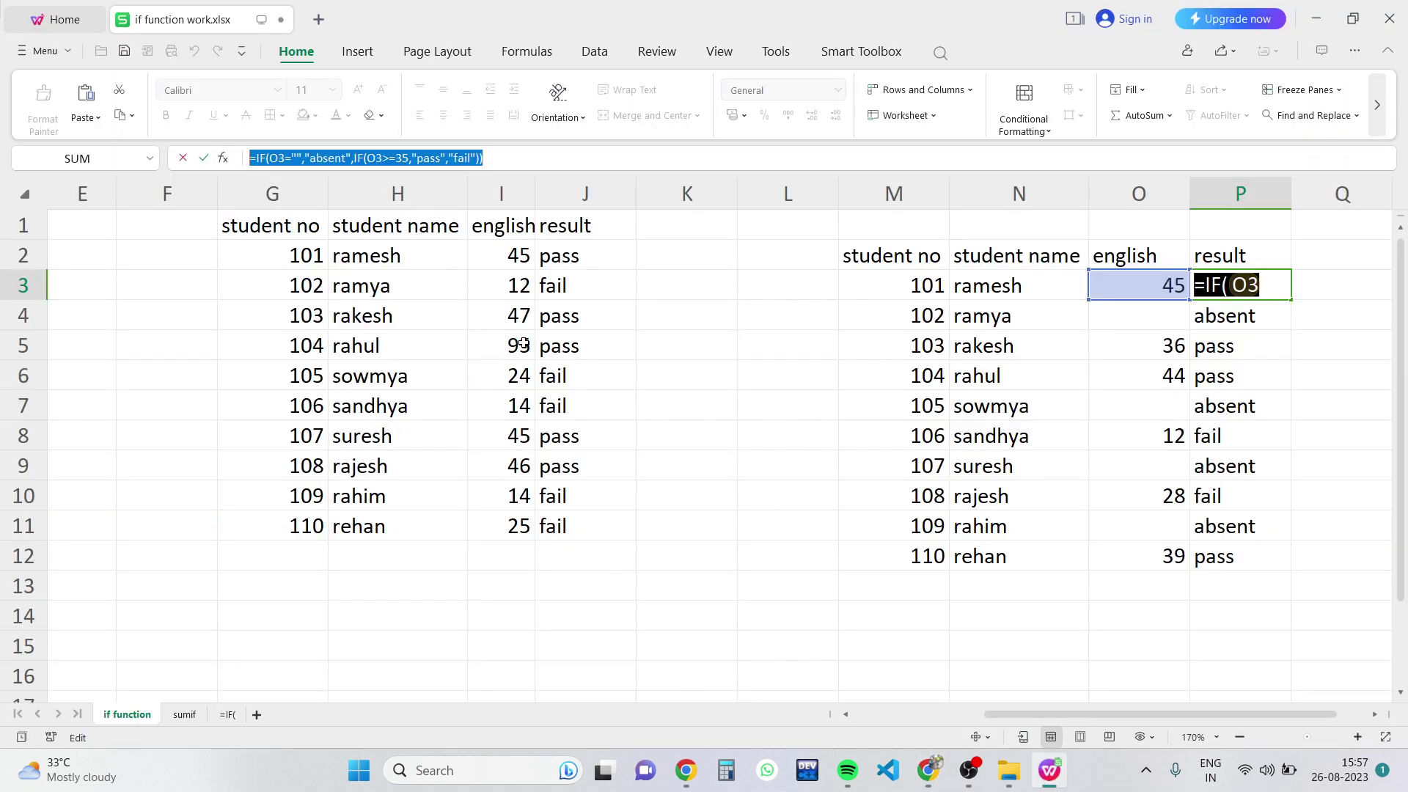
click(553, 262)
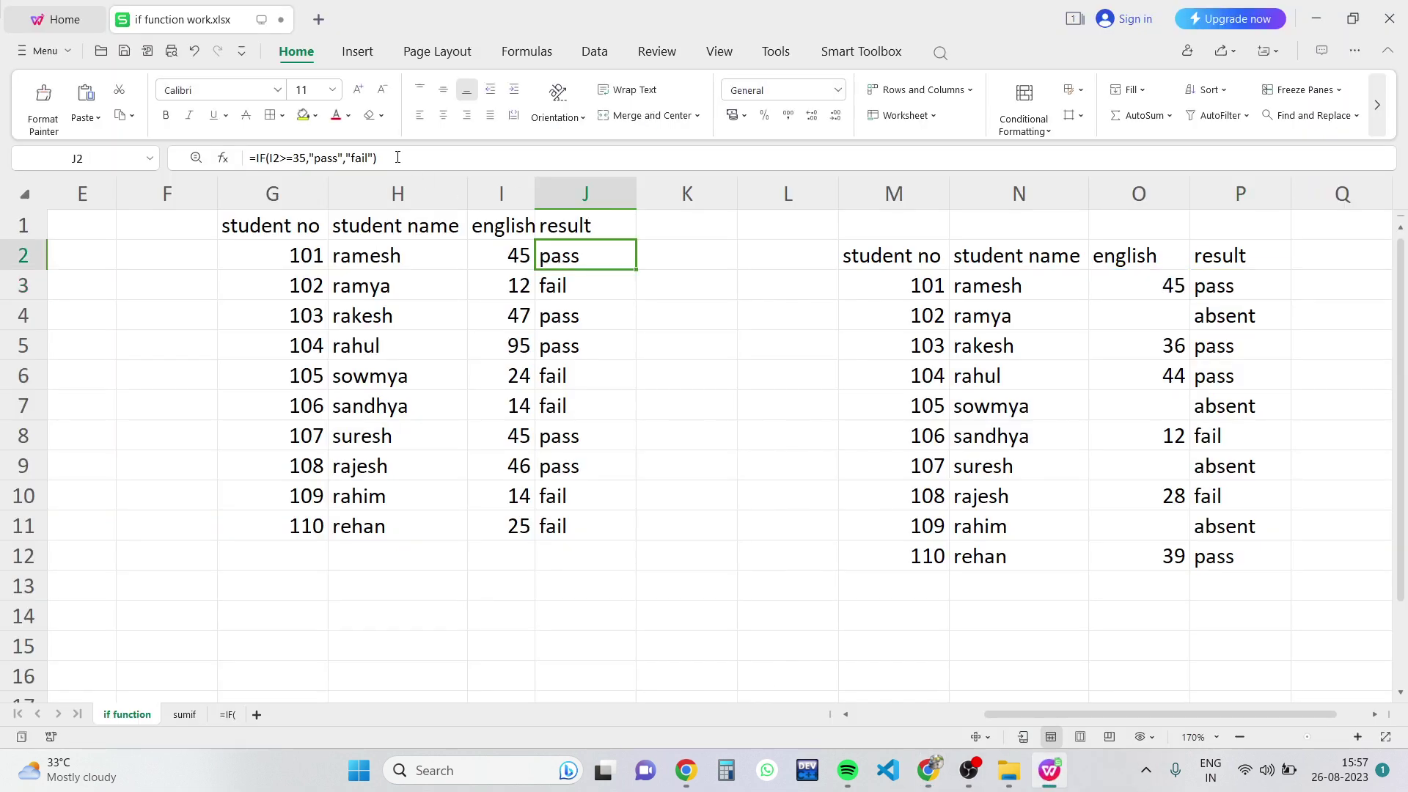
drag(388, 160, 276, 147)
key(ctrl+c)
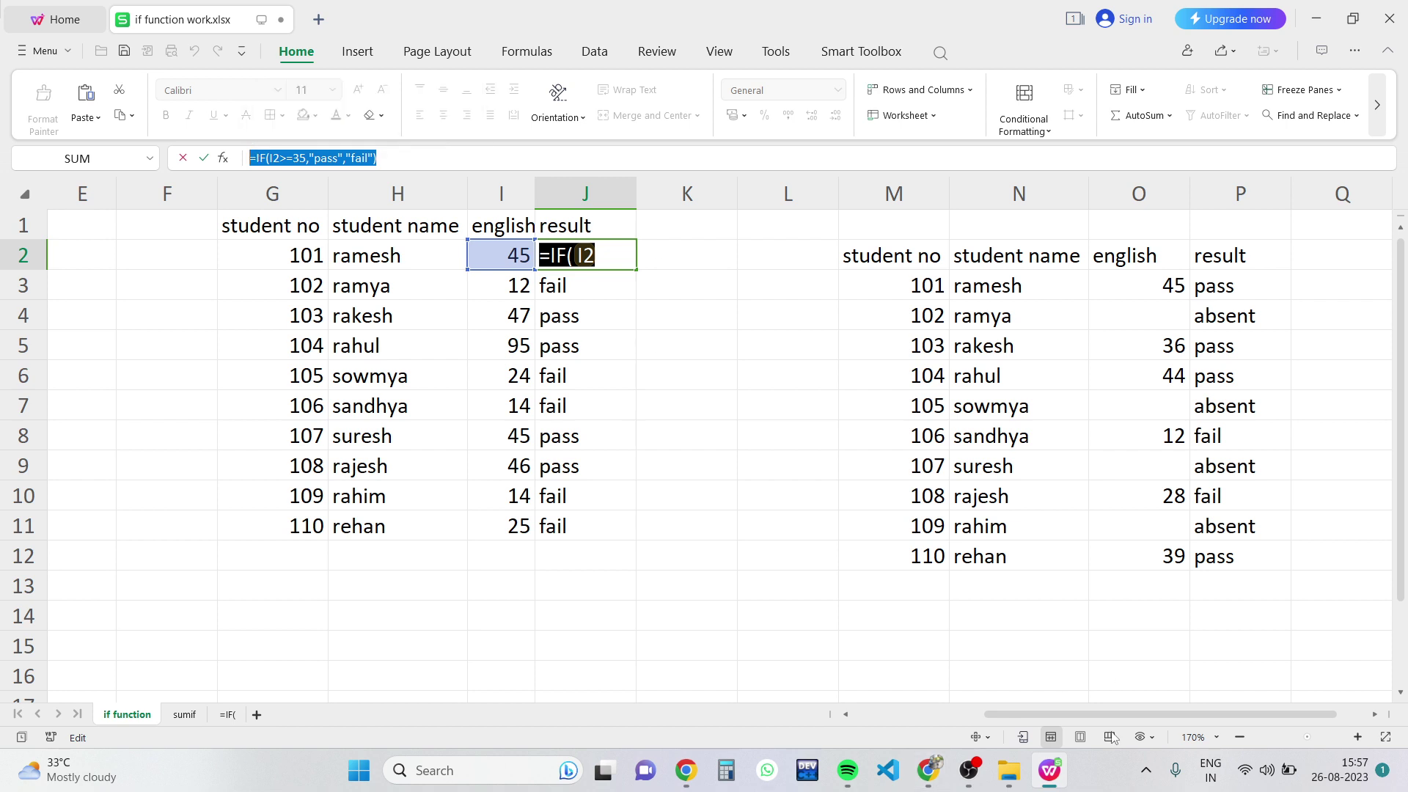
Paste =IF(I2>=35,"pass","fail") into the live session chat and send it.
click(931, 775)
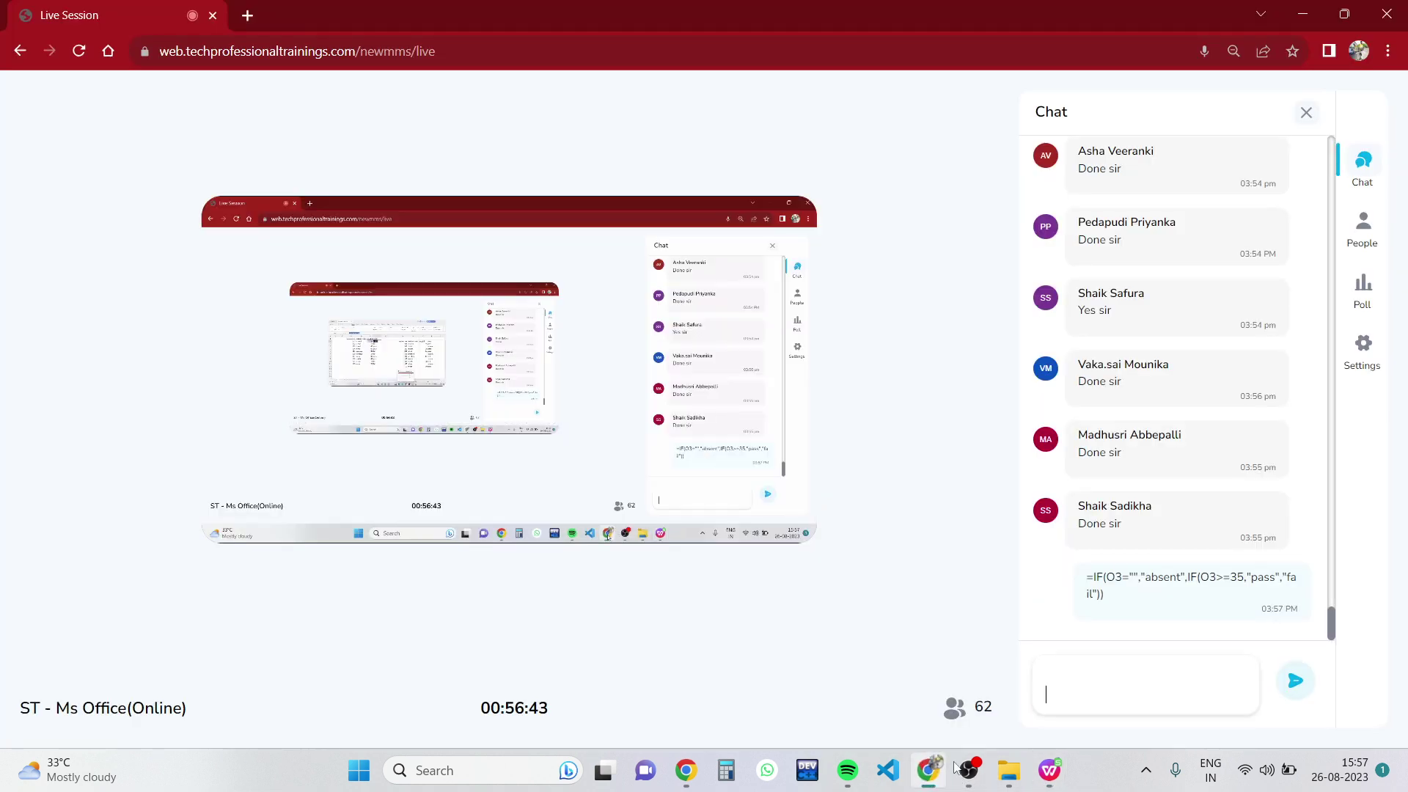
key(ctrl+v)
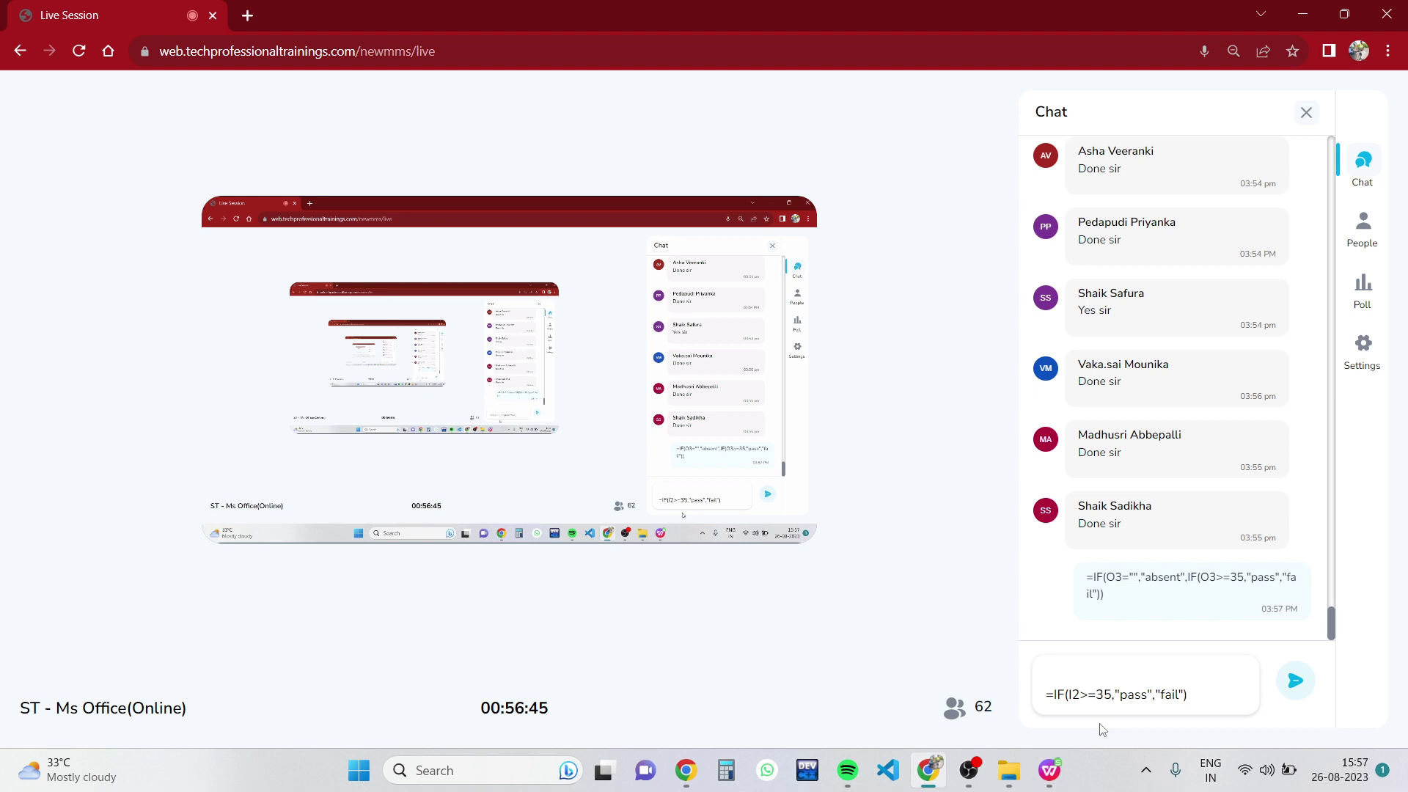
key(Return)
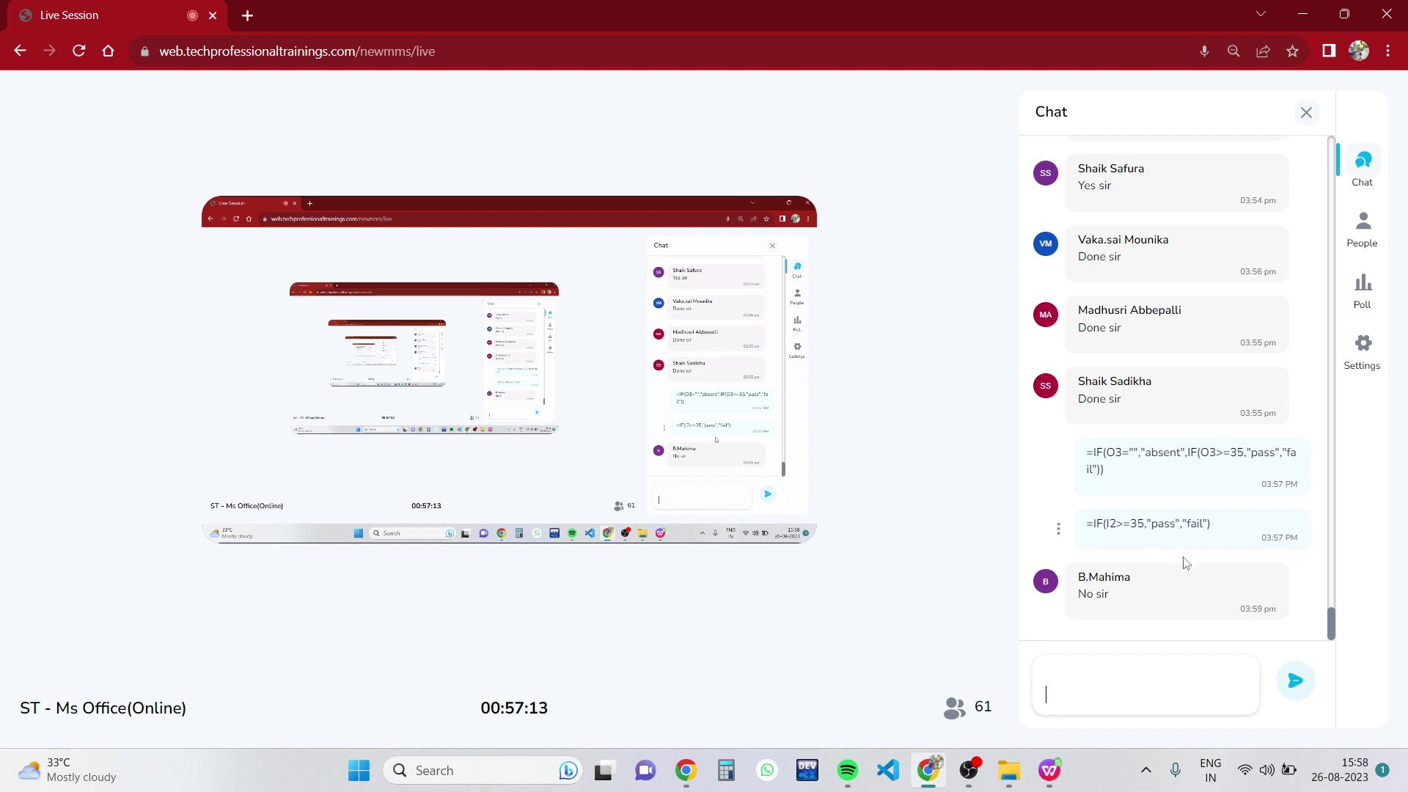
mouse_move(928, 769)
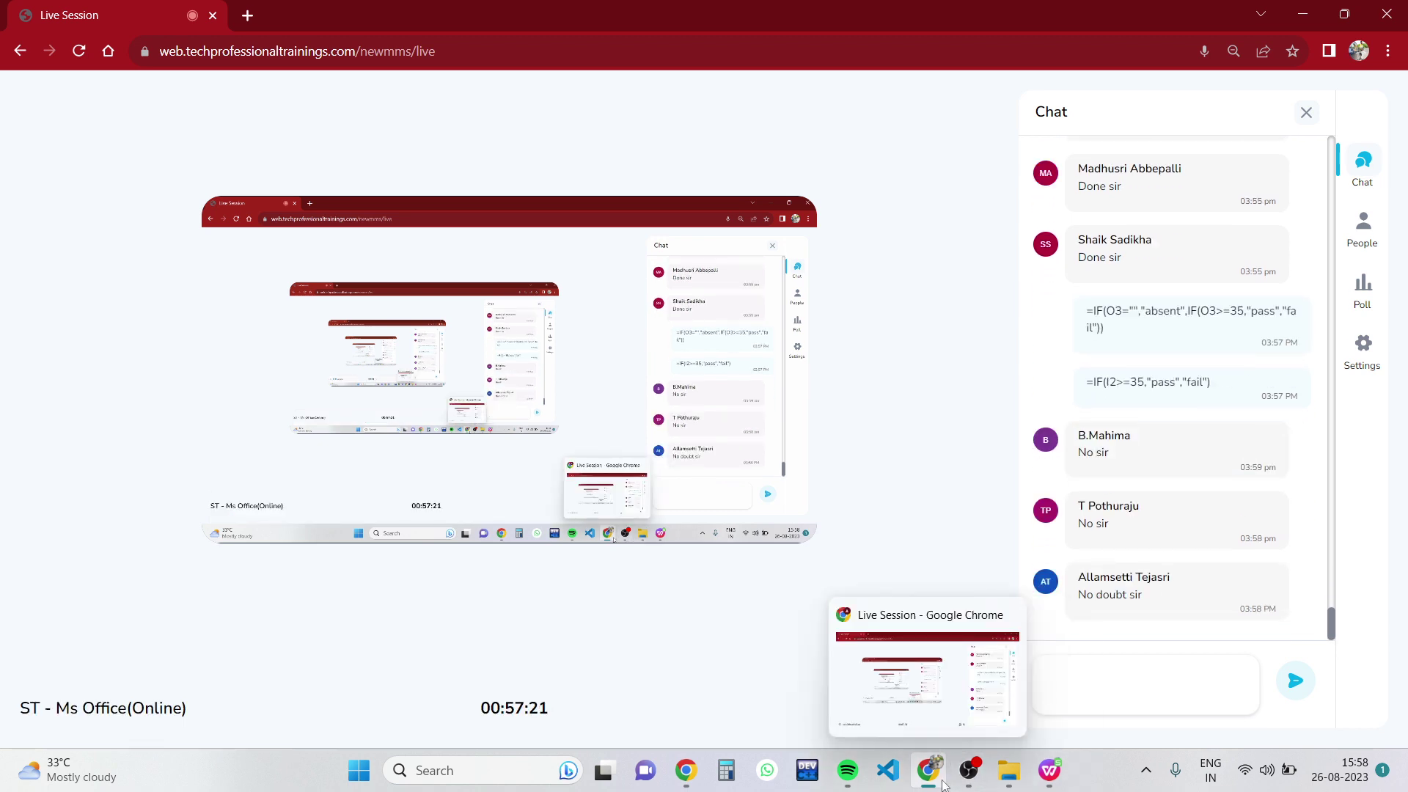
Switch to the =IF( sheet with the student marks result table and select K7.
click(1056, 782)
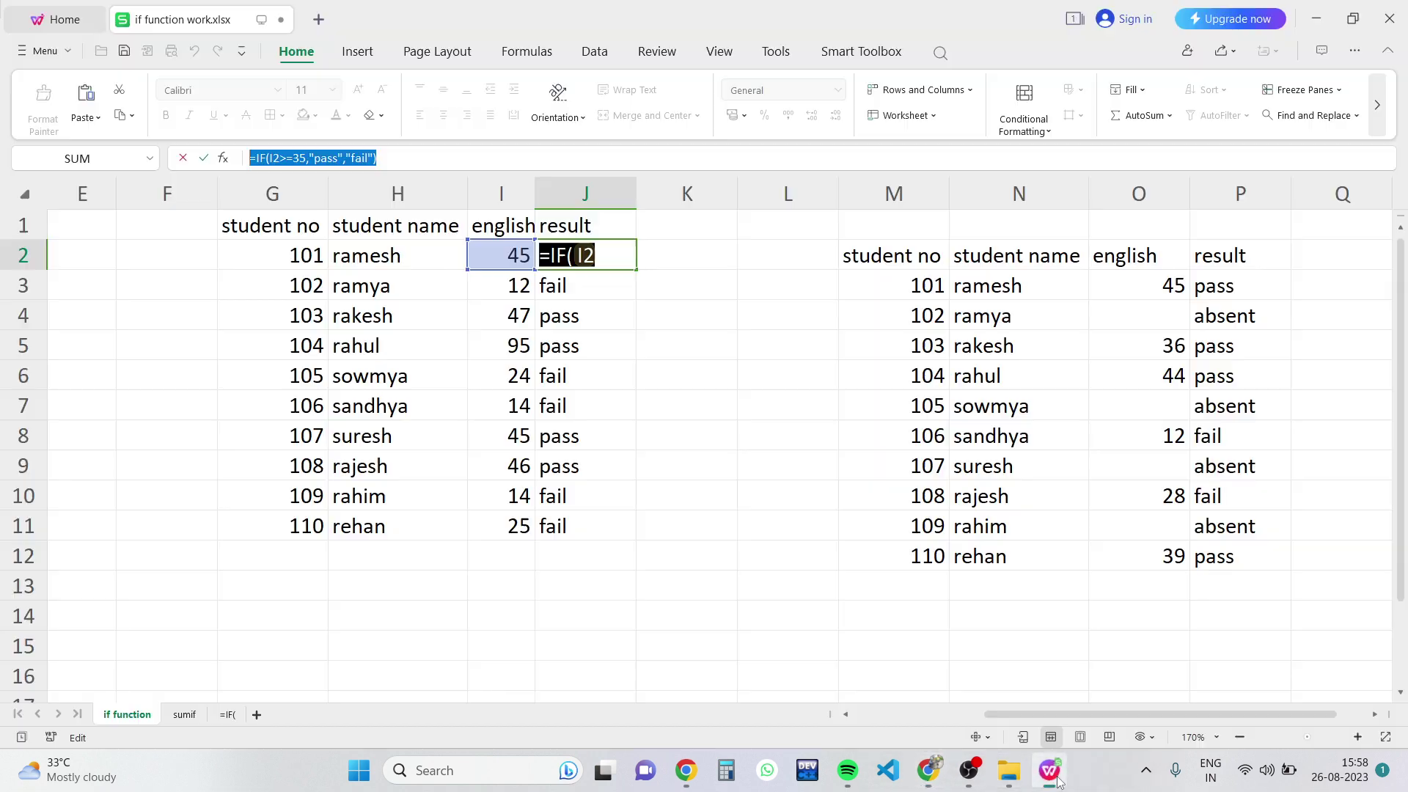
click(228, 724)
click(723, 316)
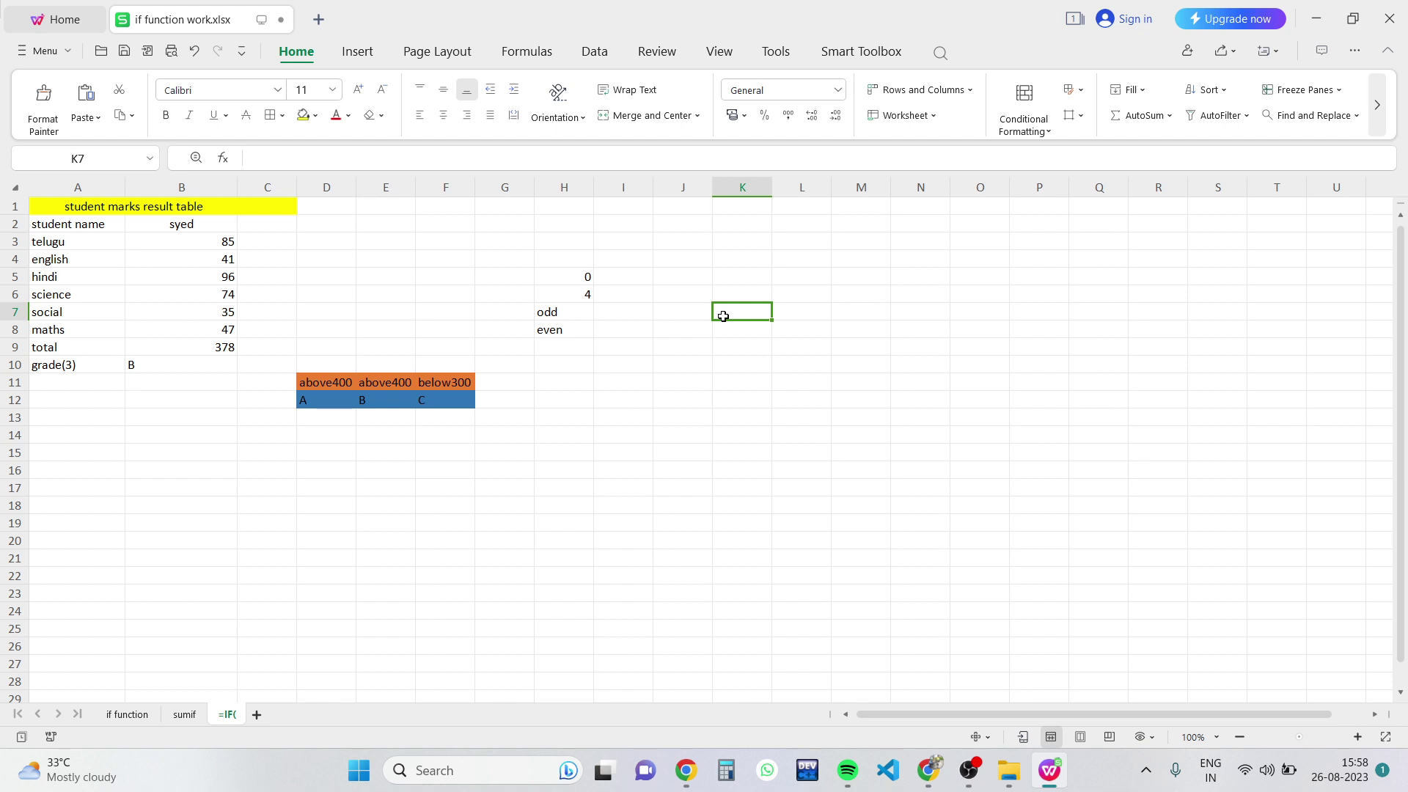
Check the session participants list in the browser, then return to the spreadsheet.
click(928, 770)
click(1363, 223)
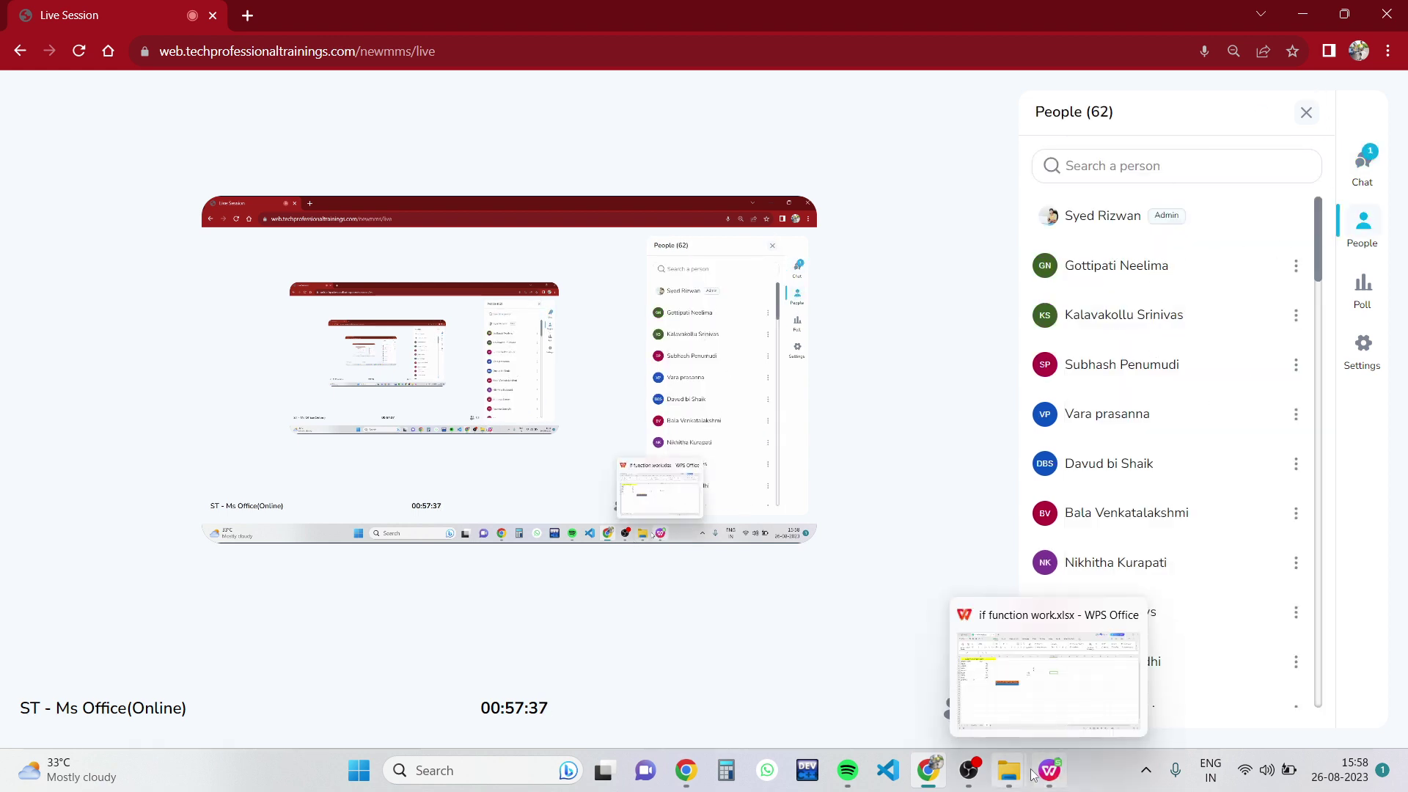
click(1054, 776)
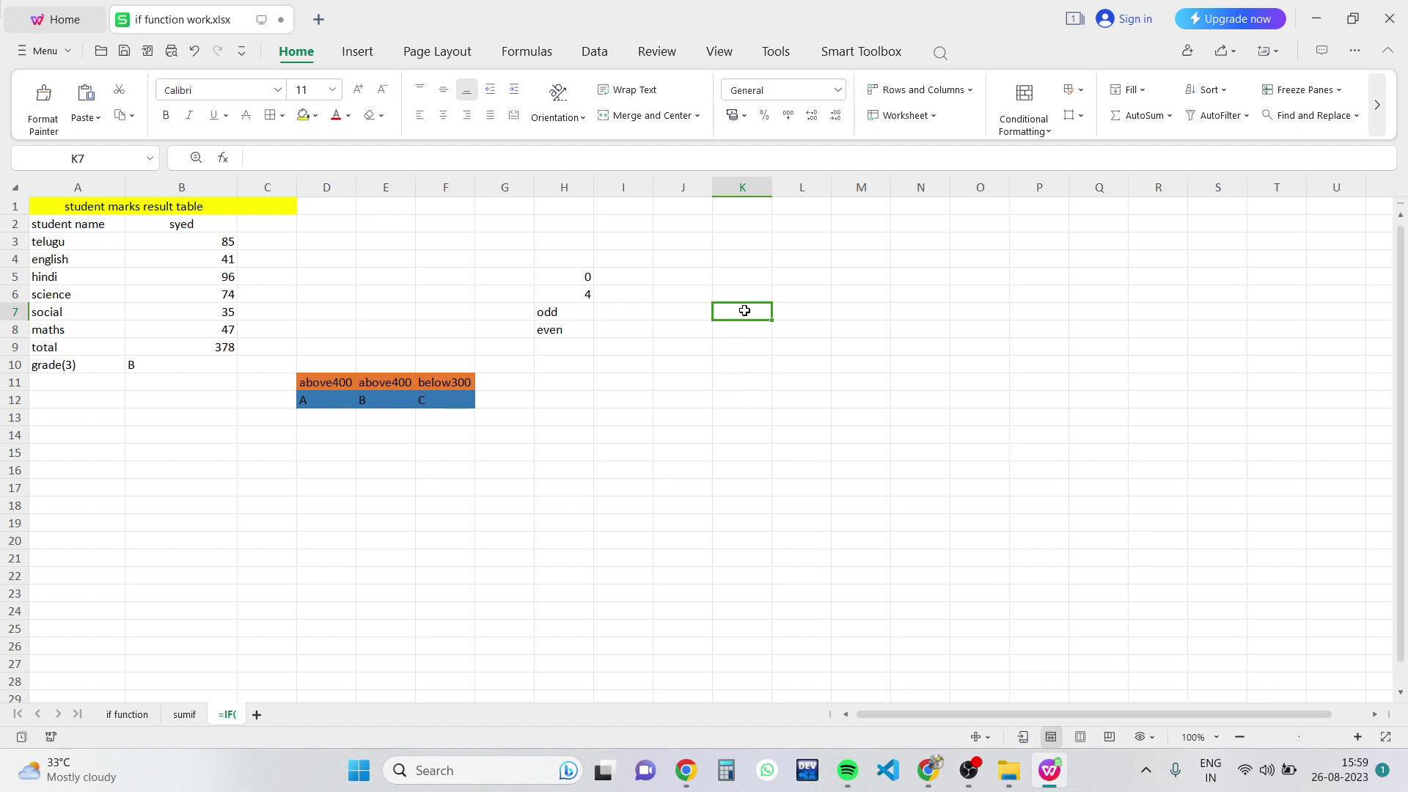
Start an IF/MOD formula for 48 in K7, then abandon it.
text(=)
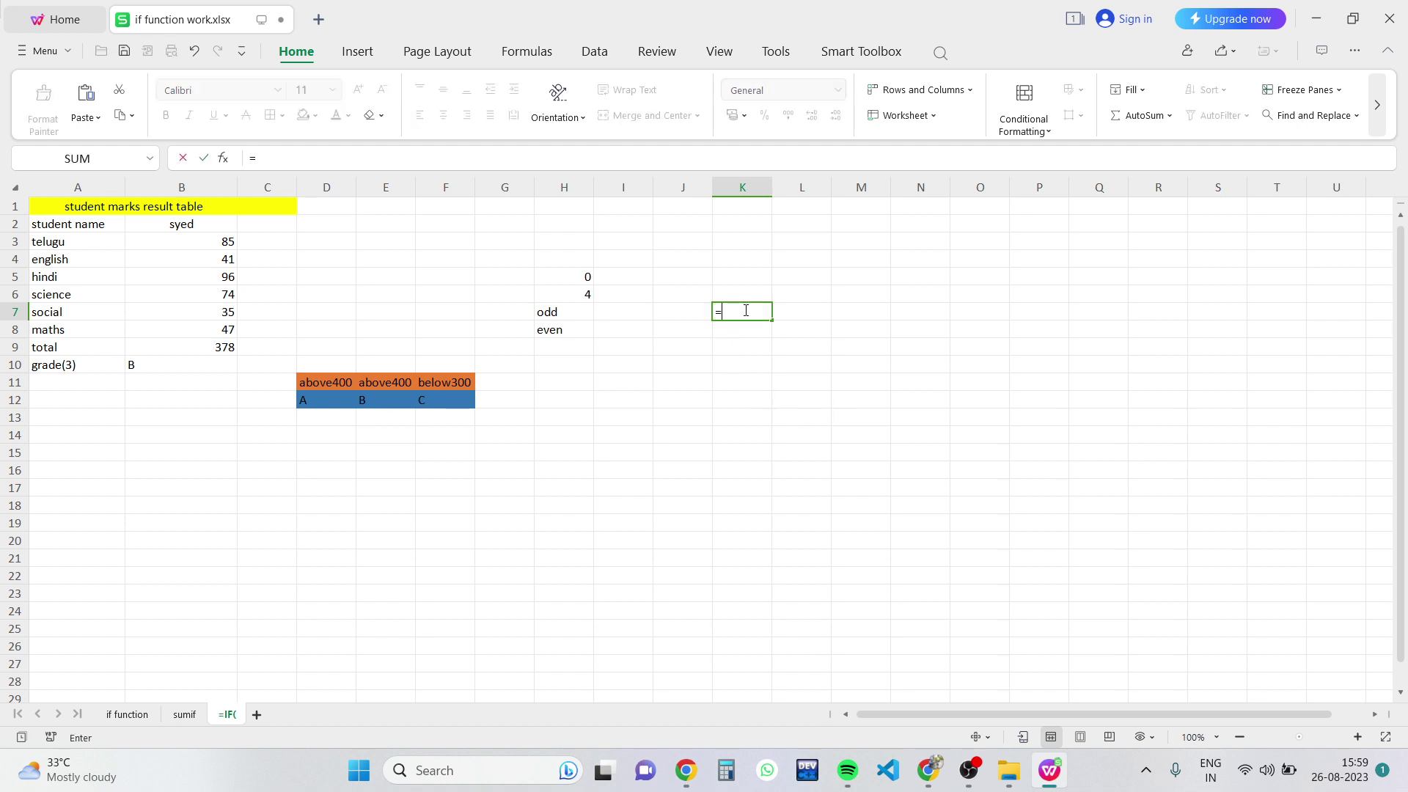
text(if)
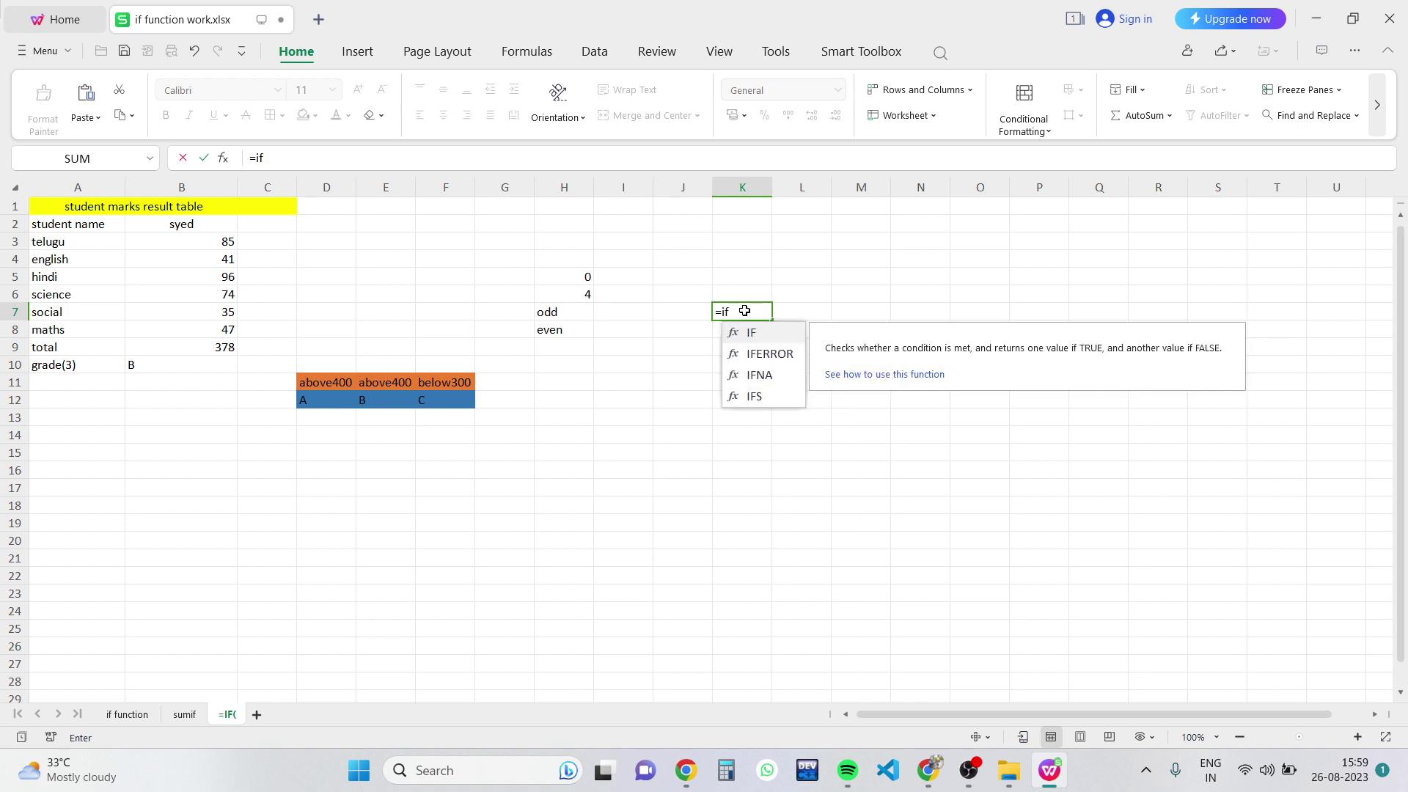
key(Tab)
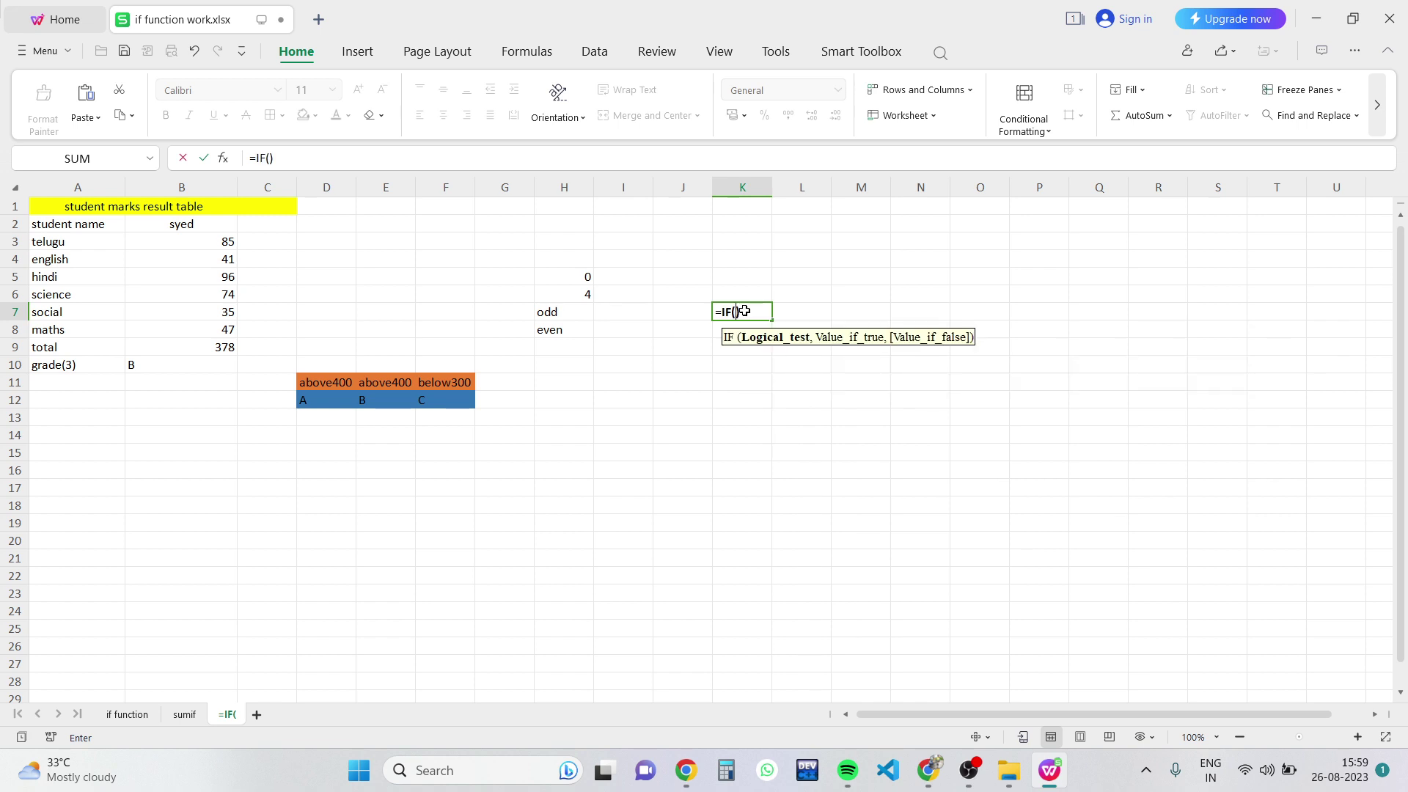
text(mo)
key(Tab)
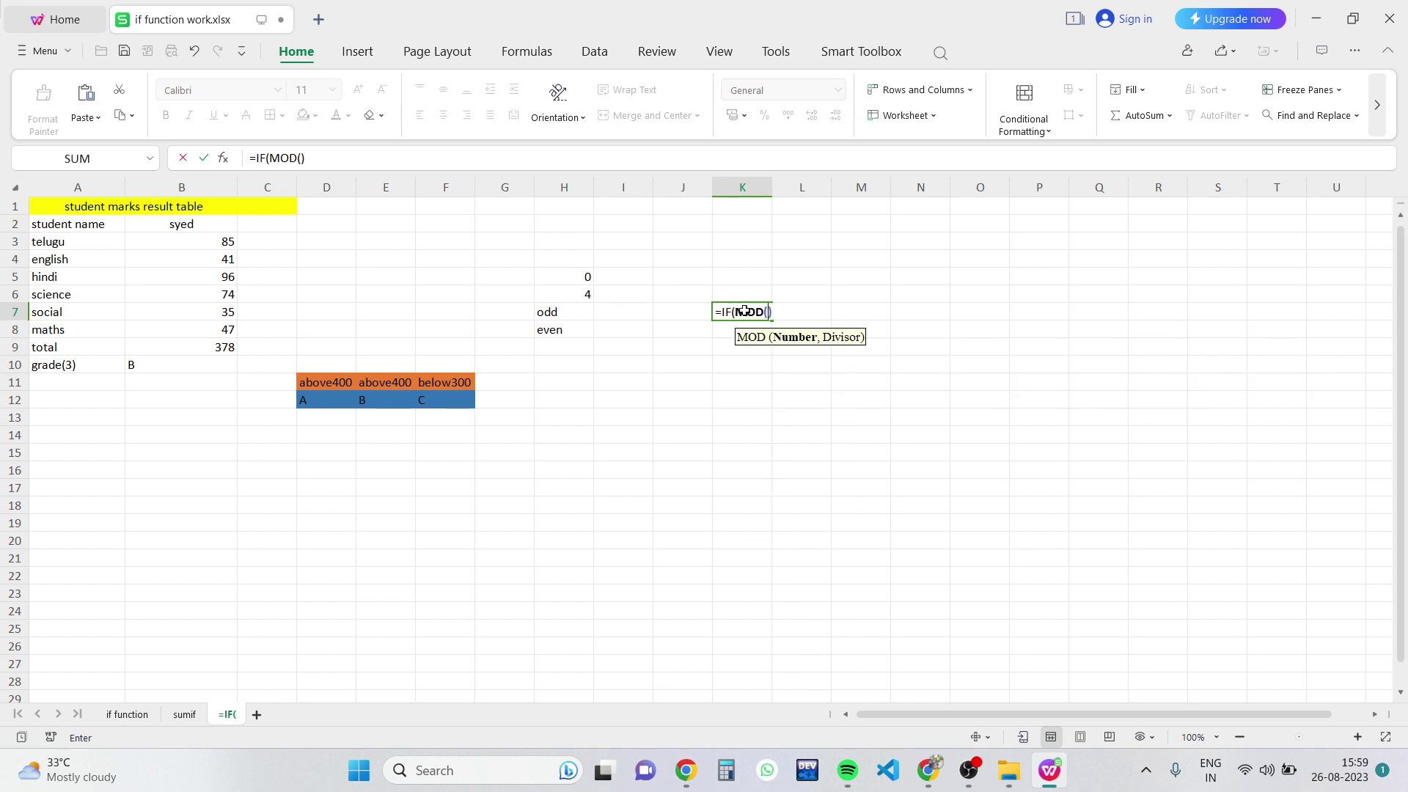
text(4)
text(8)
key(Escape)
Copy H8's =IF(MOD(48,2)=0,"even","odd") formula into K9 so it shows even.
click(579, 293)
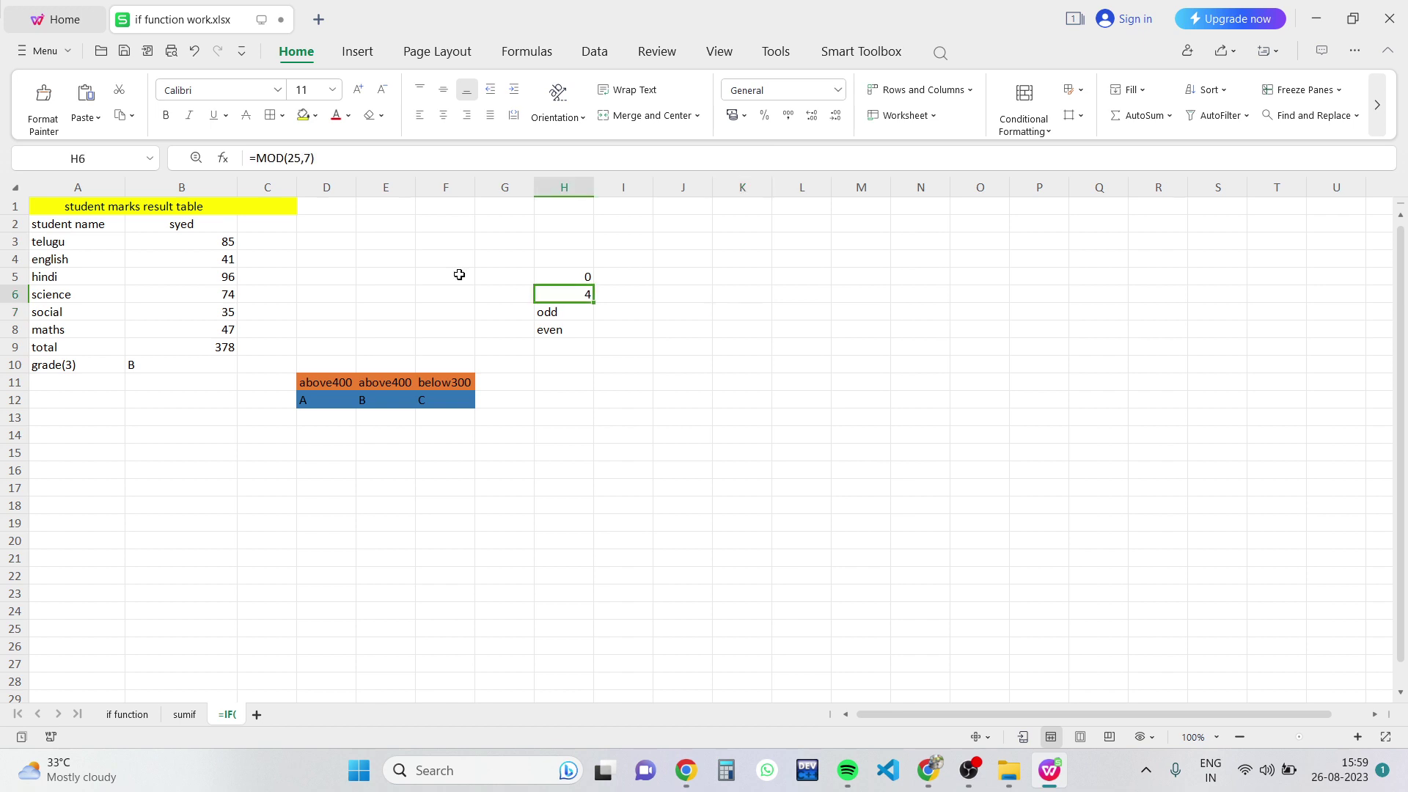
click(580, 337)
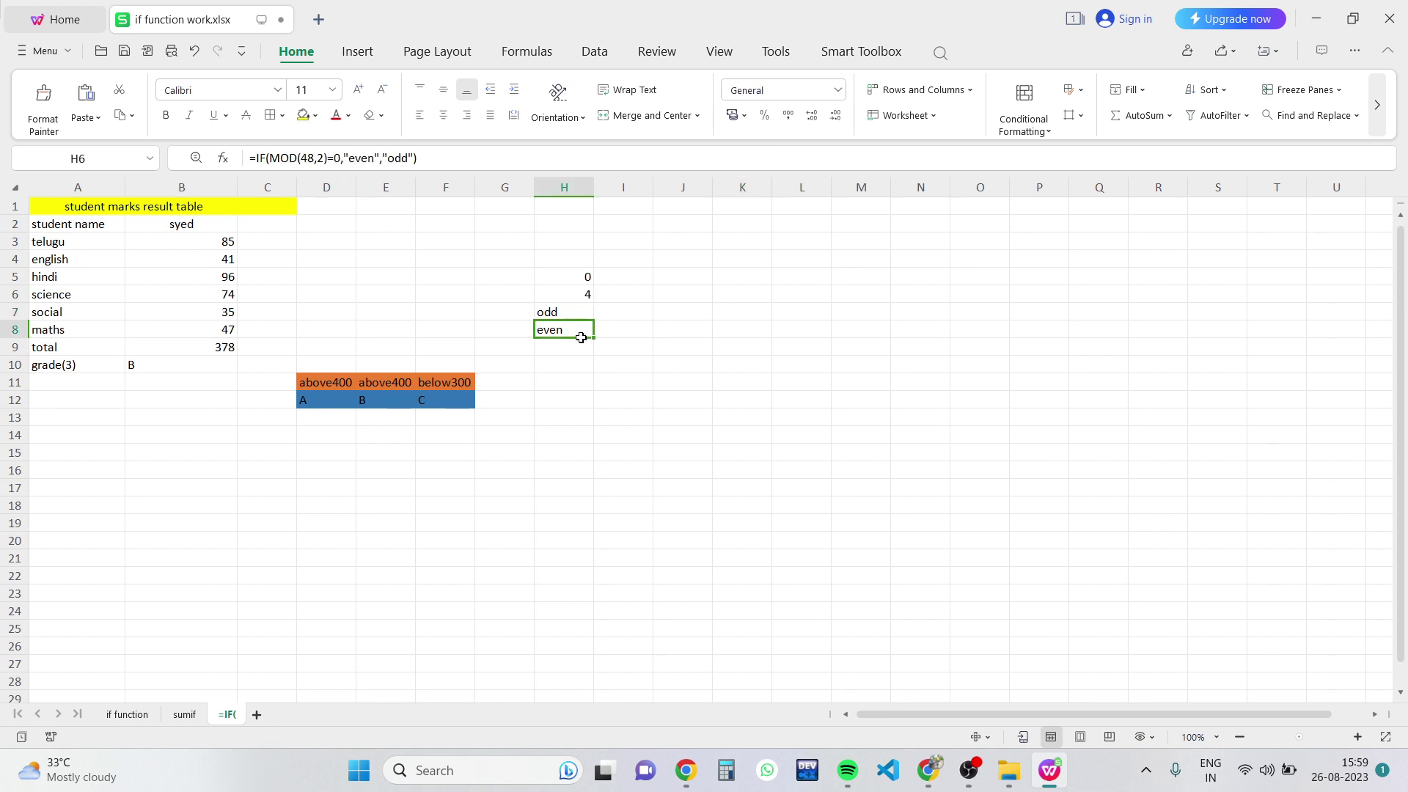
click(251, 165)
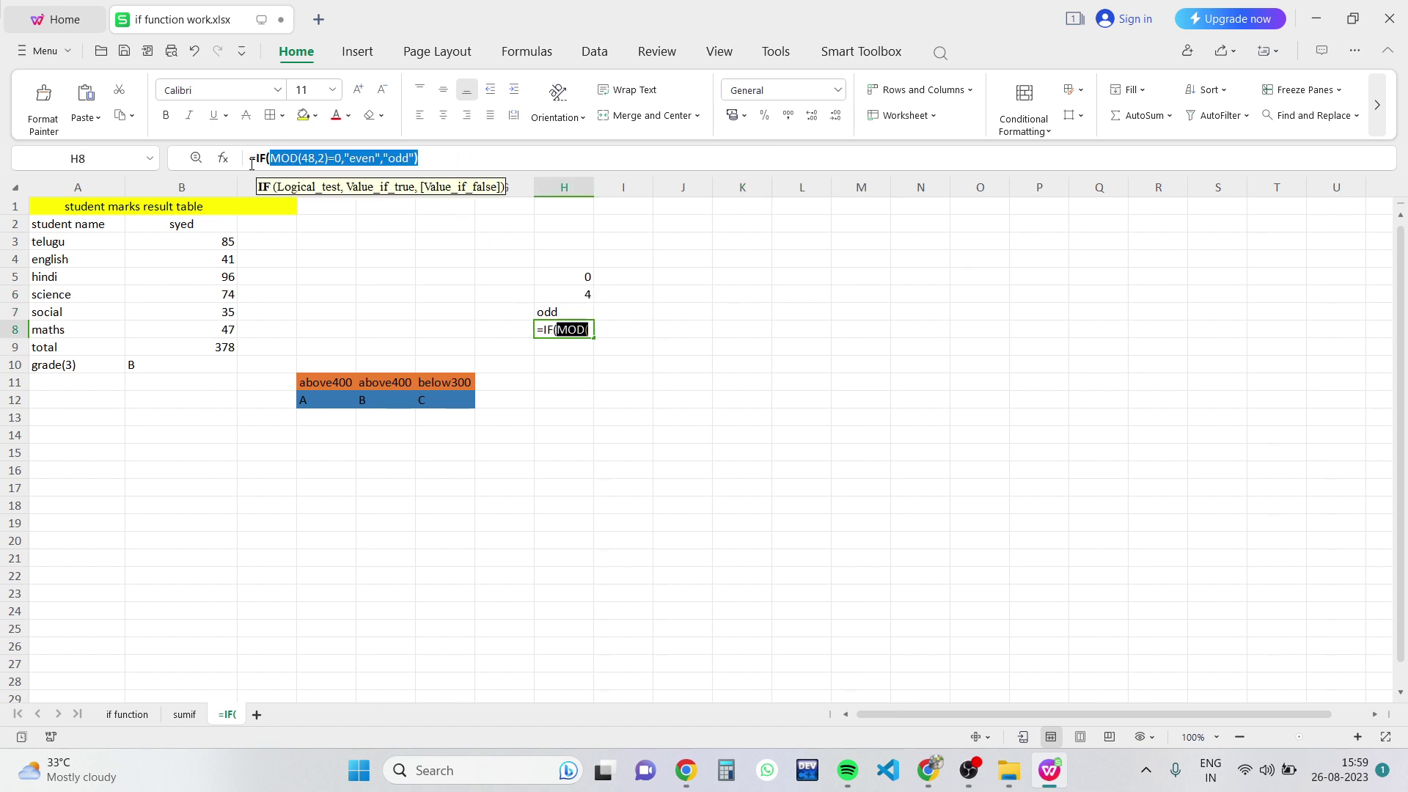
drag(251, 164, 249, 158)
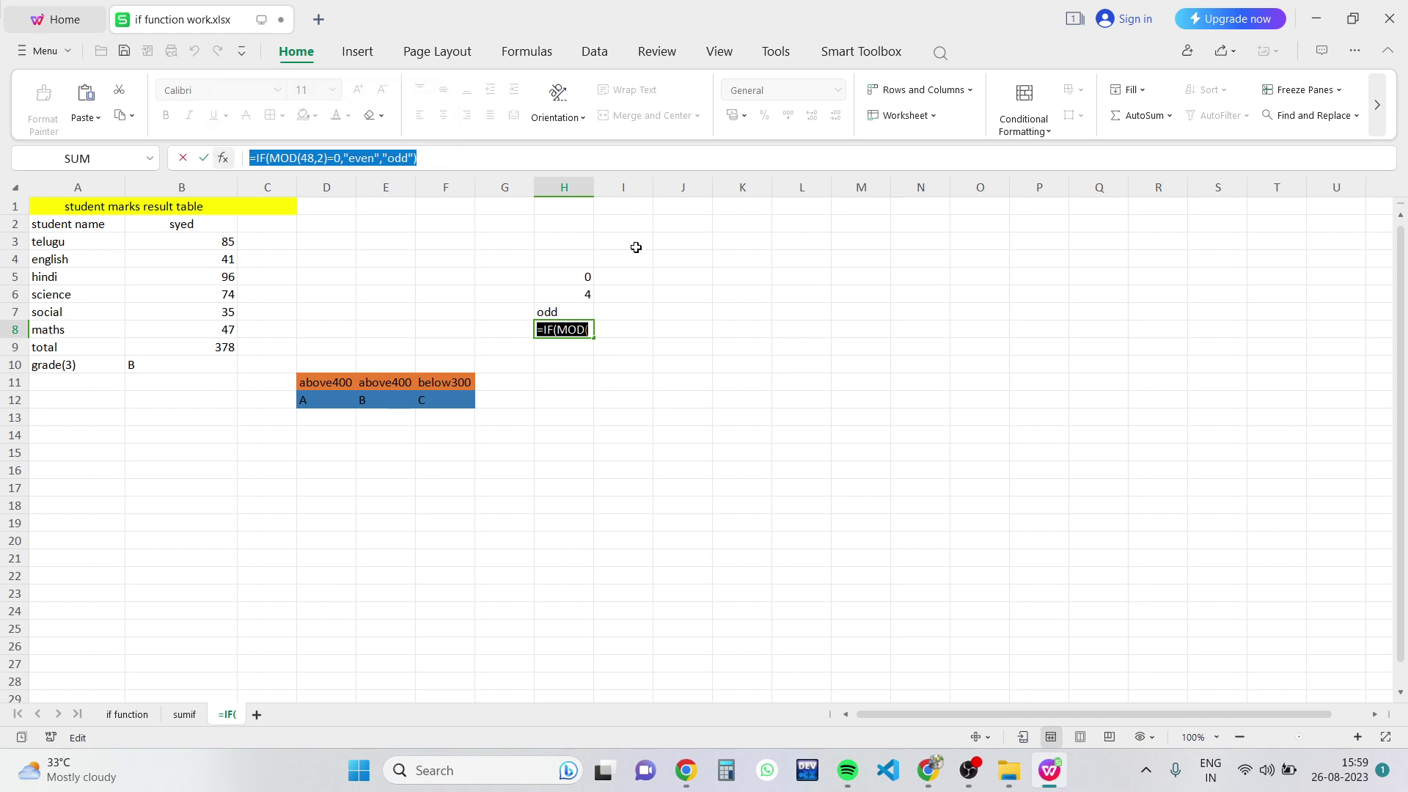
key(ctrl+c)
click(759, 343)
key(ctrl+v)
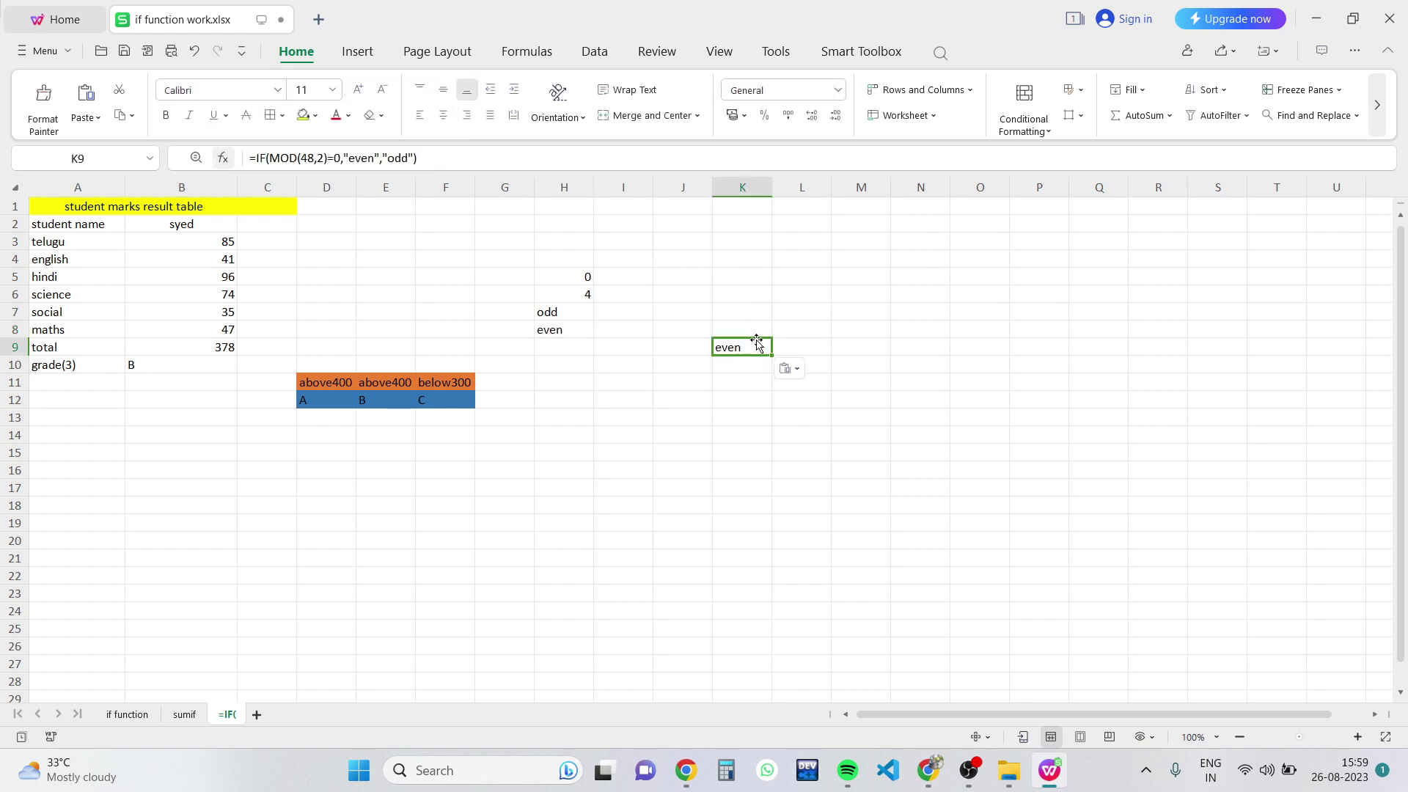
double_click(757, 345)
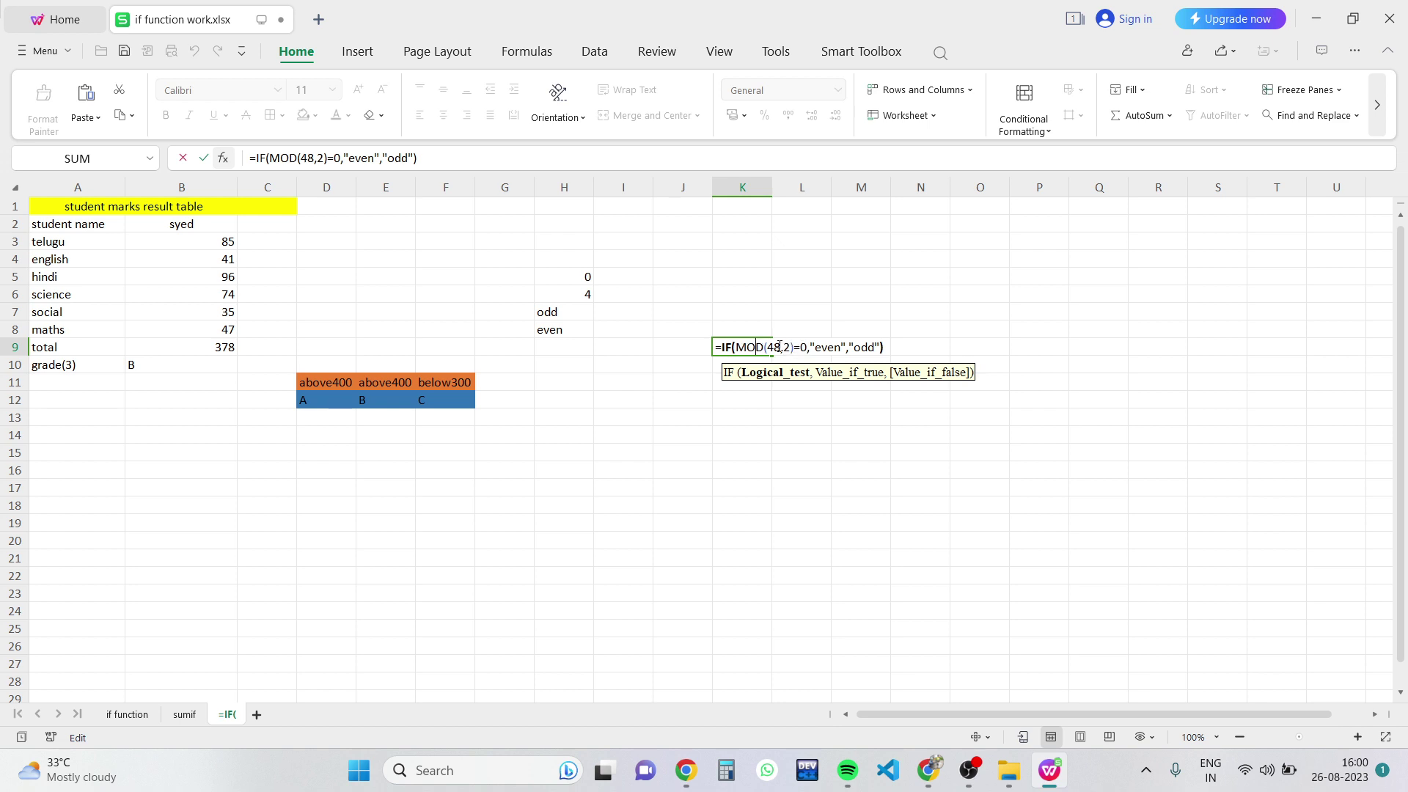
drag(791, 343, 769, 348)
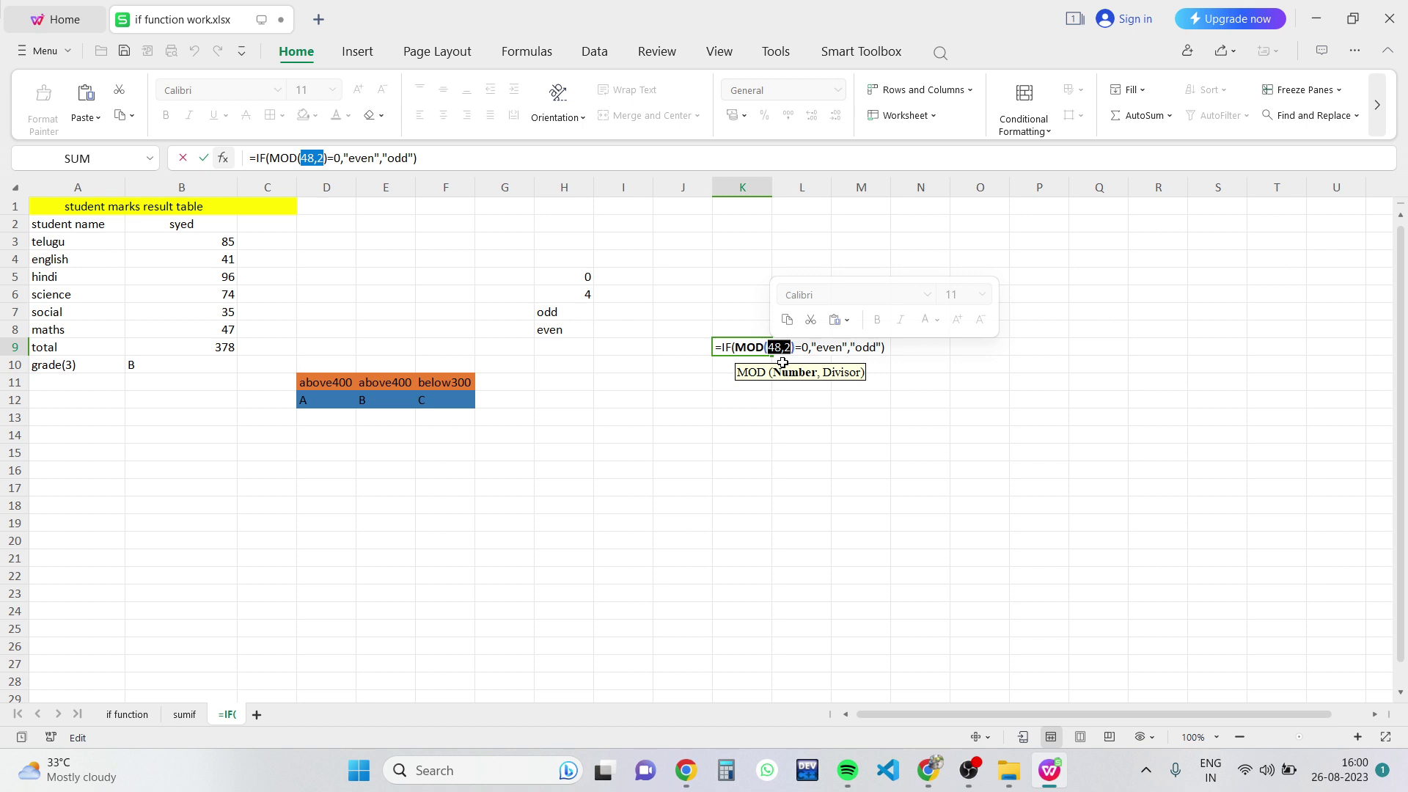
key(Return)
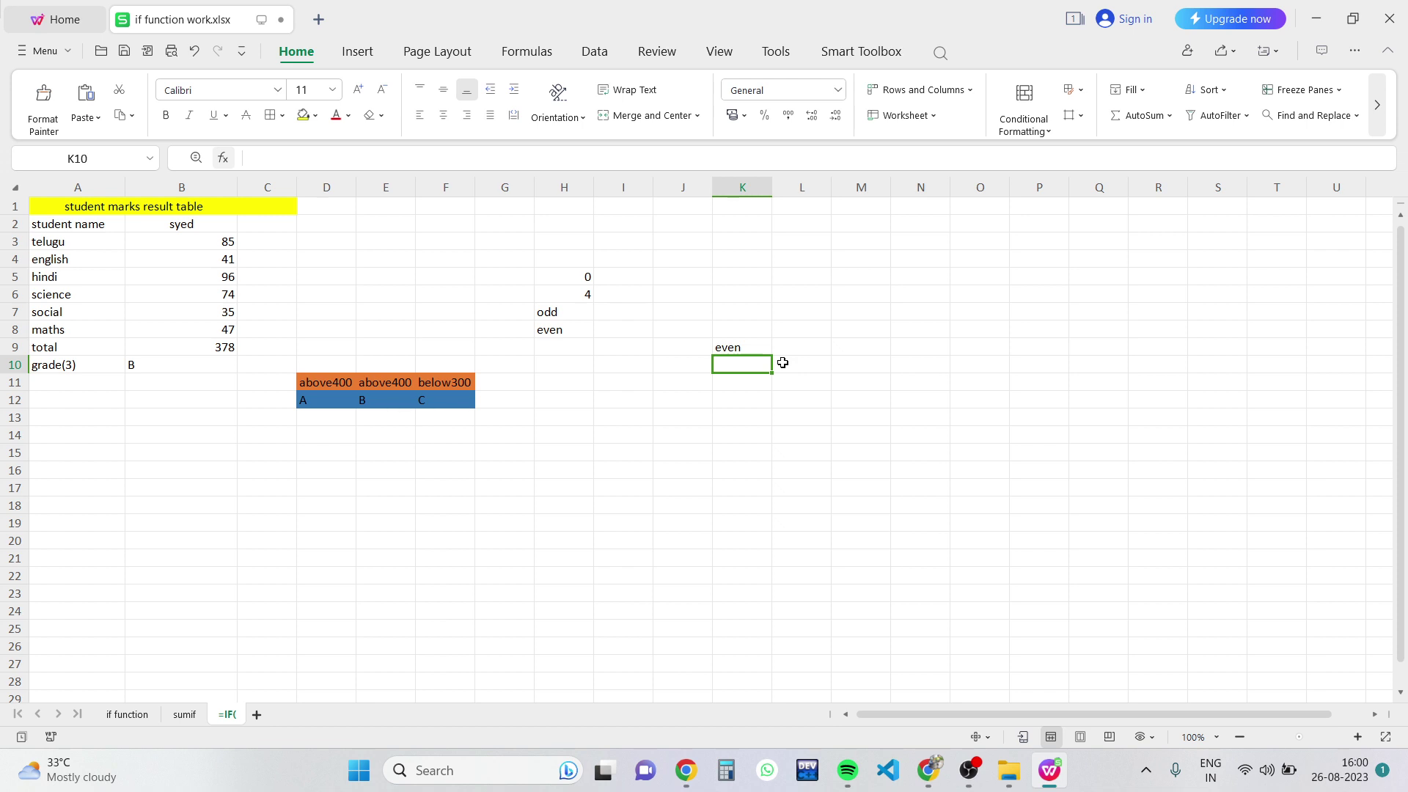
Enter =IF((MOD(47,2) in K10 and dismiss the formula error message.
text(=)
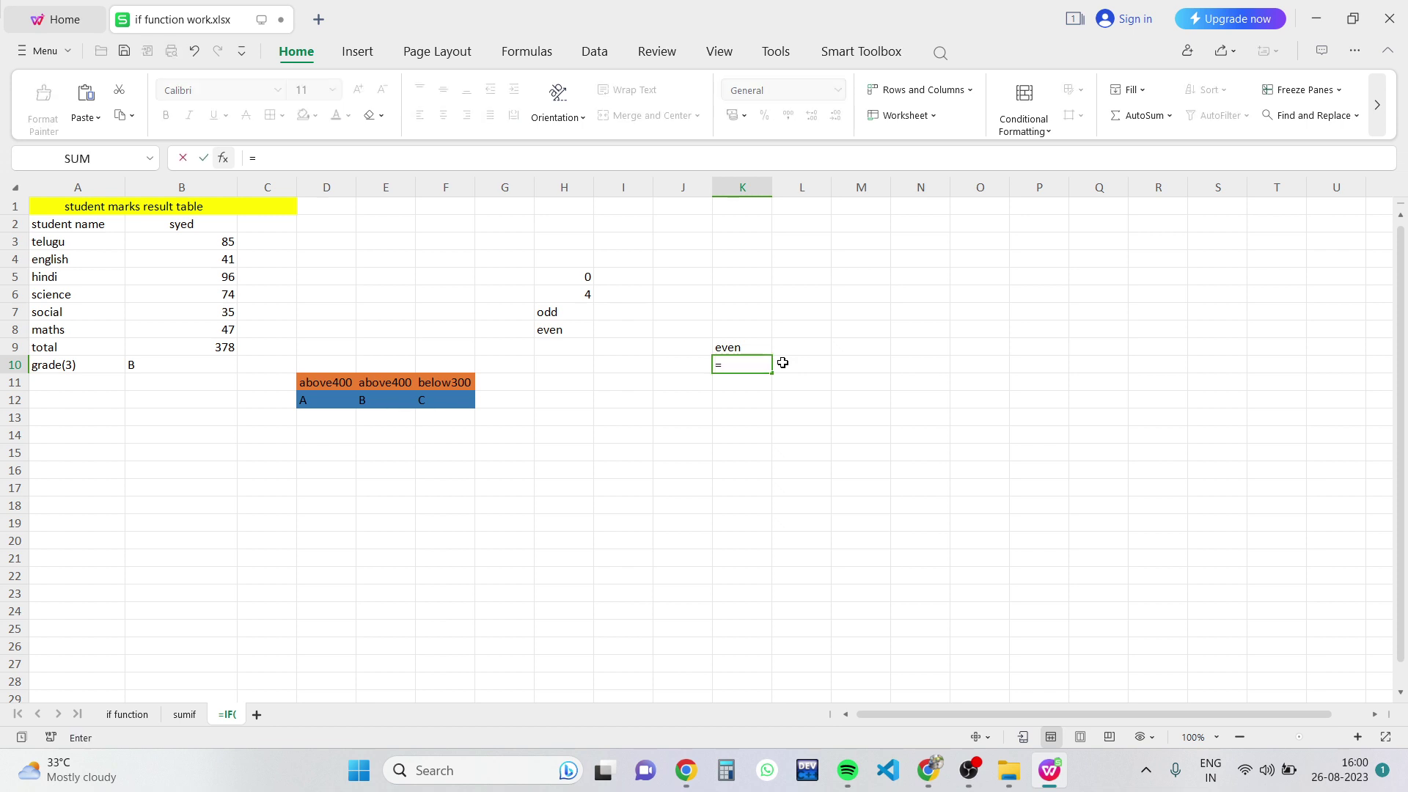
text(if)
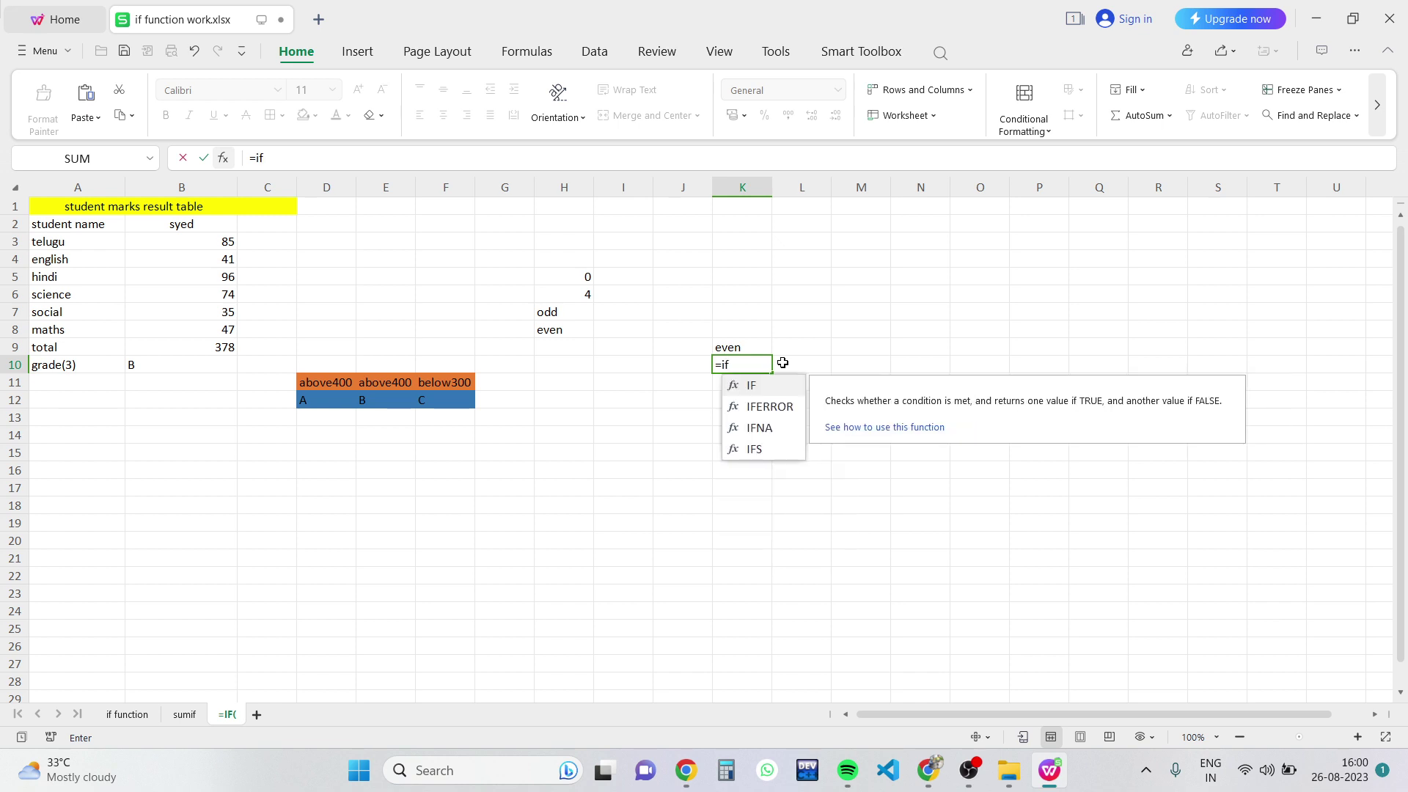
key(Tab)
text(()
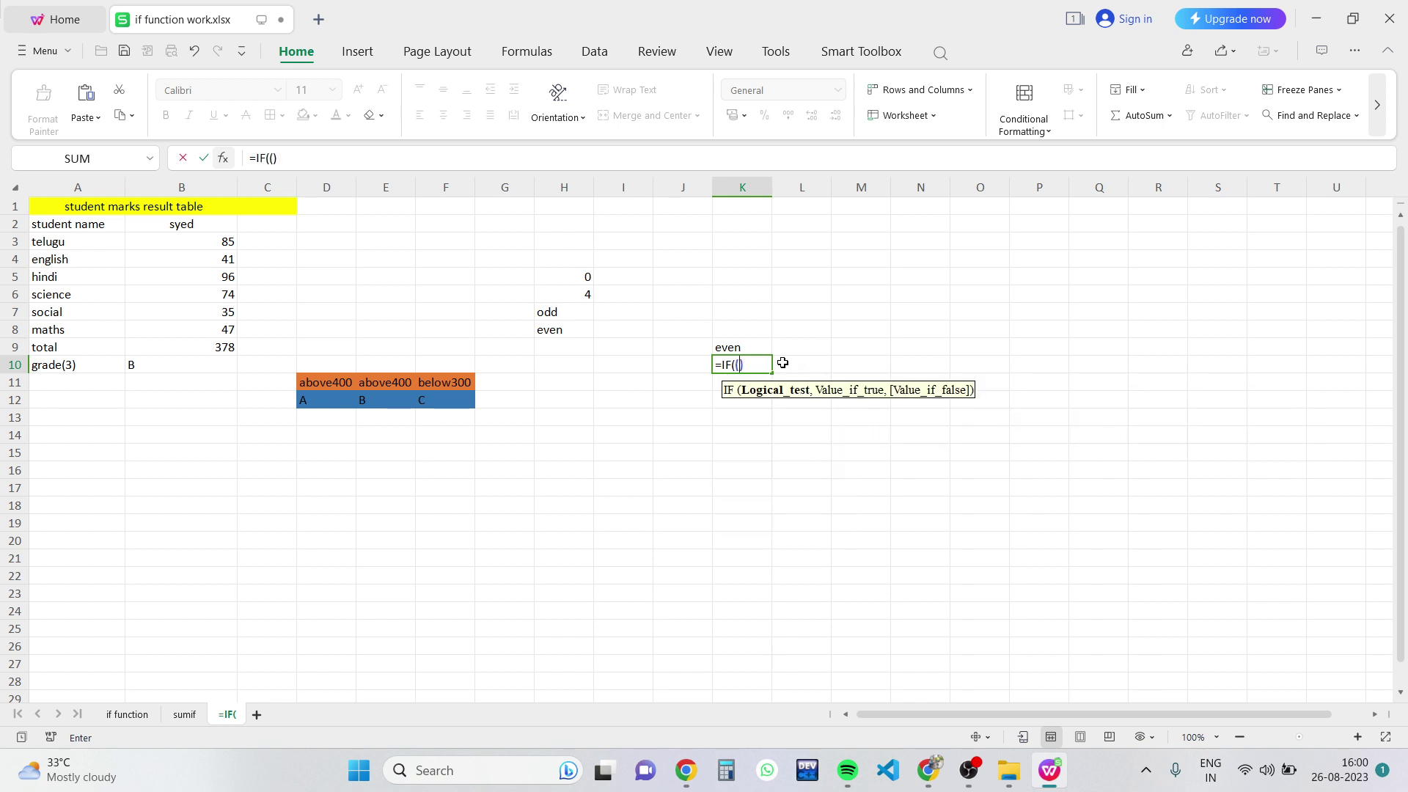
text(mod)
key(Tab)
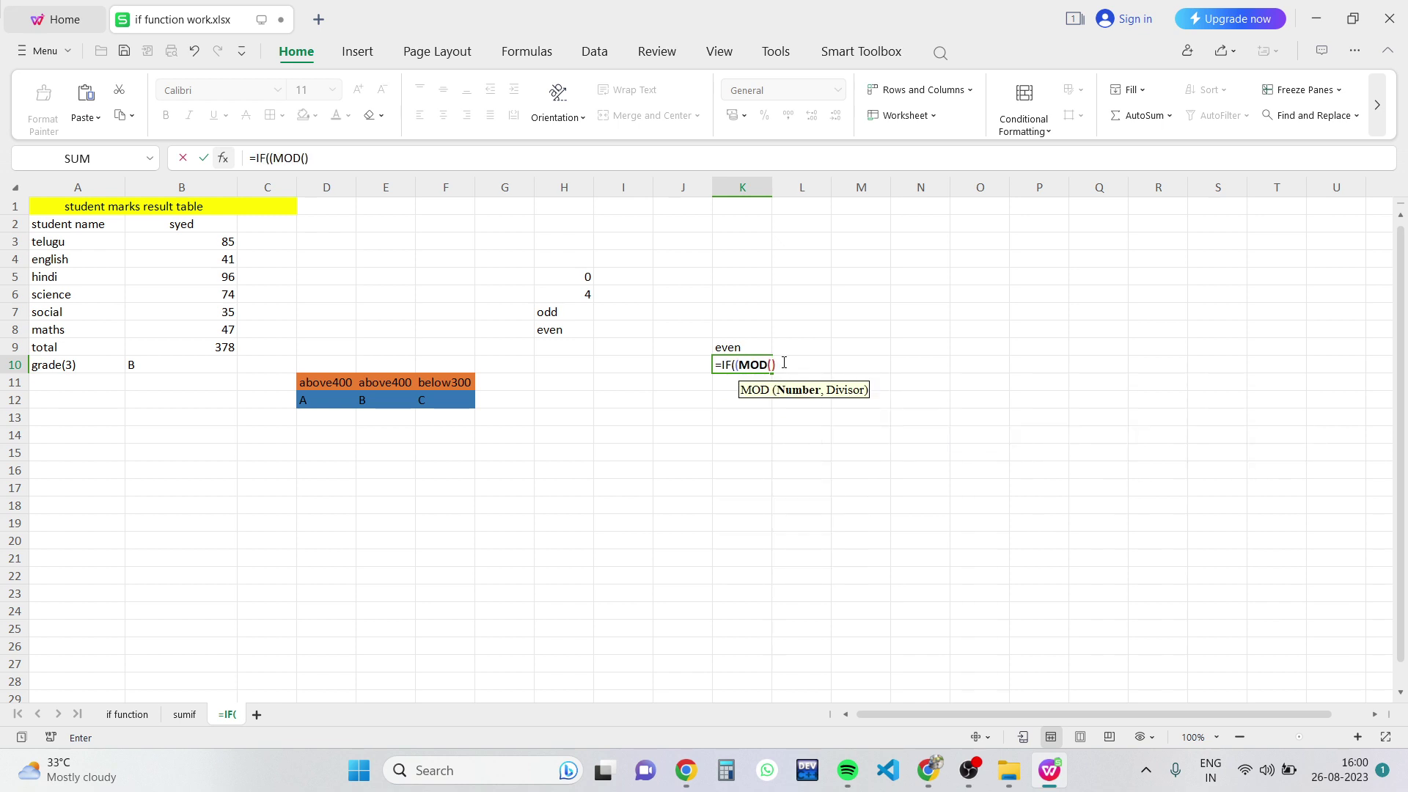
text(48)
key(BackSpace)
text(7)
text(,2)
key(Return)
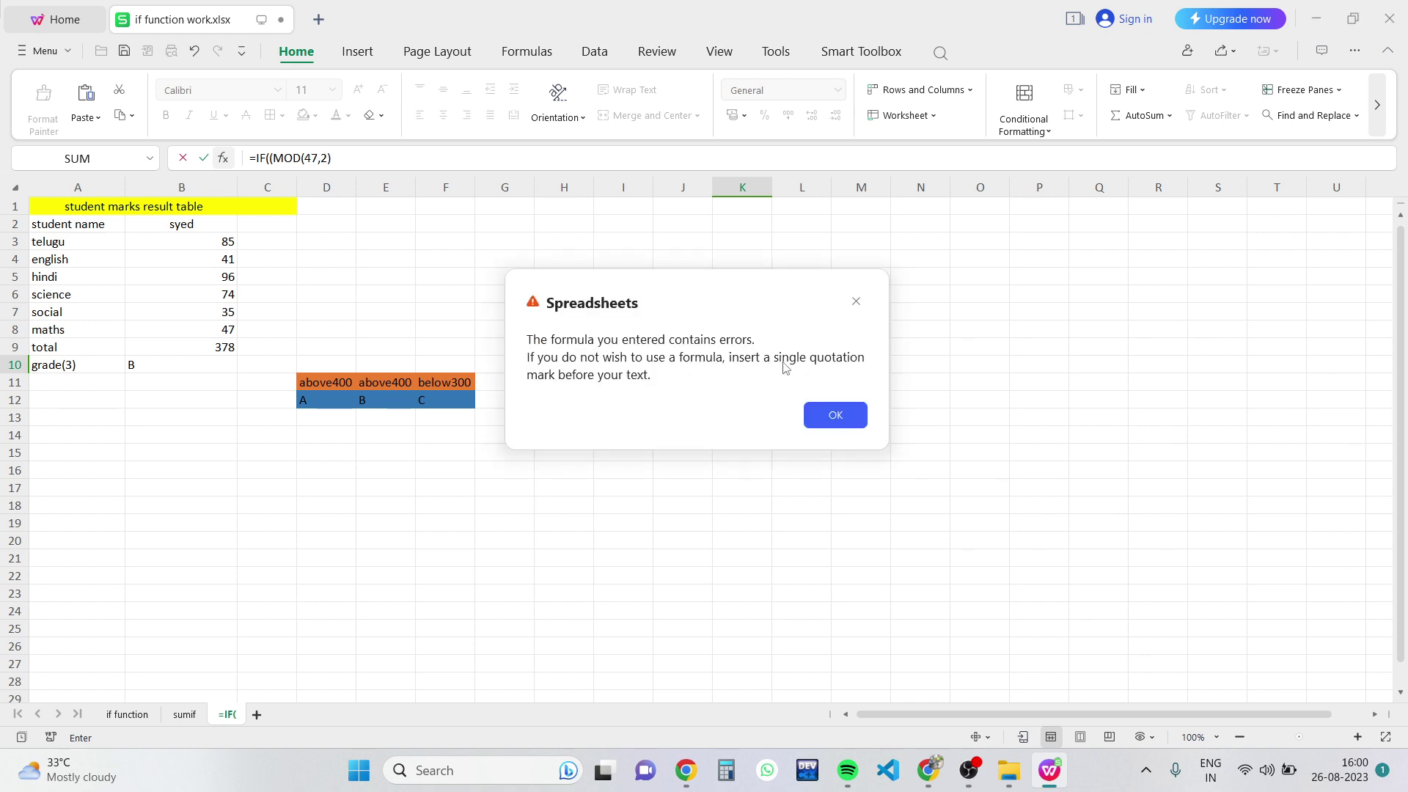
click(857, 302)
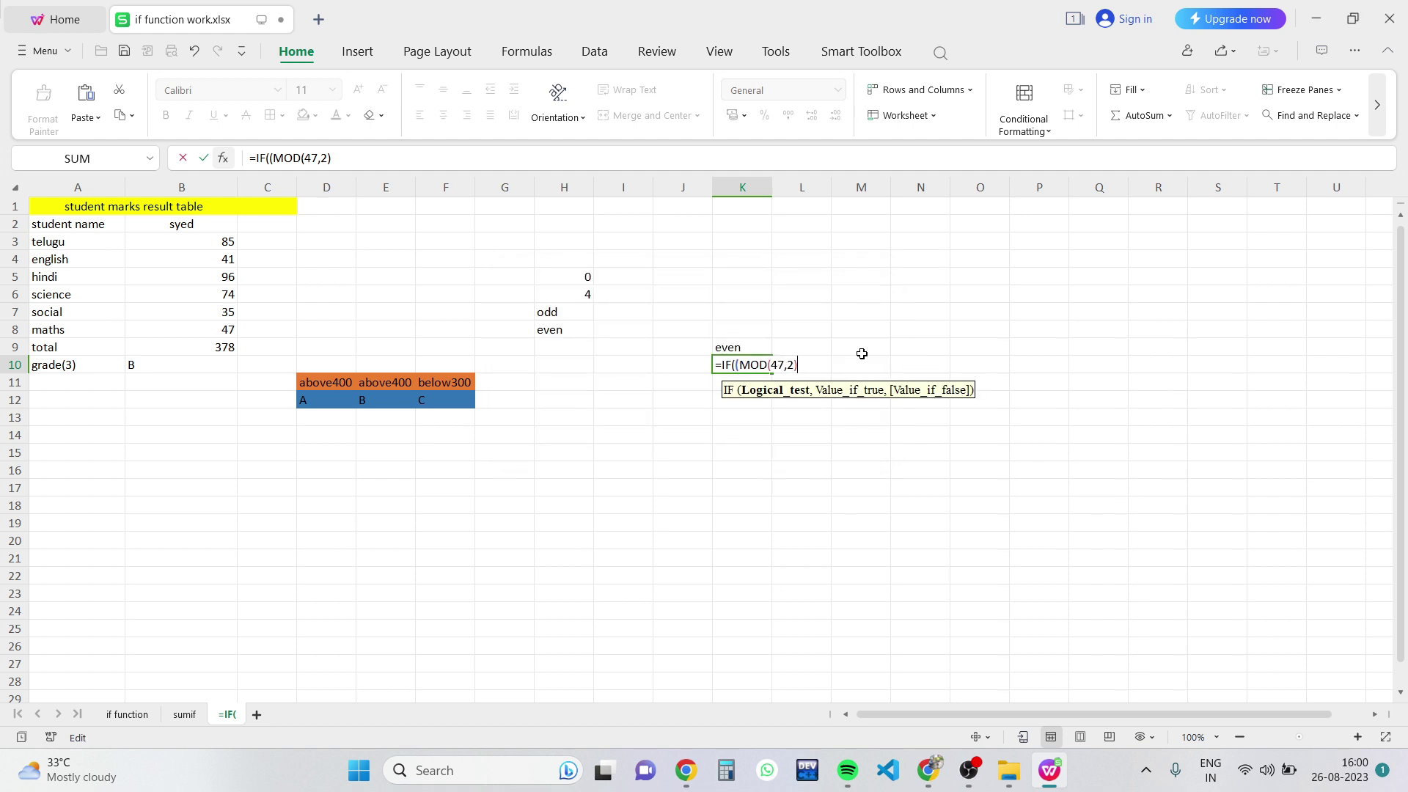
Complete the formula with =0,"even","odd"), dismiss the repeated error and cancel the edit.
text(=)
text(0,")
text(even)
text(",)
text("o)
text(dd")
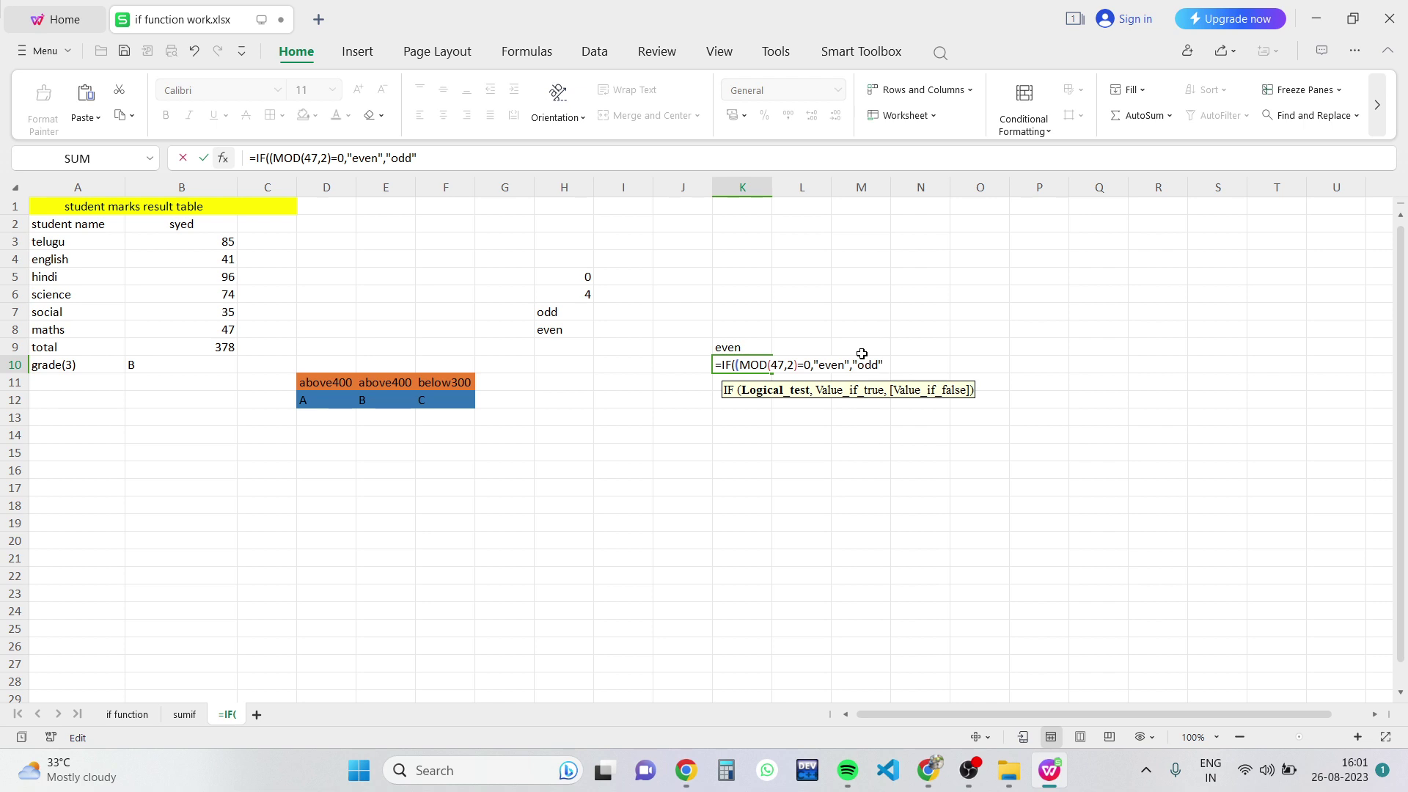
text())
key(Return)
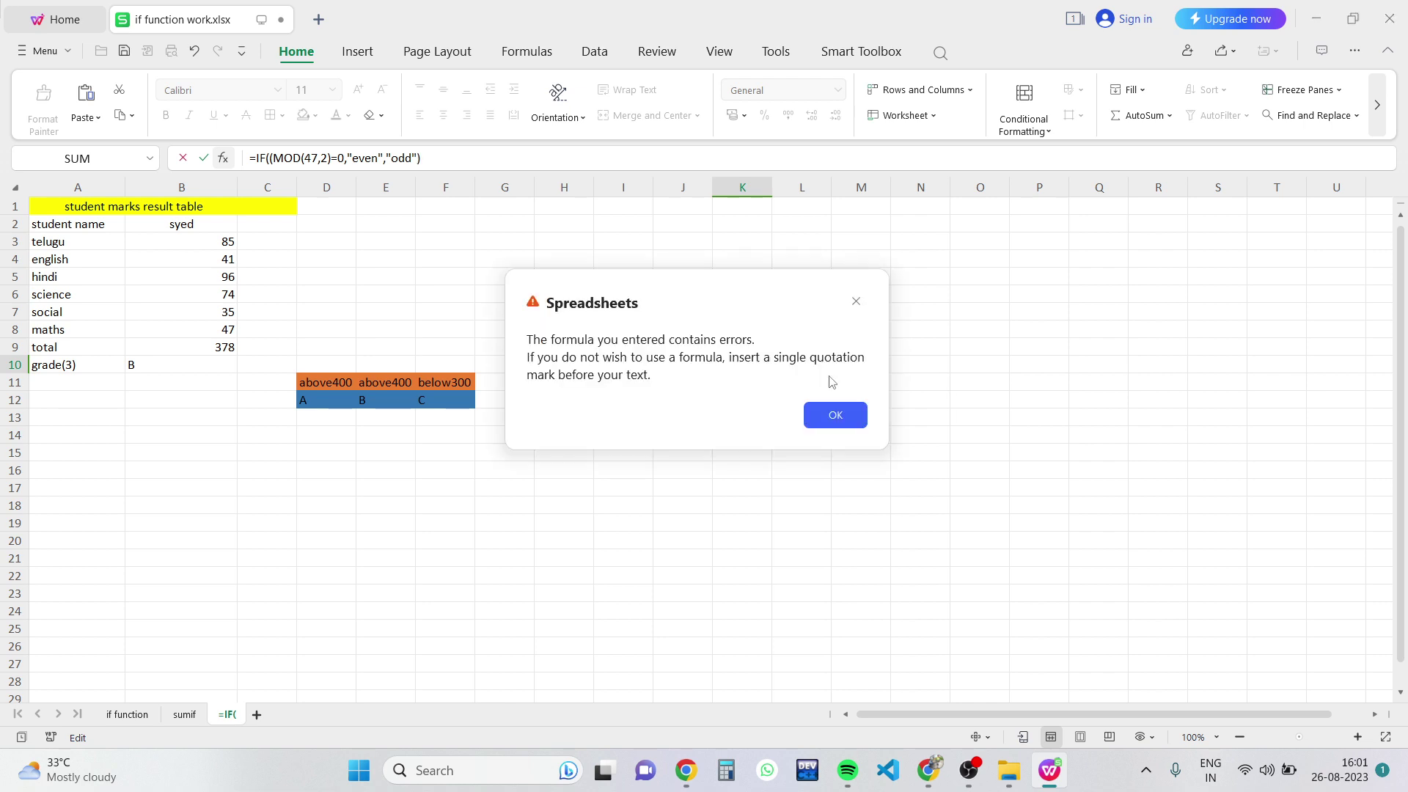
key(Return)
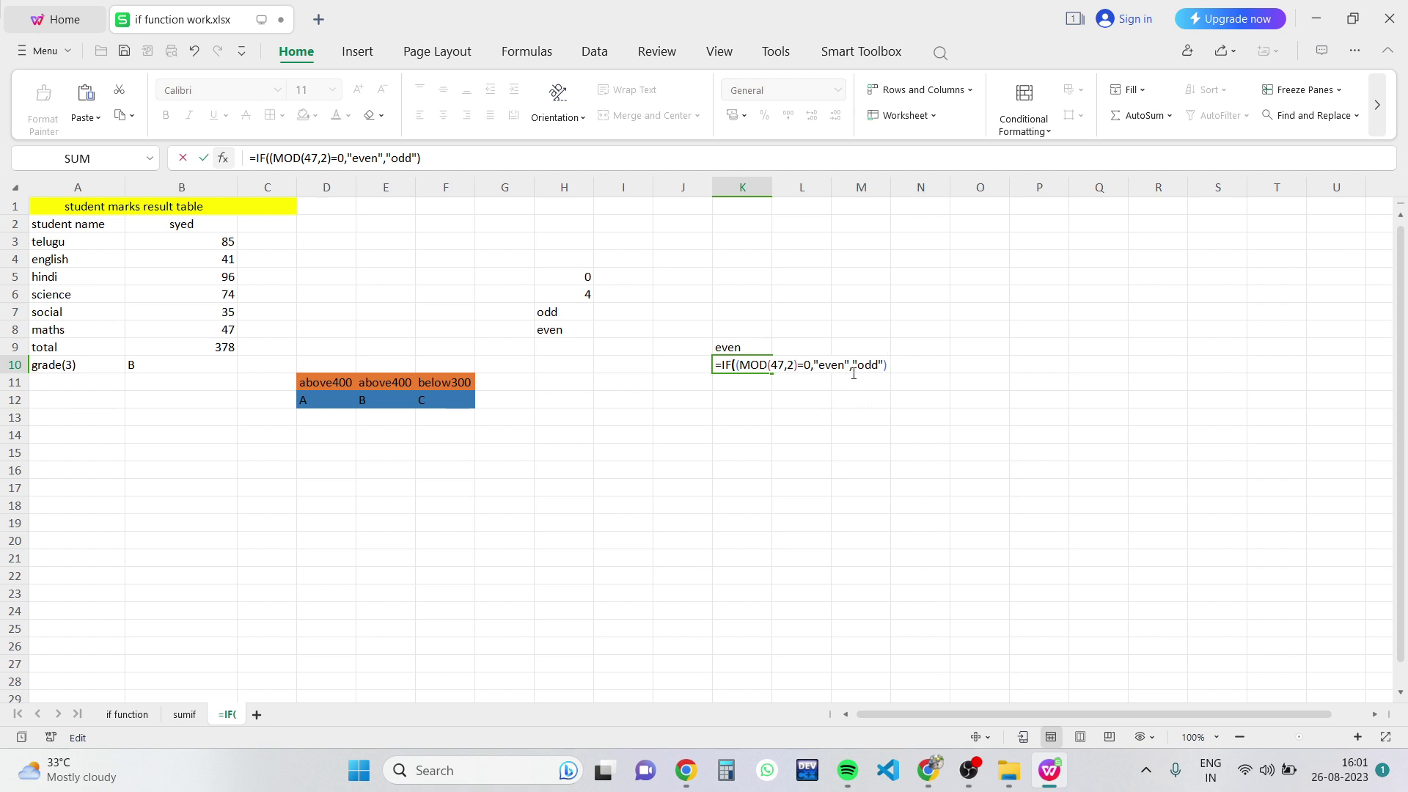
key(Return)
key(Return)
key(Escape)
Paste the even/odd formula into K10 and change its number to test 47.
text(even)
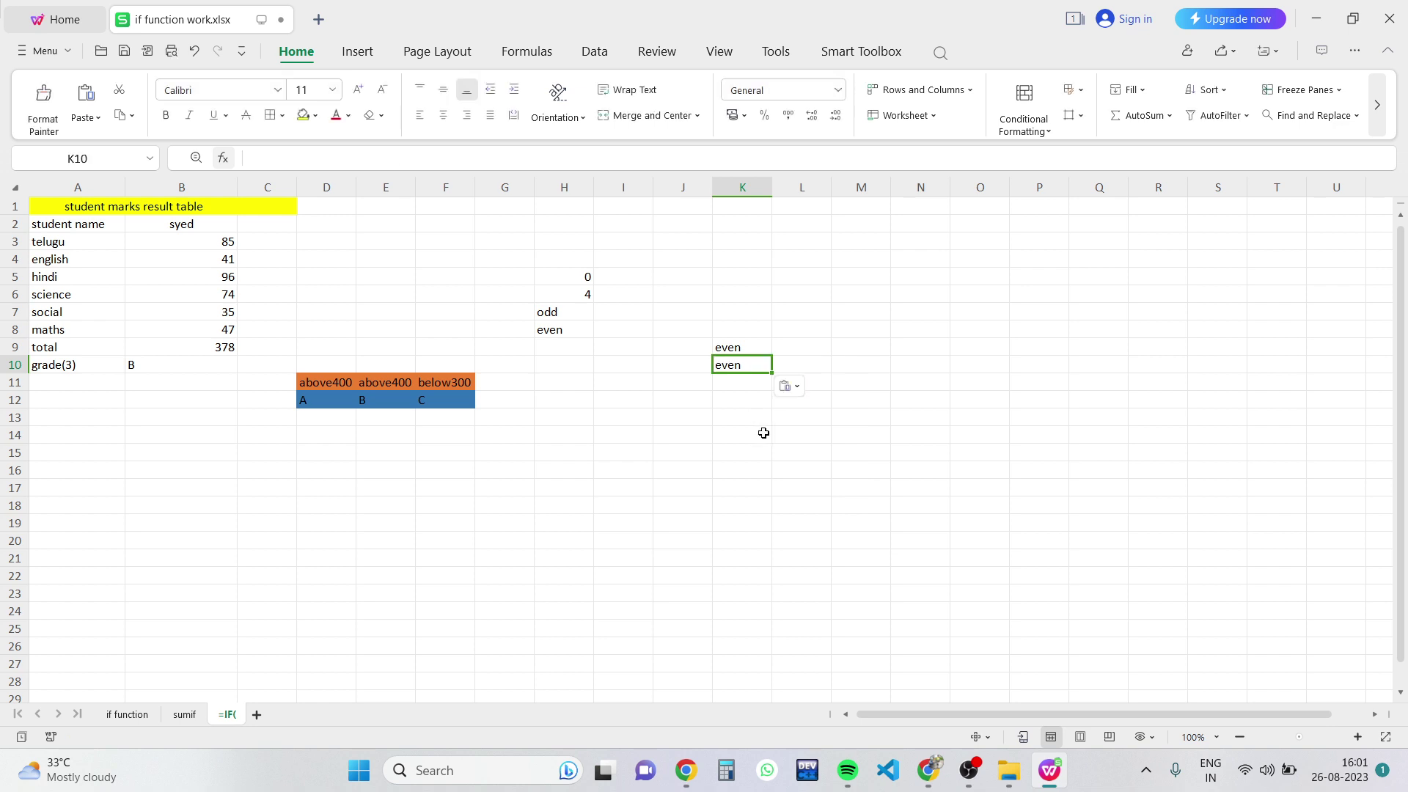
double_click(745, 364)
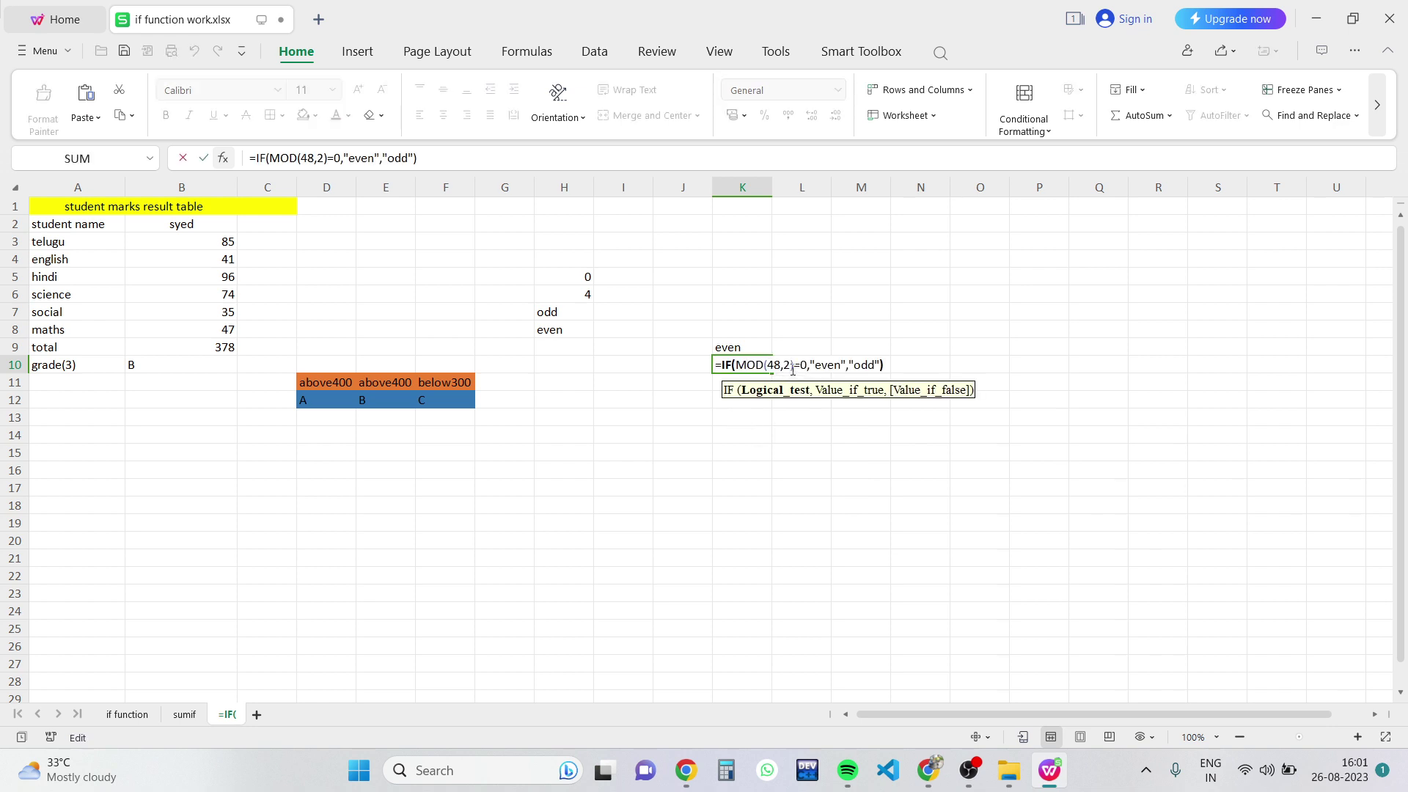
click(783, 363)
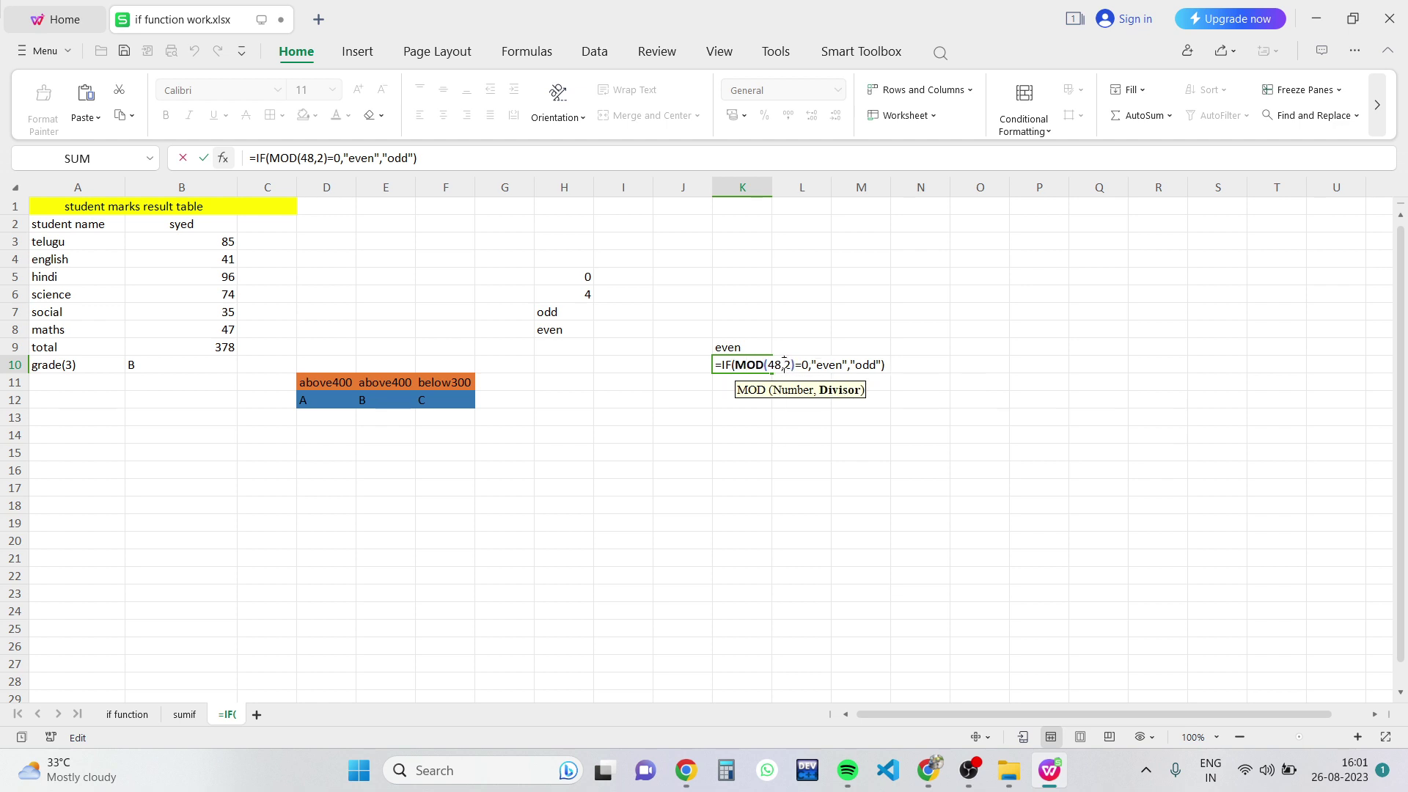
key(BackSpace)
text(9)
key(Return)
Highlight the MOD(47 part of K10, then select and copy K9's whole formula.
double_click(731, 364)
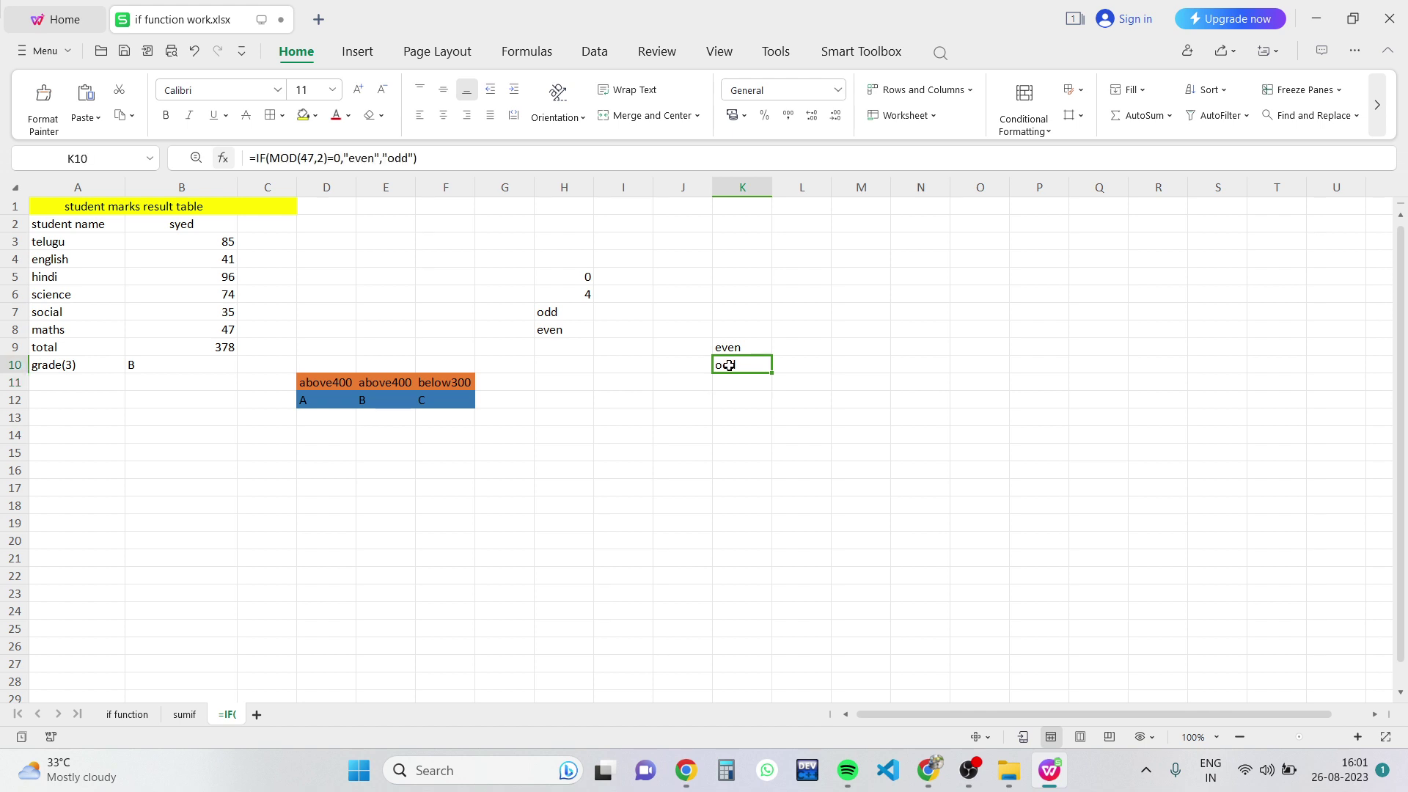
drag(731, 364, 780, 365)
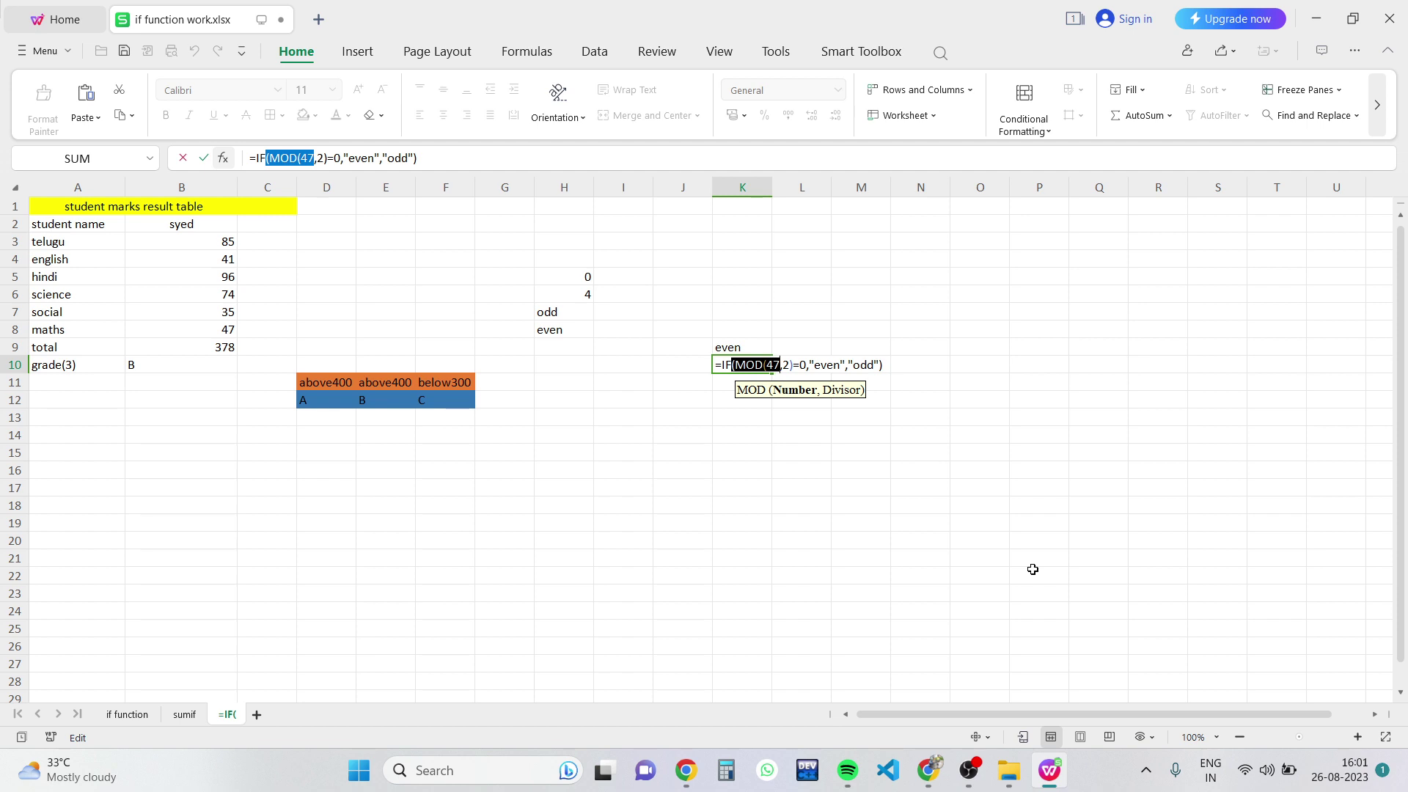
click(754, 346)
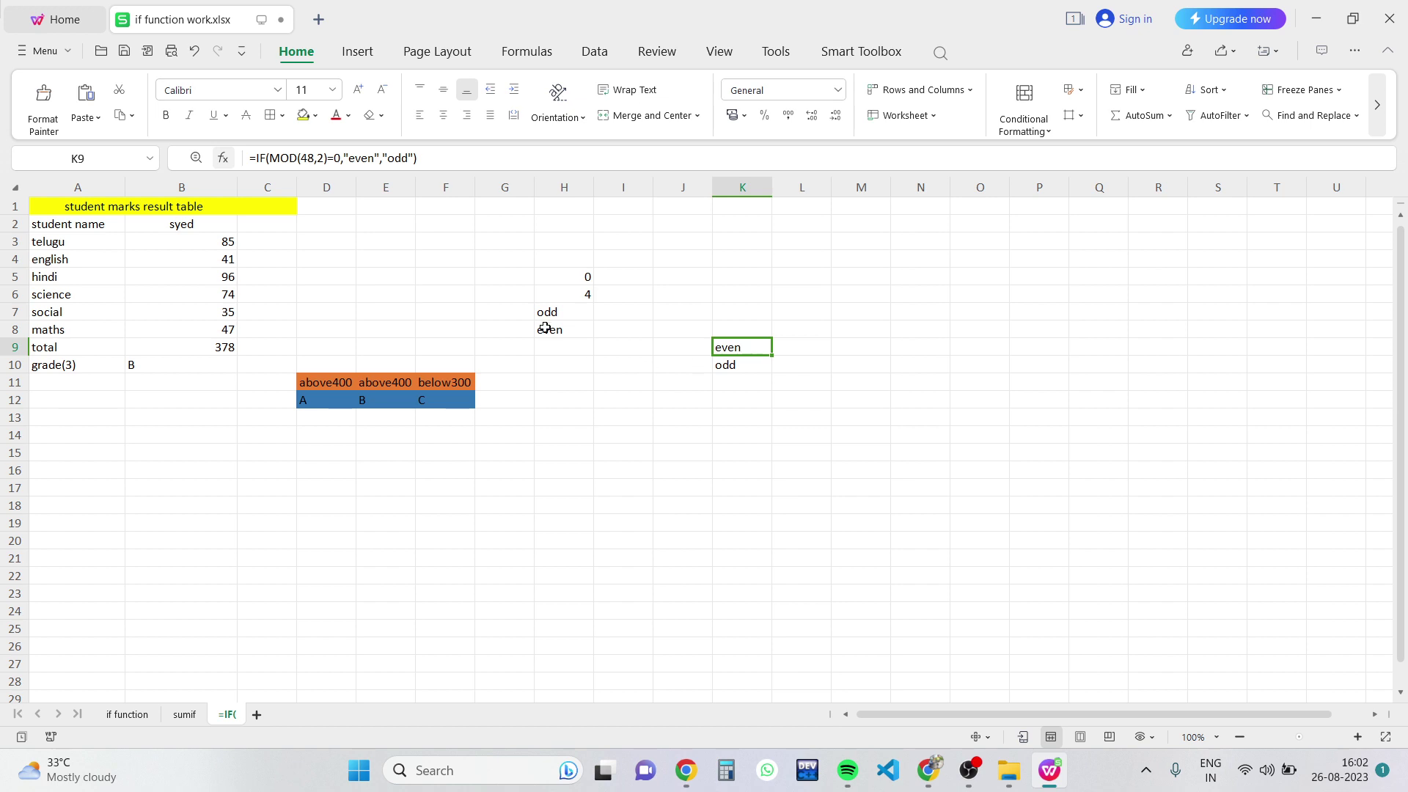
click(439, 157)
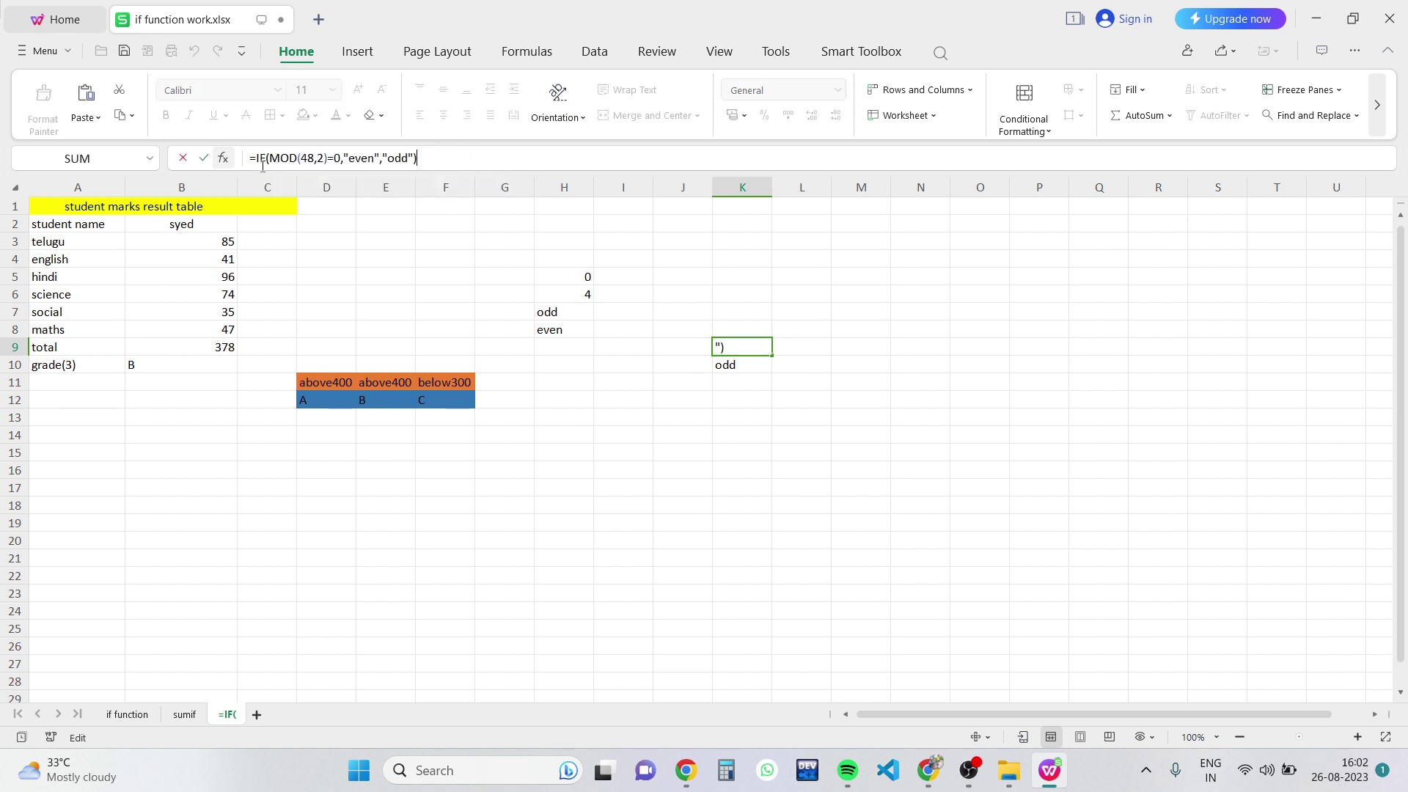
drag(439, 157, 245, 159)
key(ctrl+c)
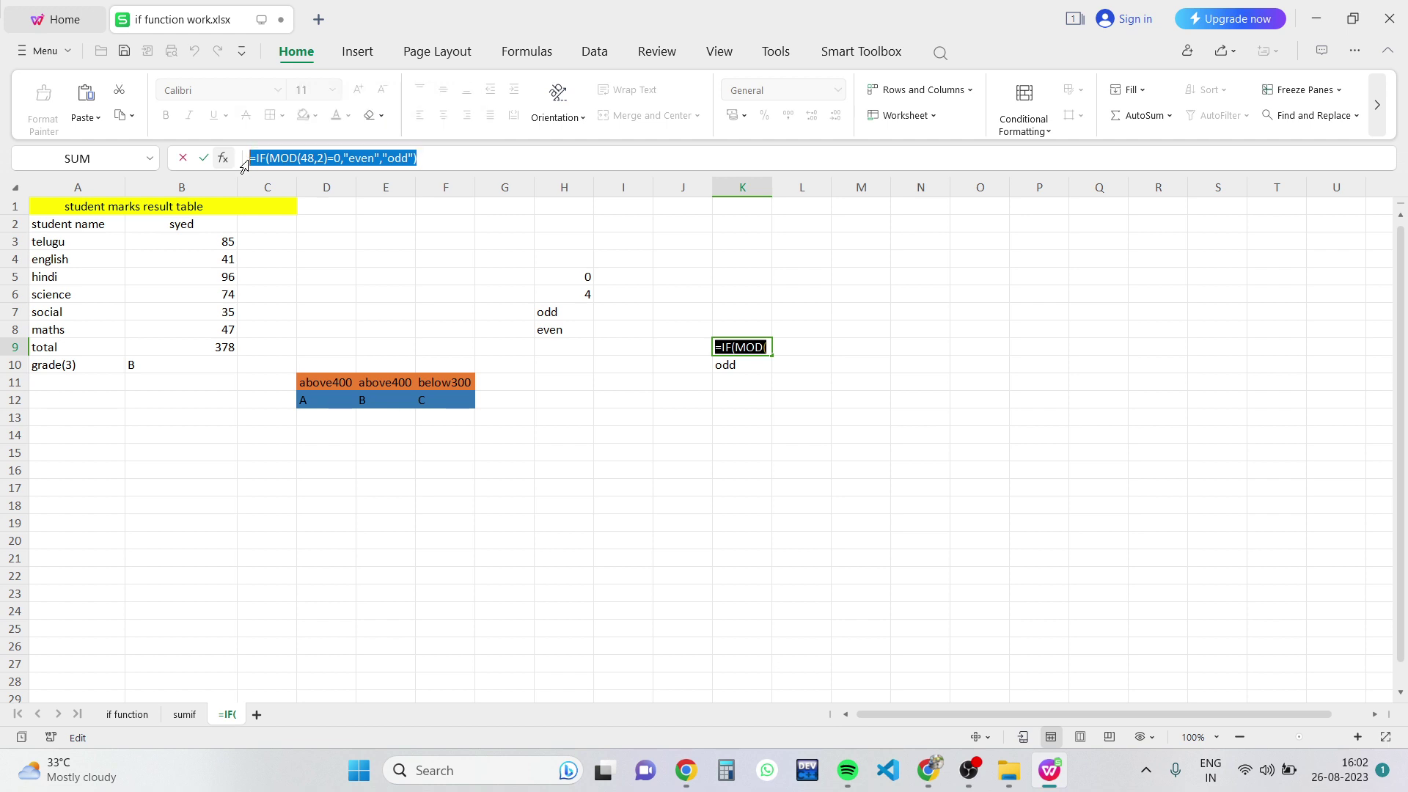
click(926, 774)
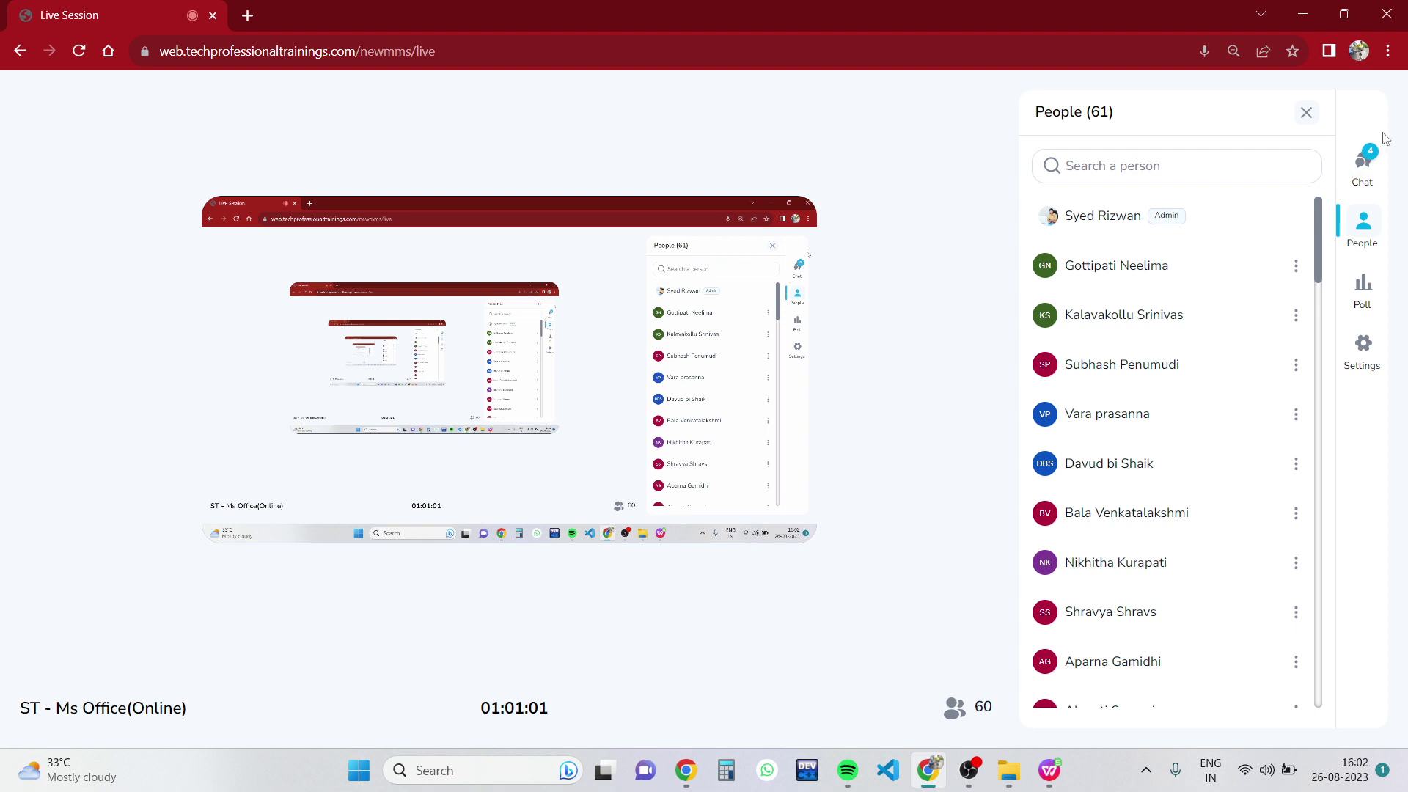
Post =IF(MOD(48,2)=0,"even","odd") in the session chat and minimize the browser.
click(1362, 161)
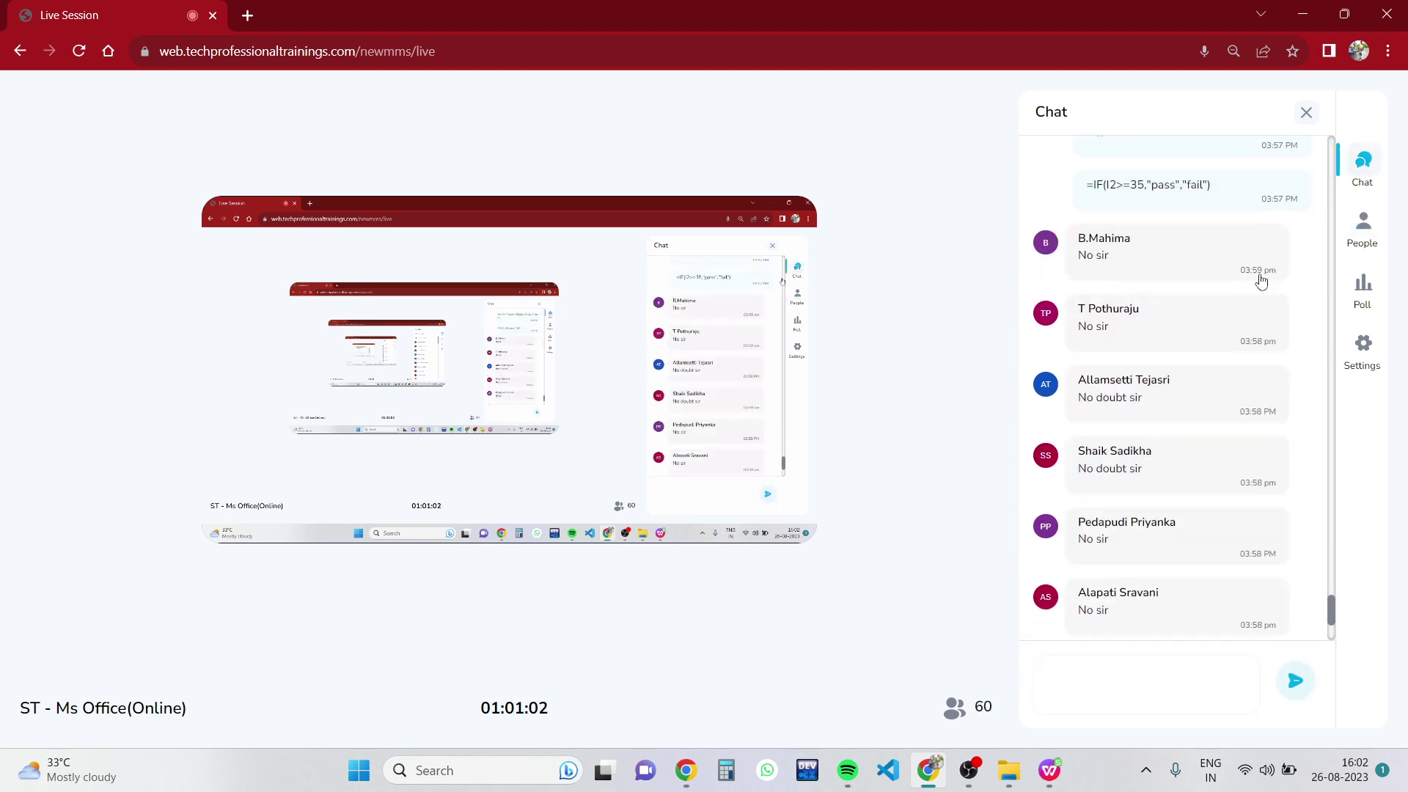
click(1122, 668)
key(ctrl+v)
key(Return)
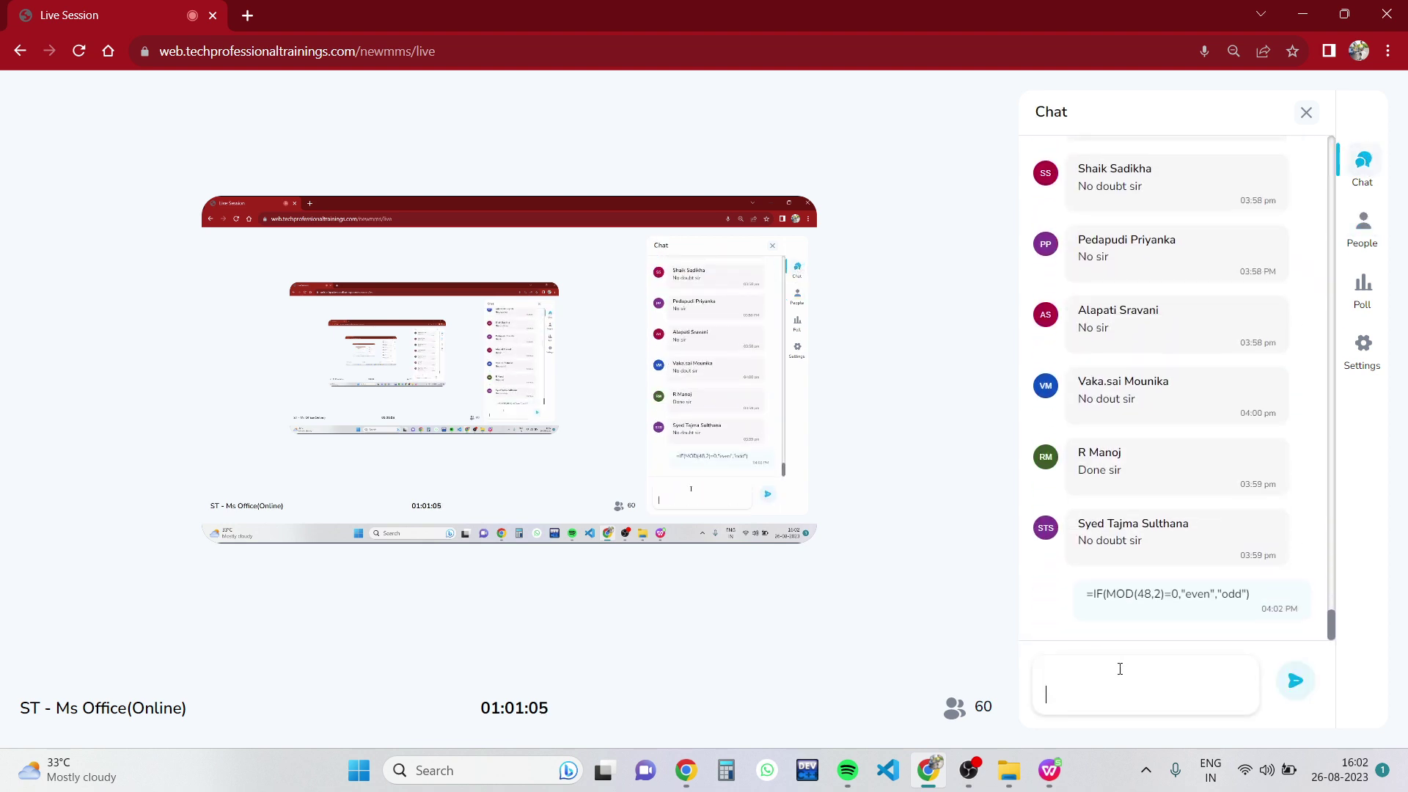
click(1303, 16)
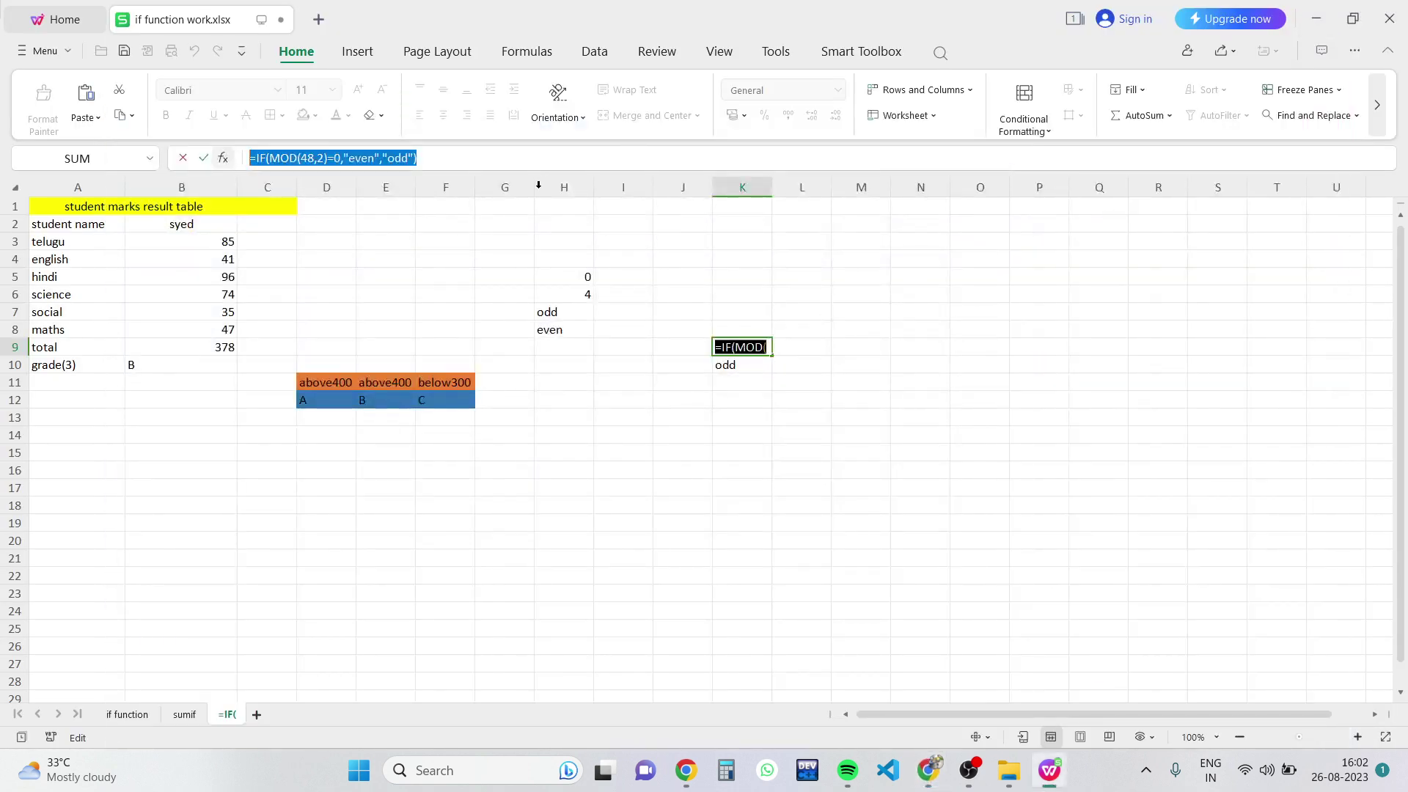
Select and copy K10's full MOD(47,2) formula, then bring back the live session.
key(Return)
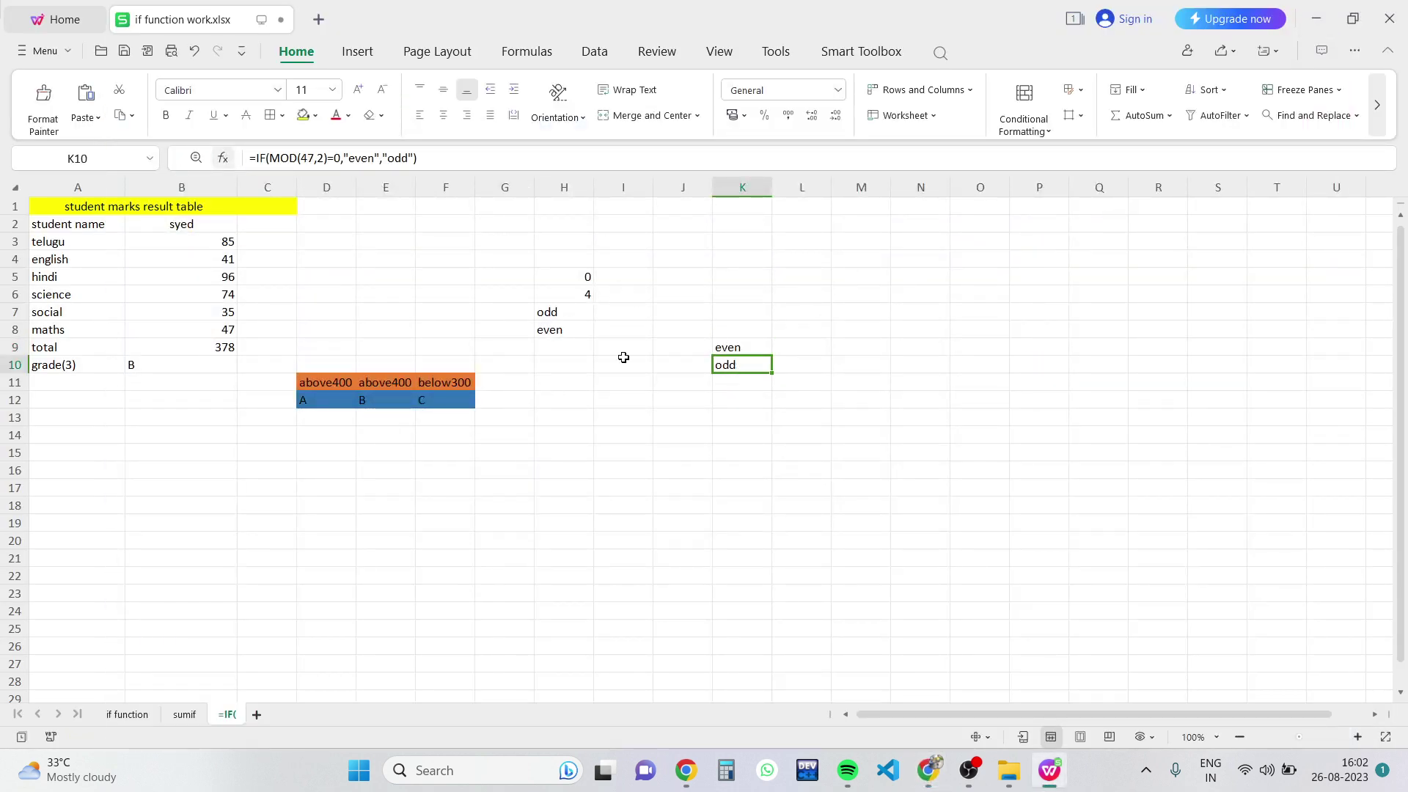
click(433, 159)
drag(433, 158, 252, 160)
key(ctrl+c)
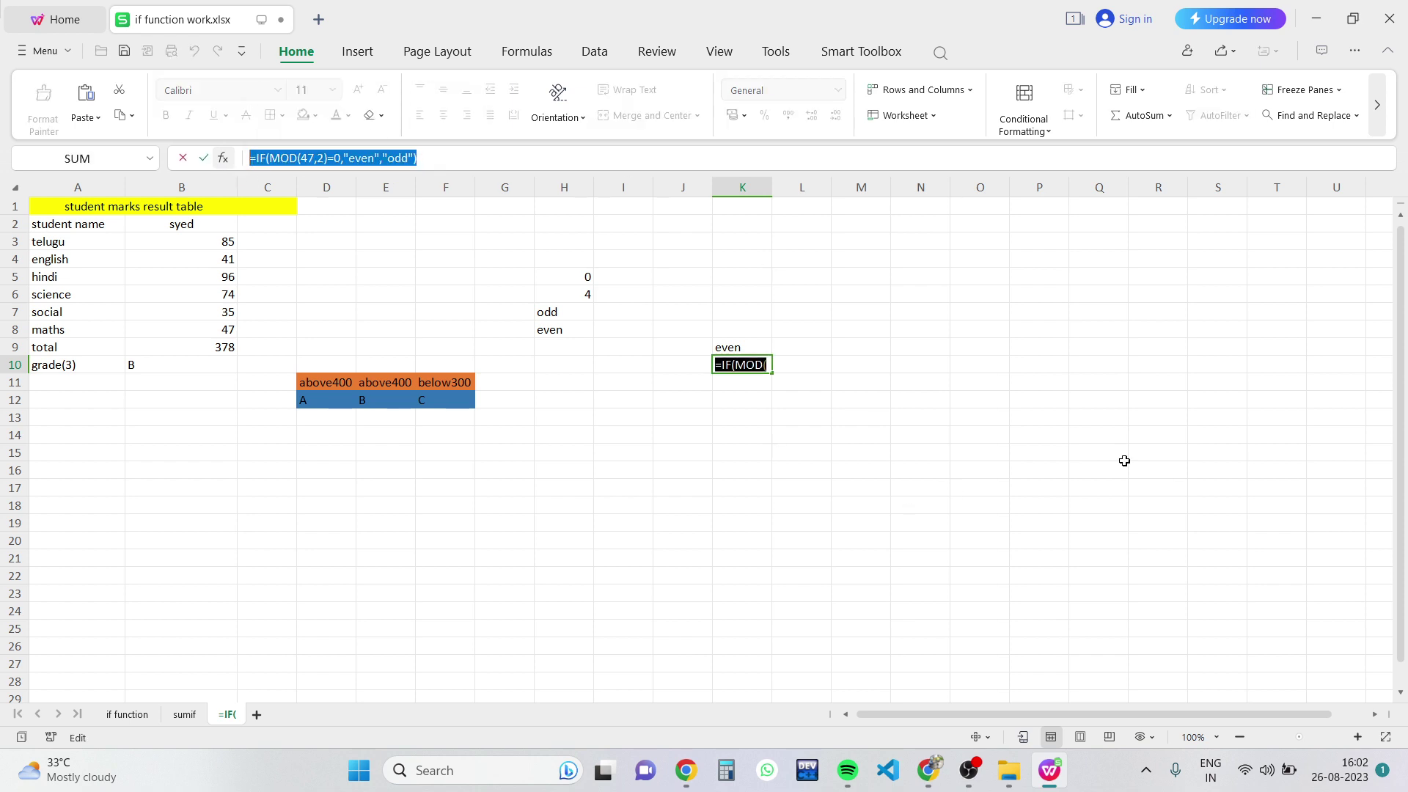
click(928, 770)
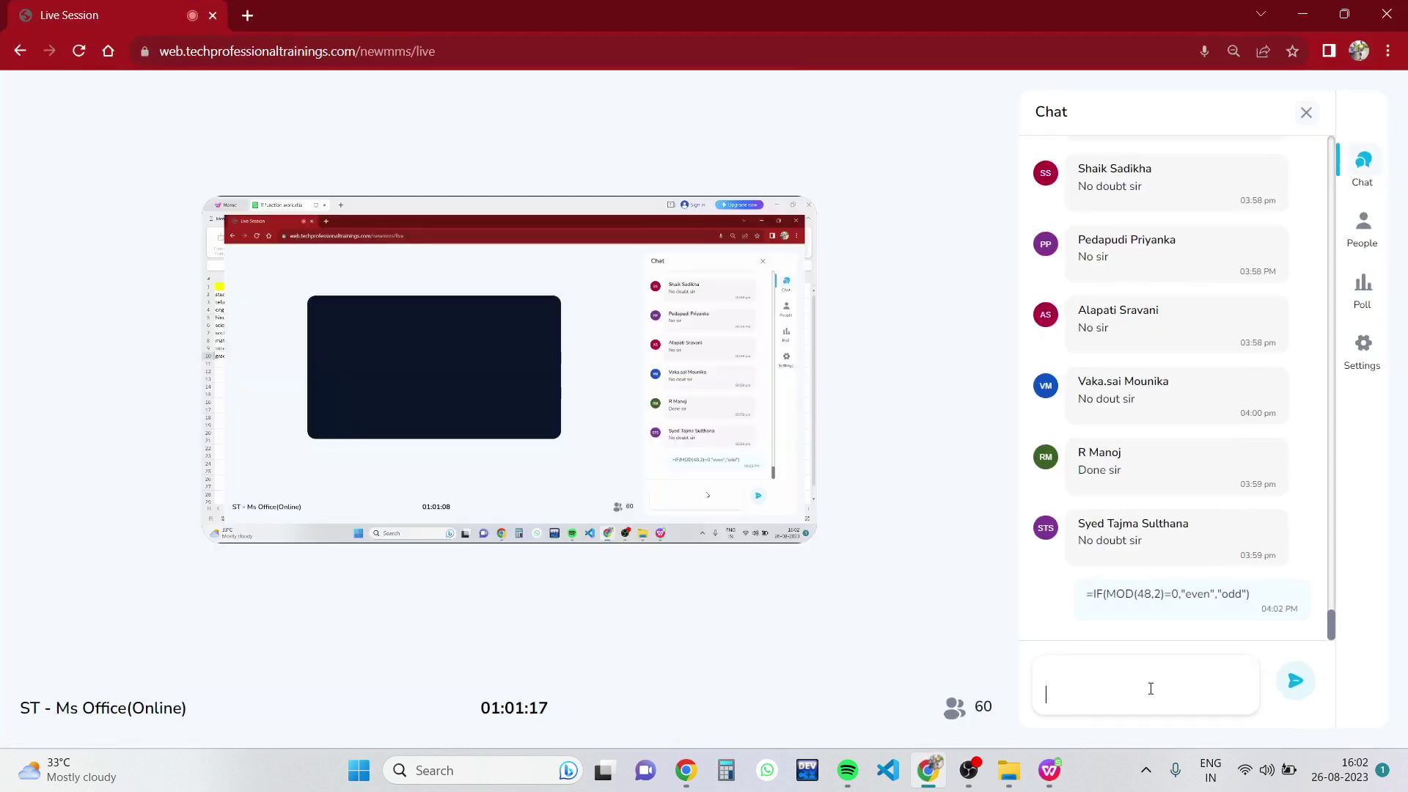
Send =IF(MOD(47,2)=0,"even","odd") as a chat message and minimize the browser.
key(ctrl+v)
key(Return)
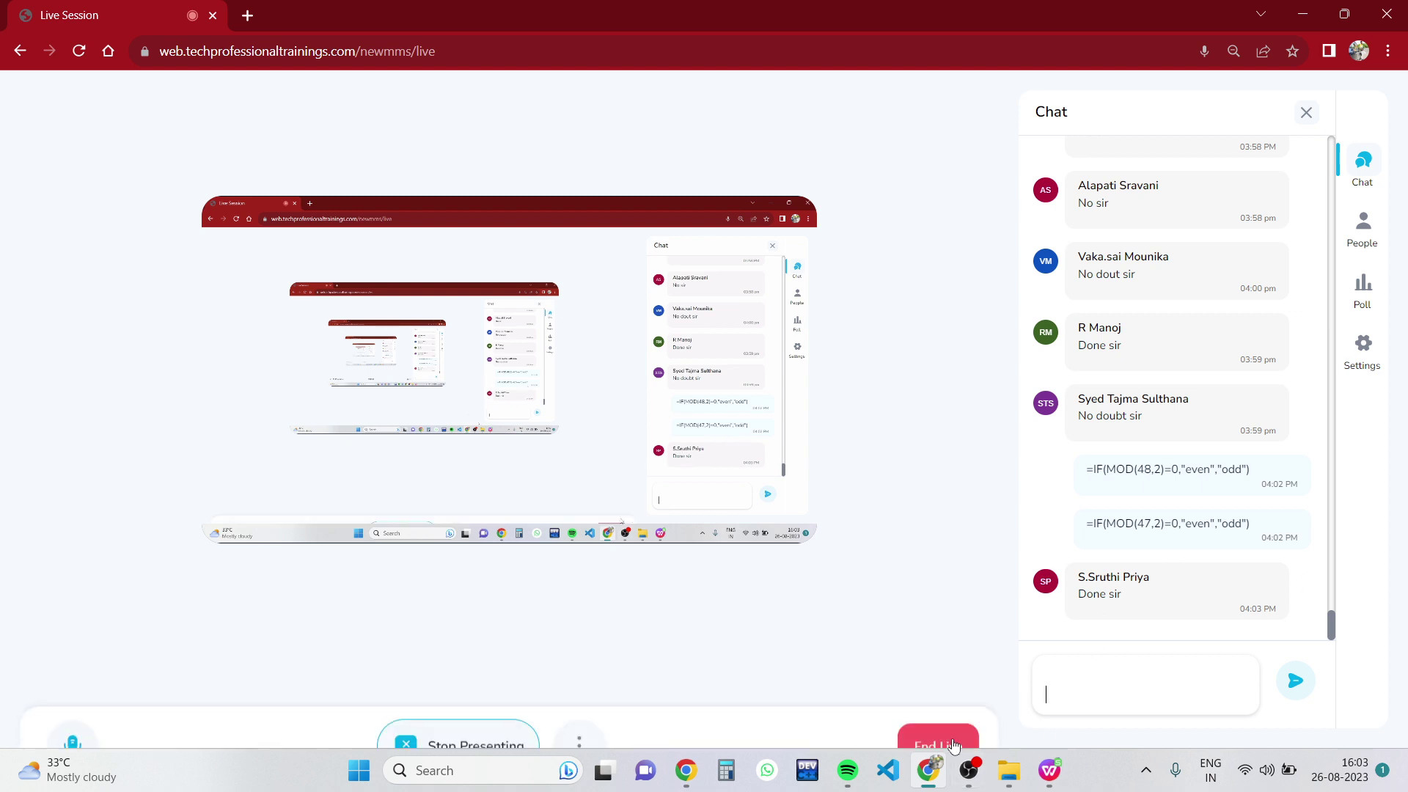
click(935, 773)
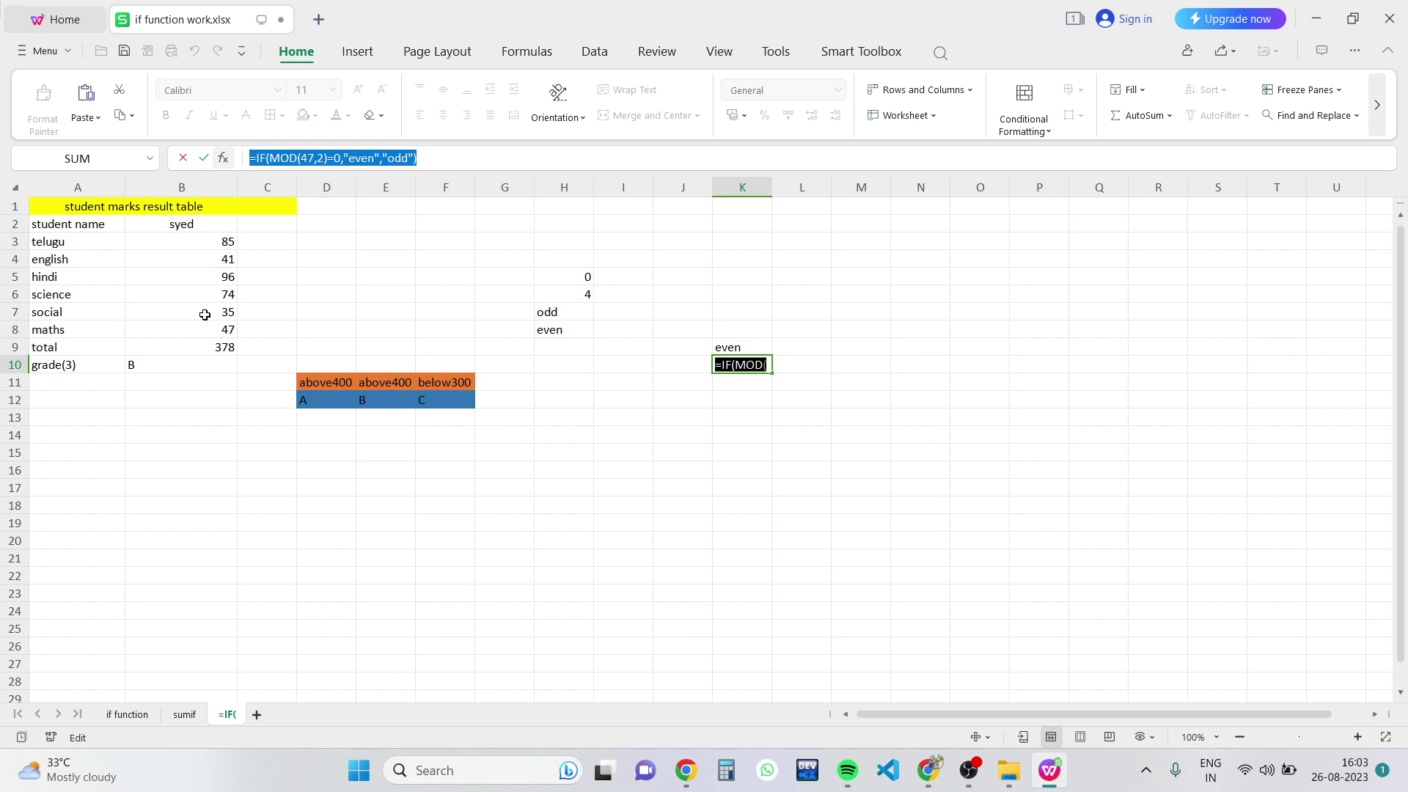
Open H5's =MOD(25,5) formula, highlight the MOD name, then start a Windows search.
click(195, 250)
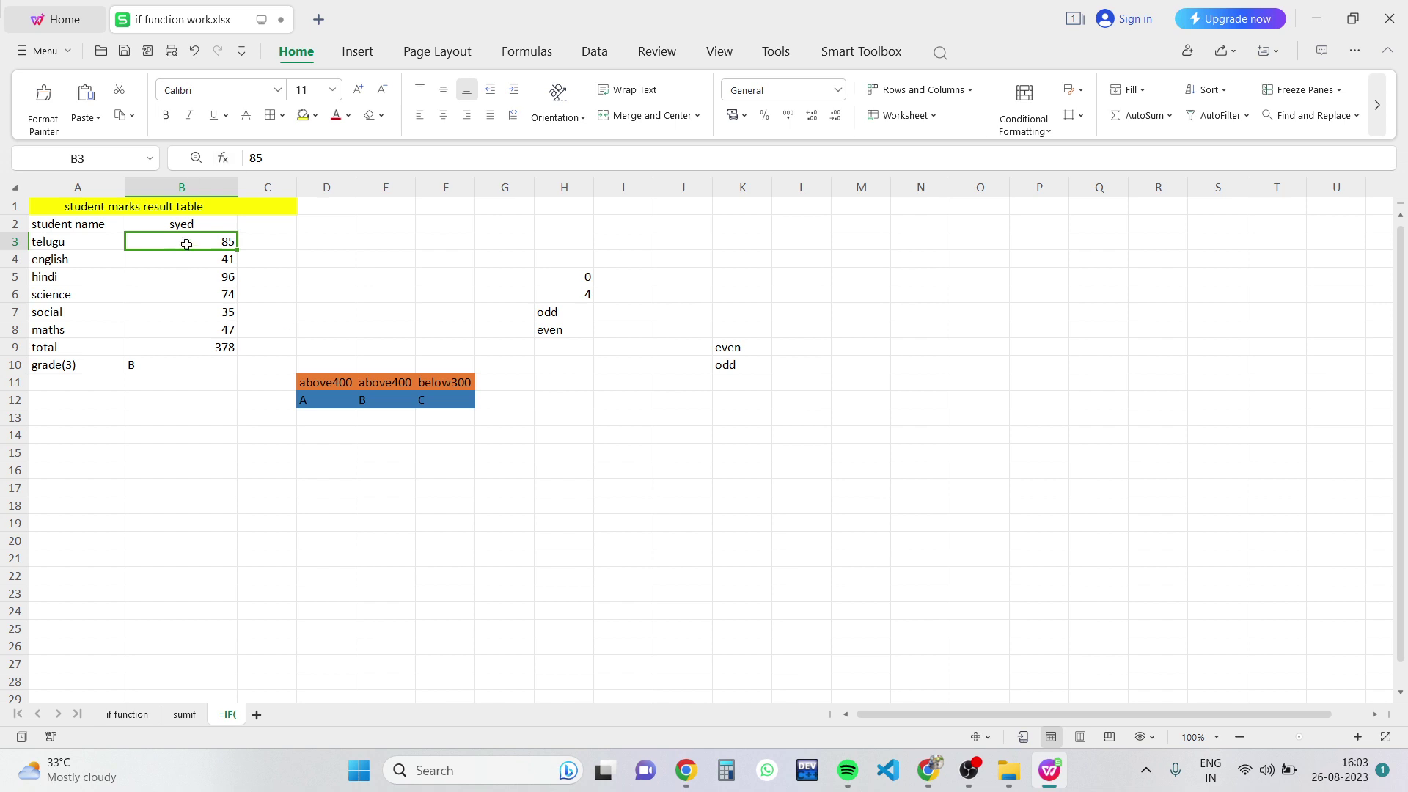
click(572, 276)
drag(323, 157, 242, 164)
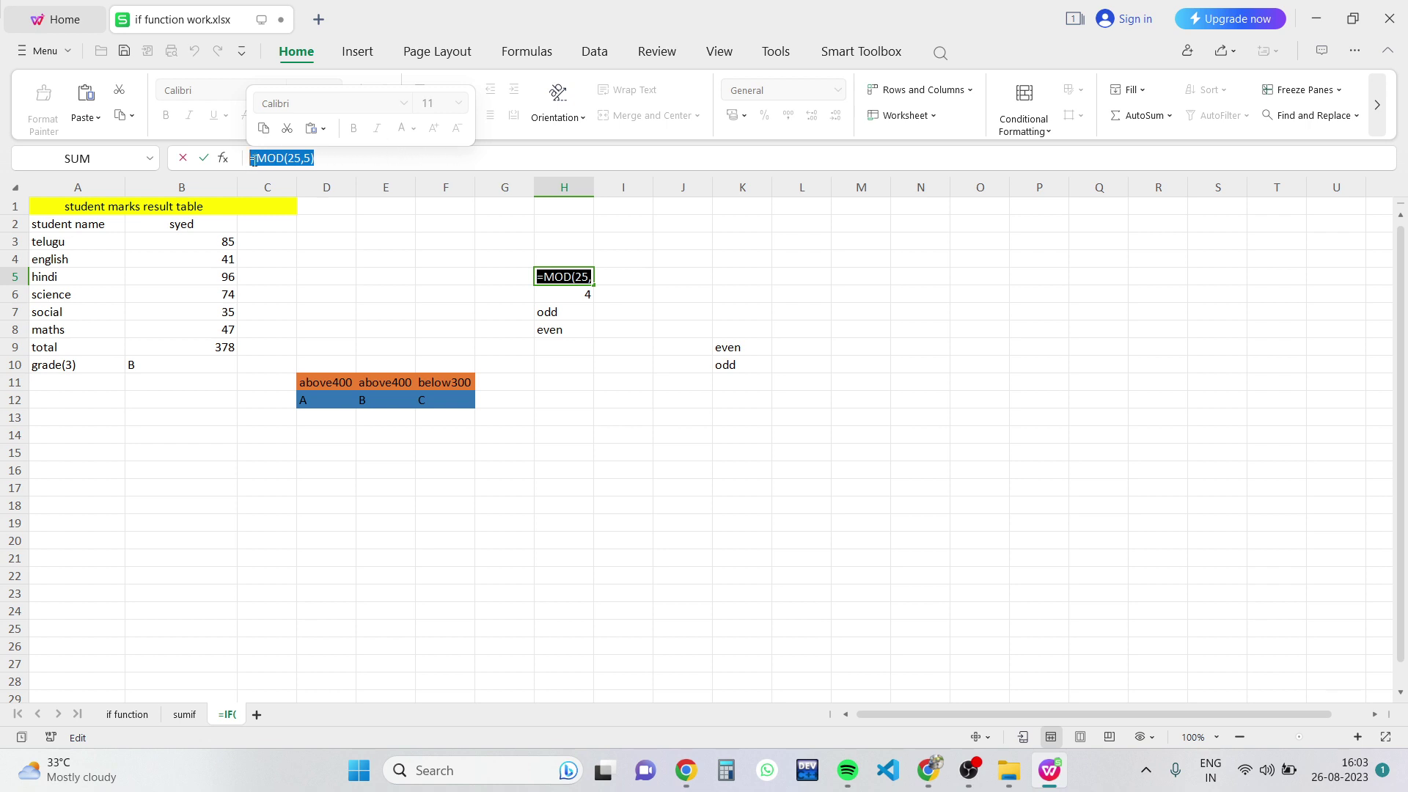
drag(253, 159, 288, 158)
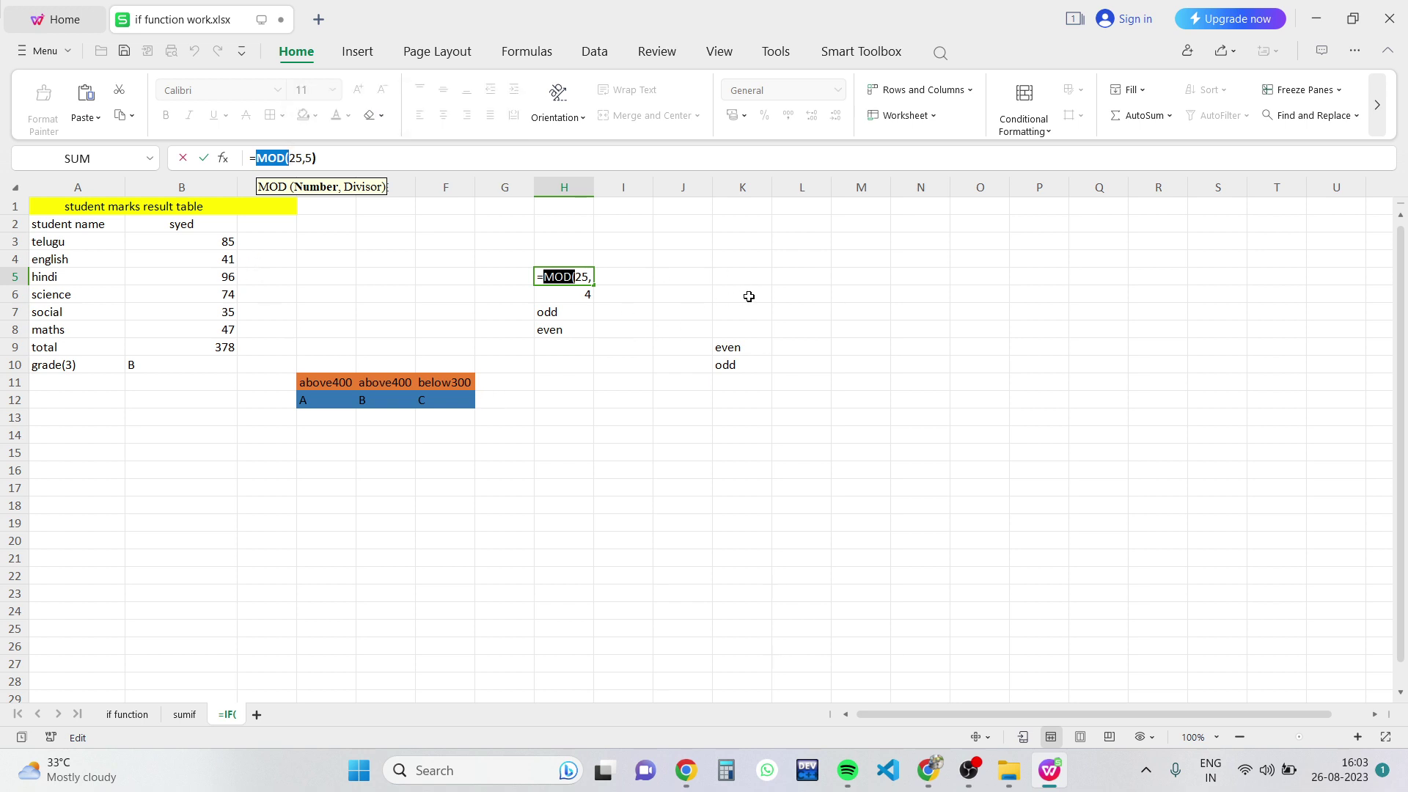
click(512, 768)
Launch Paint and pencil-draw 5)25(5 with divisor 5, dividend 25 and quotient 5.
text(pai)
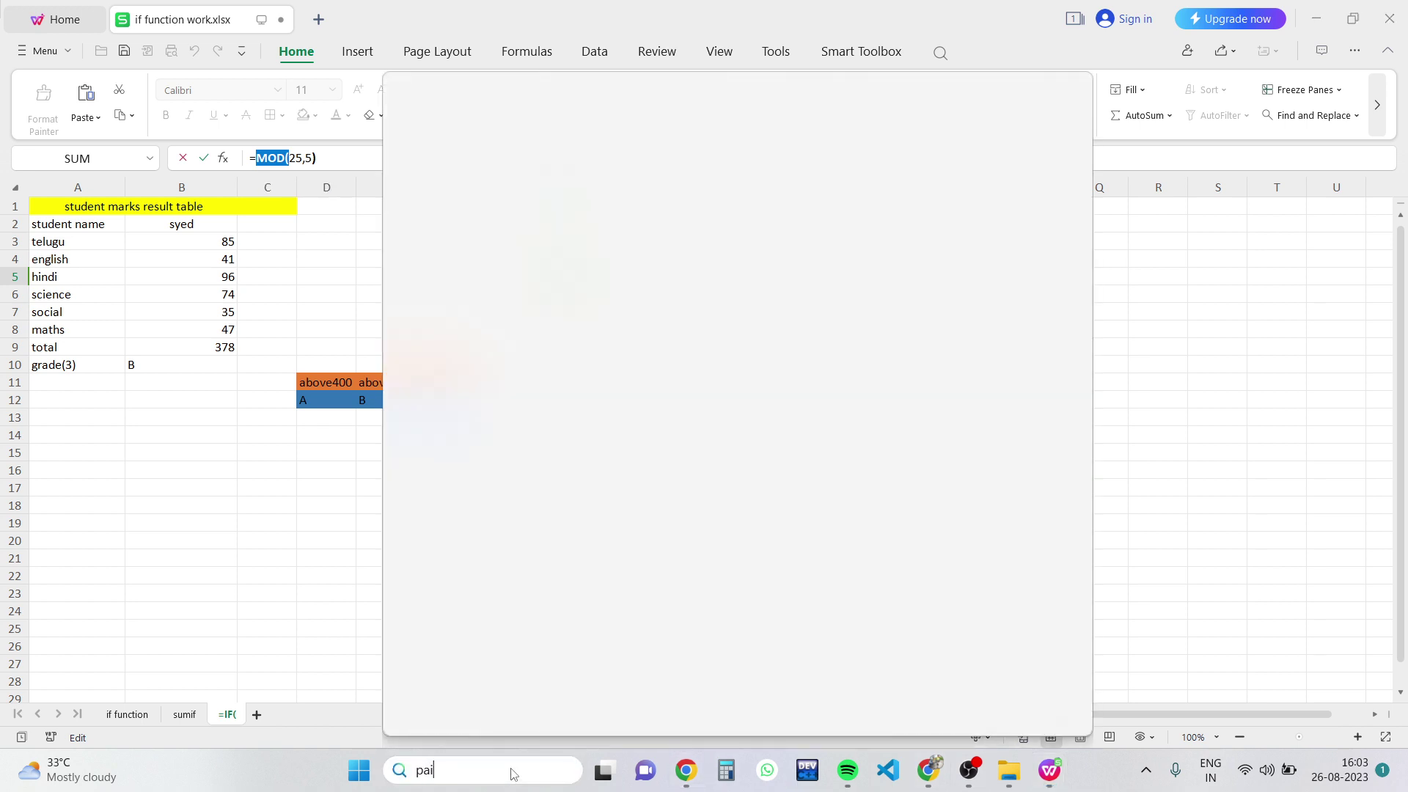
text(nt)
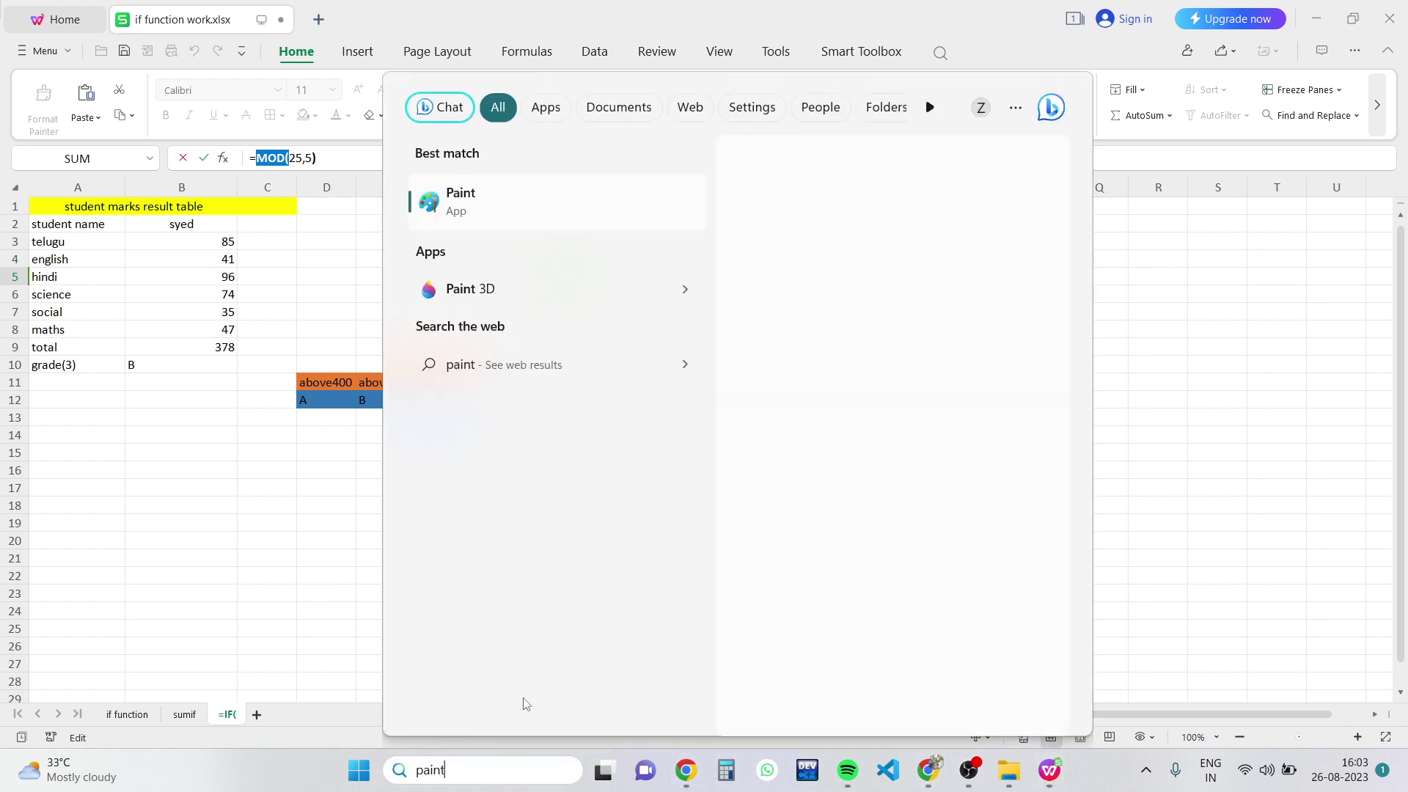
click(493, 201)
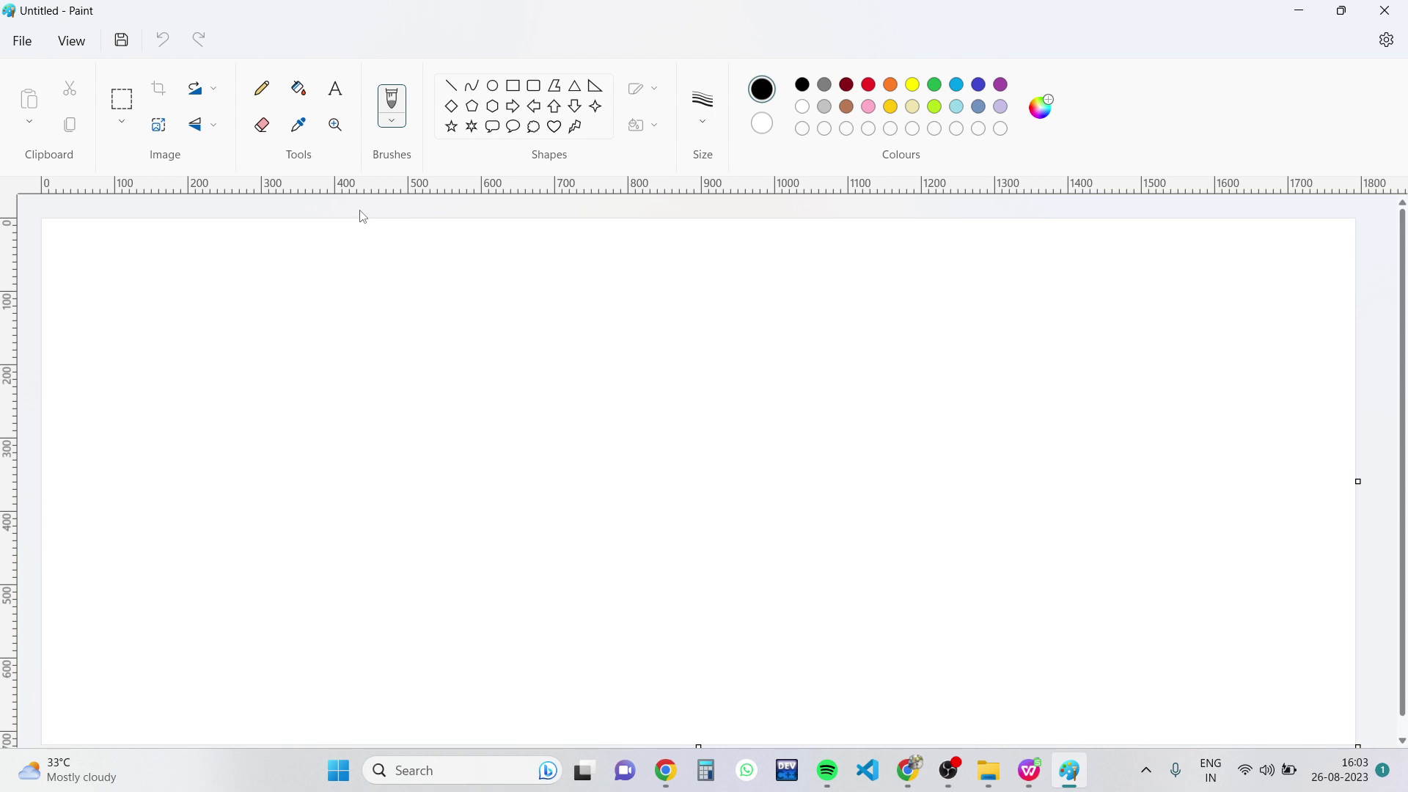
click(266, 91)
drag(352, 285, 463, 374)
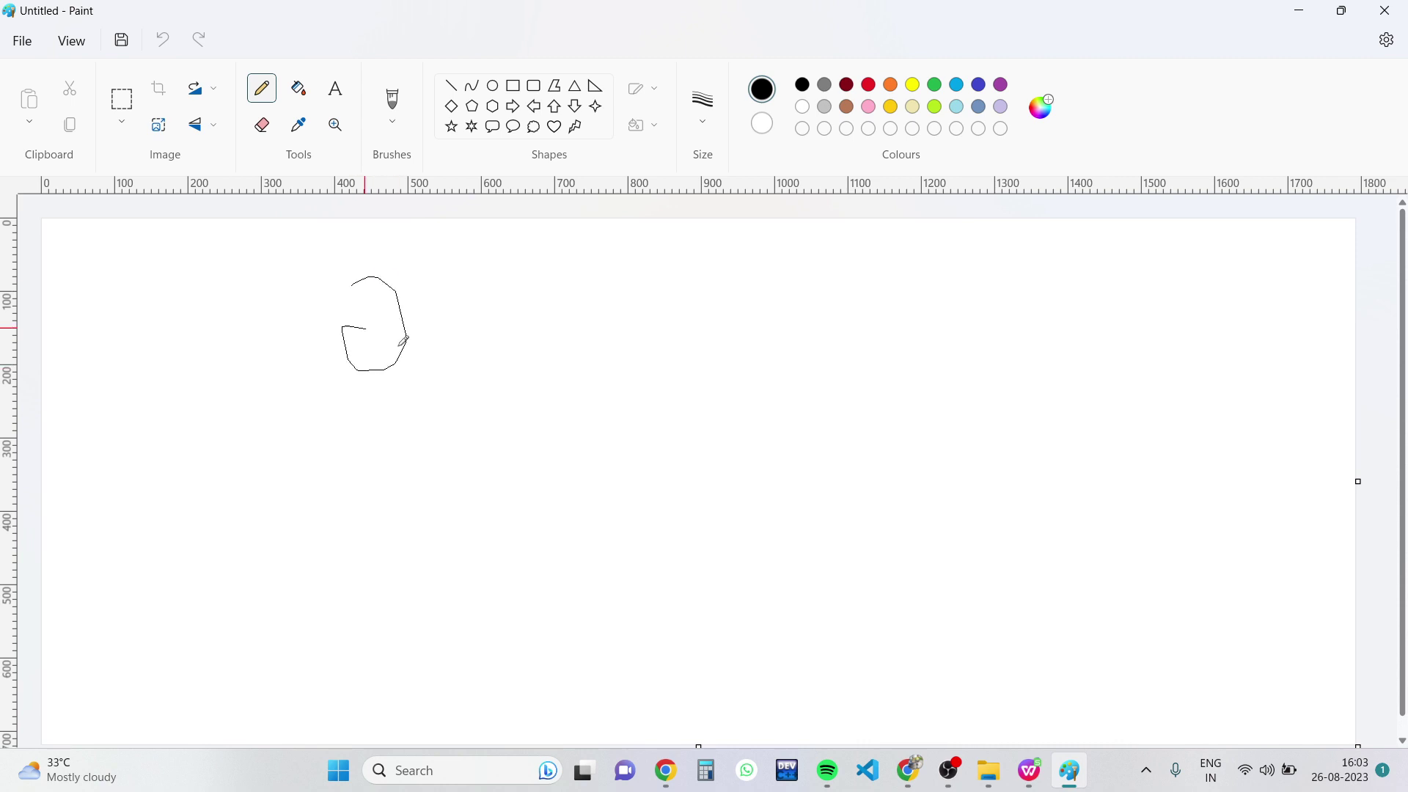
drag(499, 269, 485, 360)
drag(265, 287, 295, 413)
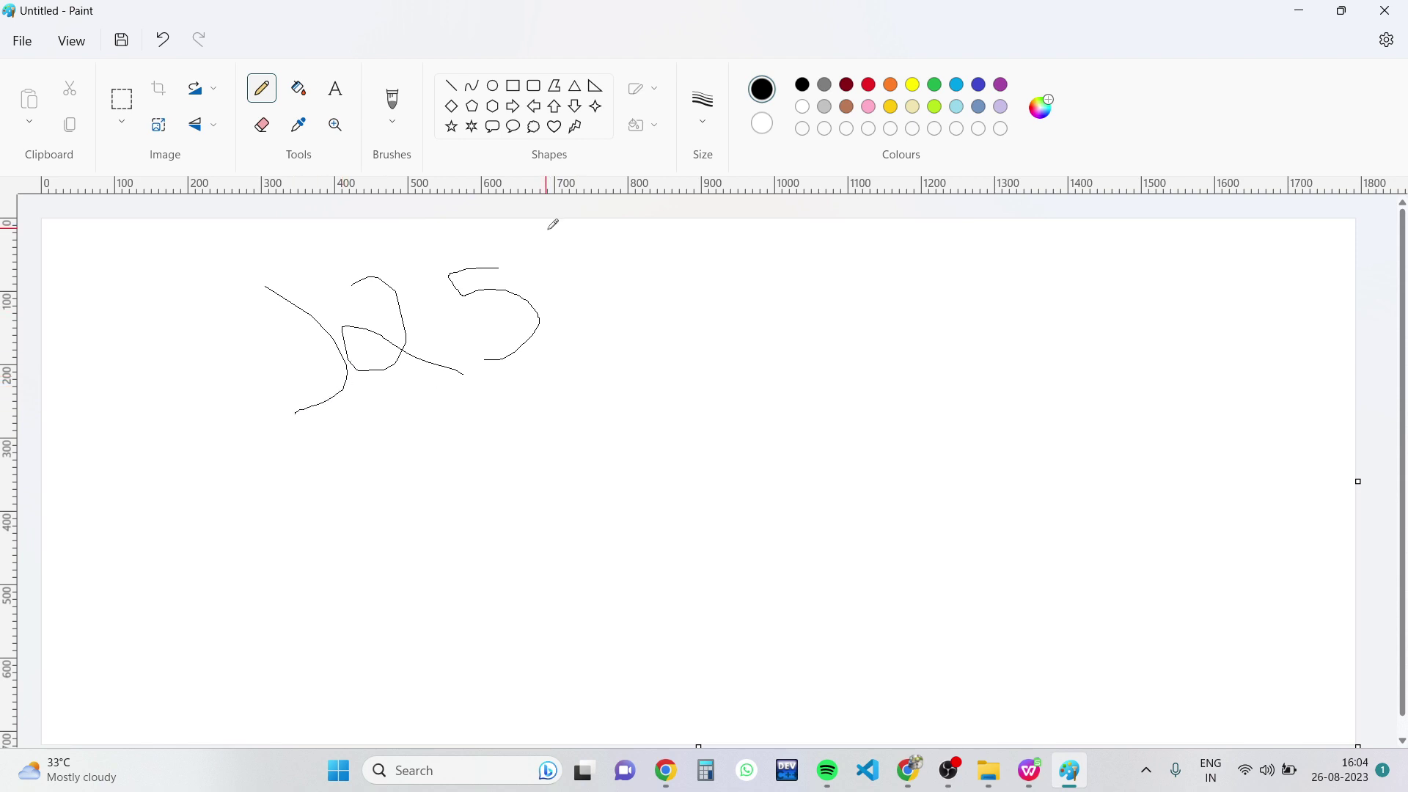
drag(547, 230, 633, 361)
drag(195, 343, 214, 415)
drag(193, 344, 243, 335)
mouse_move(634, 247)
mouse_down()
mouse_move(604, 288)
mouse_move(625, 321)
mouse_up()
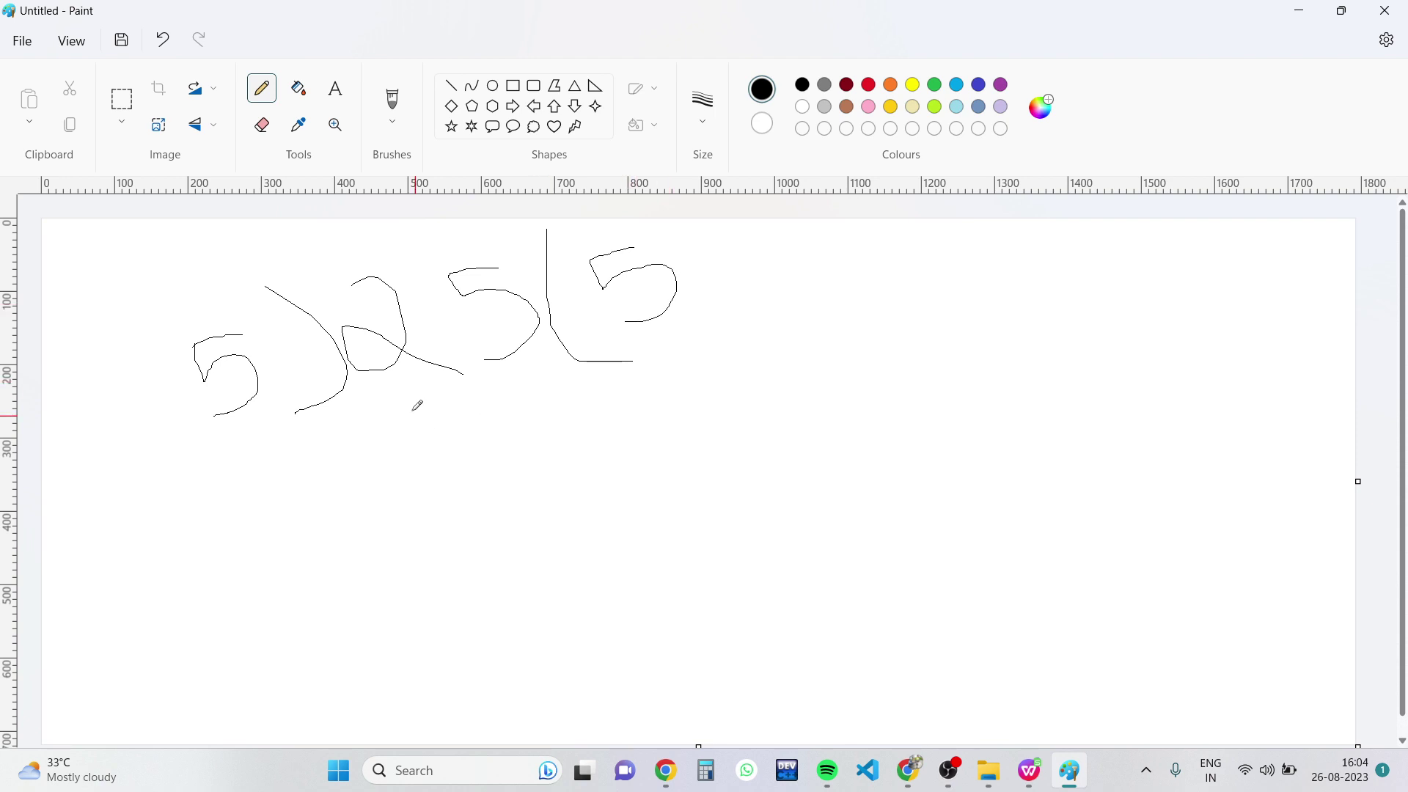
Write 25 below the dividend, draw the subtraction line and remainder 0.
mouse_move(404, 408)
mouse_down()
mouse_move(403, 506)
mouse_move(483, 485)
mouse_up()
mouse_move(515, 399)
mouse_down()
mouse_move(576, 407)
mouse_move(532, 477)
mouse_up()
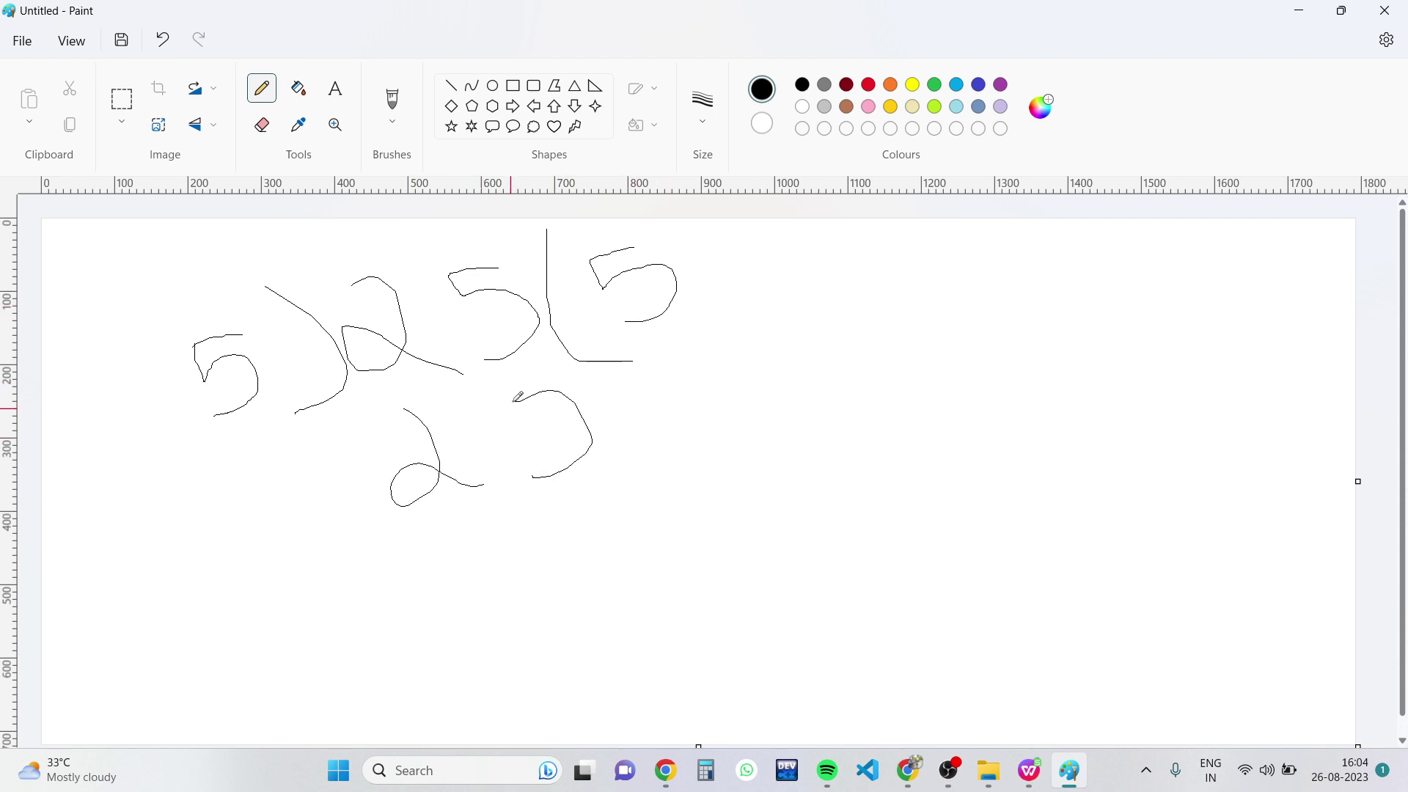
mouse_move(513, 399)
mouse_down()
mouse_move(505, 376)
mouse_move(544, 370)
mouse_up()
drag(403, 541, 430, 533)
mouse_move(552, 494)
mouse_down()
mouse_move(626, 479)
mouse_move(522, 521)
mouse_move(560, 551)
mouse_move(530, 514)
mouse_move(475, 574)
mouse_move(615, 543)
mouse_move(562, 489)
mouse_up()
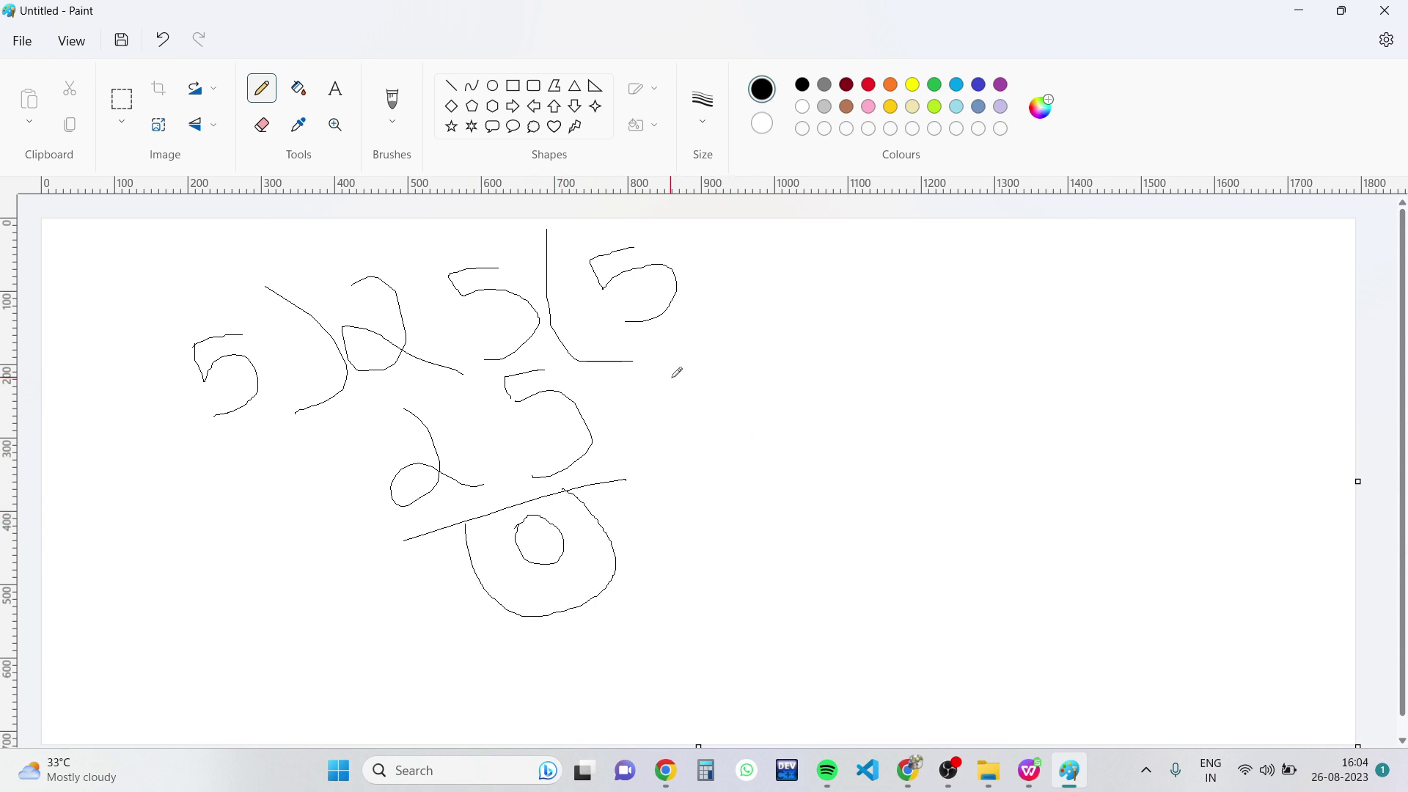
Draw pointer lines to the quotient and remainder 0, add the Rem label, and return to WPS.
mouse_move(681, 274)
mouse_down()
mouse_move(776, 268)
mouse_move(806, 325)
mouse_move(798, 254)
mouse_move(858, 325)
mouse_move(888, 253)
mouse_move(862, 305)
mouse_move(958, 300)
mouse_move(1042, 317)
mouse_move(1023, 285)
mouse_move(1095, 258)
mouse_up()
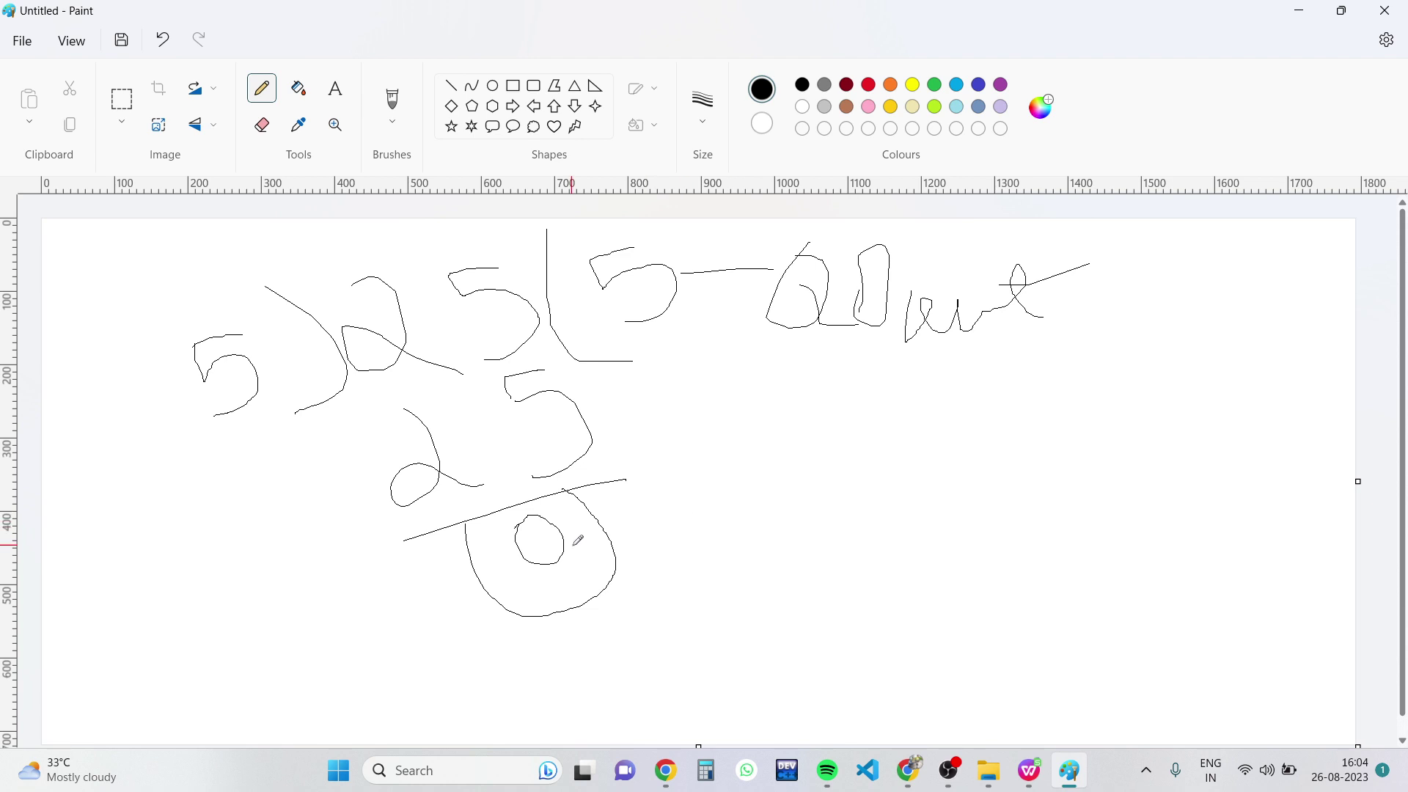
mouse_move(572, 545)
mouse_down()
mouse_move(778, 523)
mouse_move(804, 535)
mouse_move(798, 502)
mouse_move(862, 547)
mouse_up()
mouse_move(873, 497)
mouse_down()
mouse_move(906, 475)
mouse_move(919, 528)
mouse_move(1071, 530)
mouse_up()
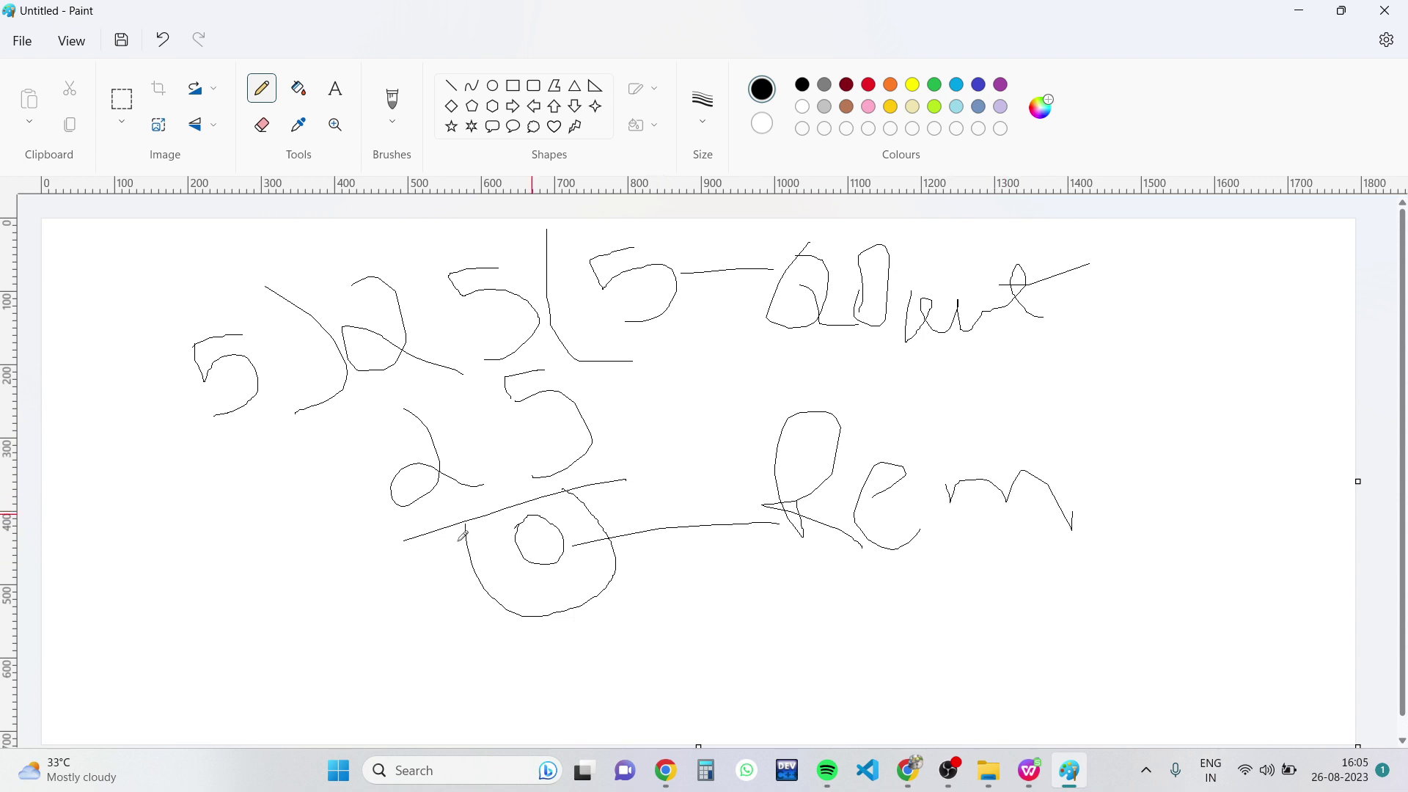
drag(515, 597, 651, 435)
click(1029, 770)
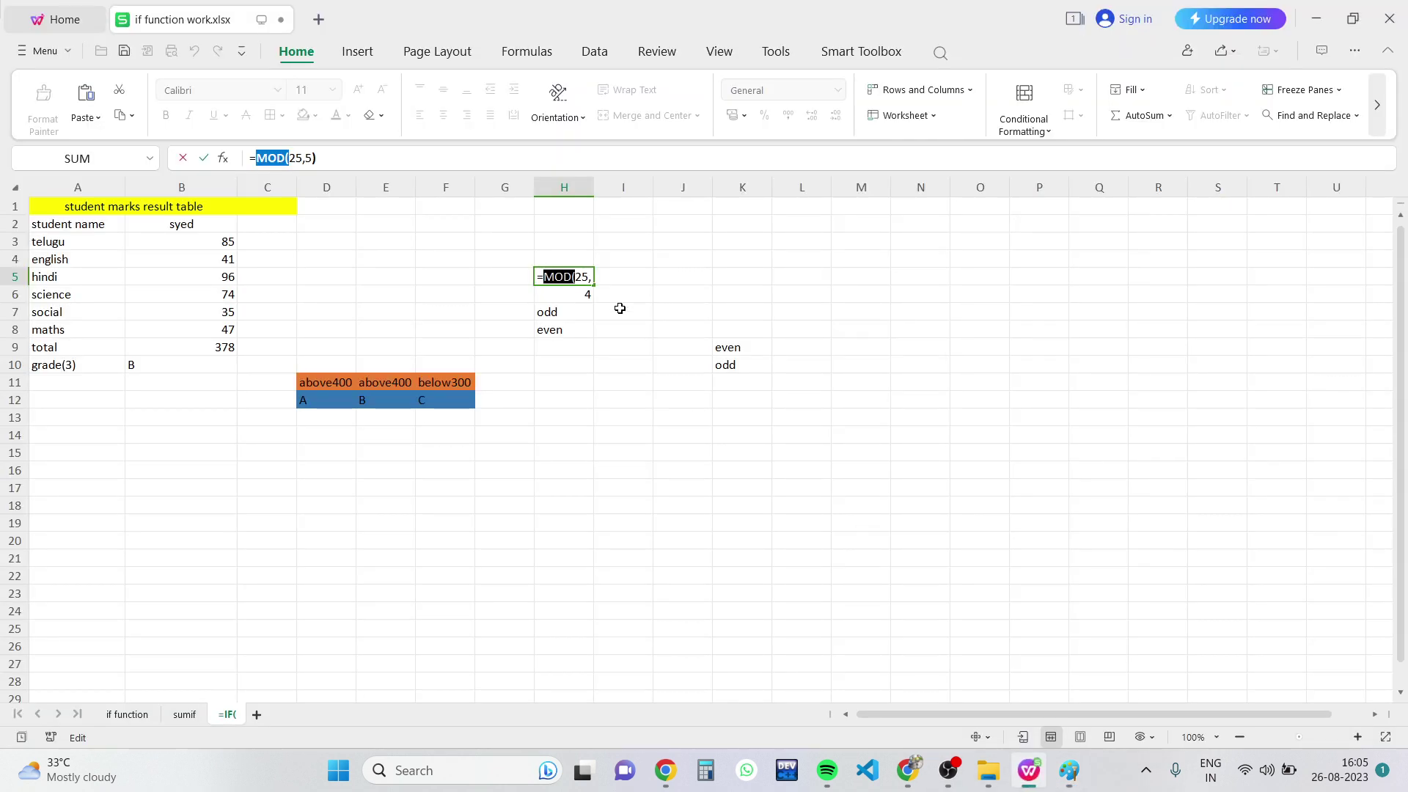
Commit =MOD(25,5) in H5 and enter =25/5 in J5, giving 5.
click(673, 284)
key(Return)
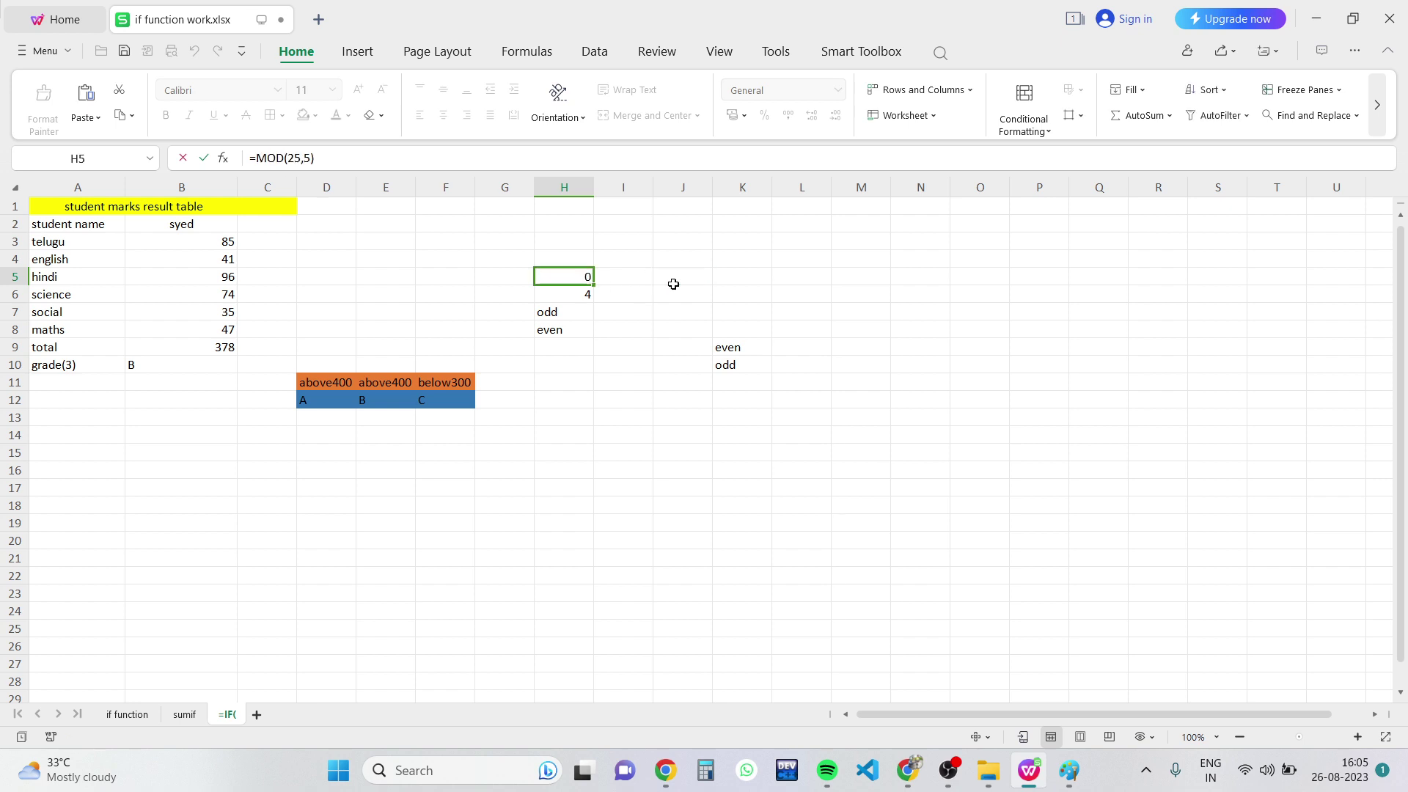
click(697, 275)
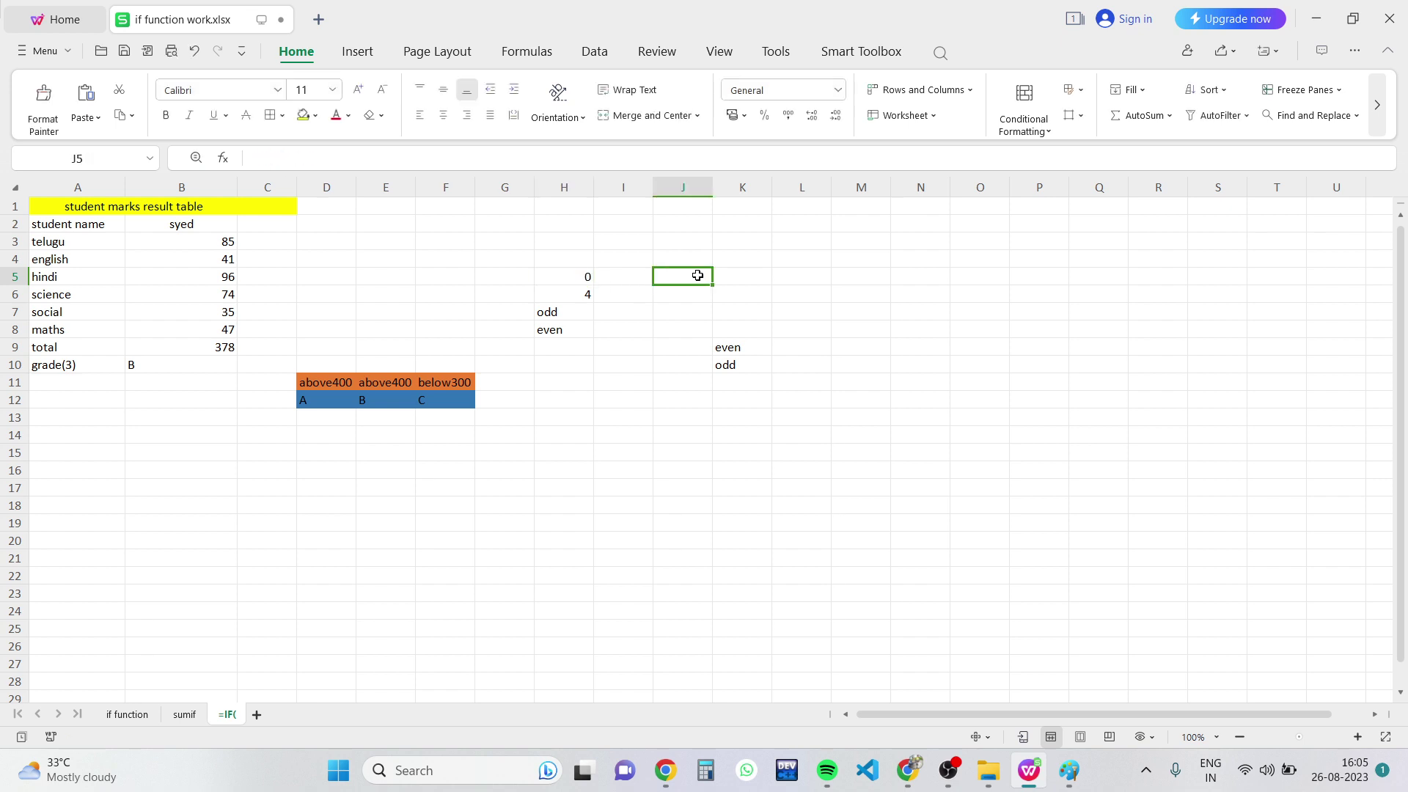
text(=)
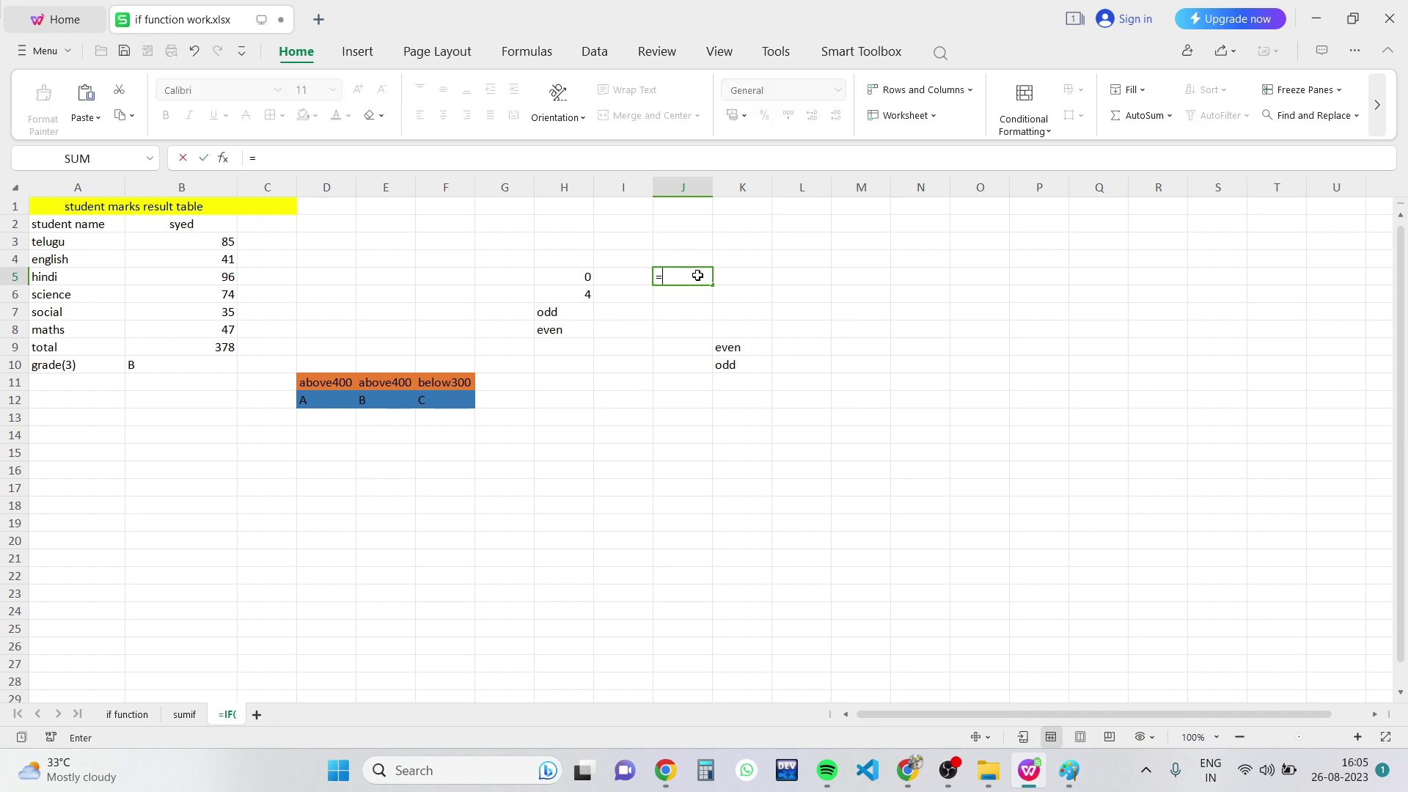
text(25/)
text(5)
key(Return)
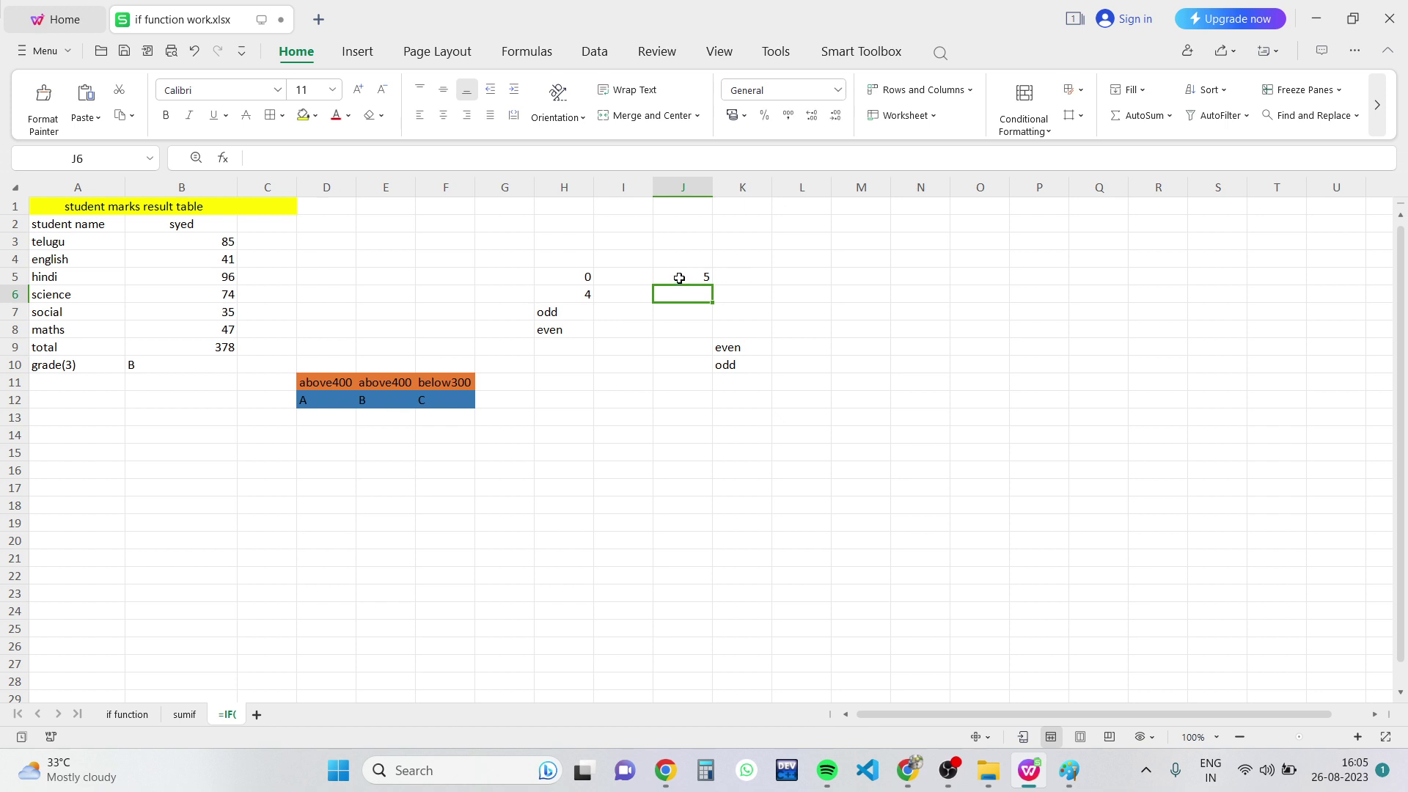
Compare the J5 and H5 formulas and select the whole MOD(25,5) formula text.
click(679, 278)
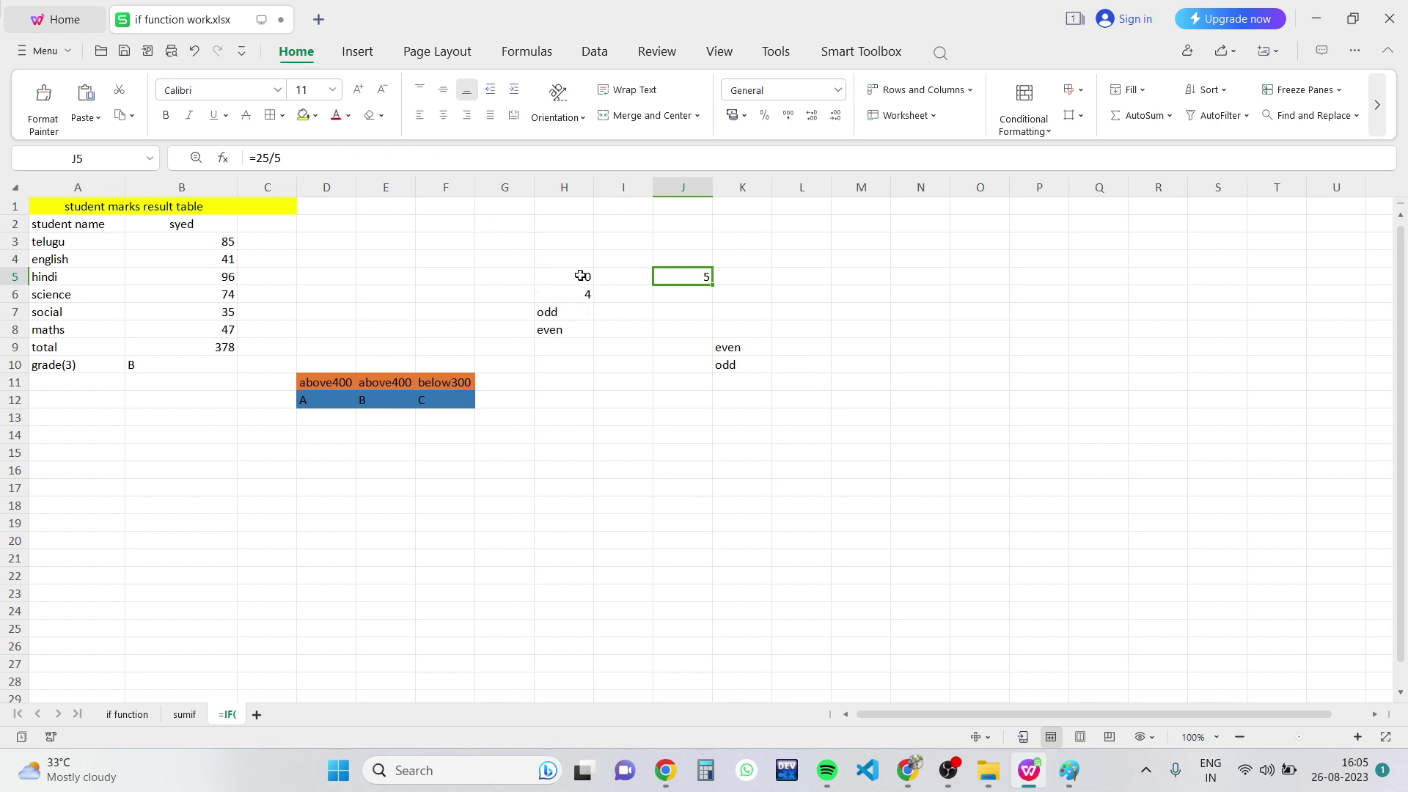
click(570, 276)
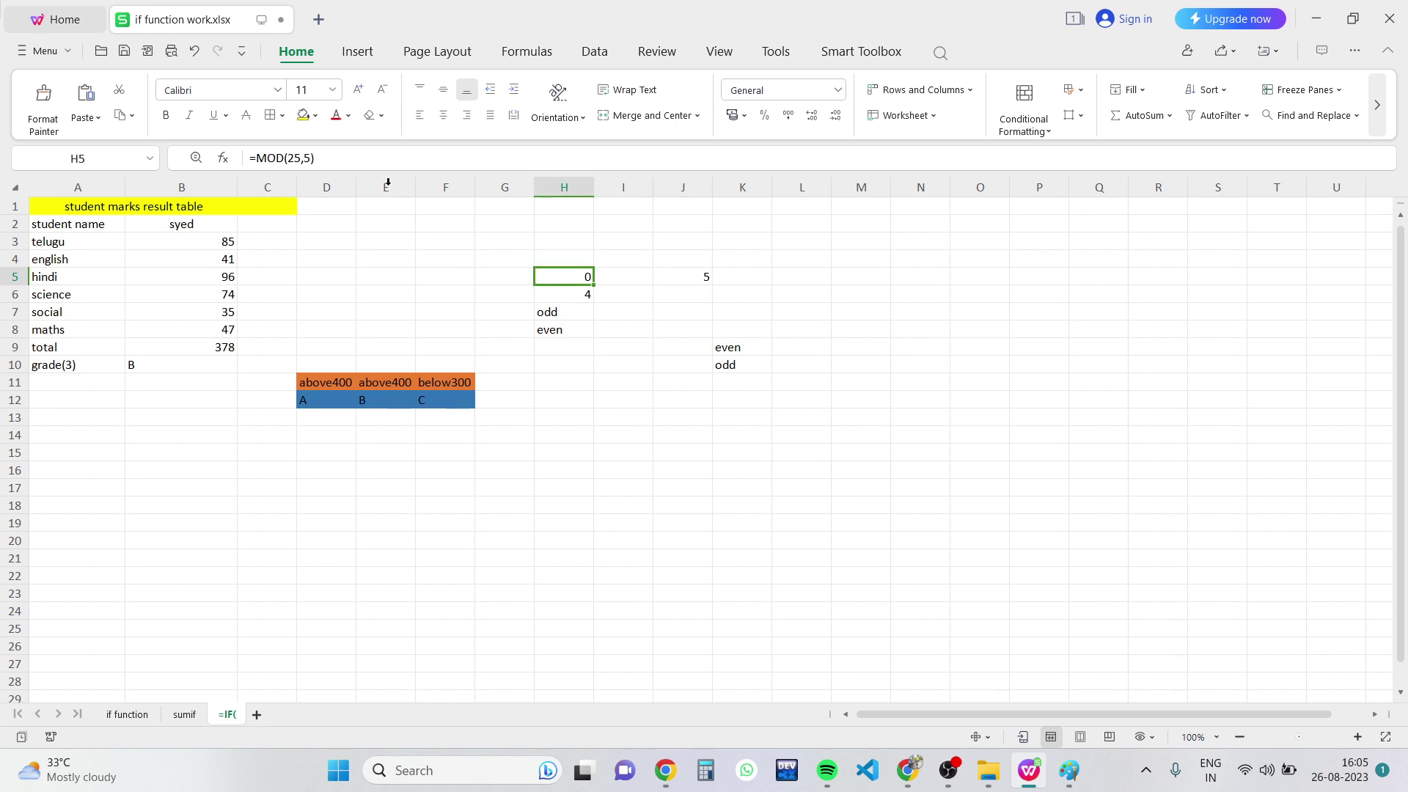
click(325, 154)
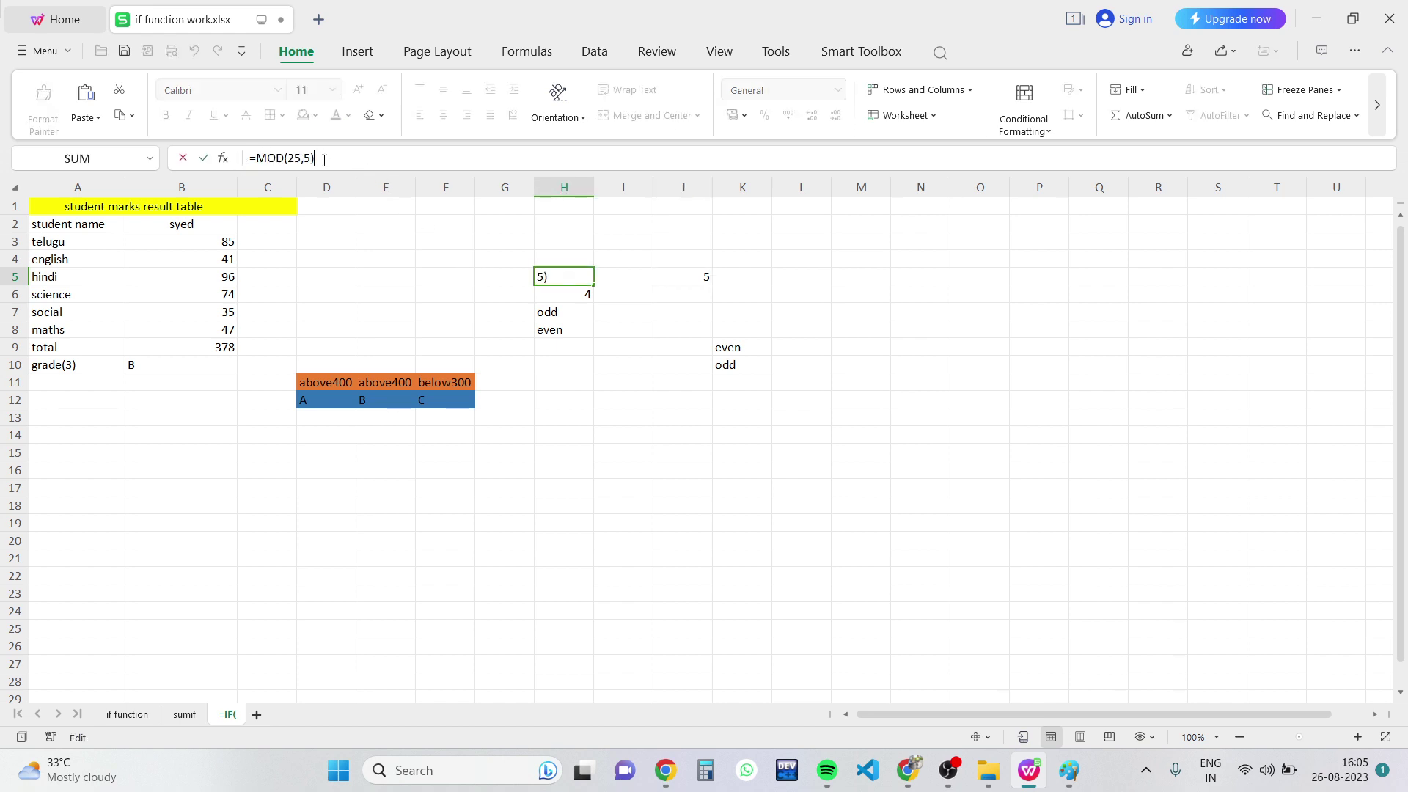
drag(348, 161, 247, 156)
key(ctrl+c)
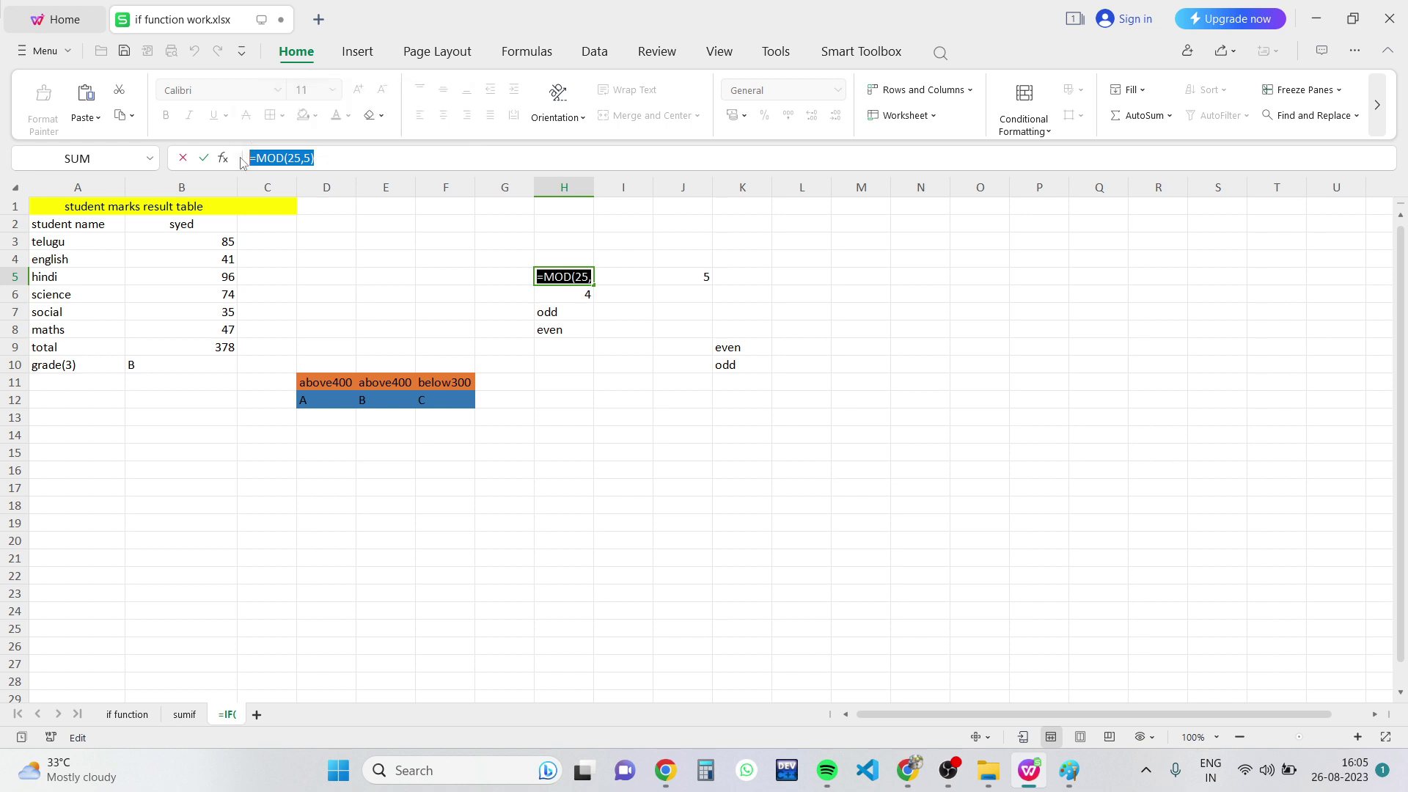
Back in the Chrome Live Session window, paste =MOD(25,5) into the chat and send it.
click(908, 770)
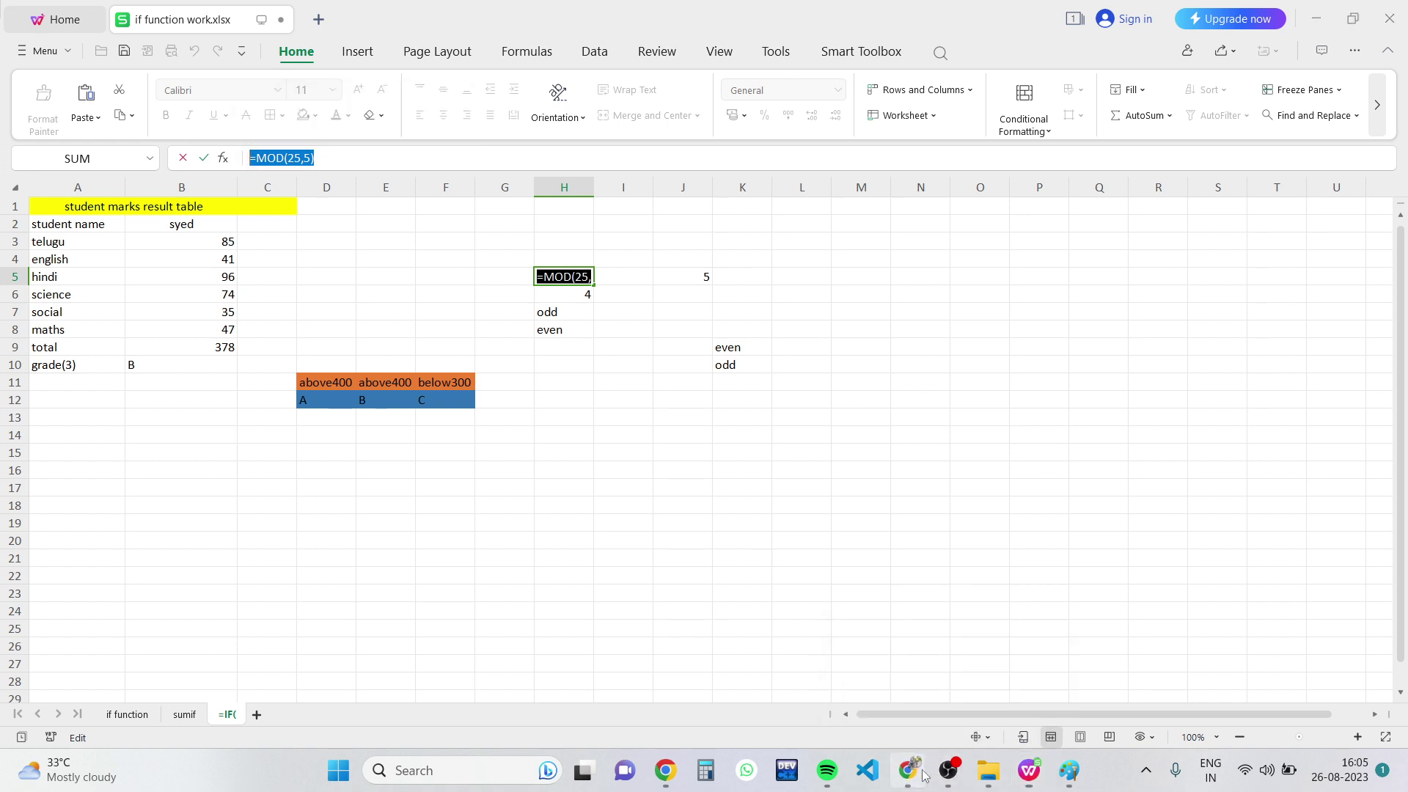
click(907, 769)
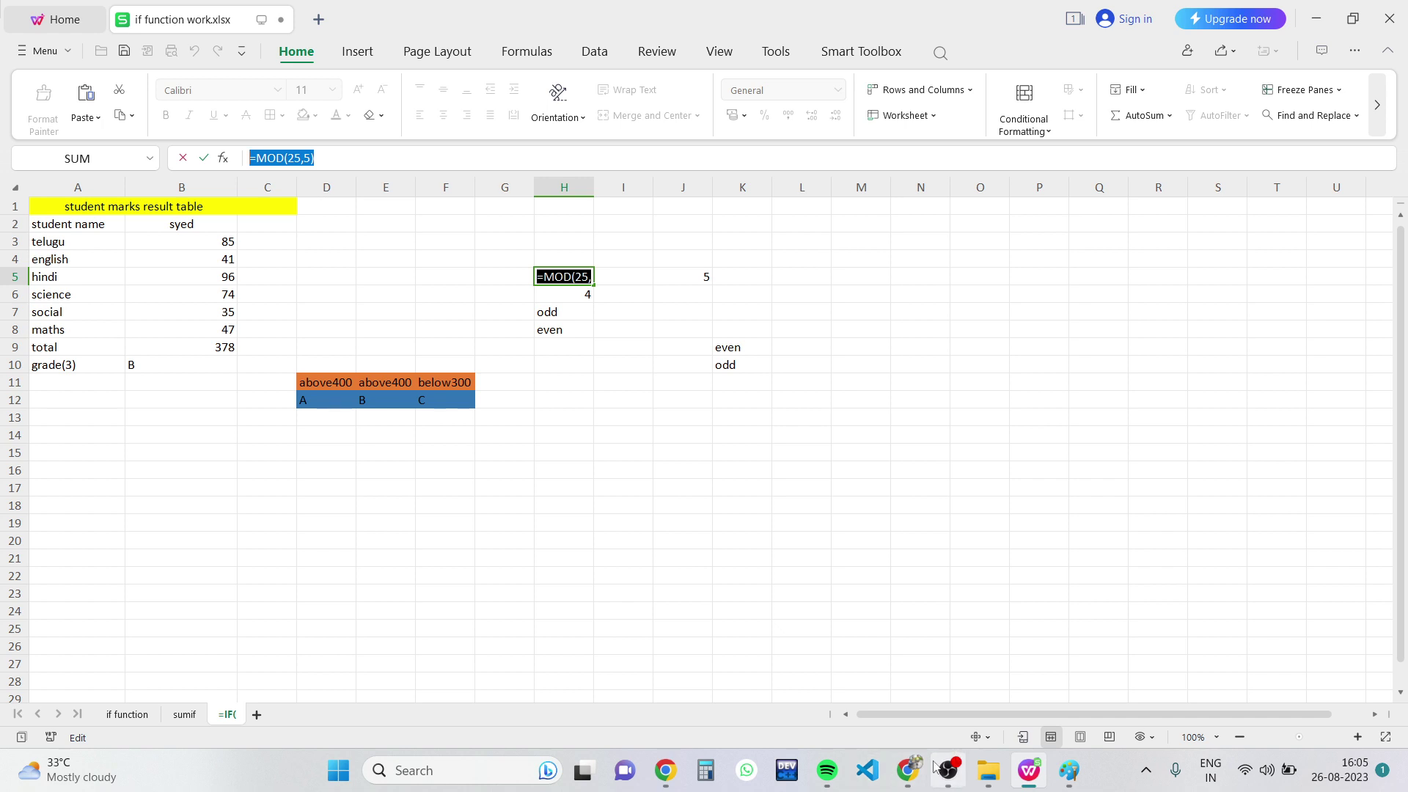
click(907, 770)
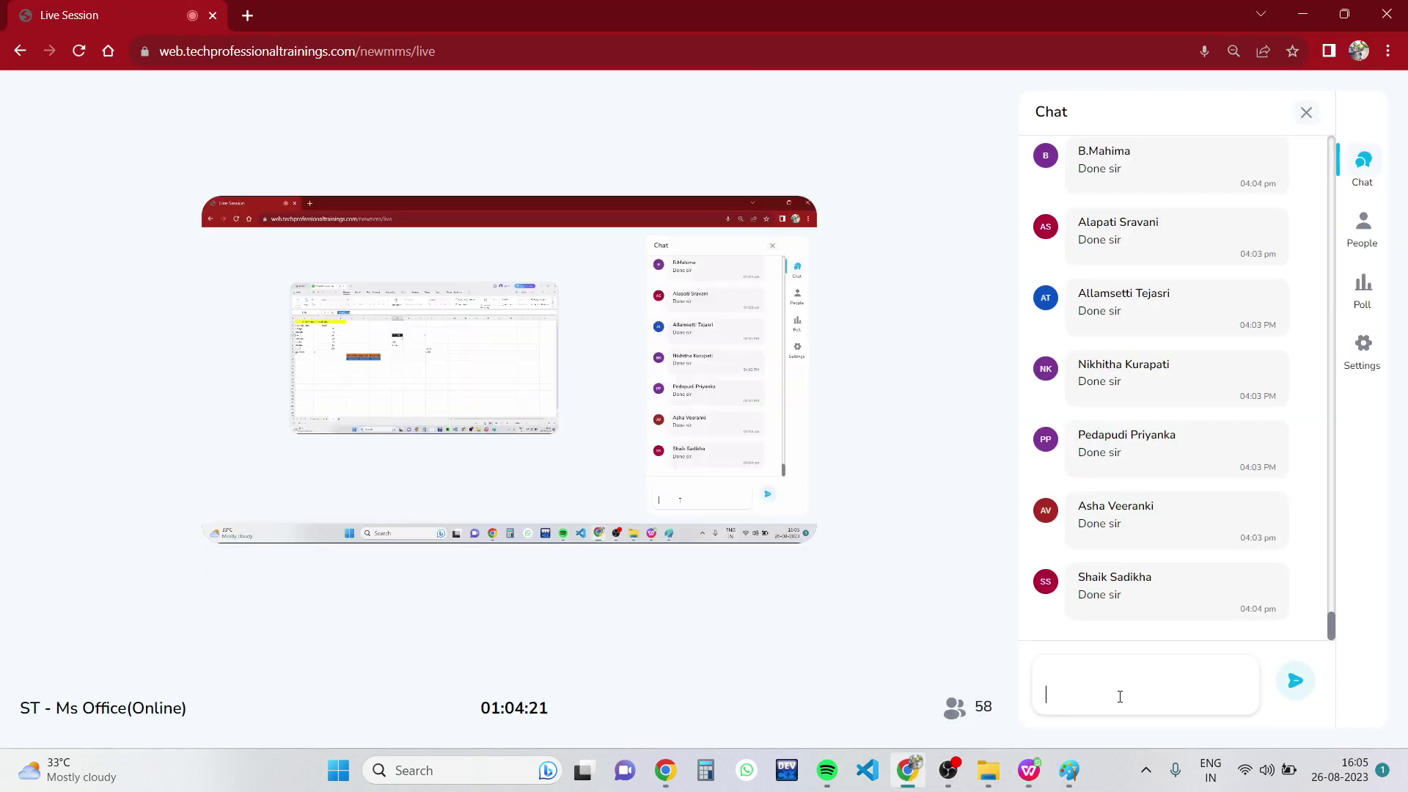
key(ctrl+v)
key(Return)
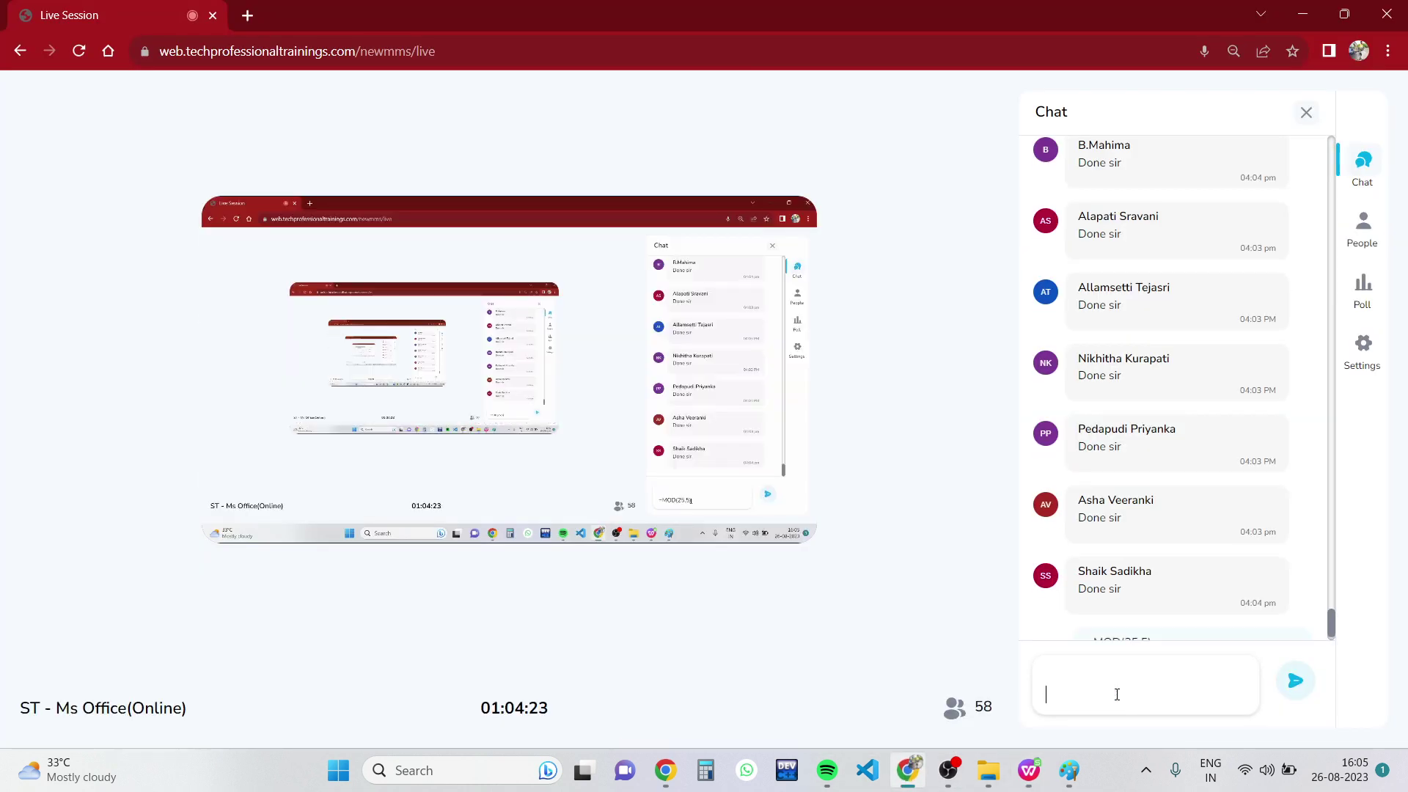